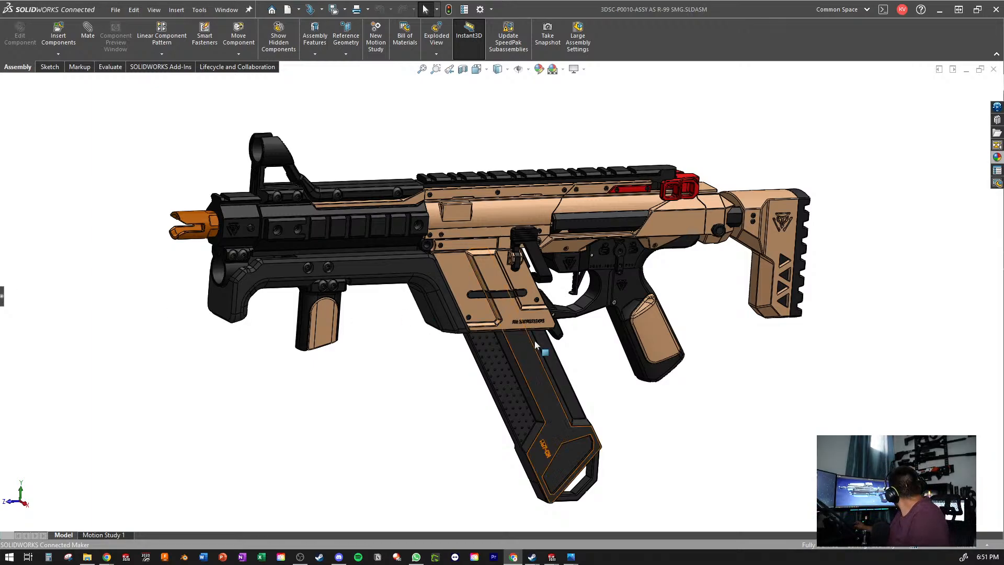
- Examine the complete R-99 SMG assembly, including the receiver, magazine well, trigger area and grips
{"action": "left_click", "coordinate": [420, 422]}
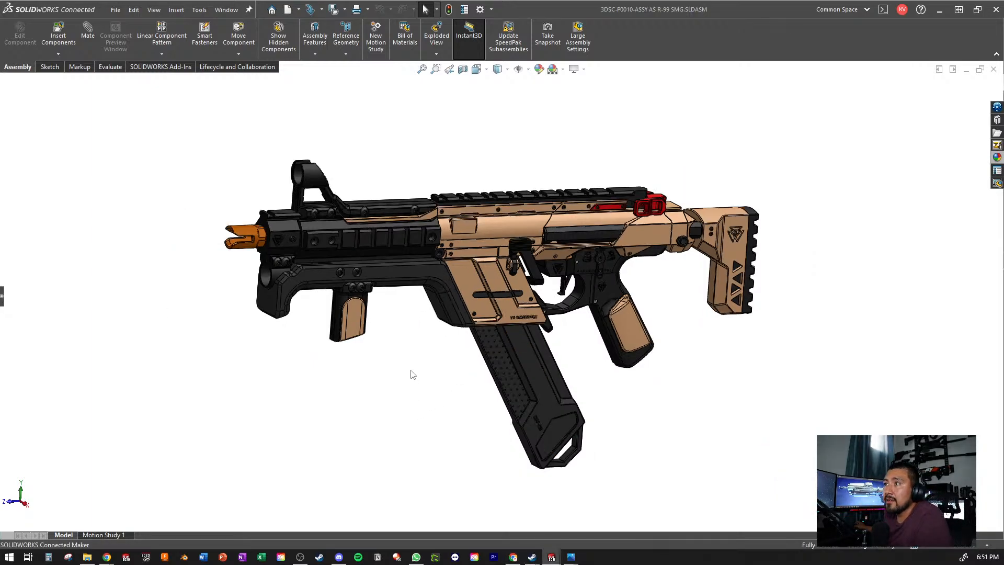
{"action": "scroll", "coordinate": [502, 252], "scroll_direction": "down", "scroll_amount": 5}
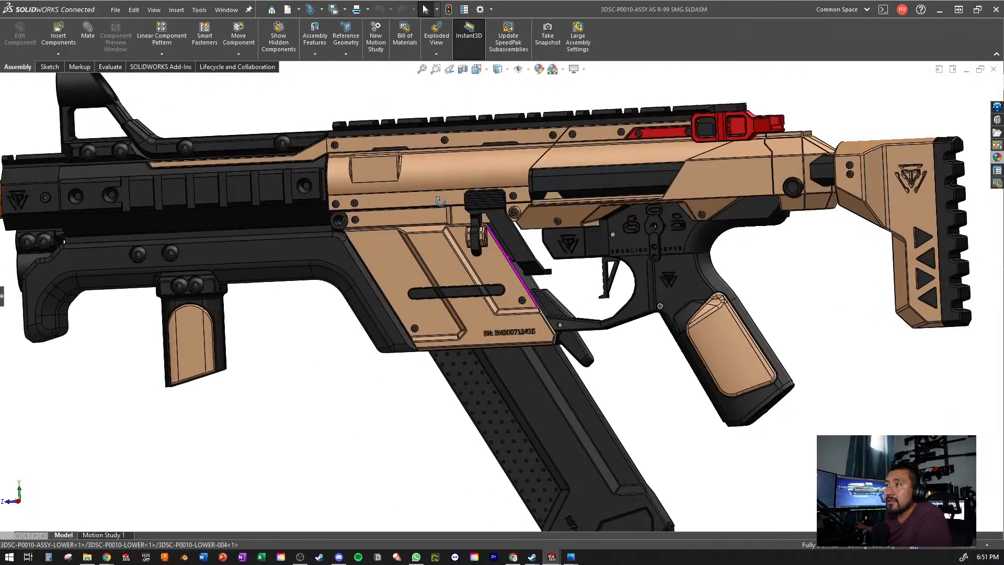
{"action": "middle_click_drag", "start_coordinate": [440, 201], "coordinate": [443, 226]}
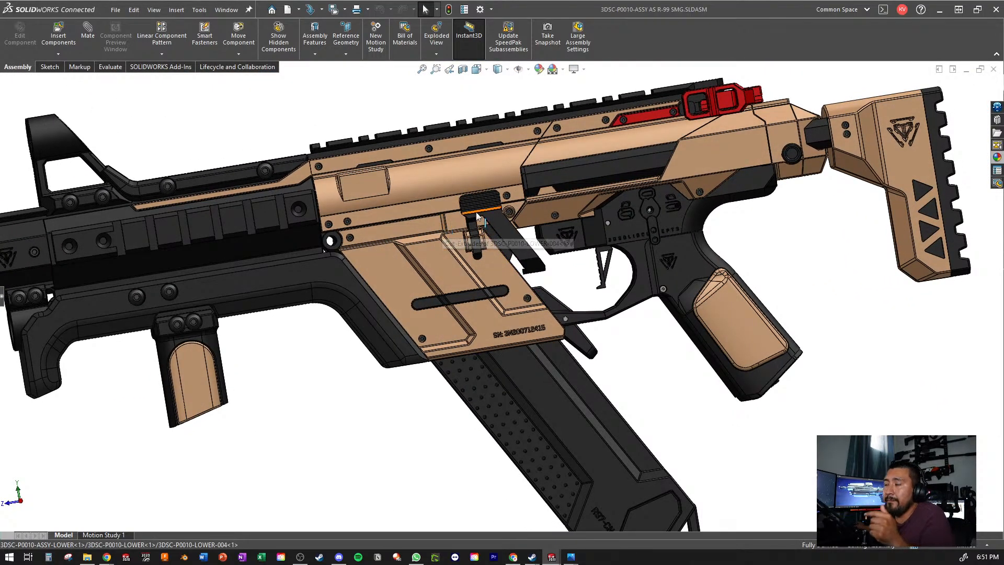
{"action": "scroll", "coordinate": [567, 251], "scroll_direction": "up", "scroll_amount": 5}
{"action": "scroll", "coordinate": [566, 249], "scroll_direction": "down", "scroll_amount": 3}
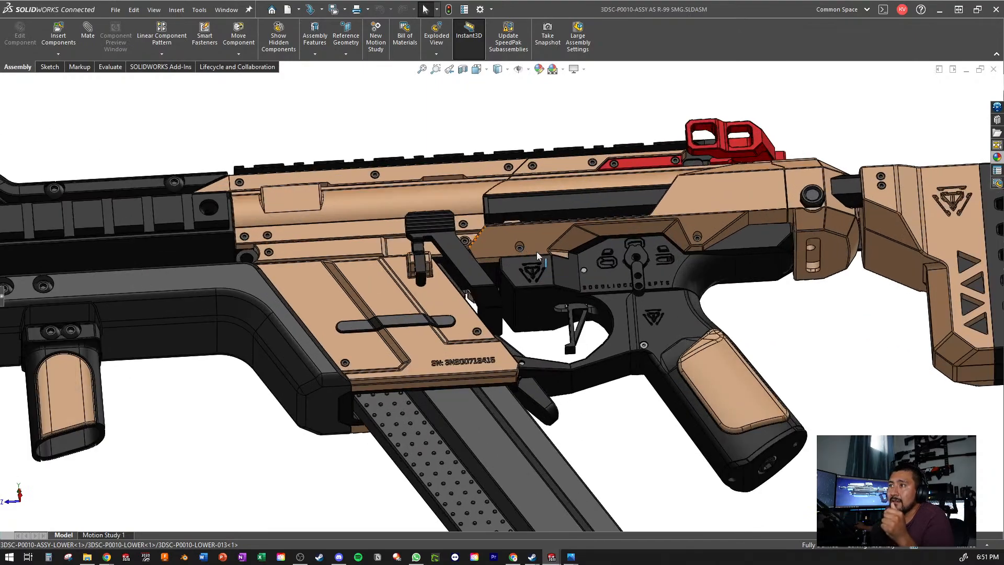
{"action": "middle_click_drag", "start_coordinate": [537, 252], "coordinate": [419, 293]}
{"action": "scroll", "coordinate": [497, 310], "scroll_direction": "up", "scroll_amount": 2}
{"action": "scroll", "coordinate": [490, 317], "scroll_direction": "up", "scroll_amount": 2}
{"action": "scroll", "coordinate": [408, 288], "scroll_direction": "down", "scroll_amount": 4}
{"action": "scroll", "coordinate": [404, 285], "scroll_direction": "up", "scroll_amount": 2}
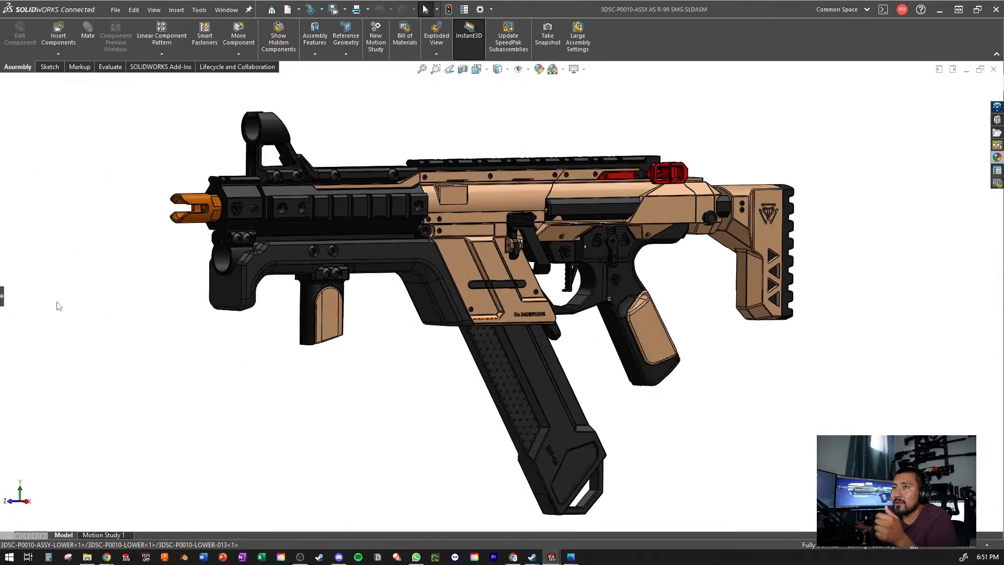
- Show the component tree and highlight the lower and upper subassemblies in the model one after the other
{"action": "left_click", "coordinate": [3, 297]}
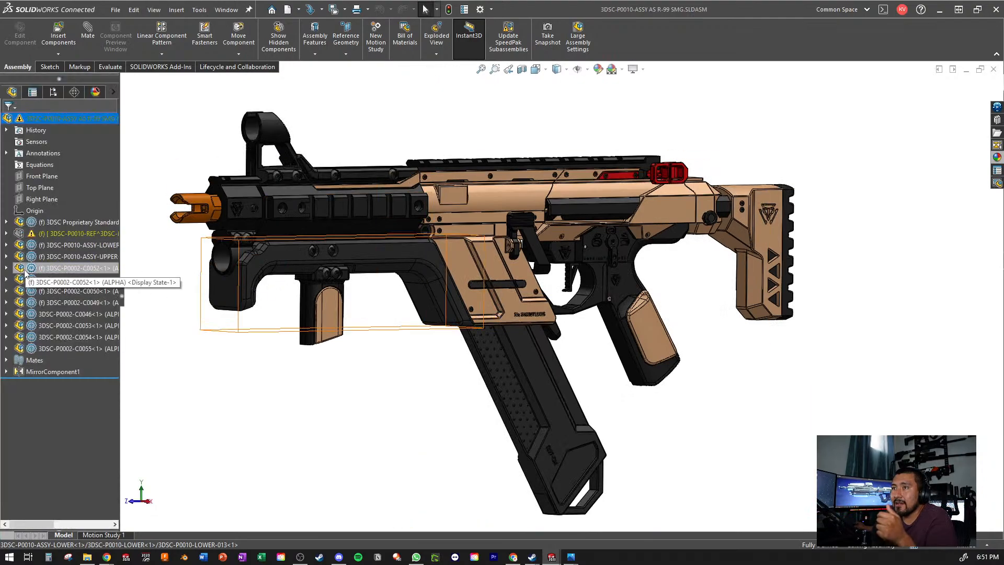
{"action": "left_click", "coordinate": [57, 250]}
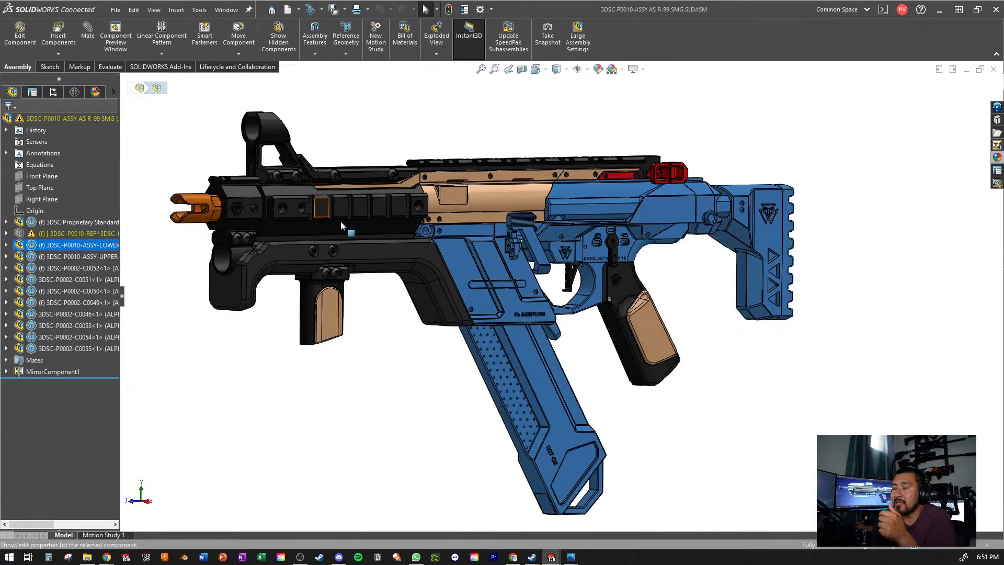
{"action": "left_click", "coordinate": [79, 256]}
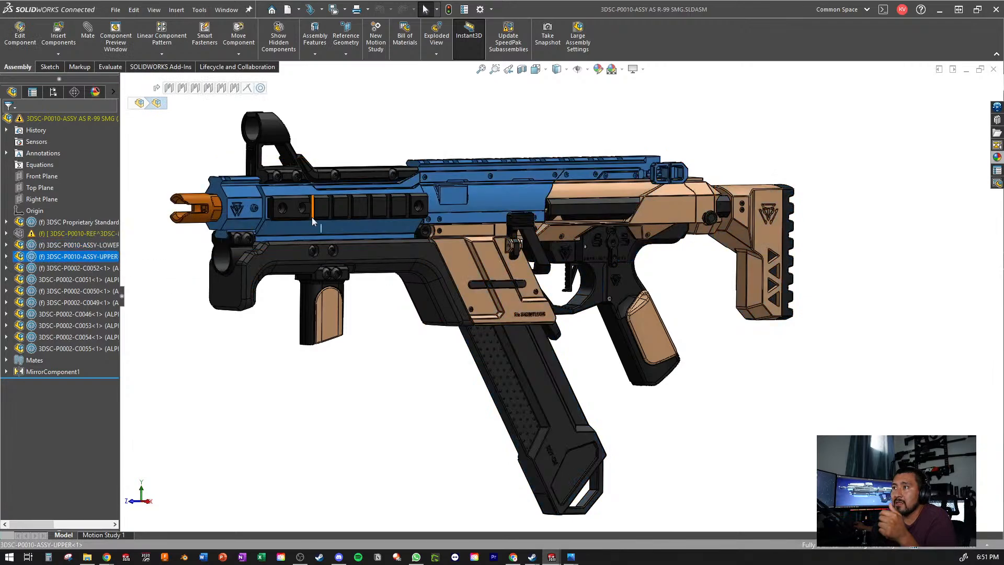
- Open the 3DSC-P0010-ASSY-LOWER subassembly in its own window and examine it
{"action": "left_click", "coordinate": [35, 245]}
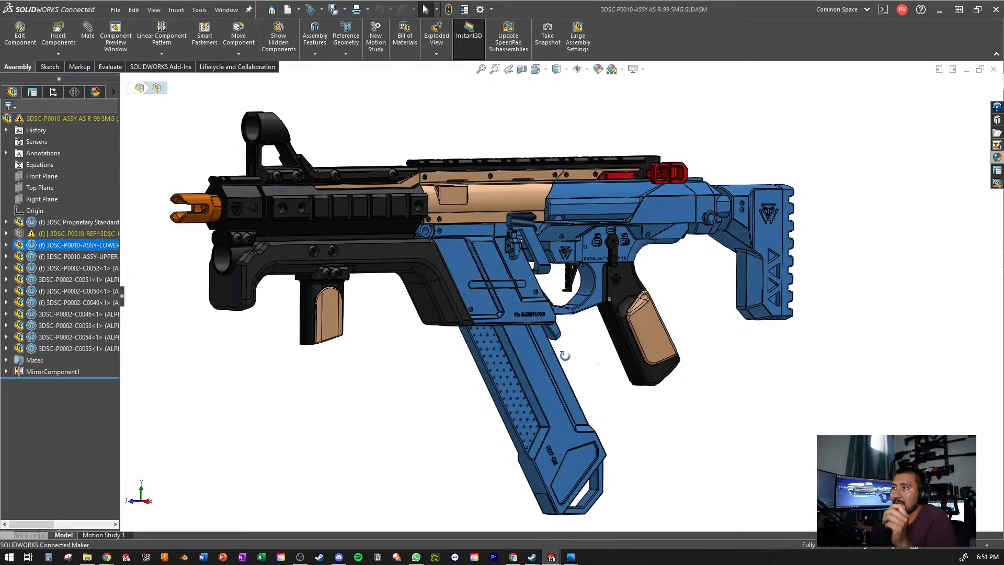
{"action": "scroll", "coordinate": [564, 356], "scroll_direction": "down", "scroll_amount": 2}
{"action": "right_click", "coordinate": [78, 245]}
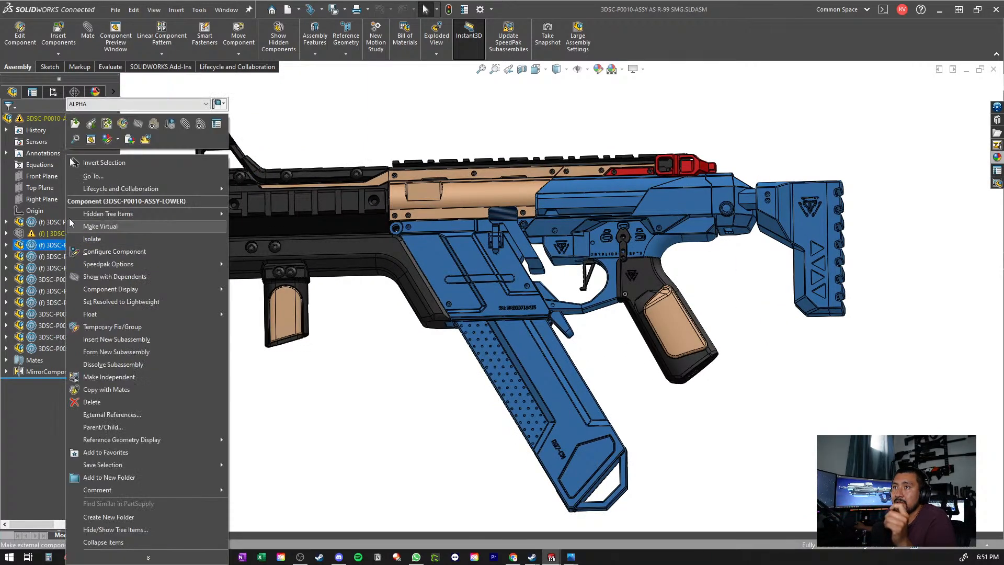
{"action": "left_click", "coordinate": [78, 119]}
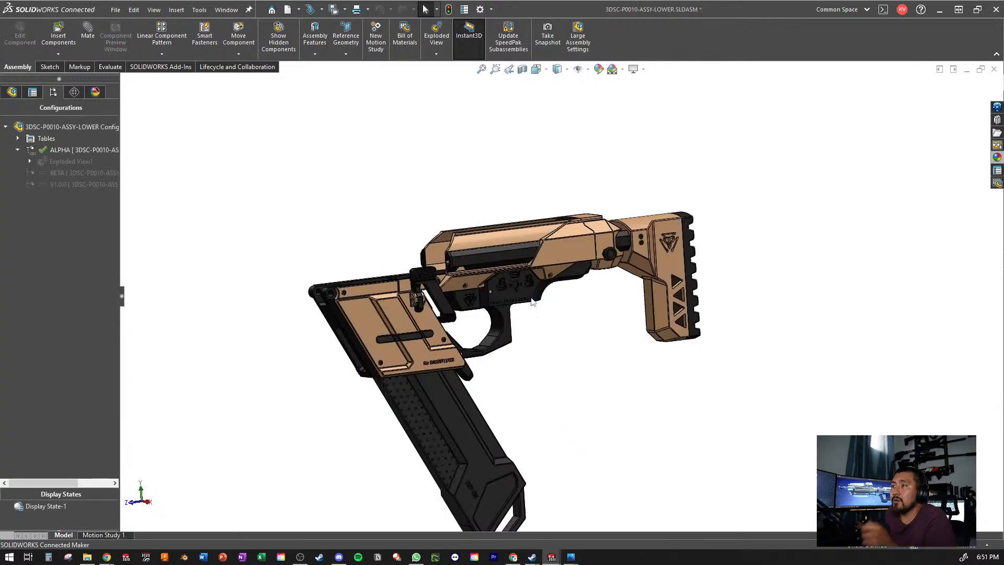
{"action": "scroll", "coordinate": [536, 374], "scroll_direction": "up", "scroll_amount": 2}
{"action": "middle_click_drag", "start_coordinate": [531, 302], "coordinate": [484, 340]}
{"action": "scroll", "coordinate": [535, 374], "scroll_direction": "down", "scroll_amount": 3}
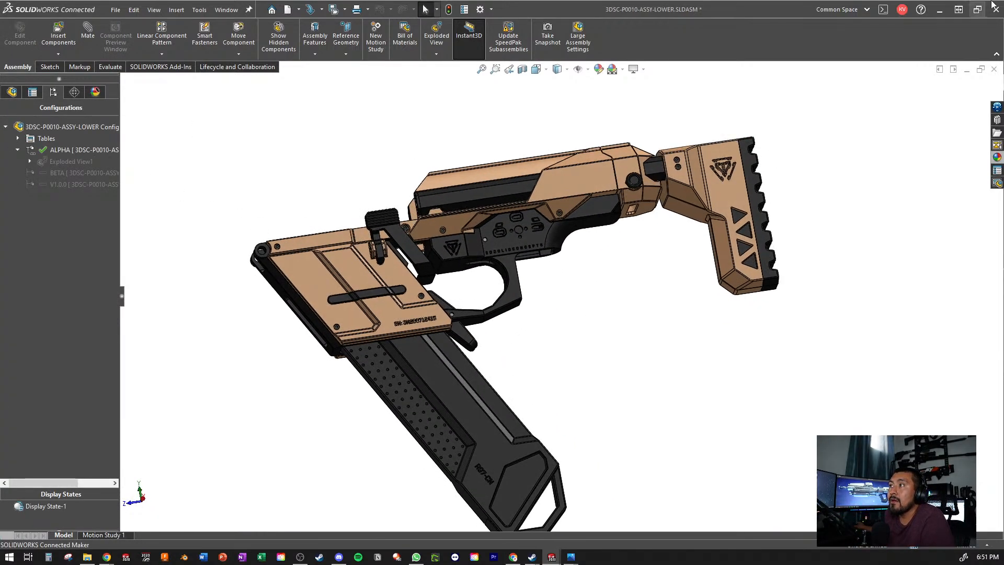
- Return to the full SMG assembly and isolate the 3DSC Proprietary Standards receiver set together with the lower subassembly
{"action": "left_click", "coordinate": [953, 70]}
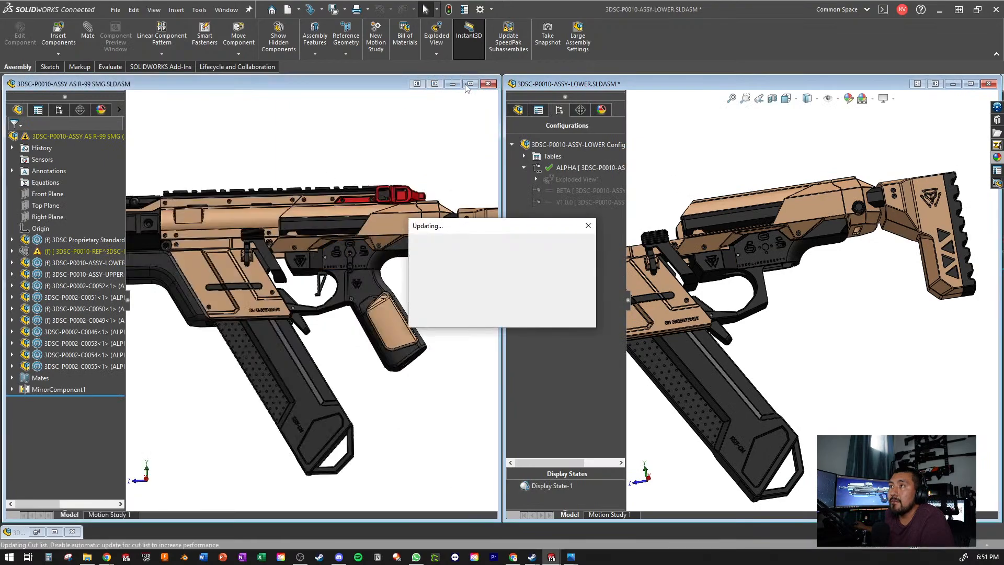
{"action": "left_click", "coordinate": [469, 84]}
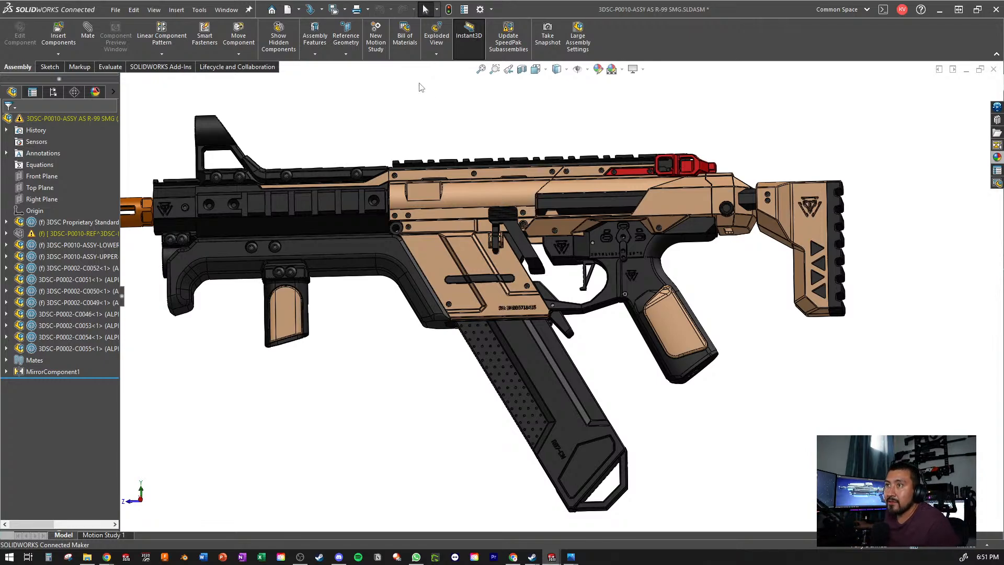
{"action": "left_click", "coordinate": [71, 222]}
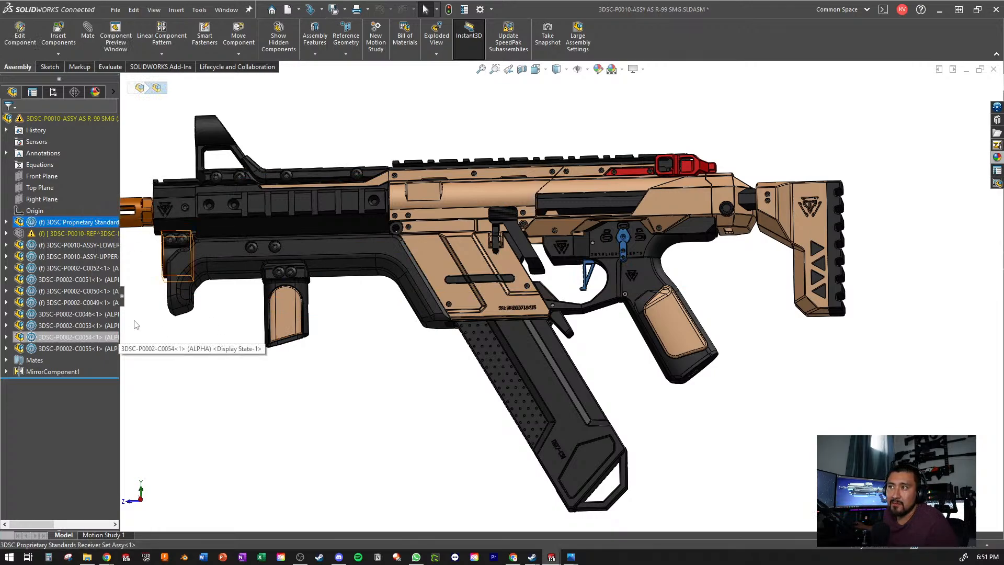
{"action": "left_click", "coordinate": [72, 246], "text": "ctrl"}
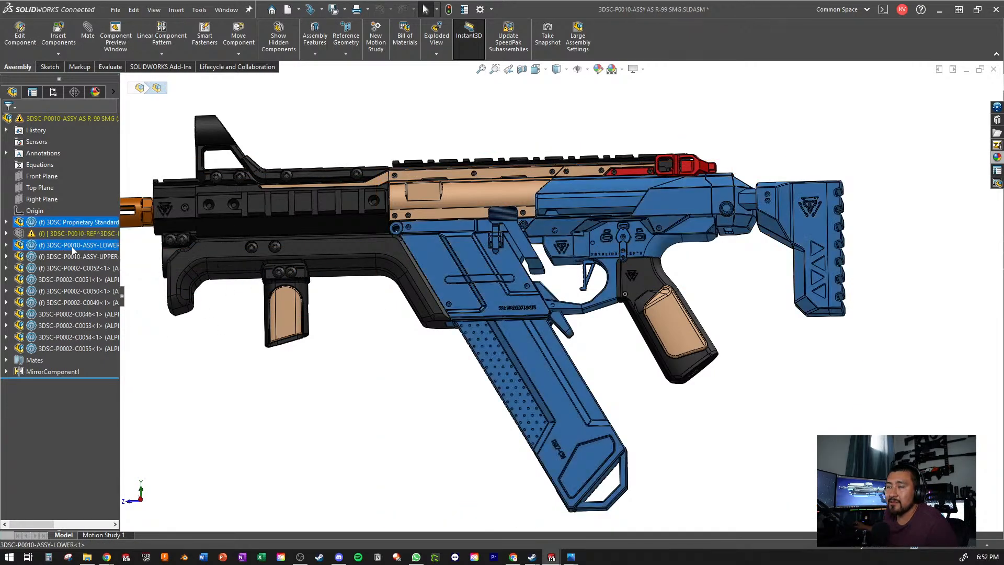
{"action": "right_click", "coordinate": [71, 246]}
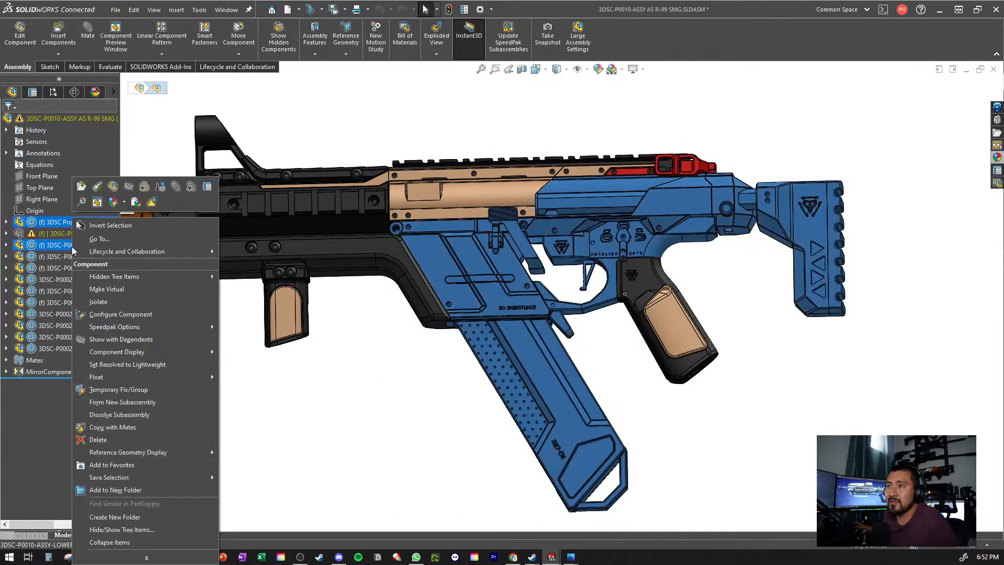
{"action": "left_click", "coordinate": [98, 302]}
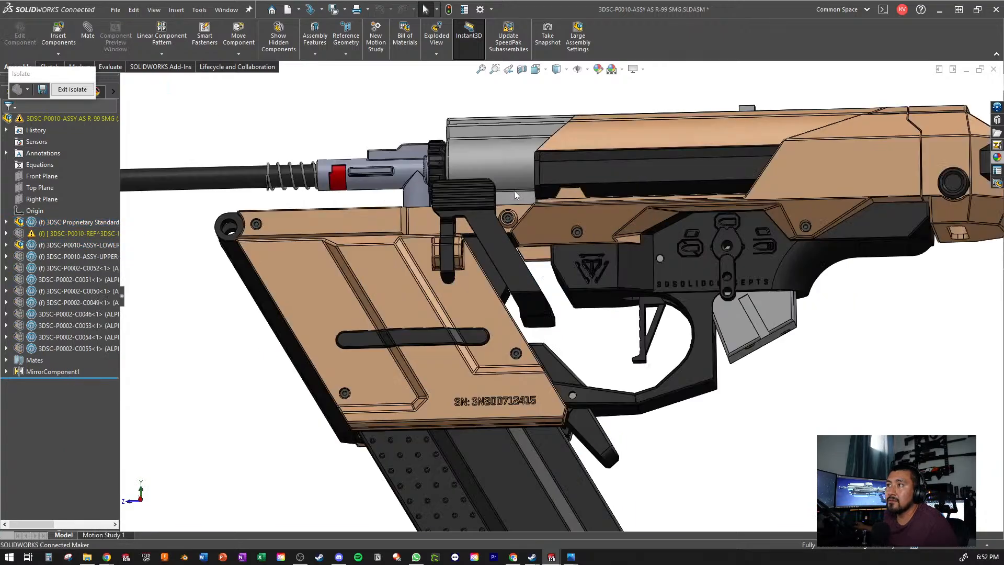
- Examine how the grey receiver cylinder and barrel sit inside the isolated lower housing, from the front and above
{"action": "middle_click_drag", "start_coordinate": [515, 196], "coordinate": [612, 257]}
{"action": "scroll", "coordinate": [525, 307], "scroll_direction": "down", "scroll_amount": 3}
{"action": "scroll", "coordinate": [525, 307], "scroll_direction": "up", "scroll_amount": 3}
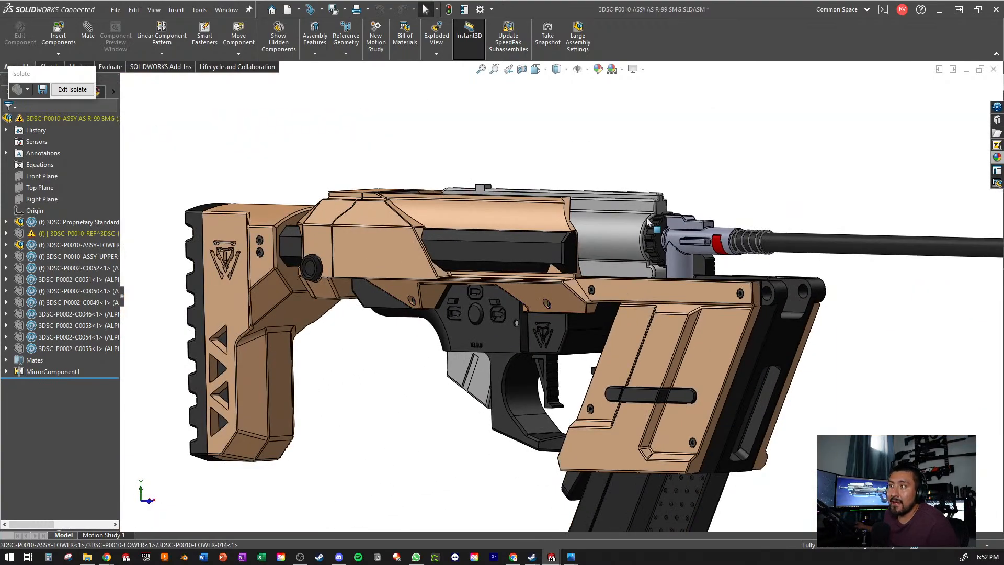
{"action": "scroll", "coordinate": [583, 215], "scroll_direction": "down", "scroll_amount": 2}
{"action": "middle_click_drag", "start_coordinate": [582, 215], "coordinate": [596, 256]}
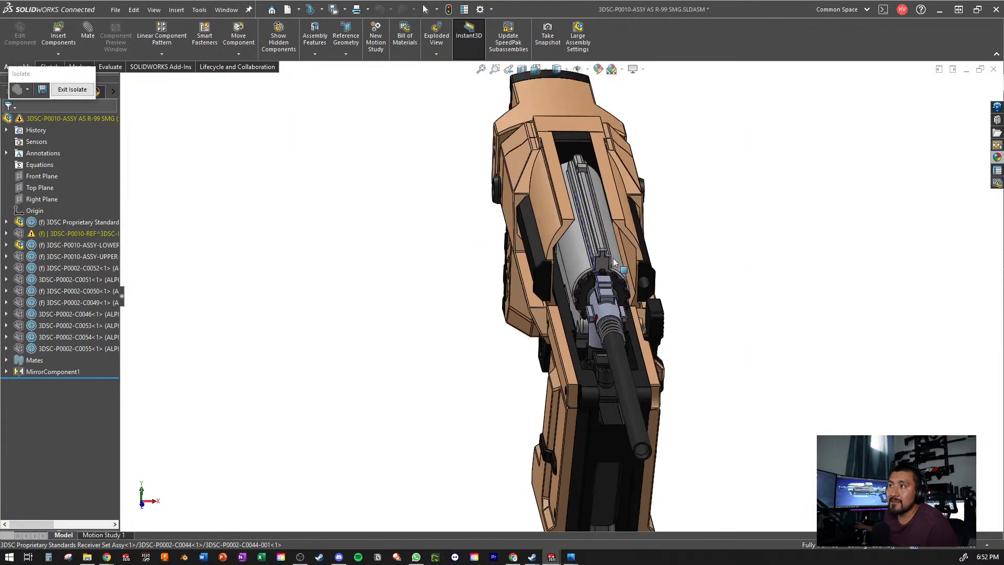
{"action": "scroll", "coordinate": [598, 258], "scroll_direction": "down", "scroll_amount": 3}
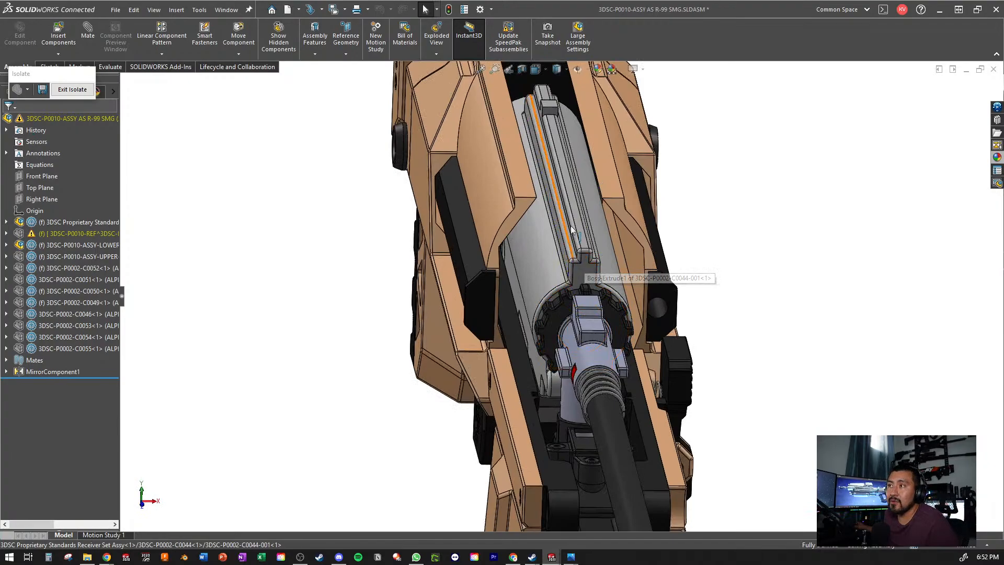
{"action": "scroll", "coordinate": [599, 283], "scroll_direction": "up", "scroll_amount": 5}
- Examine the trigger group and grey grip mount beneath the receiver from both sides of the isolated components
{"action": "middle_click_drag", "start_coordinate": [599, 283], "coordinate": [729, 269]}
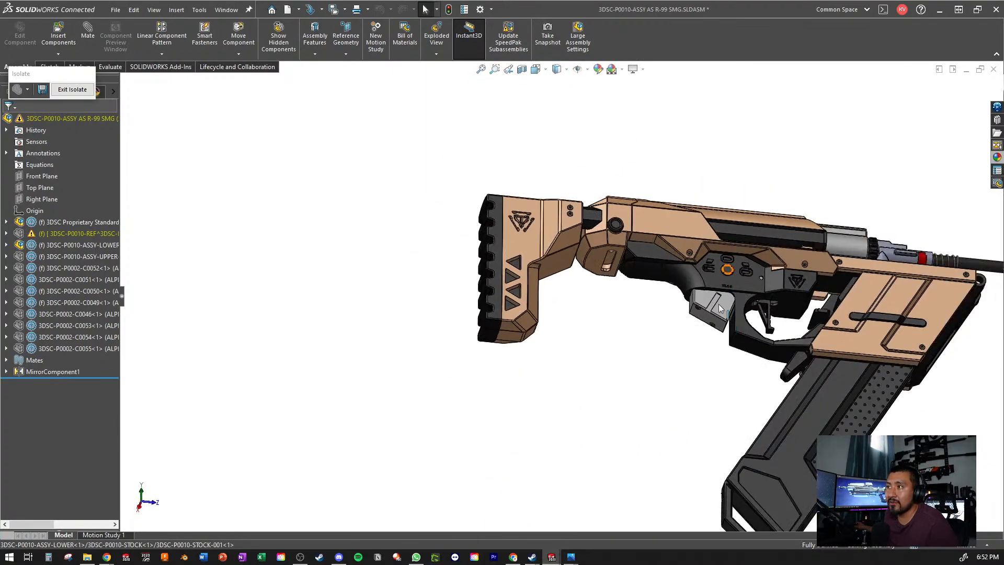
{"action": "scroll", "coordinate": [762, 323], "scroll_direction": "down", "scroll_amount": 3}
{"action": "scroll", "coordinate": [762, 323], "scroll_direction": "up", "scroll_amount": 4}
{"action": "middle_click_drag", "start_coordinate": [709, 355], "coordinate": [739, 286]}
{"action": "scroll", "coordinate": [739, 286], "scroll_direction": "down", "scroll_amount": 2}
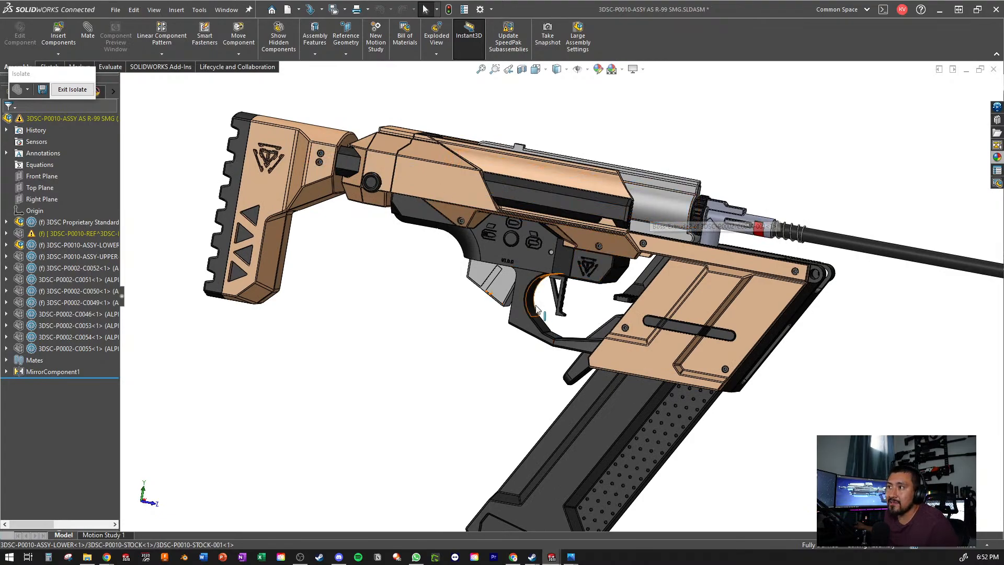
{"action": "middle_click_drag", "start_coordinate": [450, 358], "coordinate": [464, 301]}
{"action": "scroll", "coordinate": [463, 300], "scroll_direction": "down", "scroll_amount": 2}
{"action": "middle_click_drag", "start_coordinate": [528, 266], "coordinate": [361, 269]}
{"action": "scroll", "coordinate": [557, 340], "scroll_direction": "up", "scroll_amount": 3}
{"action": "scroll", "coordinate": [503, 201], "scroll_direction": "down", "scroll_amount": 2}
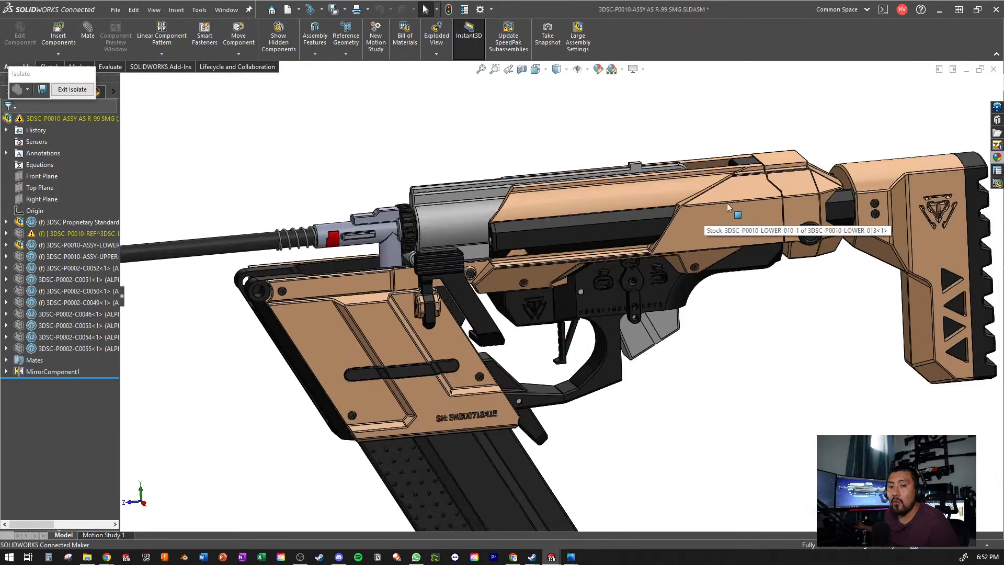
- Inspect the fire selector panel and the surrounding lower receiver up close, relative to the stock and magazine well
{"action": "scroll", "coordinate": [623, 315], "scroll_direction": "up", "scroll_amount": 2}
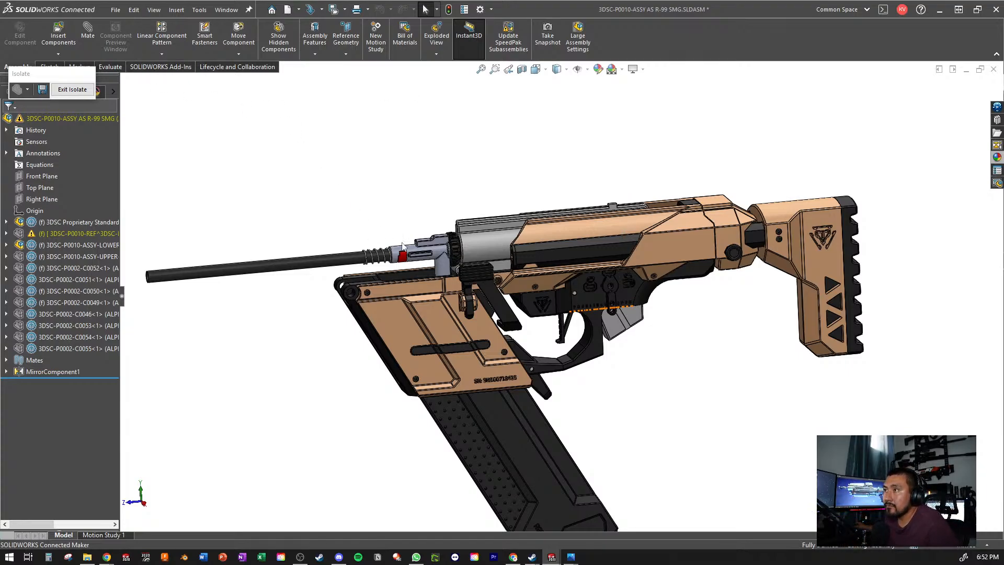
{"action": "scroll", "coordinate": [403, 246], "scroll_direction": "down", "scroll_amount": 6}
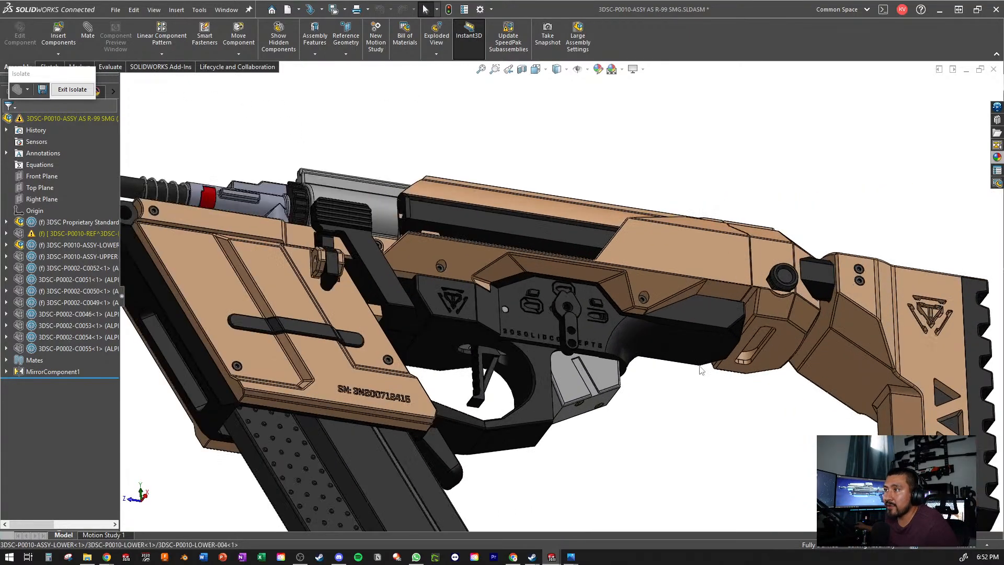
{"action": "scroll", "coordinate": [701, 370], "scroll_direction": "down", "scroll_amount": 4}
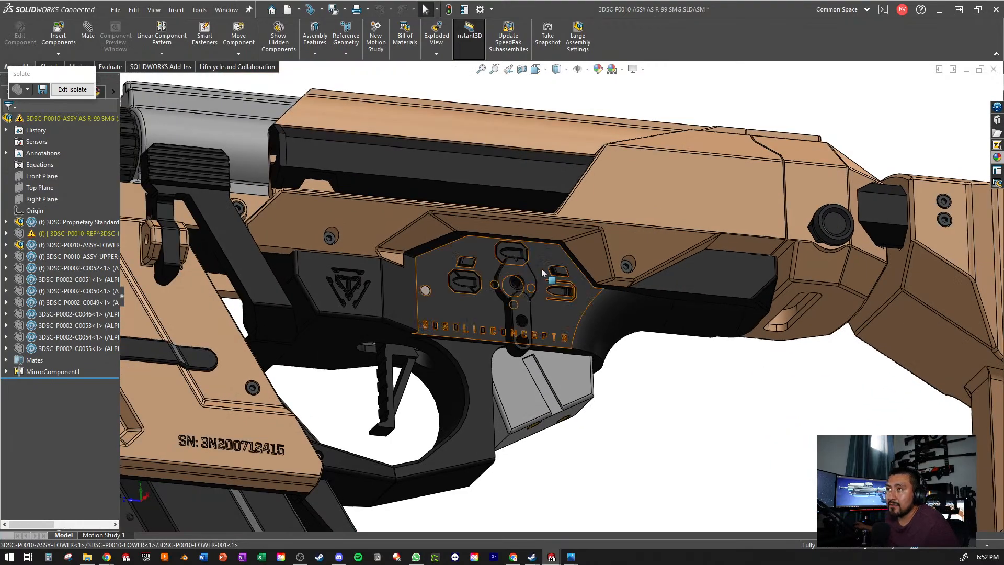
{"action": "scroll", "coordinate": [541, 268], "scroll_direction": "up", "scroll_amount": 5}
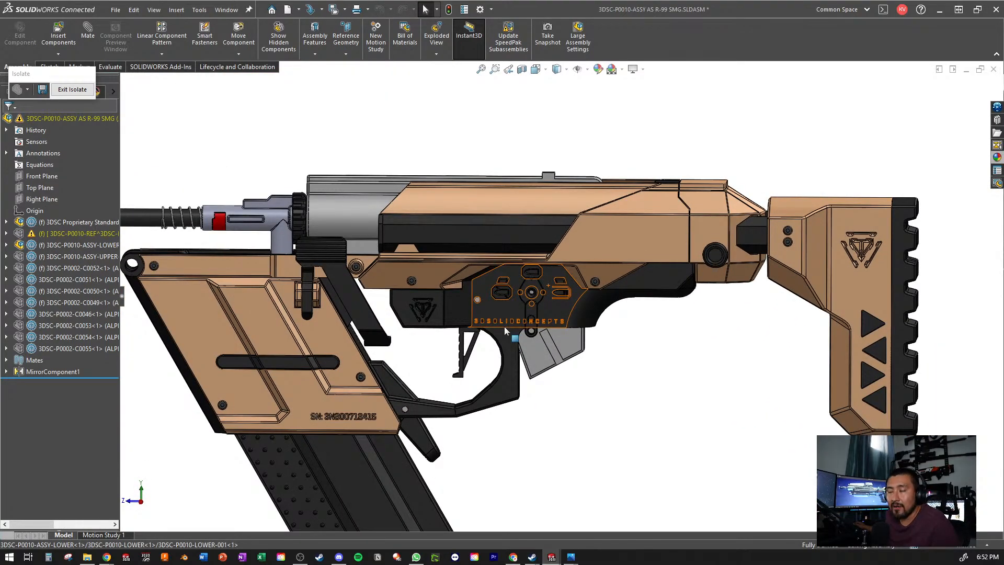
{"action": "scroll", "coordinate": [504, 327], "scroll_direction": "down", "scroll_amount": 1}
{"action": "middle_click_drag", "start_coordinate": [504, 327], "coordinate": [534, 343]}
{"action": "scroll", "coordinate": [544, 300], "scroll_direction": "up", "scroll_amount": 4}
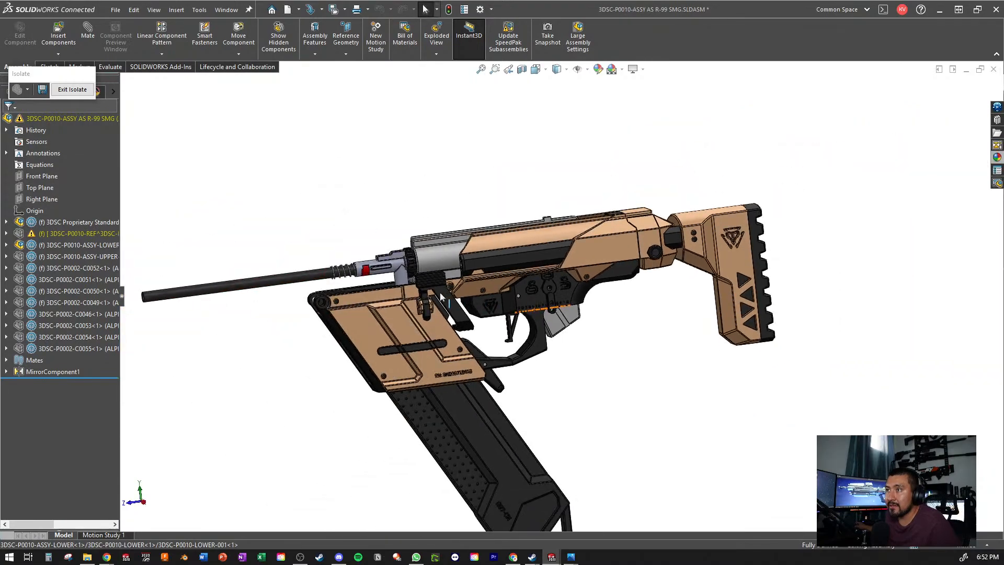
{"action": "scroll", "coordinate": [429, 312], "scroll_direction": "down", "scroll_amount": 1}
{"action": "middle_click_drag", "start_coordinate": [440, 293], "coordinate": [471, 309]}
{"action": "scroll", "coordinate": [471, 309], "scroll_direction": "up", "scroll_amount": 1}
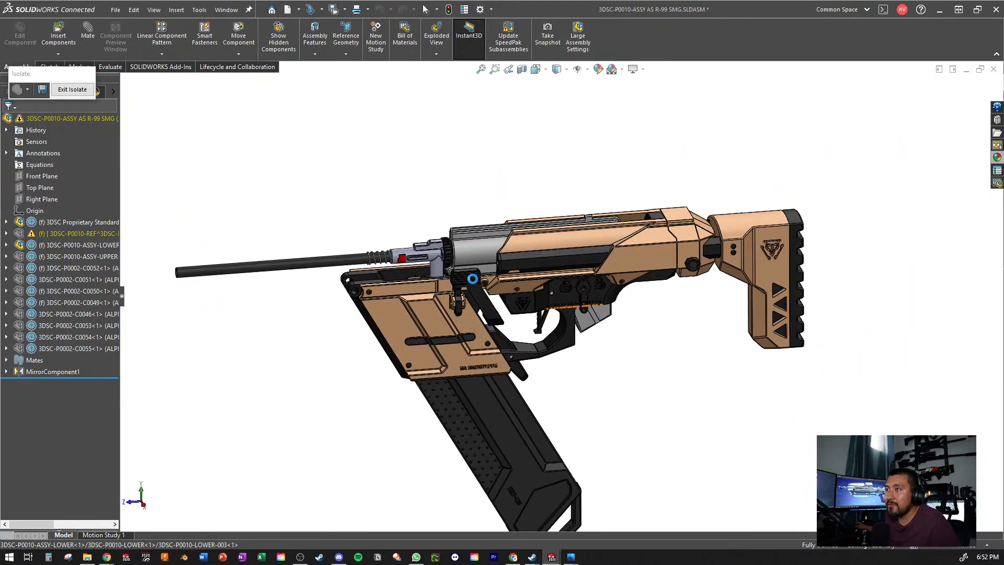
{"action": "scroll", "coordinate": [497, 290], "scroll_direction": "down", "scroll_amount": 5}
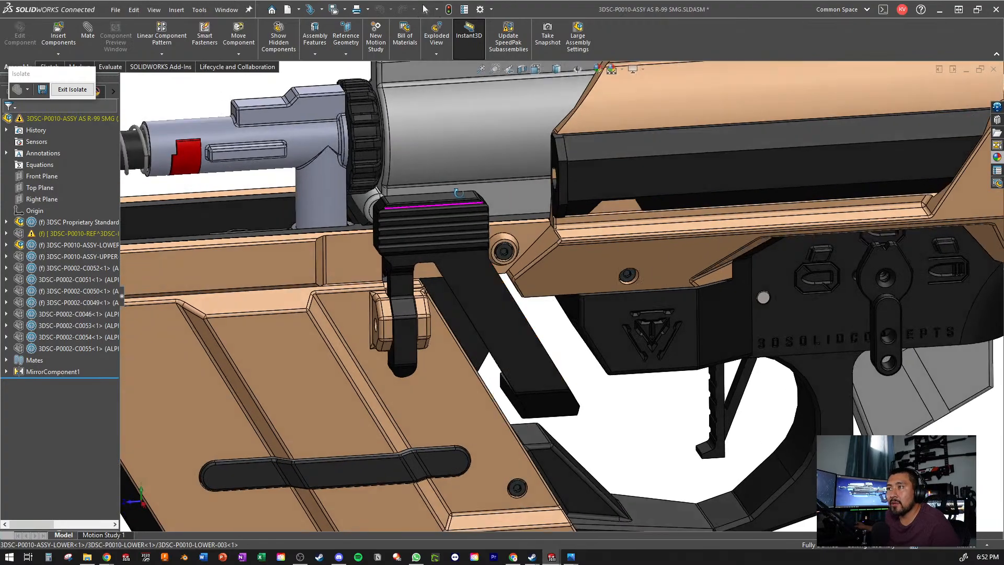
- Inspect the front of the magazine well around the barrel base and the underside of the magazine
{"action": "middle_click_drag", "start_coordinate": [489, 293], "coordinate": [544, 249]}
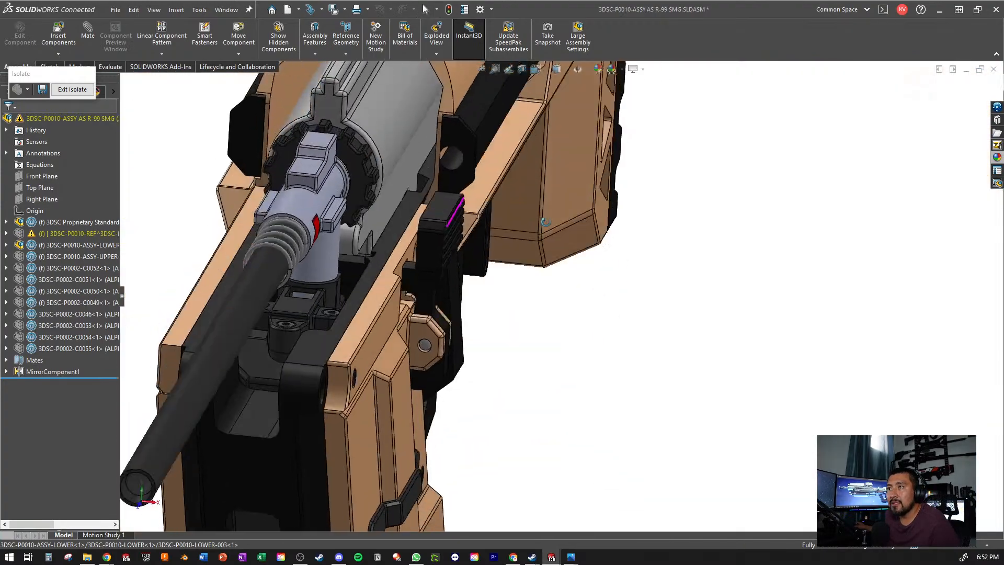
{"action": "scroll", "coordinate": [544, 249], "scroll_direction": "down", "scroll_amount": 5}
{"action": "middle_click_drag", "start_coordinate": [529, 311], "coordinate": [464, 242]}
{"action": "scroll", "coordinate": [464, 241], "scroll_direction": "up", "scroll_amount": 2}
{"action": "scroll", "coordinate": [557, 390], "scroll_direction": "down", "scroll_amount": 2}
{"action": "middle_click_drag", "start_coordinate": [559, 367], "coordinate": [550, 266]}
{"action": "scroll", "coordinate": [571, 286], "scroll_direction": "up", "scroll_amount": 6}
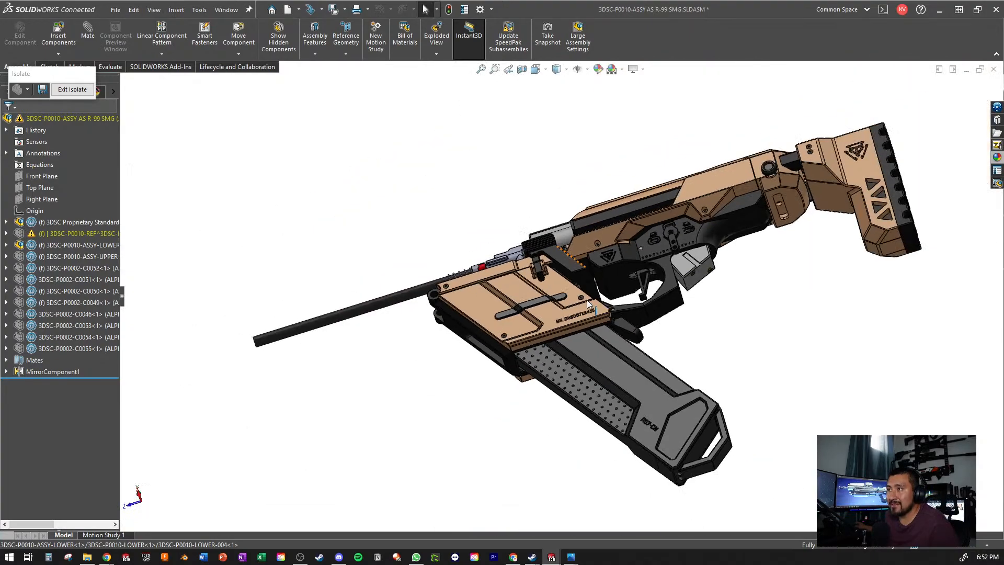
{"action": "middle_click_drag", "start_coordinate": [587, 300], "coordinate": [643, 385]}
{"action": "scroll", "coordinate": [643, 384], "scroll_direction": "down", "scroll_amount": 2}
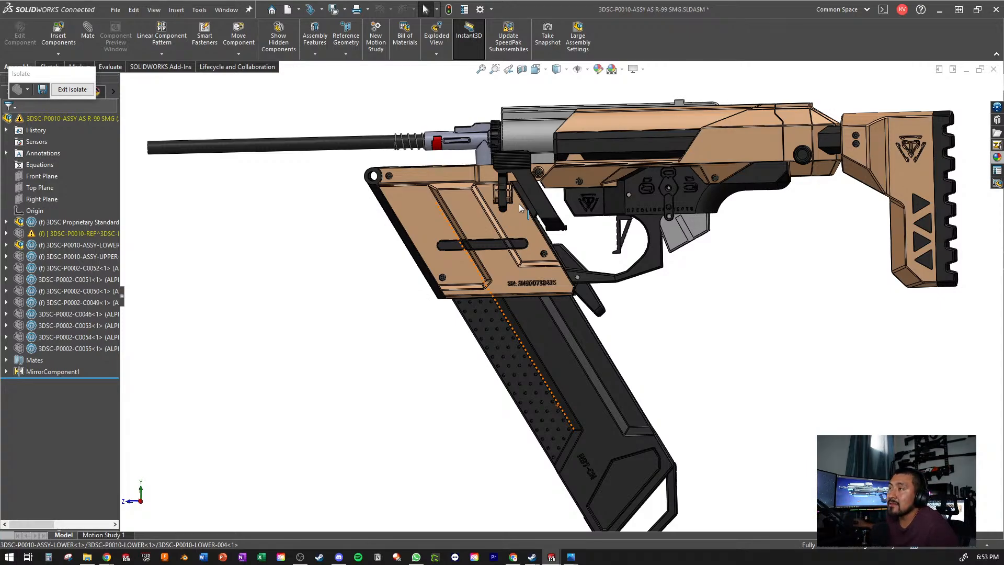
- Inspect the lever beside the magazine well, and the stock and lower receiver on the opposite side
{"action": "scroll", "coordinate": [575, 129], "scroll_direction": "down", "scroll_amount": 5}
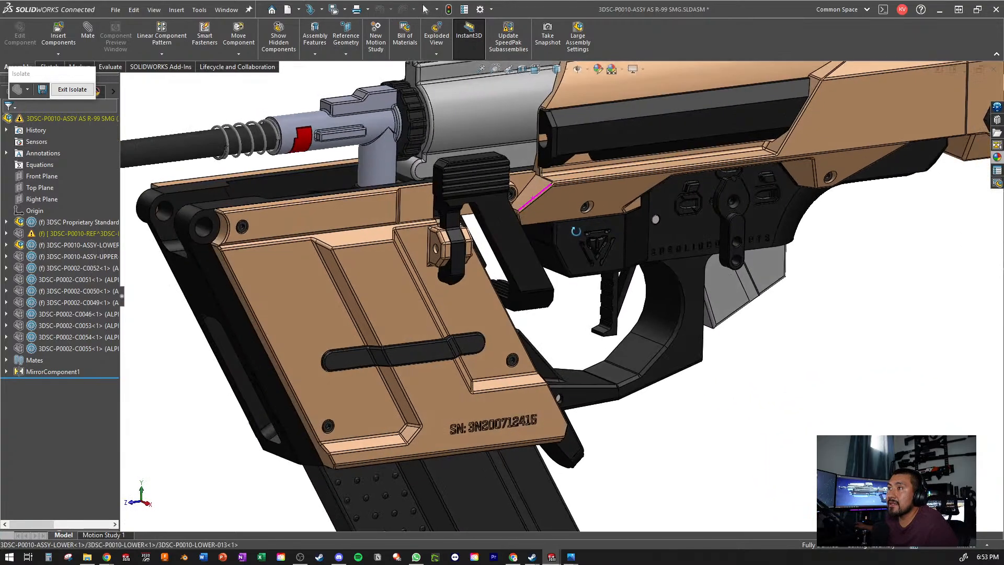
{"action": "middle_click_drag", "start_coordinate": [575, 231], "coordinate": [570, 285]}
{"action": "scroll", "coordinate": [591, 189], "scroll_direction": "up", "scroll_amount": 4}
{"action": "scroll", "coordinate": [552, 304], "scroll_direction": "up", "scroll_amount": 3}
{"action": "scroll", "coordinate": [515, 288], "scroll_direction": "down", "scroll_amount": 2}
{"action": "middle_click_drag", "start_coordinate": [365, 338], "coordinate": [413, 241], "text": "ctrl"}
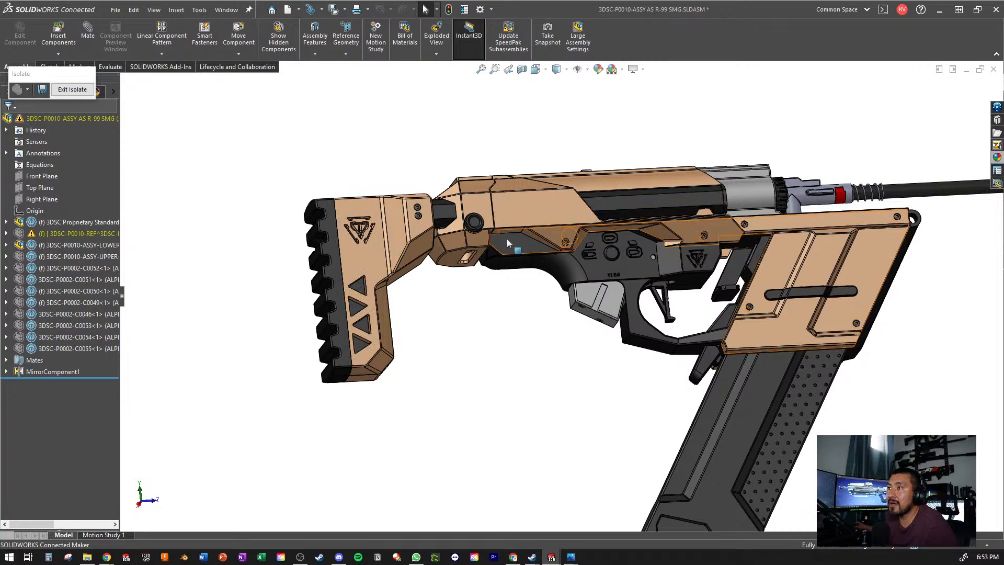
{"action": "scroll", "coordinate": [554, 294], "scroll_direction": "up", "scroll_amount": 2}
{"action": "middle_click_drag", "start_coordinate": [553, 294], "coordinate": [536, 291]}
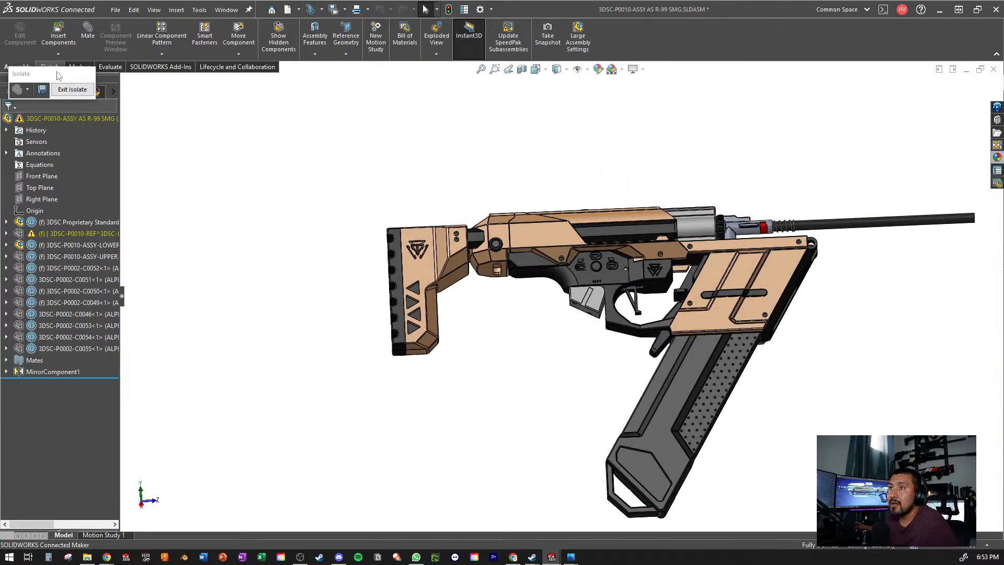
- Move the Isolate dialog aside and check the configurations of the R-99 SMG assembly
{"action": "left_click_drag", "start_coordinate": [59, 76], "coordinate": [98, 227]}
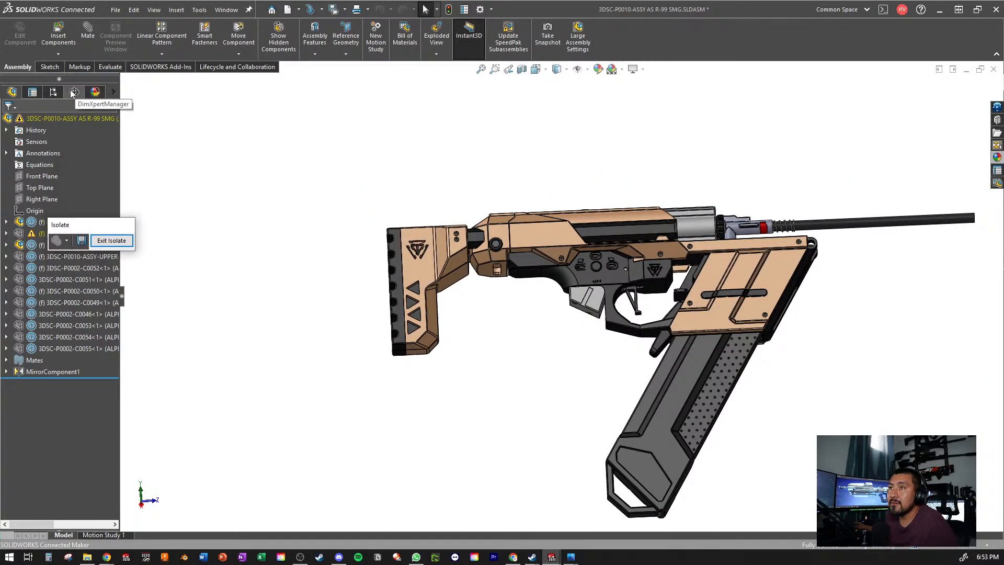
{"action": "left_click", "coordinate": [53, 92]}
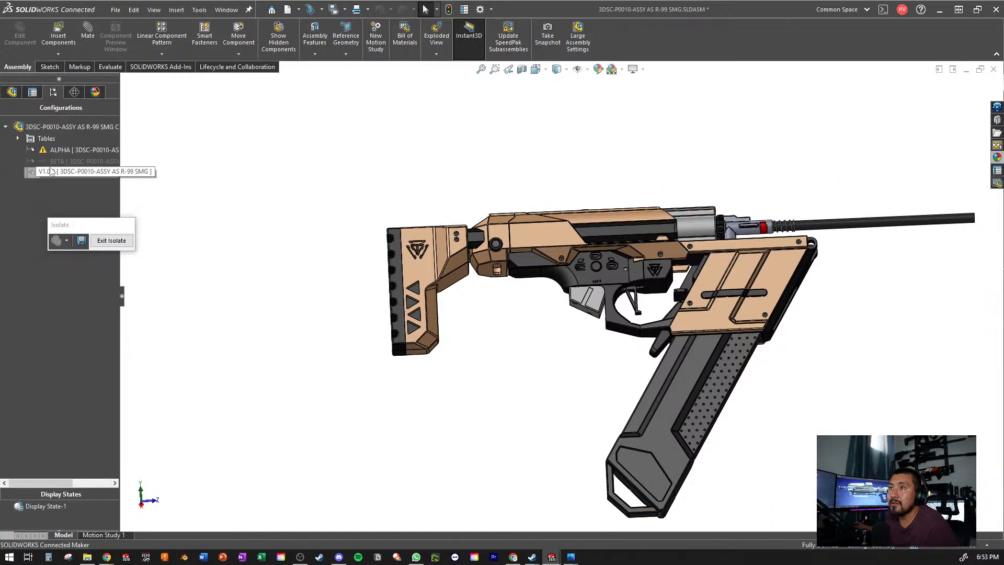
{"action": "left_click", "coordinate": [12, 93]}
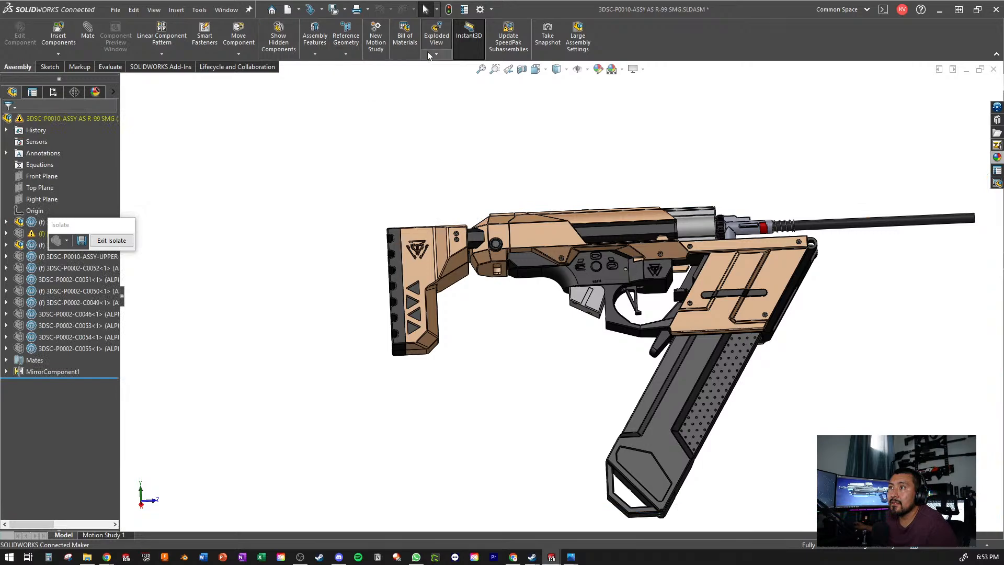
{"action": "left_click", "coordinate": [436, 36]}
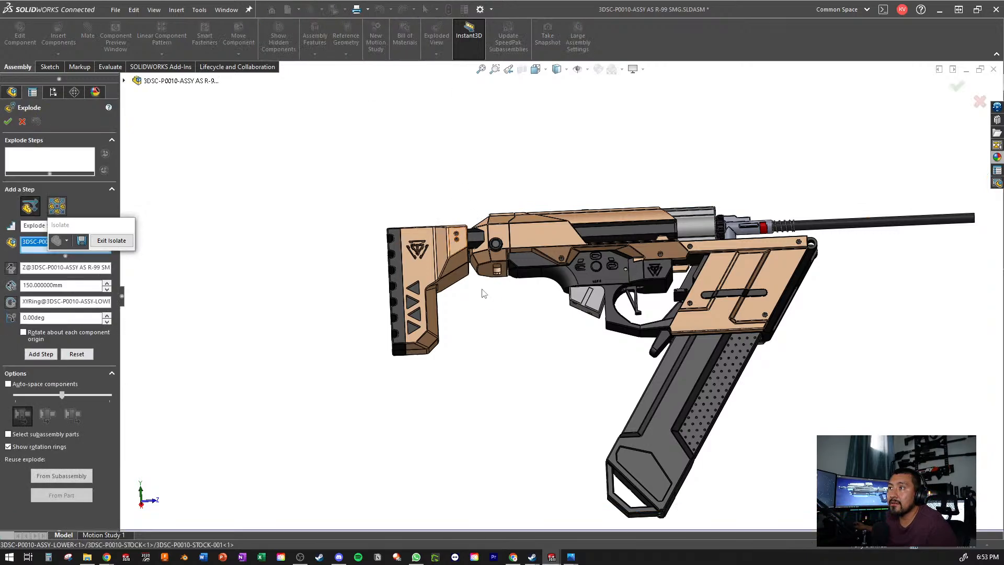
{"action": "left_click", "coordinate": [454, 239]}
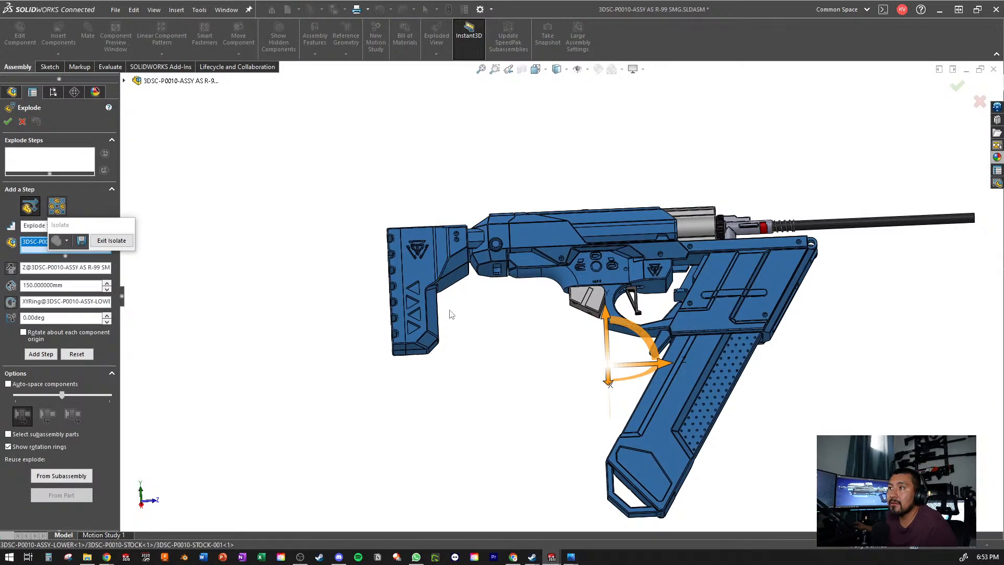
{"action": "left_click", "coordinate": [22, 122]}
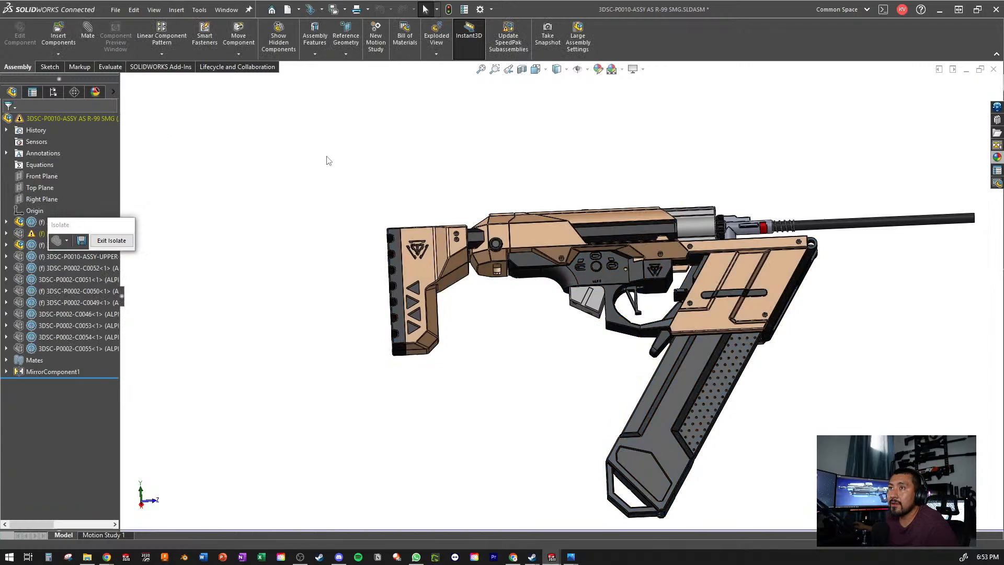
- Open the lower subassembly 3DSC-P0010-ASSY-LOWER and activate Exploded View1 of its ALPHA configuration
{"action": "left_click", "coordinate": [17, 247]}
{"action": "left_click", "coordinate": [21, 219]}
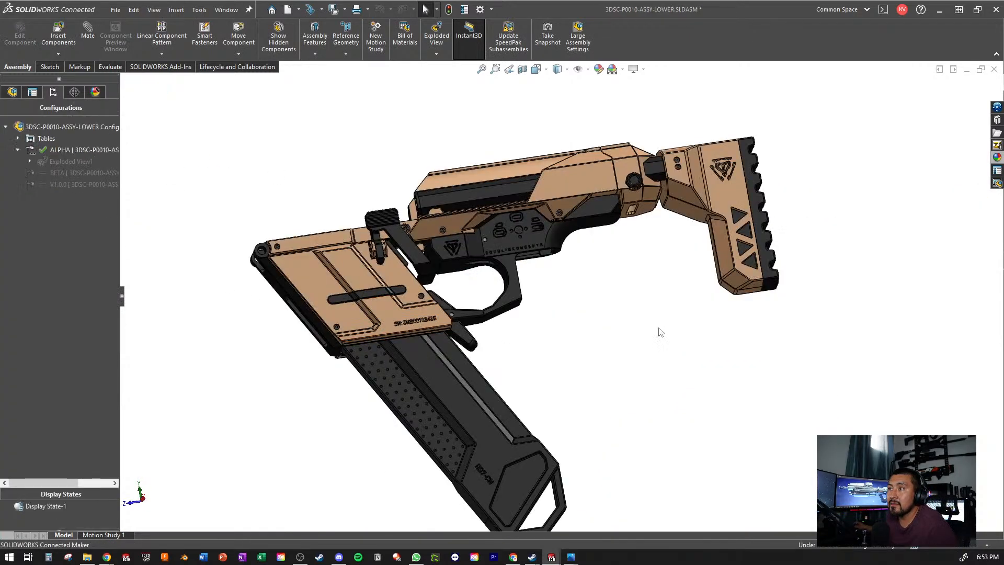
{"action": "right_click", "coordinate": [64, 161]}
{"action": "left_click", "coordinate": [116, 168]}
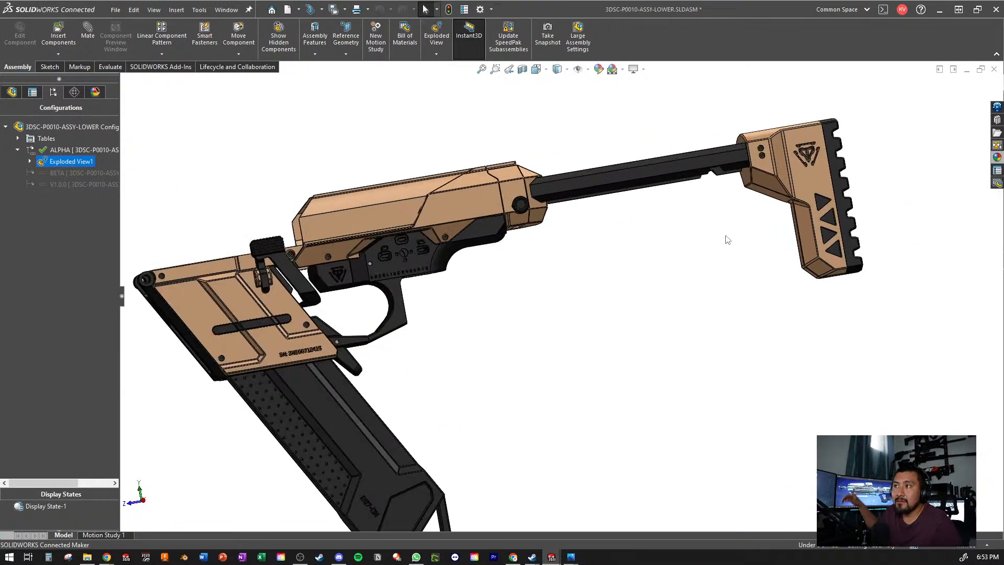
- Make the tan block at the rear of the receiver, where the stock rails enter, transparent
{"action": "scroll", "coordinate": [575, 210], "scroll_direction": "down", "scroll_amount": 8}
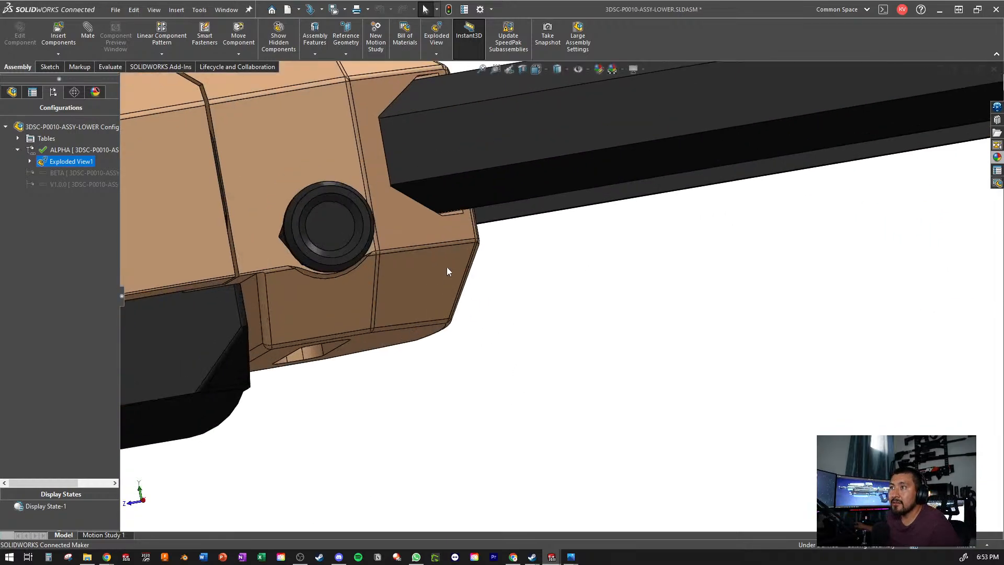
{"action": "middle_click_drag", "start_coordinate": [425, 241], "coordinate": [354, 166]}
{"action": "scroll", "coordinate": [444, 284], "scroll_direction": "up", "scroll_amount": 5}
{"action": "left_click", "coordinate": [578, 319]}
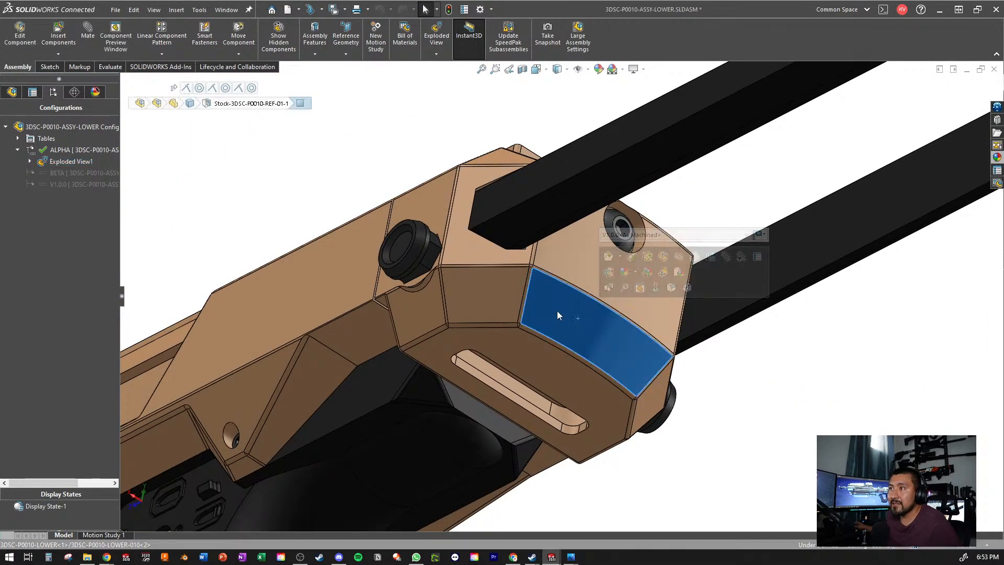
{"action": "left_click", "coordinate": [711, 256]}
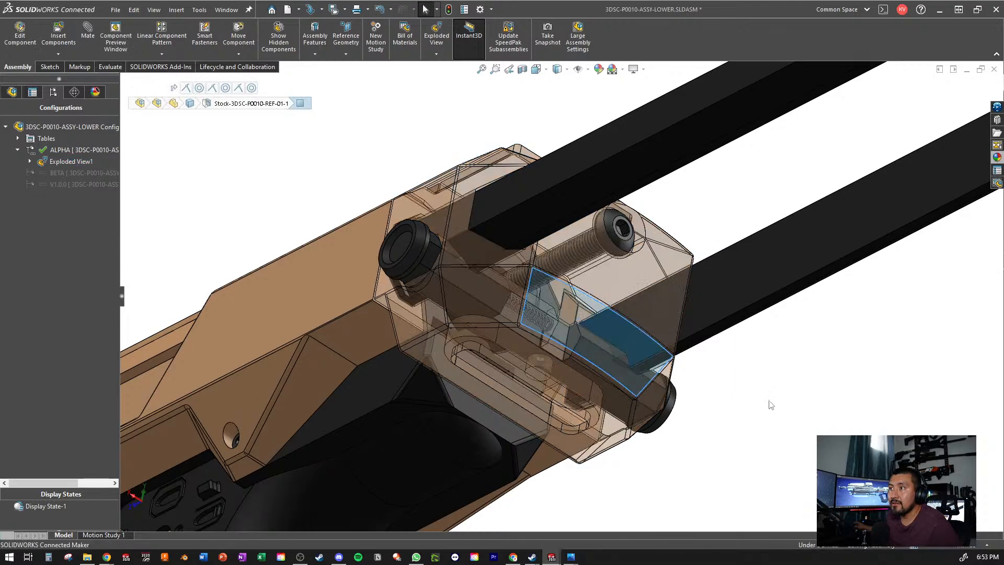
- Examine the screw and rail ends inside the transparent rear block, and the extended stock rails from above and the side
{"action": "middle_click_drag", "start_coordinate": [769, 403], "coordinate": [556, 354]}
{"action": "scroll", "coordinate": [556, 354], "scroll_direction": "up", "scroll_amount": 10}
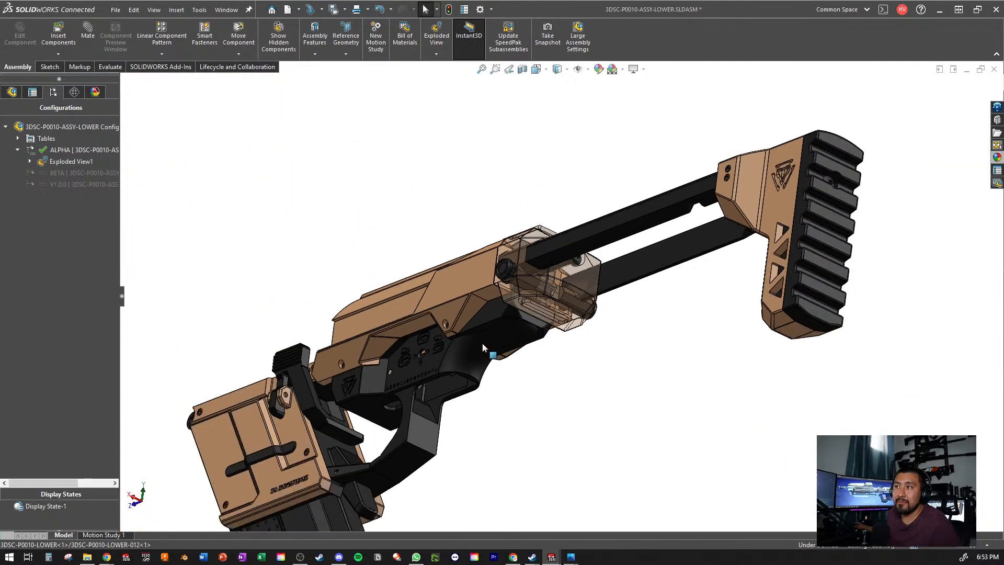
{"action": "middle_click_drag", "start_coordinate": [483, 347], "coordinate": [622, 270]}
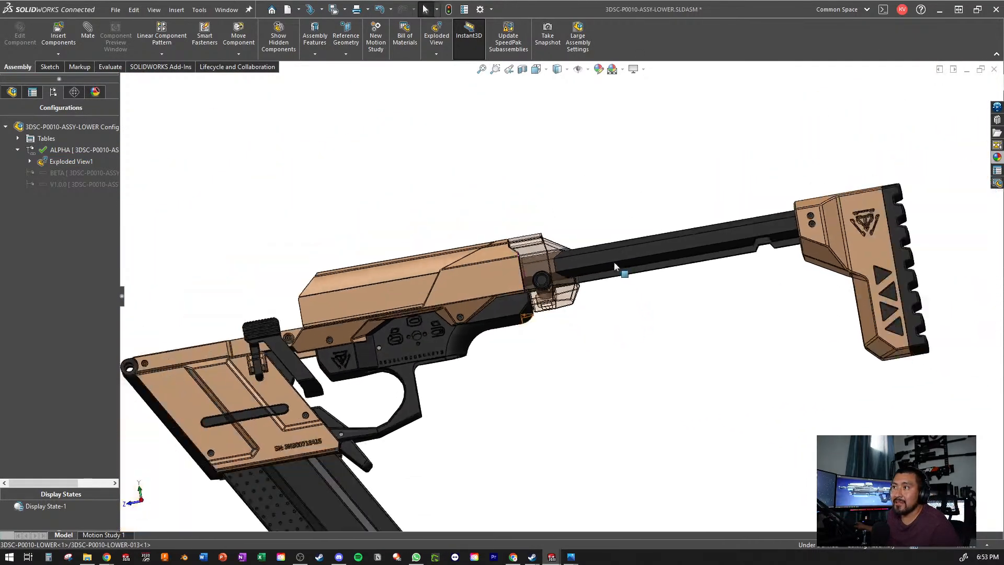
{"action": "scroll", "coordinate": [756, 243], "scroll_direction": "down", "scroll_amount": 3}
{"action": "middle_click_drag", "start_coordinate": [682, 255], "coordinate": [765, 297]}
{"action": "scroll", "coordinate": [654, 235], "scroll_direction": "down", "scroll_amount": 3}
{"action": "middle_click_drag", "start_coordinate": [637, 213], "coordinate": [735, 381]}
{"action": "scroll", "coordinate": [841, 360], "scroll_direction": "up", "scroll_amount": 3}
{"action": "scroll", "coordinate": [545, 294], "scroll_direction": "down", "scroll_amount": 3}
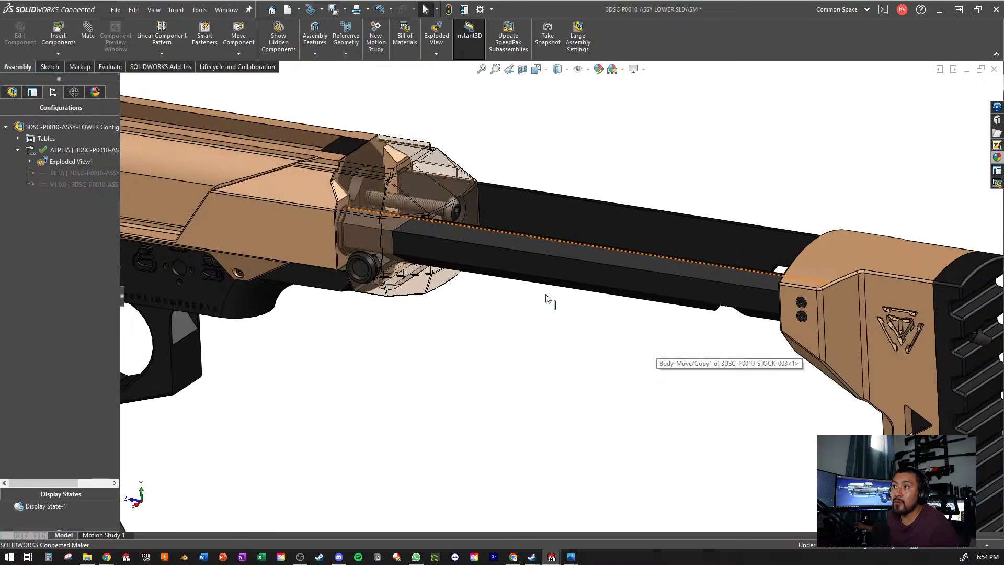
- Turn off the transparency of the tan rear block around the stock rails
{"action": "scroll", "coordinate": [513, 264], "scroll_direction": "down", "scroll_amount": 2}
{"action": "left_click", "coordinate": [440, 250]}
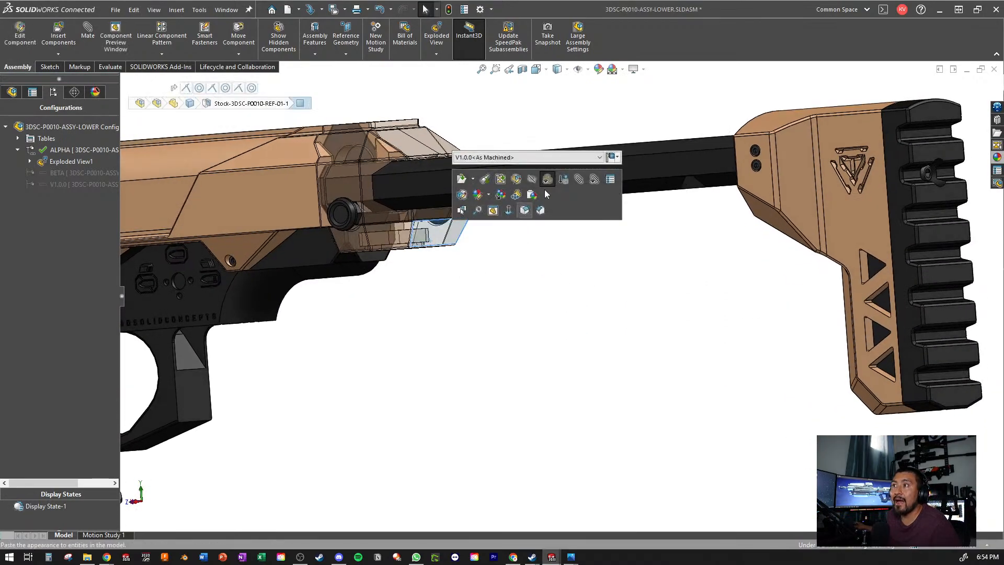
{"action": "left_click", "coordinate": [548, 180]}
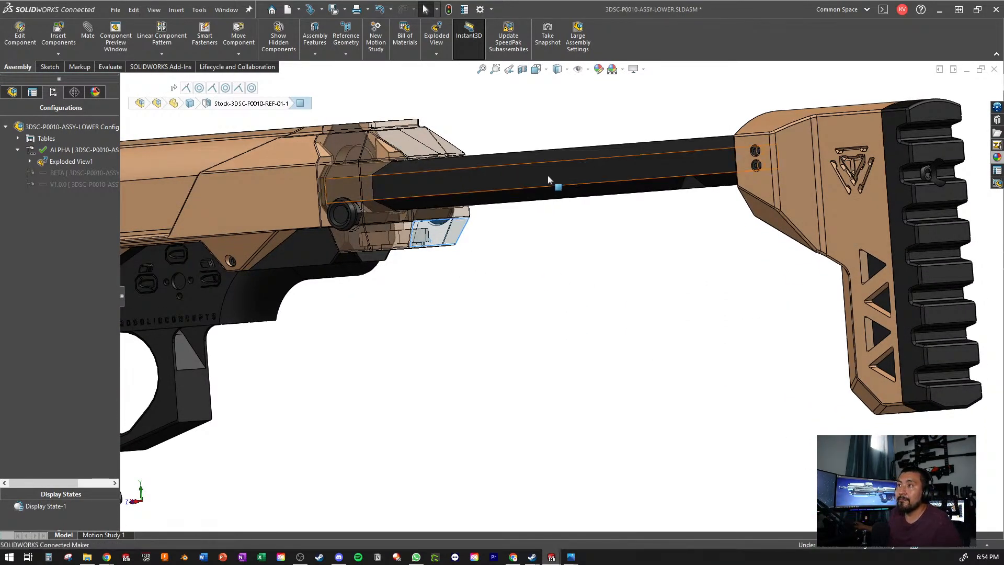
{"action": "left_click", "coordinate": [519, 305]}
{"action": "left_click", "coordinate": [437, 235]}
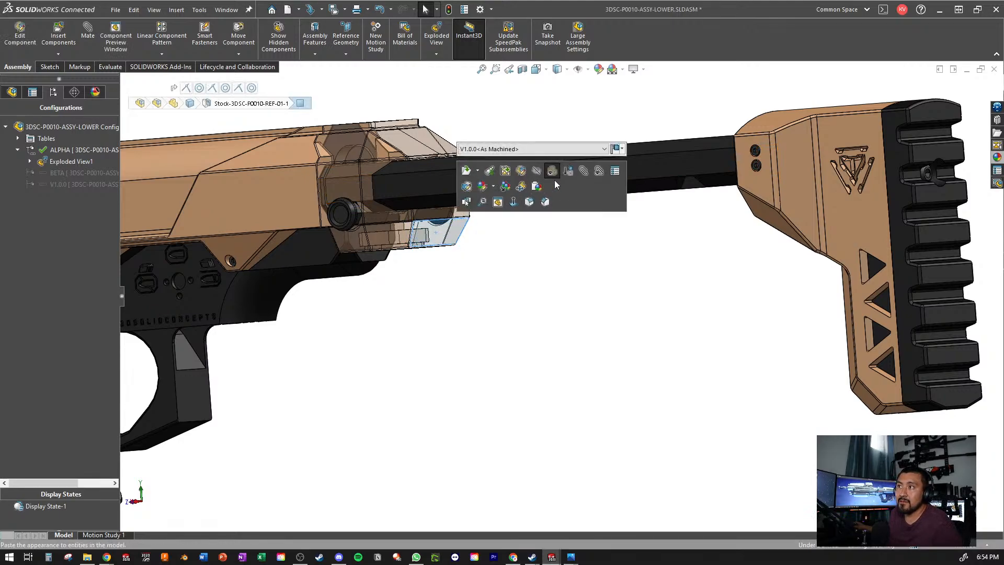
{"action": "left_click", "coordinate": [546, 180]}
{"action": "scroll", "coordinate": [539, 277], "scroll_direction": "up", "scroll_amount": 2}
{"action": "left_click", "coordinate": [539, 278]}
{"action": "scroll", "coordinate": [523, 340], "scroll_direction": "up", "scroll_amount": 3}
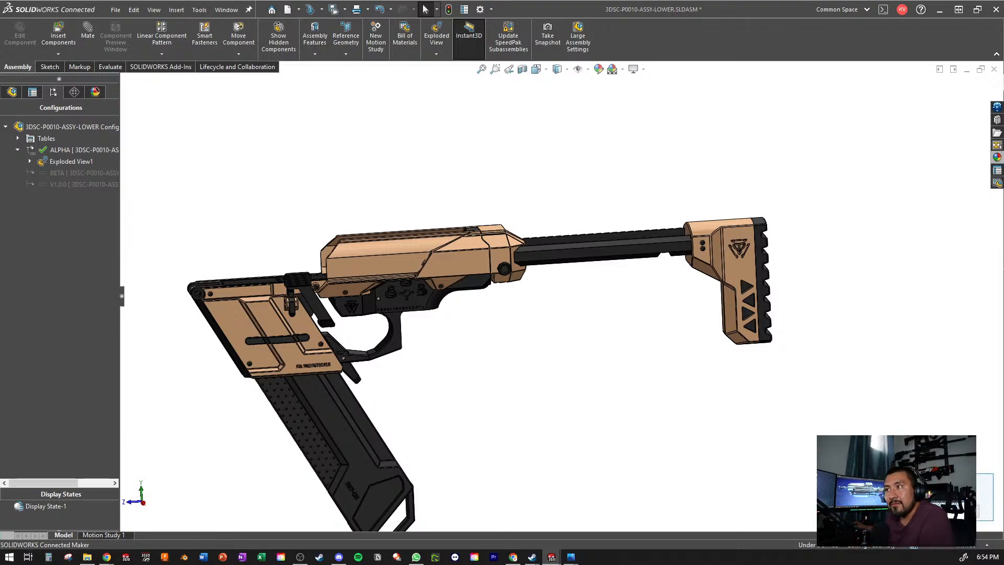
{"action": "scroll", "coordinate": [486, 307], "scroll_direction": "up", "scroll_amount": 3}
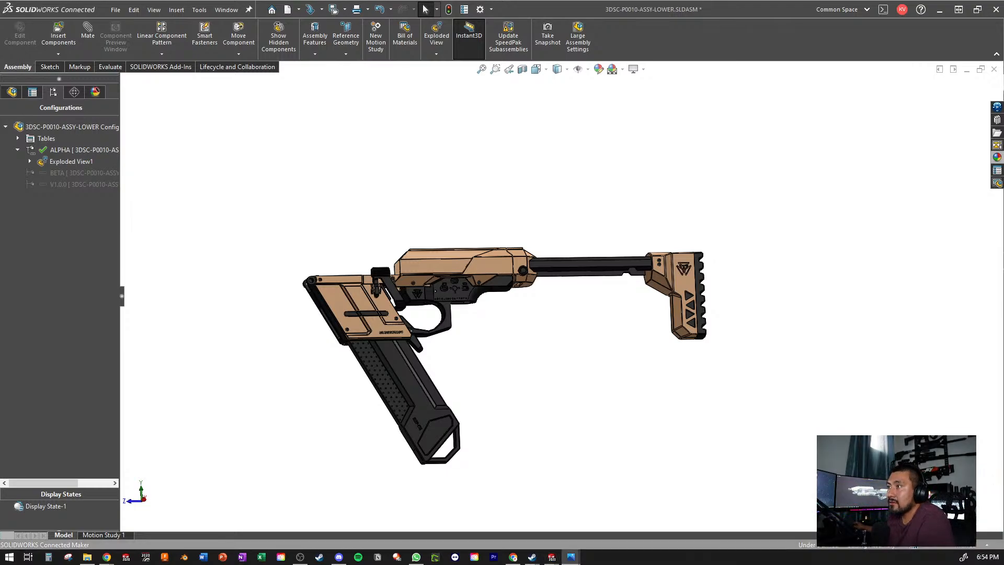
{"action": "left_click_drag", "start_coordinate": [319, 564], "coordinate": [502, 0]}
{"action": "scroll", "coordinate": [497, 250], "scroll_direction": "up", "scroll_amount": 5}
{"action": "left_click_drag", "start_coordinate": [726, 276], "coordinate": [213, 251]}
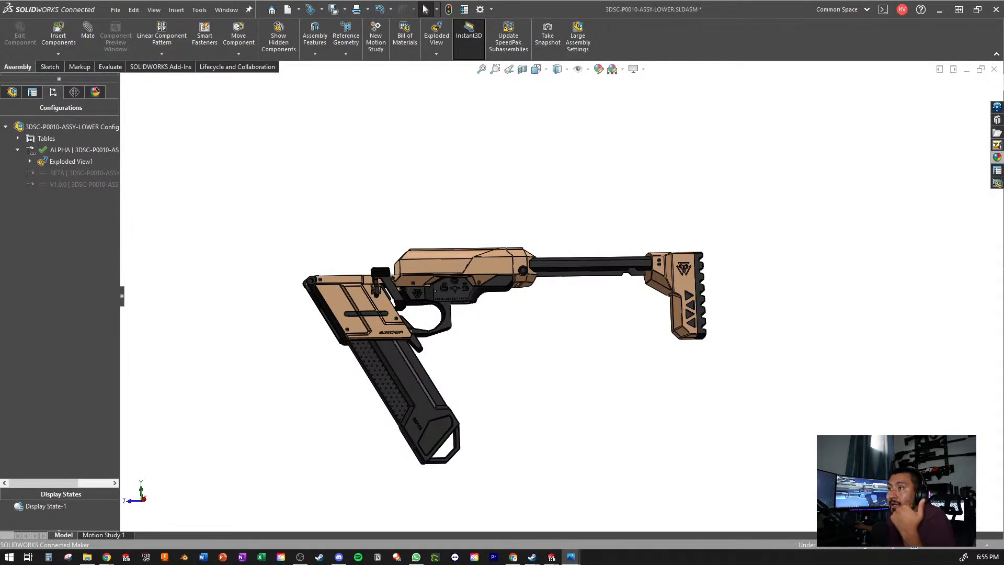
- Inspect the joint between the stock rails and the rear block from below, the side and behind the butt plate
{"action": "middle_click_drag", "start_coordinate": [596, 370], "coordinate": [551, 316]}
{"action": "scroll", "coordinate": [551, 316], "scroll_direction": "down", "scroll_amount": 5}
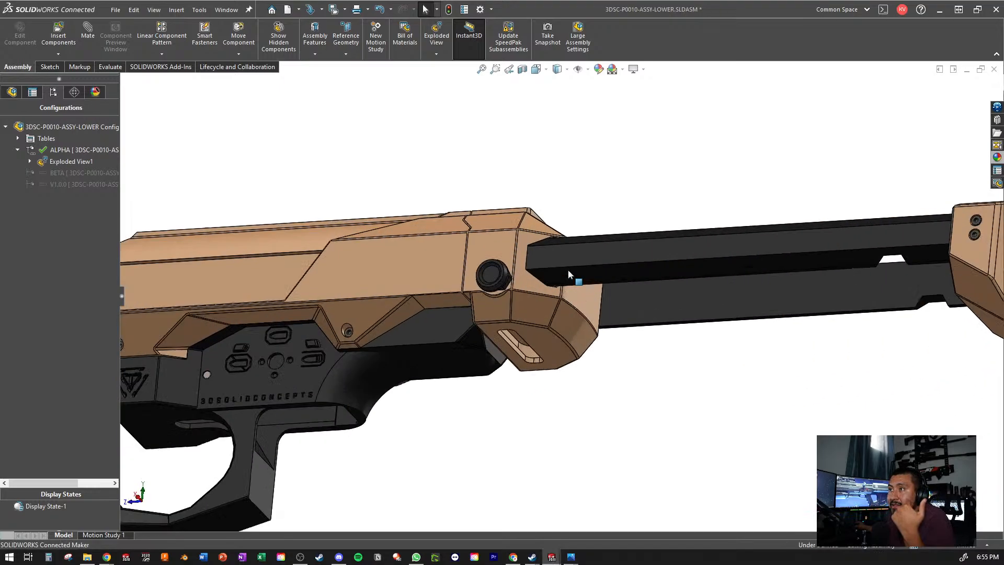
{"action": "scroll", "coordinate": [547, 292], "scroll_direction": "up", "scroll_amount": 5}
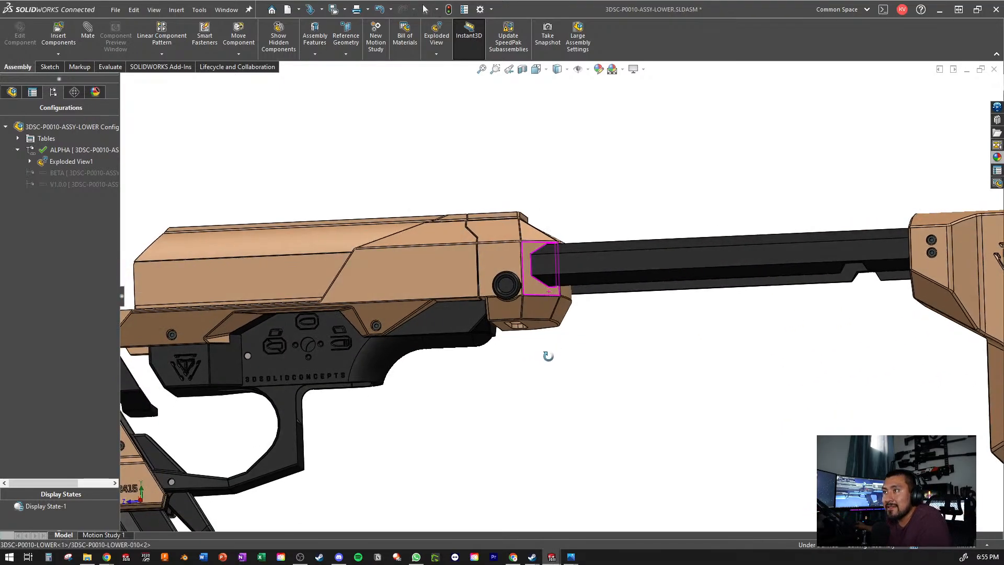
{"action": "scroll", "coordinate": [569, 265], "scroll_direction": "down", "scroll_amount": 8}
{"action": "middle_click_drag", "start_coordinate": [680, 254], "coordinate": [634, 246]}
{"action": "scroll", "coordinate": [635, 246], "scroll_direction": "up", "scroll_amount": 6}
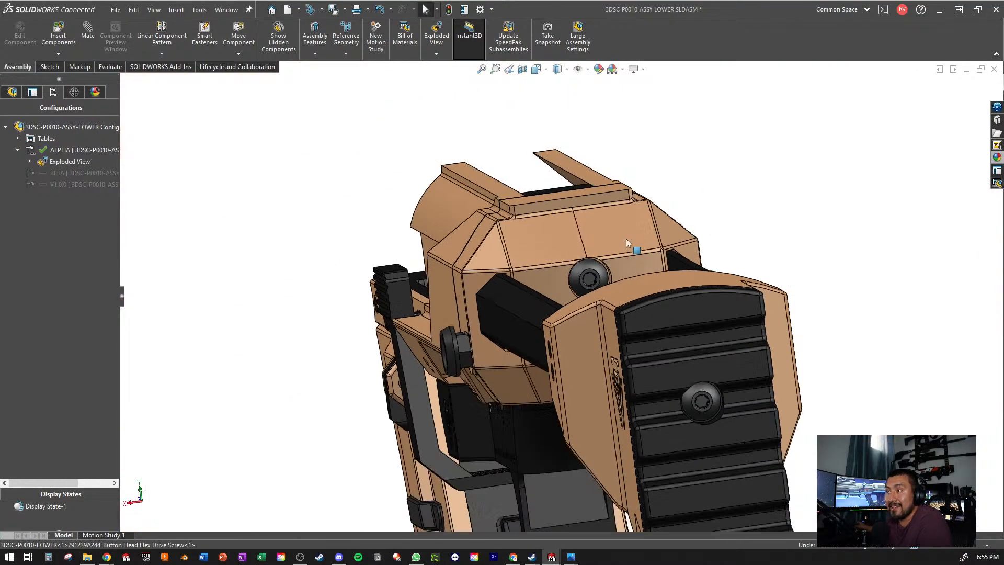
- Inspect the extended stock in relation to the whole lower subassembly, and the slot underneath the rear block
{"action": "middle_click_drag", "start_coordinate": [469, 272], "coordinate": [538, 244]}
{"action": "scroll", "coordinate": [580, 290], "scroll_direction": "up", "scroll_amount": 4}
{"action": "scroll", "coordinate": [627, 351], "scroll_direction": "down", "scroll_amount": 3}
{"action": "middle_click_drag", "start_coordinate": [622, 335], "coordinate": [612, 272]}
{"action": "scroll", "coordinate": [607, 274], "scroll_direction": "up", "scroll_amount": 5}
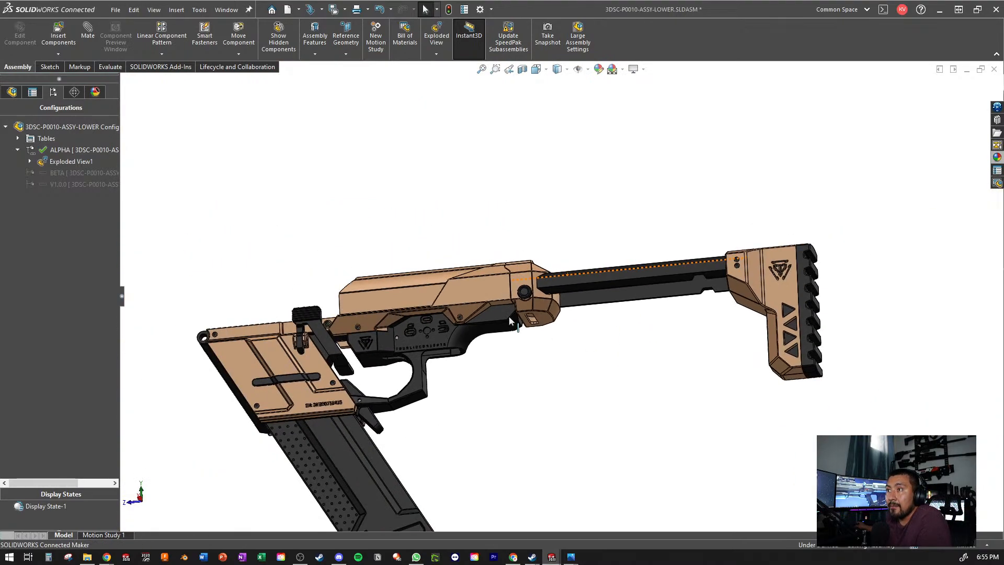
{"action": "middle_click_drag", "start_coordinate": [531, 316], "coordinate": [415, 253]}
{"action": "scroll", "coordinate": [455, 361], "scroll_direction": "down", "scroll_amount": 4}
{"action": "scroll", "coordinate": [417, 252], "scroll_direction": "up", "scroll_amount": 2}
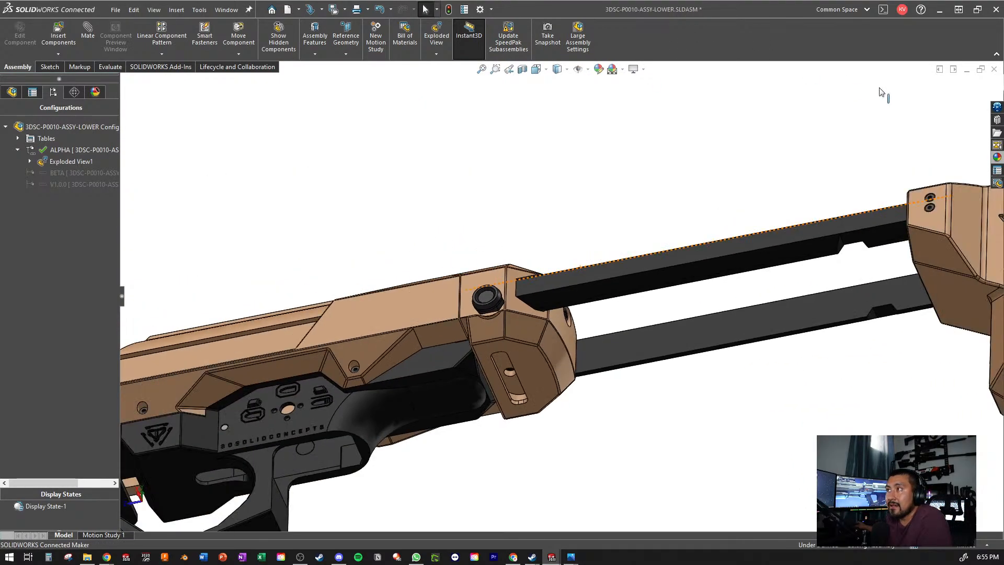
- Return from the lower subassembly to the R-99 SMG assembly, exit isolation and maximize its window
{"action": "left_click", "coordinate": [967, 70]}
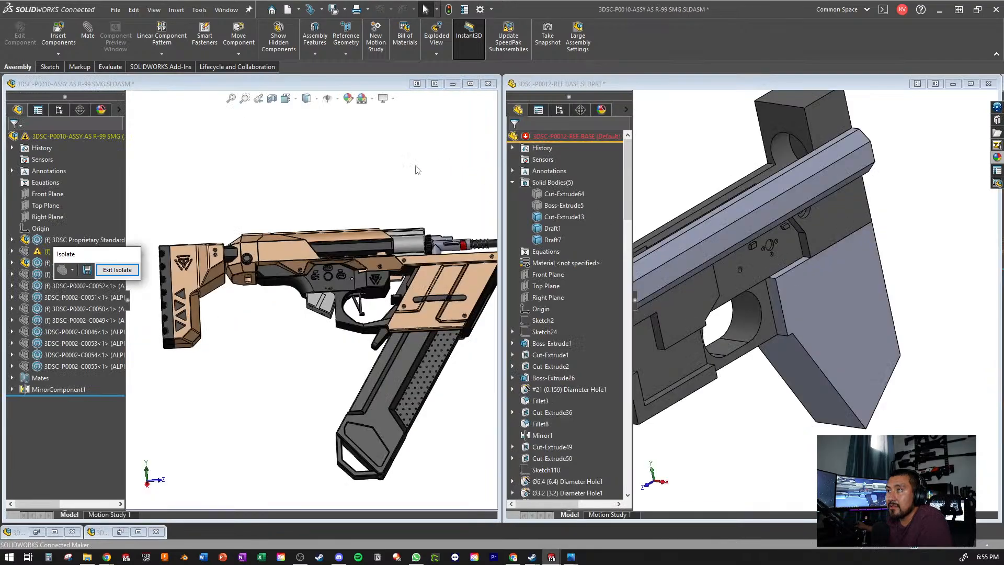
{"action": "left_click", "coordinate": [413, 168]}
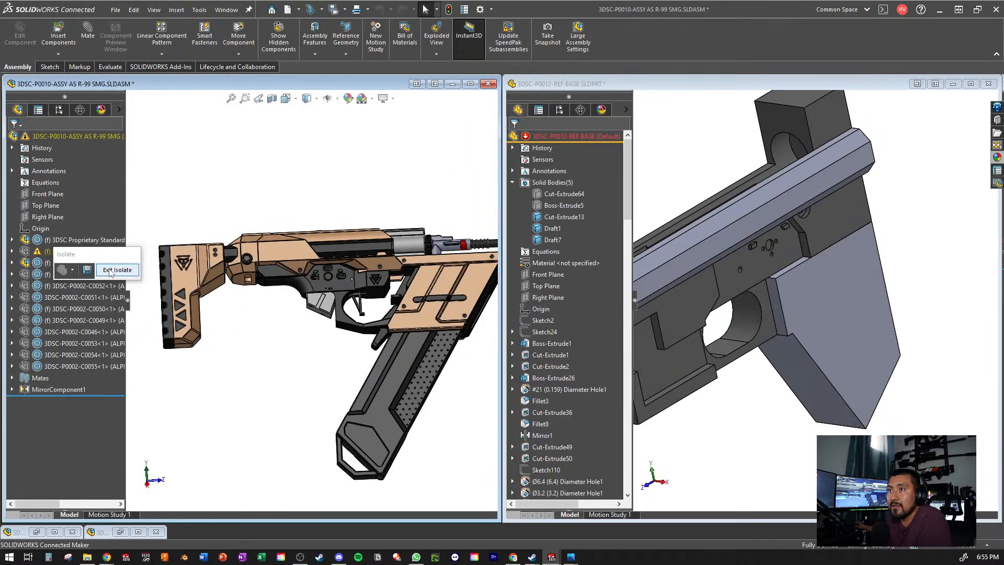
{"action": "left_click", "coordinate": [117, 270]}
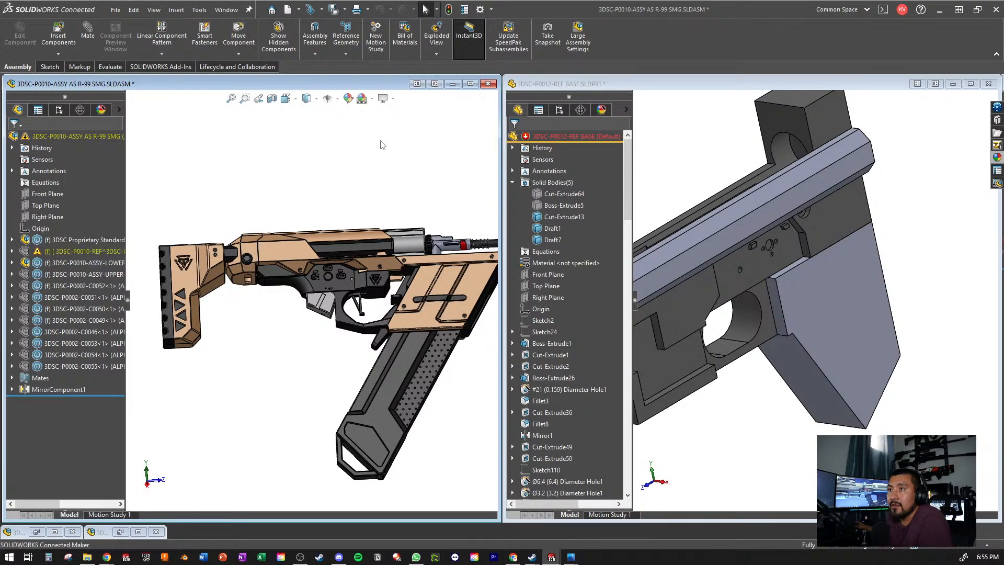
{"action": "left_click", "coordinate": [471, 83]}
- Inspect the rear of the complete assembly up close, around the slotted rear block, stock and pistol grip
{"action": "key", "text": "ctrl+4"}
{"action": "scroll", "coordinate": [886, 291], "scroll_direction": "down", "scroll_amount": 3}
{"action": "middle_click_drag", "start_coordinate": [703, 327], "coordinate": [733, 224]}
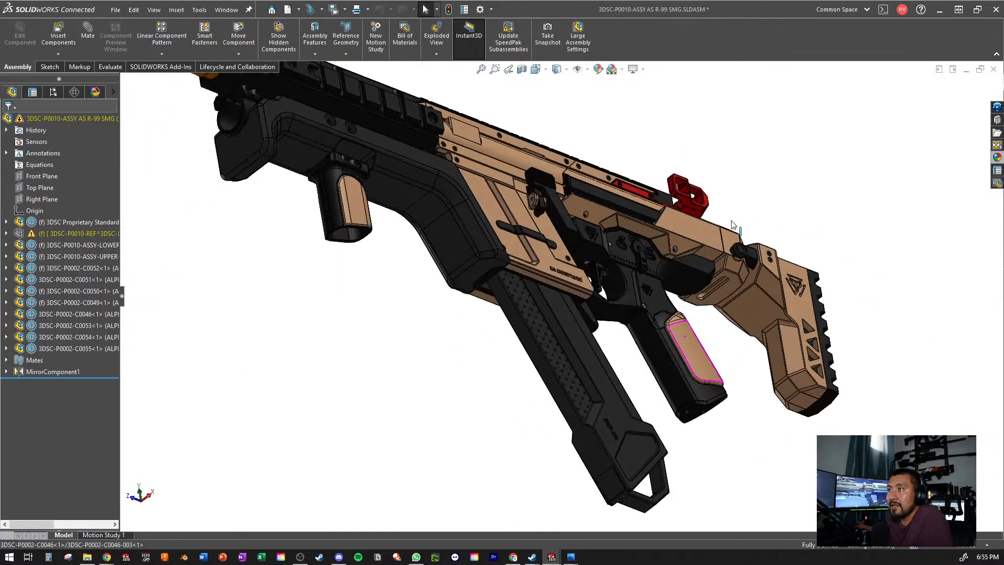
{"action": "scroll", "coordinate": [697, 278], "scroll_direction": "down", "scroll_amount": 3}
{"action": "middle_click_drag", "start_coordinate": [697, 277], "coordinate": [696, 303]}
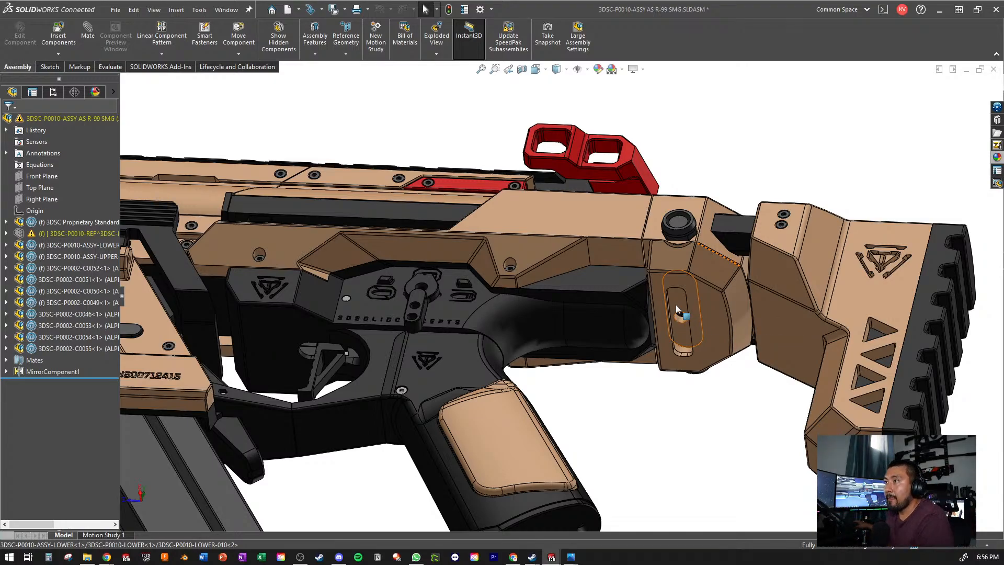
{"action": "scroll", "coordinate": [704, 298], "scroll_direction": "up", "scroll_amount": 7}
- Review the complete R-99 SMG from the side, from muzzle to stock
{"action": "middle_click_drag", "start_coordinate": [700, 297], "coordinate": [571, 314]}
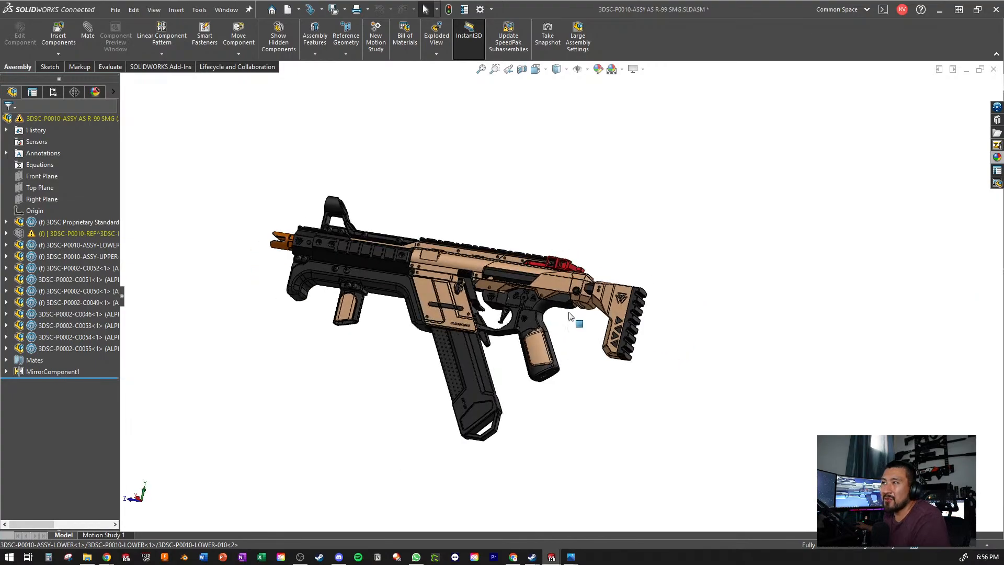
{"action": "scroll", "coordinate": [571, 313], "scroll_direction": "down", "scroll_amount": 2}
{"action": "scroll", "coordinate": [480, 236], "scroll_direction": "down", "scroll_amount": 4}
{"action": "middle_click_drag", "start_coordinate": [480, 235], "coordinate": [466, 289]}
{"action": "scroll", "coordinate": [465, 287], "scroll_direction": "up", "scroll_amount": 3}
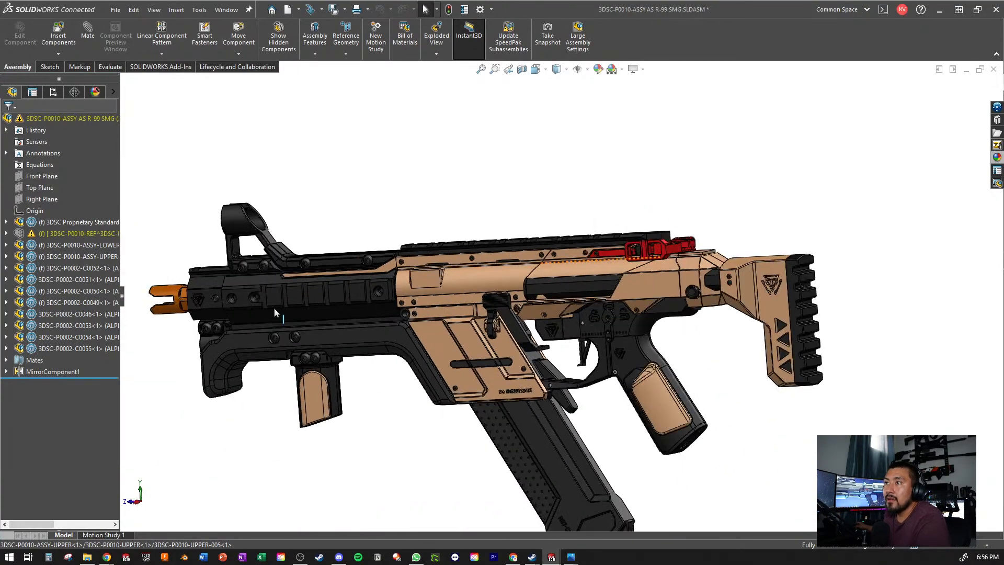
- Examine the front sight and handguard, and select the side rail subassembly 3DSC-P0002-C0050
{"action": "scroll", "coordinate": [274, 308], "scroll_direction": "down", "scroll_amount": 5}
{"action": "scroll", "coordinate": [337, 251], "scroll_direction": "down", "scroll_amount": 2}
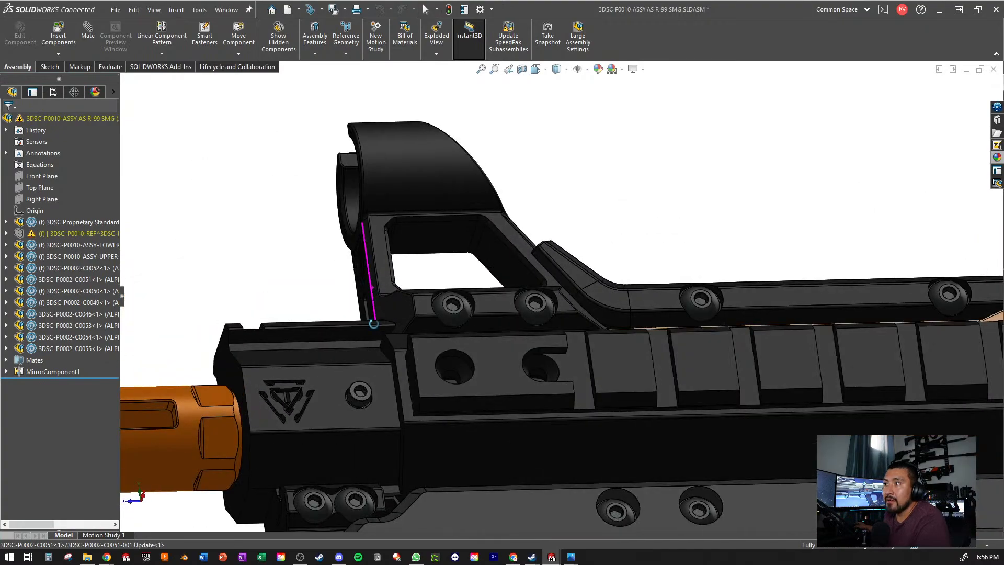
{"action": "scroll", "coordinate": [457, 369], "scroll_direction": "up", "scroll_amount": 4}
{"action": "scroll", "coordinate": [551, 343], "scroll_direction": "down", "scroll_amount": 5}
{"action": "left_click", "coordinate": [498, 303]}
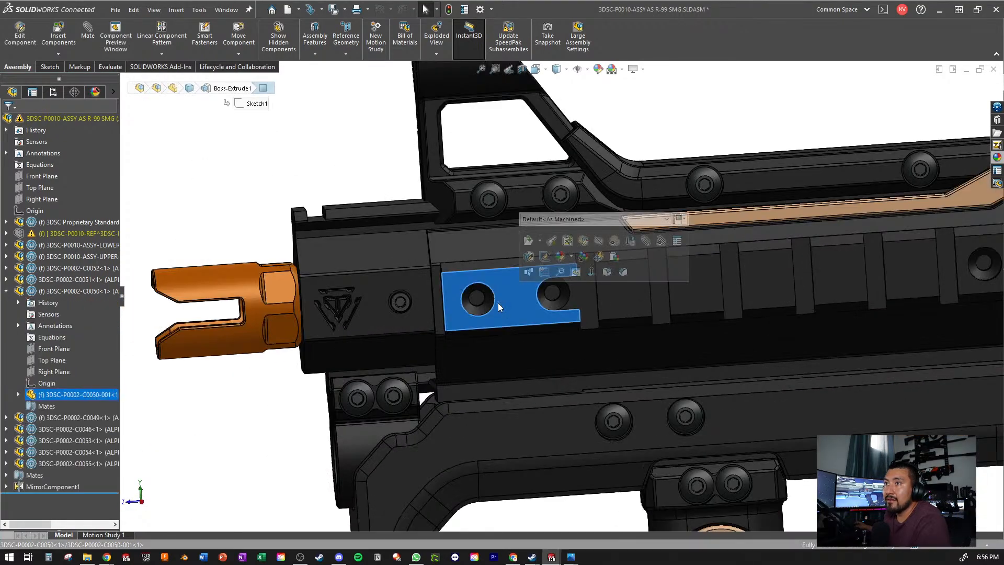
{"action": "key", "text": "Escape"}
{"action": "left_click", "coordinate": [68, 295]}
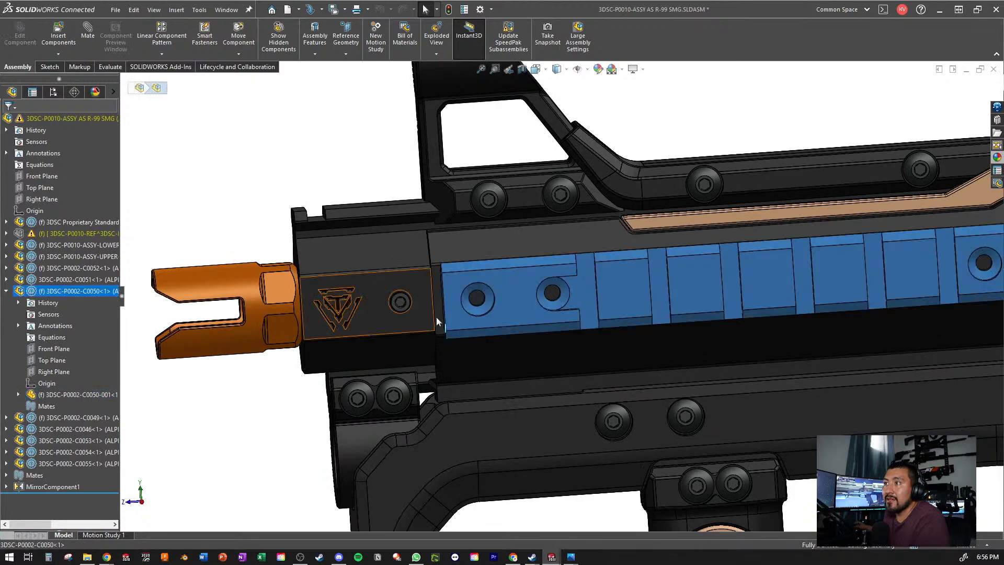
- Hide the side rail part 3DSC-P0002-C0050-001 and look at the slotted handguard surface beneath it
{"action": "left_click", "coordinate": [491, 296]}
{"action": "left_click", "coordinate": [503, 294]}
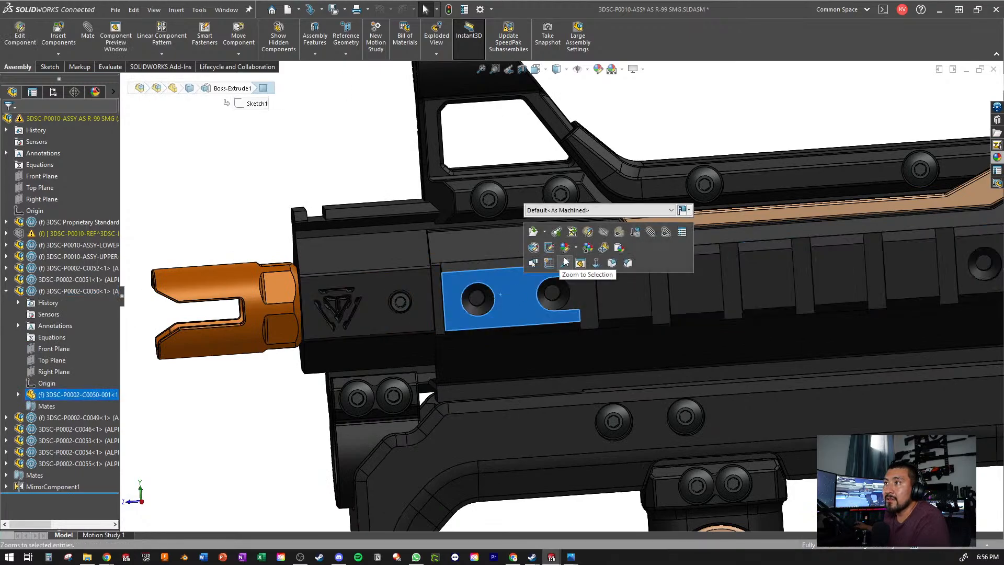
{"action": "left_click", "coordinate": [607, 237]}
{"action": "scroll", "coordinate": [601, 342], "scroll_direction": "up", "scroll_amount": 3}
{"action": "scroll", "coordinate": [612, 314], "scroll_direction": "down", "scroll_amount": 3}
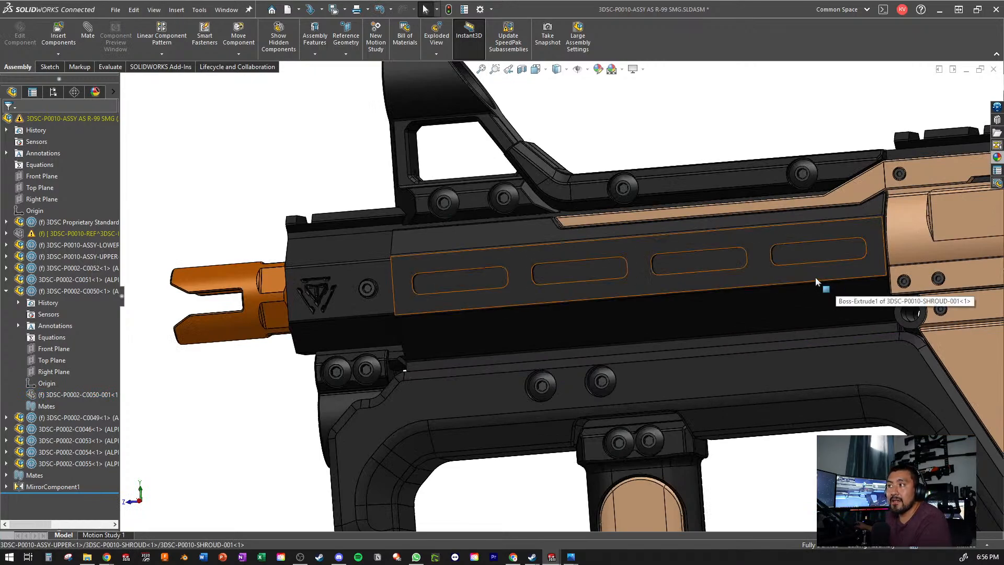
- List the configurations of the hidden rail part 3DSC-P0002-C0050-001 without changing them, and show the part again
{"action": "left_click", "coordinate": [76, 394]}
{"action": "left_click", "coordinate": [123, 340]}
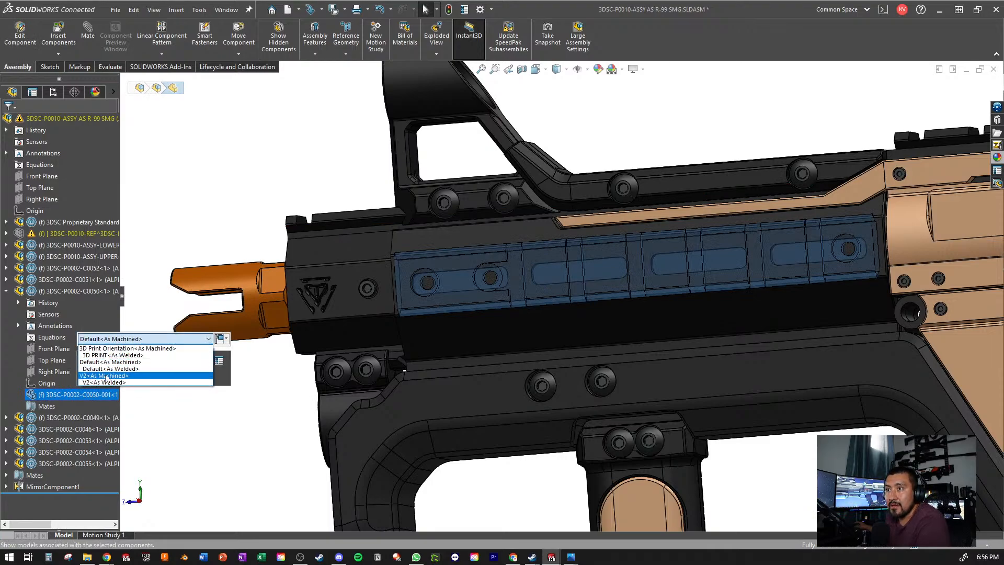
{"action": "left_click", "coordinate": [220, 203]}
{"action": "scroll", "coordinate": [523, 306], "scroll_direction": "up", "scroll_amount": 2}
{"action": "mouse_move", "coordinate": [523, 306]}
{"action": "middle_mouse_down"}
{"action": "mouse_move", "coordinate": [500, 310]}
{"action": "mouse_move", "coordinate": [515, 313]}
{"action": "middle_mouse_up"}
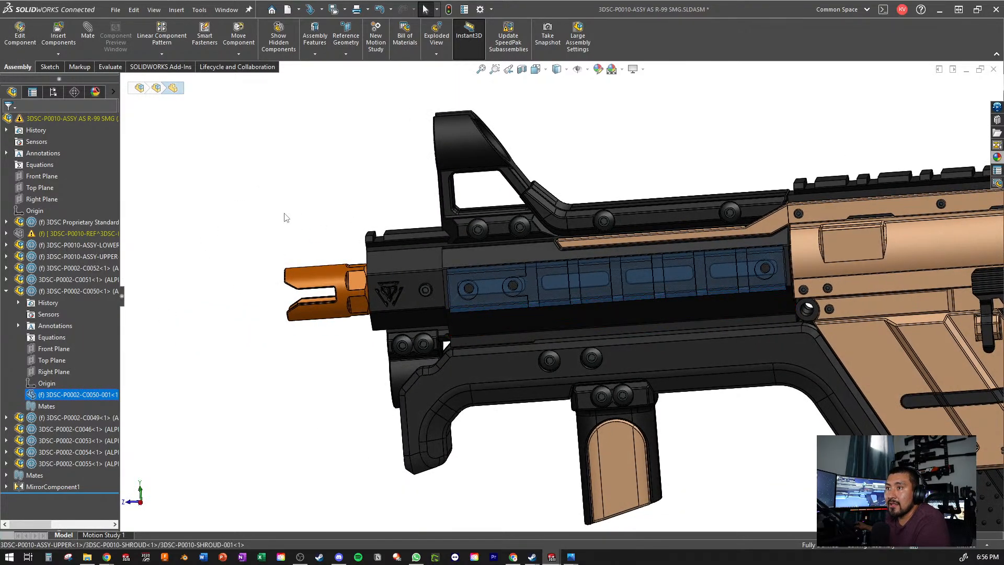
{"action": "left_click", "coordinate": [284, 213]}
{"action": "left_click", "coordinate": [58, 396]}
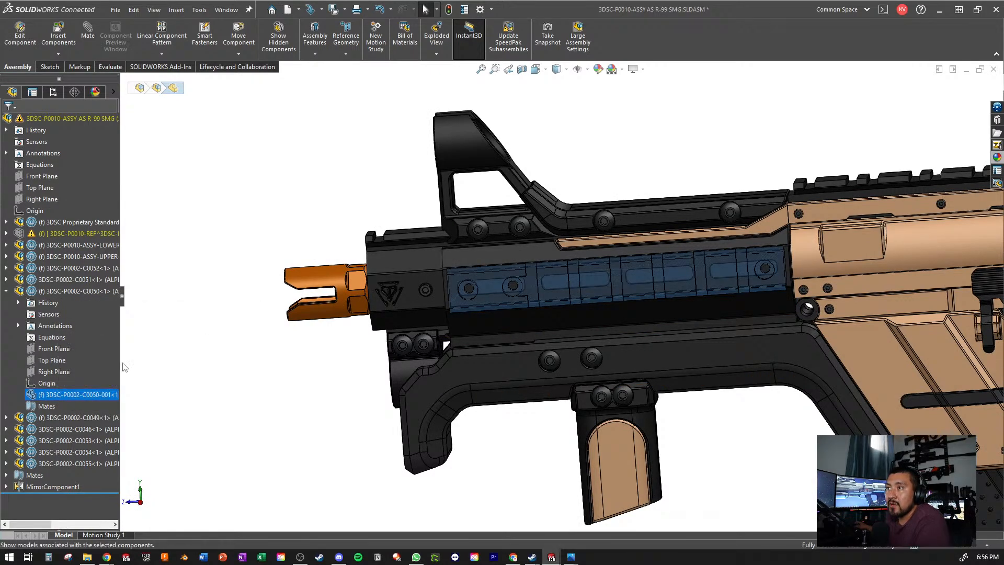
- Open the rail part in its own window, switch between its V2 and Default configurations, and close it in Default
{"action": "left_click", "coordinate": [591, 278]}
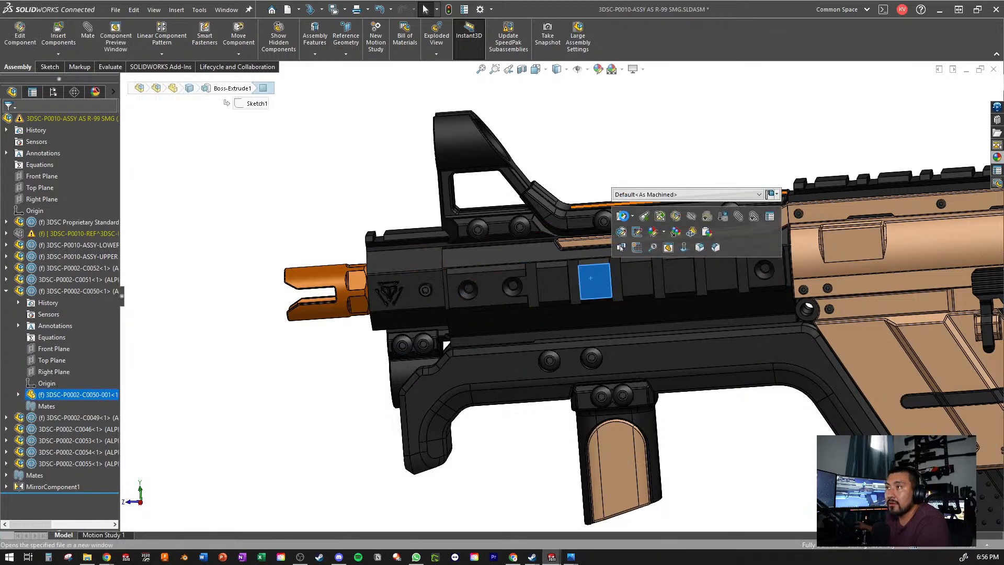
{"action": "left_click", "coordinate": [622, 216]}
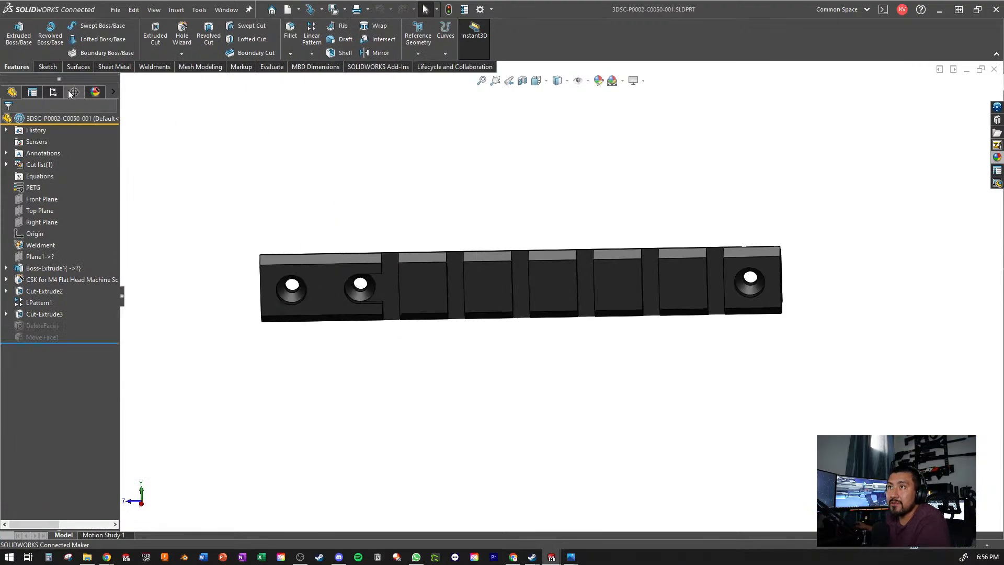
{"action": "left_click", "coordinate": [54, 93]}
{"action": "double_click", "coordinate": [53, 172]}
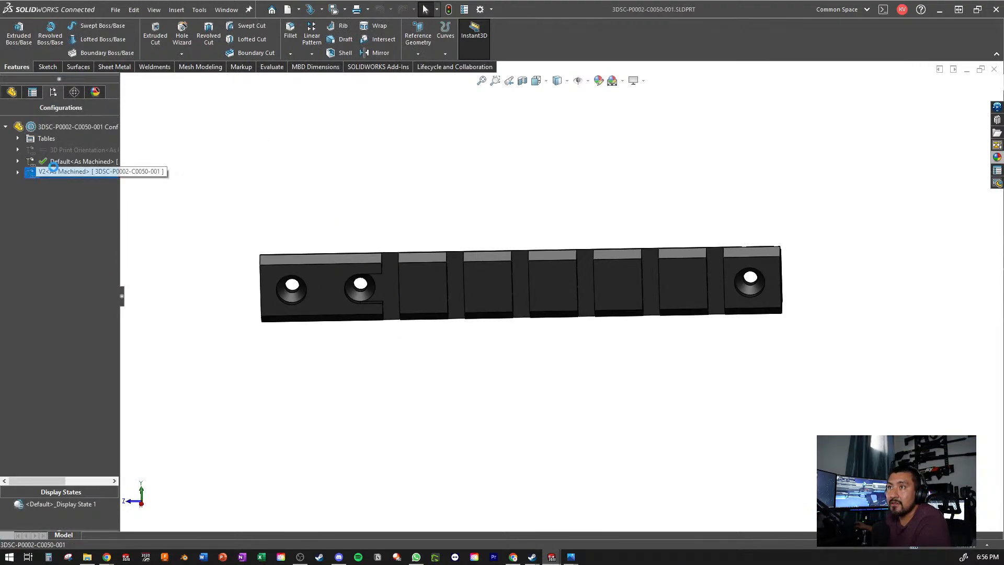
{"action": "double_click", "coordinate": [58, 161]}
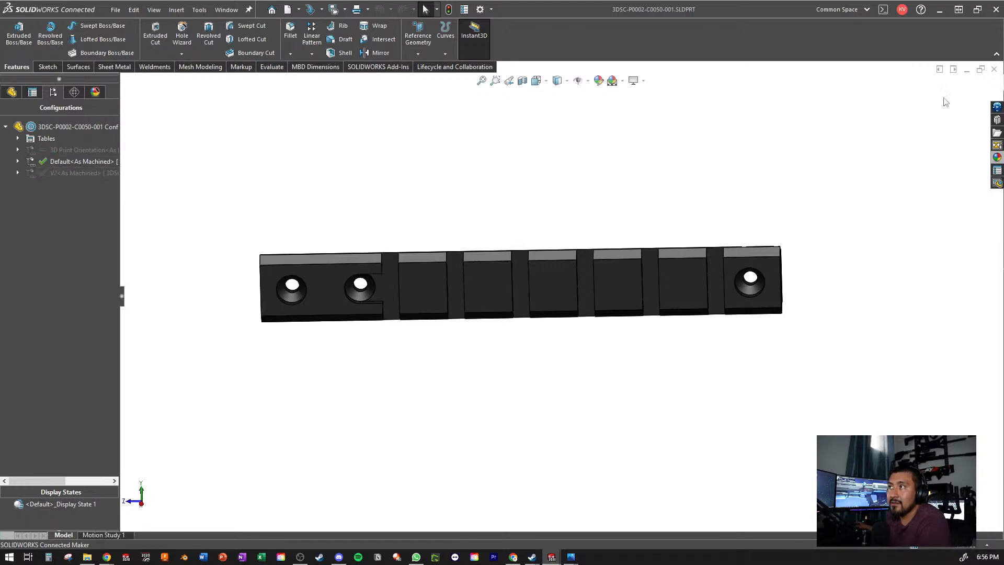
{"action": "left_click", "coordinate": [994, 69]}
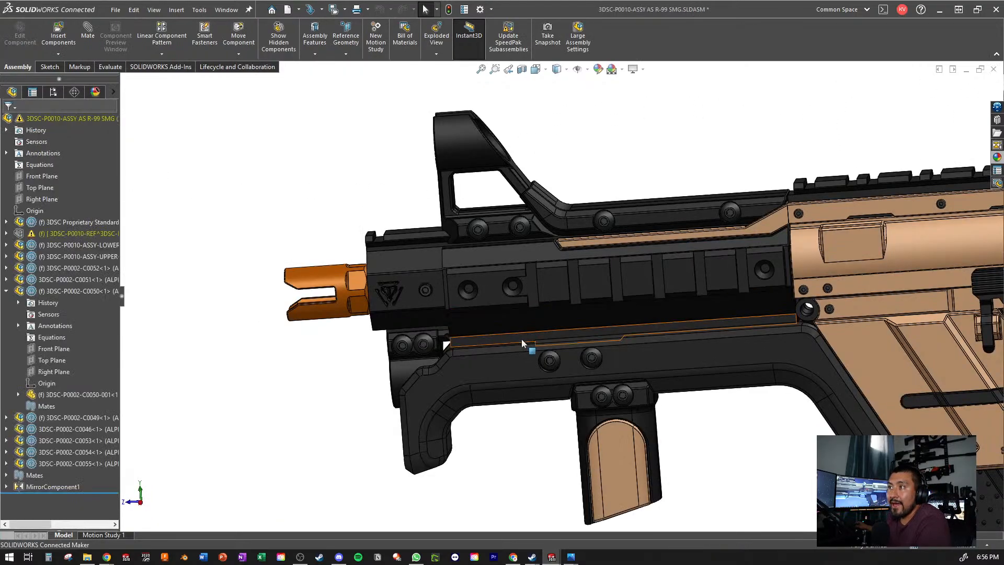
- Collapse the rail subassembly 3DSC-P0002-C0050 in the component tree and review the whole model from the side
{"action": "left_click", "coordinate": [6, 291]}
{"action": "scroll", "coordinate": [874, 258], "scroll_direction": "up", "scroll_amount": 4}
{"action": "scroll", "coordinate": [879, 286], "scroll_direction": "down", "scroll_amount": 3}
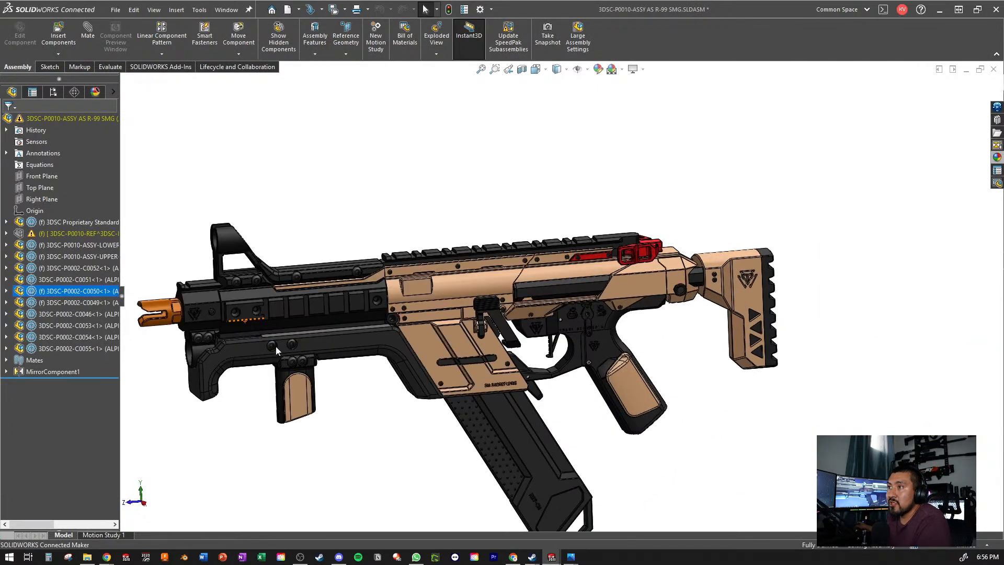
{"action": "scroll", "coordinate": [277, 346], "scroll_direction": "up", "scroll_amount": 4}
{"action": "scroll", "coordinate": [489, 363], "scroll_direction": "down", "scroll_amount": 4}
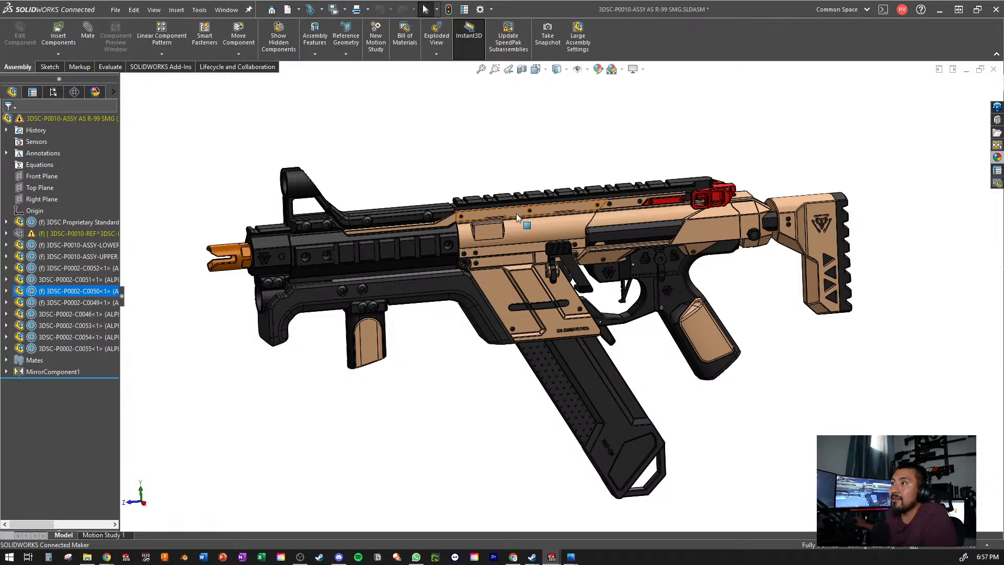
- Open the Charging Handle part from the rear of the upper receiver in its own window
{"action": "scroll", "coordinate": [723, 157], "scroll_direction": "down", "scroll_amount": 5}
{"action": "middle_click_drag", "start_coordinate": [607, 312], "coordinate": [530, 365]}
{"action": "scroll", "coordinate": [531, 366], "scroll_direction": "down", "scroll_amount": 3}
{"action": "left_click", "coordinate": [560, 280]}
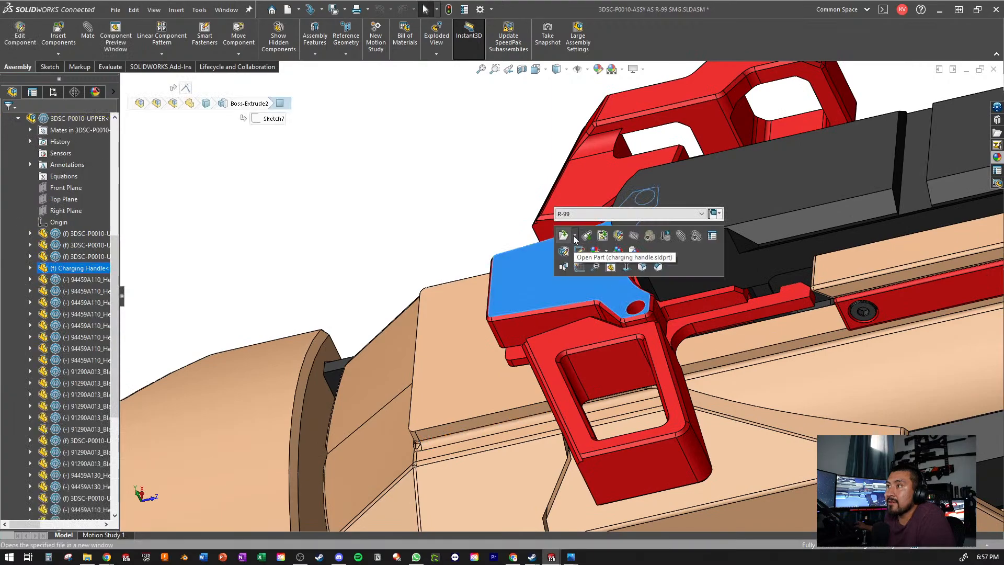
{"action": "left_click", "coordinate": [575, 238]}
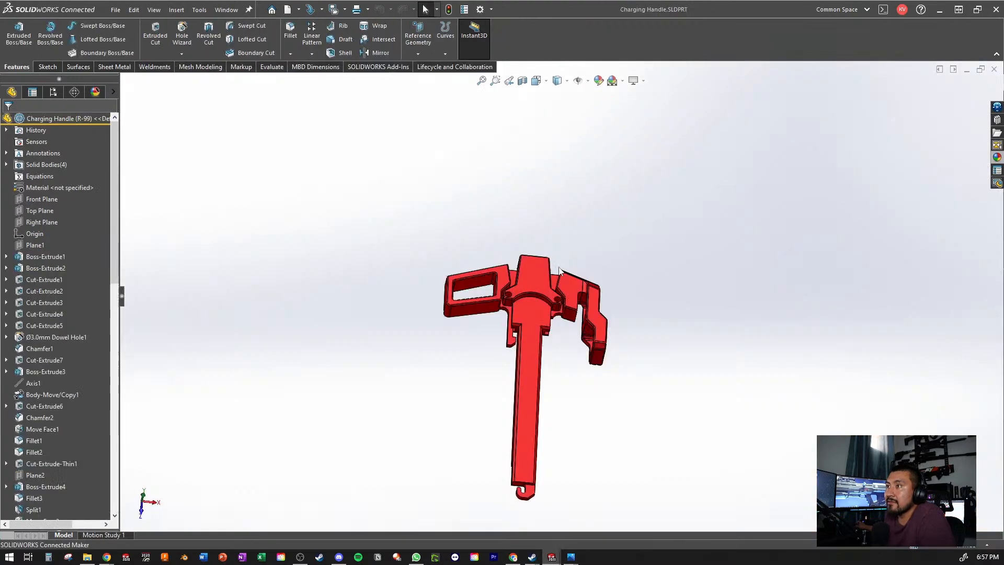
- Inspect the charging handle part from several angles and close its window
{"action": "scroll", "coordinate": [648, 315], "scroll_direction": "up", "scroll_amount": 3}
{"action": "middle_click_drag", "start_coordinate": [626, 338], "coordinate": [605, 290]}
{"action": "scroll", "coordinate": [605, 290], "scroll_direction": "down", "scroll_amount": 5}
{"action": "middle_click_drag", "start_coordinate": [572, 360], "coordinate": [533, 346]}
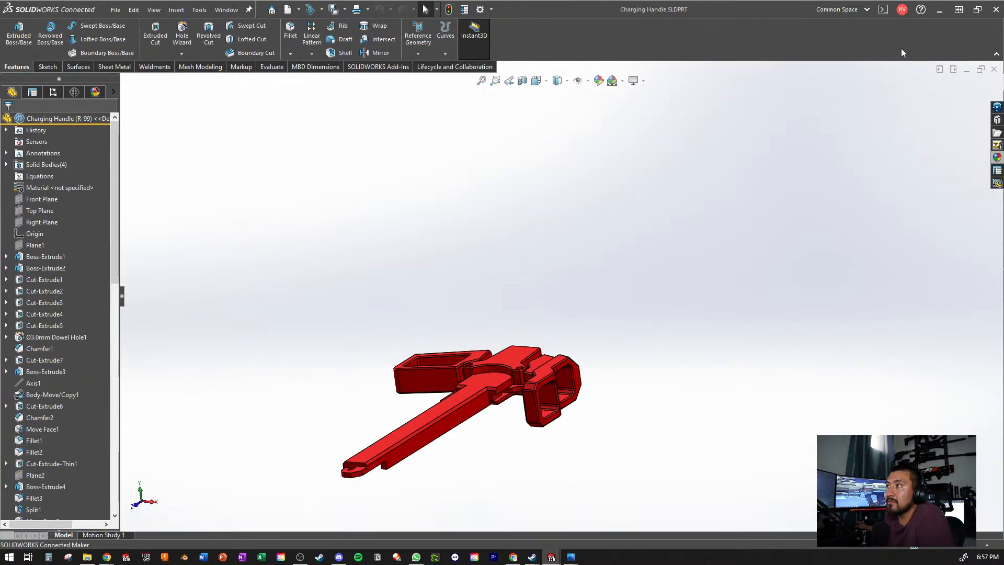
{"action": "left_click", "coordinate": [994, 69]}
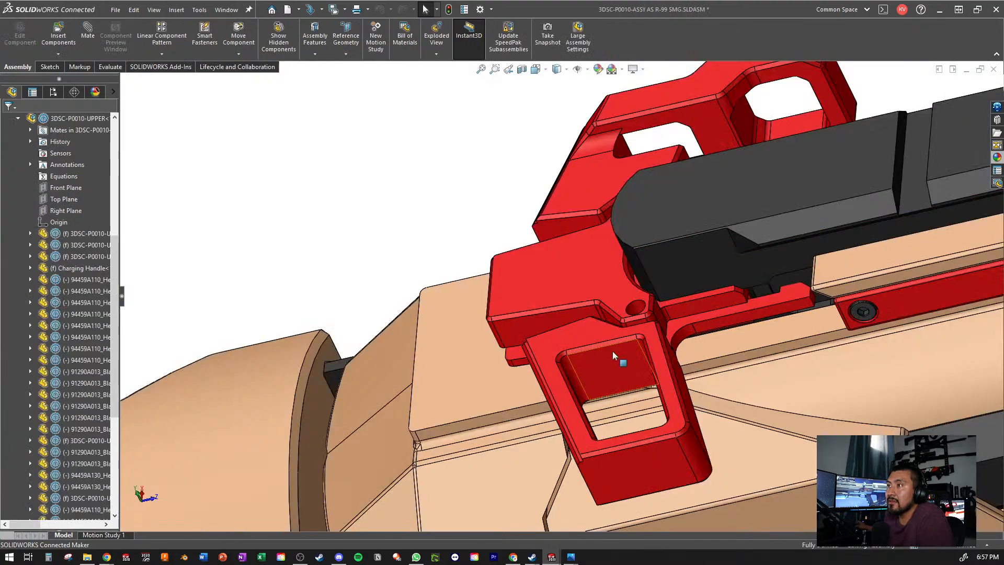
- Examine the ejection port on the upper receiver up close, including the cylindrical part inside it
{"action": "scroll", "coordinate": [614, 355], "scroll_direction": "up", "scroll_amount": 8}
{"action": "middle_click_drag", "start_coordinate": [614, 357], "coordinate": [563, 260]}
{"action": "scroll", "coordinate": [575, 283], "scroll_direction": "down", "scroll_amount": 5}
{"action": "scroll", "coordinate": [638, 242], "scroll_direction": "down", "scroll_amount": 4}
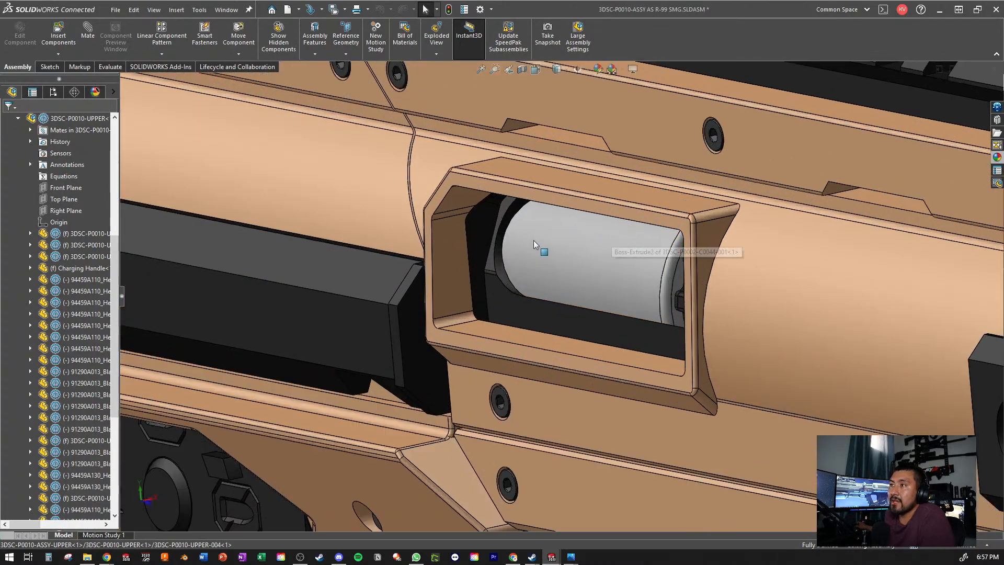
{"action": "mouse_move", "coordinate": [533, 240]}
{"action": "middle_mouse_down"}
{"action": "mouse_move", "coordinate": [524, 223]}
{"action": "mouse_move", "coordinate": [511, 226]}
{"action": "mouse_move", "coordinate": [523, 228]}
{"action": "middle_mouse_up"}
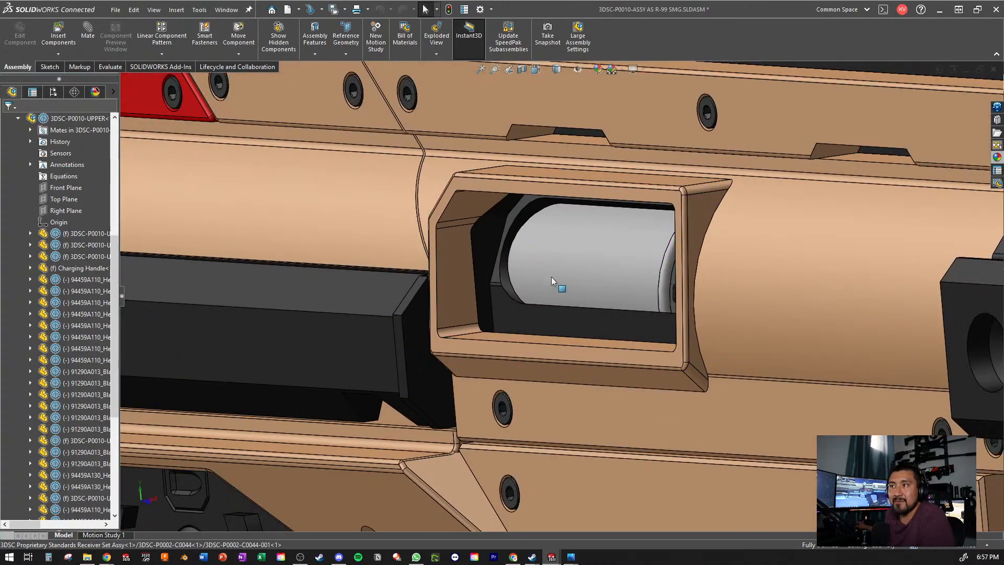
{"action": "scroll", "coordinate": [579, 217], "scroll_direction": "up", "scroll_amount": 3}
{"action": "scroll", "coordinate": [64, 176], "scroll_direction": "up", "scroll_amount": 2}
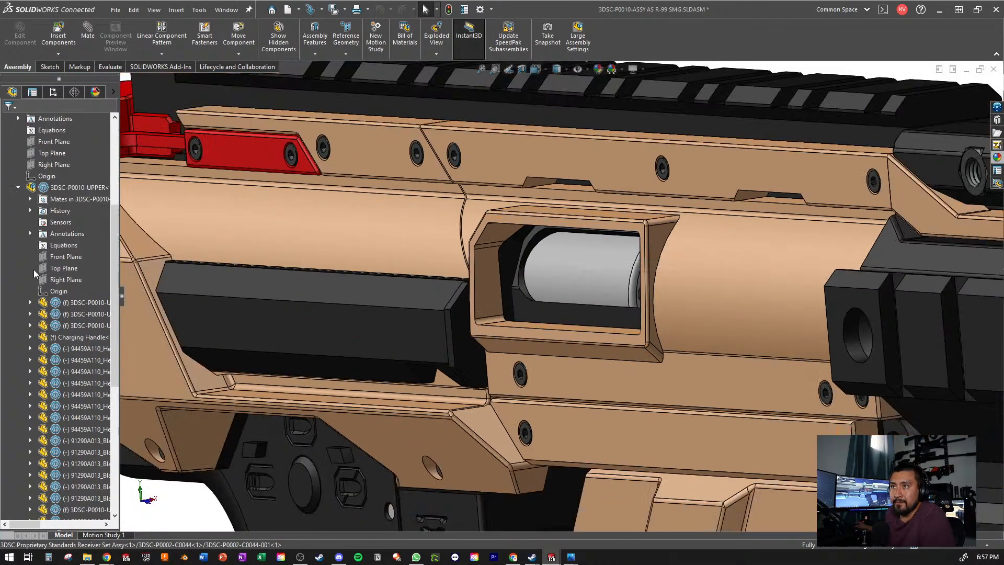
{"action": "scroll", "coordinate": [18, 209], "scroll_direction": "up", "scroll_amount": 5}
{"action": "scroll", "coordinate": [563, 289], "scroll_direction": "up", "scroll_amount": 2}
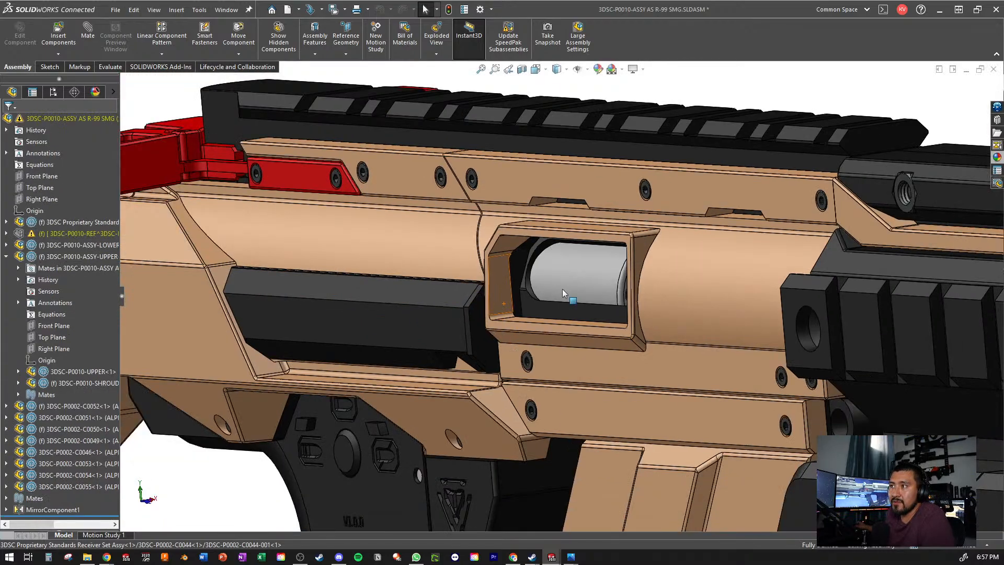
- View the receiver from the side opposite the ejection port and collapse the upper subassembly in the component tree
{"action": "scroll", "coordinate": [563, 289], "scroll_direction": "up", "scroll_amount": 5}
{"action": "middle_click_drag", "start_coordinate": [563, 289], "coordinate": [564, 350]}
{"action": "scroll", "coordinate": [570, 312], "scroll_direction": "down", "scroll_amount": 5}
{"action": "scroll", "coordinate": [559, 350], "scroll_direction": "up", "scroll_amount": 1}
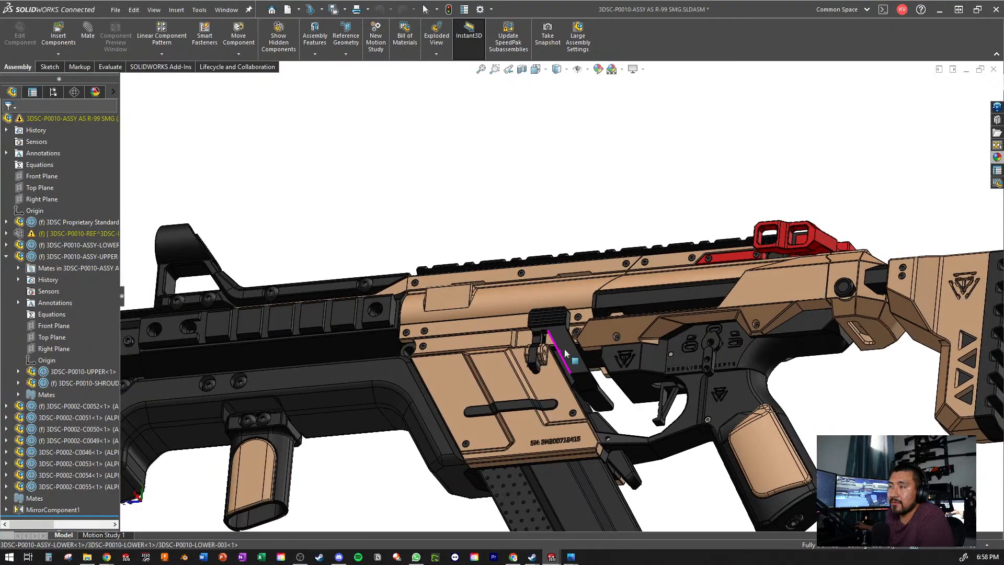
{"action": "scroll", "coordinate": [564, 349], "scroll_direction": "down", "scroll_amount": 3}
{"action": "left_click", "coordinate": [5, 256]}
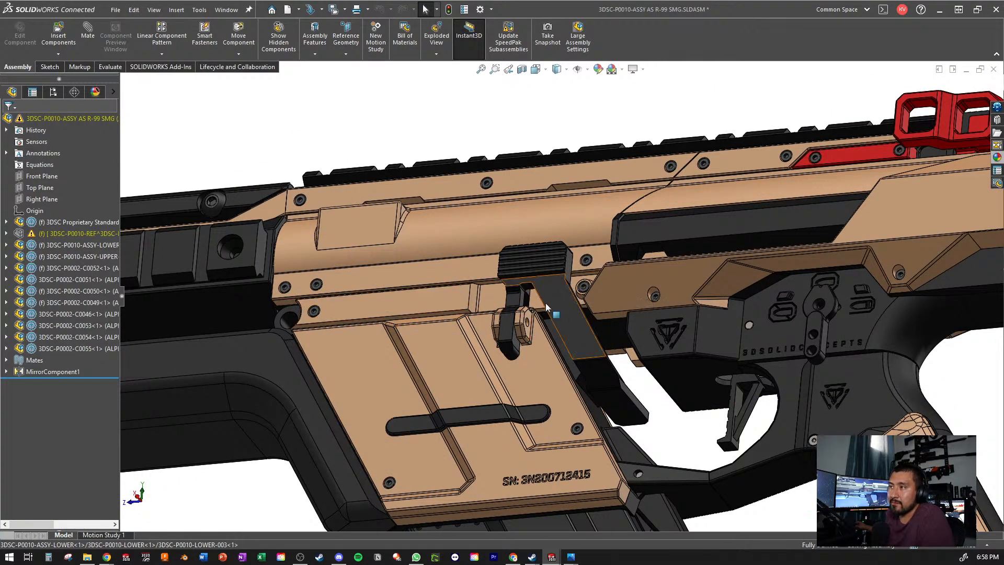
- Examine the ribbed lever above the magazine well up close, and compare with the ejection-port side of the receiver
{"action": "scroll", "coordinate": [546, 306], "scroll_direction": "up", "scroll_amount": 2}
{"action": "middle_click_drag", "start_coordinate": [550, 337], "coordinate": [569, 321]}
{"action": "scroll", "coordinate": [569, 321], "scroll_direction": "down", "scroll_amount": 4}
{"action": "scroll", "coordinate": [550, 261], "scroll_direction": "up", "scroll_amount": 1}
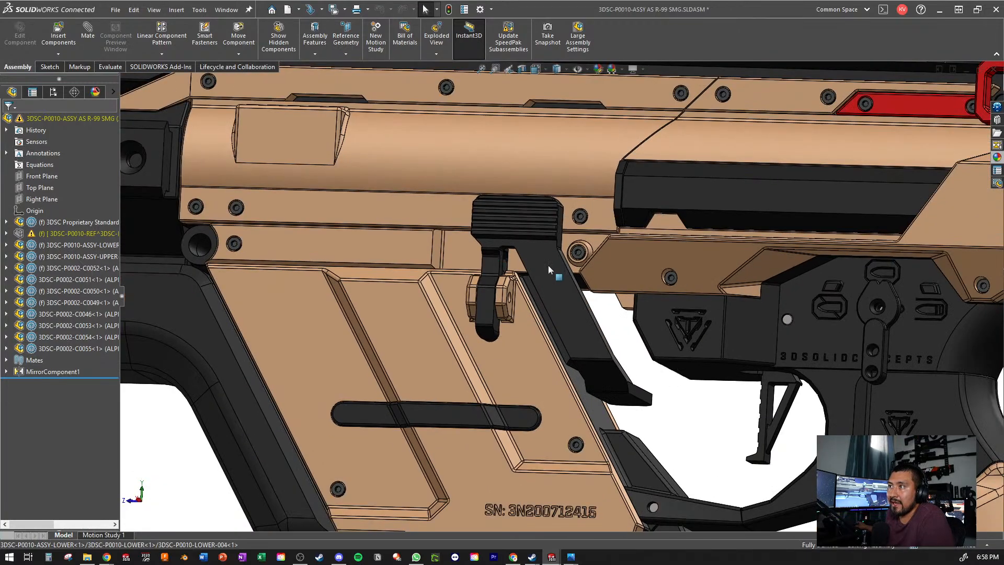
{"action": "middle_click_drag", "start_coordinate": [548, 269], "coordinate": [507, 441]}
{"action": "scroll", "coordinate": [551, 334], "scroll_direction": "up", "scroll_amount": 1}
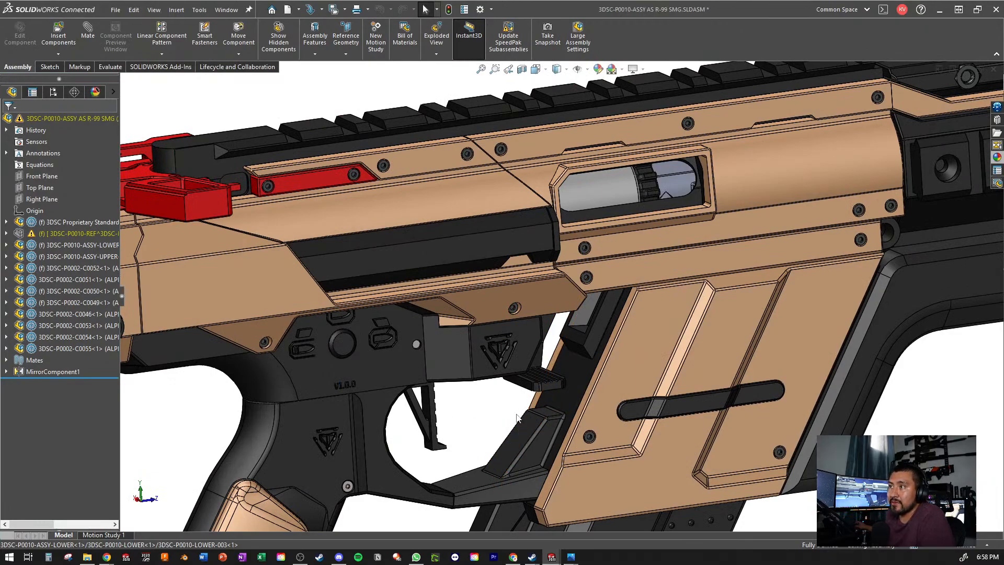
- View the model from behind the stock, and inspect the trigger guard area on the ejection-port side
{"action": "scroll", "coordinate": [517, 419], "scroll_direction": "up", "scroll_amount": 2}
{"action": "middle_click_drag", "start_coordinate": [517, 418], "coordinate": [382, 199]}
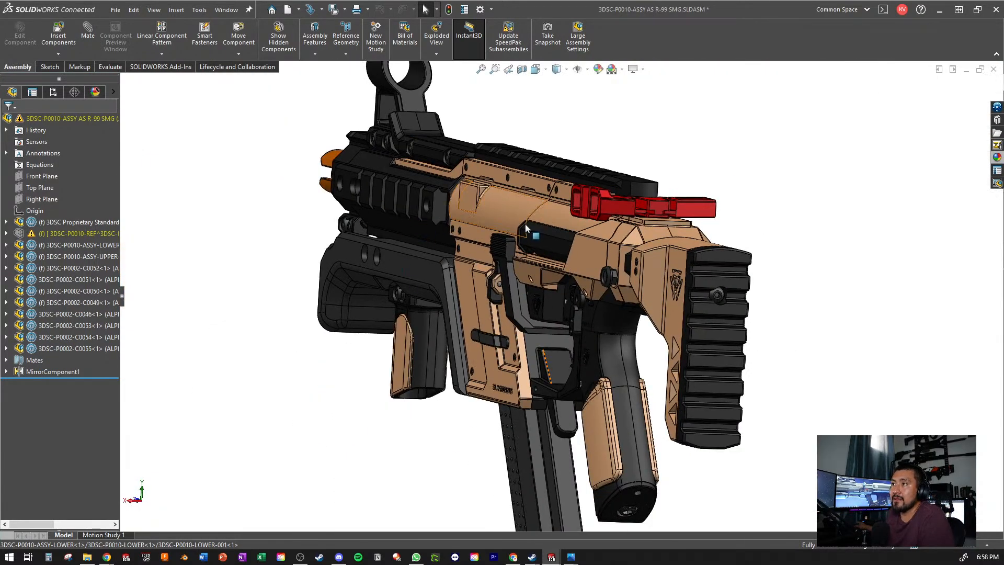
{"action": "scroll", "coordinate": [526, 224], "scroll_direction": "down", "scroll_amount": 2}
{"action": "middle_click_drag", "start_coordinate": [525, 224], "coordinate": [397, 231]}
{"action": "scroll", "coordinate": [400, 236], "scroll_direction": "up", "scroll_amount": 4}
{"action": "scroll", "coordinate": [492, 389], "scroll_direction": "down", "scroll_amount": 5}
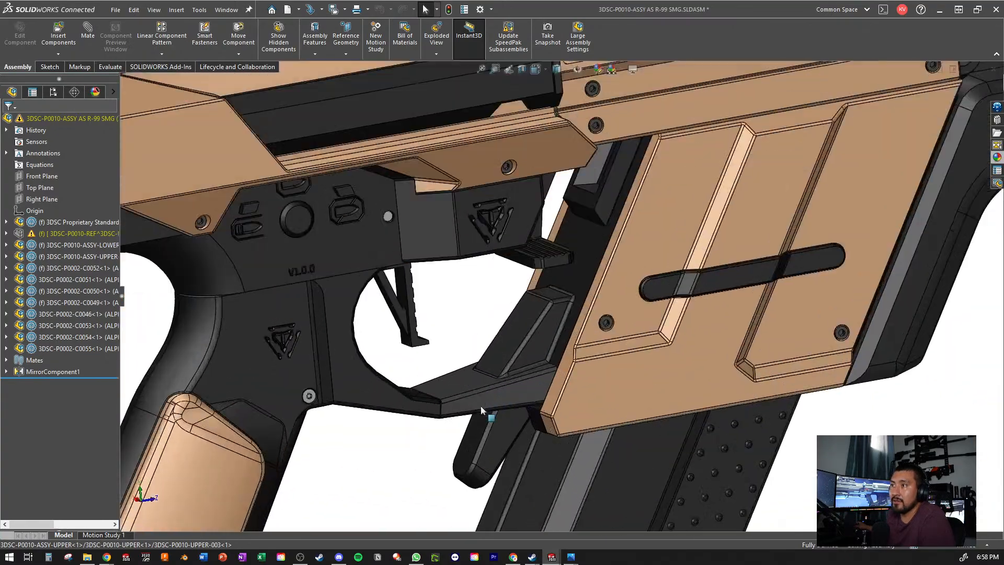
- Inspect the magazine release lever and the textured magazine, up close and within the complete model
{"action": "scroll", "coordinate": [482, 411], "scroll_direction": "down", "scroll_amount": 1}
{"action": "middle_click_drag", "start_coordinate": [489, 424], "coordinate": [703, 328]}
{"action": "scroll", "coordinate": [570, 361], "scroll_direction": "up", "scroll_amount": 4}
{"action": "scroll", "coordinate": [465, 416], "scroll_direction": "down", "scroll_amount": 2}
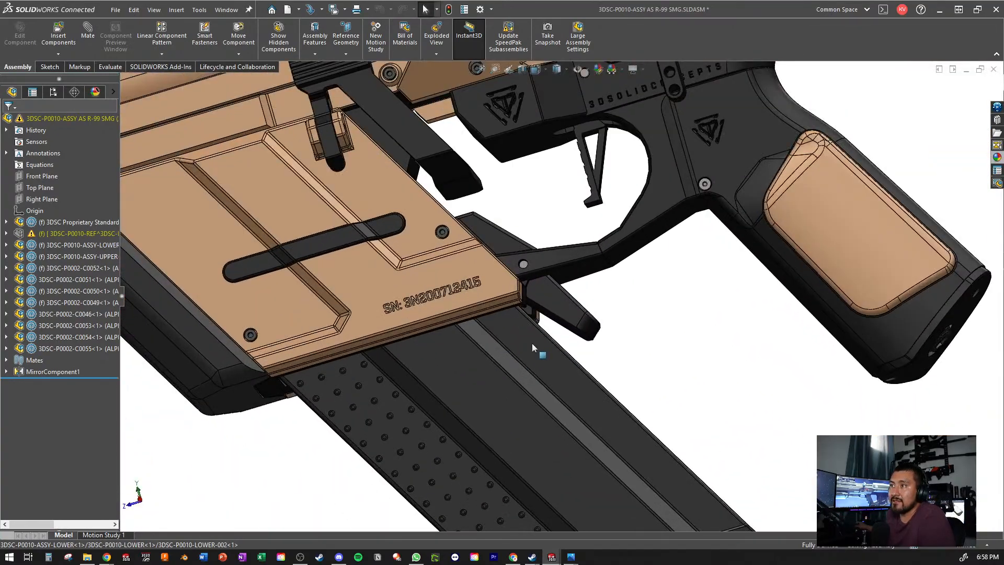
{"action": "scroll", "coordinate": [532, 345], "scroll_direction": "up", "scroll_amount": 5}
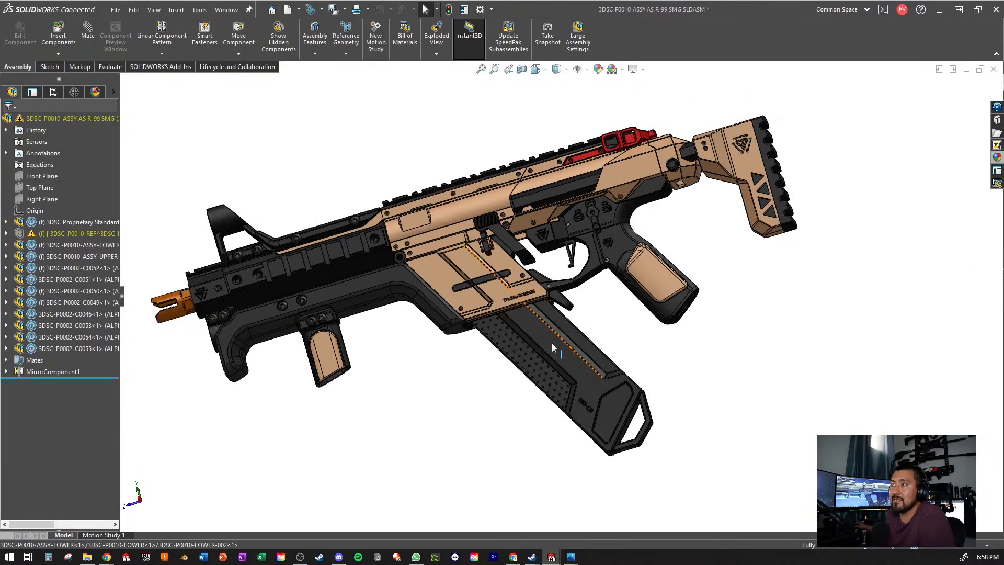
{"action": "middle_click_drag", "start_coordinate": [552, 348], "coordinate": [535, 278]}
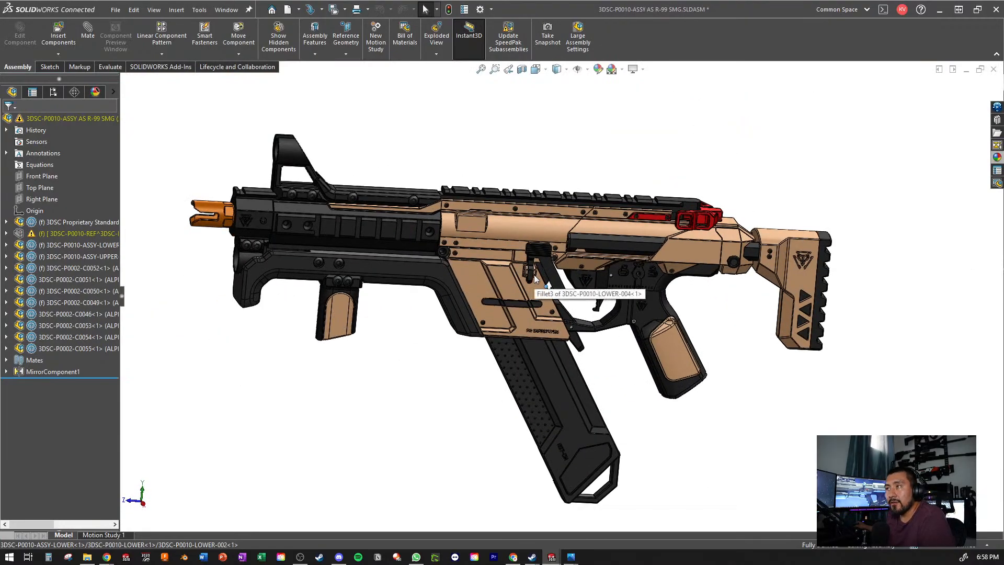
- Examine the pistol grip with its tan side panel, the trigger and the selector lever up close
{"action": "scroll", "coordinate": [616, 317], "scroll_direction": "down", "scroll_amount": 3}
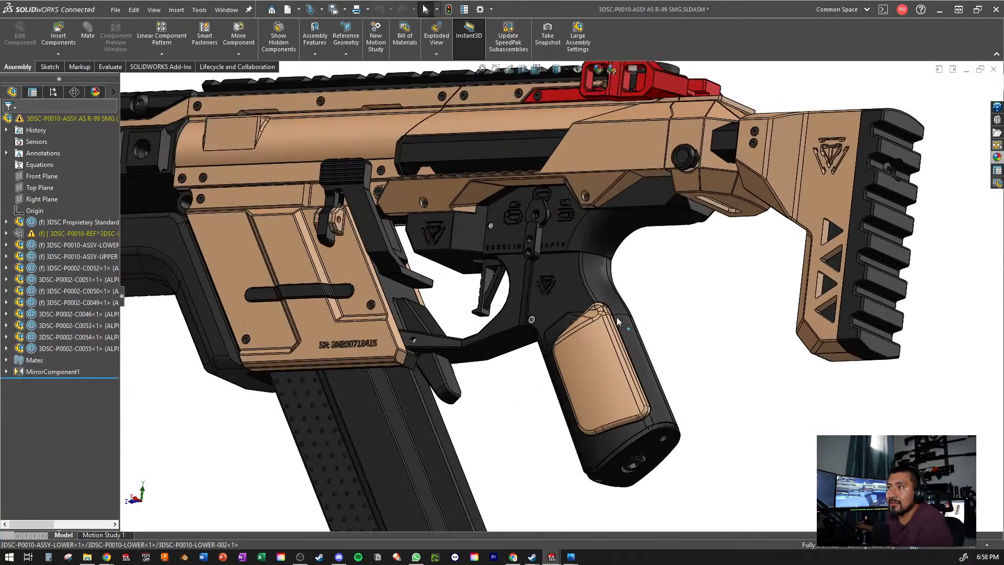
{"action": "scroll", "coordinate": [617, 317], "scroll_direction": "down", "scroll_amount": 2}
{"action": "middle_click_drag", "start_coordinate": [544, 284], "coordinate": [554, 259]}
{"action": "scroll", "coordinate": [554, 259], "scroll_direction": "up", "scroll_amount": 3}
{"action": "scroll", "coordinate": [554, 259], "scroll_direction": "down", "scroll_amount": 2}
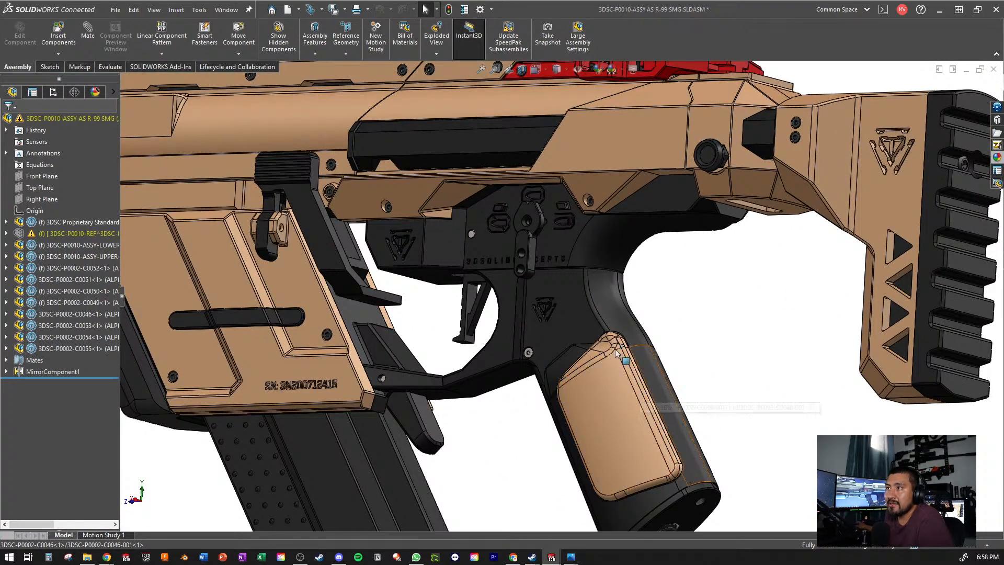
{"action": "scroll", "coordinate": [593, 360], "scroll_direction": "up", "scroll_amount": 3}
{"action": "scroll", "coordinate": [565, 324], "scroll_direction": "down", "scroll_amount": 3}
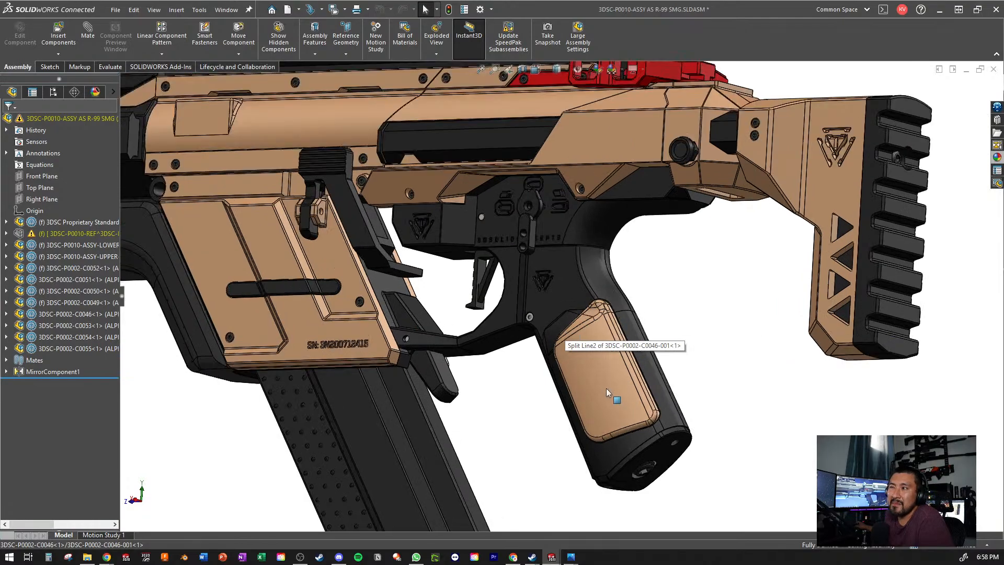
- Review the complete R-99 SMG from several angles, from the muzzle and foregrip to the stock
{"action": "scroll", "coordinate": [606, 388], "scroll_direction": "up", "scroll_amount": 2}
{"action": "scroll", "coordinate": [595, 373], "scroll_direction": "up", "scroll_amount": 3}
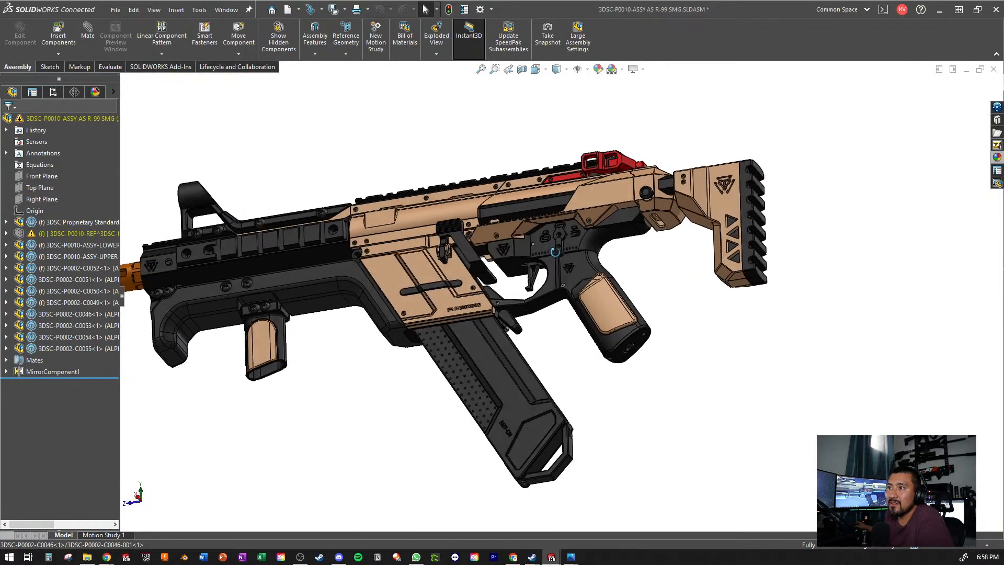
{"action": "scroll", "coordinate": [555, 252], "scroll_direction": "up", "scroll_amount": 3}
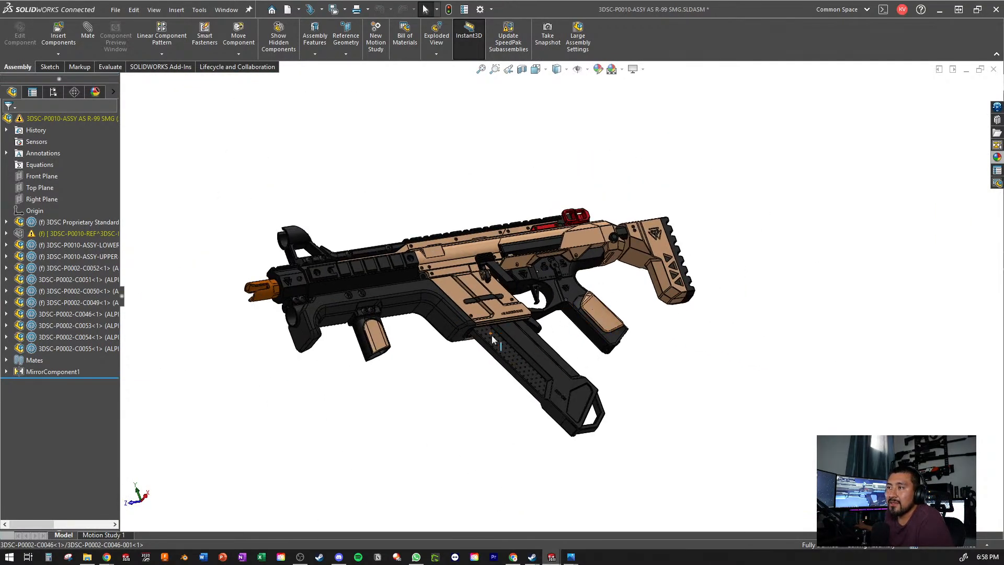
{"action": "scroll", "coordinate": [492, 335], "scroll_direction": "up", "scroll_amount": 3}
{"action": "middle_click_drag", "start_coordinate": [492, 335], "coordinate": [429, 338]}
{"action": "scroll", "coordinate": [490, 322], "scroll_direction": "down", "scroll_amount": 5}
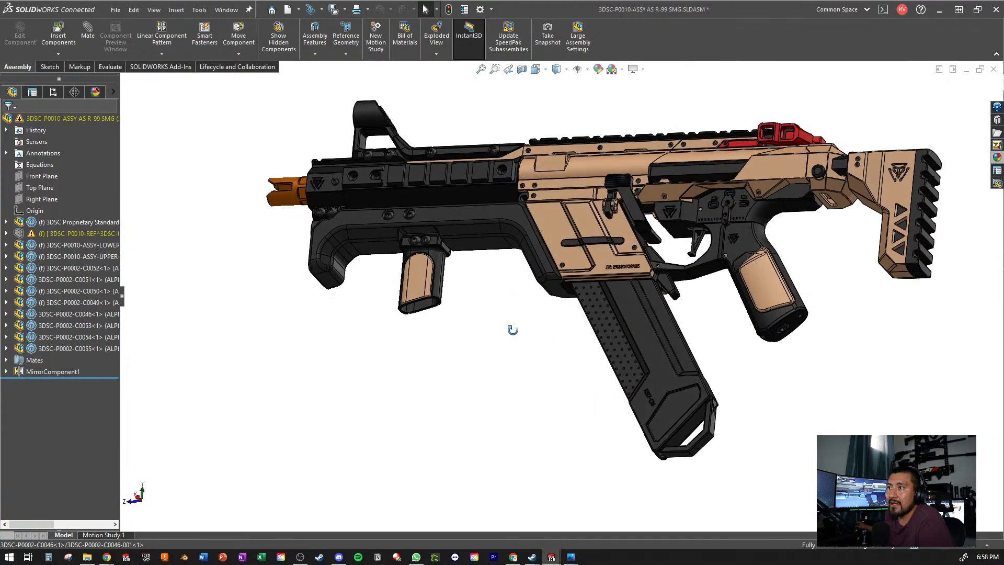
- View the complete R-99 SMG from the side, including the receiver, pistol grip and stock
{"action": "middle_click_drag", "start_coordinate": [513, 329], "coordinate": [534, 252]}
{"action": "scroll", "coordinate": [546, 266], "scroll_direction": "down", "scroll_amount": 5}
{"action": "scroll", "coordinate": [591, 237], "scroll_direction": "up", "scroll_amount": 6}
{"action": "scroll", "coordinate": [787, 283], "scroll_direction": "down", "scroll_amount": 2}
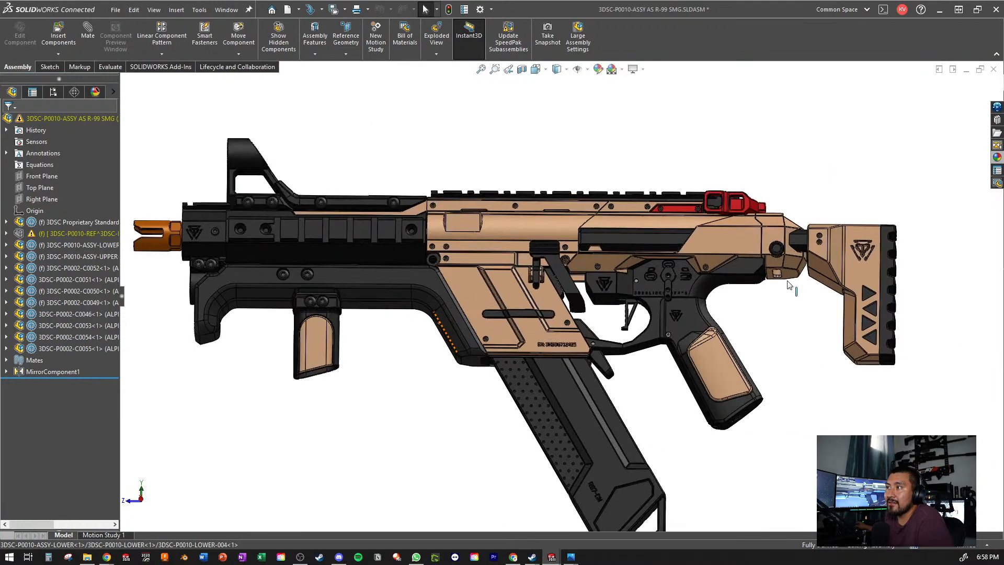
{"action": "scroll", "coordinate": [789, 284], "scroll_direction": "down", "scroll_amount": 2}
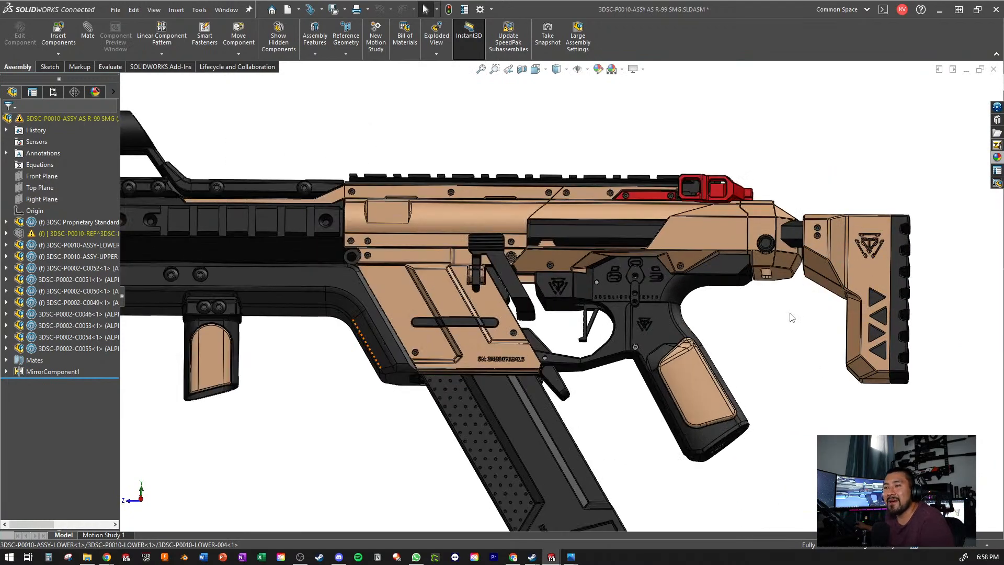
{"action": "scroll", "coordinate": [732, 329], "scroll_direction": "up", "scroll_amount": 2}
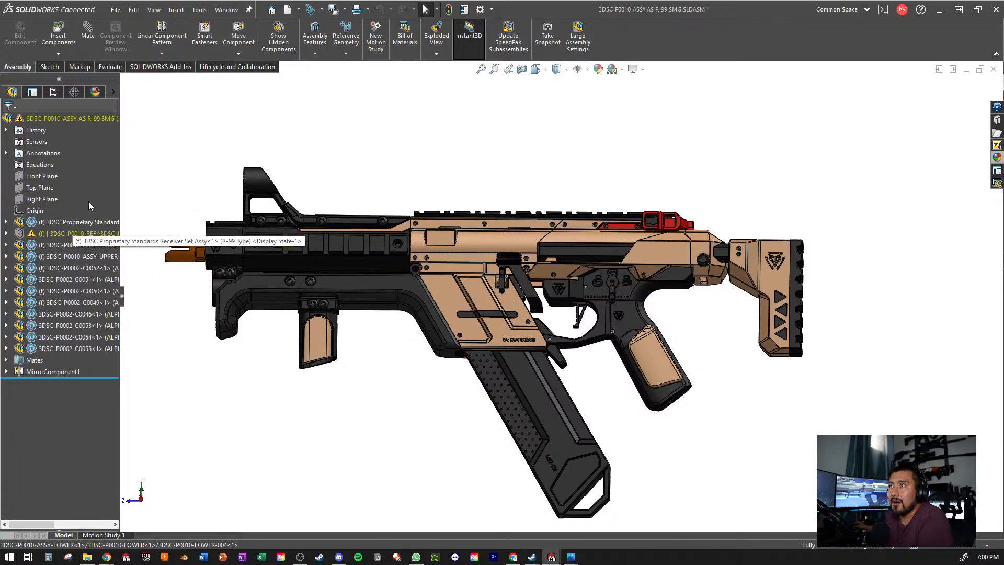
- Start an exploded view and select the front components together with the 3DSC-P0010-ASSY-UPPER subassembly for the first explode step
{"action": "left_click", "coordinate": [437, 38]}
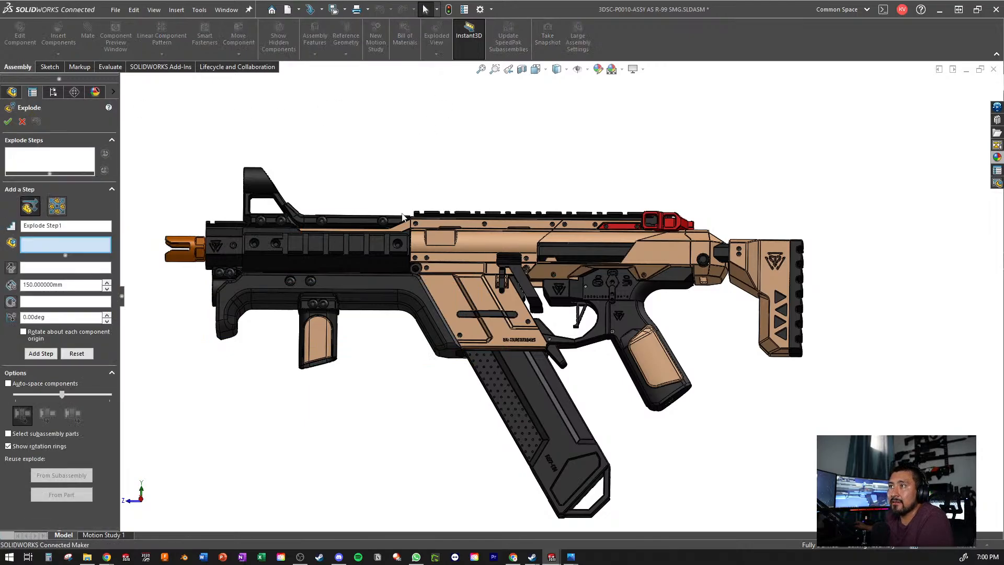
{"action": "left_click", "coordinate": [403, 217]}
{"action": "scroll", "coordinate": [413, 269], "scroll_direction": "down", "scroll_amount": 5}
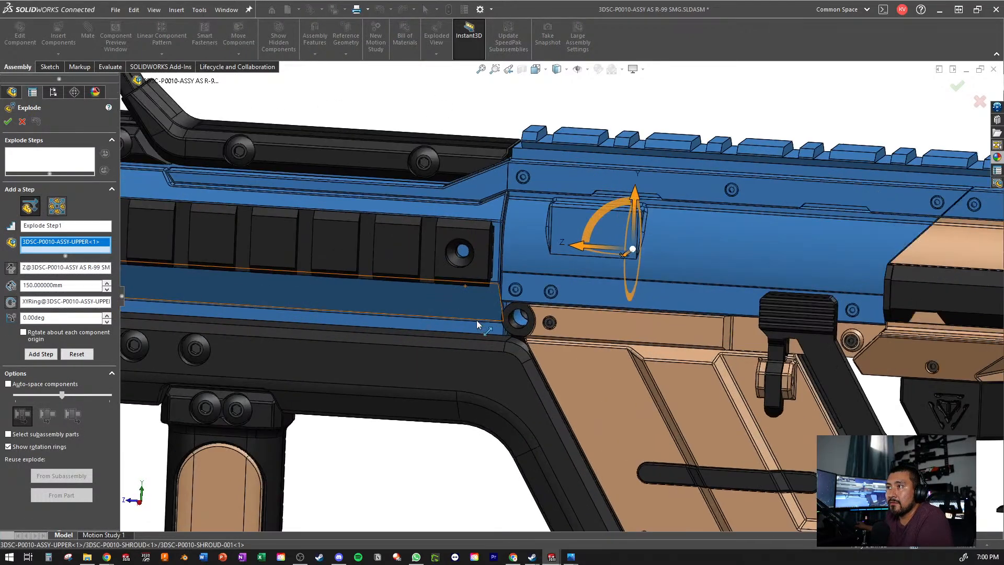
{"action": "scroll", "coordinate": [523, 293], "scroll_direction": "up", "scroll_amount": 6}
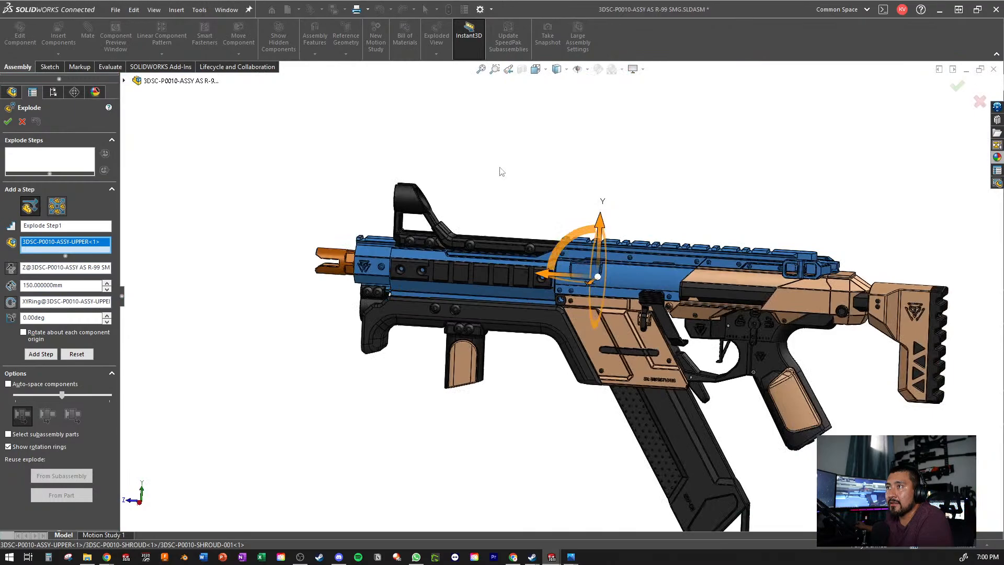
{"action": "left_click_drag", "start_coordinate": [510, 149], "coordinate": [225, 491]}
{"action": "scroll", "coordinate": [539, 209], "scroll_direction": "down", "scroll_amount": 5}
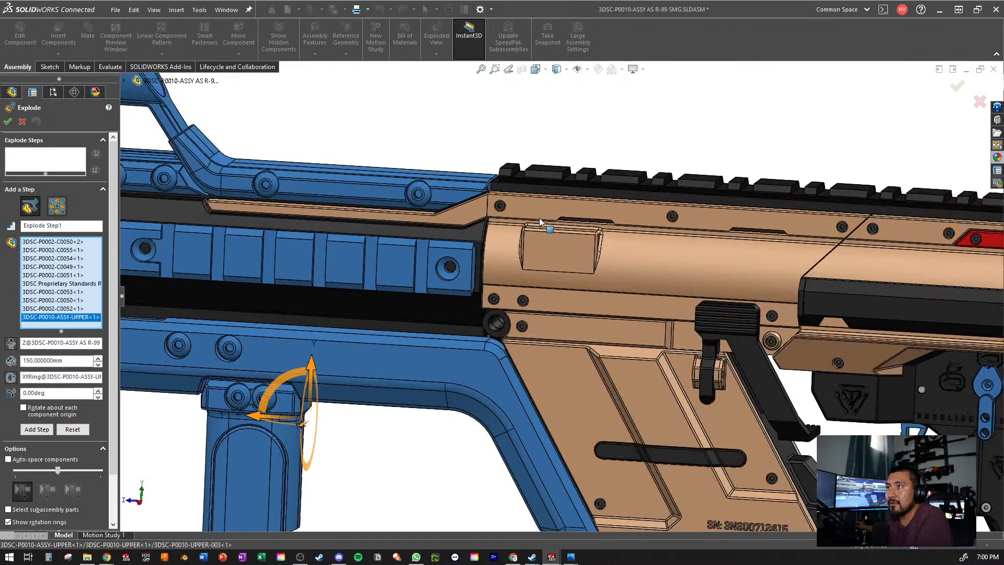
- Remove the 3DSC Proprietary Standards Receiver Set from the explode selection, keeping the upper subassembly and the front components
{"action": "scroll", "coordinate": [525, 326], "scroll_direction": "down", "scroll_amount": 5}
{"action": "scroll", "coordinate": [429, 341], "scroll_direction": "up", "scroll_amount": 5}
{"action": "middle_click_drag", "start_coordinate": [460, 325], "coordinate": [602, 350]}
{"action": "scroll", "coordinate": [717, 335], "scroll_direction": "up", "scroll_amount": 3}
{"action": "scroll", "coordinate": [602, 348], "scroll_direction": "down", "scroll_amount": 1}
{"action": "scroll", "coordinate": [522, 282], "scroll_direction": "up", "scroll_amount": 1}
{"action": "middle_click_drag", "start_coordinate": [557, 306], "coordinate": [527, 359]}
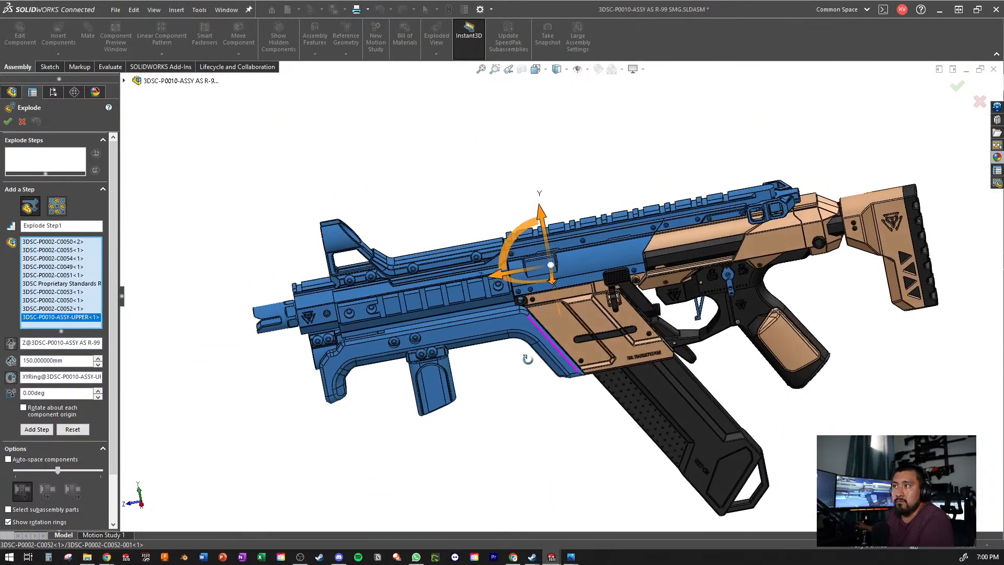
{"action": "scroll", "coordinate": [675, 325], "scroll_direction": "down", "scroll_amount": 5}
{"action": "left_click", "coordinate": [676, 328]}
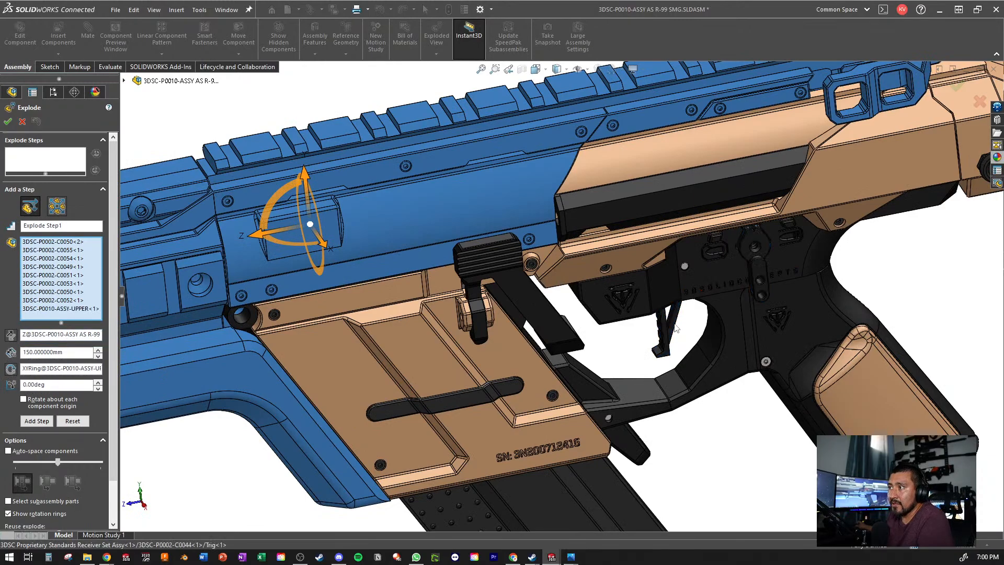
{"action": "scroll", "coordinate": [563, 298], "scroll_direction": "up", "scroll_amount": 5}
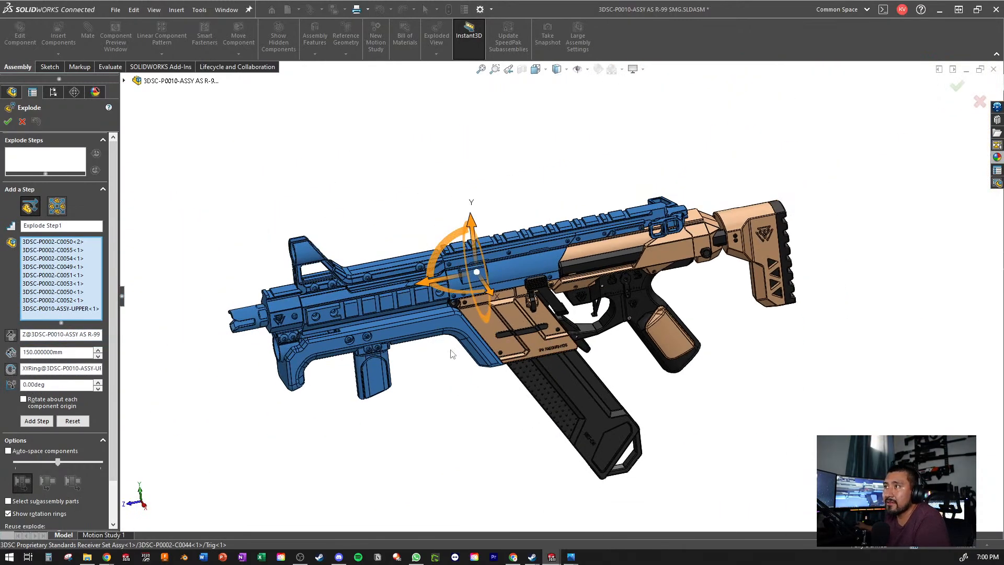
- Pull the selected upper and front components about 301 mm forward along the Z axis, and cancel the exploded view
{"action": "middle_click_drag", "start_coordinate": [453, 355], "coordinate": [397, 272]}
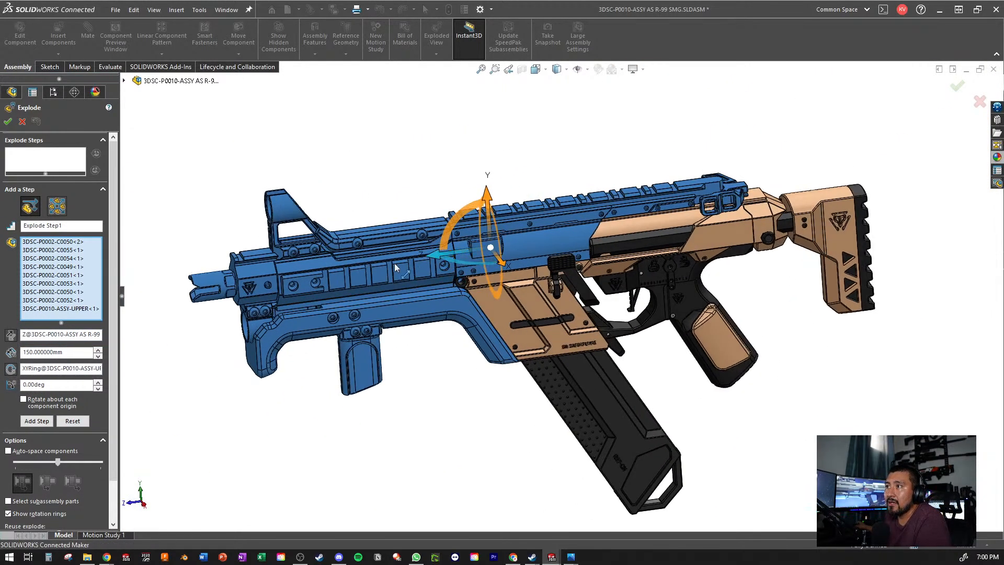
{"action": "left_click_drag", "start_coordinate": [396, 268], "coordinate": [147, 308]}
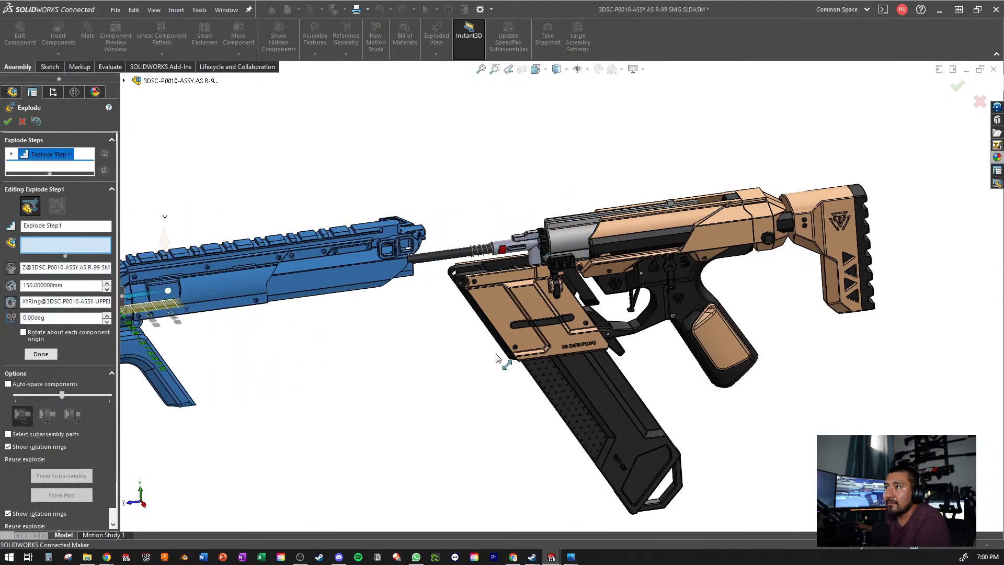
{"action": "scroll", "coordinate": [406, 346], "scroll_direction": "up", "scroll_amount": 3}
{"action": "scroll", "coordinate": [374, 343], "scroll_direction": "down", "scroll_amount": 2}
{"action": "scroll", "coordinate": [422, 347], "scroll_direction": "up", "scroll_amount": 2}
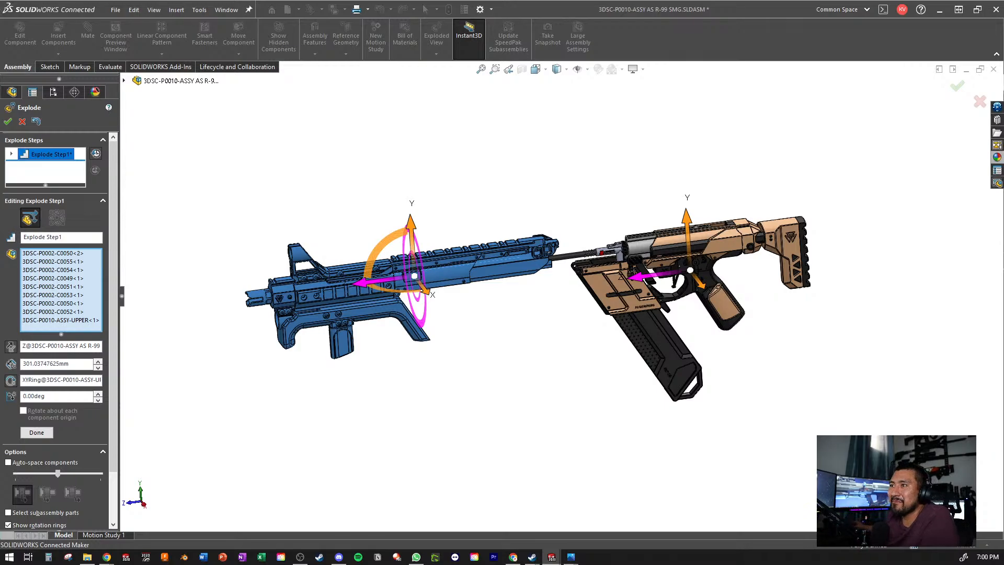
{"action": "left_click", "coordinate": [22, 121]}
{"action": "middle_click_drag", "start_coordinate": [673, 256], "coordinate": [616, 312]}
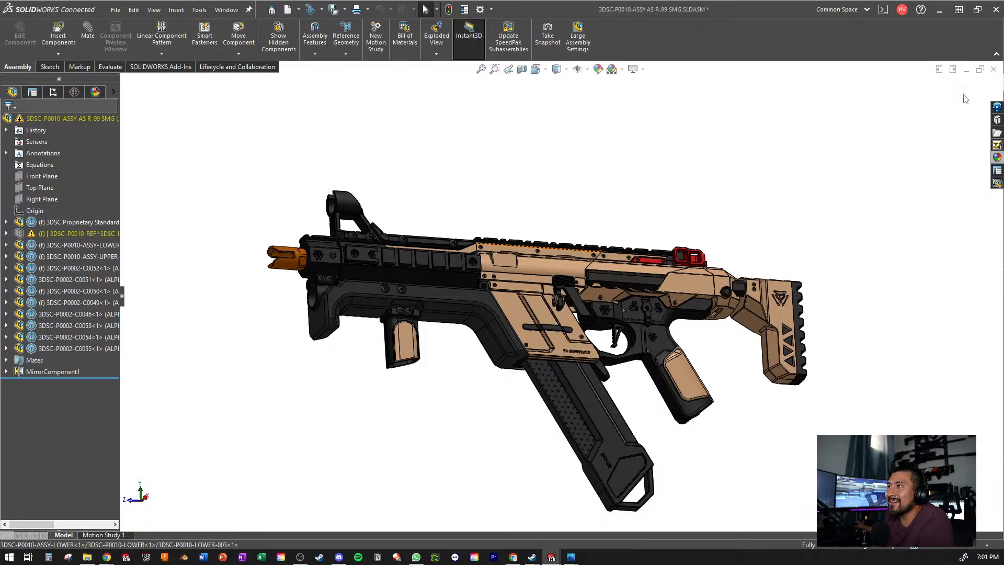
- Switch from the R-99 assembly to the 3DSC-P0012-REF BASE part, maximize its window and view the whole part from the side
{"action": "left_click", "coordinate": [979, 70]}
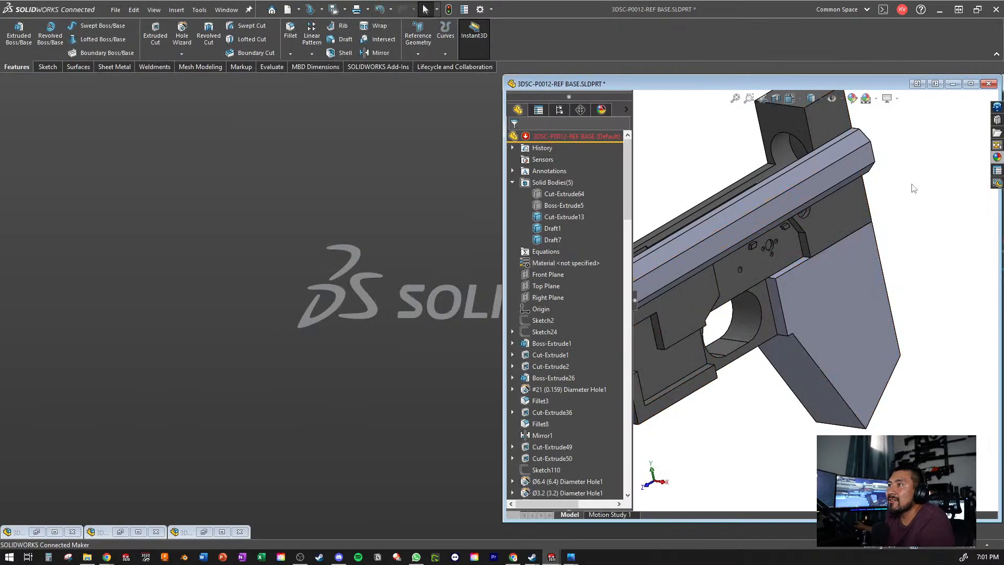
{"action": "left_click", "coordinate": [971, 84]}
{"action": "scroll", "coordinate": [521, 335], "scroll_direction": "up", "scroll_amount": 6}
{"action": "middle_click_drag", "start_coordinate": [504, 386], "coordinate": [377, 345]}
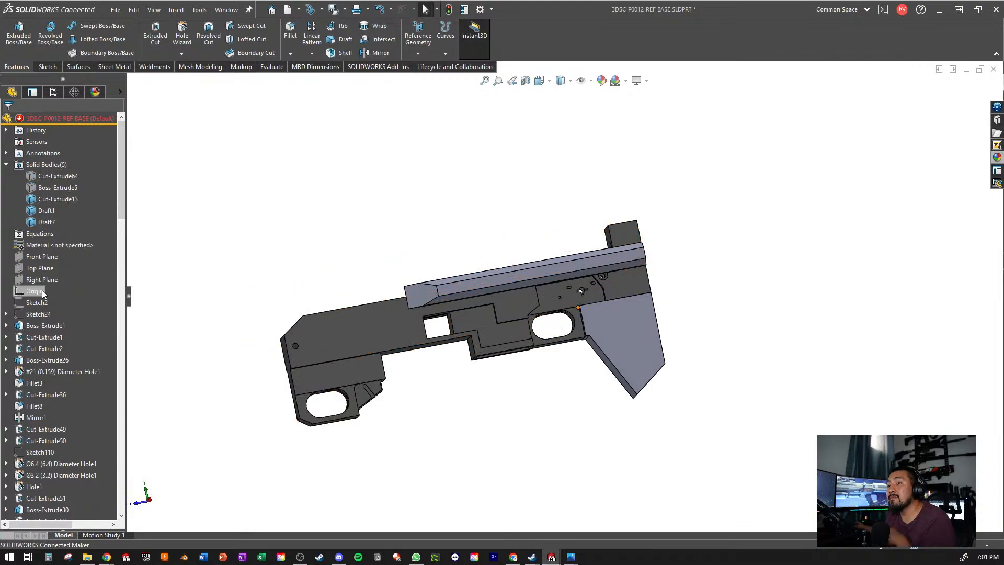
- Examine the internal cavity of the base part from above and its long side bar
{"action": "scroll", "coordinate": [42, 291], "scroll_direction": "down", "scroll_amount": 7}
{"action": "scroll", "coordinate": [42, 290], "scroll_direction": "up", "scroll_amount": 7}
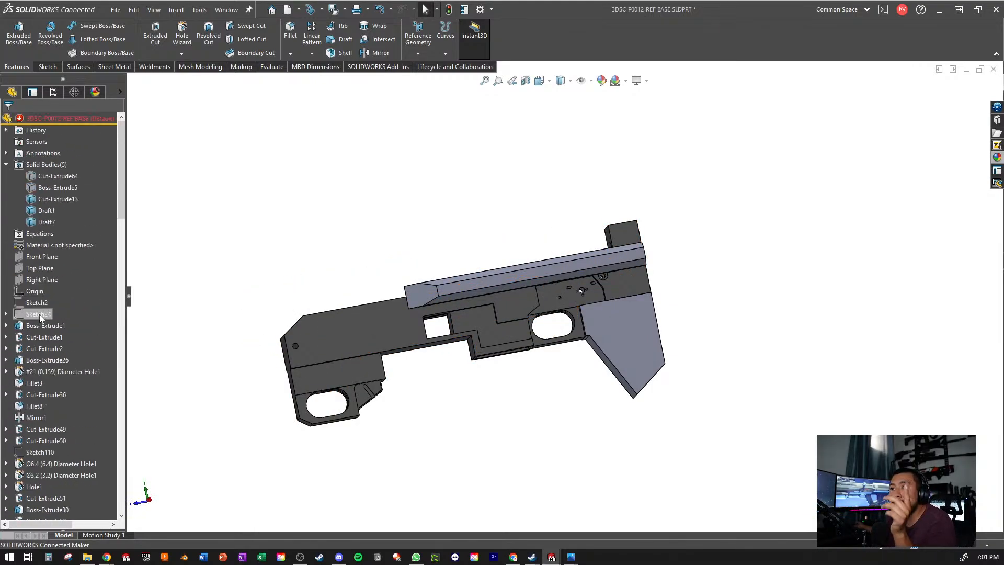
{"action": "middle_click_drag", "start_coordinate": [470, 300], "coordinate": [455, 350]}
{"action": "scroll", "coordinate": [455, 350], "scroll_direction": "down", "scroll_amount": 5}
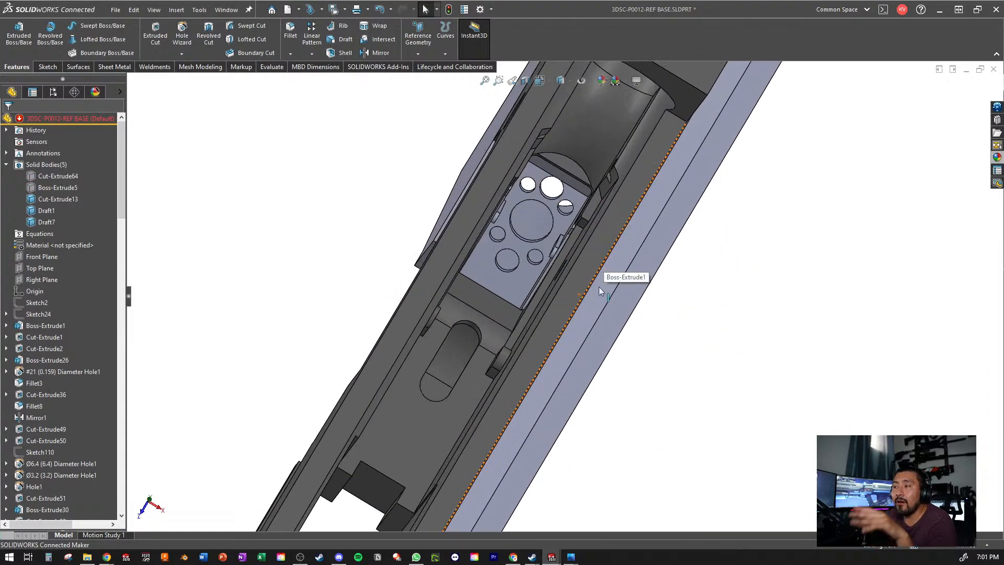
{"action": "scroll", "coordinate": [516, 391], "scroll_direction": "up", "scroll_amount": 8}
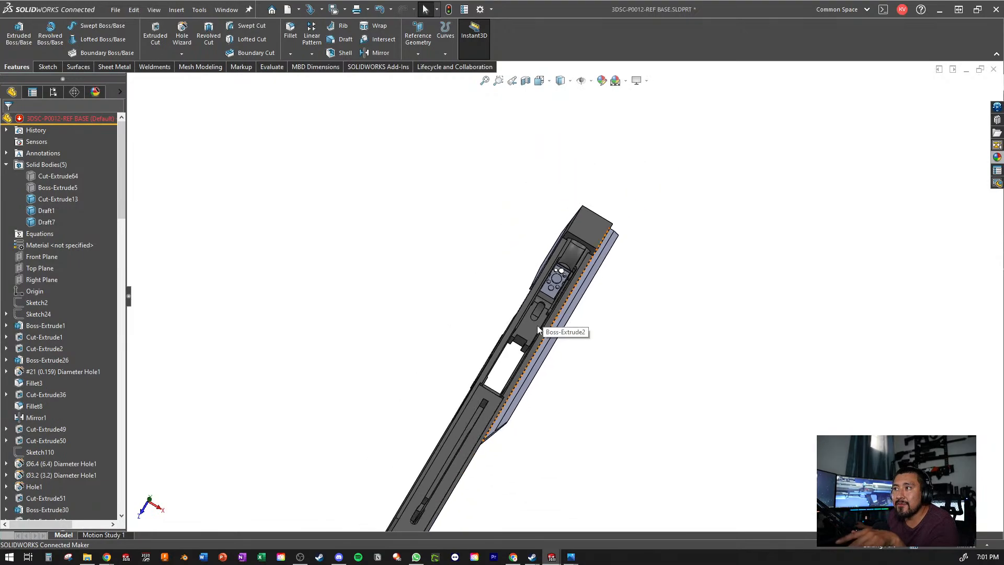
{"action": "middle_click_drag", "start_coordinate": [565, 327], "coordinate": [510, 257]}
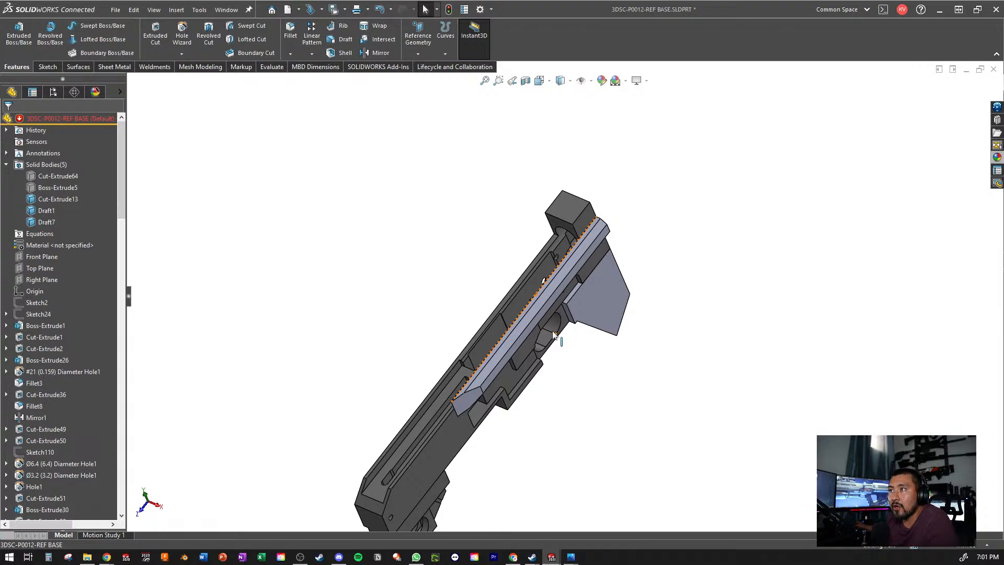
- Examine the base part's side and rear, including the stock block, rear opening and chamfered side bar
{"action": "middle_click_drag", "start_coordinate": [685, 237], "coordinate": [606, 315]}
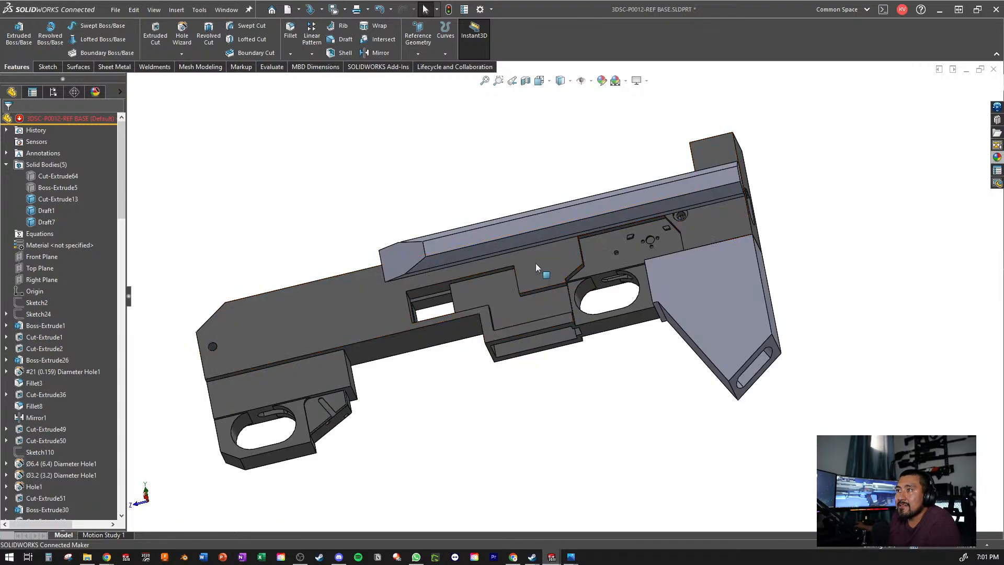
{"action": "middle_click_drag", "start_coordinate": [601, 215], "coordinate": [684, 282]}
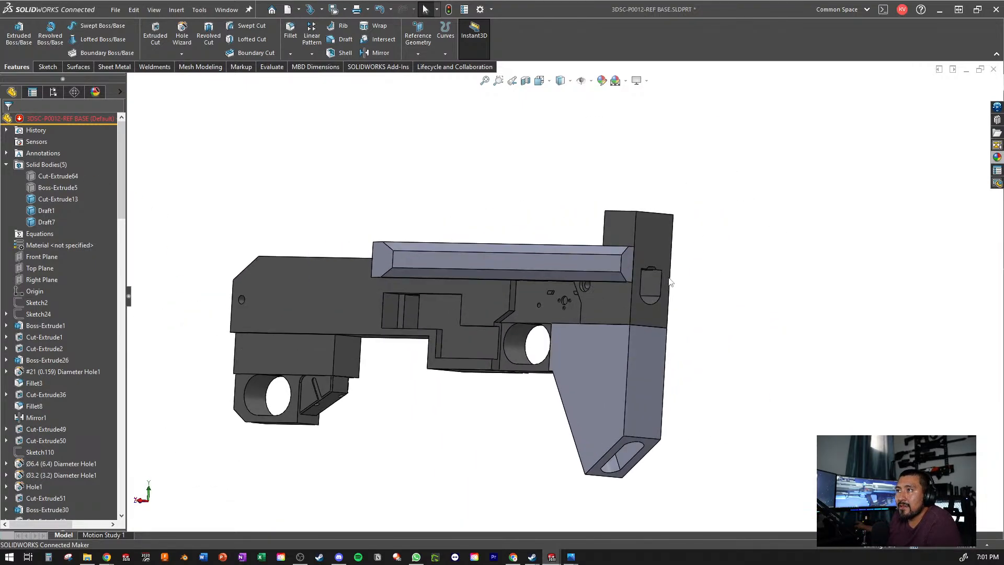
{"action": "scroll", "coordinate": [686, 282], "scroll_direction": "down", "scroll_amount": 2}
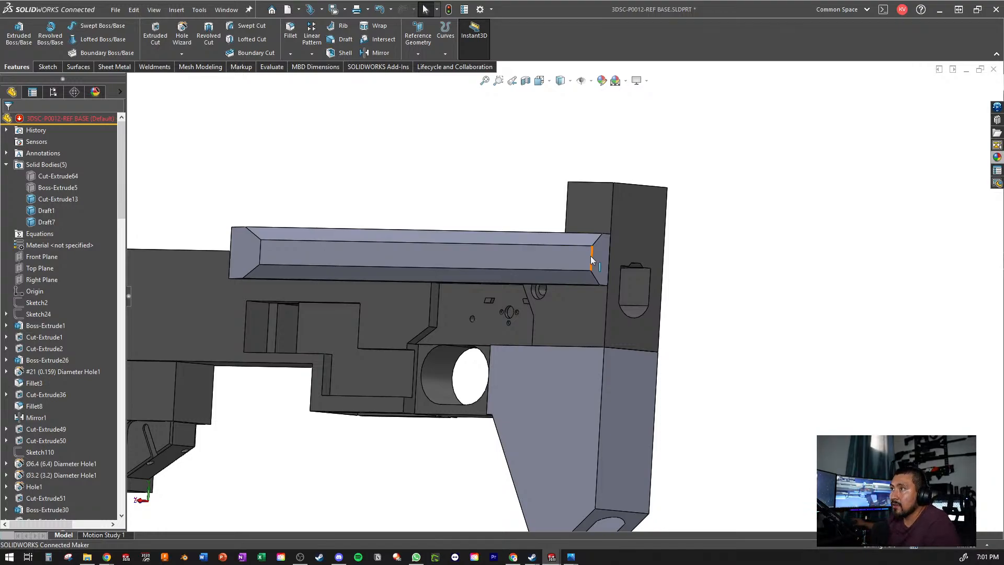
{"action": "middle_click_drag", "start_coordinate": [617, 244], "coordinate": [645, 265]}
{"action": "scroll", "coordinate": [645, 265], "scroll_direction": "up", "scroll_amount": 1}
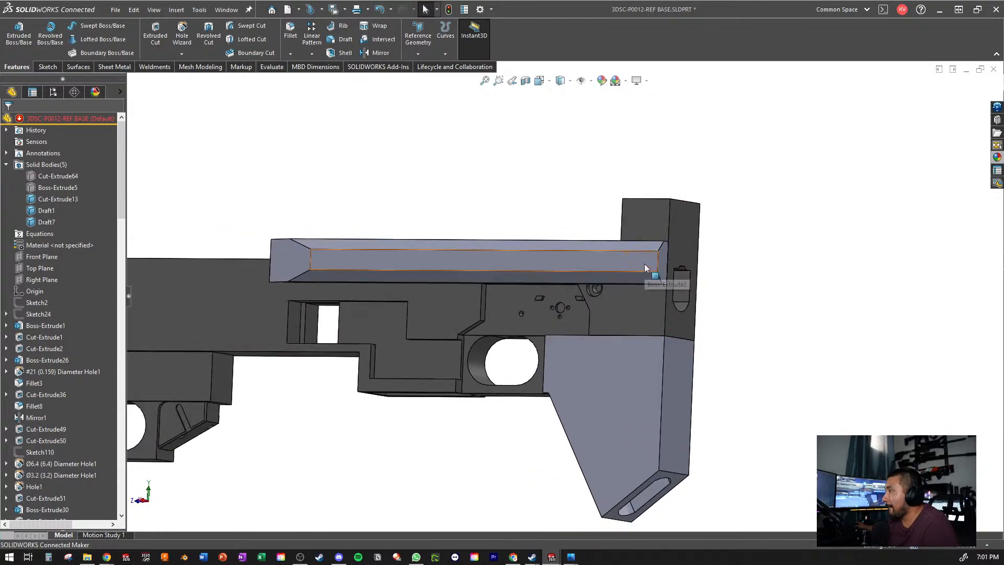
{"action": "scroll", "coordinate": [513, 361], "scroll_direction": "up", "scroll_amount": 3}
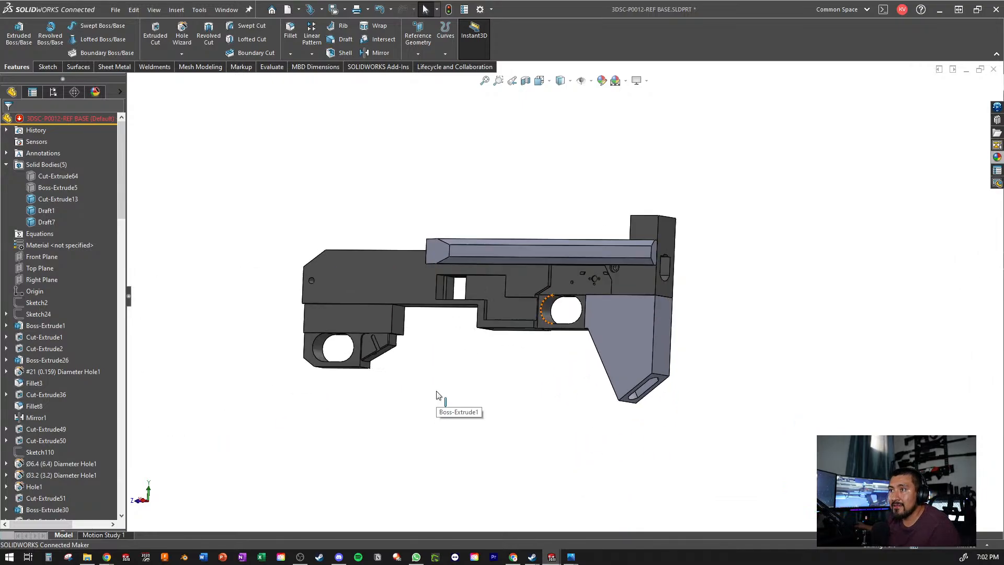
- Review the feature history around Draft7 and the large Boss-Extrude1 side face, and save the part
{"action": "scroll", "coordinate": [438, 395], "scroll_direction": "down", "scroll_amount": 1}
{"action": "scroll", "coordinate": [55, 296], "scroll_direction": "down", "scroll_amount": 20}
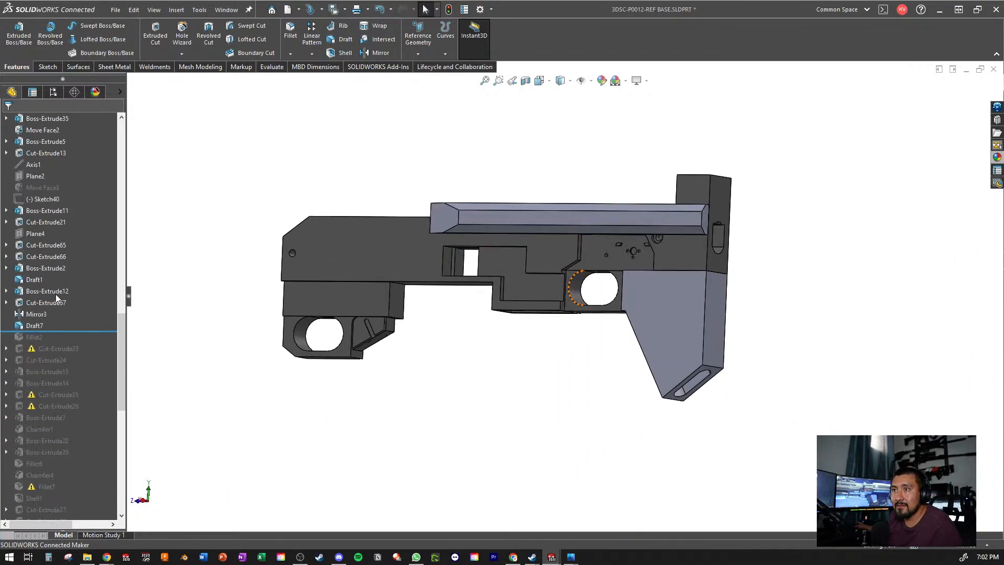
{"action": "left_click", "coordinate": [28, 327]}
{"action": "mouse_move", "coordinate": [393, 313]}
{"action": "middle_mouse_down"}
{"action": "mouse_move", "coordinate": [433, 294]}
{"action": "mouse_move", "coordinate": [455, 224]}
{"action": "mouse_move", "coordinate": [450, 230]}
{"action": "middle_mouse_up"}
{"action": "left_click", "coordinate": [339, 262]}
{"action": "scroll", "coordinate": [86, 319], "scroll_direction": "up", "scroll_amount": 5}
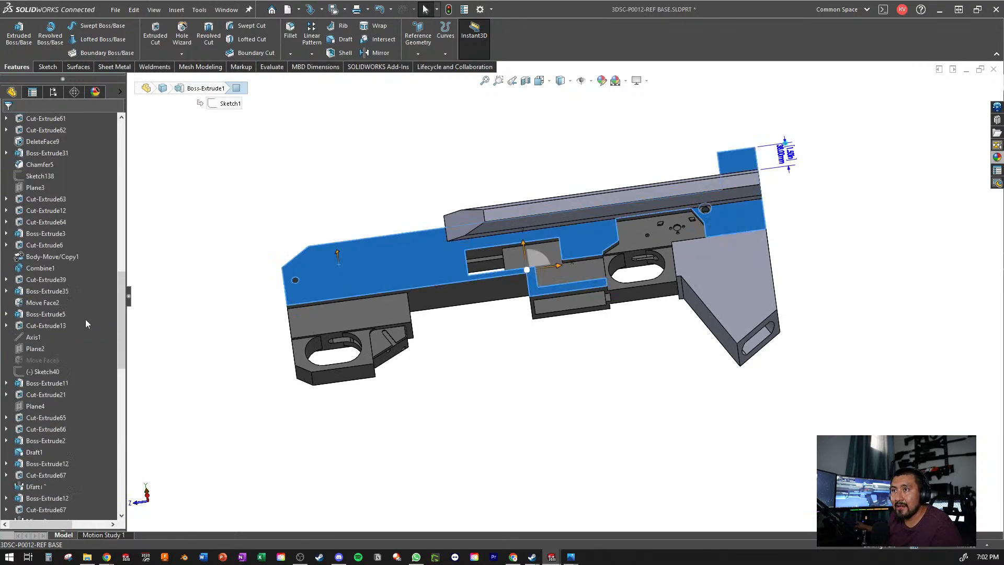
{"action": "scroll", "coordinate": [86, 325], "scroll_direction": "down", "scroll_amount": 5}
{"action": "left_click", "coordinate": [231, 407]}
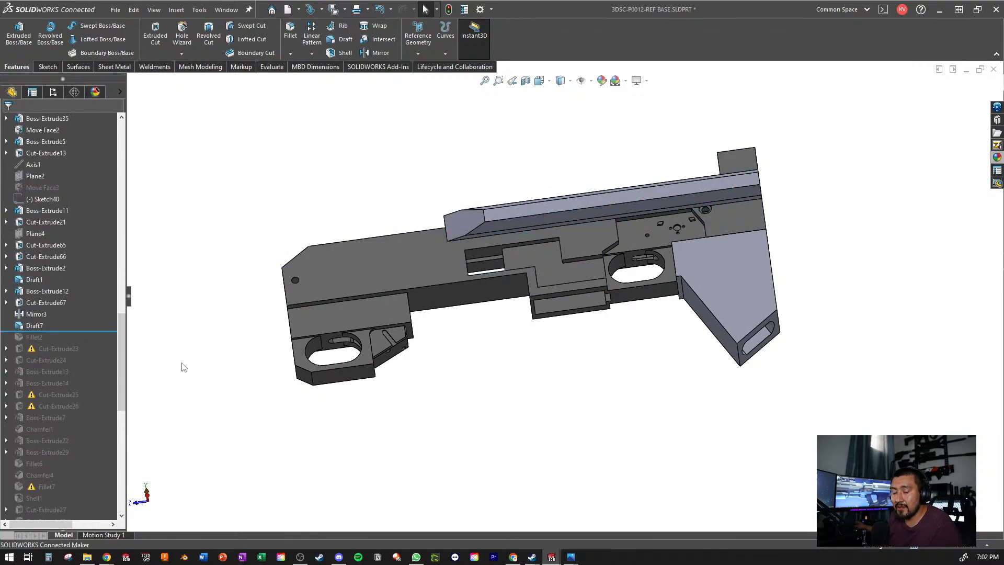
{"action": "key", "text": "ctrl+s"}
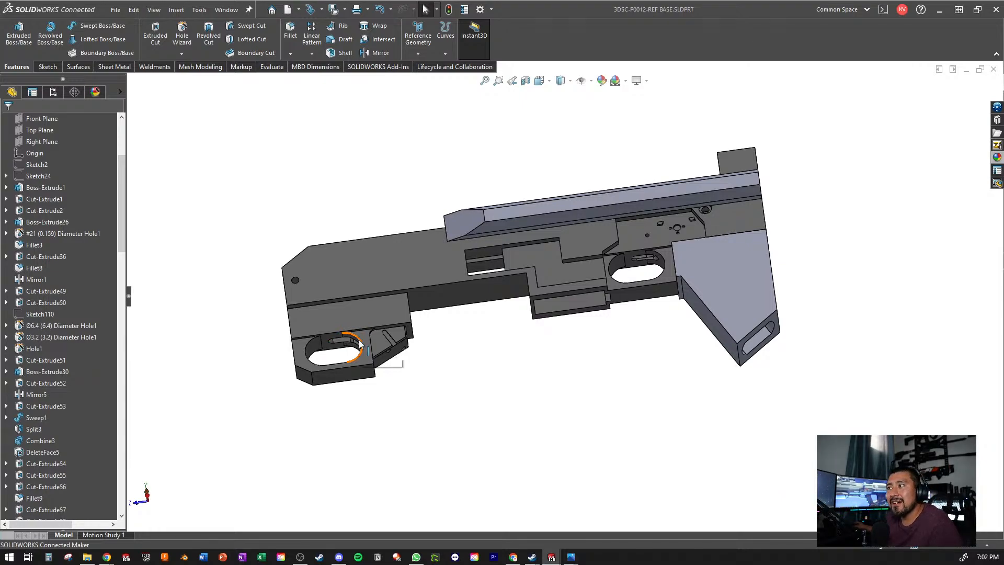
- View the saved base part from the side, focusing on the rounded opening ahead of the stock block
{"action": "middle_click_drag", "start_coordinate": [531, 273], "coordinate": [497, 340]}
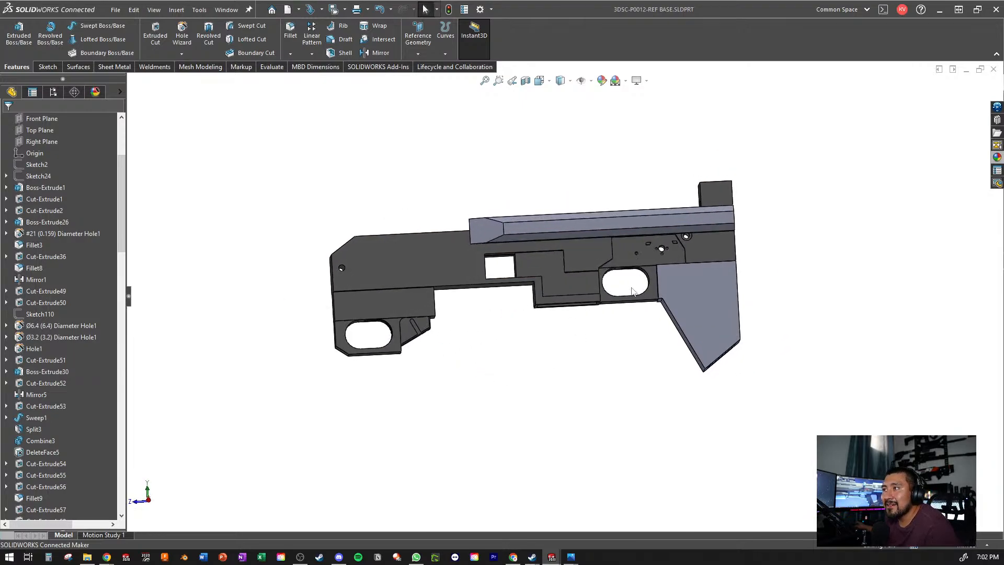
{"action": "scroll", "coordinate": [648, 275], "scroll_direction": "down", "scroll_amount": 5}
{"action": "scroll", "coordinate": [597, 263], "scroll_direction": "up", "scroll_amount": 2}
{"action": "scroll", "coordinate": [598, 262], "scroll_direction": "up", "scroll_amount": 1}
{"action": "mouse_move", "coordinate": [598, 262]}
{"action": "middle_mouse_down"}
{"action": "mouse_move", "coordinate": [567, 281]}
{"action": "mouse_move", "coordinate": [604, 308]}
{"action": "mouse_move", "coordinate": [615, 249]}
{"action": "mouse_move", "coordinate": [602, 259]}
{"action": "middle_mouse_up"}
{"action": "scroll", "coordinate": [605, 308], "scroll_direction": "down", "scroll_amount": 1}
{"action": "scroll", "coordinate": [565, 297], "scroll_direction": "up", "scroll_amount": 3}
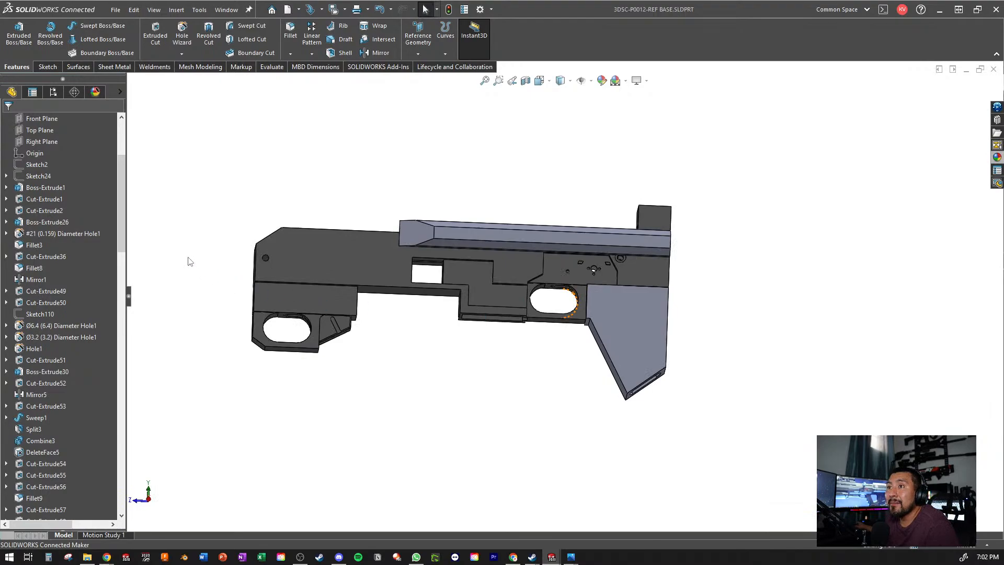
- Show the hidden Boss-Extrude5 solid body and inspect its trigger portion inside the front opening
{"action": "scroll", "coordinate": [86, 220], "scroll_direction": "up", "scroll_amount": 4}
{"action": "left_click", "coordinate": [57, 188]}
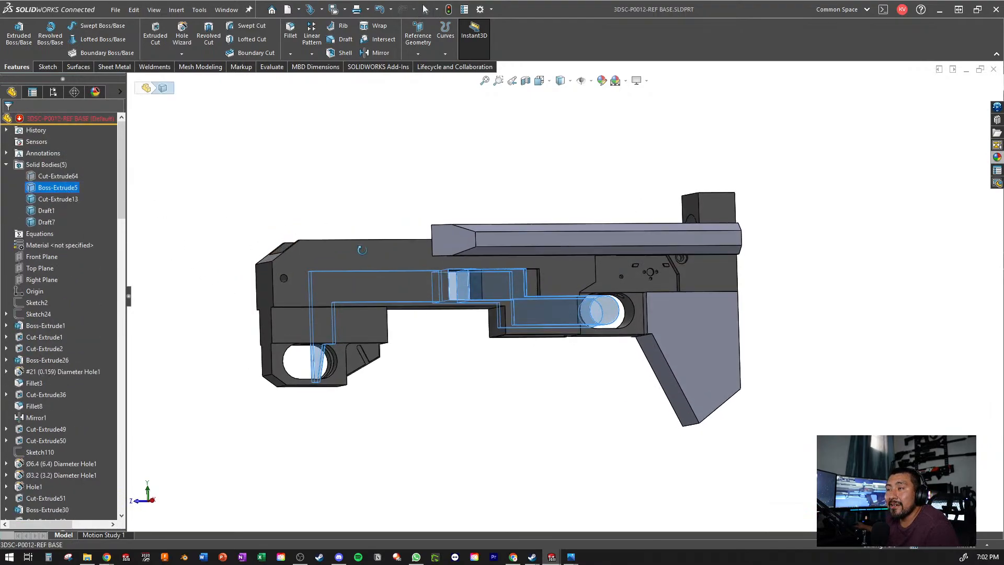
{"action": "right_click", "coordinate": [75, 189]}
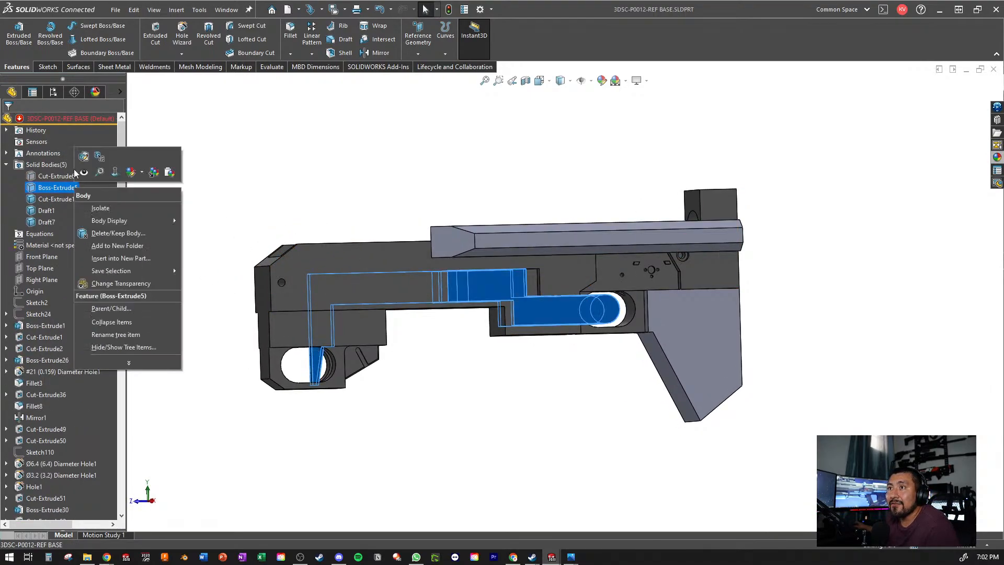
{"action": "left_click", "coordinate": [73, 168]}
{"action": "scroll", "coordinate": [340, 356], "scroll_direction": "down", "scroll_amount": 3}
{"action": "scroll", "coordinate": [538, 296], "scroll_direction": "up", "scroll_amount": 5}
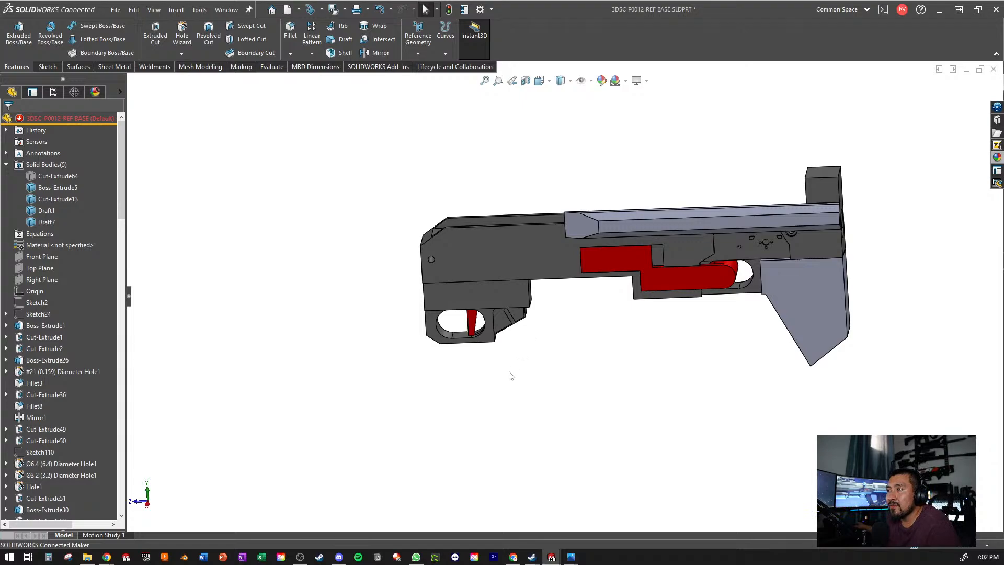
{"action": "scroll", "coordinate": [678, 270], "scroll_direction": "down", "scroll_amount": 5}
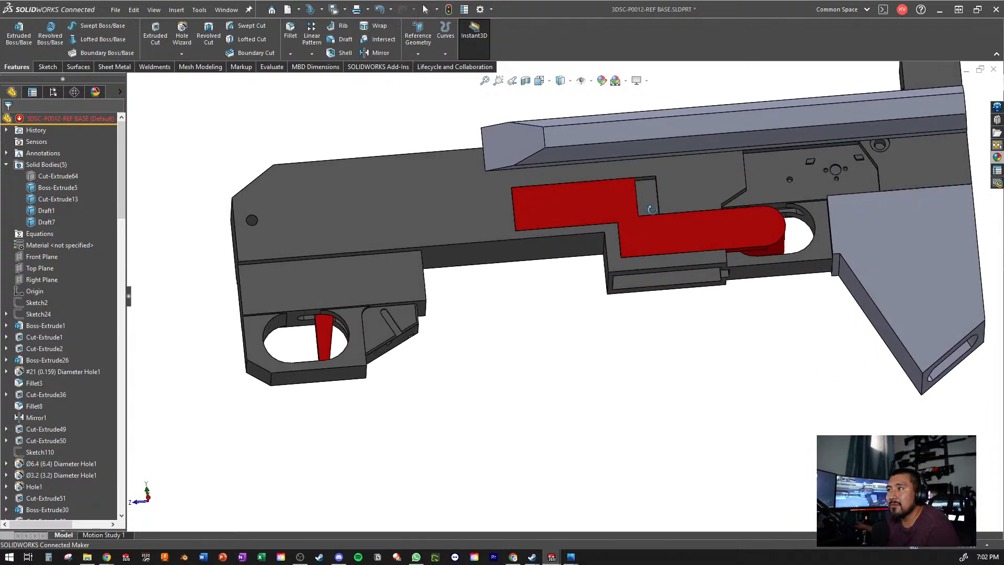
{"action": "scroll", "coordinate": [262, 386], "scroll_direction": "down", "scroll_amount": 4}
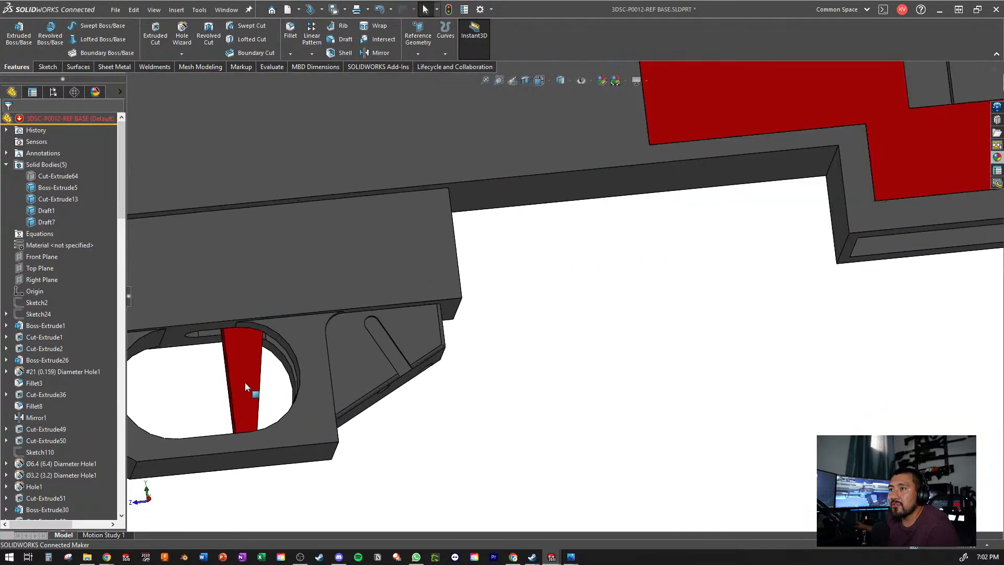
- Hide the Boss-Extrude5 solid body again after viewing the whole part from the side
{"action": "scroll", "coordinate": [607, 256], "scroll_direction": "up", "scroll_amount": 6}
{"action": "middle_click_drag", "start_coordinate": [704, 263], "coordinate": [686, 285]}
{"action": "scroll", "coordinate": [660, 267], "scroll_direction": "down", "scroll_amount": 3}
{"action": "left_click", "coordinate": [660, 267]}
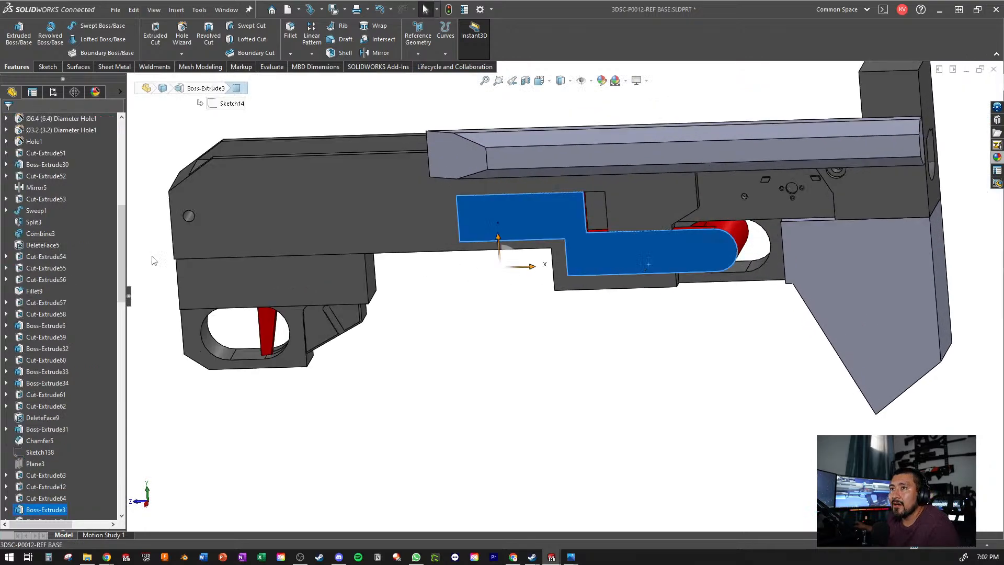
{"action": "scroll", "coordinate": [86, 293], "scroll_direction": "up", "scroll_amount": 10}
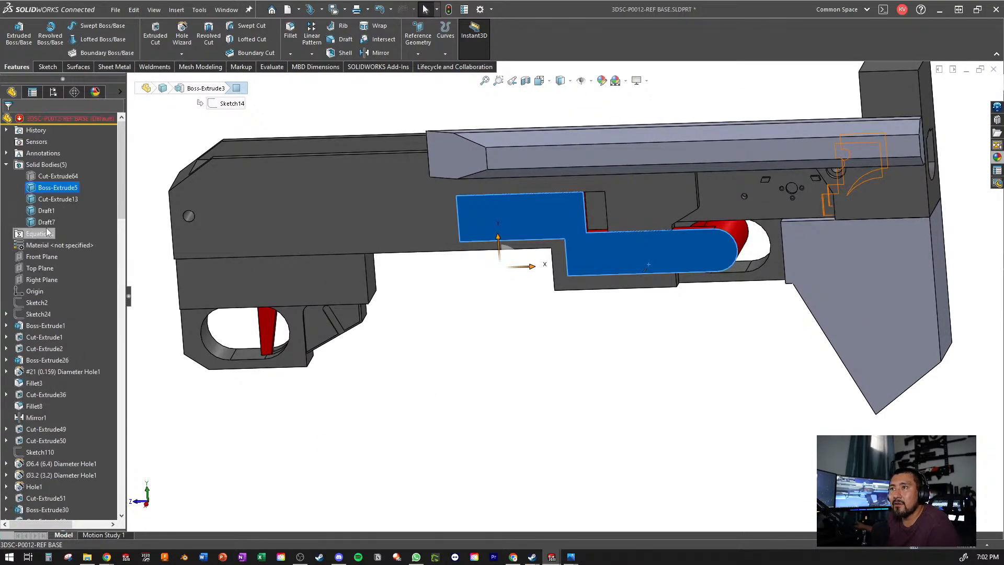
{"action": "right_click", "coordinate": [67, 184]}
{"action": "left_click", "coordinate": [78, 173]}
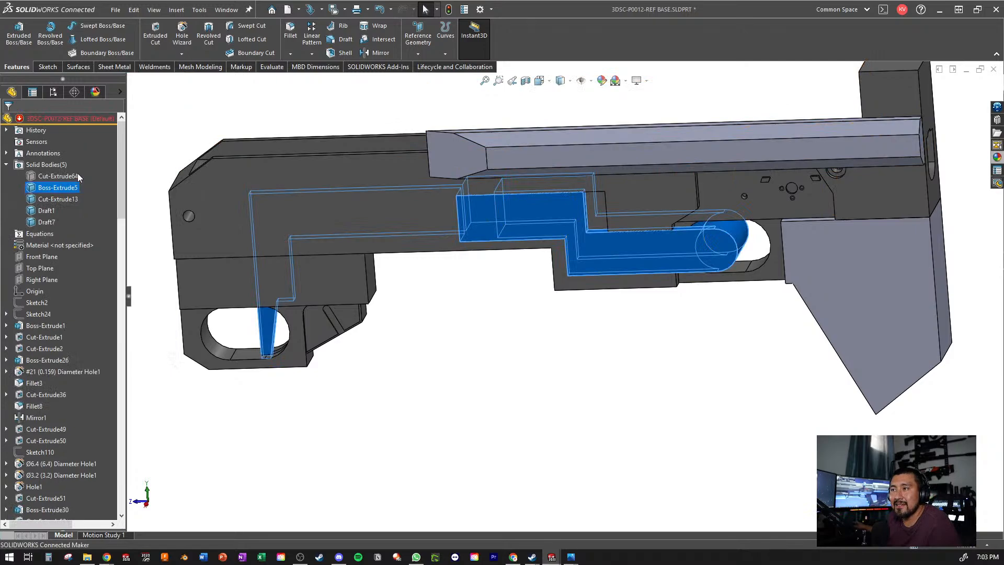
{"action": "scroll", "coordinate": [476, 343], "scroll_direction": "up", "scroll_amount": 2}
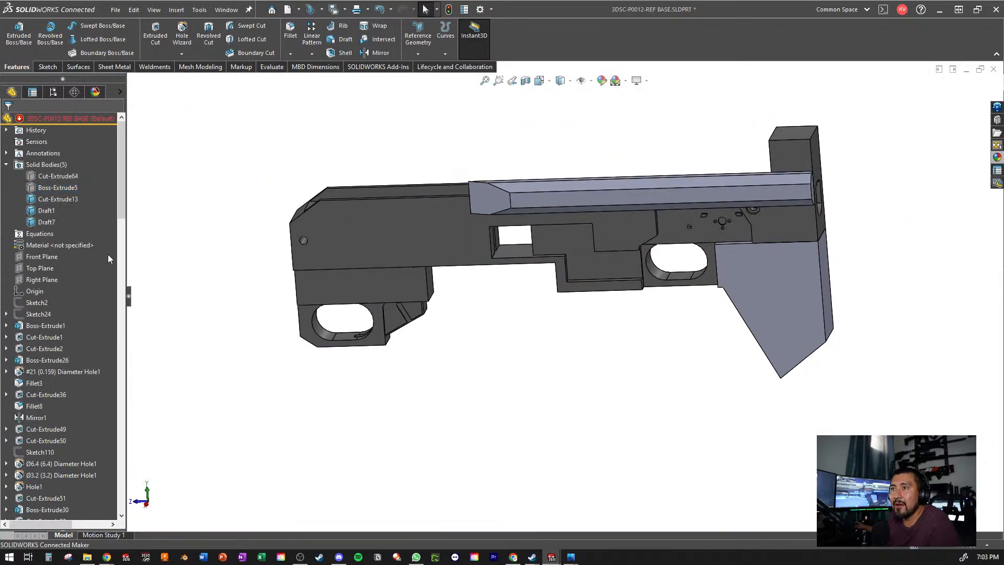
- Show Sketch24 so its rifle reference picture is displayed behind the base part
{"action": "right_click", "coordinate": [44, 313]}
{"action": "left_click", "coordinate": [55, 293]}
{"action": "scroll", "coordinate": [511, 428], "scroll_direction": "up", "scroll_amount": 3}
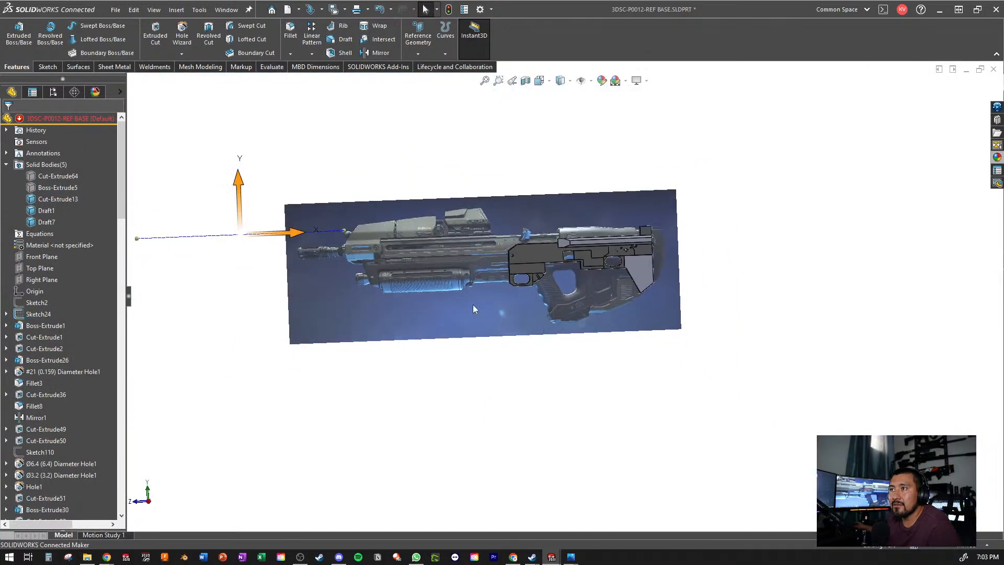
{"action": "scroll", "coordinate": [422, 223], "scroll_direction": "down", "scroll_amount": 4}
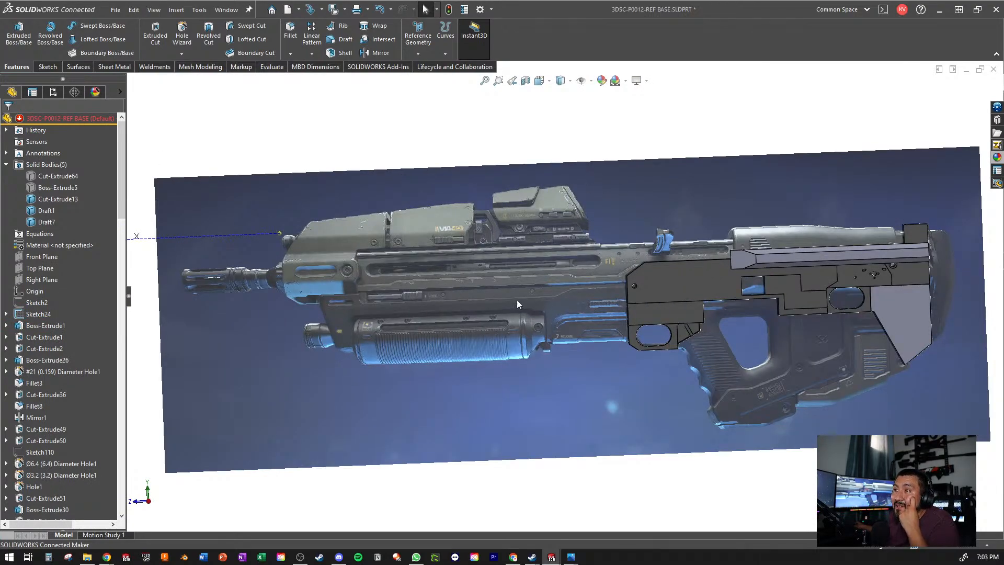
- Examine the reference picture's scope, MA40 top cover, handguard and barrel ahead of the base part
{"action": "scroll", "coordinate": [497, 149], "scroll_direction": "up", "scroll_amount": 1}
{"action": "scroll", "coordinate": [558, 226], "scroll_direction": "down", "scroll_amount": 8}
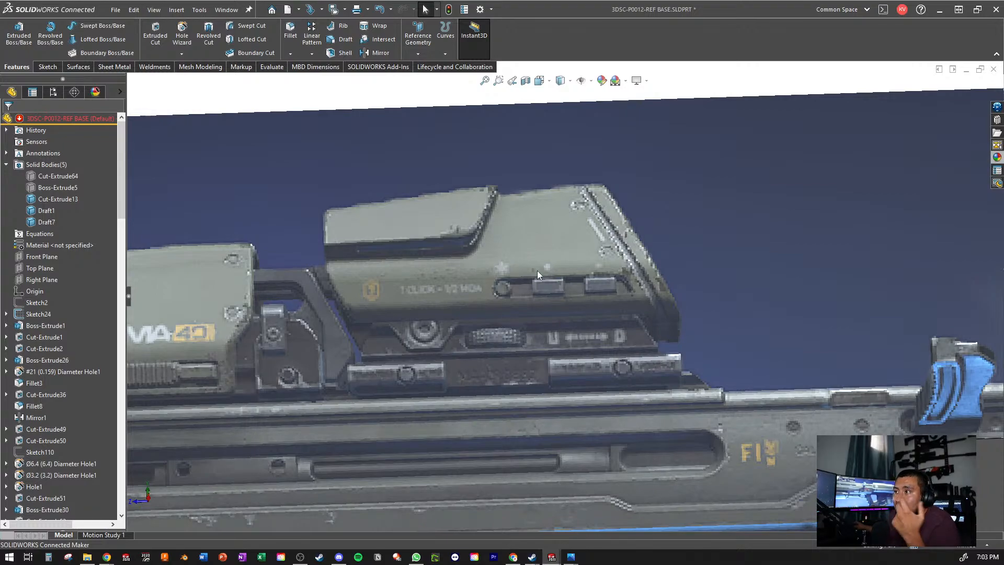
{"action": "scroll", "coordinate": [513, 310], "scroll_direction": "up", "scroll_amount": 3}
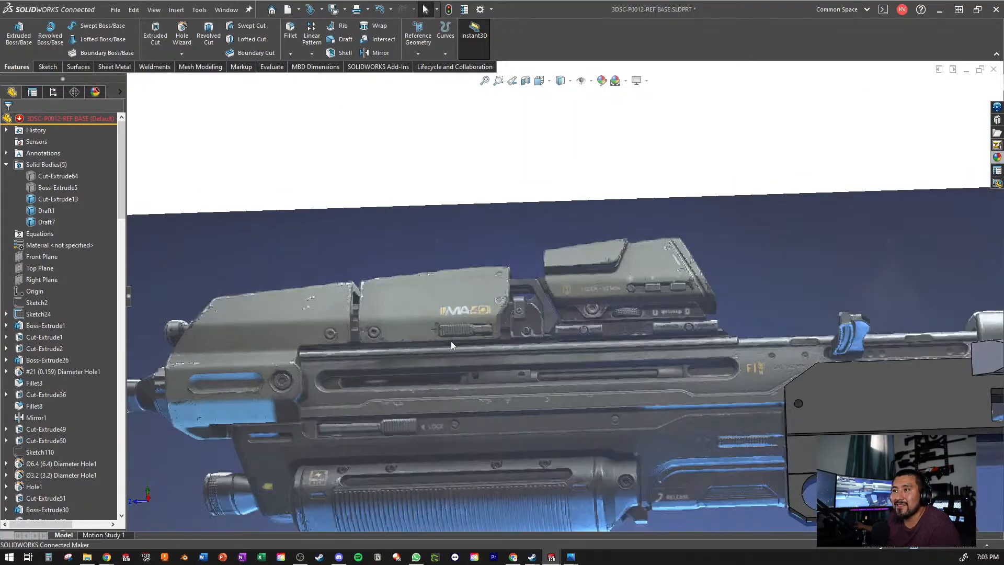
{"action": "scroll", "coordinate": [599, 377], "scroll_direction": "up", "scroll_amount": 4}
{"action": "scroll", "coordinate": [609, 453], "scroll_direction": "down", "scroll_amount": 4}
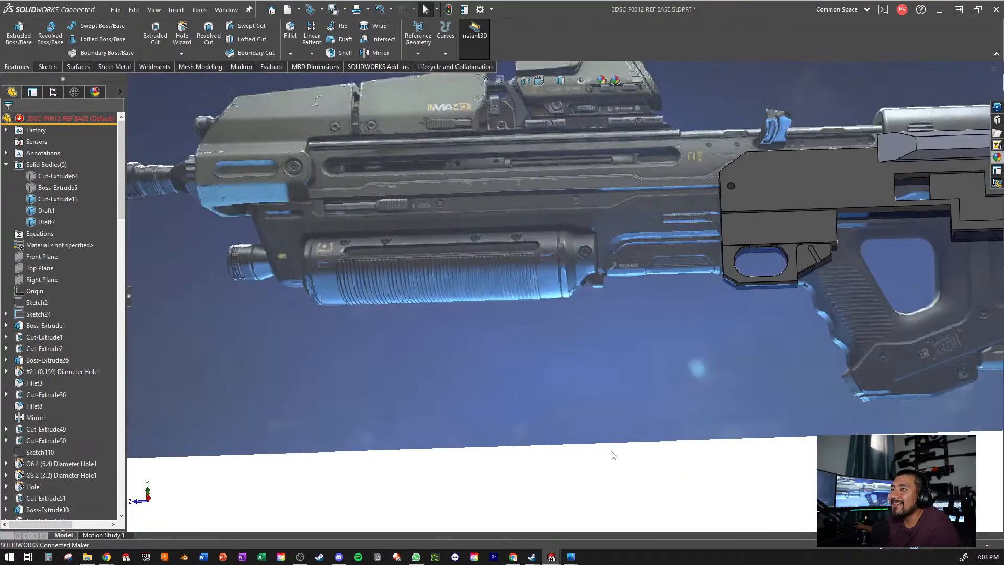
{"action": "scroll", "coordinate": [482, 290], "scroll_direction": "up", "scroll_amount": 3}
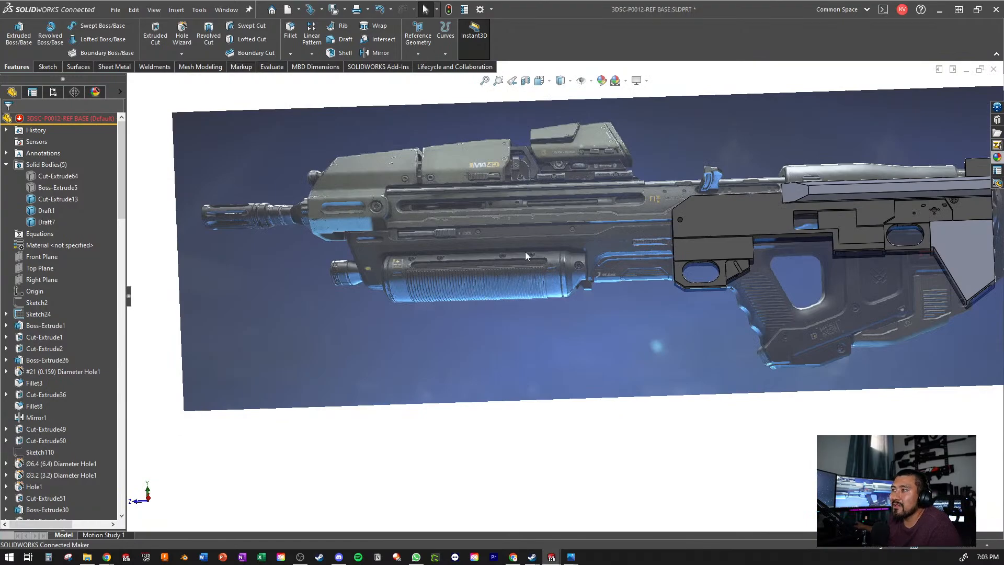
{"action": "scroll", "coordinate": [525, 256], "scroll_direction": "up", "scroll_amount": 3}
{"action": "middle_click_drag", "start_coordinate": [627, 234], "coordinate": [638, 285]}
{"action": "scroll", "coordinate": [627, 325], "scroll_direction": "down", "scroll_amount": 4}
- Compare the base part's outline with the reference picture around the grip, stock and front end
{"action": "middle_click_drag", "start_coordinate": [624, 329], "coordinate": [662, 269]}
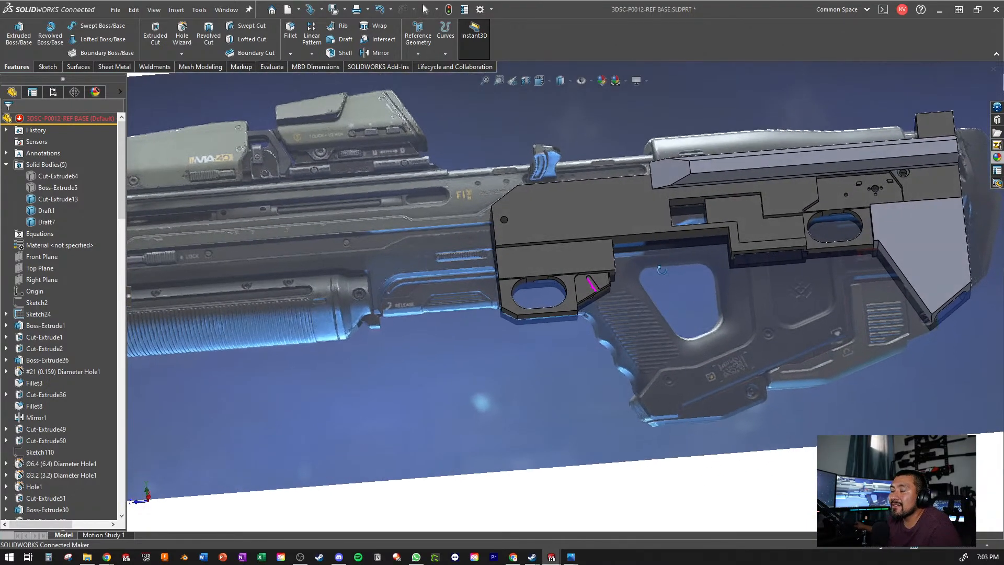
{"action": "scroll", "coordinate": [614, 294], "scroll_direction": "up", "scroll_amount": 4}
{"action": "scroll", "coordinate": [595, 290], "scroll_direction": "down", "scroll_amount": 5}
{"action": "scroll", "coordinate": [594, 290], "scroll_direction": "up", "scroll_amount": 3}
{"action": "scroll", "coordinate": [584, 299], "scroll_direction": "down", "scroll_amount": 3}
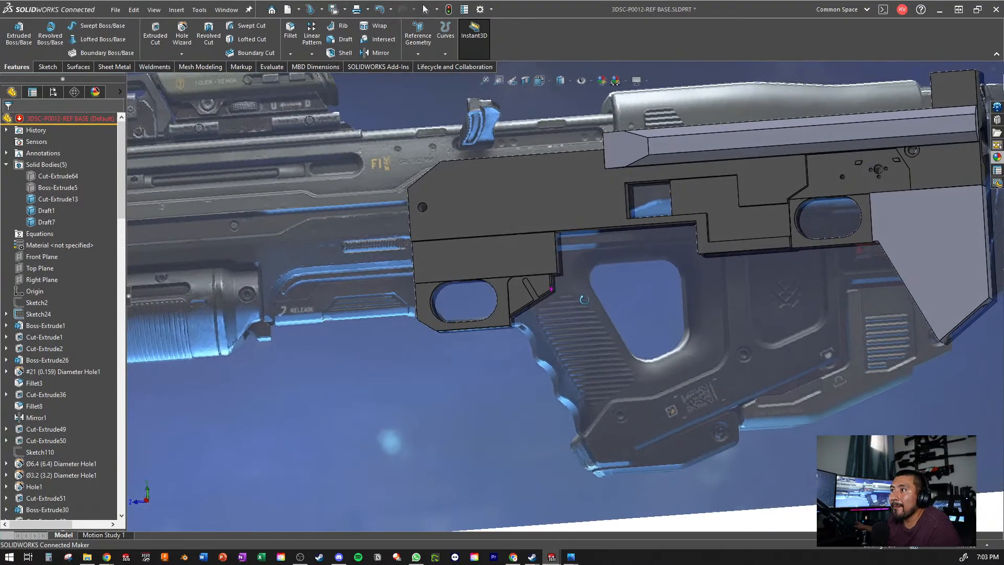
{"action": "scroll", "coordinate": [596, 277], "scroll_direction": "up", "scroll_amount": 4}
{"action": "middle_click_drag", "start_coordinate": [605, 254], "coordinate": [565, 261]}
{"action": "scroll", "coordinate": [557, 256], "scroll_direction": "down", "scroll_amount": 2}
{"action": "scroll", "coordinate": [567, 274], "scroll_direction": "up", "scroll_amount": 4}
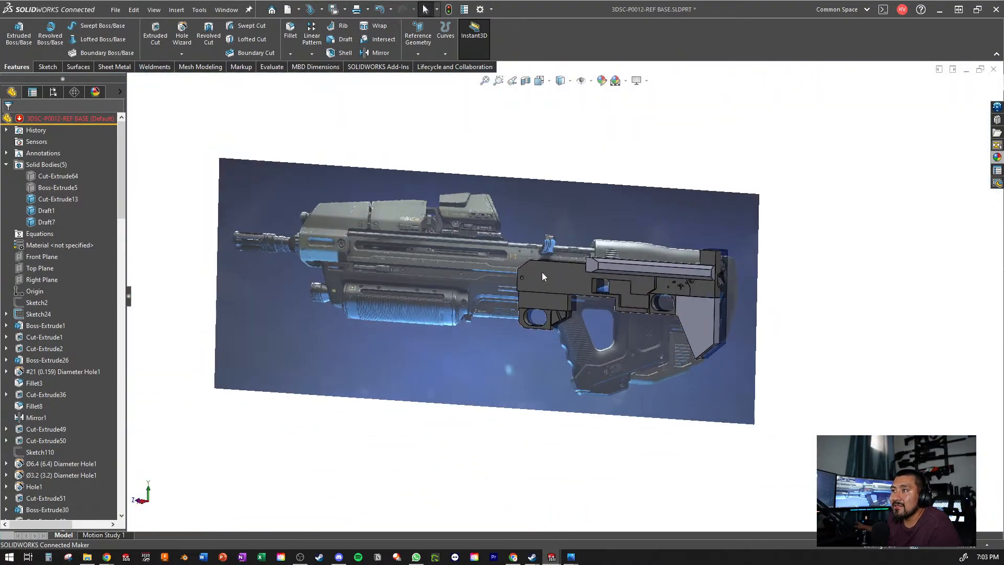
{"action": "scroll", "coordinate": [542, 276], "scroll_direction": "down", "scroll_amount": 2}
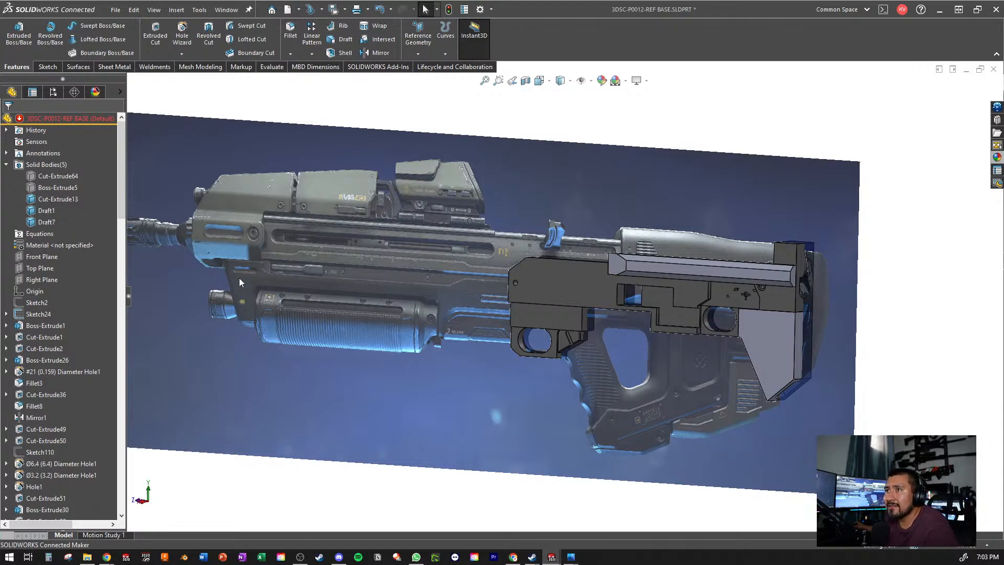
{"action": "scroll", "coordinate": [167, 235], "scroll_direction": "up", "scroll_amount": 2}
{"action": "scroll", "coordinate": [332, 256], "scroll_direction": "down", "scroll_amount": 4}
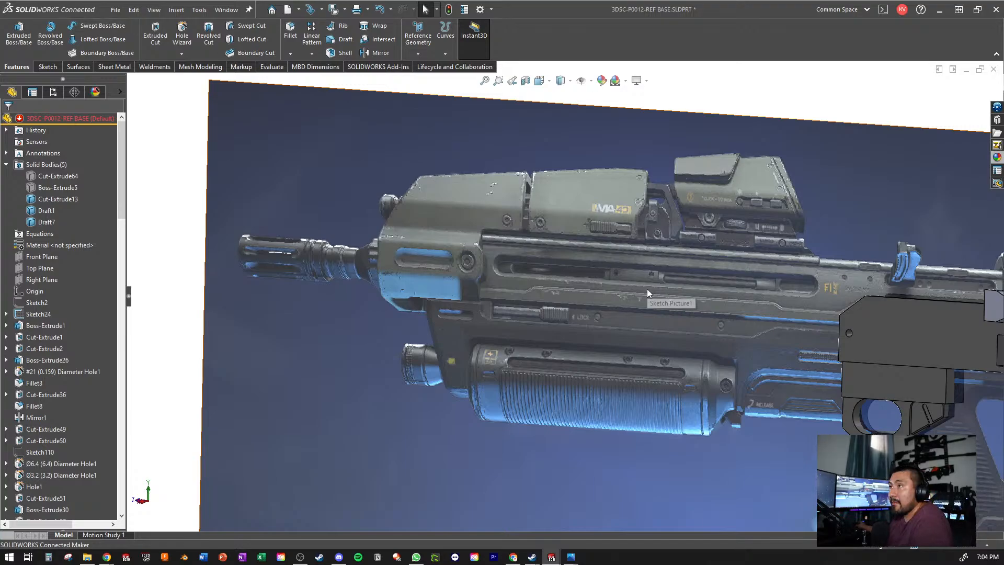
- Examine how the base part's stock block and rear end fit over the pictured stock
{"action": "scroll", "coordinate": [634, 232], "scroll_direction": "up", "scroll_amount": 2}
{"action": "scroll", "coordinate": [770, 327], "scroll_direction": "down", "scroll_amount": 6}
{"action": "middle_click_drag", "start_coordinate": [628, 302], "coordinate": [648, 235]}
{"action": "scroll", "coordinate": [745, 294], "scroll_direction": "up", "scroll_amount": 2}
{"action": "scroll", "coordinate": [740, 265], "scroll_direction": "down", "scroll_amount": 3}
{"action": "scroll", "coordinate": [641, 239], "scroll_direction": "up", "scroll_amount": 3}
{"action": "scroll", "coordinate": [642, 240], "scroll_direction": "down", "scroll_amount": 3}
{"action": "scroll", "coordinate": [570, 314], "scroll_direction": "up", "scroll_amount": 2}
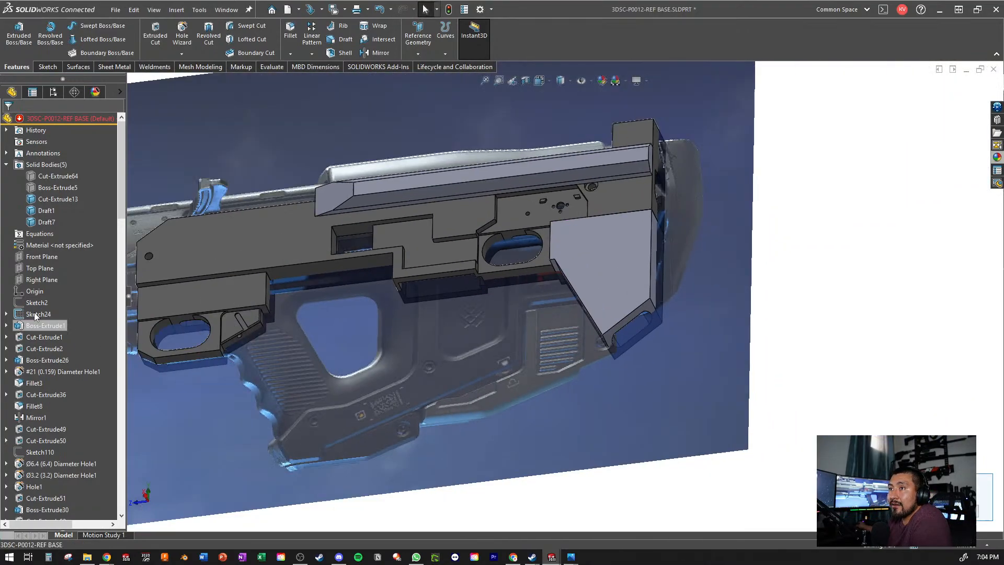
- Roll the feature history forward to include Fillet2 and check the fillet at the stock block
{"action": "scroll", "coordinate": [52, 335], "scroll_direction": "down", "scroll_amount": 20}
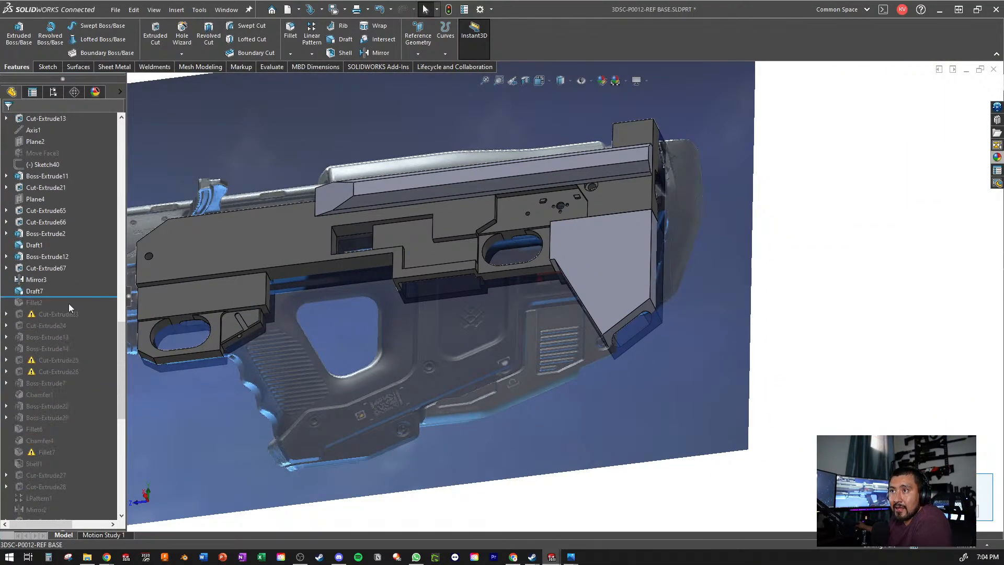
{"action": "left_click_drag", "start_coordinate": [61, 297], "coordinate": [57, 309]}
{"action": "scroll", "coordinate": [400, 327], "scroll_direction": "up", "scroll_amount": 3}
{"action": "scroll", "coordinate": [538, 271], "scroll_direction": "down", "scroll_amount": 6}
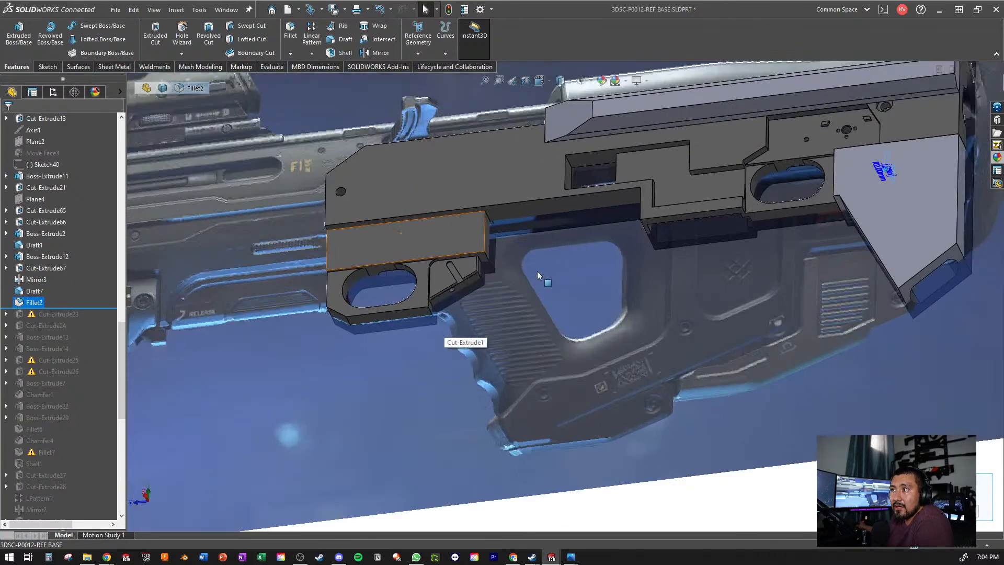
{"action": "scroll", "coordinate": [538, 271], "scroll_direction": "up", "scroll_amount": 2}
{"action": "middle_click_drag", "start_coordinate": [537, 271], "coordinate": [561, 238]}
{"action": "scroll", "coordinate": [561, 238], "scroll_direction": "down", "scroll_amount": 2}
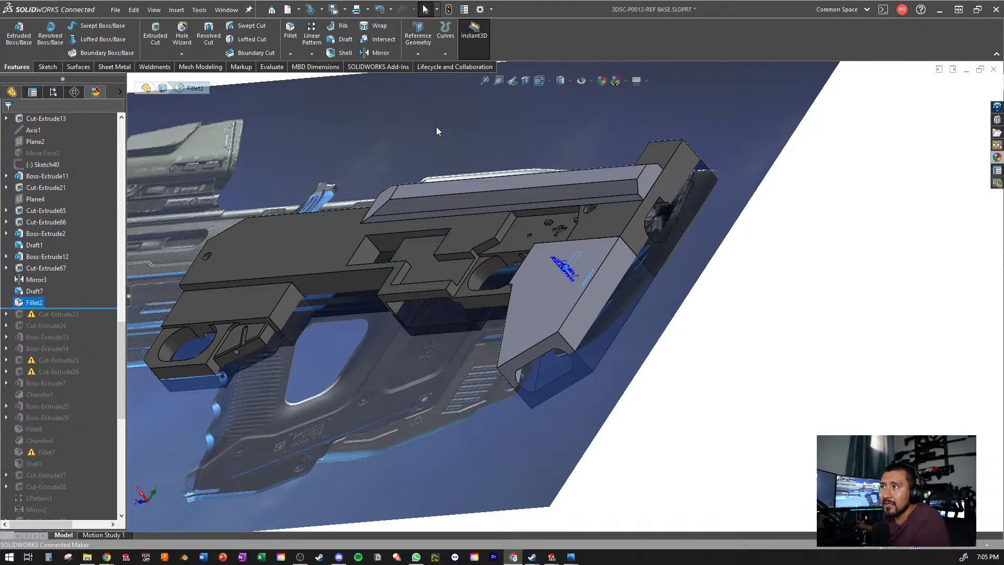
- Examine the stock block, its end opening and the rear oval opening against the reference picture
{"action": "scroll", "coordinate": [483, 289], "scroll_direction": "up", "scroll_amount": 2}
{"action": "middle_click_drag", "start_coordinate": [484, 289], "coordinate": [510, 317]}
{"action": "scroll", "coordinate": [505, 315], "scroll_direction": "down", "scroll_amount": 3}
{"action": "left_click", "coordinate": [933, 352]}
{"action": "scroll", "coordinate": [551, 269], "scroll_direction": "down", "scroll_amount": 2}
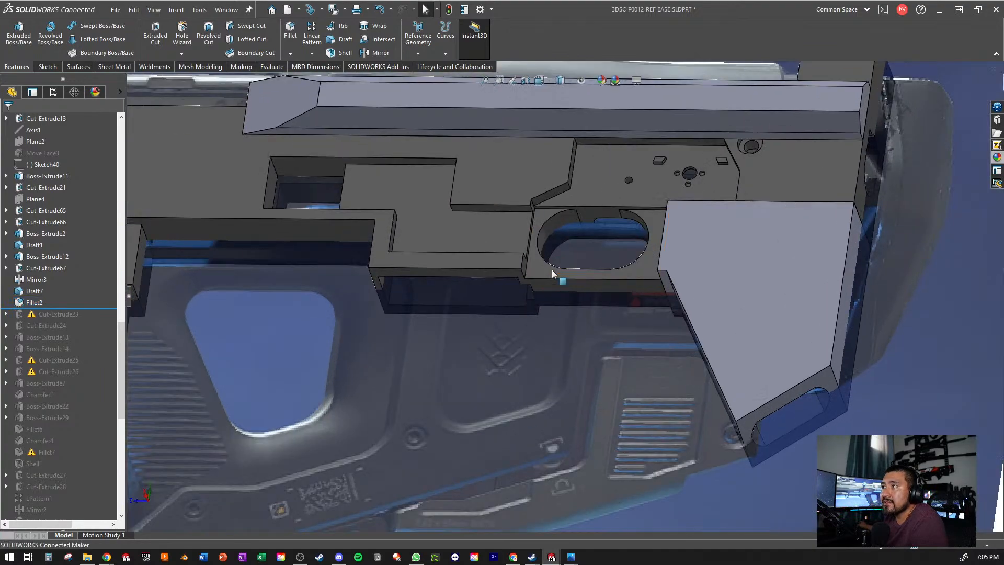
{"action": "middle_click_drag", "start_coordinate": [551, 268], "coordinate": [569, 313]}
{"action": "scroll", "coordinate": [569, 312], "scroll_direction": "up", "scroll_amount": 3}
{"action": "scroll", "coordinate": [520, 243], "scroll_direction": "down", "scroll_amount": 1}
{"action": "middle_click_drag", "start_coordinate": [520, 243], "coordinate": [522, 312]}
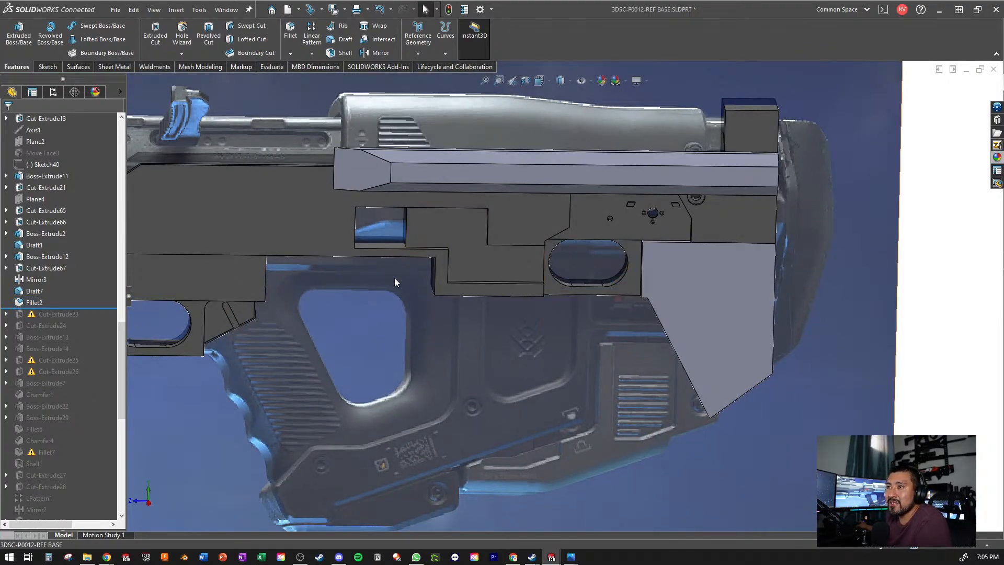
- Roll the feature history forward to include Cut-Extrude23 and inspect its Sketch47 on the stock block
{"action": "left_click_drag", "start_coordinate": [97, 309], "coordinate": [94, 320]}
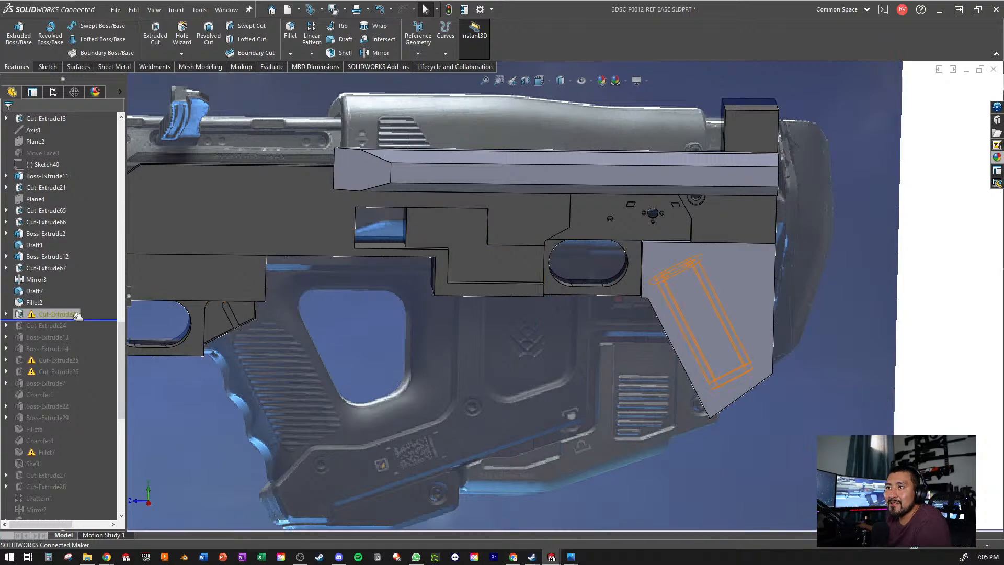
{"action": "left_click", "coordinate": [7, 314]}
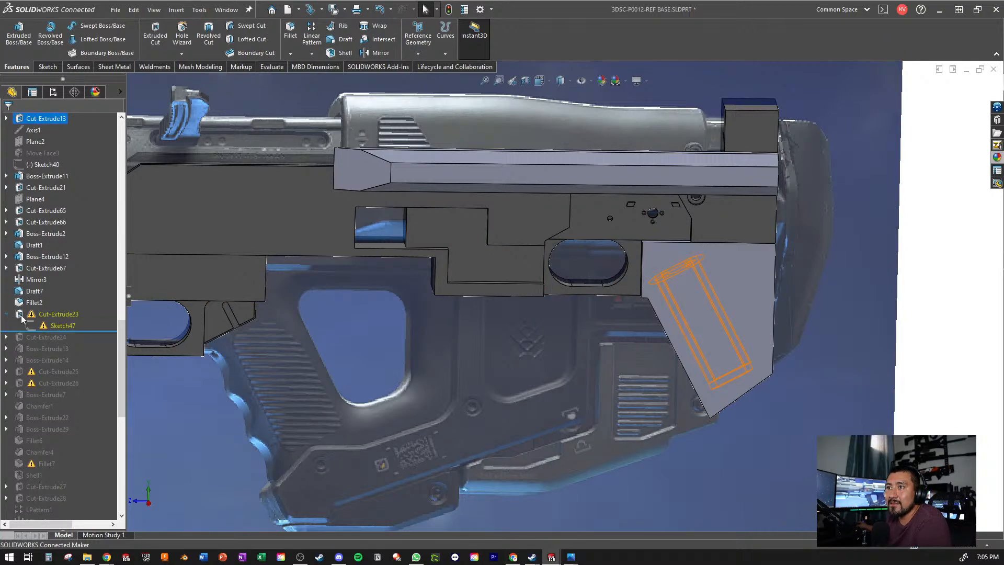
{"action": "left_click", "coordinate": [57, 325]}
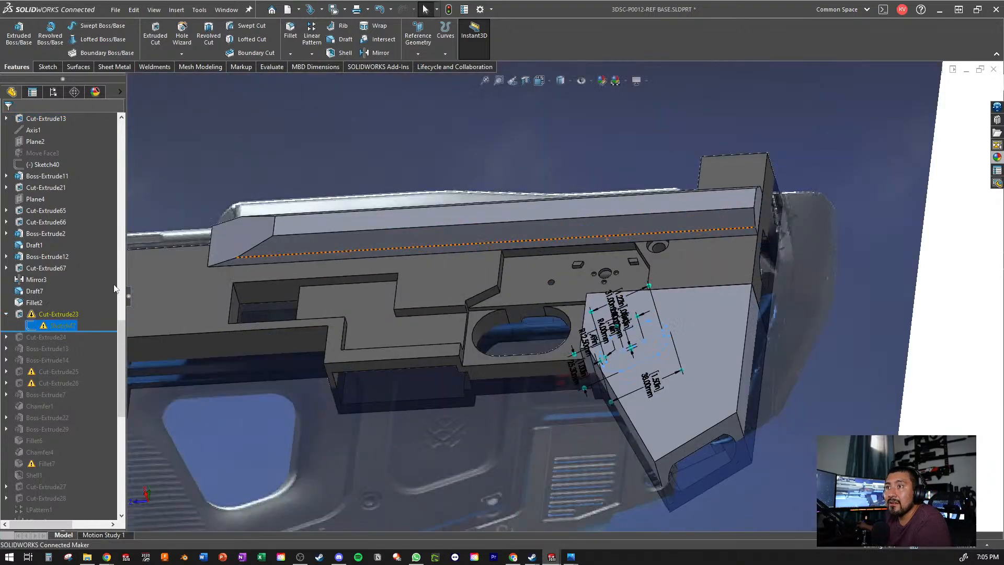
- Delete the Cut-Extrude23 feature while keeping its sketch
{"action": "right_click", "coordinate": [59, 316]}
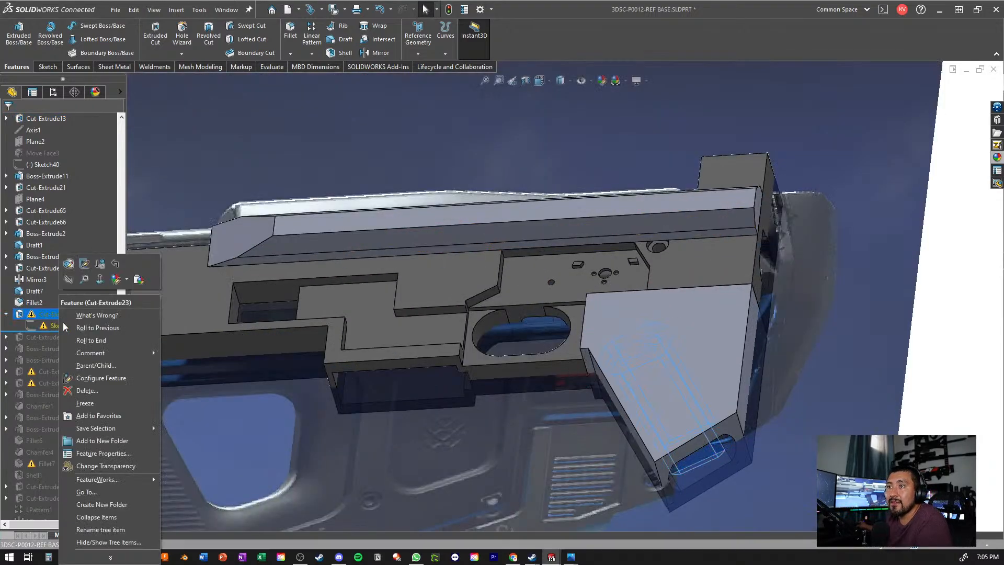
{"action": "left_click", "coordinate": [93, 388]}
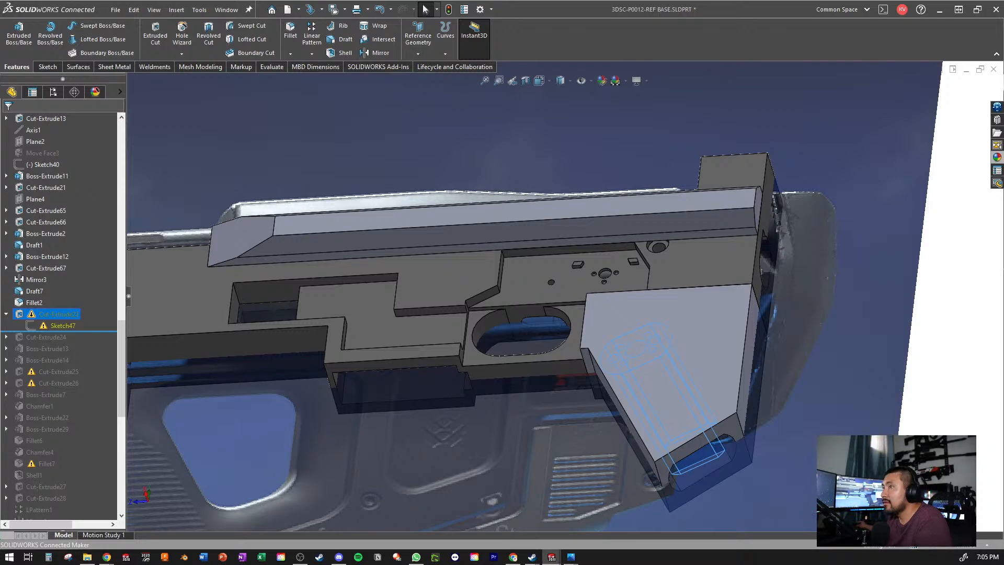
{"action": "key", "text": "Delete"}
{"action": "key", "text": "Return"}
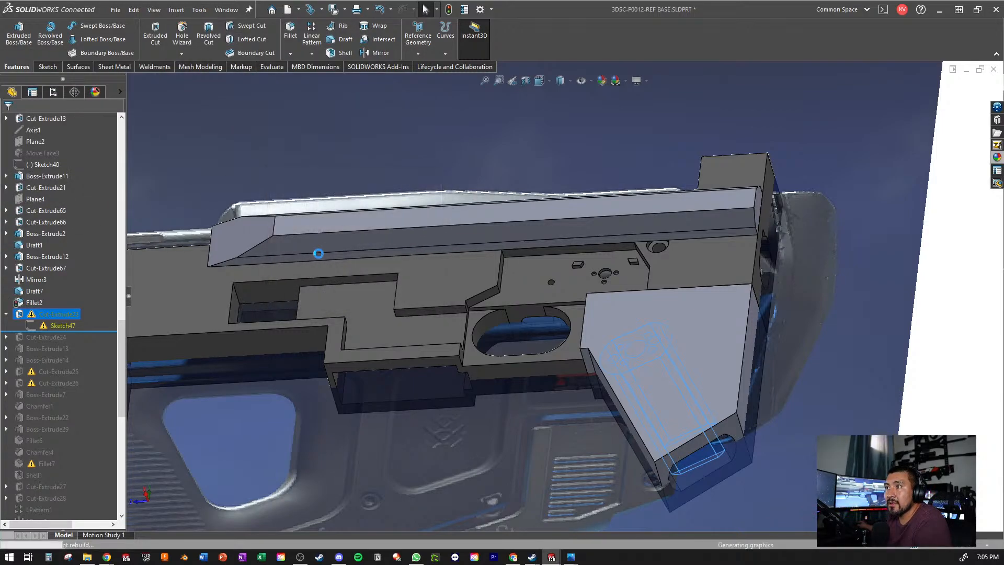
{"action": "left_click", "coordinate": [502, 283]}
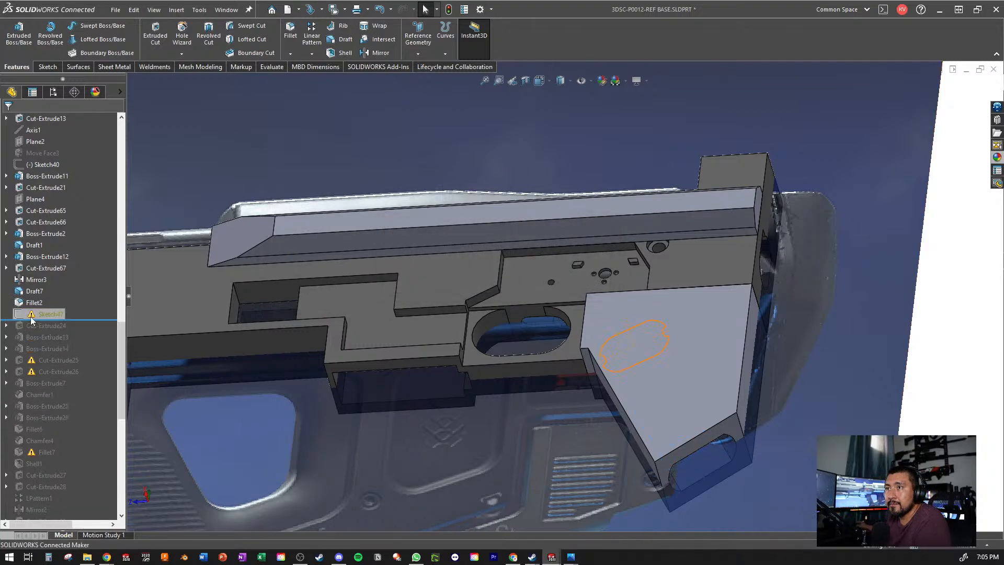
- Delete the leftover Sketch47 from the feature history
{"action": "right_click", "coordinate": [46, 315]}
{"action": "left_click", "coordinate": [81, 407]}
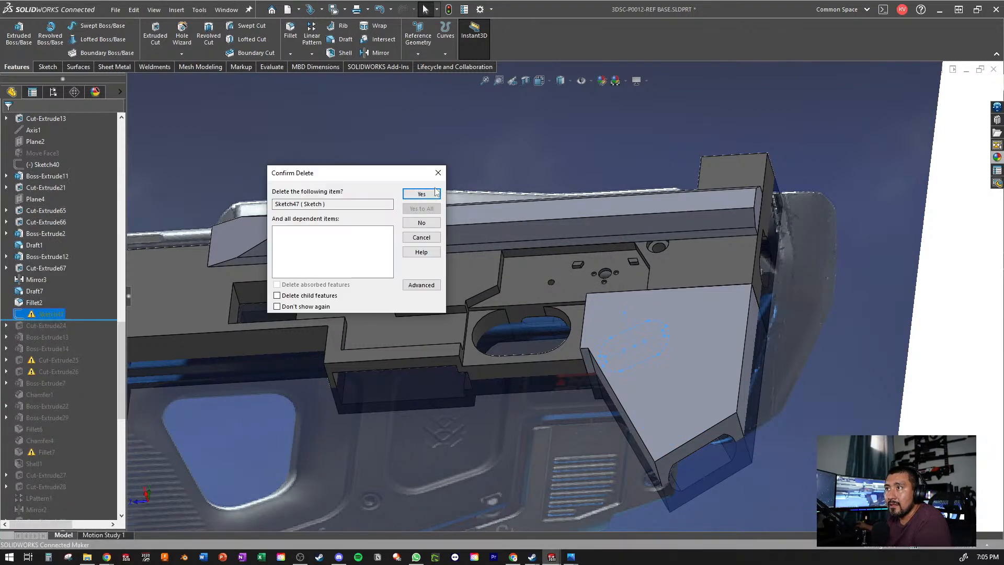
{"action": "left_click", "coordinate": [436, 193]}
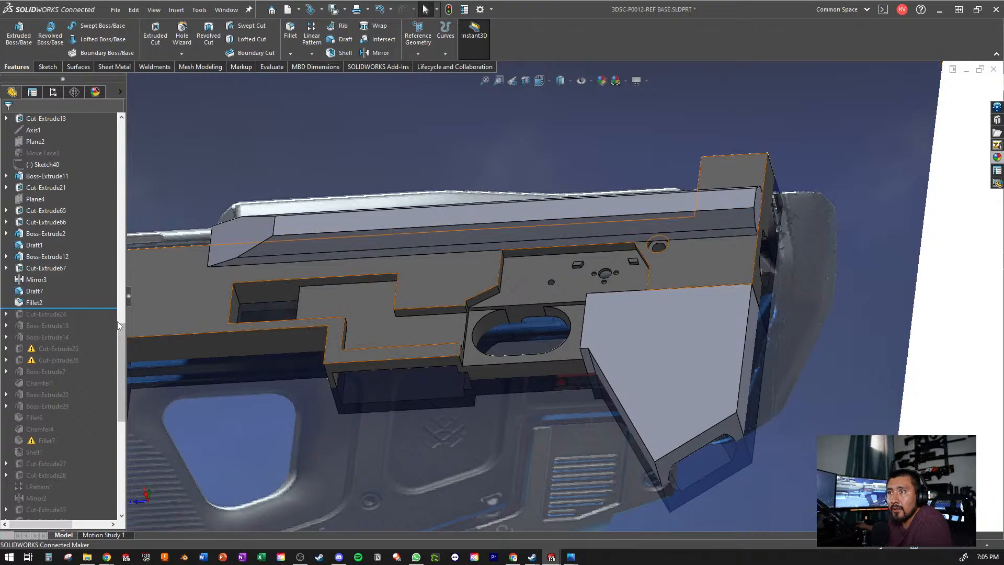
- Roll the feature history forward to include Cut-Extrude24 and inspect its cut at the stock block's end opening
{"action": "left_click_drag", "start_coordinate": [90, 309], "coordinate": [83, 319]}
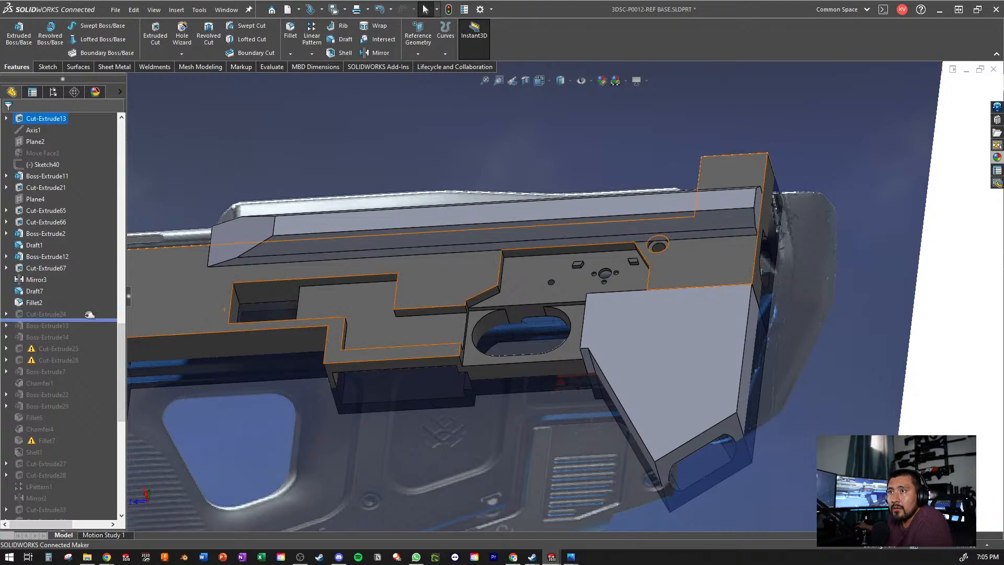
{"action": "left_click", "coordinate": [47, 314]}
{"action": "scroll", "coordinate": [546, 358], "scroll_direction": "up", "scroll_amount": 3}
{"action": "middle_click_drag", "start_coordinate": [554, 359], "coordinate": [725, 363]}
{"action": "scroll", "coordinate": [725, 363], "scroll_direction": "down", "scroll_amount": 7}
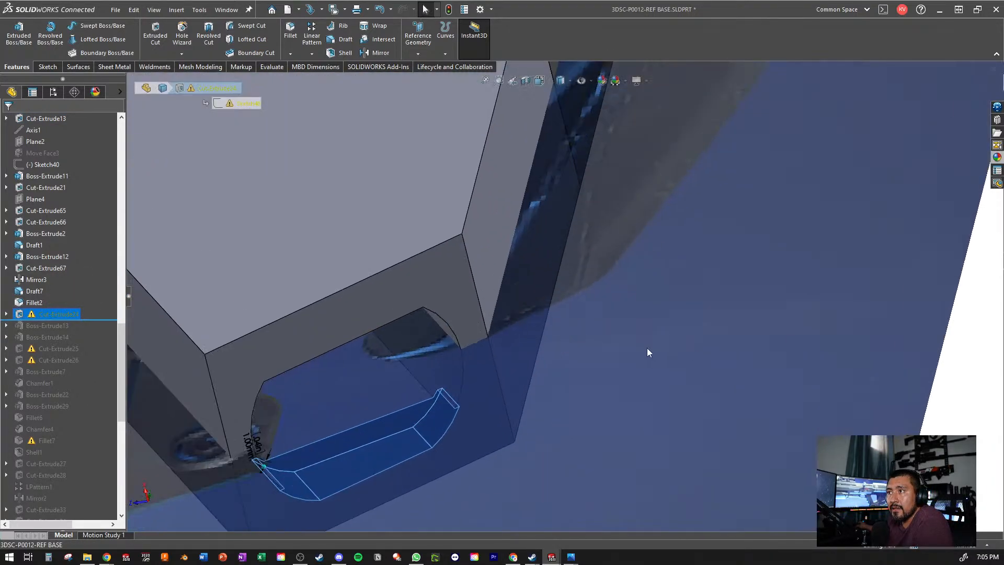
{"action": "middle_click_drag", "start_coordinate": [648, 348], "coordinate": [564, 358]}
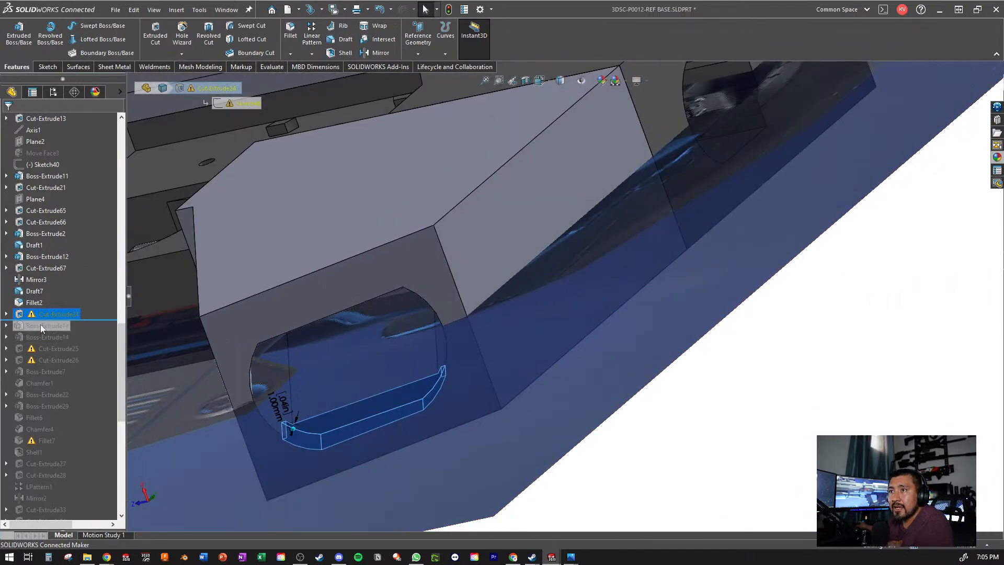
- Delete the Cut-Extrude24 feature while keeping its sketch and child features, continuing past the Sketch48 error
{"action": "right_click", "coordinate": [15, 314]}
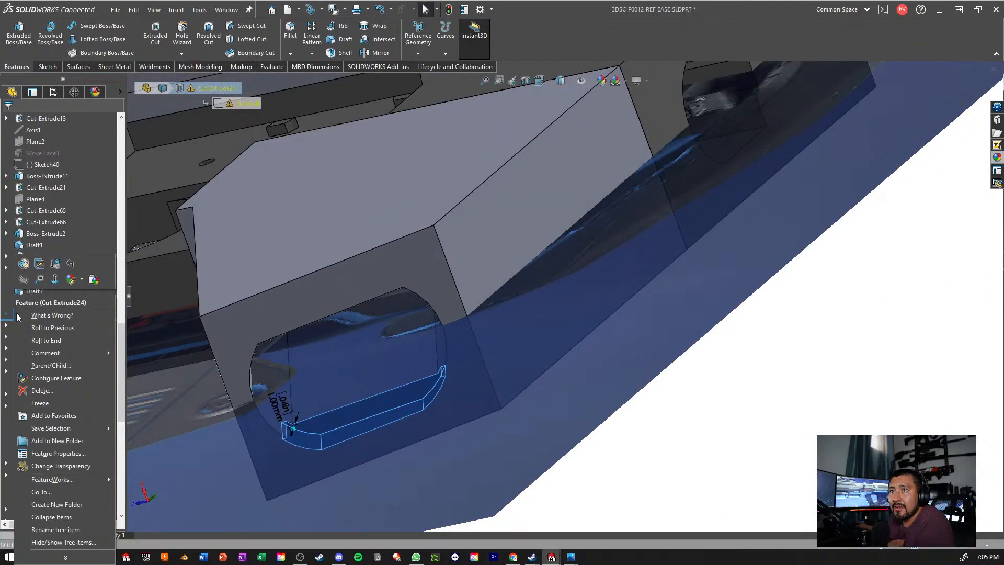
{"action": "left_click", "coordinate": [40, 391]}
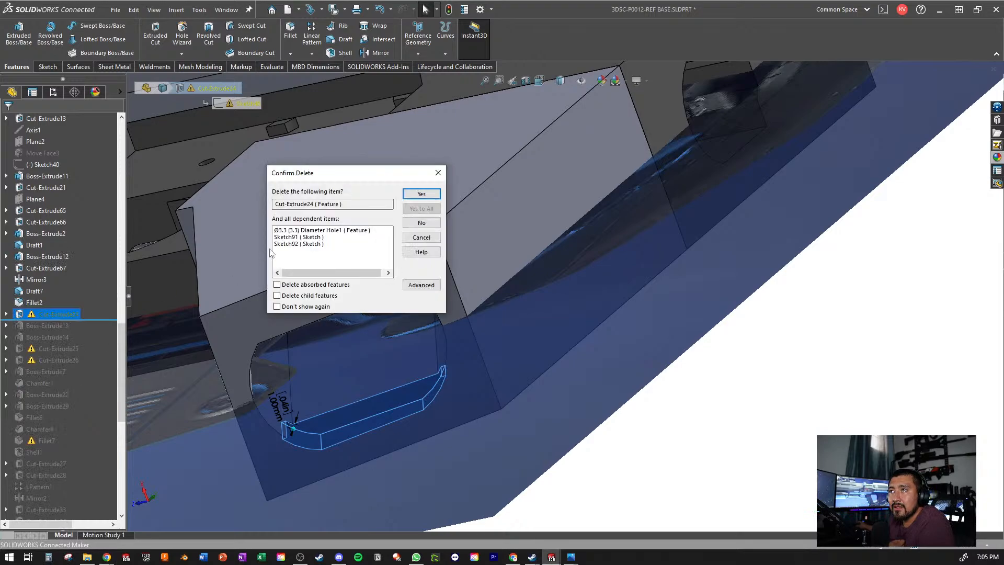
{"action": "left_click", "coordinate": [421, 285]}
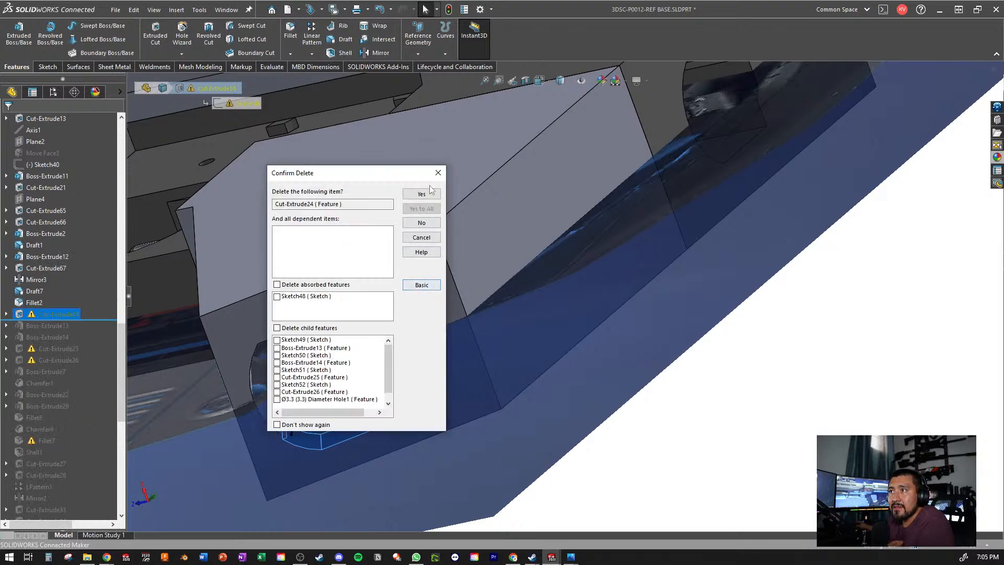
{"action": "left_click", "coordinate": [421, 194]}
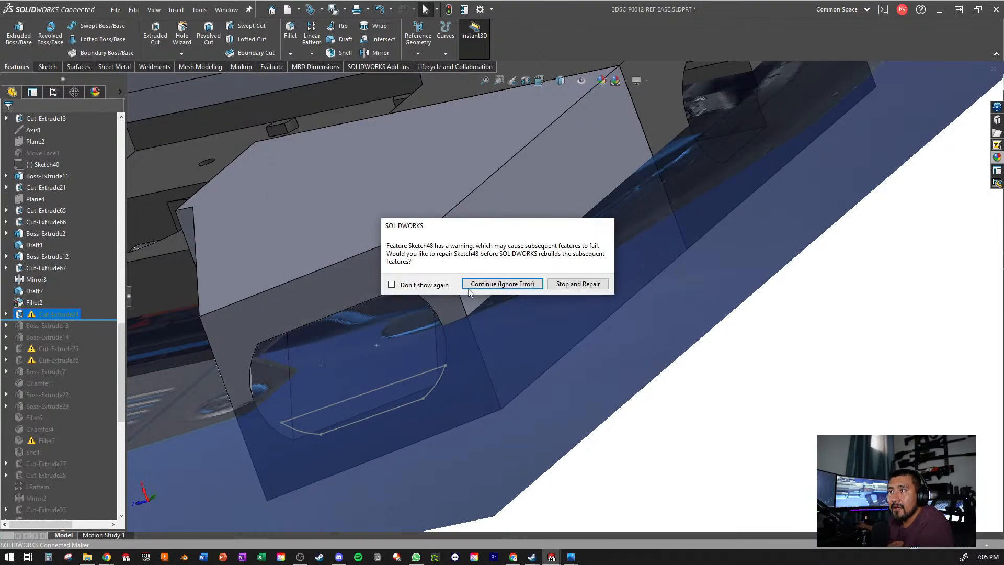
{"action": "left_click", "coordinate": [472, 290]}
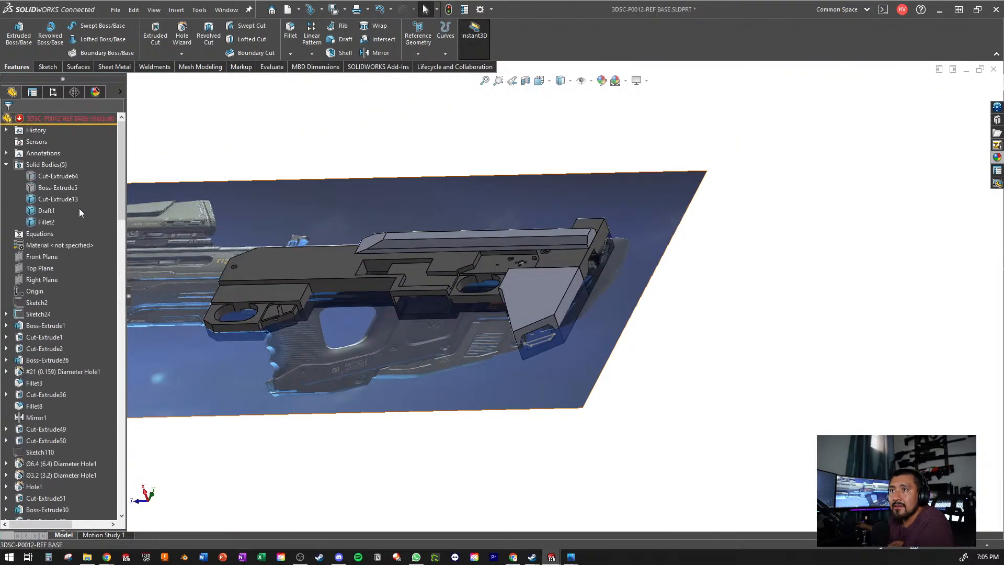
- Hide the rifle reference picture and show the hidden Cut-Extrude64 solid body
{"action": "right_click", "coordinate": [34, 313]}
{"action": "left_click", "coordinate": [41, 293]}
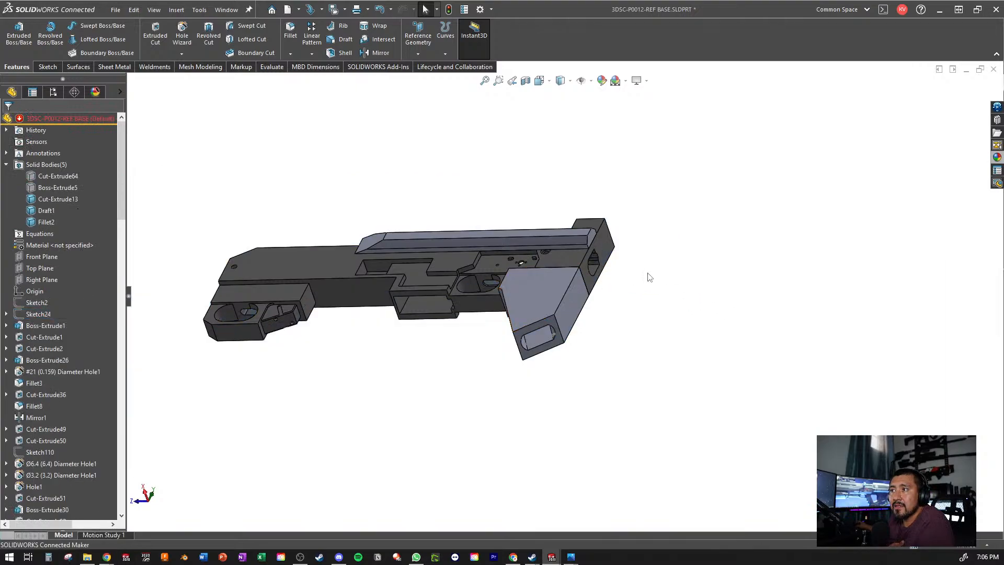
{"action": "left_click", "coordinate": [43, 187]}
{"action": "middle_click_drag", "start_coordinate": [209, 211], "coordinate": [228, 274]}
{"action": "left_click", "coordinate": [64, 179]}
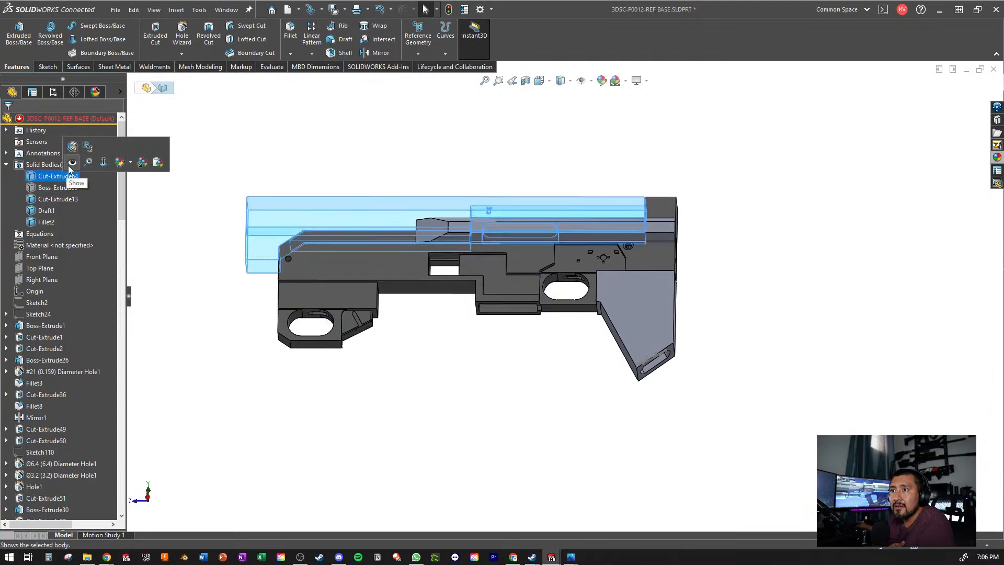
{"action": "middle_click_drag", "start_coordinate": [336, 143], "coordinate": [527, 247]}
{"action": "scroll", "coordinate": [527, 248], "scroll_direction": "down", "scroll_amount": 4}
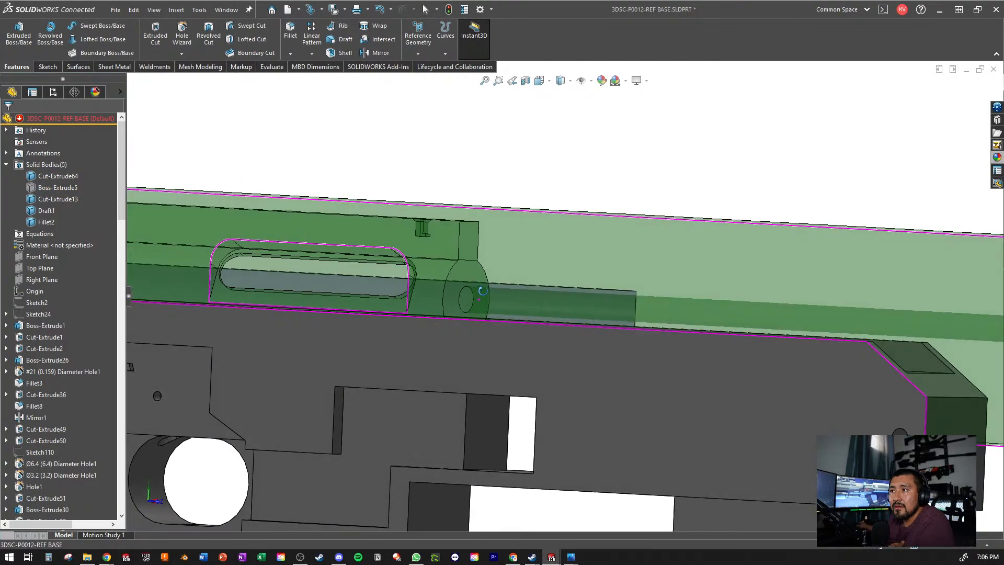
{"action": "scroll", "coordinate": [484, 325], "scroll_direction": "up", "scroll_amount": 4}
{"action": "scroll", "coordinate": [418, 275], "scroll_direction": "down", "scroll_amount": 3}
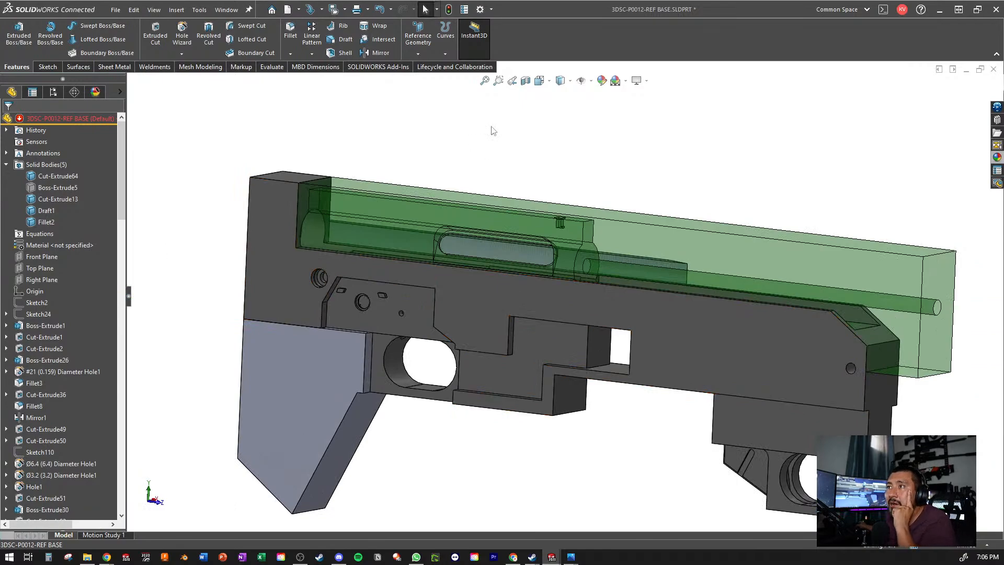
- Show the hidden Boss-Extrude5 solid body and save the part
{"action": "left_click", "coordinate": [60, 187]}
{"action": "left_click", "coordinate": [70, 171]}
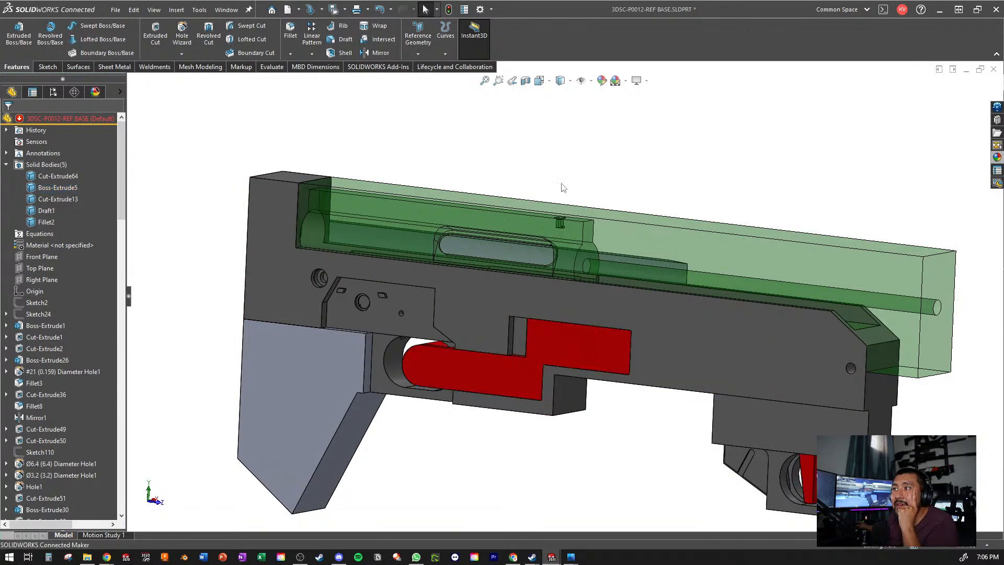
{"action": "scroll", "coordinate": [563, 187], "scroll_direction": "up", "scroll_amount": 4}
{"action": "middle_click_drag", "start_coordinate": [562, 187], "coordinate": [444, 279]}
{"action": "scroll", "coordinate": [524, 320], "scroll_direction": "down", "scroll_amount": 2}
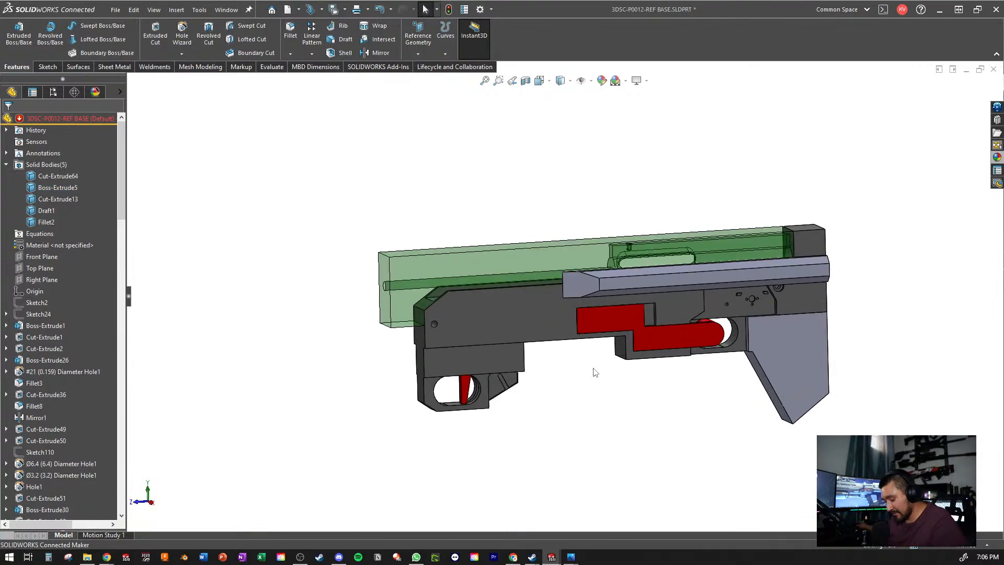
{"action": "key", "text": "ctrl+s"}
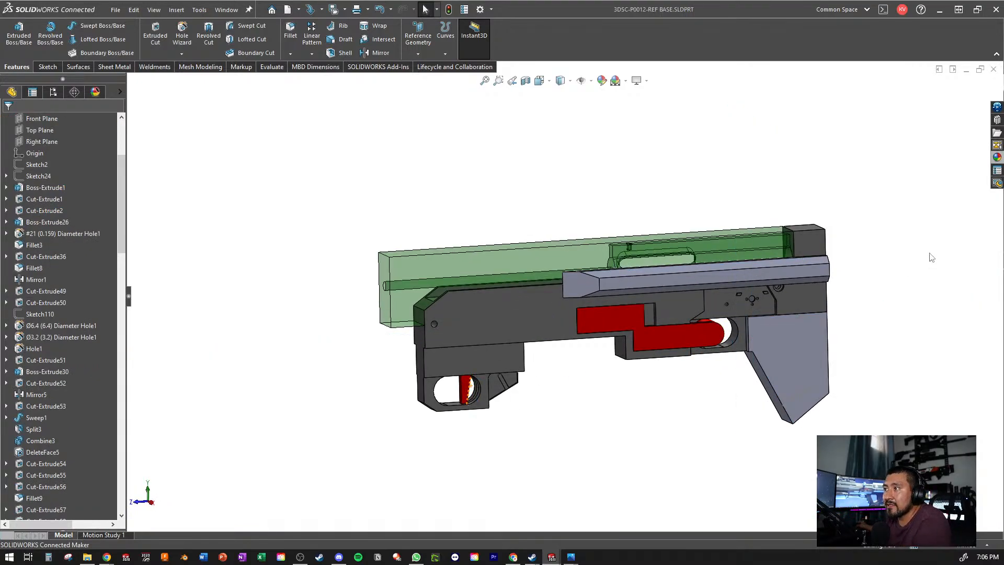
- Minimize the part, look at the 3DSC-P0010-ASSY AS R-99 SMG assembly, and minimize it too
{"action": "left_click", "coordinate": [966, 71]}
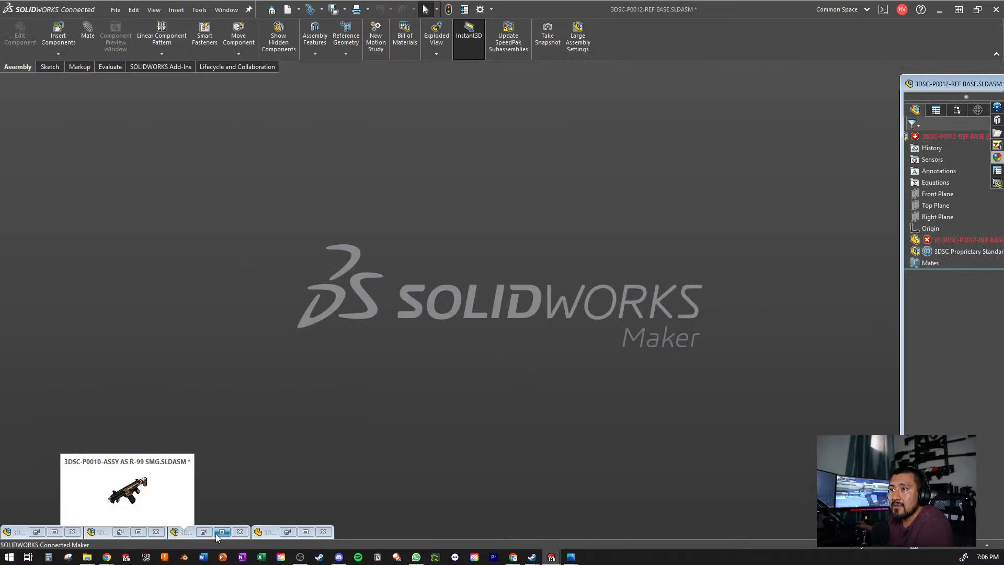
{"action": "left_click", "coordinate": [216, 533]}
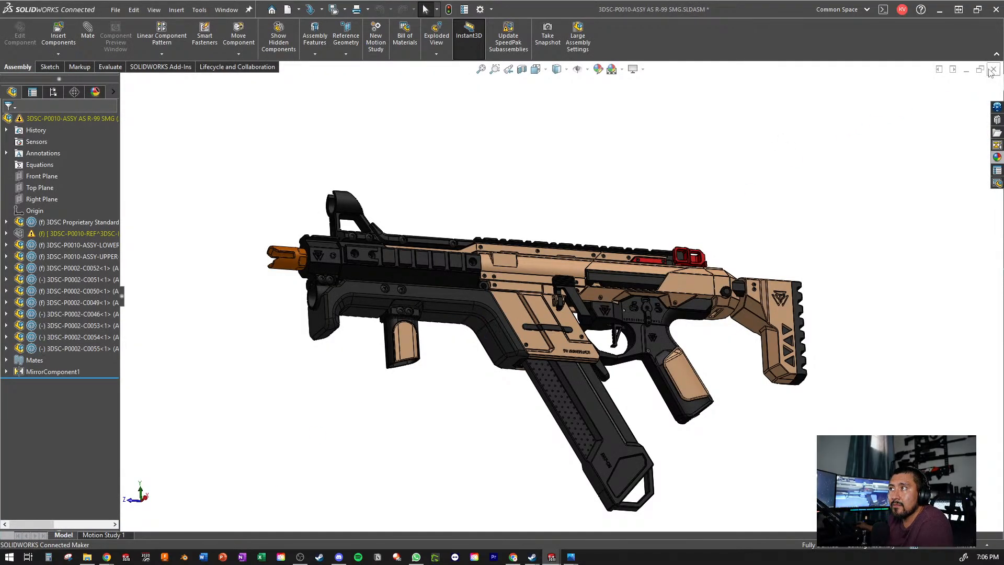
{"action": "left_click", "coordinate": [967, 71]}
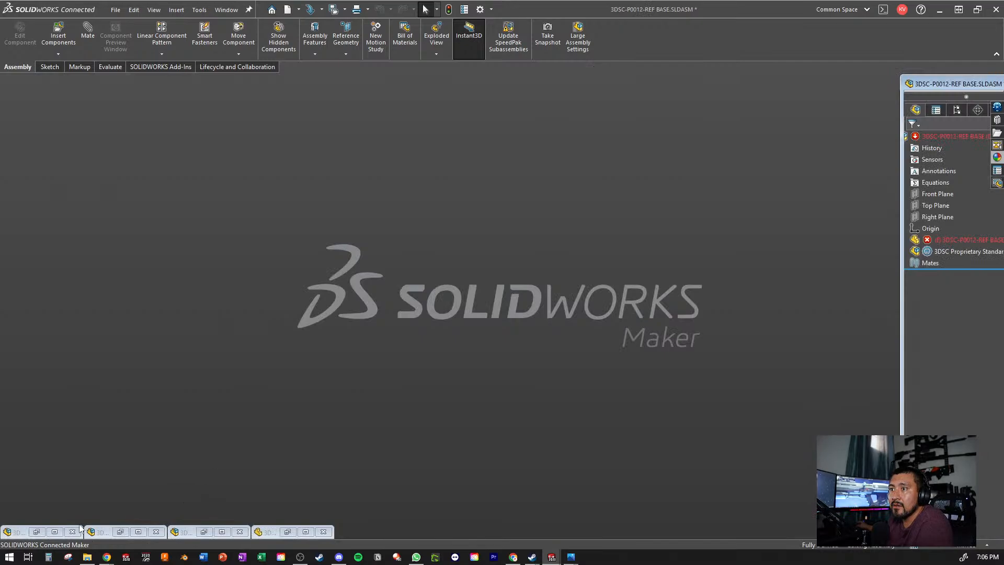
- Look over the 3DSC Proprietary Standards Receiver Set assembly and minimize its window
{"action": "left_click", "coordinate": [55, 532]}
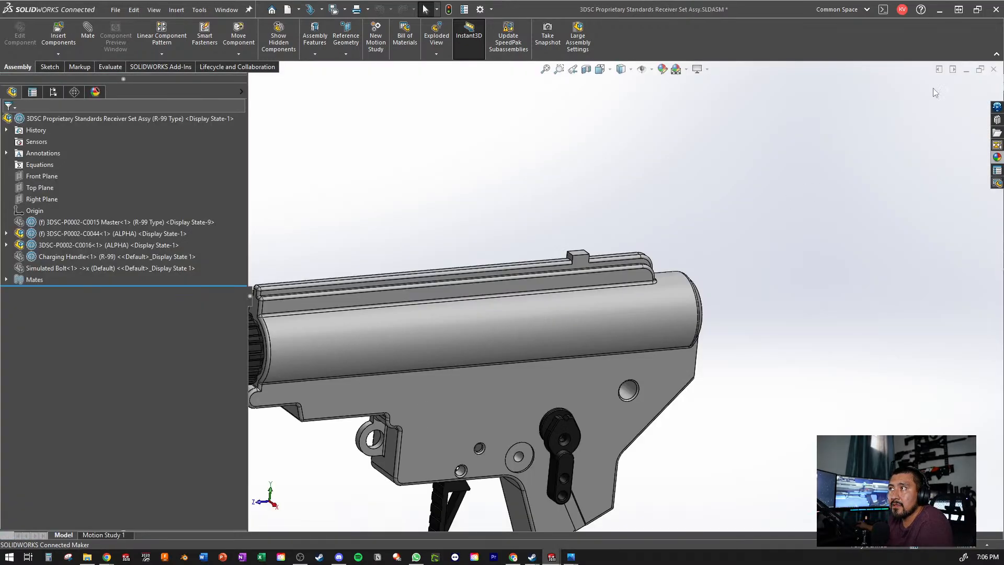
{"action": "scroll", "coordinate": [594, 327], "scroll_direction": "up", "scroll_amount": 5}
{"action": "scroll", "coordinate": [594, 327], "scroll_direction": "down", "scroll_amount": 3}
{"action": "scroll", "coordinate": [594, 327], "scroll_direction": "up", "scroll_amount": 3}
{"action": "scroll", "coordinate": [635, 316], "scroll_direction": "down", "scroll_amount": 3}
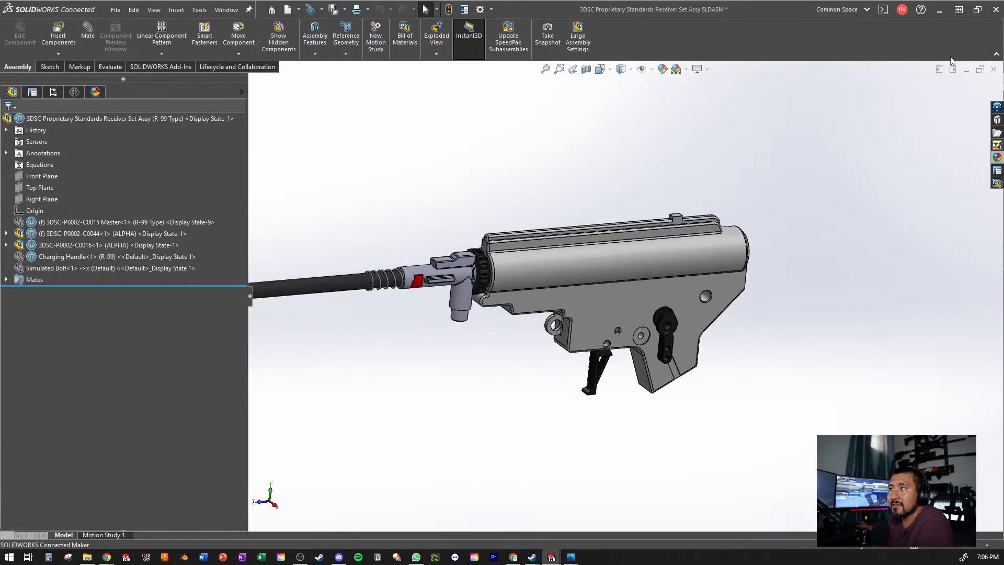
{"action": "left_click", "coordinate": [966, 71]}
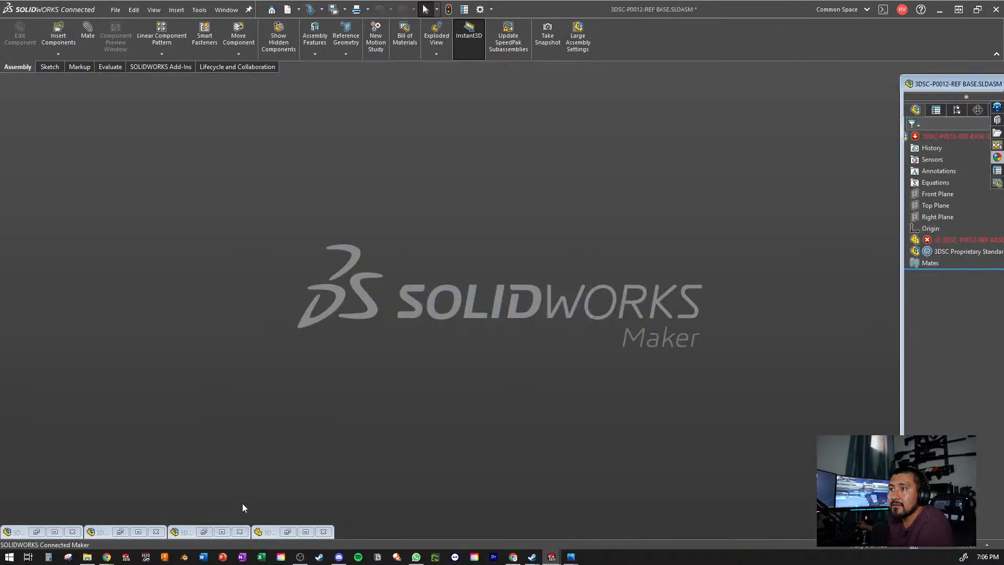
- Close the 3DSC-P0010-ASSY-LOWER assembly, saving all modified documents to this PC
{"action": "left_click", "coordinate": [135, 532]}
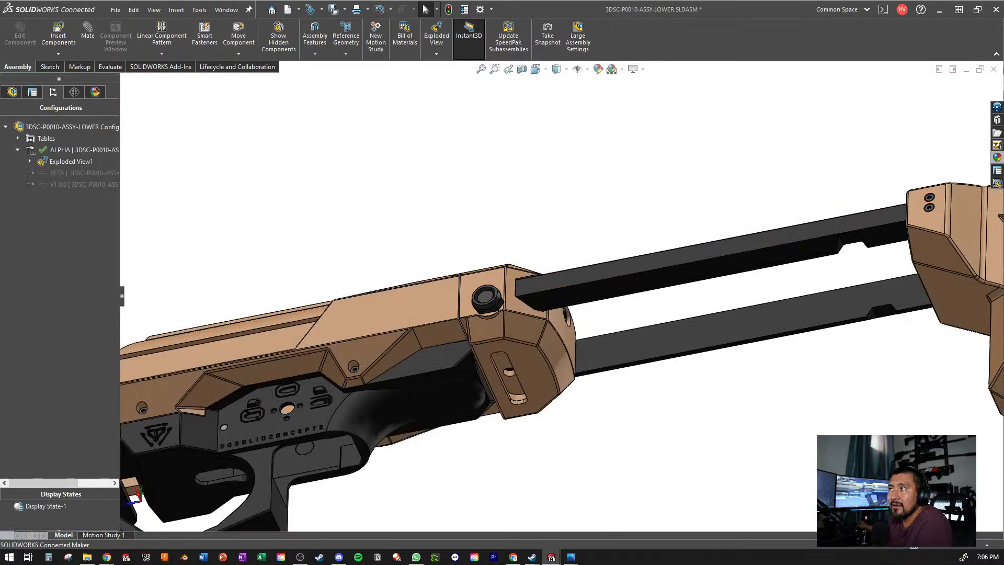
{"action": "left_click", "coordinate": [995, 68]}
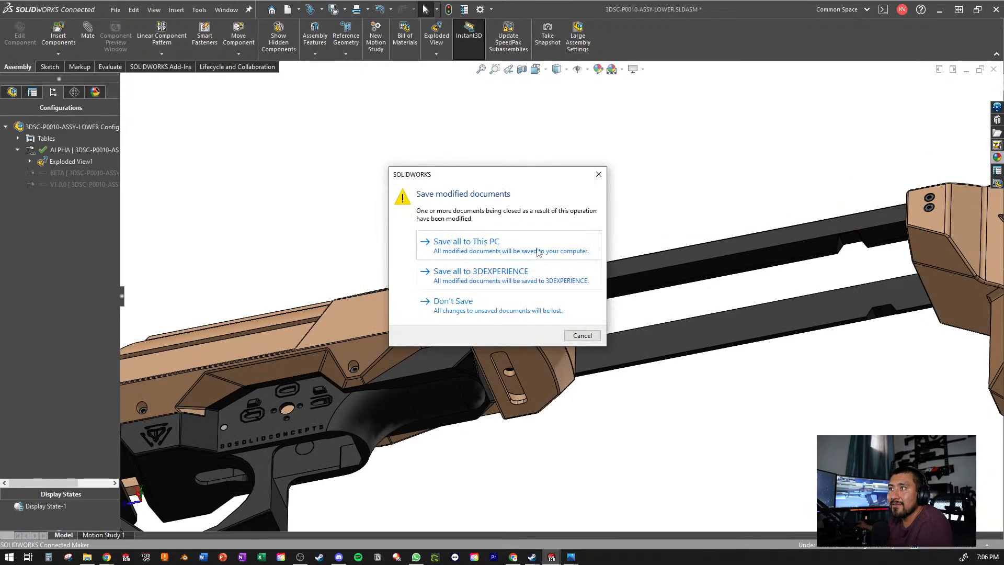
{"action": "left_click", "coordinate": [507, 249]}
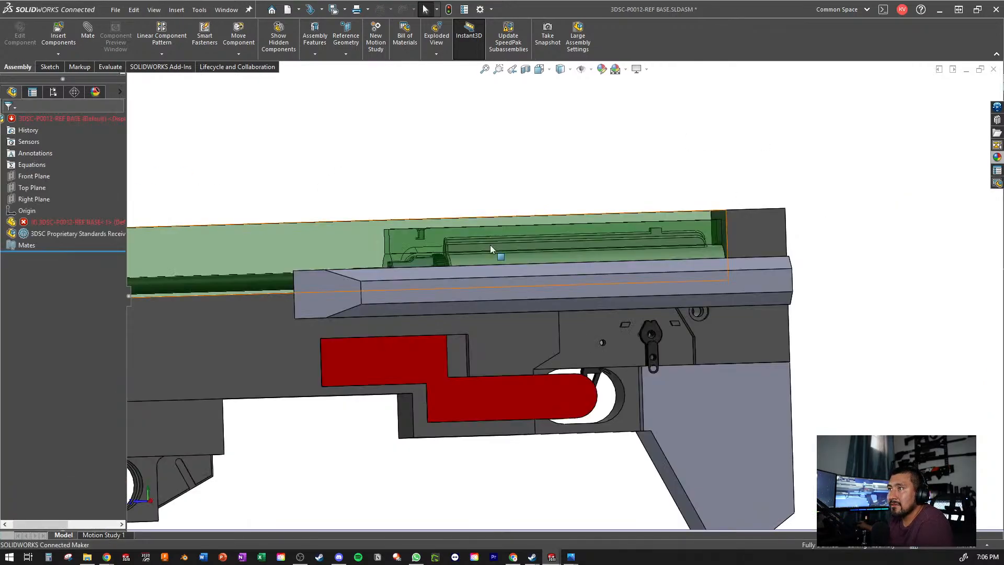
- Examine how the receiver set sits inside the REF BASE part in the 3DSC-P0012-REF BASE assembly
{"action": "scroll", "coordinate": [554, 178], "scroll_direction": "up", "scroll_amount": 3}
{"action": "middle_click_drag", "start_coordinate": [383, 315], "coordinate": [435, 381]}
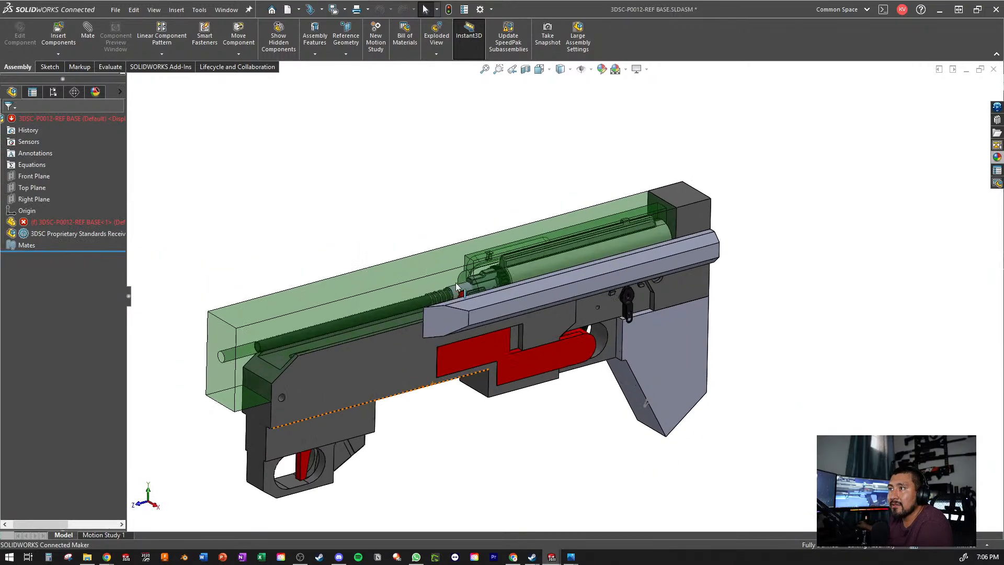
{"action": "scroll", "coordinate": [456, 283], "scroll_direction": "down", "scroll_amount": 3}
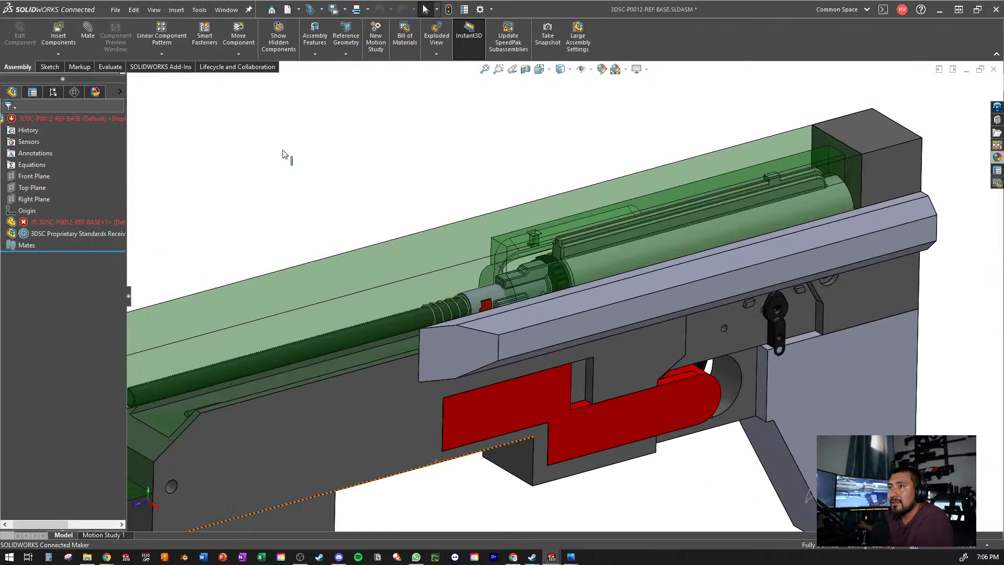
{"action": "left_click", "coordinate": [78, 223]}
{"action": "scroll", "coordinate": [303, 338], "scroll_direction": "up", "scroll_amount": 3}
{"action": "middle_click_drag", "start_coordinate": [304, 338], "coordinate": [293, 223]}
{"action": "left_click", "coordinate": [295, 226]}
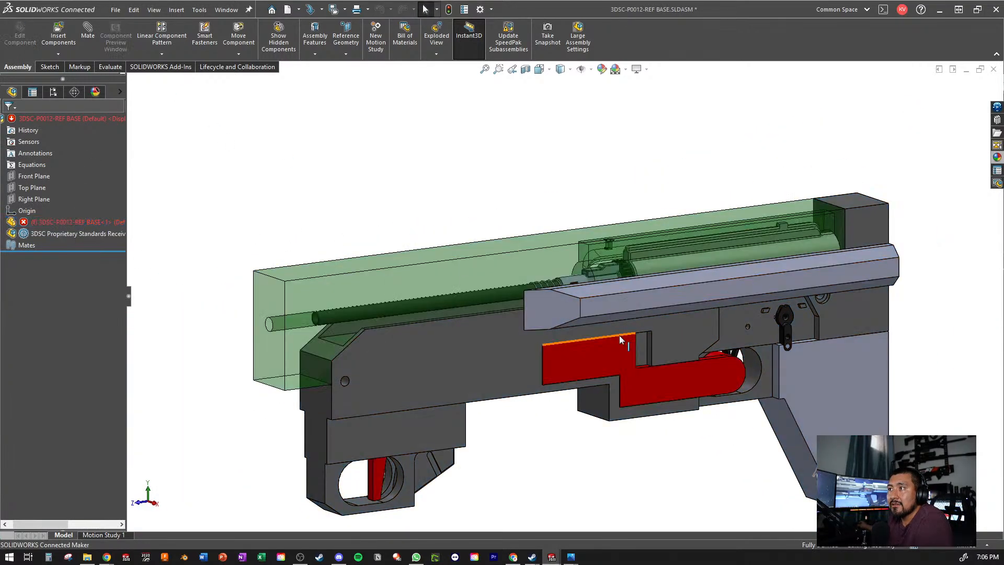
{"action": "scroll", "coordinate": [611, 329], "scroll_direction": "down", "scroll_amount": 5}
{"action": "scroll", "coordinate": [597, 321], "scroll_direction": "up", "scroll_amount": 6}
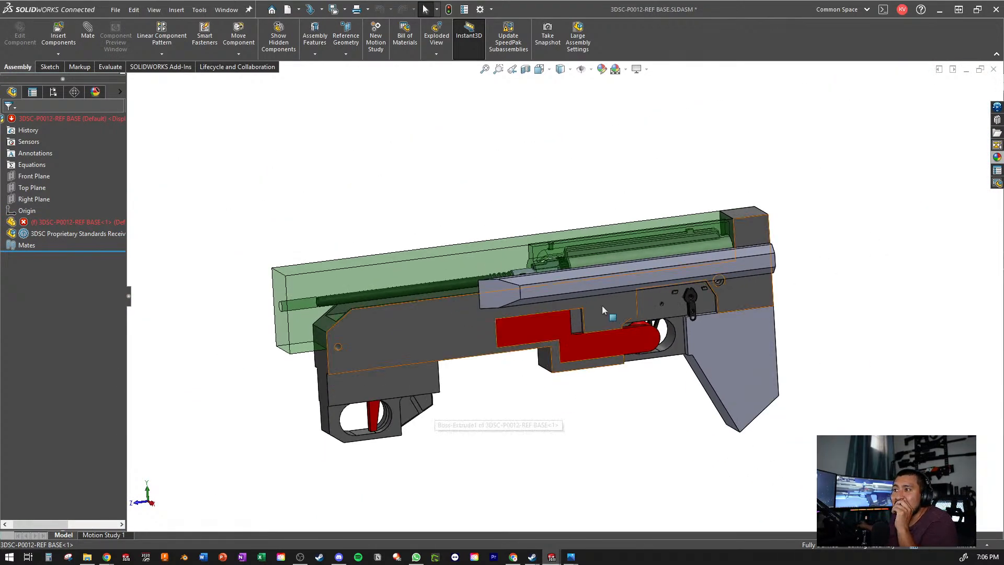
- Inspect the ejection port side of the transparent green upper body against the barrel and receiver inside it
{"action": "middle_click_drag", "start_coordinate": [602, 306], "coordinate": [533, 398]}
{"action": "scroll", "coordinate": [567, 265], "scroll_direction": "down", "scroll_amount": 5}
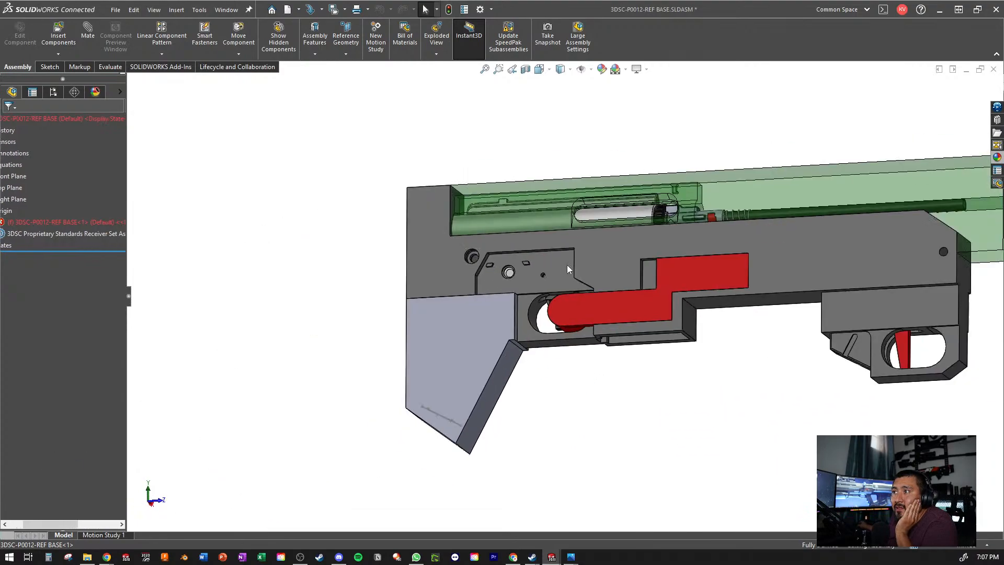
{"action": "scroll", "coordinate": [590, 241], "scroll_direction": "down", "scroll_amount": 3}
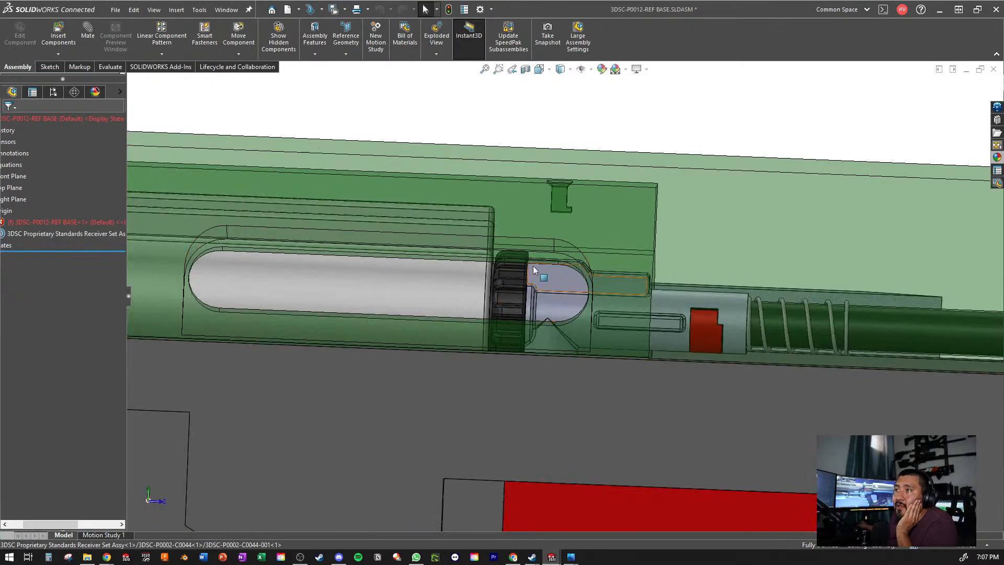
{"action": "scroll", "coordinate": [538, 282], "scroll_direction": "up", "scroll_amount": 3}
{"action": "scroll", "coordinate": [549, 309], "scroll_direction": "up", "scroll_amount": 4}
{"action": "scroll", "coordinate": [518, 329], "scroll_direction": "down", "scroll_amount": 4}
{"action": "scroll", "coordinate": [518, 325], "scroll_direction": "up", "scroll_amount": 1}
{"action": "middle_click_drag", "start_coordinate": [518, 324], "coordinate": [489, 220]}
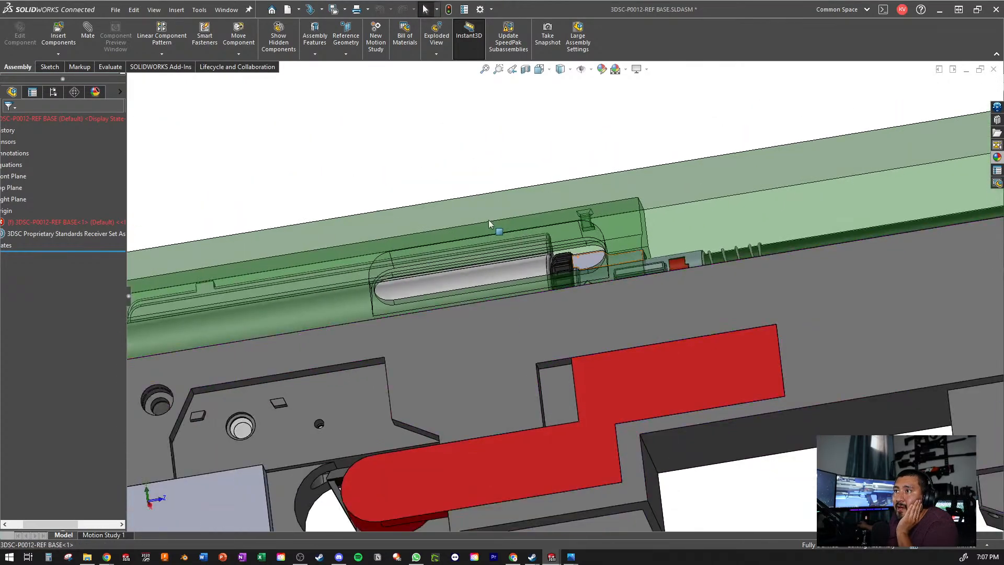
{"action": "scroll", "coordinate": [560, 257], "scroll_direction": "up", "scroll_amount": 3}
{"action": "middle_click_drag", "start_coordinate": [561, 257], "coordinate": [472, 274]}
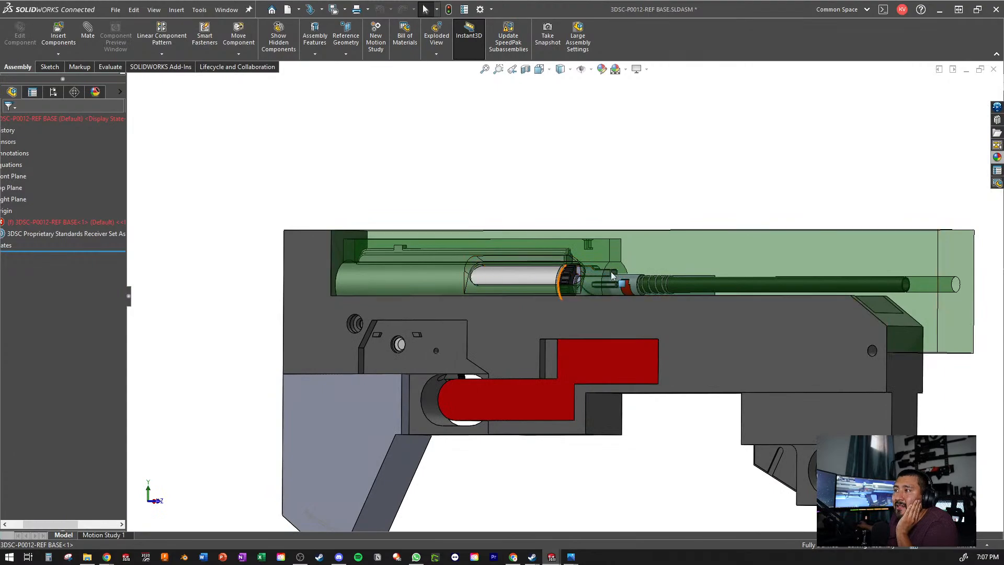
{"action": "scroll", "coordinate": [651, 308], "scroll_direction": "up", "scroll_amount": 1}
{"action": "middle_click_drag", "start_coordinate": [651, 309], "coordinate": [614, 335]}
{"action": "scroll", "coordinate": [638, 293], "scroll_direction": "down", "scroll_amount": 5}
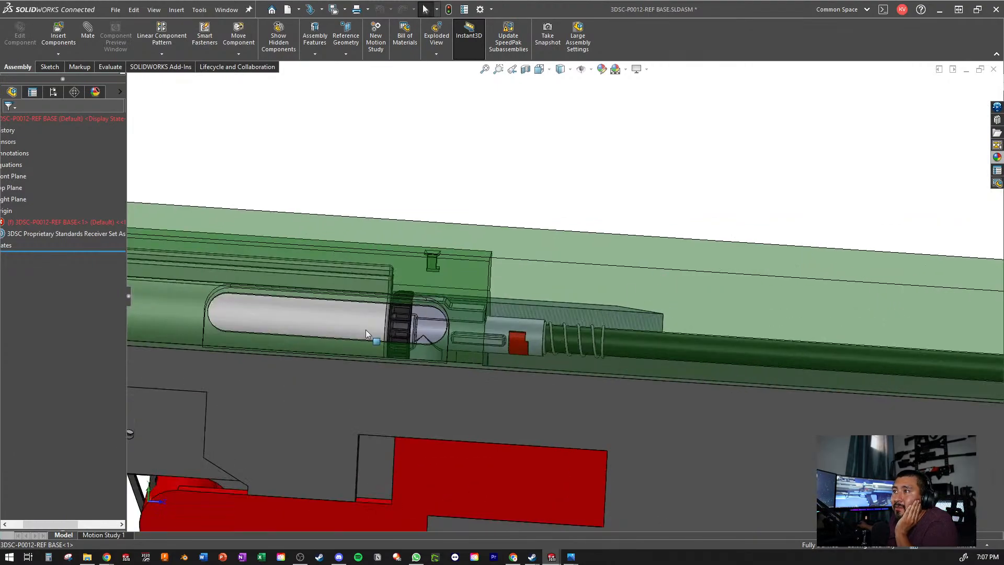
{"action": "scroll", "coordinate": [442, 307], "scroll_direction": "up", "scroll_amount": 3}
{"action": "middle_click_drag", "start_coordinate": [442, 306], "coordinate": [431, 254]}
{"action": "scroll", "coordinate": [456, 271], "scroll_direction": "up", "scroll_amount": 1}
{"action": "scroll", "coordinate": [425, 341], "scroll_direction": "down", "scroll_amount": 1}
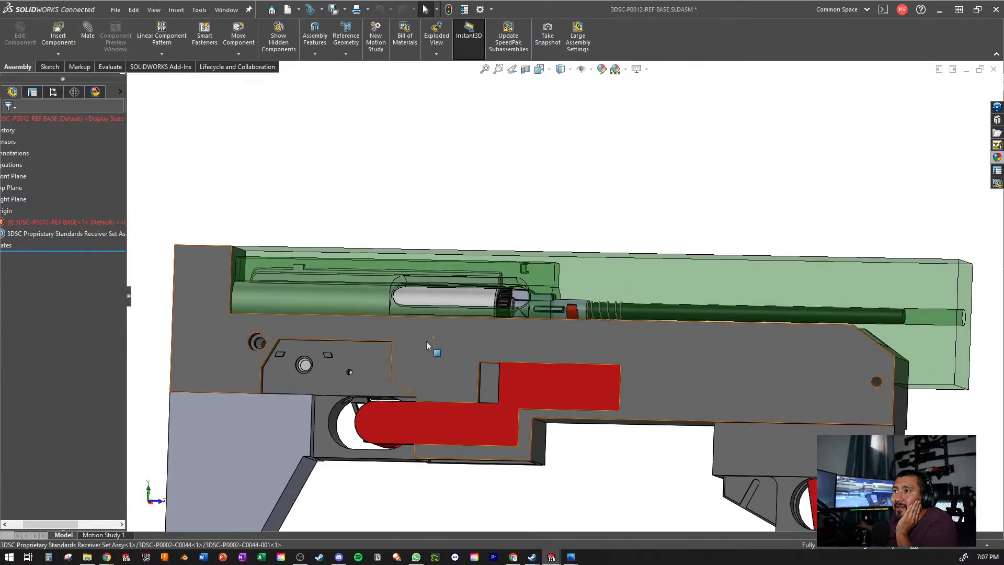
- Open the 3DSC-P0012-REF BASE part in its own window from the assembly
{"action": "left_click", "coordinate": [665, 280]}
{"action": "left_click", "coordinate": [689, 211]}
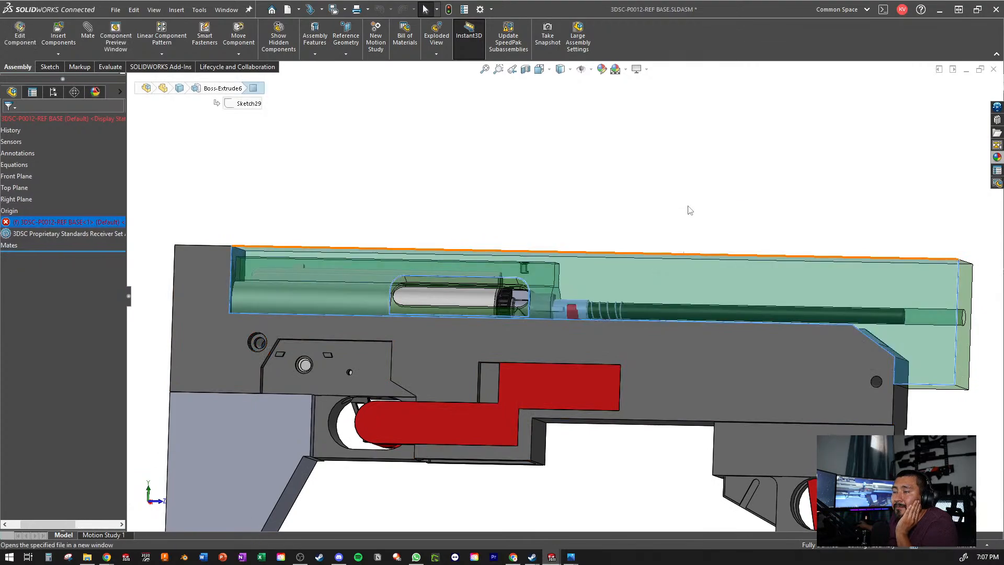
{"action": "scroll", "coordinate": [69, 243], "scroll_direction": "down", "scroll_amount": 15}
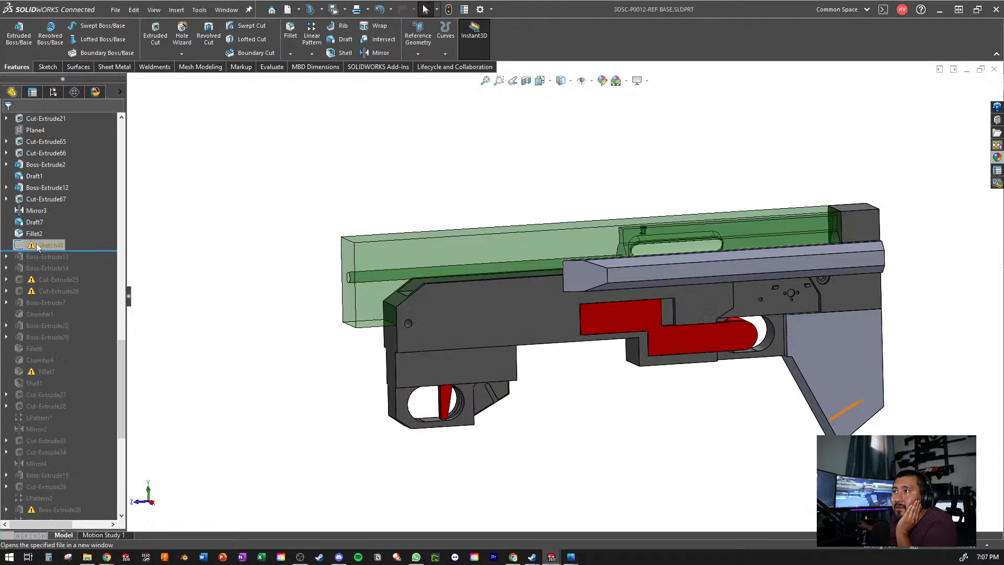
- Delete the faulty Sketch48 below Fillet2 in the part's feature history
{"action": "right_click", "coordinate": [36, 244]}
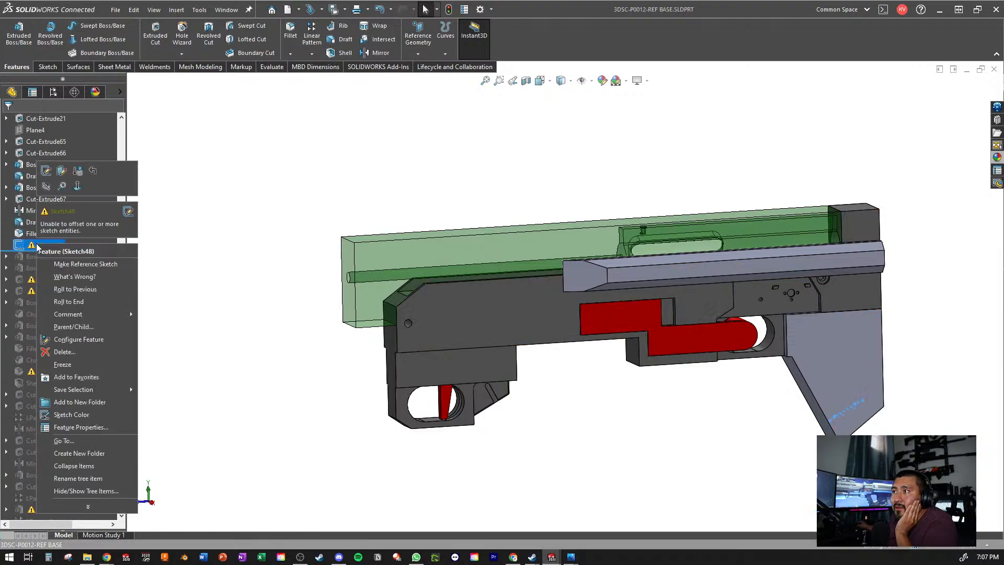
{"action": "left_click", "coordinate": [64, 351]}
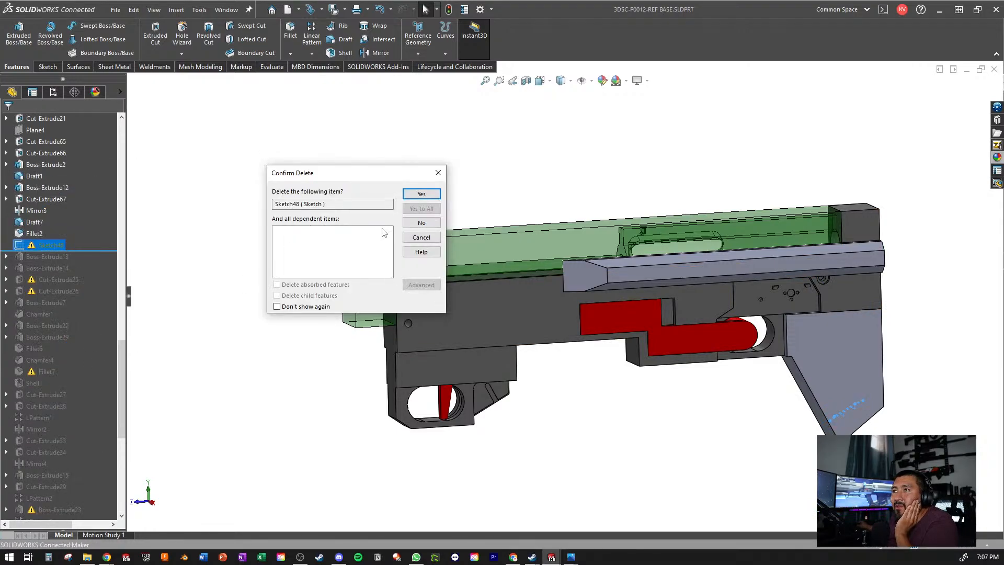
{"action": "left_click", "coordinate": [424, 196]}
- Roll the feature history forward past Boss-Extrude13 and delete that feature together with its leftover Sketch49
{"action": "scroll", "coordinate": [679, 206], "scroll_direction": "down", "scroll_amount": 3}
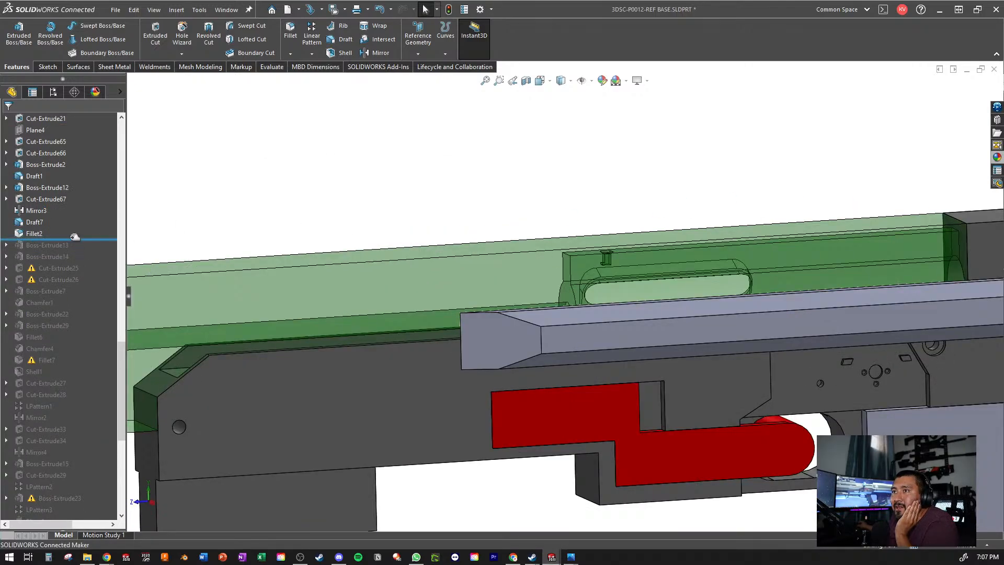
{"action": "left_click_drag", "start_coordinate": [76, 239], "coordinate": [49, 254]}
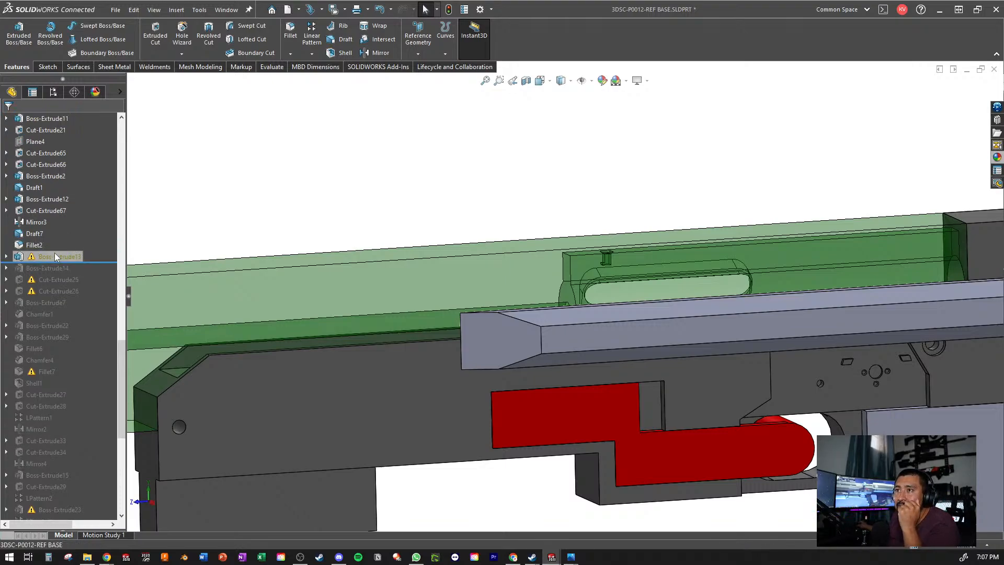
{"action": "left_click", "coordinate": [54, 254]}
{"action": "scroll", "coordinate": [668, 370], "scroll_direction": "up", "scroll_amount": 5}
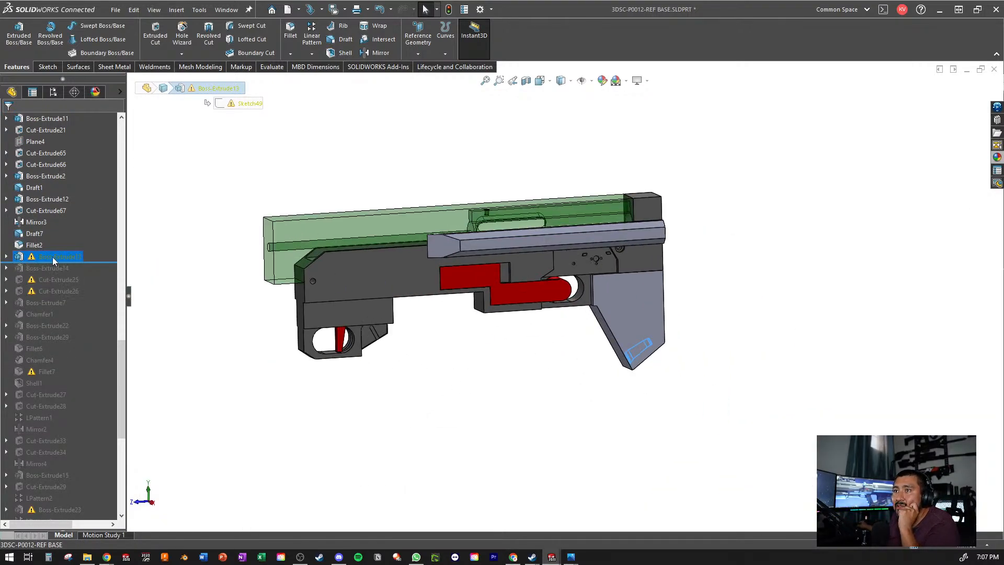
{"action": "right_click", "coordinate": [52, 250]}
{"action": "left_click", "coordinate": [79, 347]}
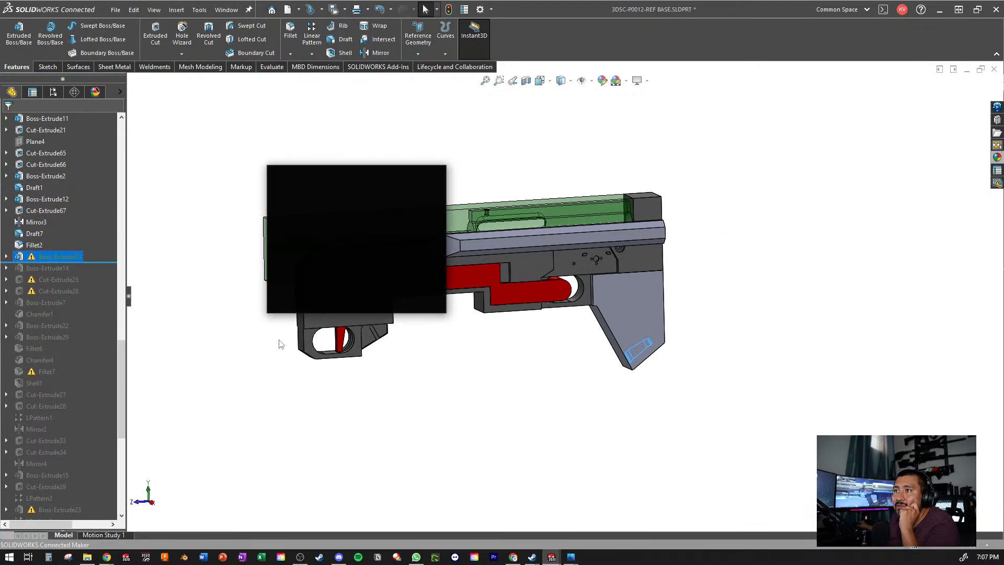
{"action": "left_click", "coordinate": [423, 194]}
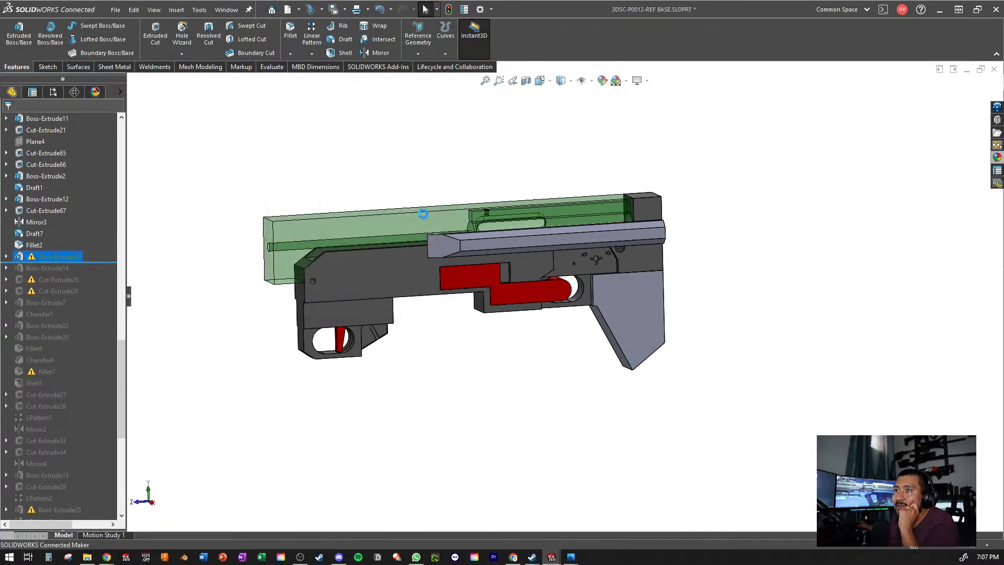
{"action": "right_click", "coordinate": [54, 244]}
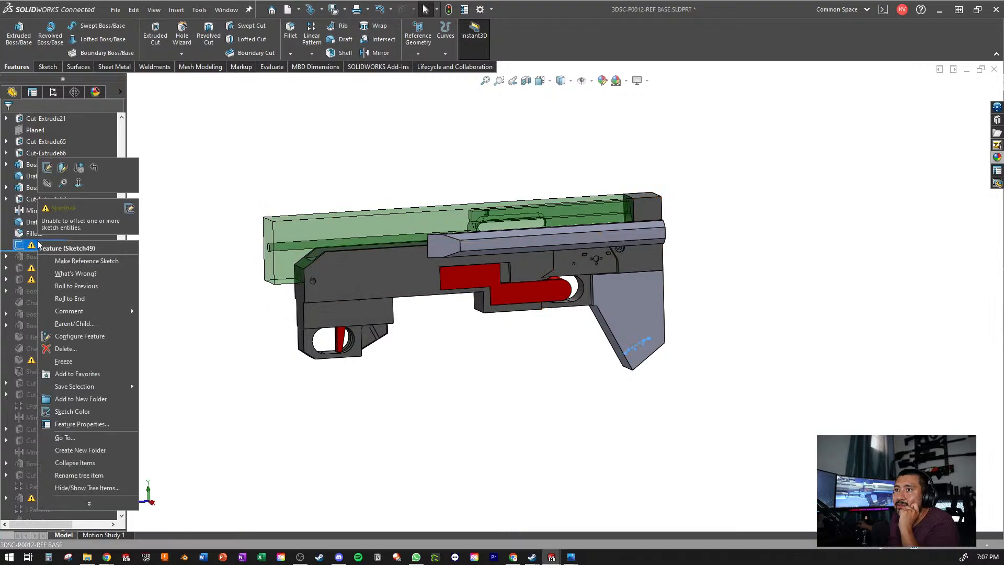
{"action": "left_click", "coordinate": [67, 349]}
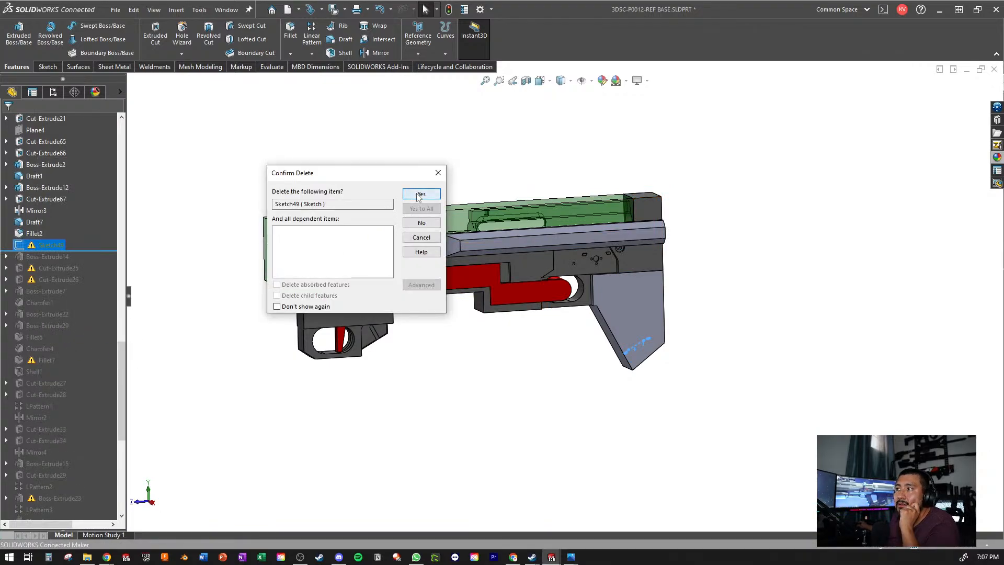
{"action": "left_click", "coordinate": [419, 195]}
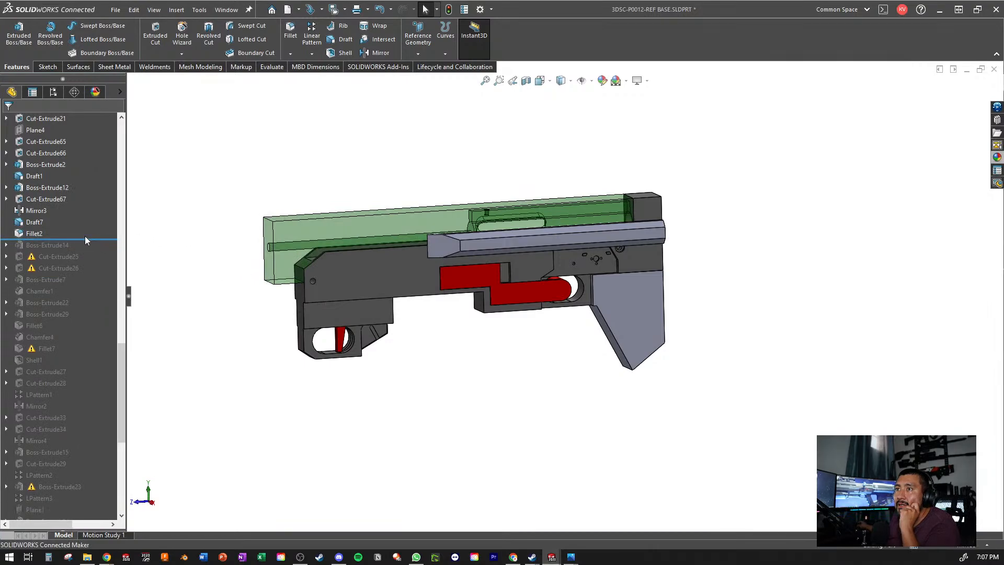
- Roll the history forward past Boss-Extrude14, check it at the stock's opening, and delete it together with its Sketch50
{"action": "left_click_drag", "start_coordinate": [74, 241], "coordinate": [57, 254]}
{"action": "left_click_drag", "start_coordinate": [52, 255], "coordinate": [54, 257]}
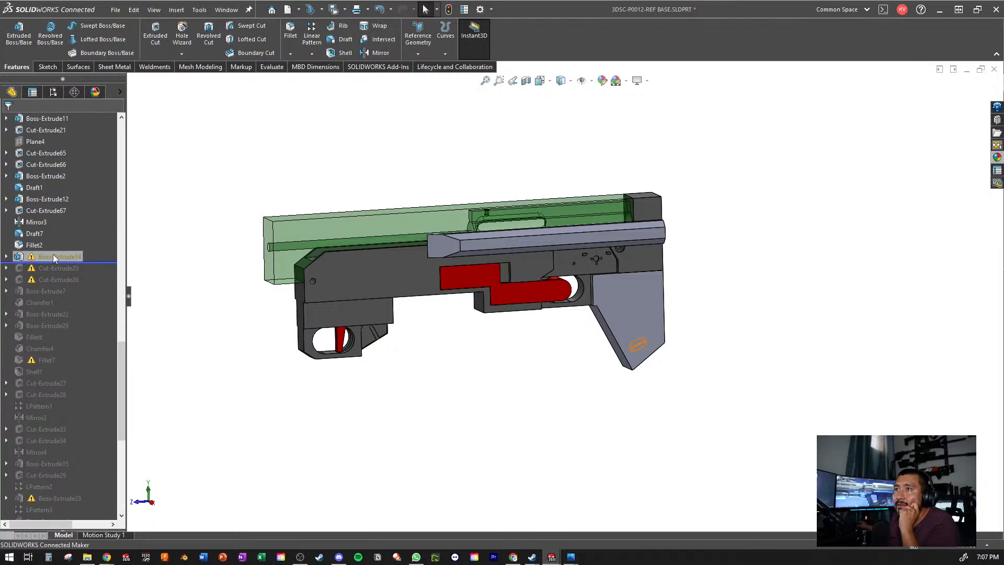
{"action": "left_click", "coordinate": [26, 258]}
{"action": "middle_click_drag", "start_coordinate": [366, 282], "coordinate": [365, 246]}
{"action": "scroll", "coordinate": [658, 273], "scroll_direction": "down", "scroll_amount": 6}
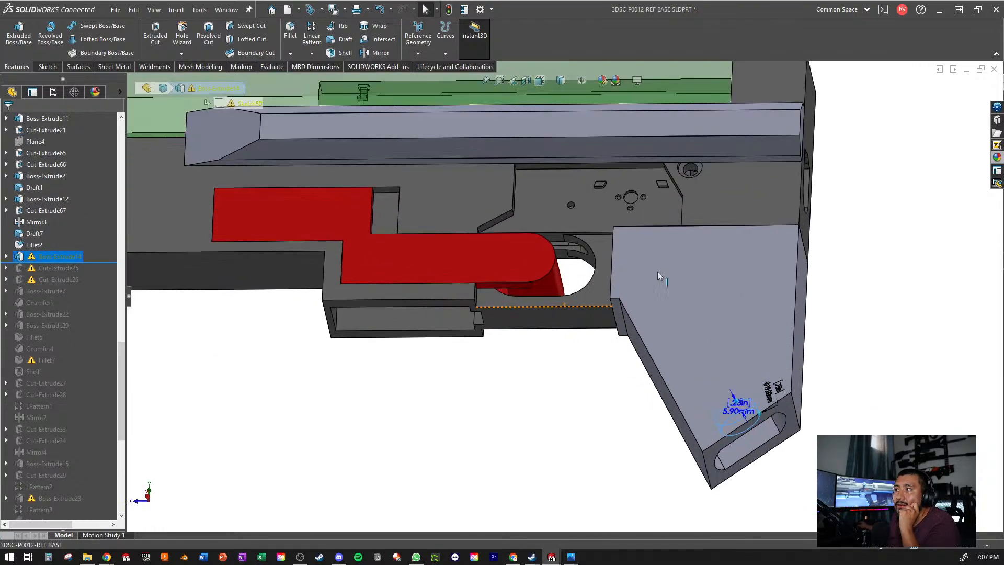
{"action": "middle_click_drag", "start_coordinate": [724, 332], "coordinate": [691, 231]}
{"action": "scroll", "coordinate": [691, 231], "scroll_direction": "up", "scroll_amount": 1}
{"action": "right_click", "coordinate": [51, 258]}
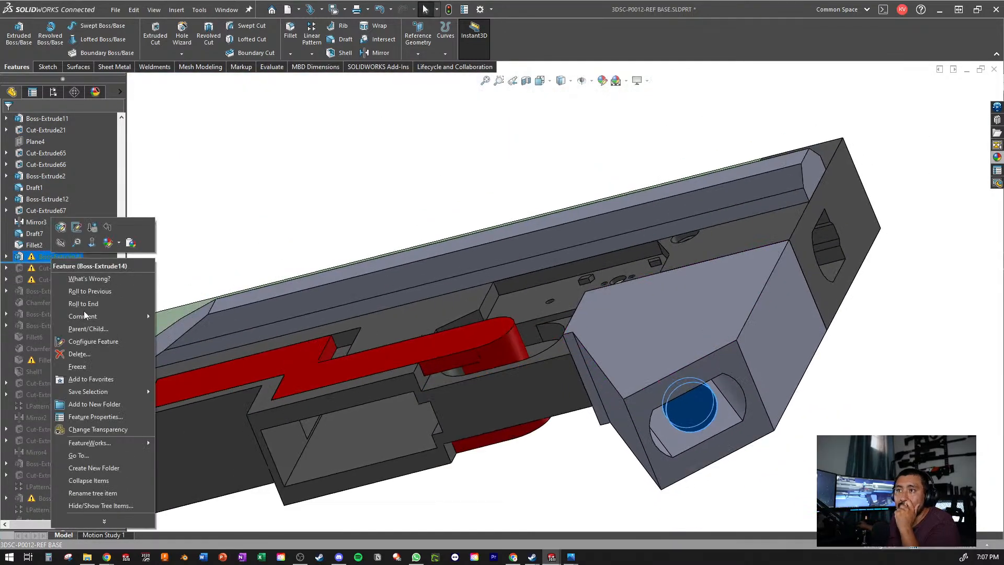
{"action": "left_click", "coordinate": [98, 358]}
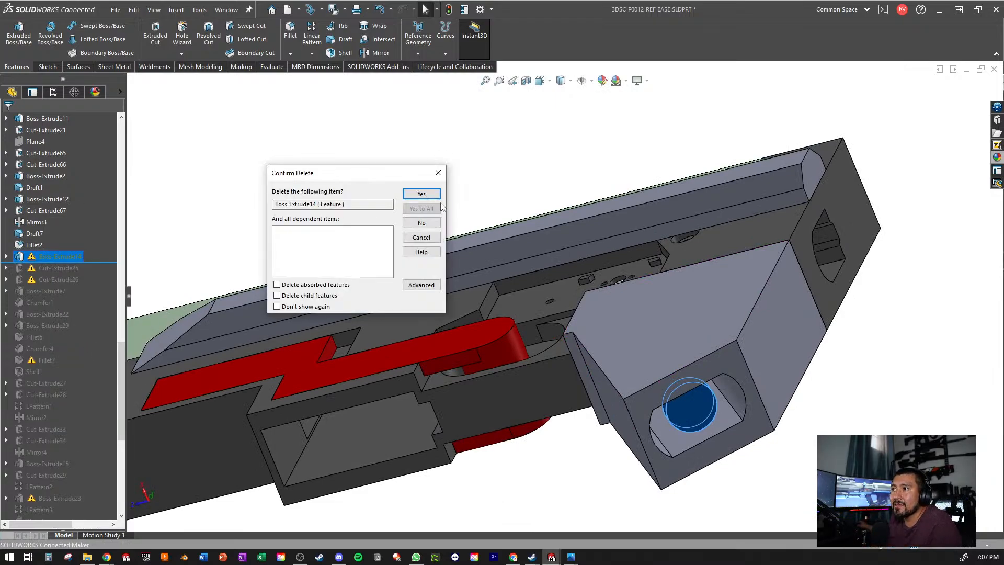
{"action": "left_click", "coordinate": [414, 195]}
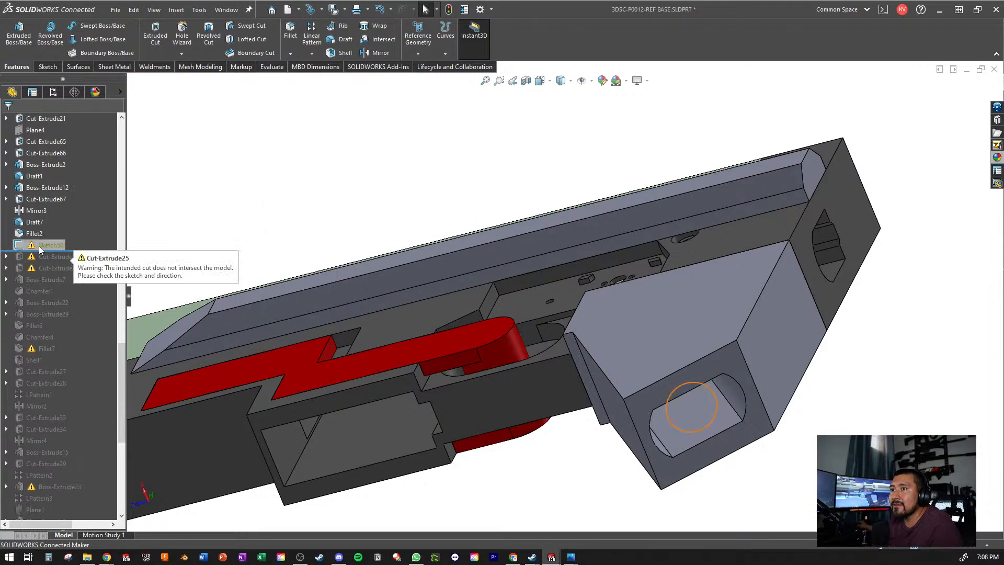
{"action": "right_click", "coordinate": [39, 245]}
{"action": "left_click", "coordinate": [68, 355]}
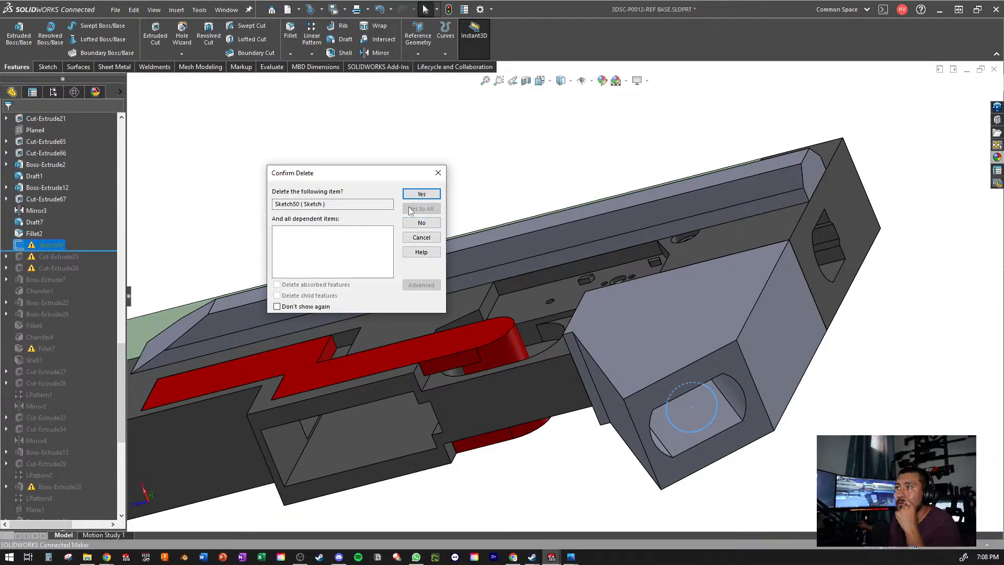
{"action": "left_click", "coordinate": [411, 194]}
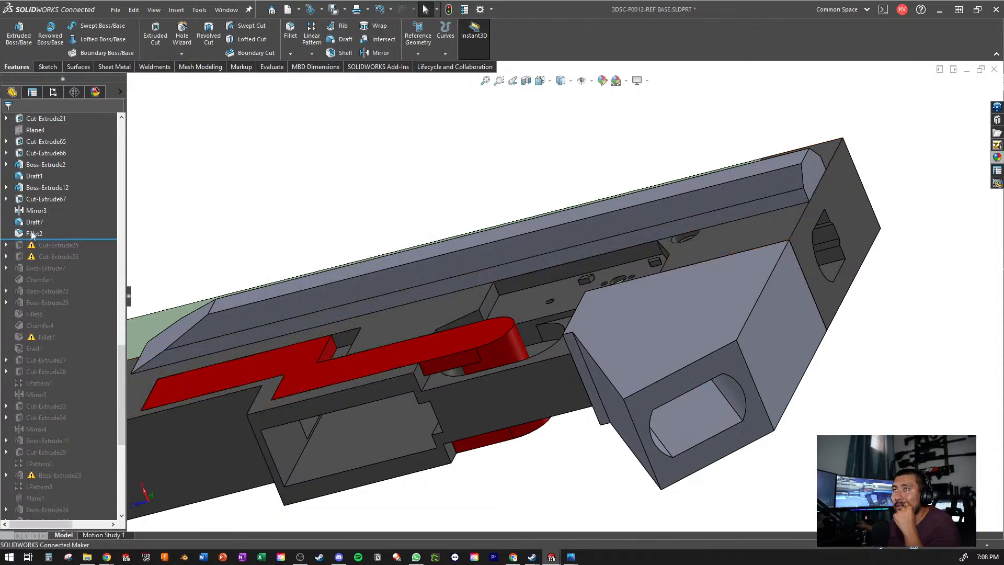
- Roll the history forward past Cut-Extrude25 and delete it with its Sketch51, keeping the dependent Cut-Extrude26
{"action": "left_click", "coordinate": [93, 238]}
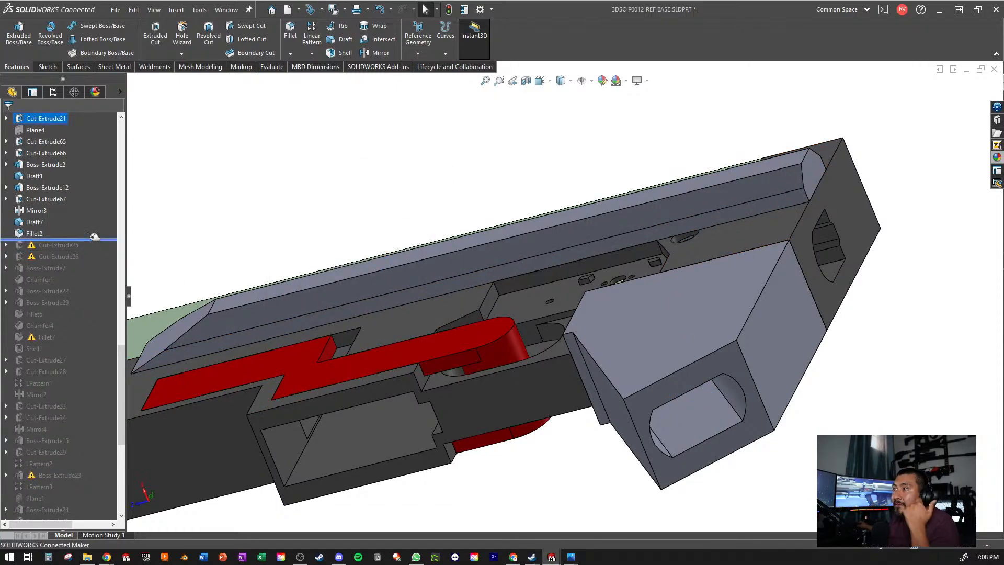
{"action": "left_click_drag", "start_coordinate": [94, 237], "coordinate": [103, 256]}
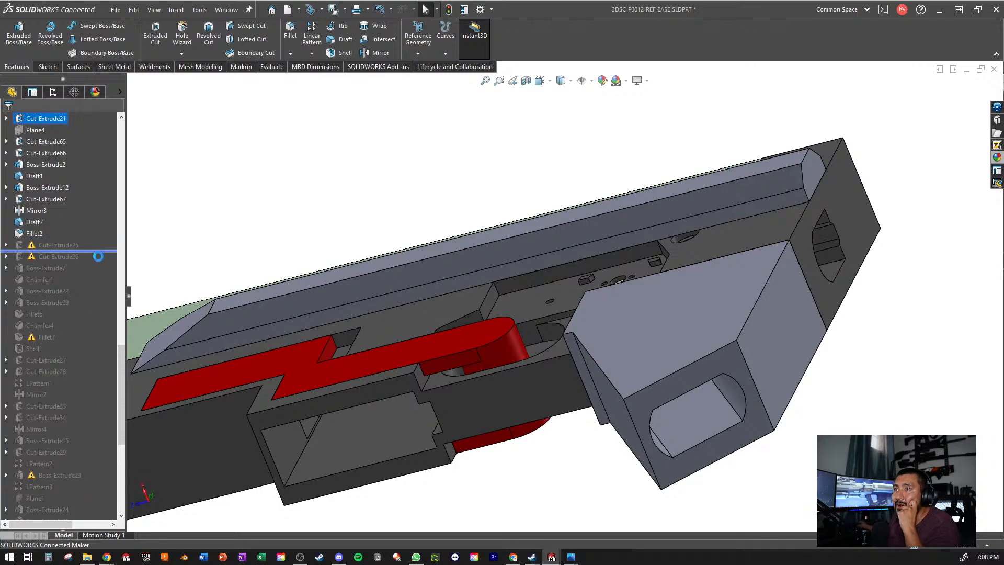
{"action": "left_click", "coordinate": [58, 245]}
{"action": "scroll", "coordinate": [601, 262], "scroll_direction": "up", "scroll_amount": 3}
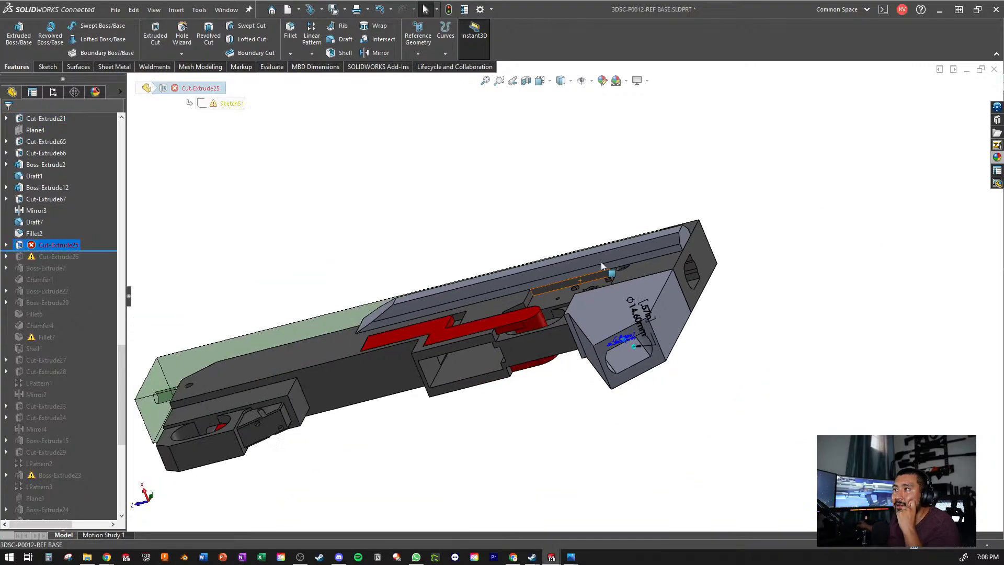
{"action": "scroll", "coordinate": [672, 316], "scroll_direction": "down", "scroll_amount": 6}
{"action": "right_click", "coordinate": [51, 243]}
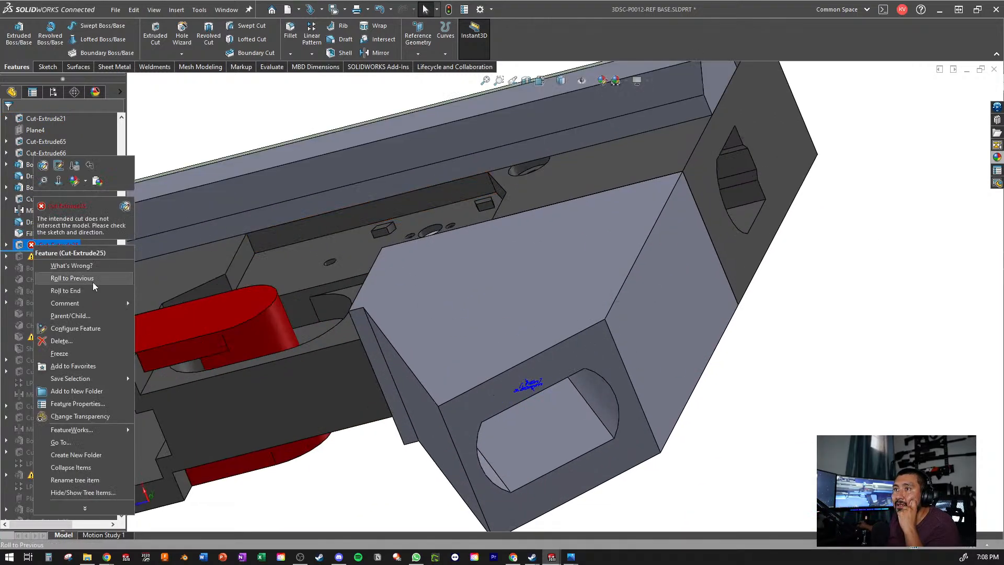
{"action": "left_click", "coordinate": [45, 342]}
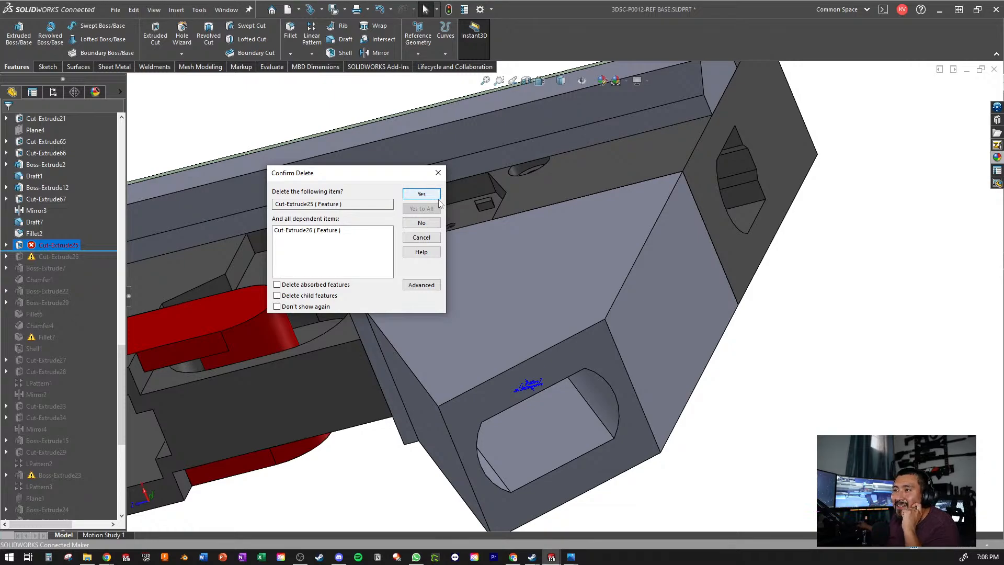
{"action": "left_click", "coordinate": [421, 285]}
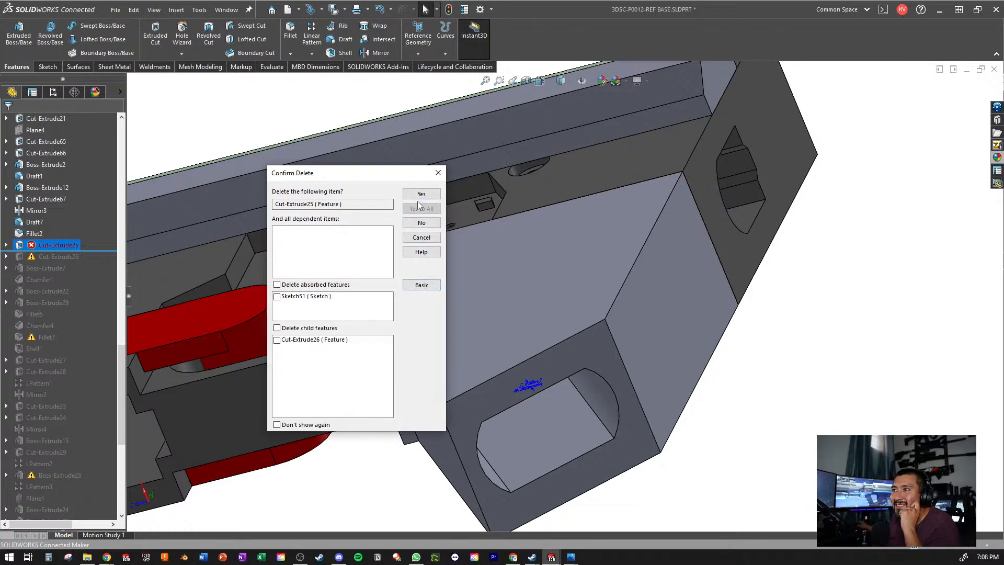
{"action": "left_click", "coordinate": [417, 195]}
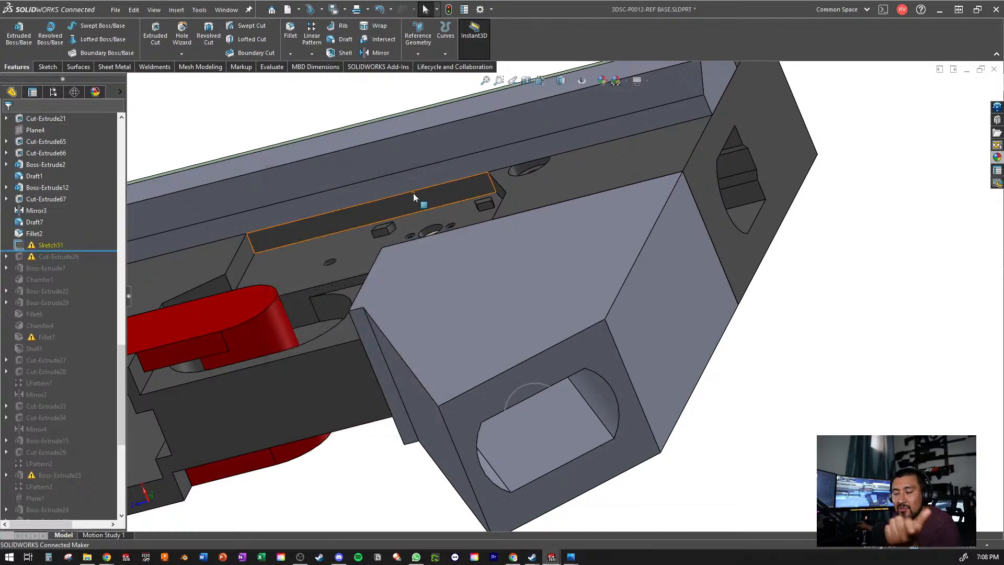
{"action": "right_click", "coordinate": [47, 246]}
{"action": "left_click", "coordinate": [93, 352]}
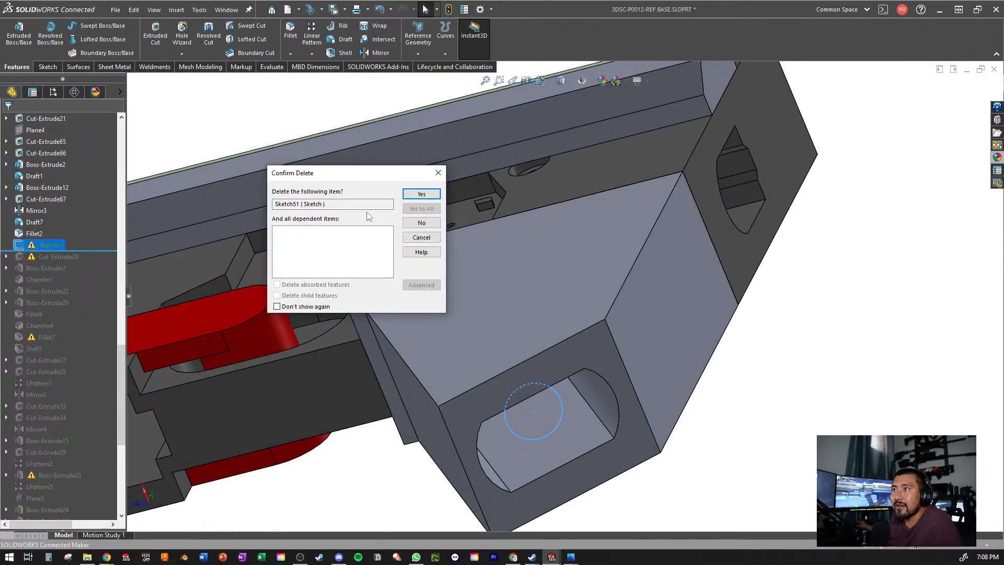
{"action": "left_click", "coordinate": [416, 195]}
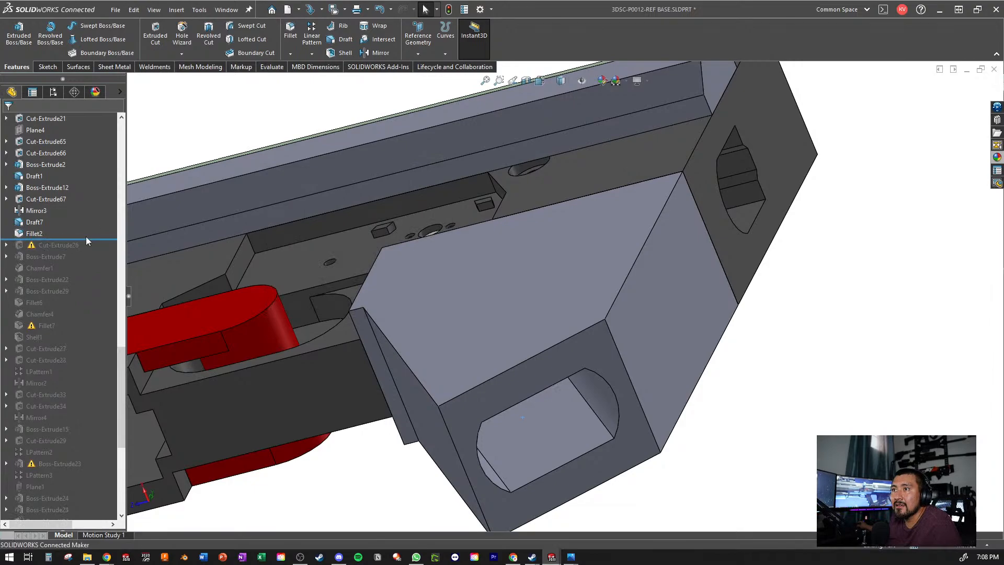
- Roll the history forward past Cut-Extrude26 and delete that cut without its sketch
{"action": "left_click_drag", "start_coordinate": [76, 240], "coordinate": [78, 251]}
{"action": "right_click", "coordinate": [52, 243]}
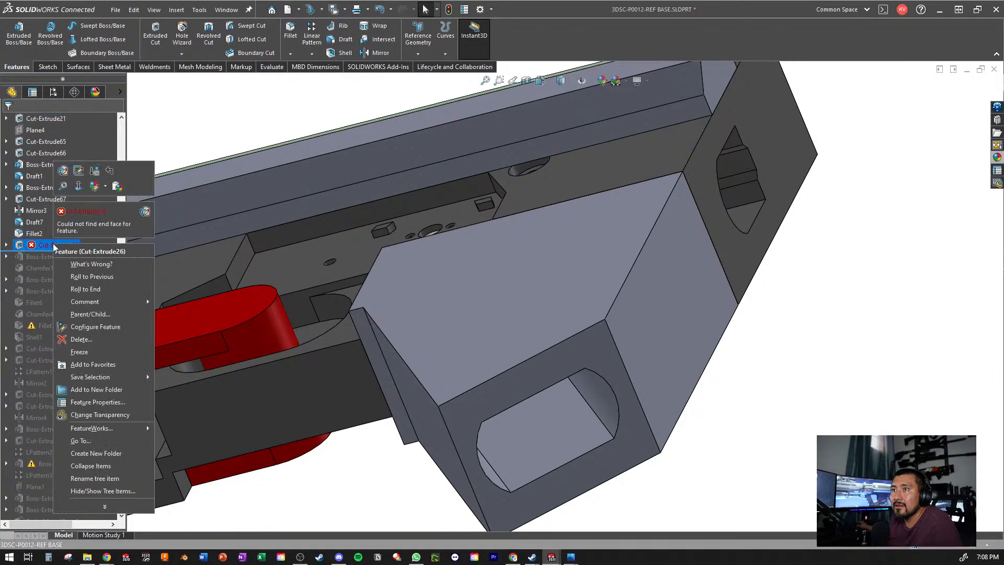
{"action": "left_click", "coordinate": [108, 333]}
{"action": "left_click", "coordinate": [421, 194]}
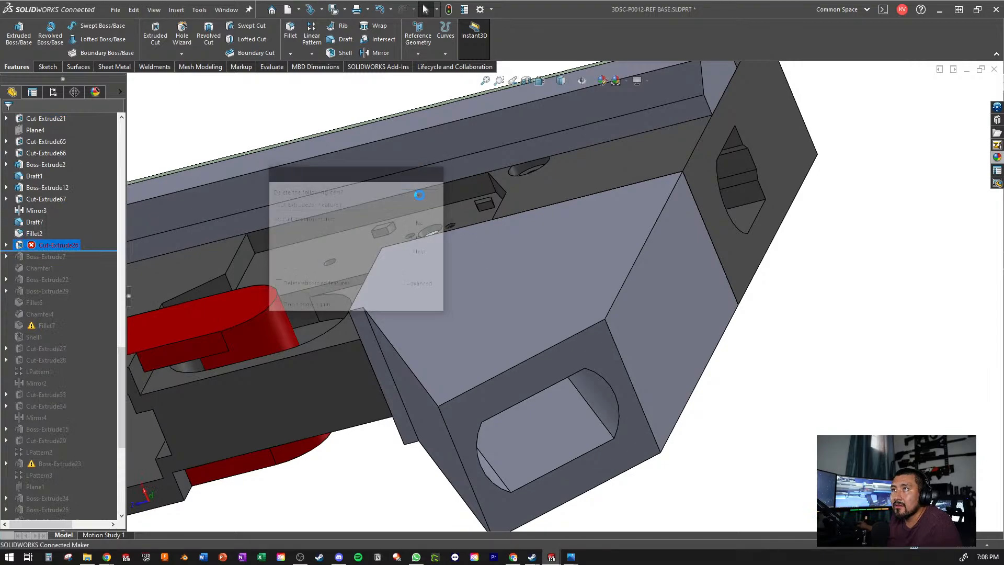
- Delete the leftover Sketch52 that the removed Cut-Extrude26 left in the feature history
{"action": "right_click", "coordinate": [22, 245]}
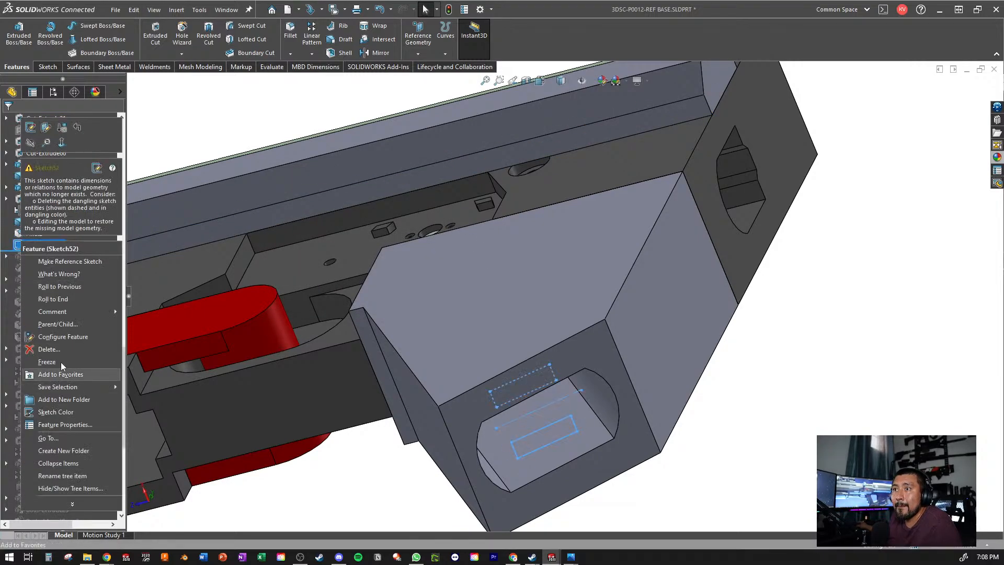
{"action": "left_click", "coordinate": [47, 350]}
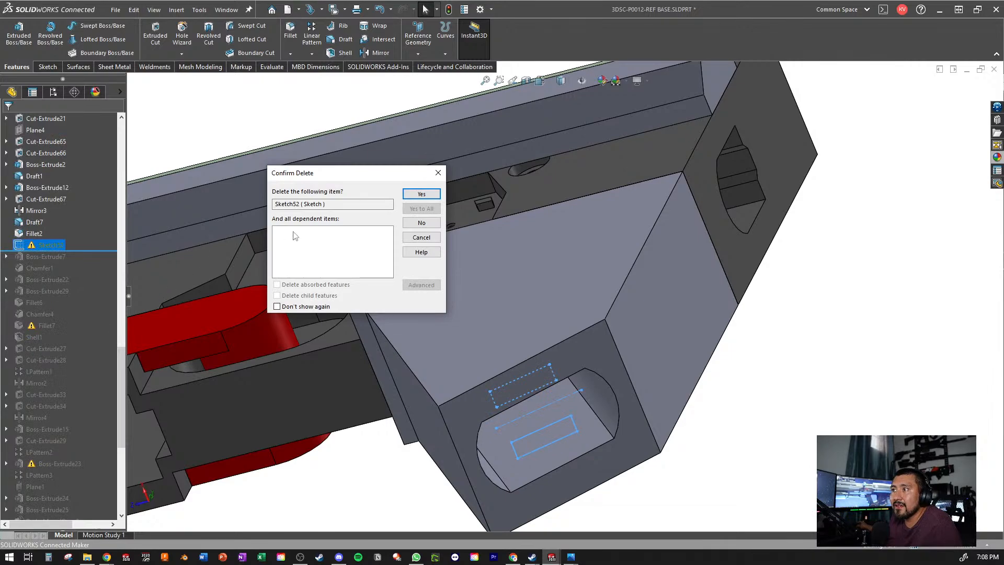
{"action": "left_click", "coordinate": [416, 193]}
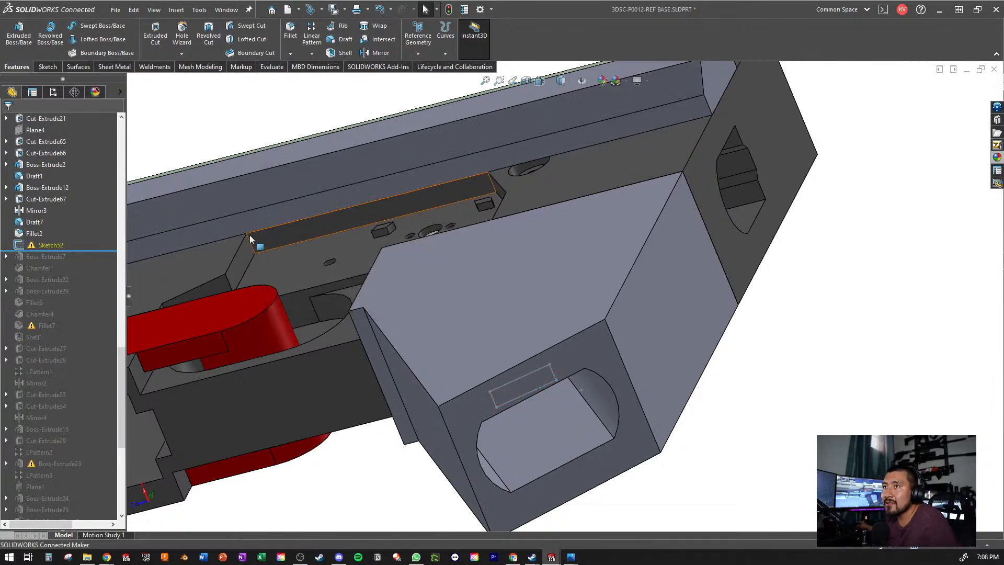
{"action": "right_click", "coordinate": [51, 243]}
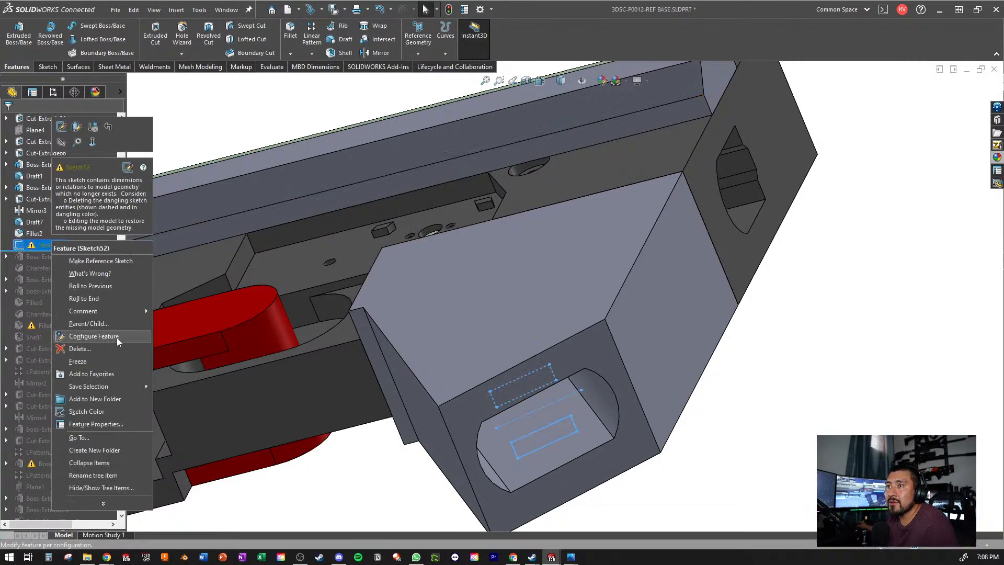
{"action": "left_click", "coordinate": [105, 349]}
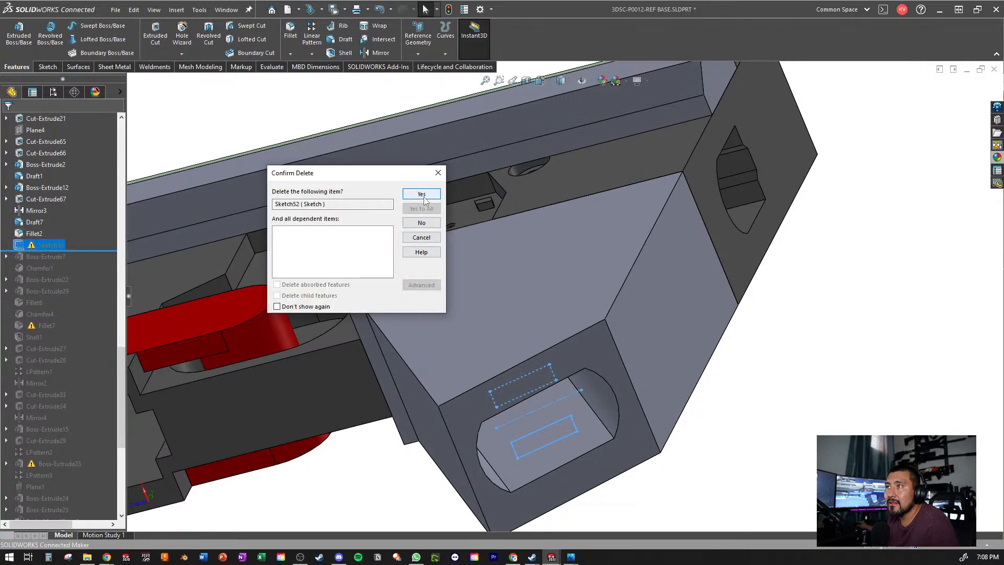
{"action": "left_click", "coordinate": [422, 194]}
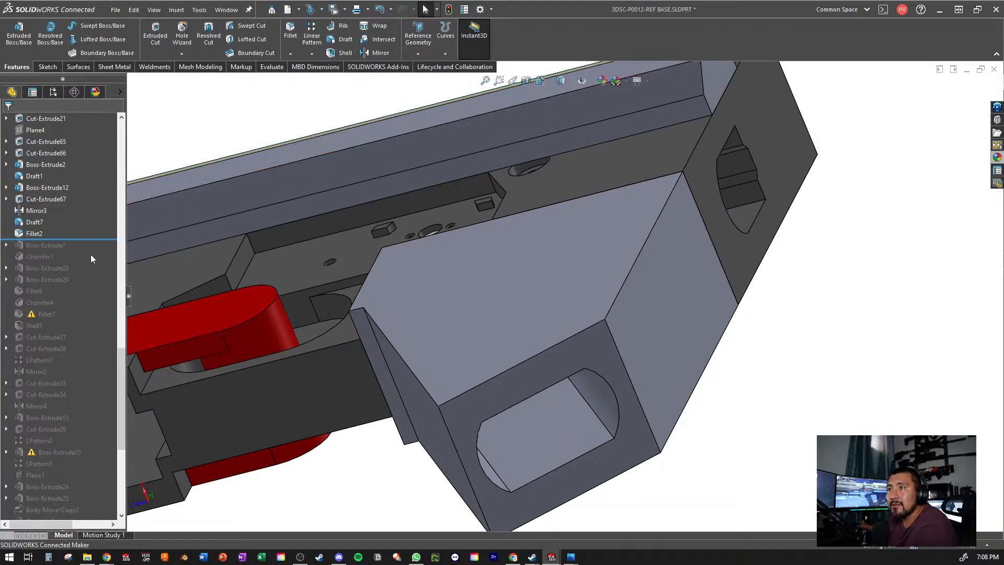
- Roll the feature history forward past Boss-Extrude7, check that feature on the model from the side, and save the part
{"action": "left_click_drag", "start_coordinate": [58, 233], "coordinate": [42, 250]}
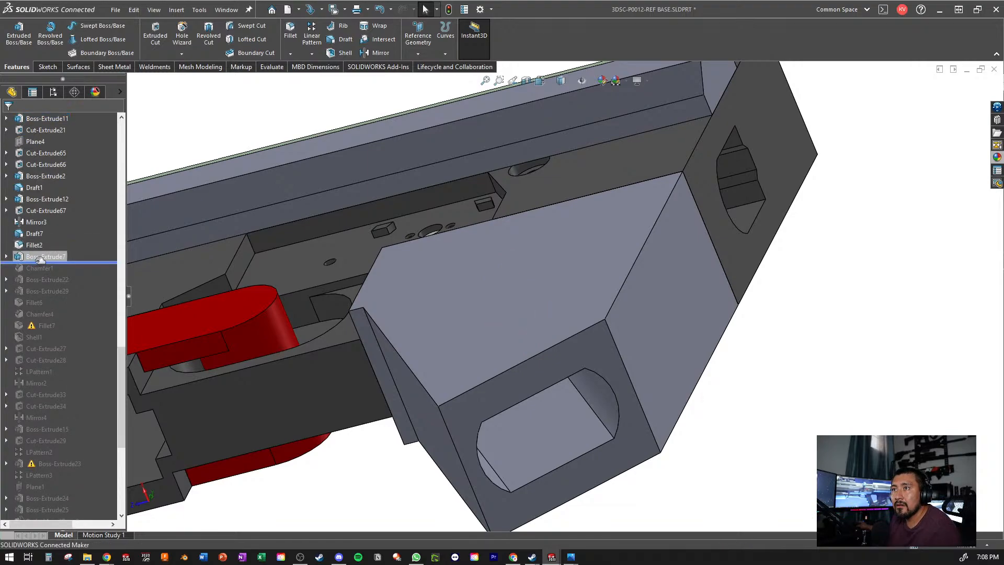
{"action": "left_click", "coordinate": [32, 257]}
{"action": "scroll", "coordinate": [259, 272], "scroll_direction": "up", "scroll_amount": 5}
{"action": "key", "text": "ctrl+4"}
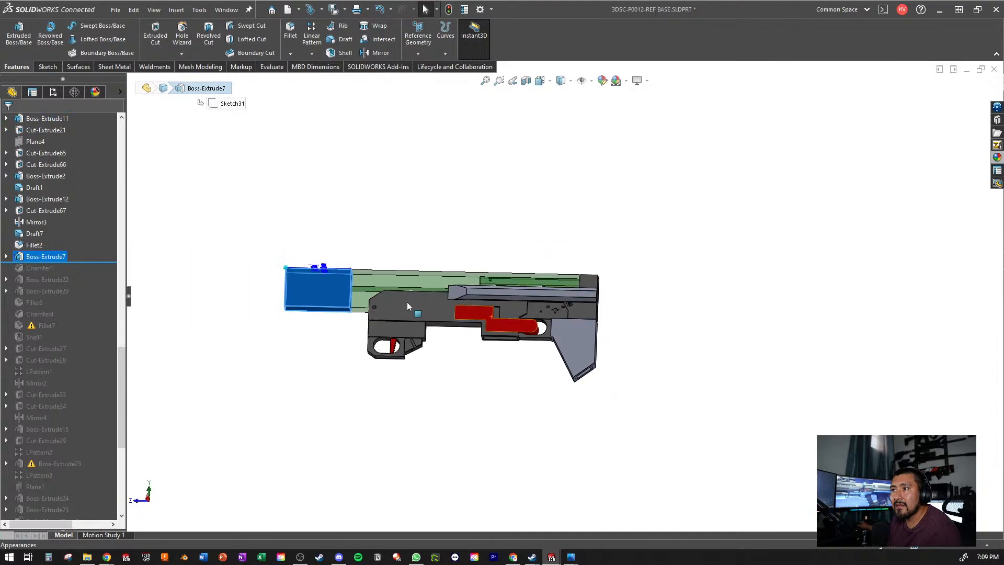
{"action": "scroll", "coordinate": [497, 396], "scroll_direction": "up", "scroll_amount": 3}
{"action": "middle_click_drag", "start_coordinate": [481, 396], "coordinate": [481, 424]}
{"action": "scroll", "coordinate": [621, 327], "scroll_direction": "down", "scroll_amount": 6}
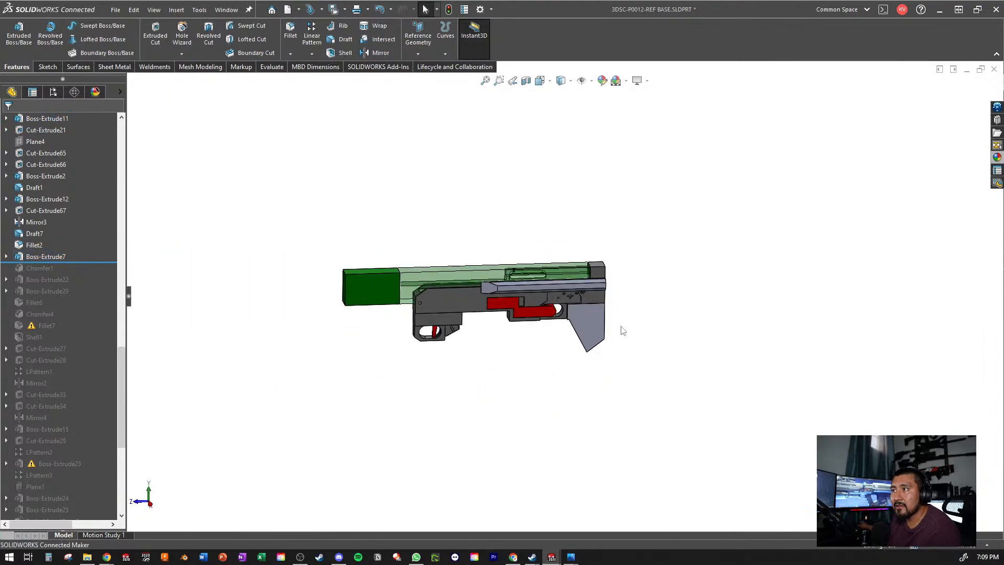
{"action": "middle_click_drag", "start_coordinate": [531, 337], "coordinate": [481, 366]}
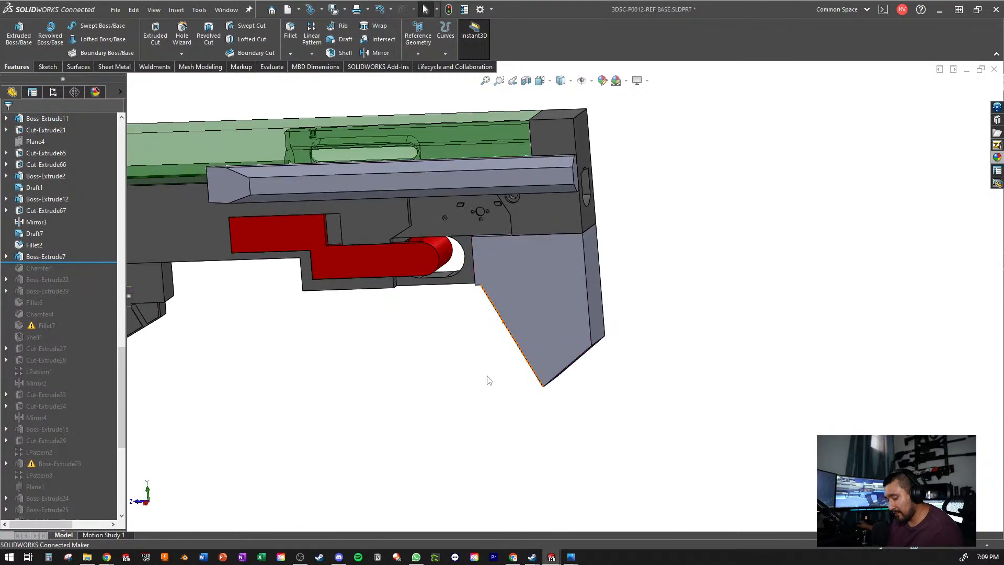
{"action": "key", "text": "ctrl+s"}
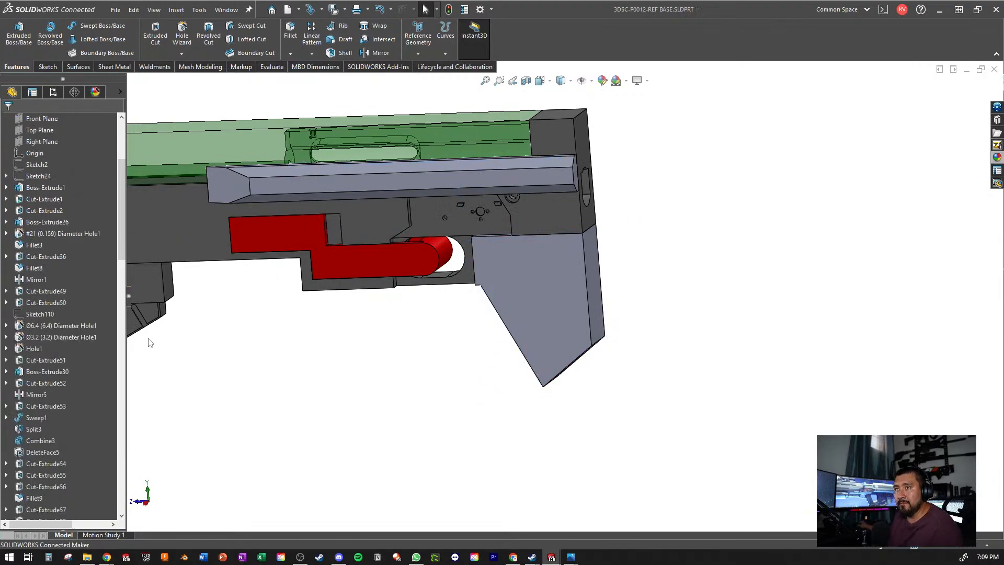
- Roll the history forward past Chamfer1, check the chamfer with the whole model in view, and save the part again
{"action": "scroll", "coordinate": [33, 288], "scroll_direction": "down", "scroll_amount": 12}
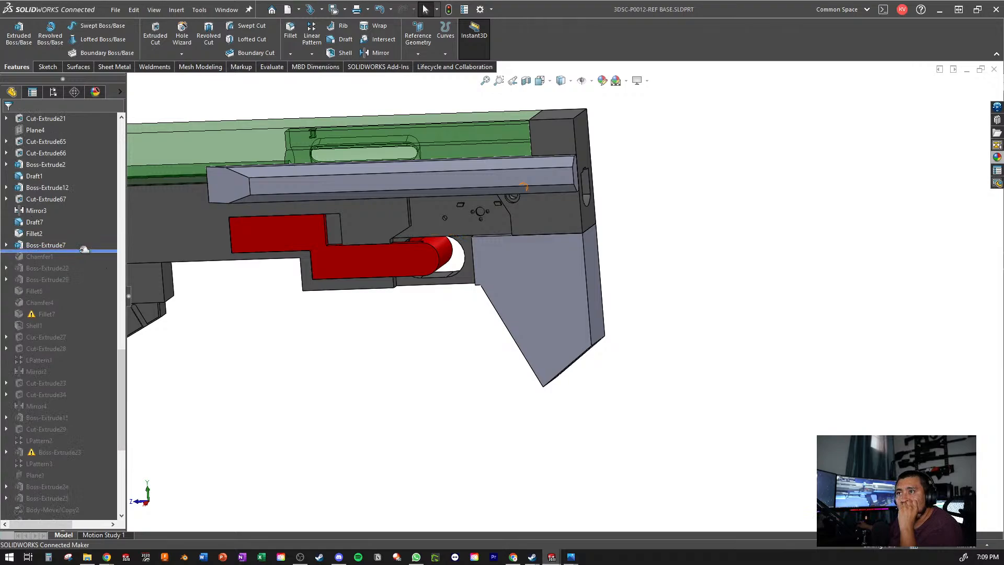
{"action": "left_click_drag", "start_coordinate": [93, 254], "coordinate": [90, 265]}
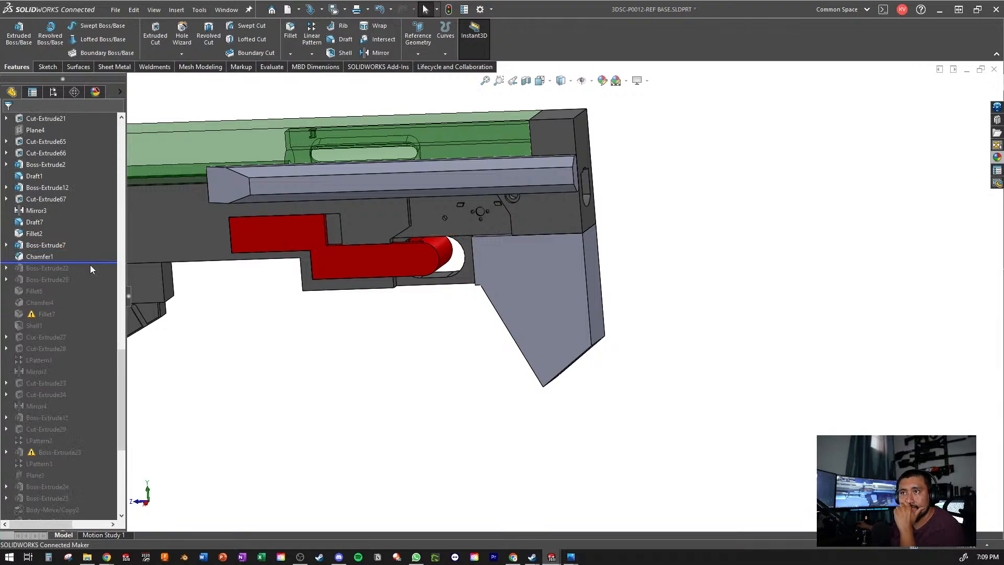
{"action": "left_click", "coordinate": [42, 253]}
{"action": "key", "text": "f"}
{"action": "middle_click_drag", "start_coordinate": [325, 266], "coordinate": [372, 282]}
{"action": "left_click", "coordinate": [304, 308]}
{"action": "key", "text": "ctrl+s"}
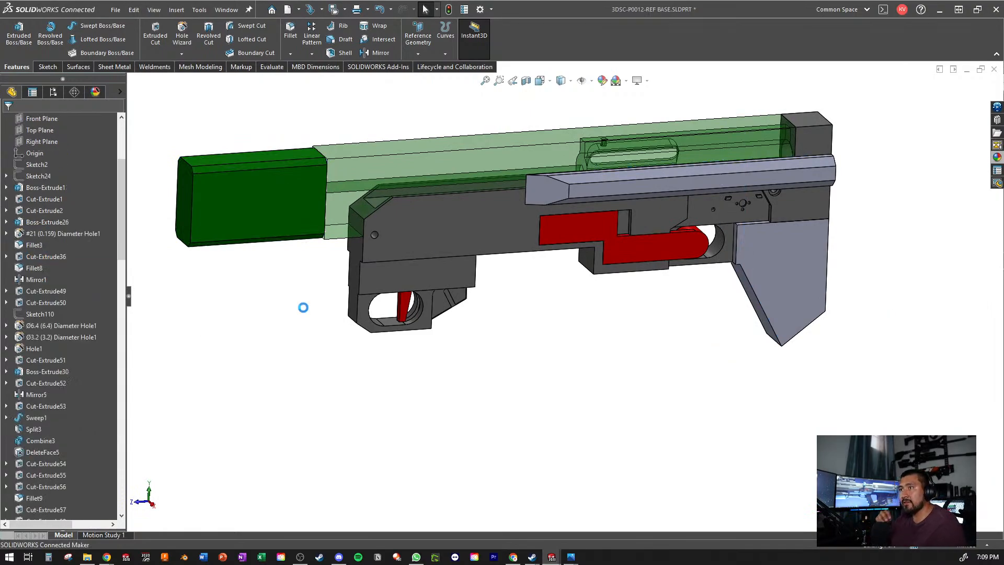
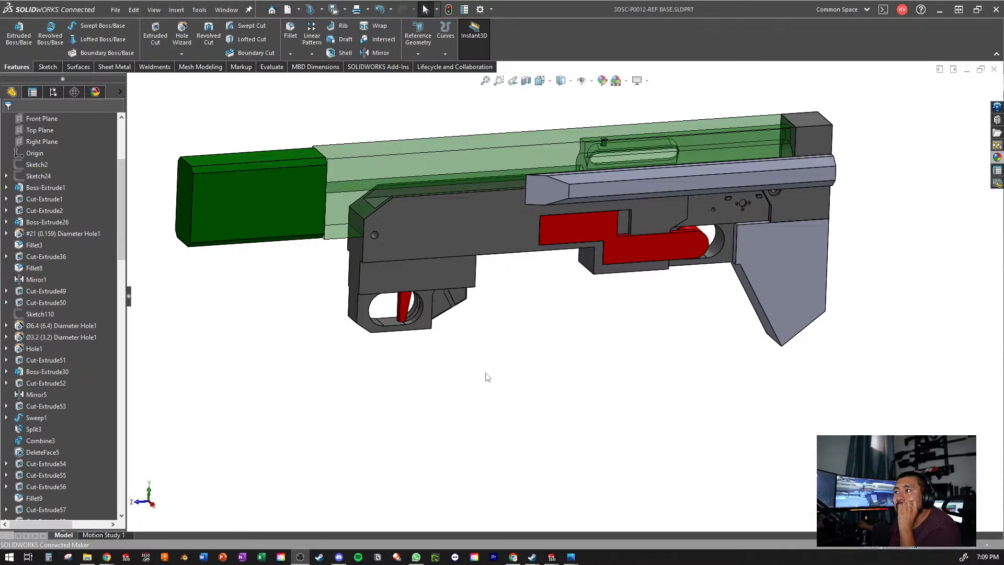
- Roll the history forward past Chamfer4 to check the Fillet6 face, and roll it back to just after Boss-Extrude22
{"action": "scroll", "coordinate": [48, 281], "scroll_direction": "down", "scroll_amount": 20}
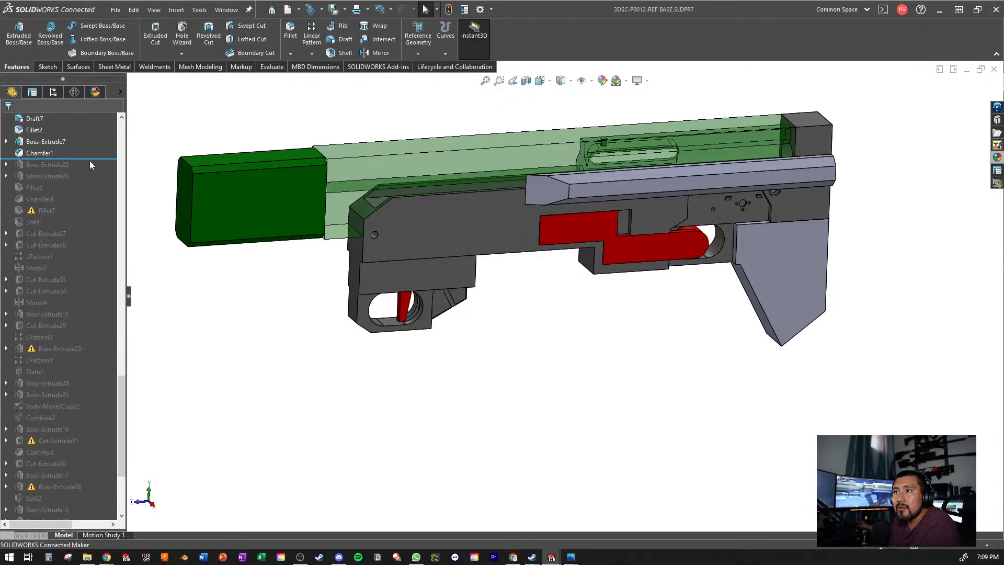
{"action": "left_click_drag", "start_coordinate": [62, 158], "coordinate": [62, 203]}
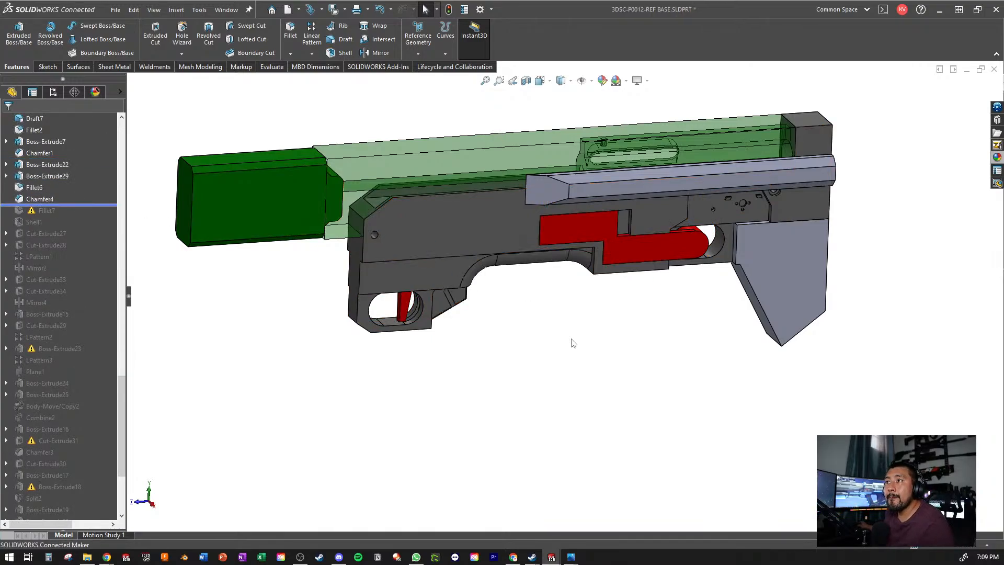
{"action": "scroll", "coordinate": [572, 341], "scroll_direction": "down", "scroll_amount": 5}
{"action": "left_click", "coordinate": [460, 230]}
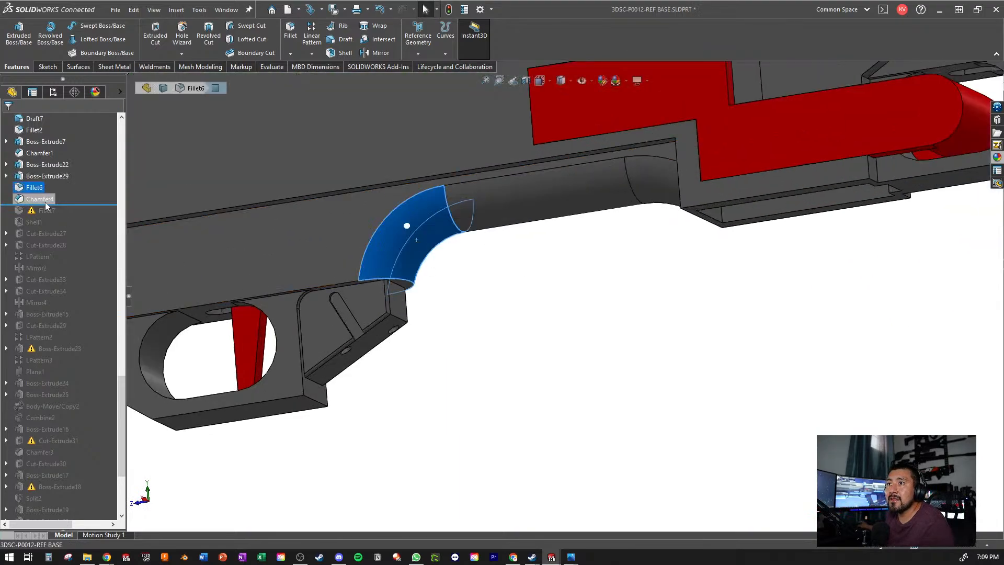
{"action": "left_click_drag", "start_coordinate": [73, 204], "coordinate": [81, 171]}
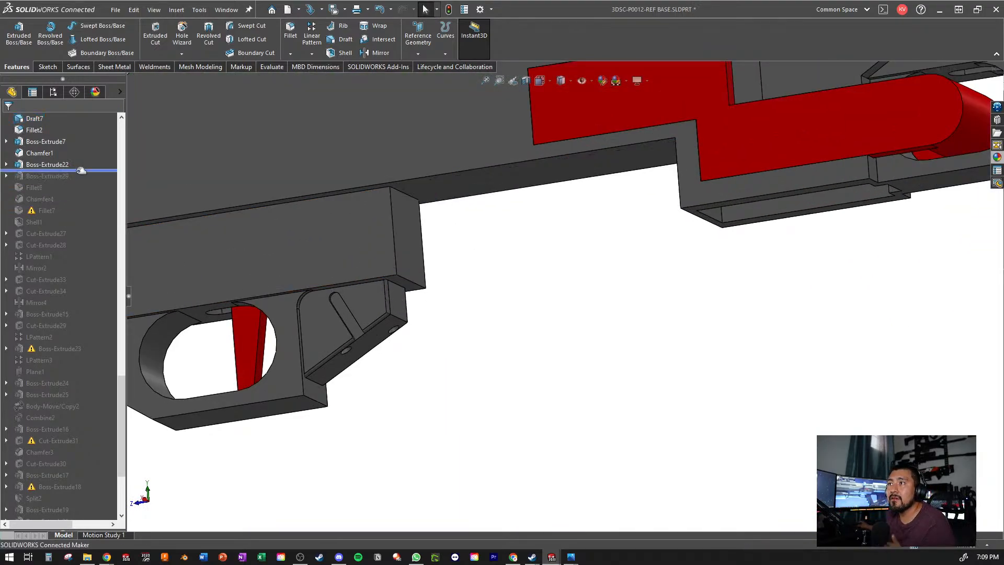
{"action": "scroll", "coordinate": [719, 298], "scroll_direction": "up", "scroll_amount": 6}
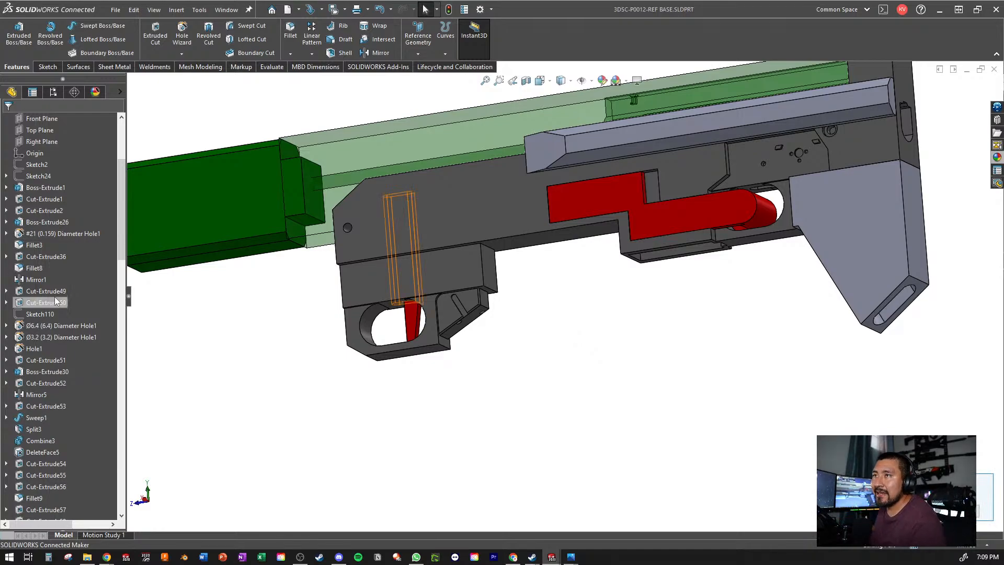
- Show Sketch24 so its reference picture of the rifle appears behind the model
{"action": "scroll", "coordinate": [50, 228], "scroll_direction": "down", "scroll_amount": 10}
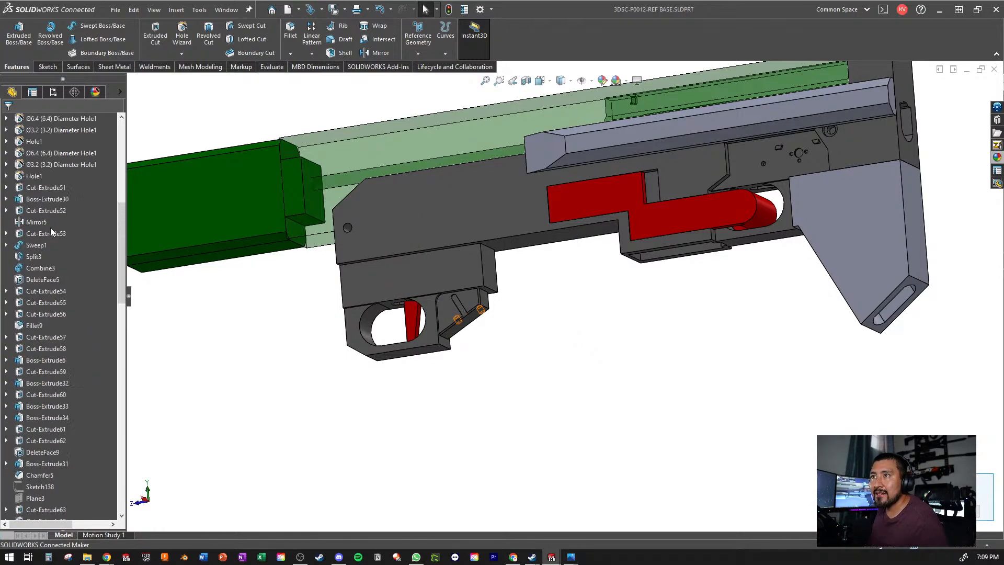
{"action": "scroll", "coordinate": [51, 227], "scroll_direction": "up", "scroll_amount": 15}
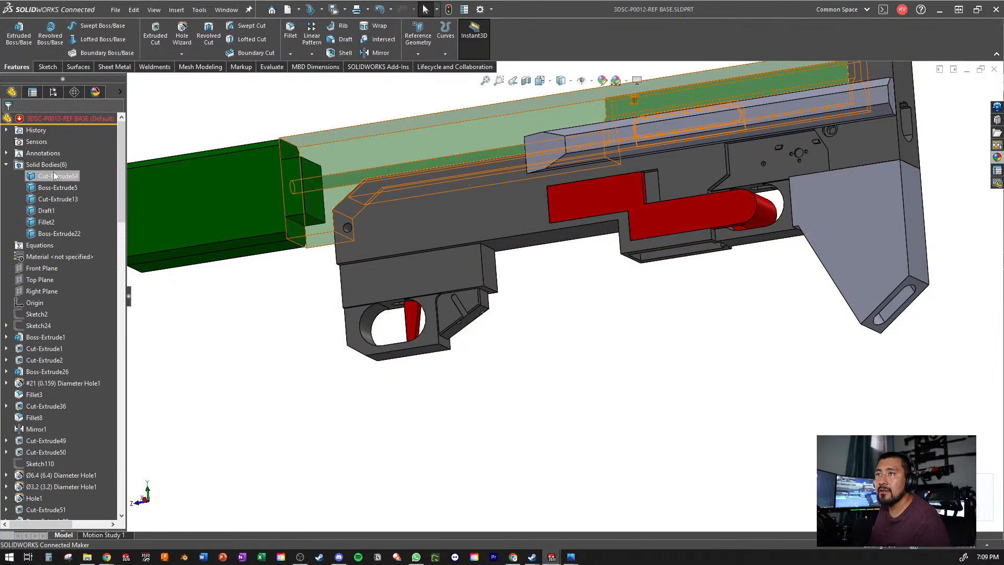
{"action": "scroll", "coordinate": [51, 199], "scroll_direction": "down", "scroll_amount": 3}
{"action": "right_click", "coordinate": [27, 224]}
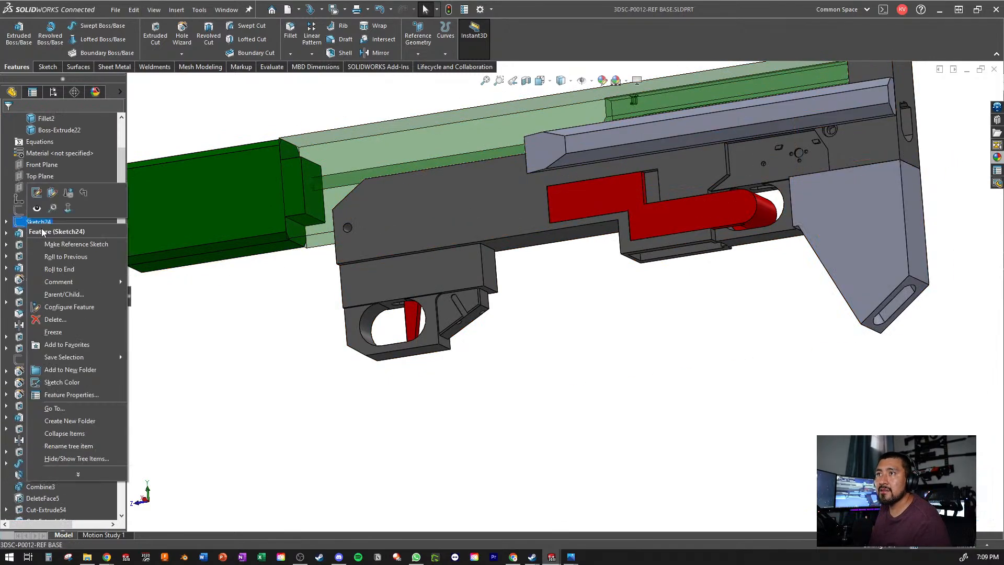
{"action": "left_click", "coordinate": [54, 209]}
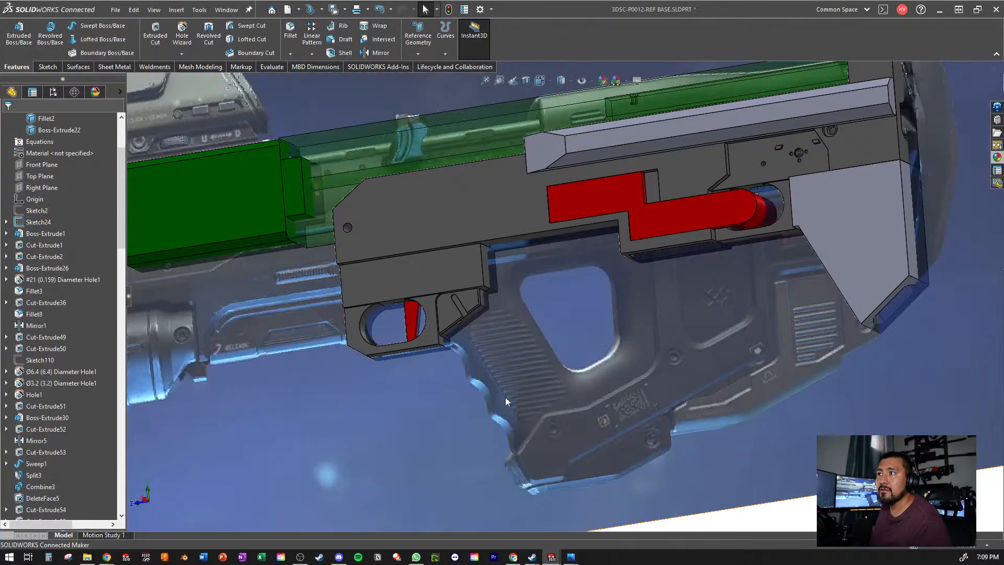
- Make the main receiver body, Cut-Extrude13, transparent so the reference picture can be seen through it
{"action": "right_click", "coordinate": [458, 278]}
{"action": "key", "text": "Escape"}
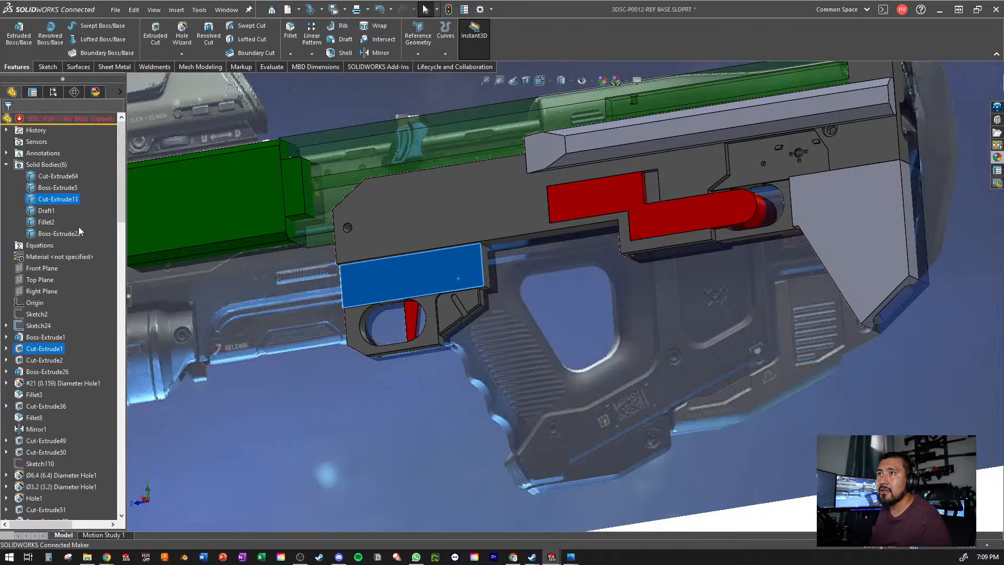
{"action": "right_click", "coordinate": [55, 201]}
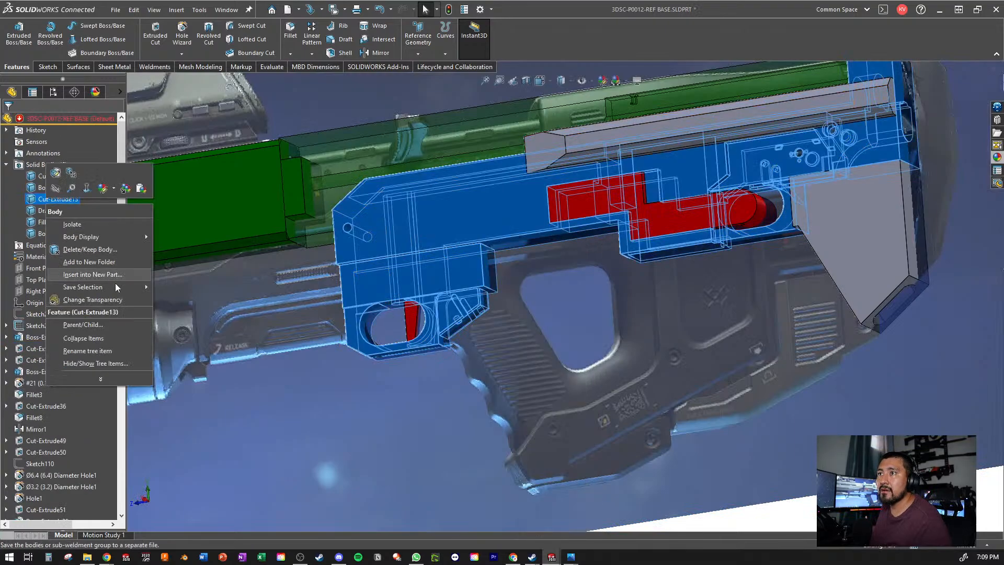
{"action": "left_click", "coordinate": [91, 302]}
{"action": "scroll", "coordinate": [671, 359], "scroll_direction": "up", "scroll_amount": 5}
{"action": "left_click", "coordinate": [701, 515]}
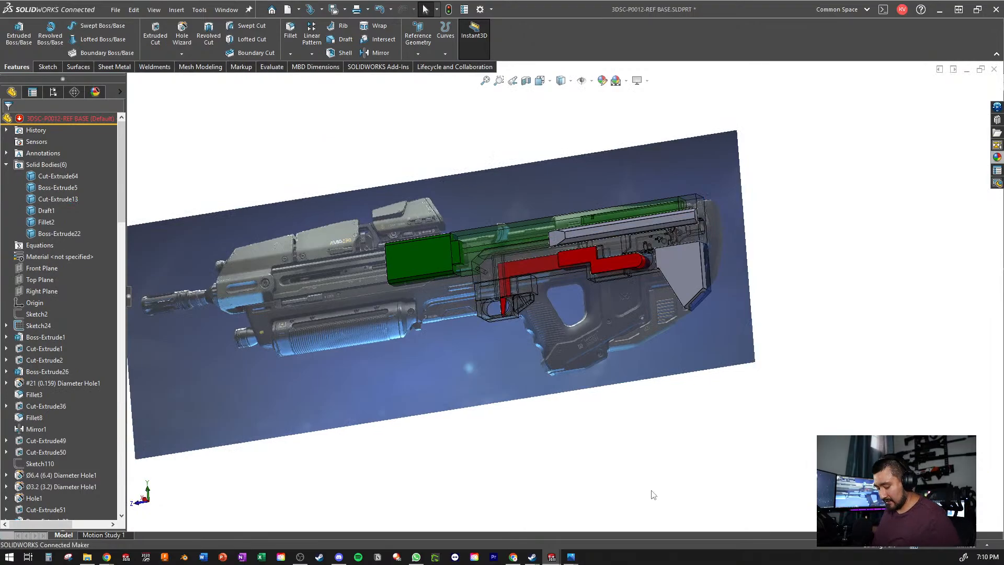
- Hide the red trigger linkage body
{"action": "scroll", "coordinate": [648, 282], "scroll_direction": "down", "scroll_amount": 5}
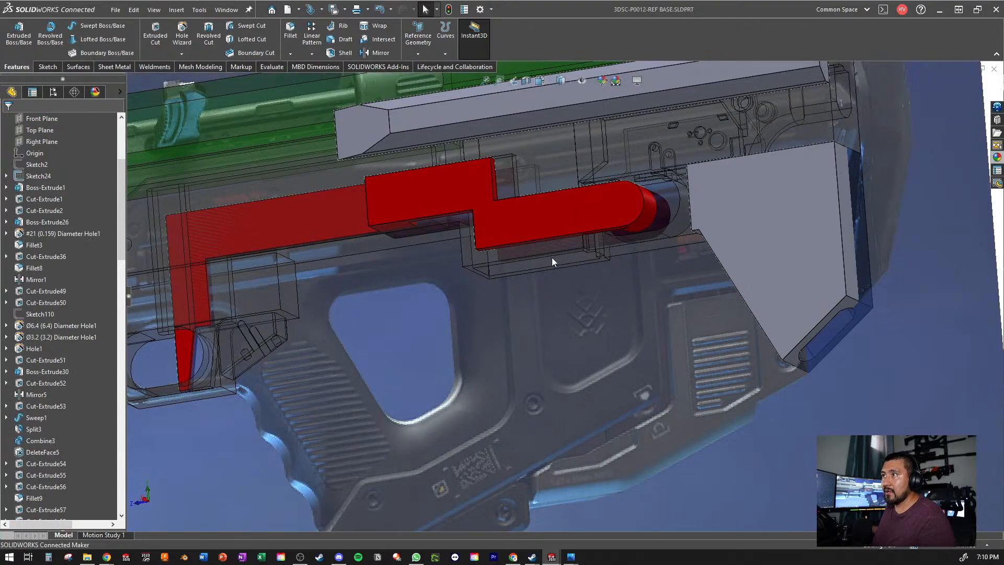
{"action": "left_click", "coordinate": [494, 221]}
{"action": "left_click", "coordinate": [558, 189]}
{"action": "scroll", "coordinate": [570, 298], "scroll_direction": "up", "scroll_amount": 5}
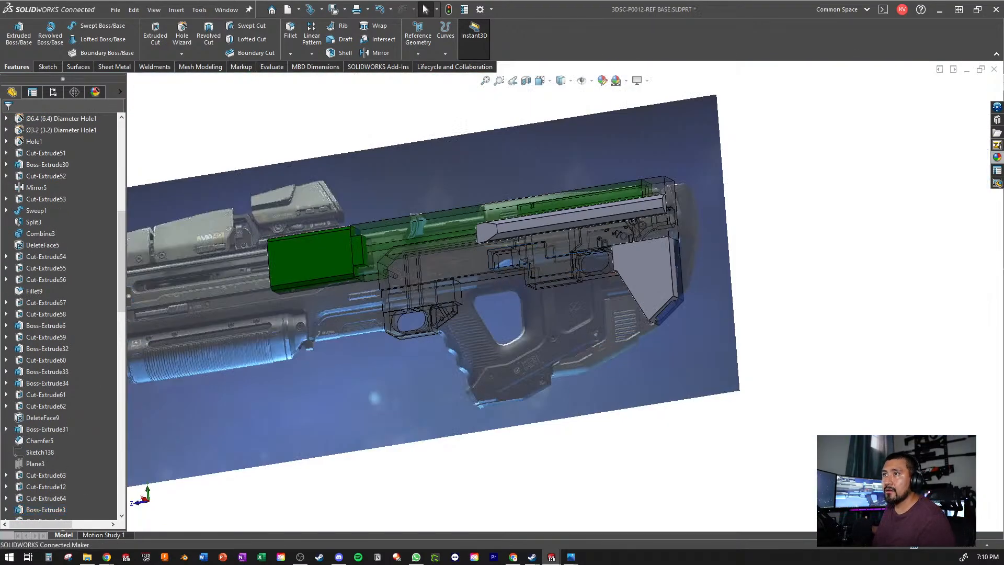
- Orient the view normal to the Right Plane to line the model up with the reference picture, and save the part
{"action": "scroll", "coordinate": [68, 225], "scroll_direction": "up", "scroll_amount": 1}
{"action": "scroll", "coordinate": [67, 223], "scroll_direction": "up", "scroll_amount": 10}
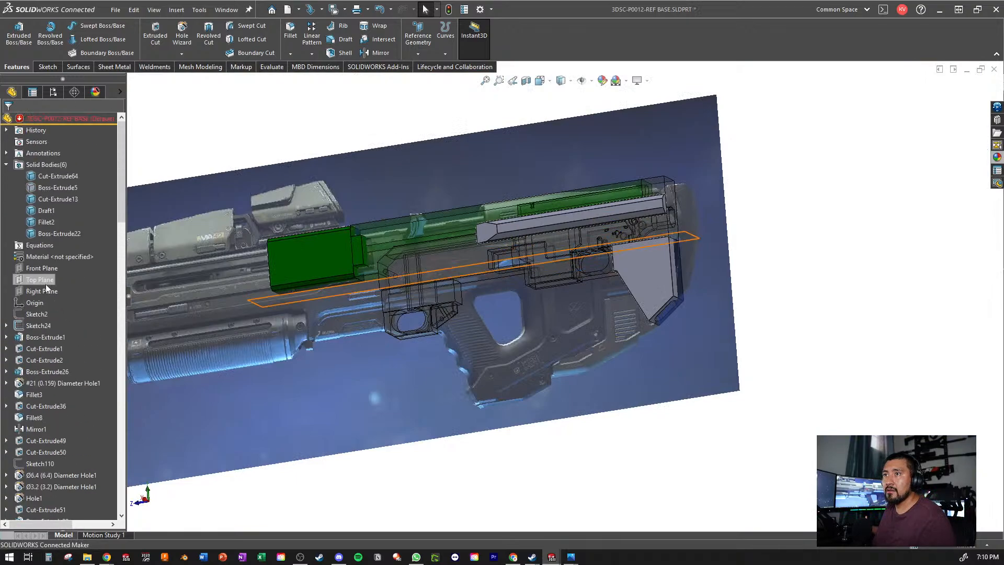
{"action": "left_click", "coordinate": [39, 291]}
{"action": "key", "text": "ctrl+8"}
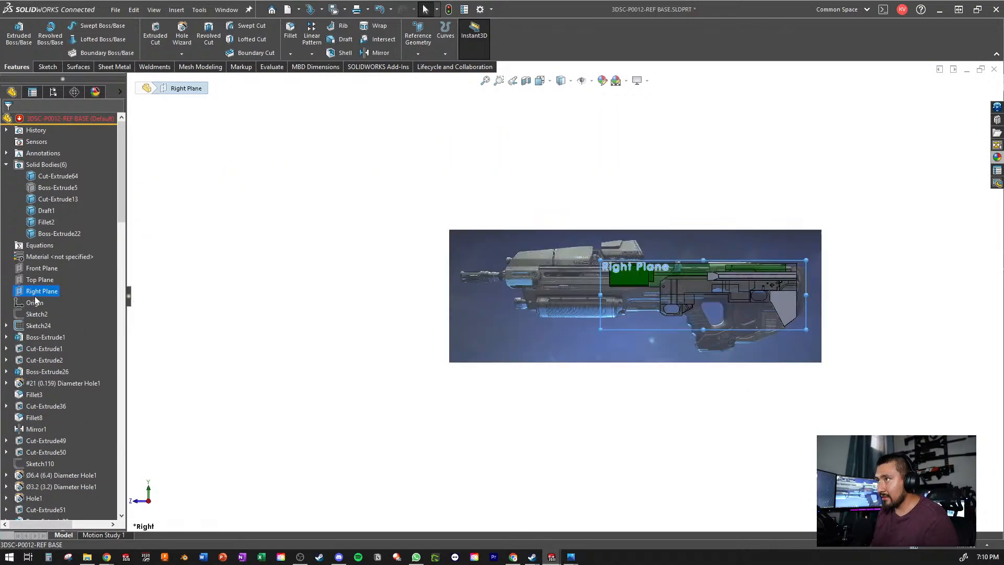
{"action": "key", "text": "Escape"}
{"action": "scroll", "coordinate": [733, 265], "scroll_direction": "down", "scroll_amount": 8}
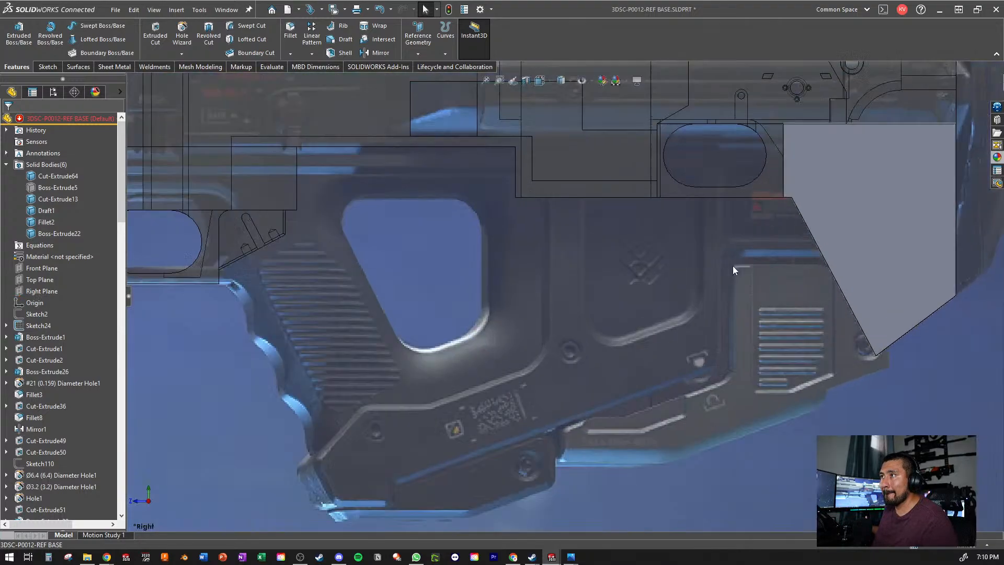
{"action": "scroll", "coordinate": [654, 298], "scroll_direction": "up", "scroll_amount": 4}
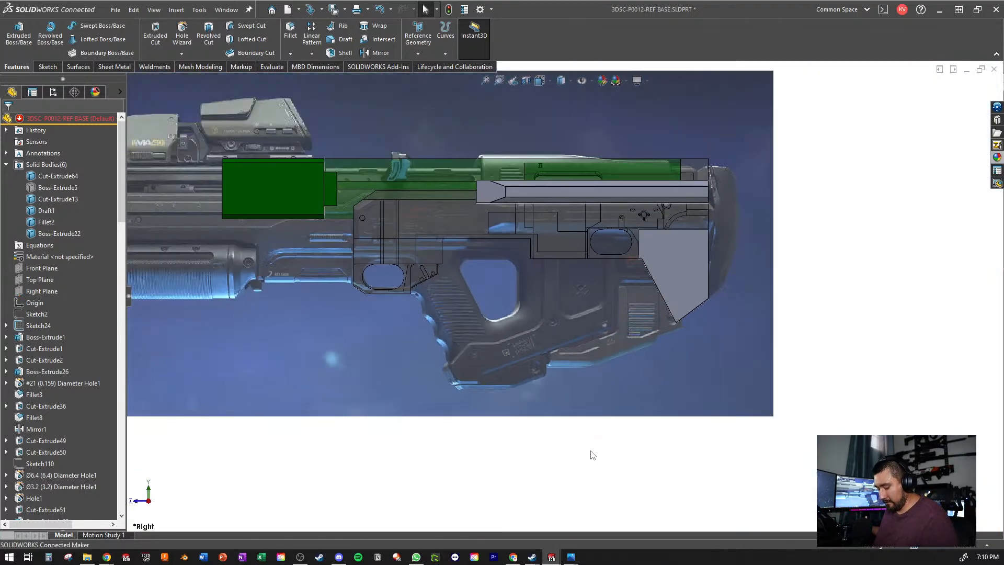
{"action": "key", "text": "ctrl+s"}
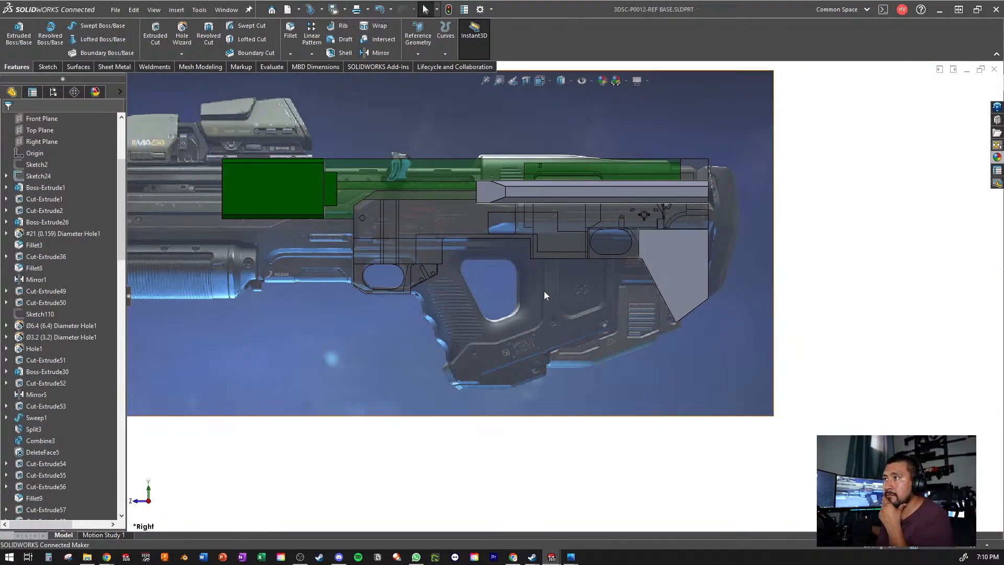
- Roll the feature history forward past Boss-Extrude29
{"action": "scroll", "coordinate": [544, 291], "scroll_direction": "down", "scroll_amount": 4}
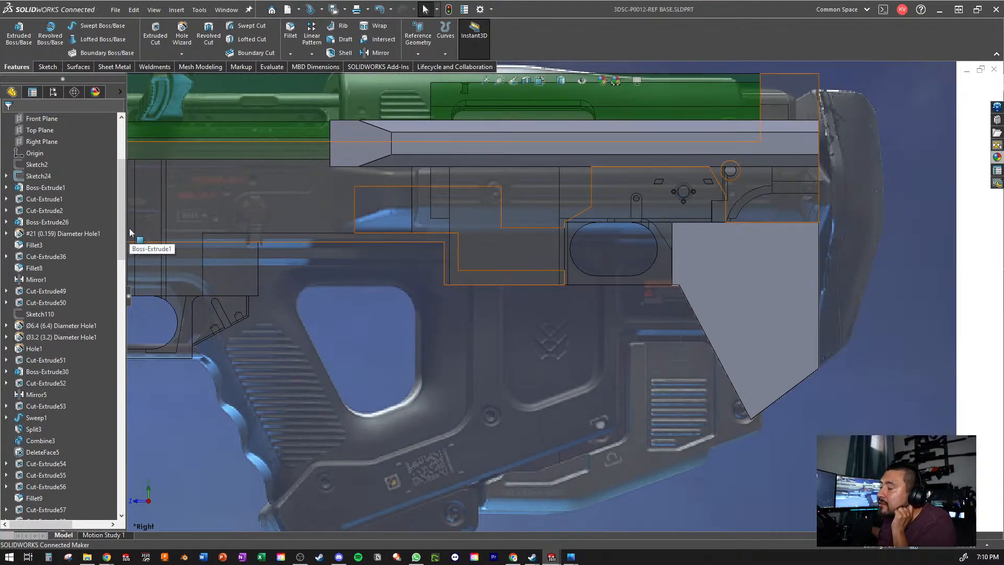
{"action": "scroll", "coordinate": [74, 202], "scroll_direction": "down", "scroll_amount": 15}
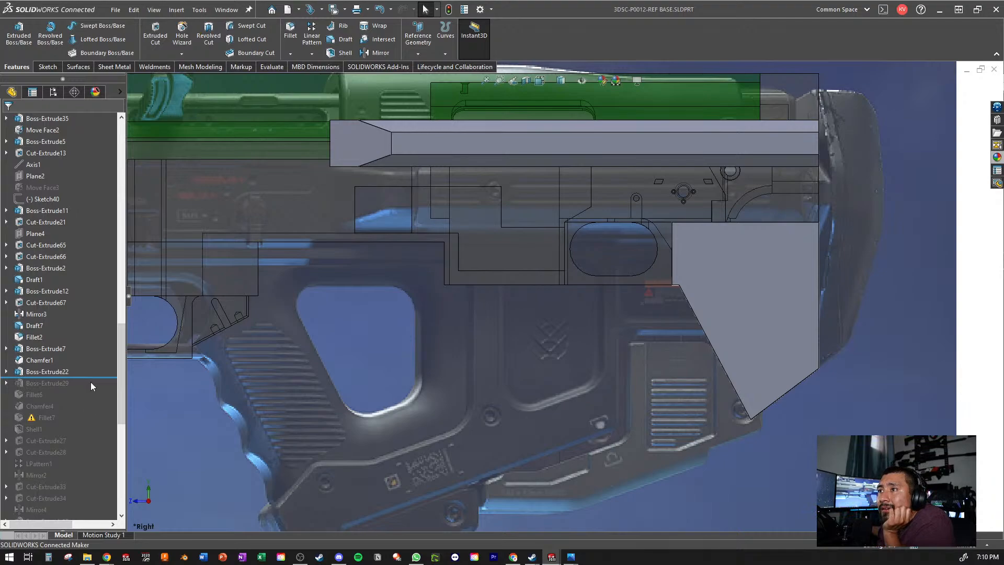
{"action": "left_click_drag", "start_coordinate": [90, 377], "coordinate": [88, 389]}
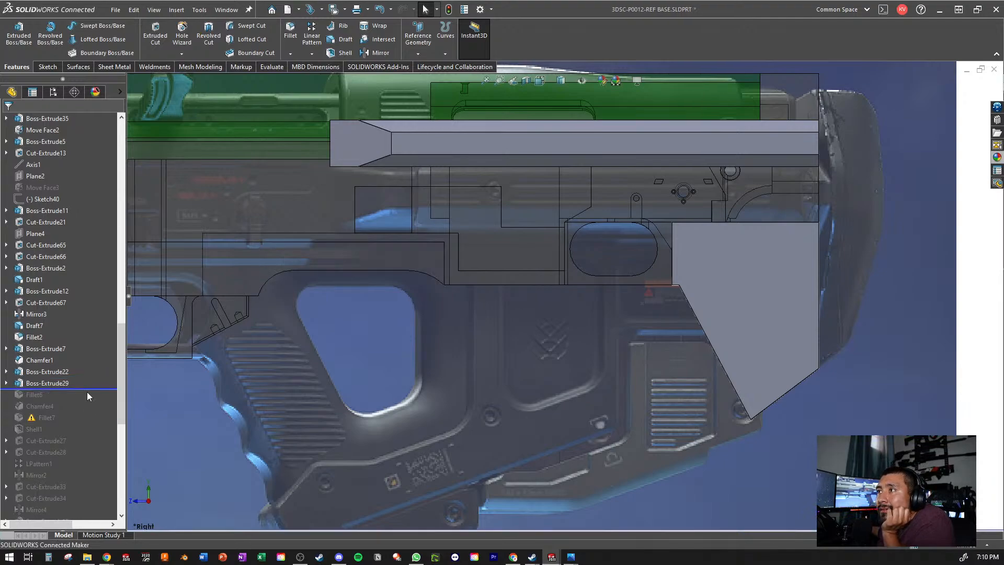
- Examine the receiver's curved lower edge from Boss-Extrude29 against the grip and trigger guard in the reference picture
{"action": "scroll", "coordinate": [340, 265], "scroll_direction": "down", "scroll_amount": 3}
{"action": "left_click", "coordinate": [311, 258]}
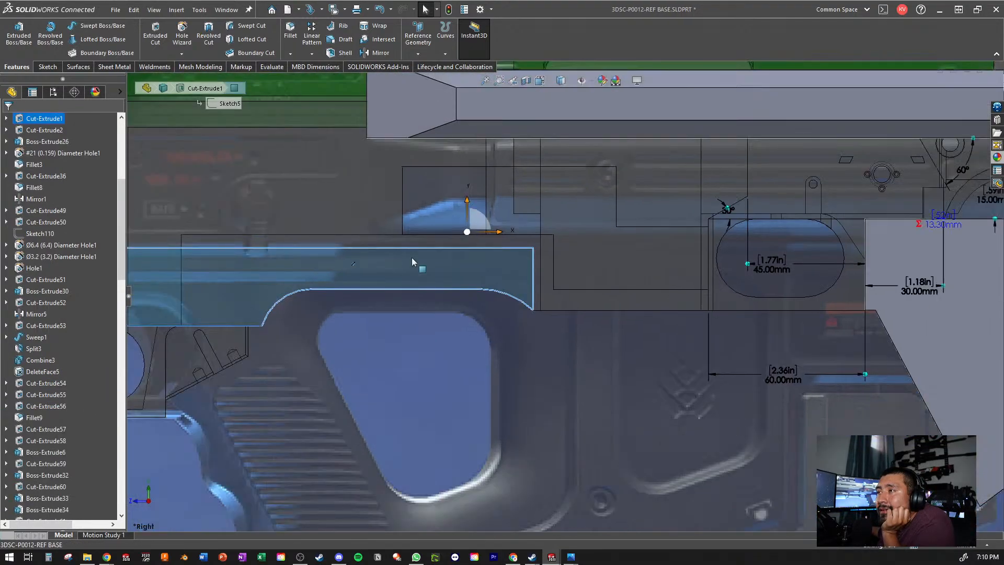
{"action": "scroll", "coordinate": [412, 262], "scroll_direction": "up", "scroll_amount": 5}
{"action": "scroll", "coordinate": [479, 324], "scroll_direction": "down", "scroll_amount": 6}
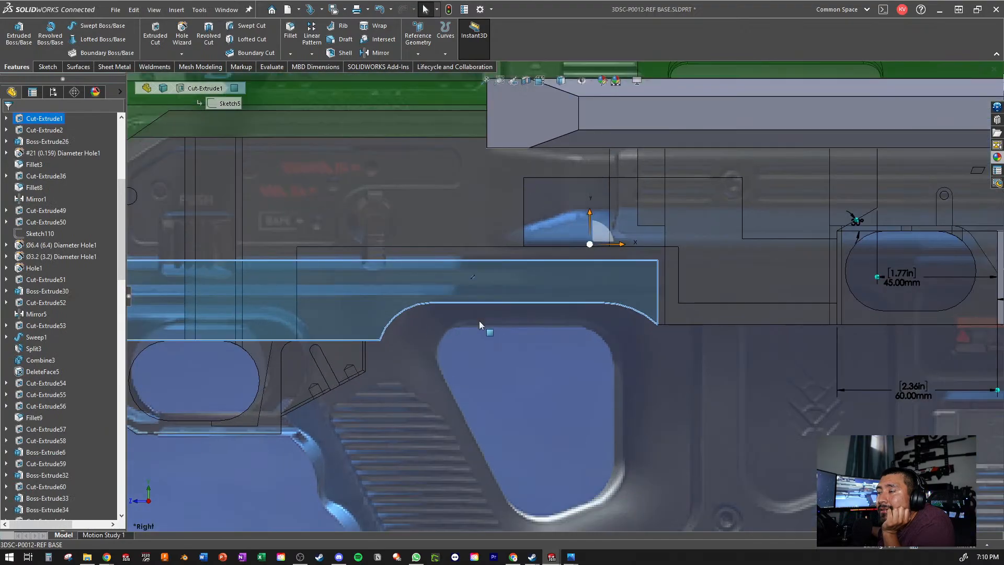
{"action": "scroll", "coordinate": [480, 324], "scroll_direction": "up", "scroll_amount": 1}
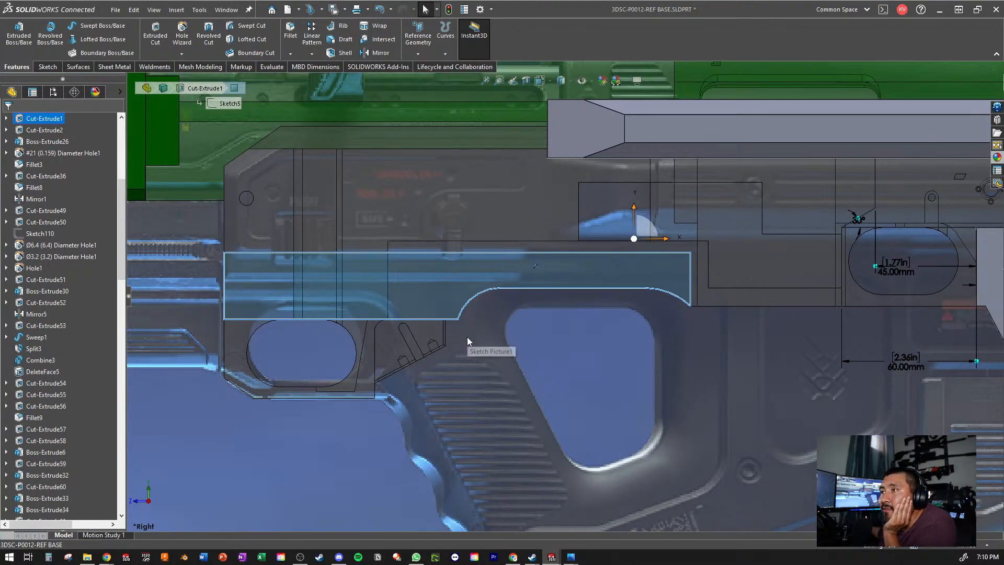
{"action": "scroll", "coordinate": [419, 396], "scroll_direction": "up", "scroll_amount": 7}
{"action": "left_click", "coordinate": [525, 481]}
{"action": "scroll", "coordinate": [587, 373], "scroll_direction": "down", "scroll_amount": 5}
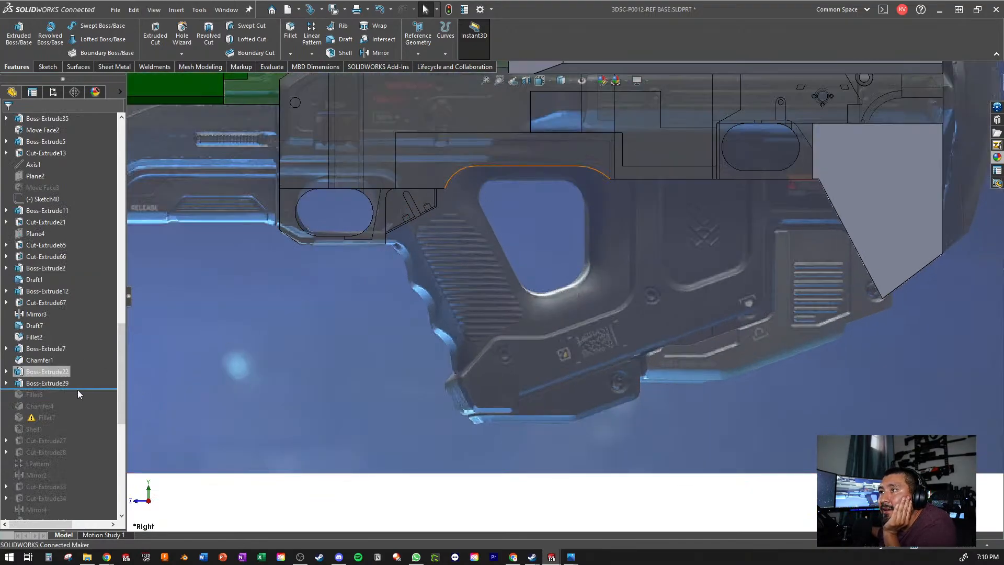
{"action": "scroll", "coordinate": [472, 208], "scroll_direction": "down", "scroll_amount": 3}
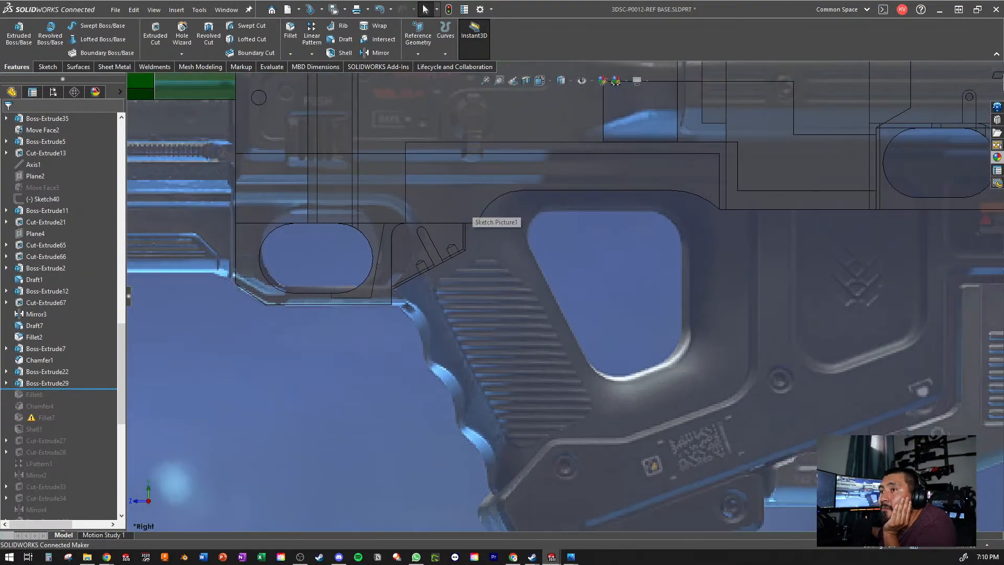
{"action": "scroll", "coordinate": [430, 366], "scroll_direction": "up", "scroll_amount": 3}
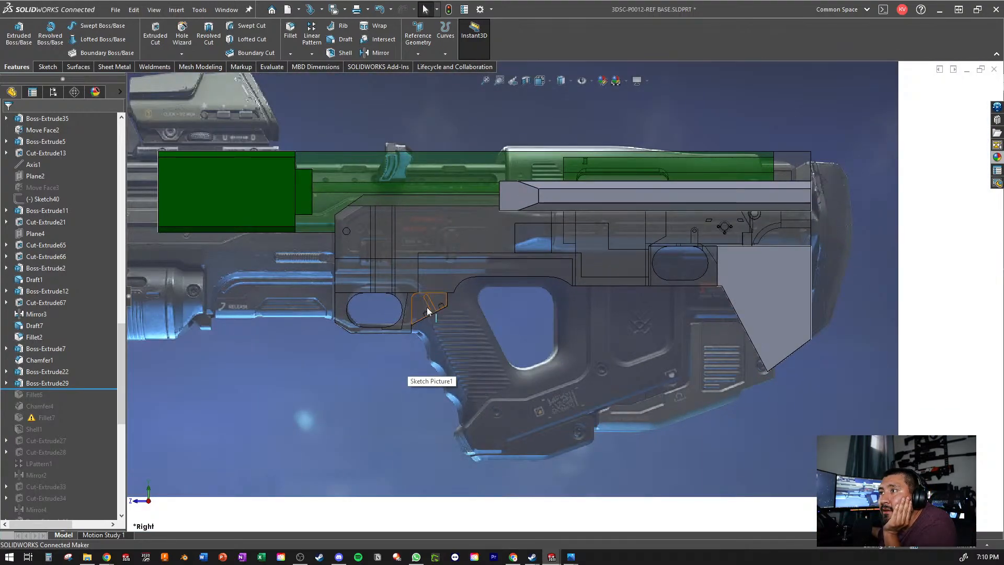
{"action": "scroll", "coordinate": [372, 311], "scroll_direction": "down", "scroll_amount": 5}
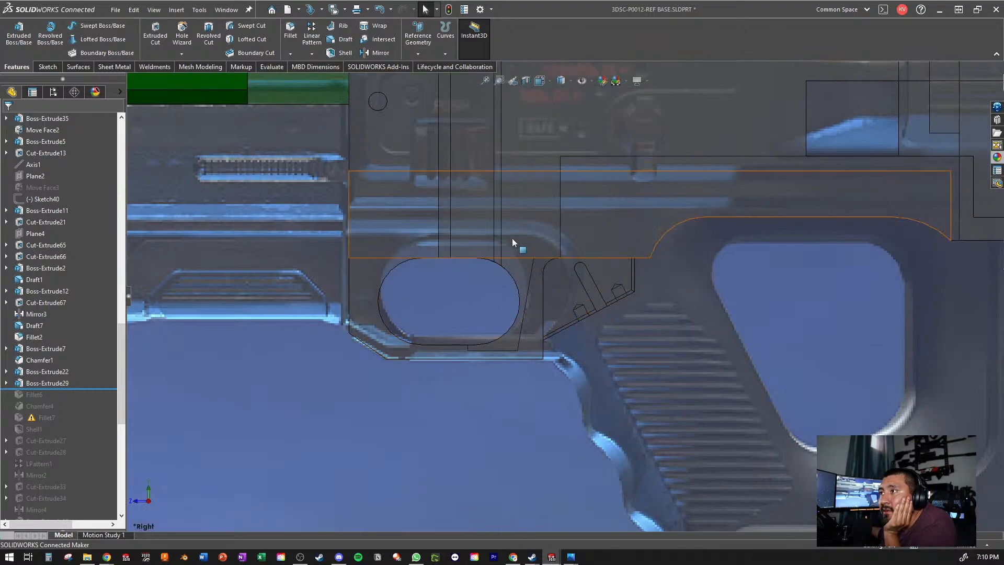
{"action": "scroll", "coordinate": [565, 296], "scroll_direction": "up", "scroll_amount": 3}
{"action": "scroll", "coordinate": [592, 271], "scroll_direction": "up", "scroll_amount": 5}
{"action": "scroll", "coordinate": [594, 288], "scroll_direction": "down", "scroll_amount": 4}
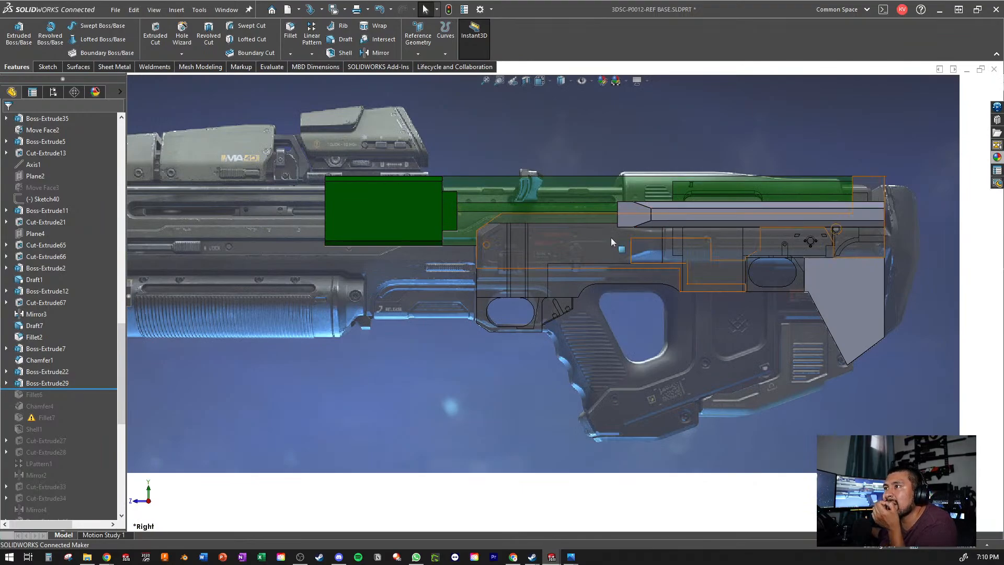
{"action": "scroll", "coordinate": [785, 225], "scroll_direction": "down", "scroll_amount": 2}
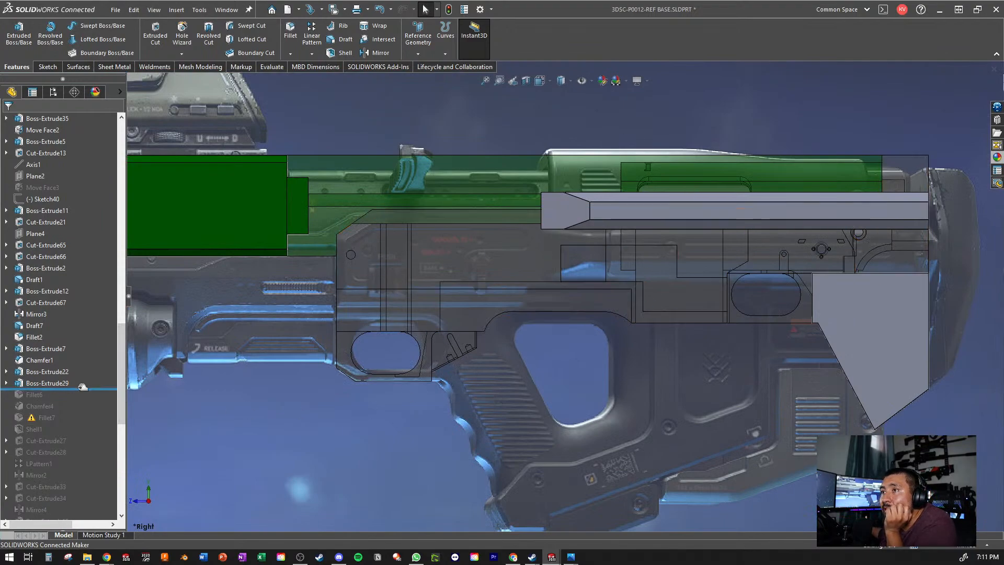
- Roll the history forward past Fillet6 and check the filleted lower edge against the grip opening in the reference picture
{"action": "left_click_drag", "start_coordinate": [73, 389], "coordinate": [68, 401]}
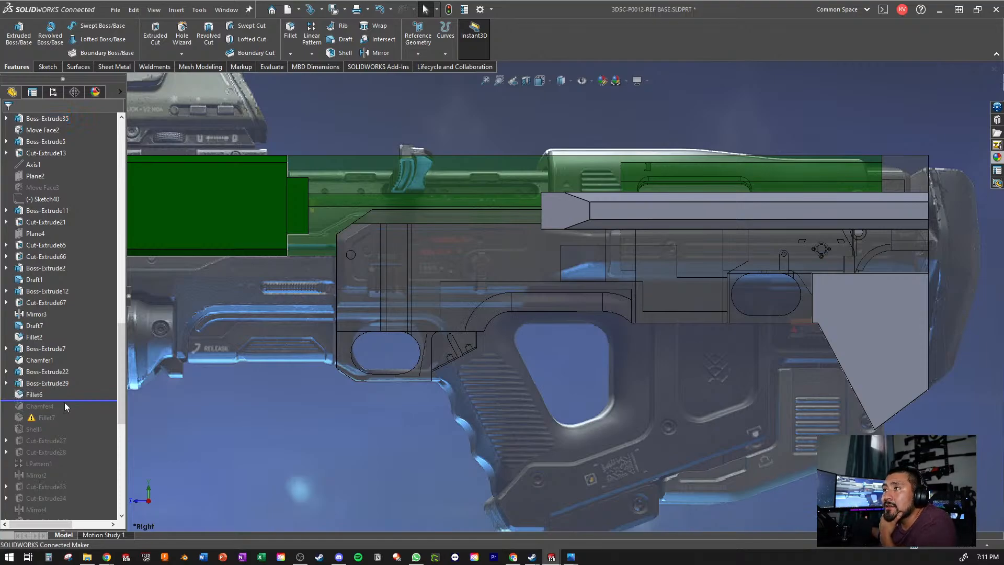
{"action": "scroll", "coordinate": [638, 310], "scroll_direction": "down", "scroll_amount": 5}
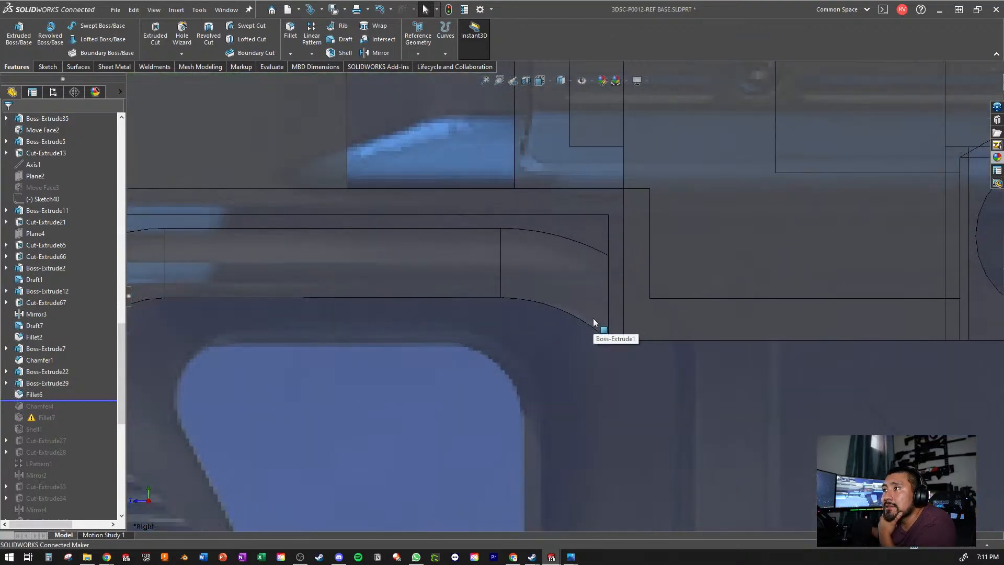
{"action": "scroll", "coordinate": [593, 318], "scroll_direction": "up", "scroll_amount": 2}
{"action": "scroll", "coordinate": [593, 319], "scroll_direction": "up", "scroll_amount": 2}
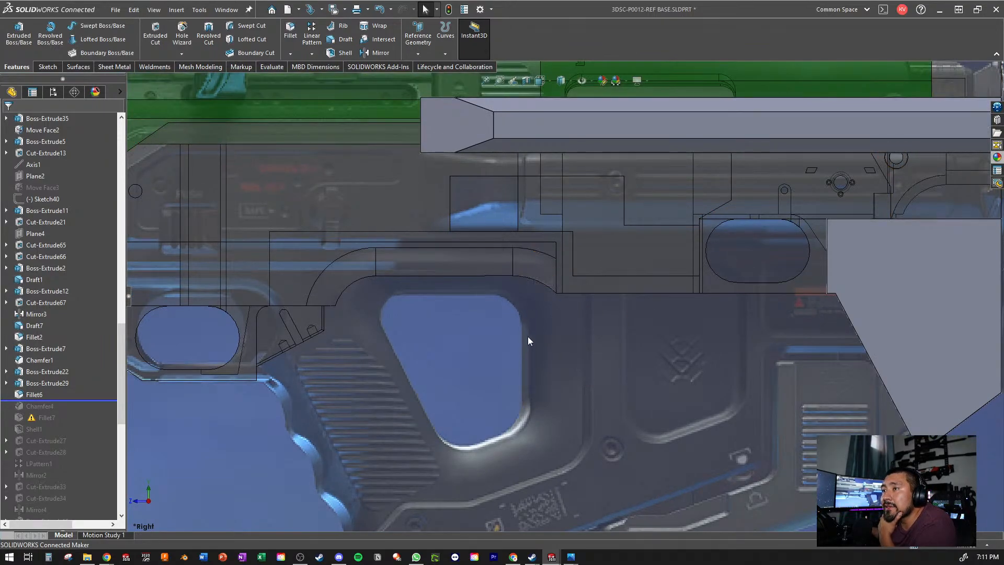
{"action": "scroll", "coordinate": [523, 321], "scroll_direction": "up", "scroll_amount": 3}
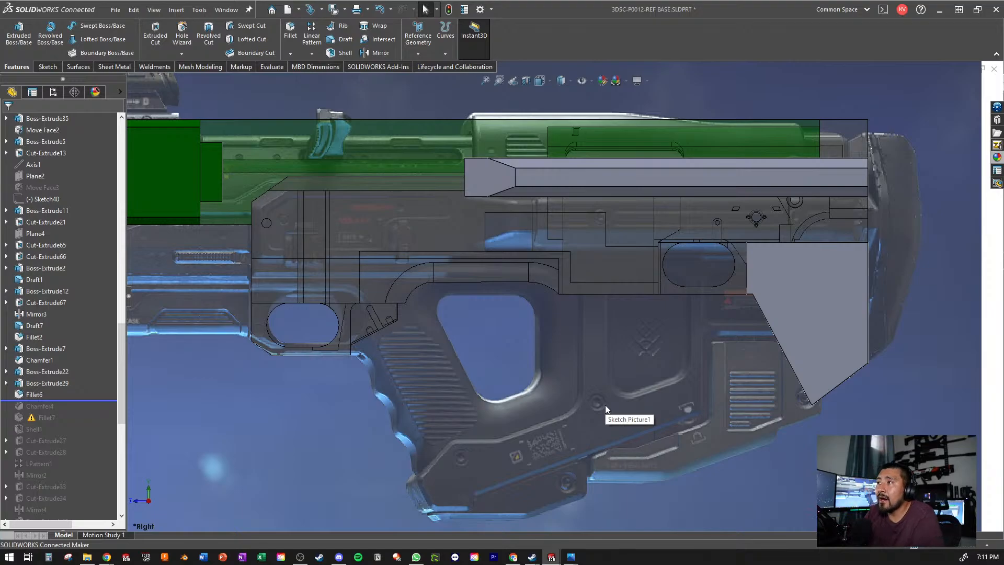
- Examine Fillet6's curved edge above the grip opening, orient to the Right view and compare the area with the reference picture
{"action": "scroll", "coordinate": [451, 291], "scroll_direction": "down", "scroll_amount": 5}
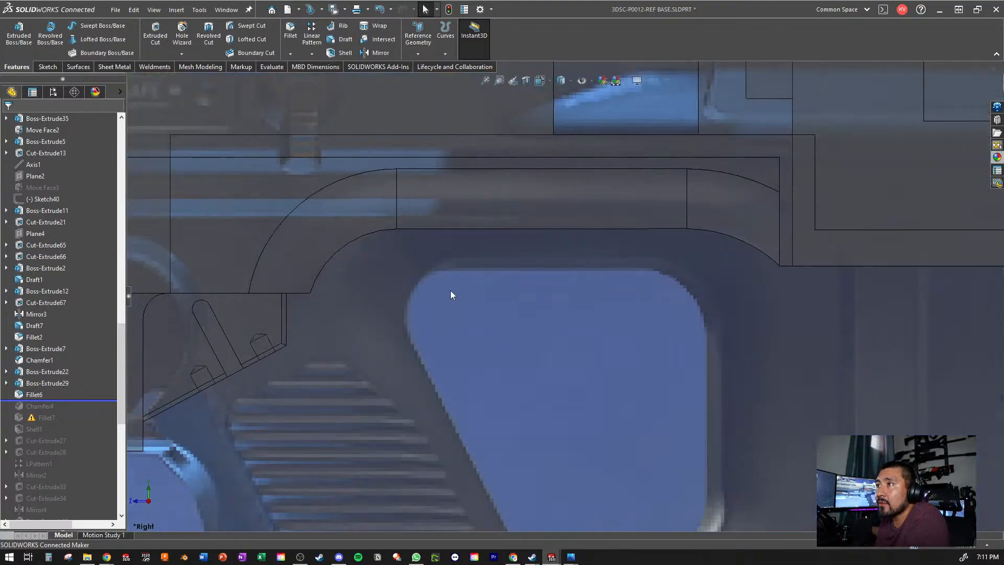
{"action": "middle_click_drag", "start_coordinate": [450, 292], "coordinate": [331, 223]}
{"action": "left_click", "coordinate": [340, 235]}
{"action": "scroll", "coordinate": [340, 235], "scroll_direction": "up", "scroll_amount": 5}
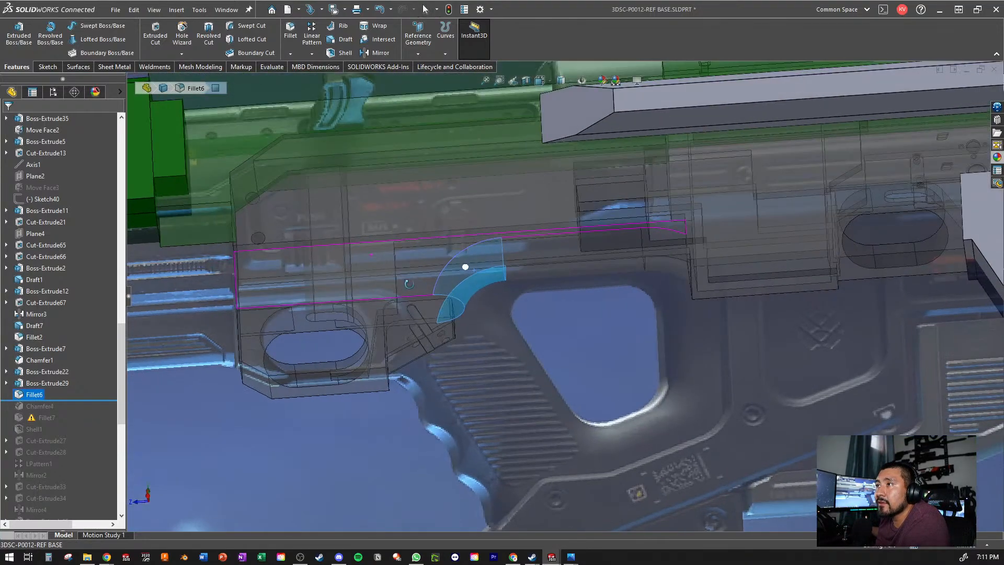
{"action": "scroll", "coordinate": [403, 274], "scroll_direction": "down", "scroll_amount": 5}
{"action": "scroll", "coordinate": [487, 307], "scroll_direction": "up", "scroll_amount": 5}
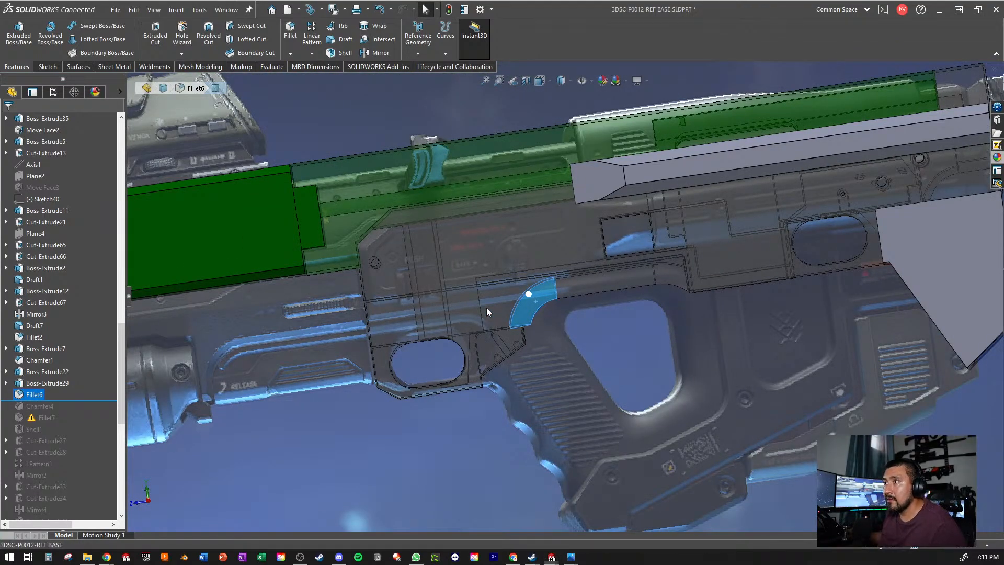
{"action": "left_click", "coordinate": [384, 129]}
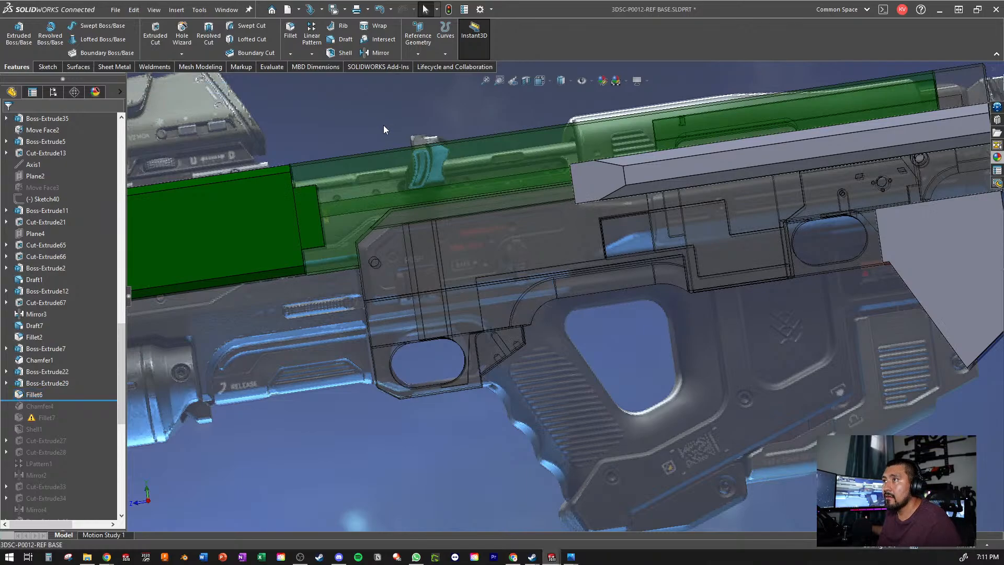
{"action": "key", "text": "ctrl+4"}
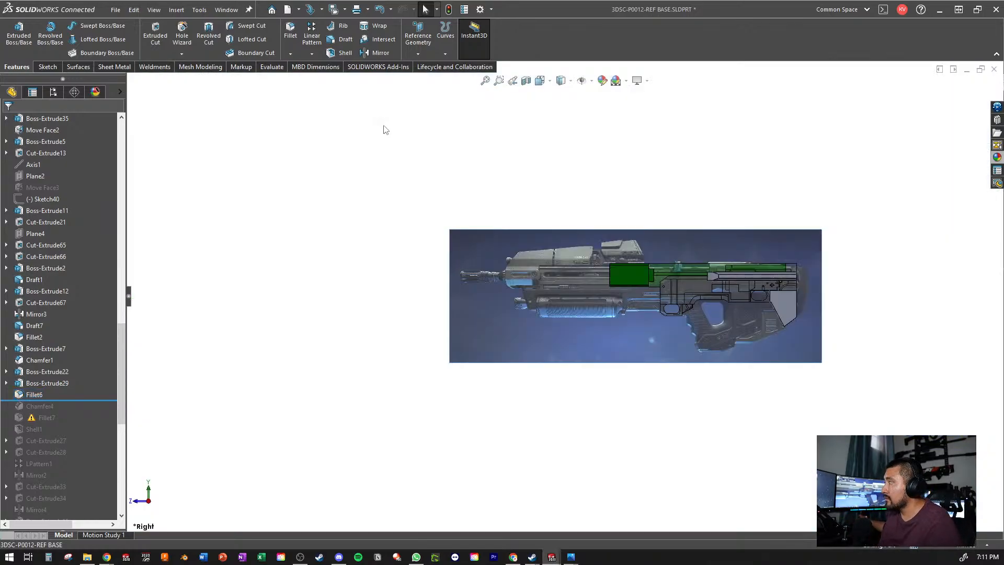
{"action": "scroll", "coordinate": [673, 356], "scroll_direction": "down", "scroll_amount": 10}
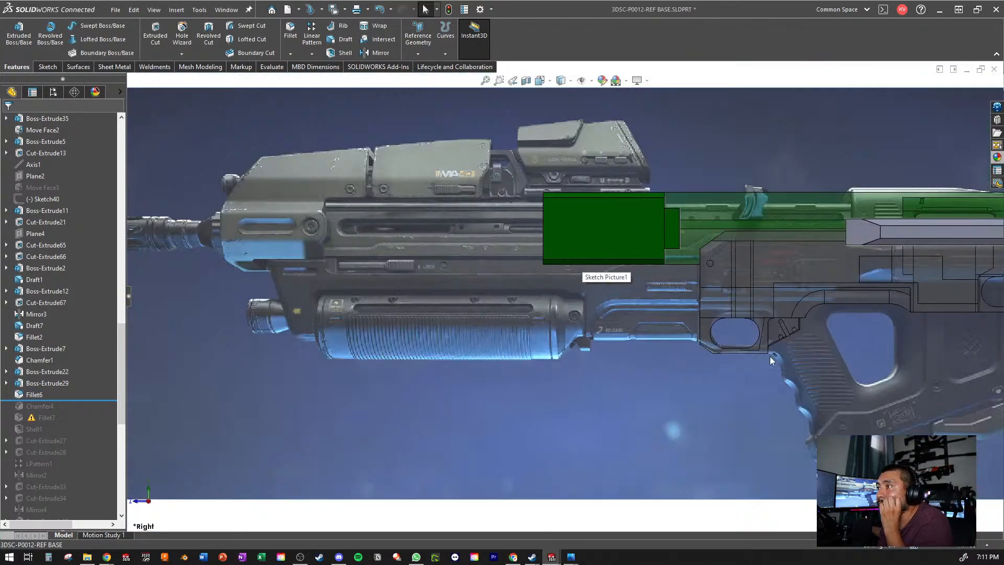
{"action": "scroll", "coordinate": [701, 340], "scroll_direction": "down", "scroll_amount": 8}
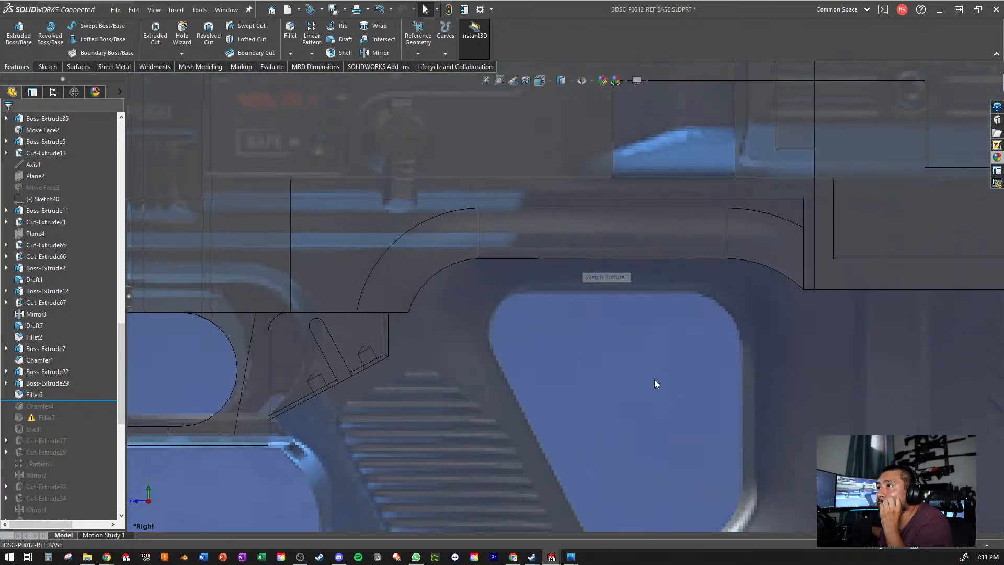
{"action": "scroll", "coordinate": [535, 342], "scroll_direction": "up", "scroll_amount": 5}
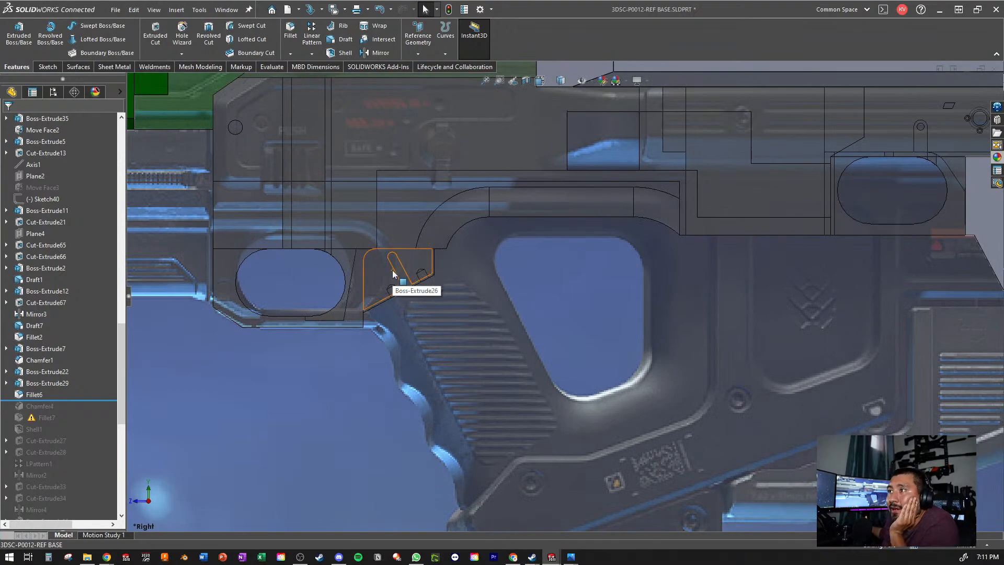
- Identify the features that form the side face around the front slot and the recessed face above it
{"action": "left_click", "coordinate": [350, 274]}
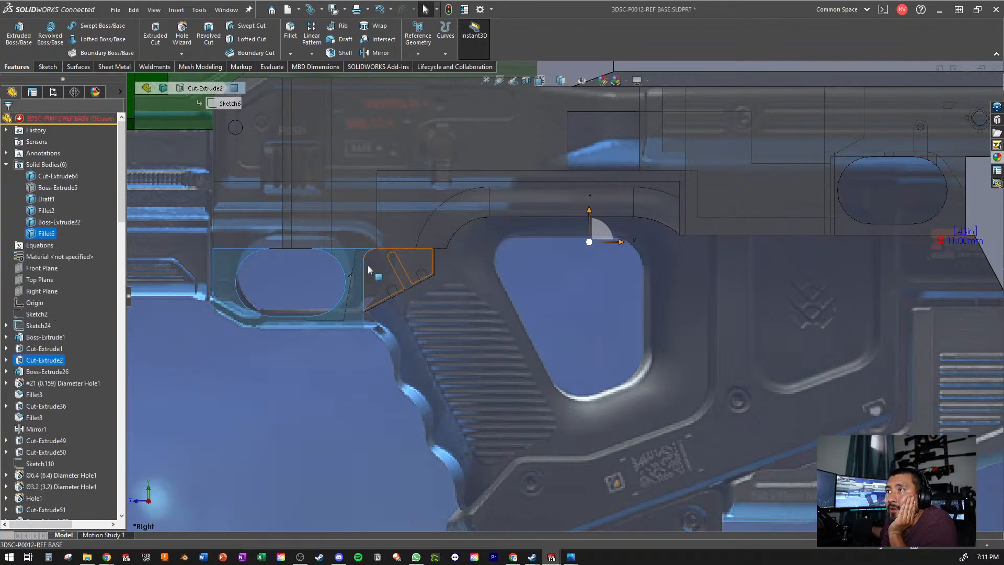
{"action": "left_click", "coordinate": [362, 195]}
{"action": "scroll", "coordinate": [400, 206], "scroll_direction": "up", "scroll_amount": 3}
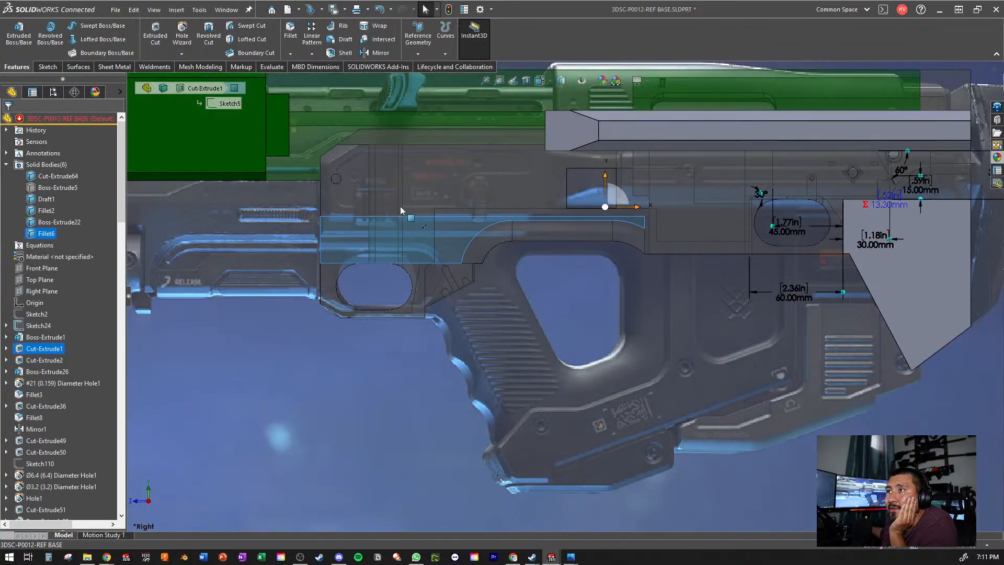
{"action": "scroll", "coordinate": [767, 259], "scroll_direction": "down", "scroll_amount": 1}
{"action": "scroll", "coordinate": [767, 259], "scroll_direction": "up", "scroll_amount": 1}
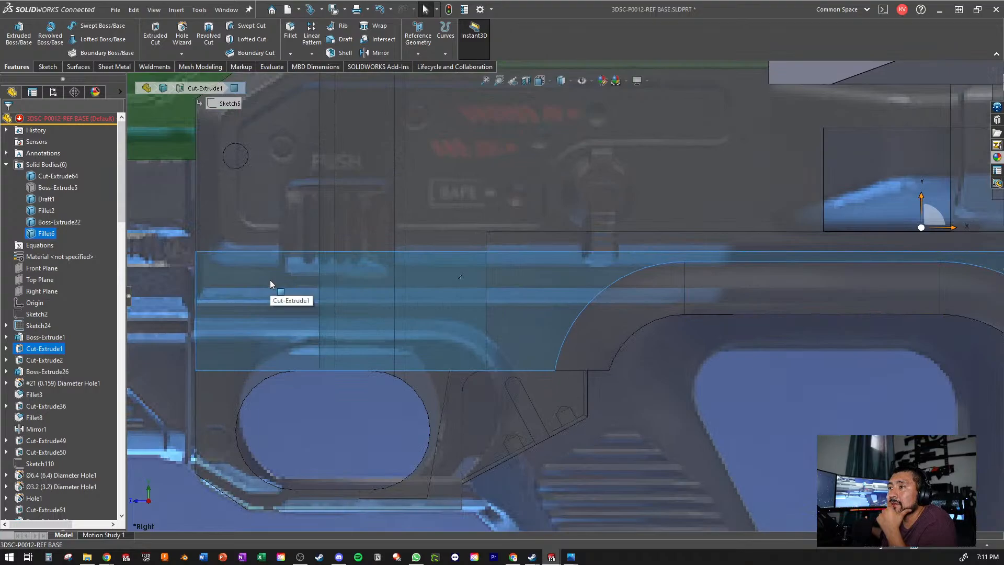
{"action": "scroll", "coordinate": [575, 343], "scroll_direction": "down", "scroll_amount": 2}
{"action": "scroll", "coordinate": [576, 343], "scroll_direction": "down", "scroll_amount": 9}
{"action": "left_click", "coordinate": [666, 417]}
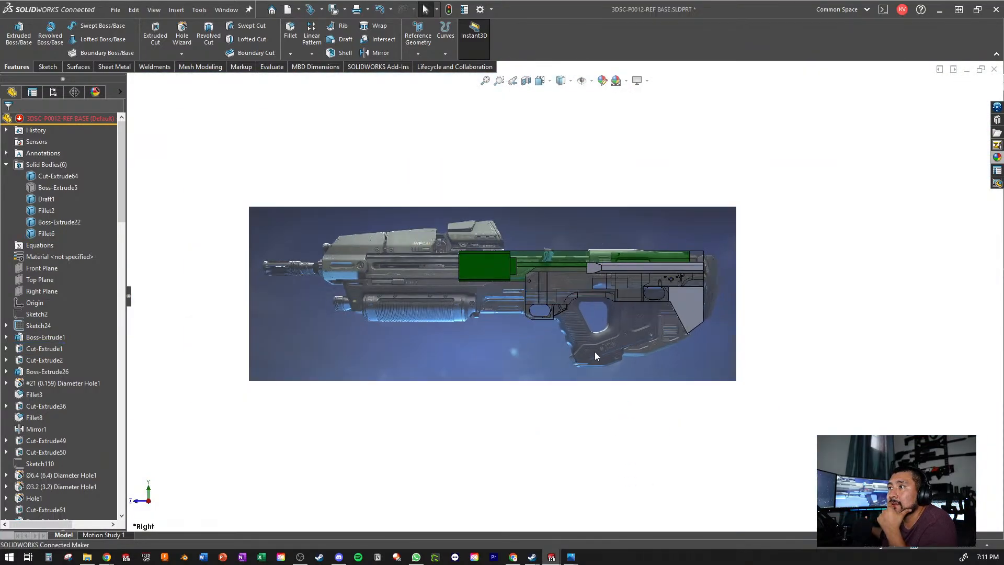
{"action": "scroll", "coordinate": [595, 351], "scroll_direction": "up", "scroll_amount": 9}
{"action": "scroll", "coordinate": [592, 259], "scroll_direction": "down", "scroll_amount": 4}
{"action": "scroll", "coordinate": [560, 243], "scroll_direction": "up", "scroll_amount": 4}
{"action": "scroll", "coordinate": [379, 212], "scroll_direction": "up", "scroll_amount": 2}
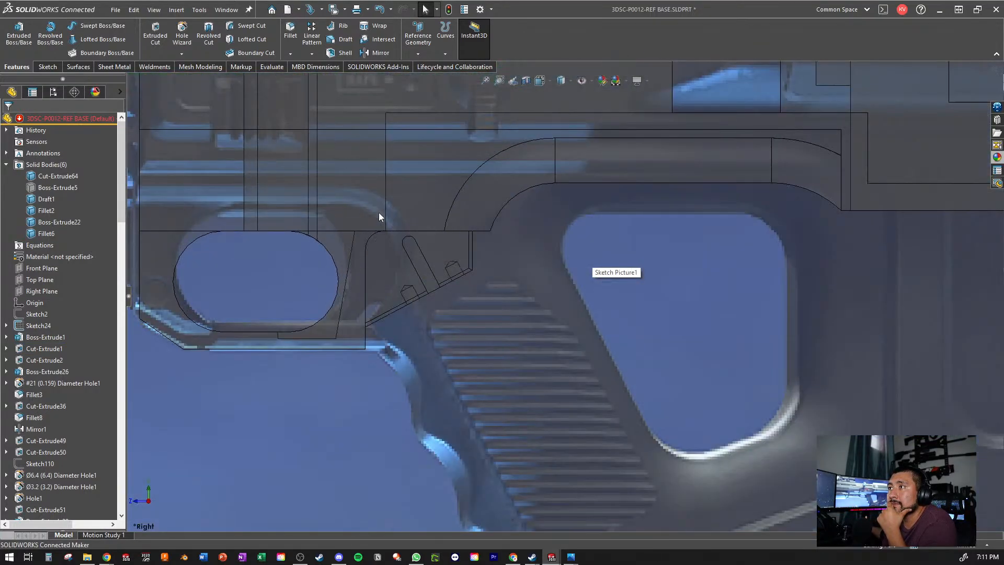
- Open Boss-Extrude1's Sketch1 for editing
{"action": "left_click", "coordinate": [432, 189]}
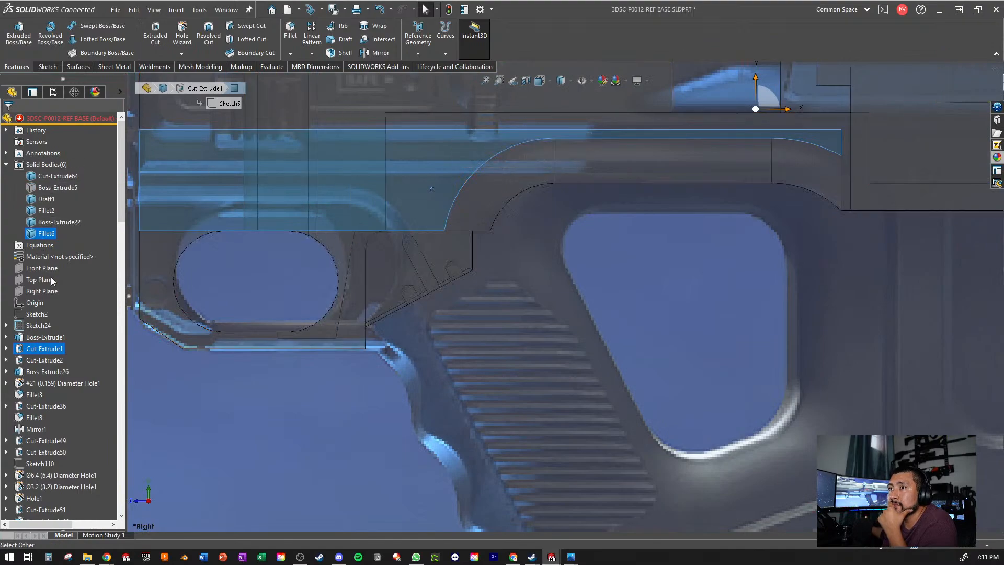
{"action": "left_click", "coordinate": [6, 337]}
{"action": "left_click", "coordinate": [47, 348]}
{"action": "left_click", "coordinate": [39, 315]}
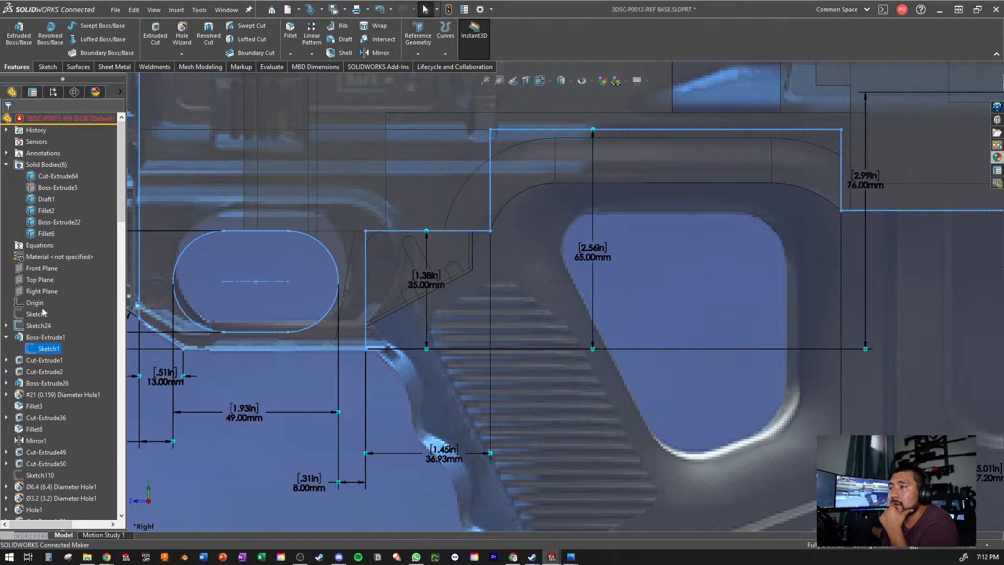
- Delete the 10 mm dimension between the profile's front edge and the front slot, and pull the vertical edge behind the slot rearward
{"action": "scroll", "coordinate": [606, 335], "scroll_direction": "up", "scroll_amount": 3}
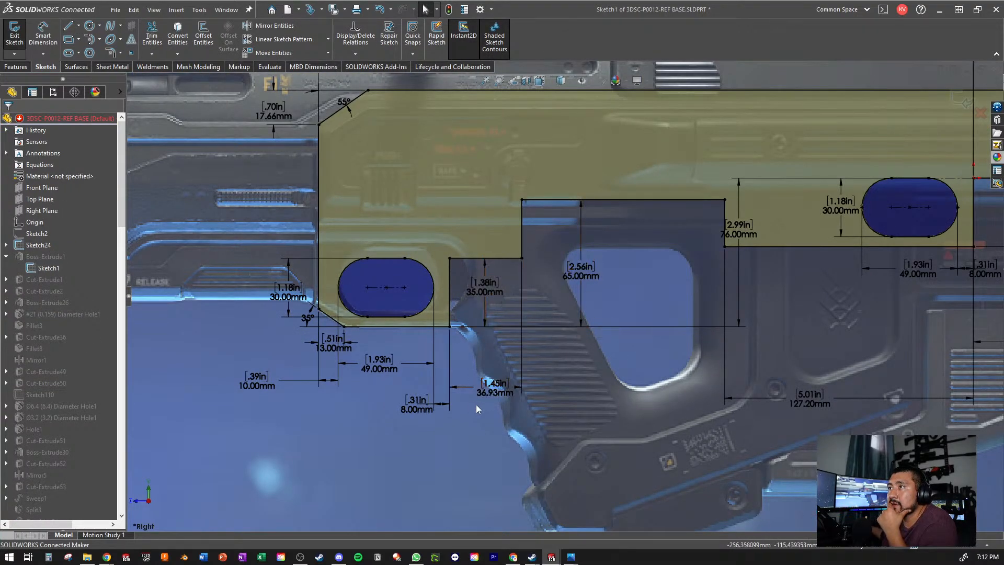
{"action": "scroll", "coordinate": [658, 215], "scroll_direction": "up", "scroll_amount": 3}
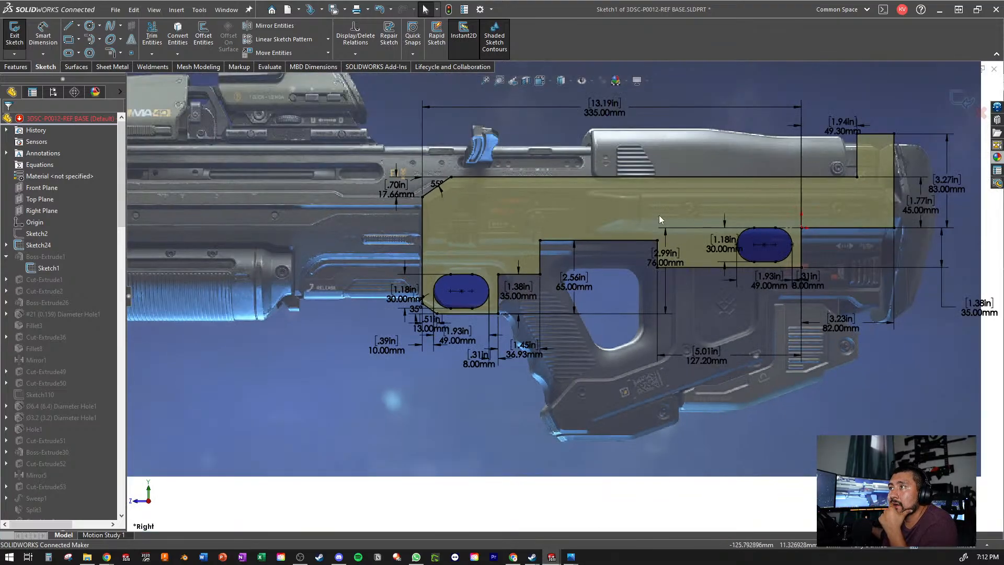
{"action": "scroll", "coordinate": [658, 215], "scroll_direction": "down", "scroll_amount": 3}
{"action": "scroll", "coordinate": [658, 214], "scroll_direction": "up", "scroll_amount": 2}
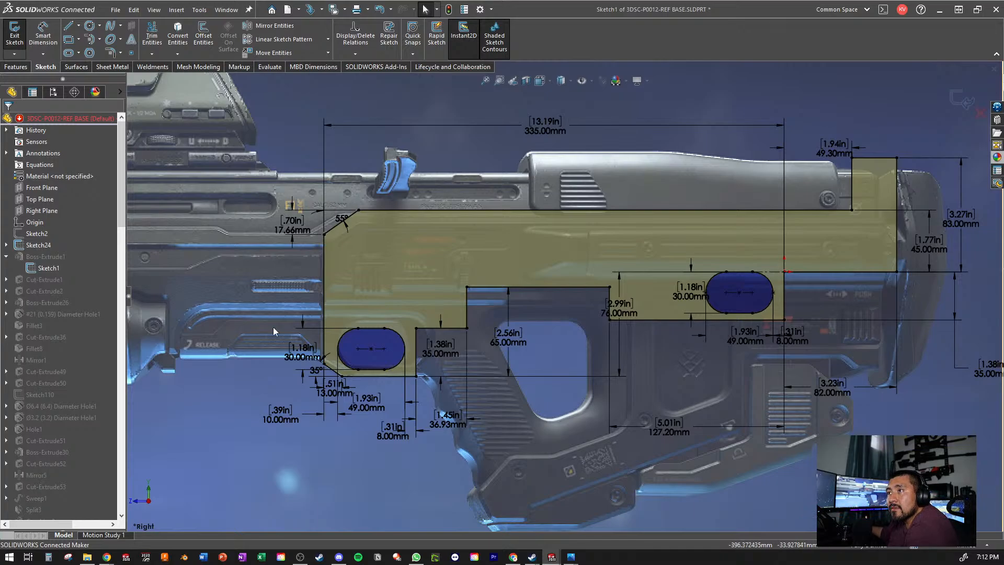
{"action": "scroll", "coordinate": [378, 388], "scroll_direction": "down", "scroll_amount": 2}
{"action": "scroll", "coordinate": [378, 388], "scroll_direction": "down", "scroll_amount": 6}
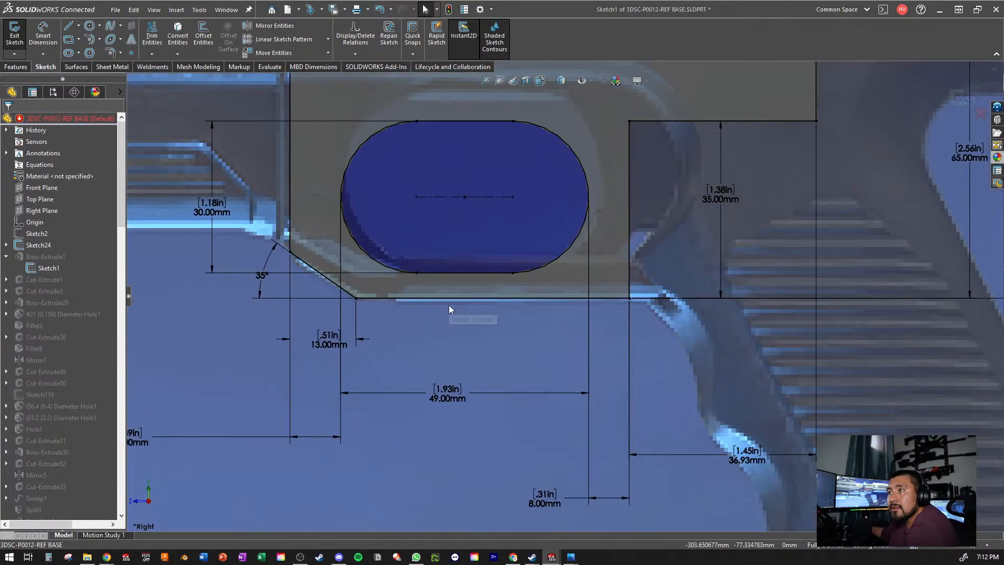
{"action": "scroll", "coordinate": [450, 305], "scroll_direction": "up", "scroll_amount": 2}
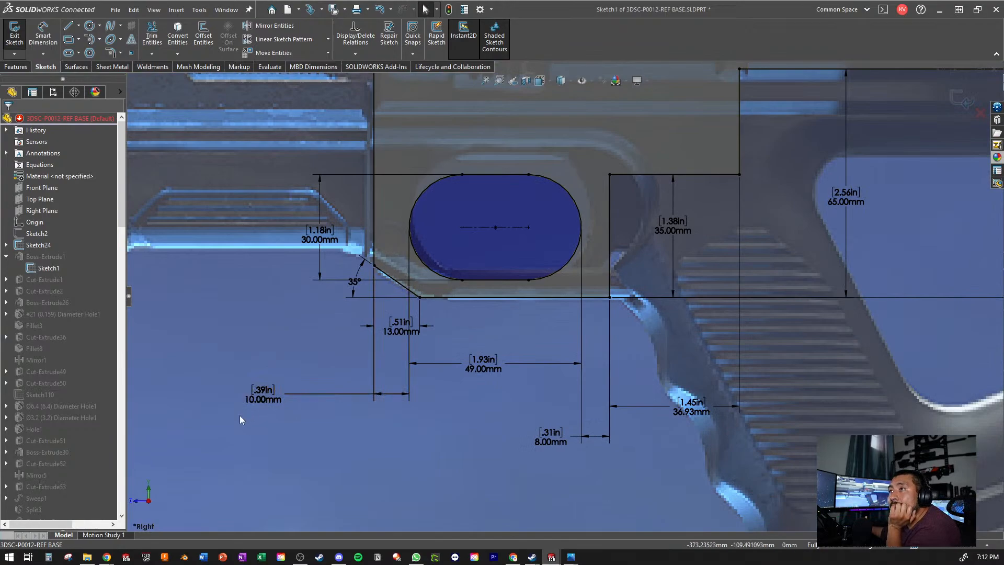
{"action": "left_click_drag", "start_coordinate": [254, 402], "coordinate": [284, 397]}
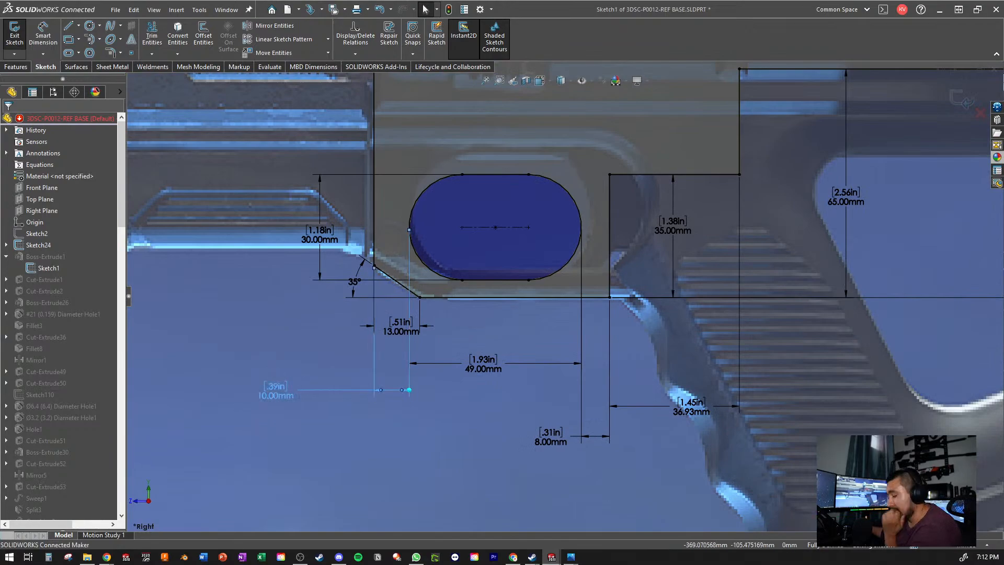
{"action": "key", "text": "Delete"}
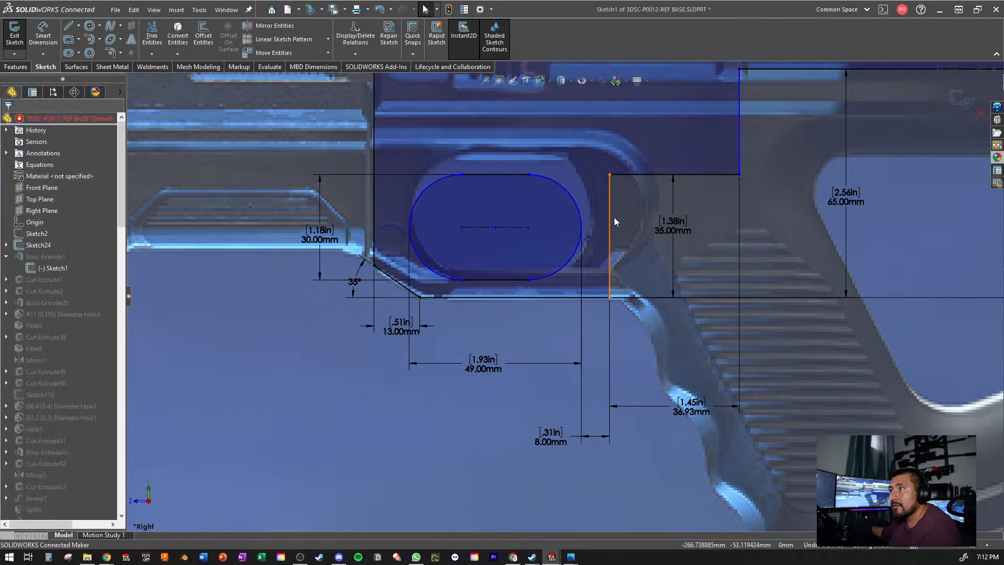
{"action": "left_click", "coordinate": [613, 228]}
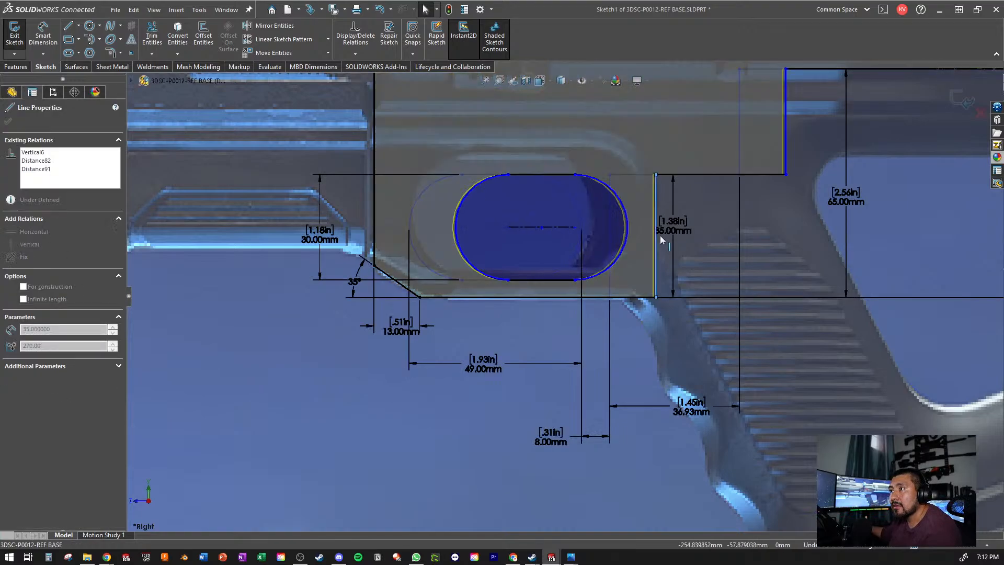
- Dimension the horizontal distance from the vertical edge behind the front slot to the vertical edge behind the rear slot as 260 mm
{"action": "scroll", "coordinate": [655, 256], "scroll_direction": "up", "scroll_amount": 5}
{"action": "scroll", "coordinate": [760, 297], "scroll_direction": "down", "scroll_amount": 3}
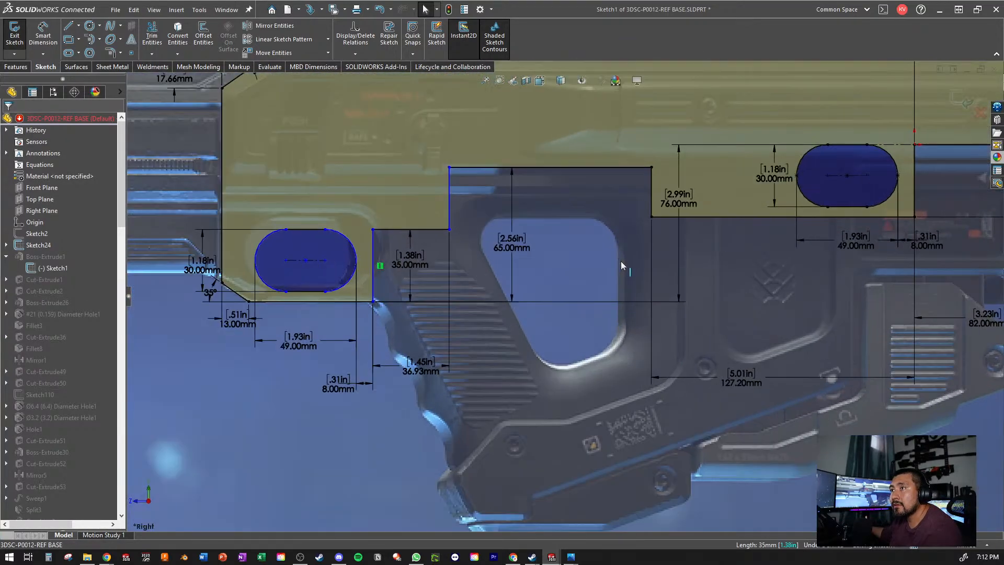
{"action": "left_click", "coordinate": [376, 279]}
{"action": "scroll", "coordinate": [661, 334], "scroll_direction": "up", "scroll_amount": 3}
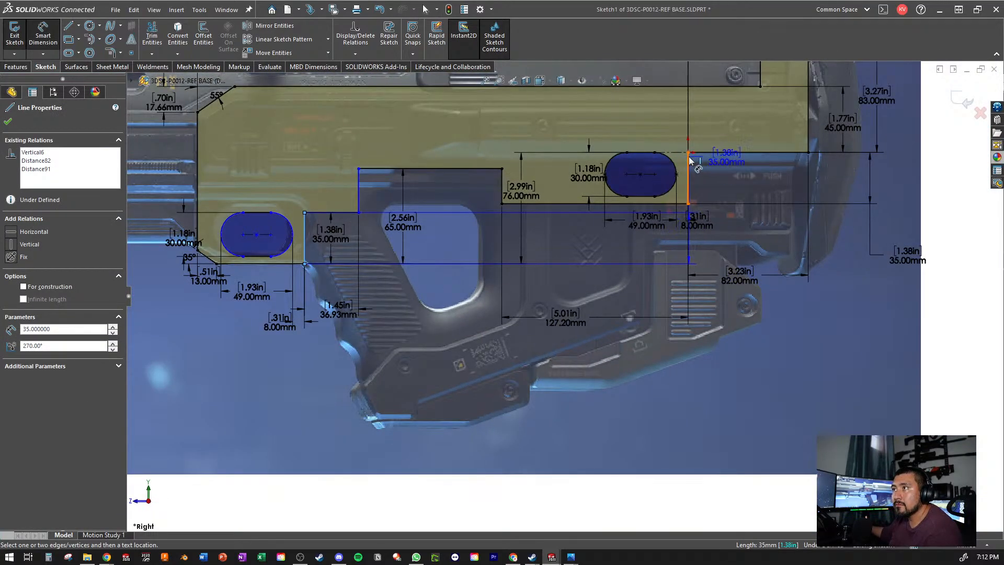
{"action": "left_click", "coordinate": [688, 178]}
{"action": "left_click", "coordinate": [463, 394]}
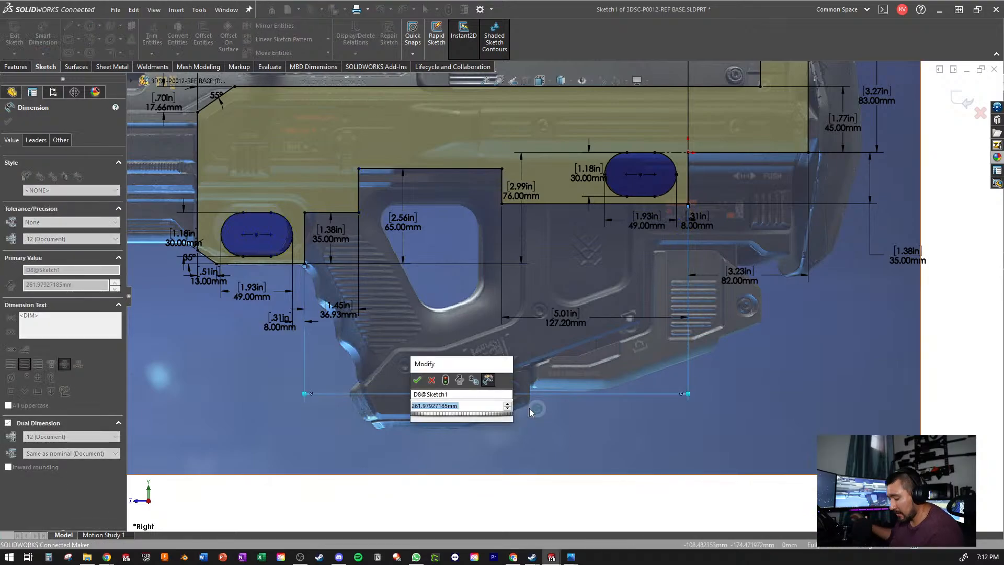
{"action": "type", "text": "260"}
{"action": "key", "text": "Return"}
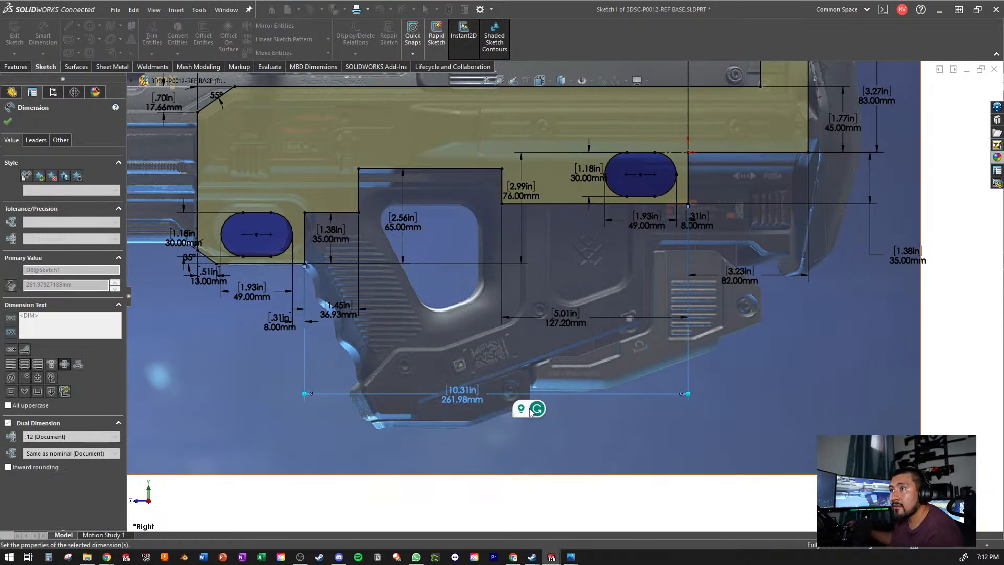
{"action": "key", "text": "Escape"}
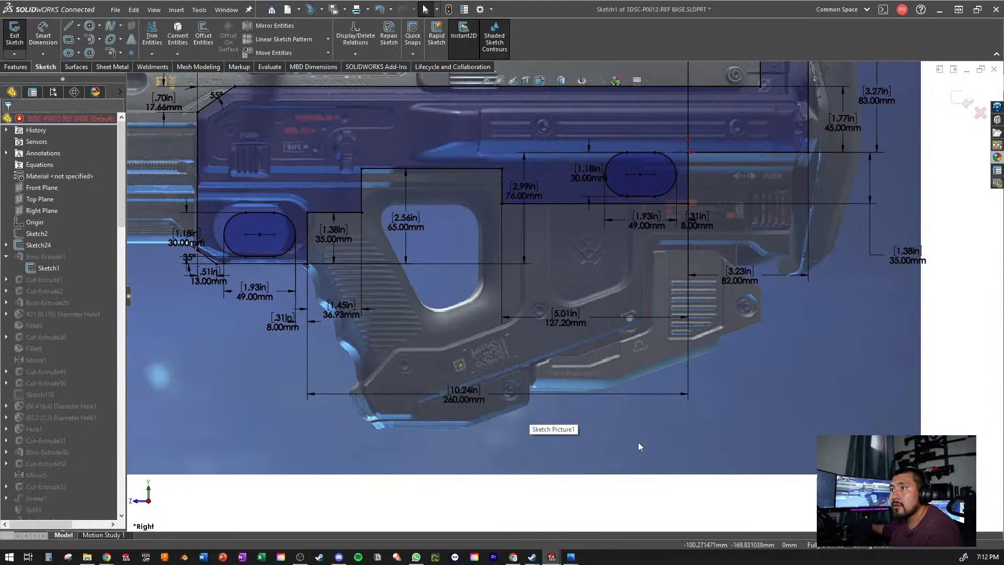
- Reduce the horizontal distance between the two vertical edges behind the slots to 255 mm
{"action": "double_click", "coordinate": [464, 396]}
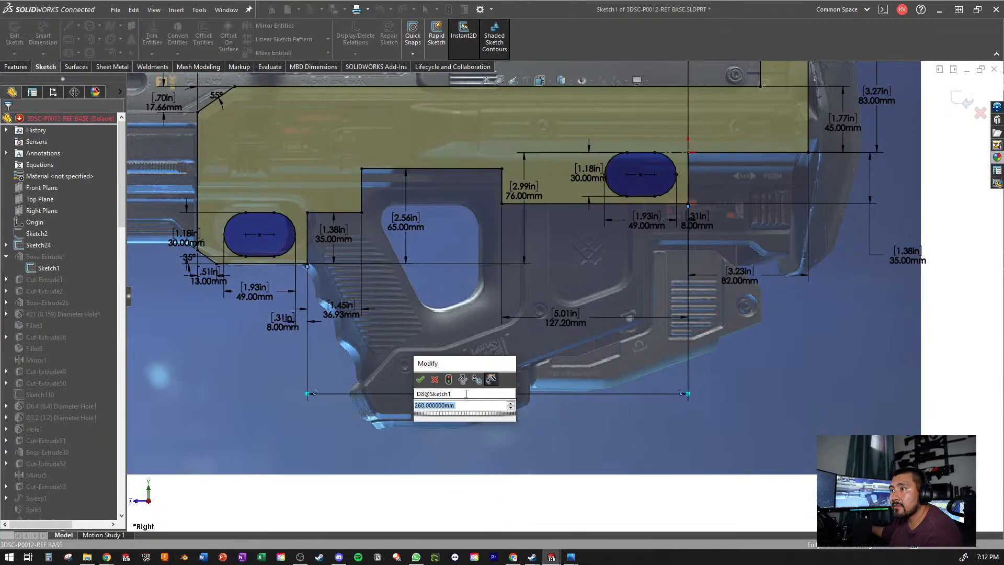
{"action": "type", "text": "255"}
{"action": "key", "text": "Return"}
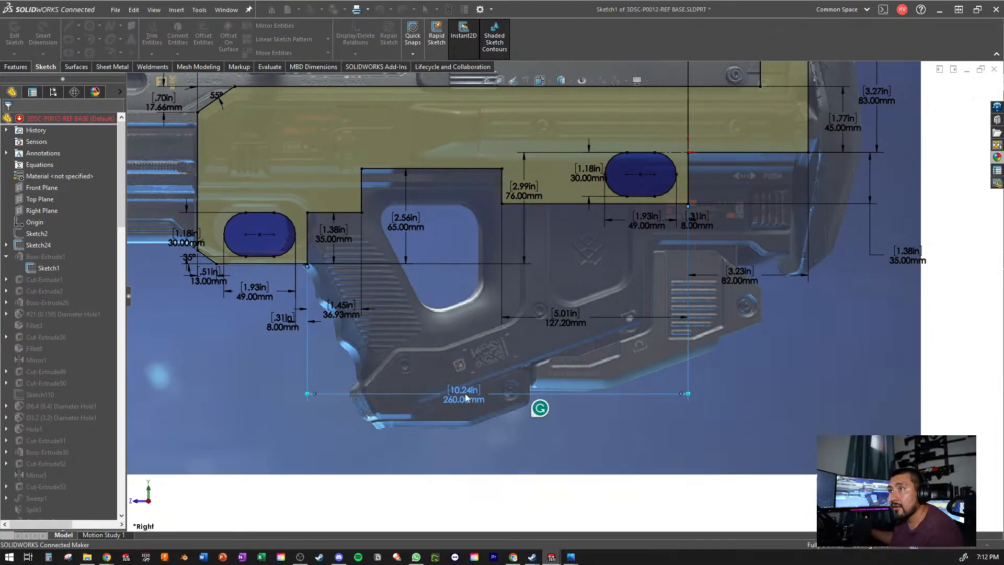
{"action": "key", "text": "Escape"}
- Exit the sketch to rebuild the part, and check the shifted slot and curved lower edge against the reference picture
{"action": "scroll", "coordinate": [210, 267], "scroll_direction": "down", "scroll_amount": 3}
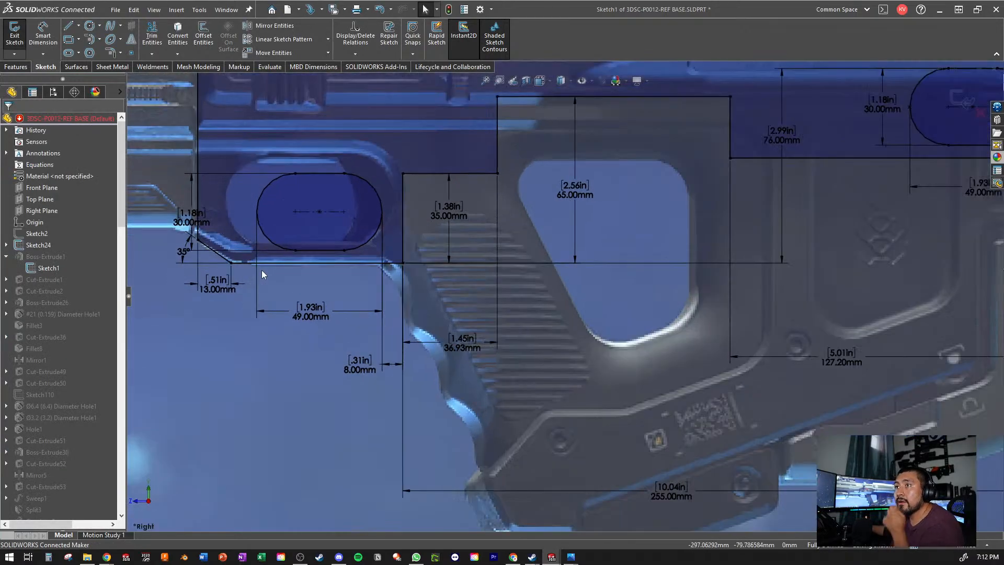
{"action": "scroll", "coordinate": [386, 284], "scroll_direction": "up", "scroll_amount": 3}
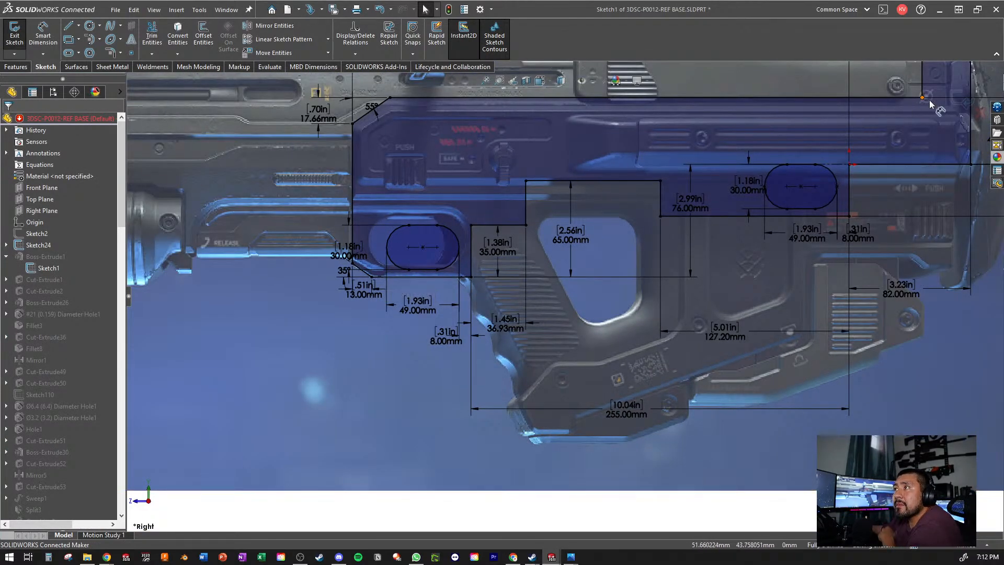
{"action": "left_click", "coordinate": [953, 103]}
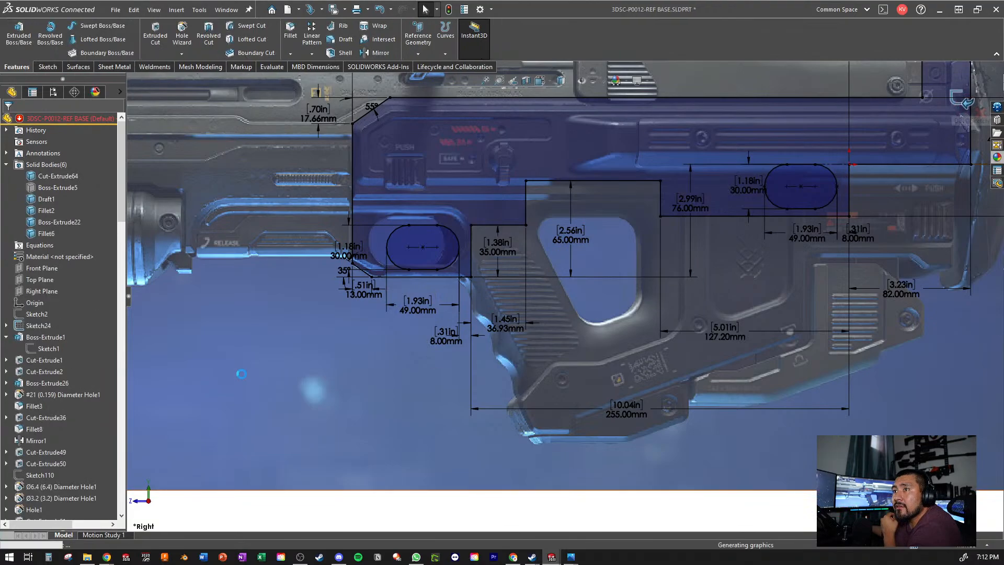
{"action": "scroll", "coordinate": [47, 303], "scroll_direction": "down", "scroll_amount": 10}
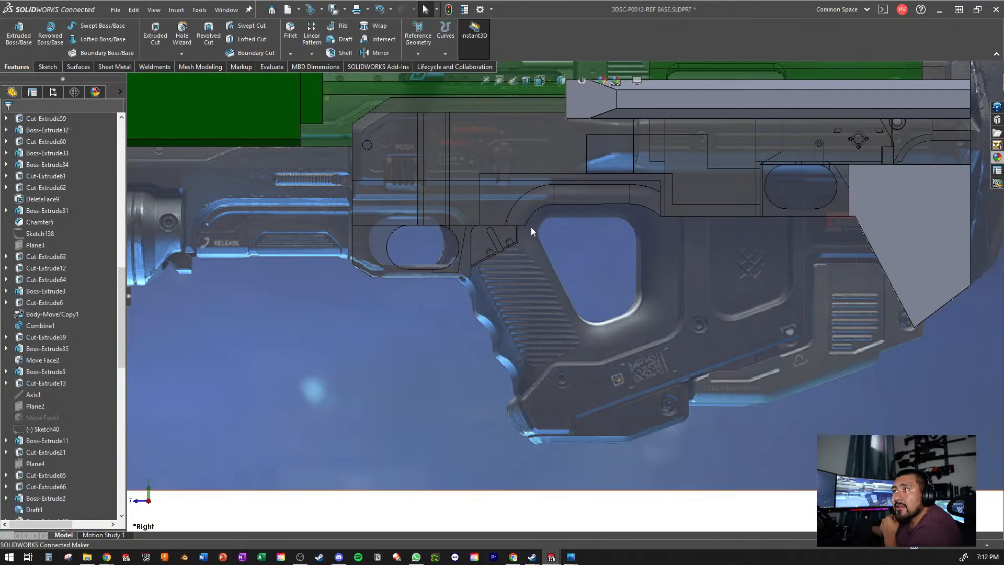
{"action": "scroll", "coordinate": [493, 239], "scroll_direction": "down", "scroll_amount": 5}
{"action": "scroll", "coordinate": [543, 265], "scroll_direction": "up", "scroll_amount": 4}
{"action": "scroll", "coordinate": [623, 271], "scroll_direction": "down", "scroll_amount": 3}
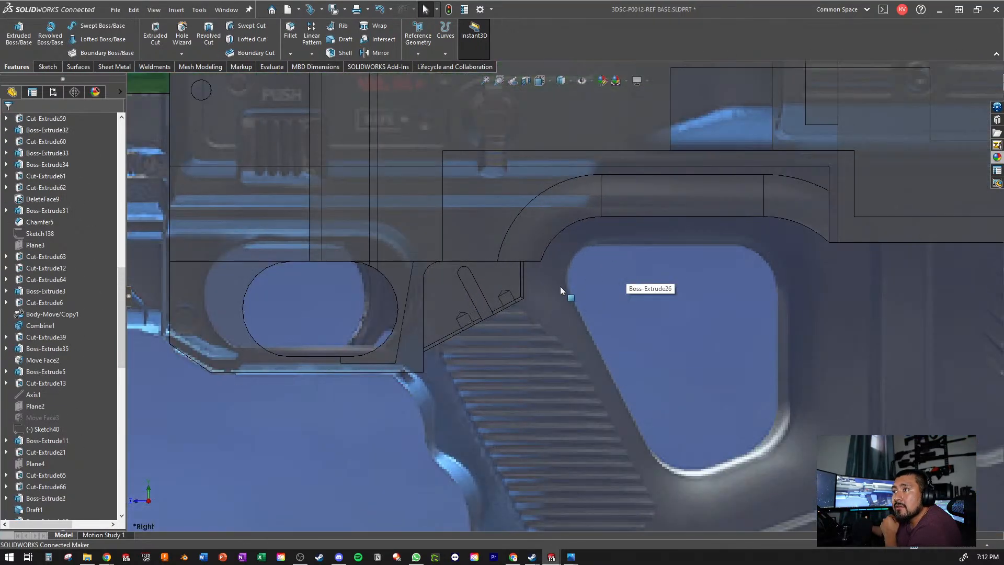
- Compare the receiver's lower edge, front slot and curved transition above the grip opening with the reference picture
{"action": "scroll", "coordinate": [581, 314], "scroll_direction": "up", "scroll_amount": 4}
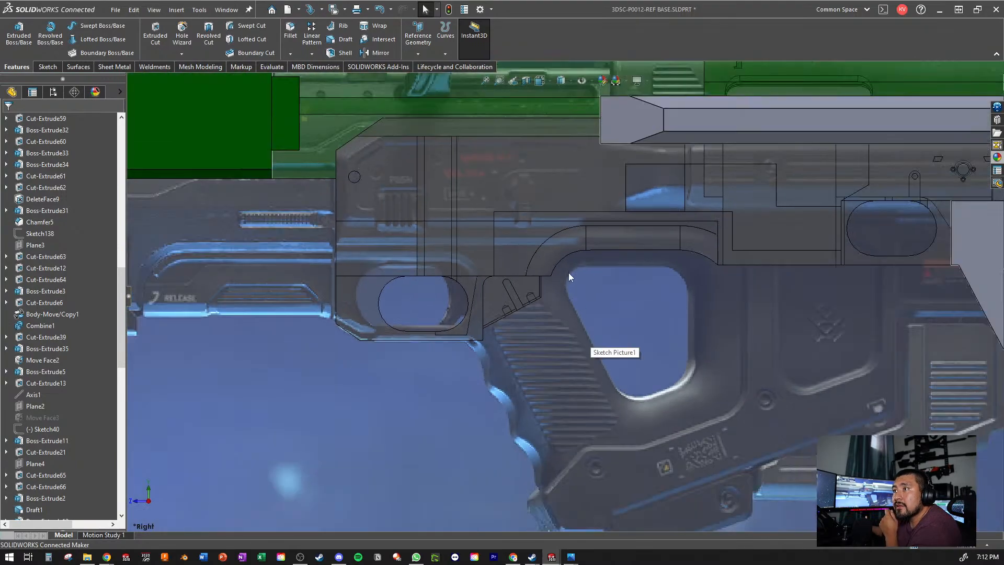
{"action": "scroll", "coordinate": [568, 272], "scroll_direction": "down", "scroll_amount": 3}
{"action": "scroll", "coordinate": [567, 269], "scroll_direction": "down", "scroll_amount": 1}
{"action": "scroll", "coordinate": [600, 282], "scroll_direction": "up", "scroll_amount": 3}
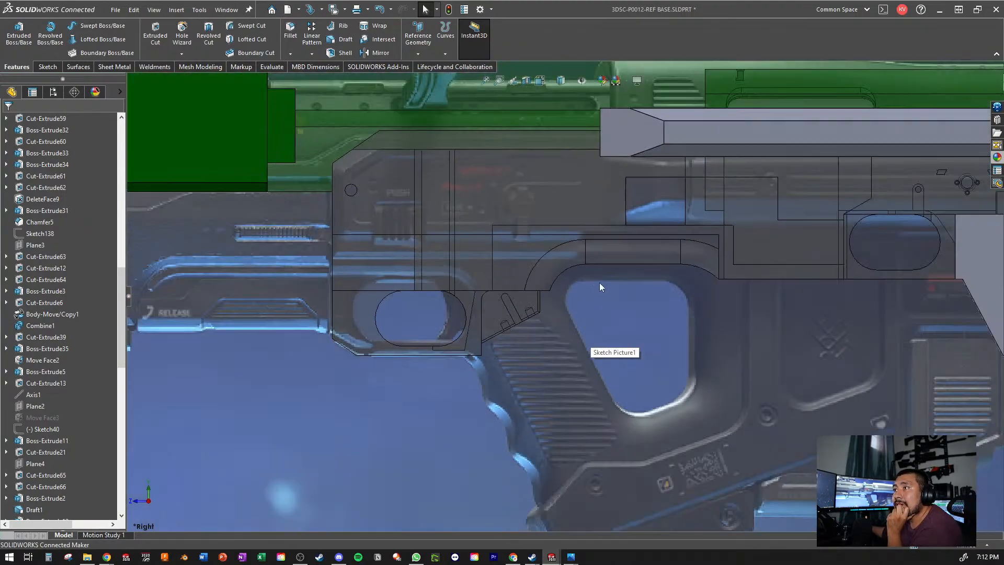
{"action": "scroll", "coordinate": [625, 262], "scroll_direction": "down", "scroll_amount": 3}
{"action": "scroll", "coordinate": [616, 356], "scroll_direction": "up", "scroll_amount": 5}
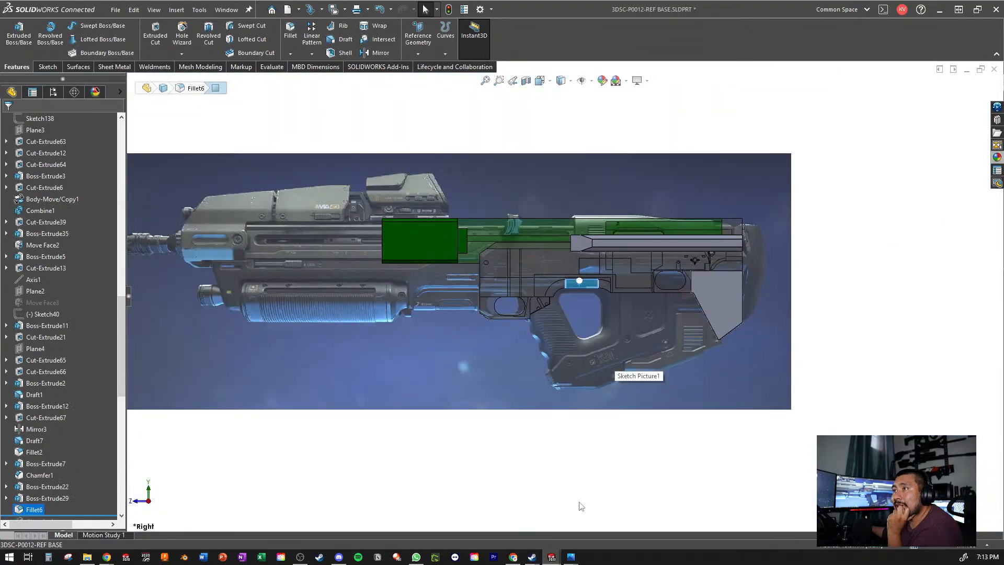
{"action": "scroll", "coordinate": [569, 309], "scroll_direction": "down", "scroll_amount": 3}
{"action": "scroll", "coordinate": [568, 310], "scroll_direction": "down", "scroll_amount": 4}
{"action": "scroll", "coordinate": [430, 385], "scroll_direction": "up", "scroll_amount": 3}
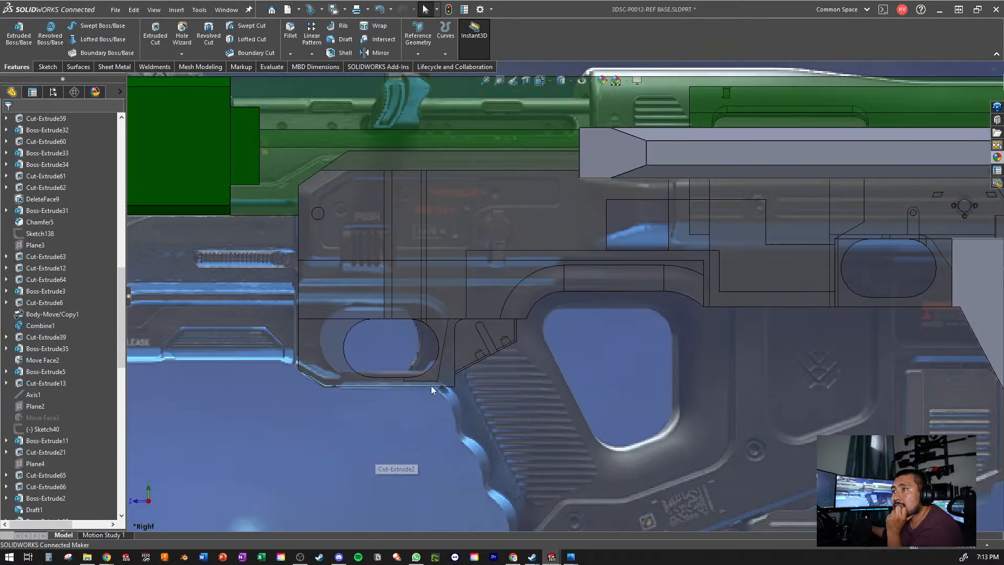
{"action": "scroll", "coordinate": [434, 384], "scroll_direction": "down", "scroll_amount": 3}
{"action": "scroll", "coordinate": [434, 385], "scroll_direction": "up", "scroll_amount": 2}
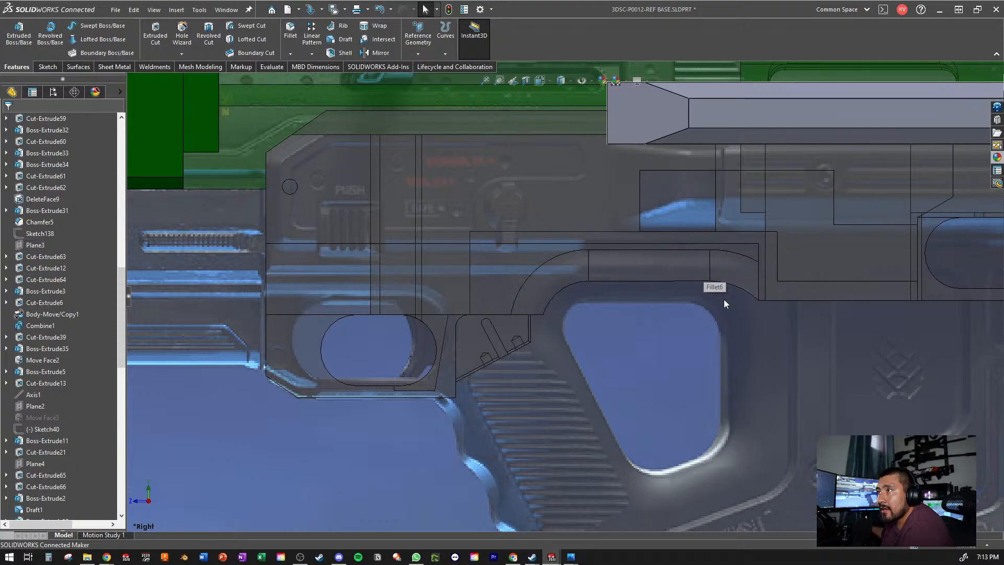
{"action": "scroll", "coordinate": [735, 366], "scroll_direction": "up", "scroll_amount": 2}
{"action": "scroll", "coordinate": [738, 360], "scroll_direction": "up", "scroll_amount": 2}
{"action": "scroll", "coordinate": [742, 297], "scroll_direction": "down", "scroll_amount": 2}
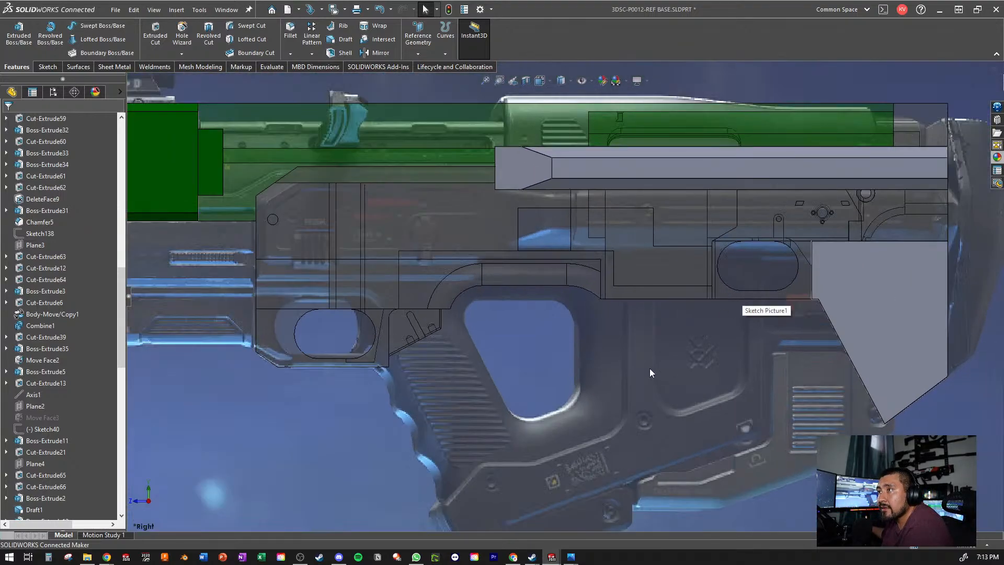
- Roll the feature history back to directly after Boss-Extrude29, ahead of Fillet6
{"action": "left_click", "coordinate": [425, 266]}
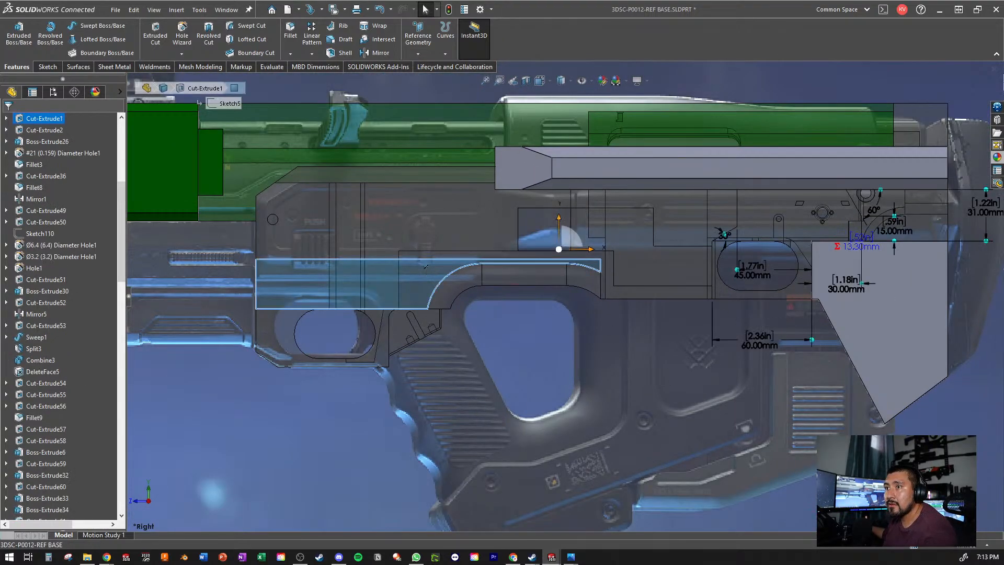
{"action": "scroll", "coordinate": [42, 337], "scroll_direction": "down", "scroll_amount": 7}
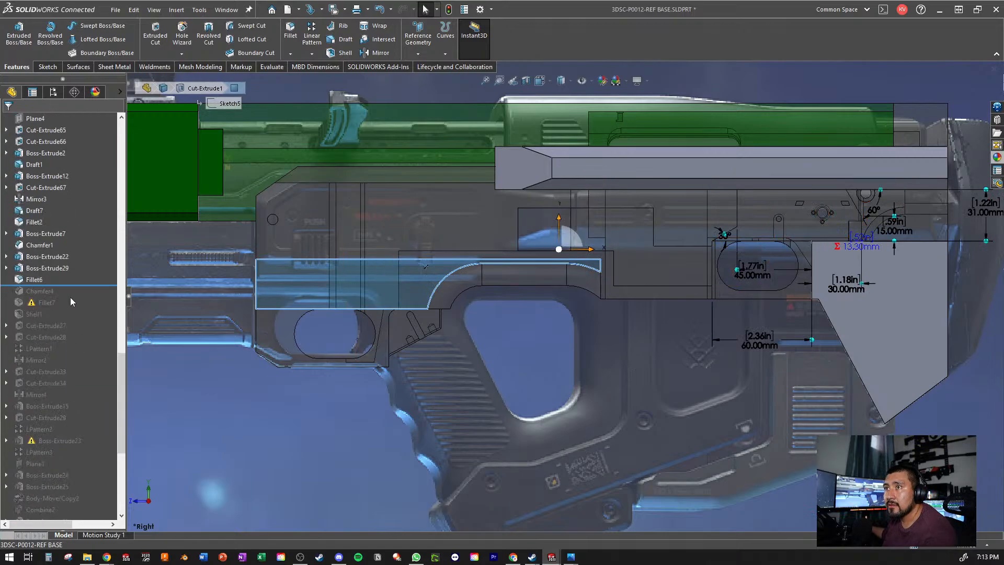
{"action": "left_click_drag", "start_coordinate": [61, 286], "coordinate": [61, 273]}
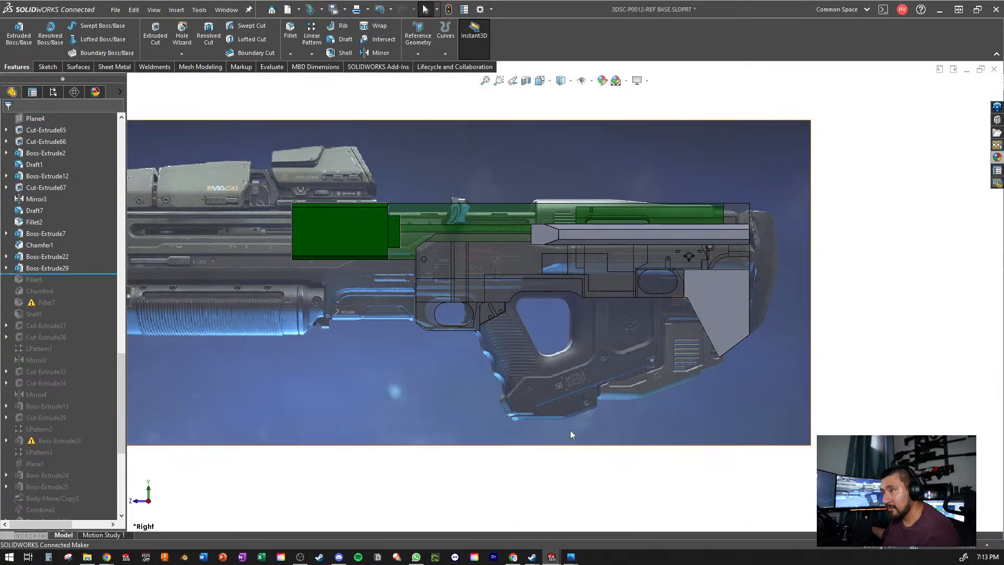
- Open Sketch90 of Boss-Extrude29 for editing
{"action": "scroll", "coordinate": [584, 363], "scroll_direction": "down", "scroll_amount": 8}
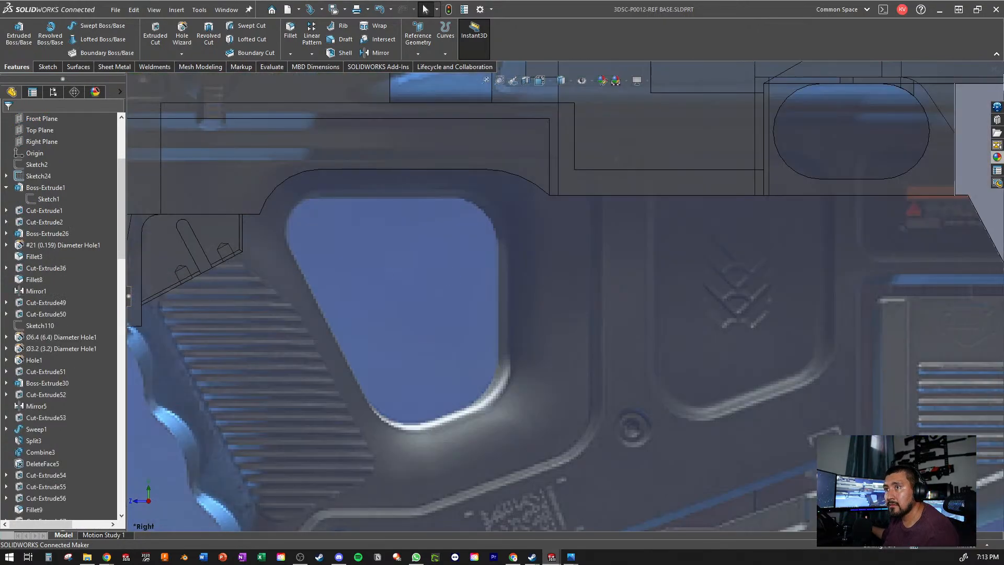
{"action": "scroll", "coordinate": [59, 293], "scroll_direction": "up", "scroll_amount": 10}
{"action": "scroll", "coordinate": [59, 293], "scroll_direction": "down", "scroll_amount": 9}
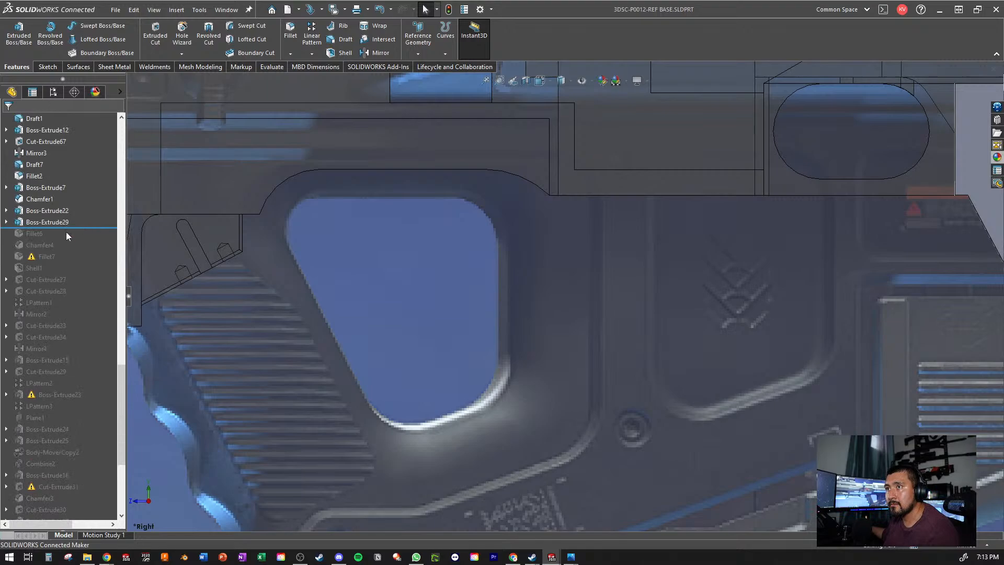
{"action": "left_click", "coordinate": [6, 224]}
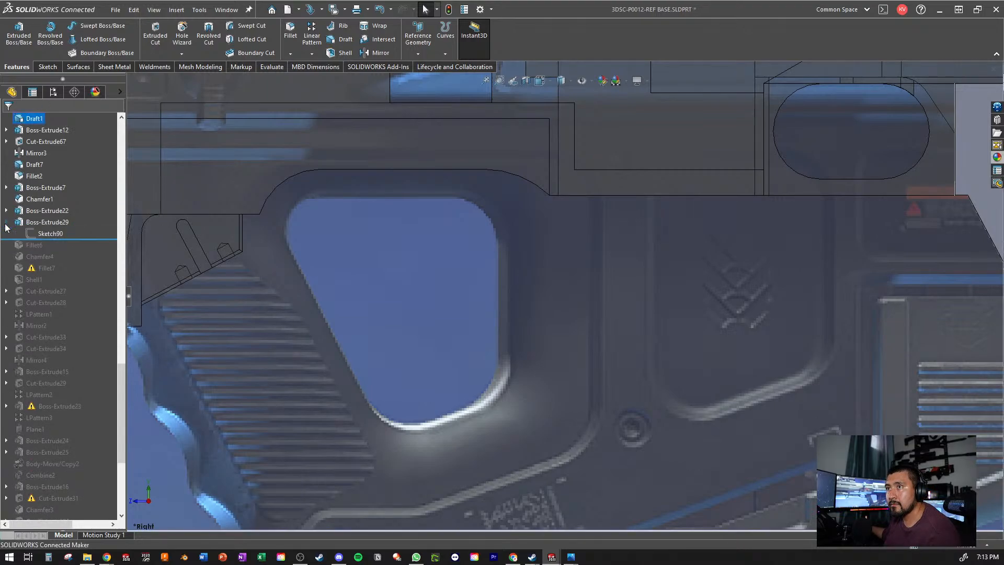
{"action": "left_click", "coordinate": [40, 234]}
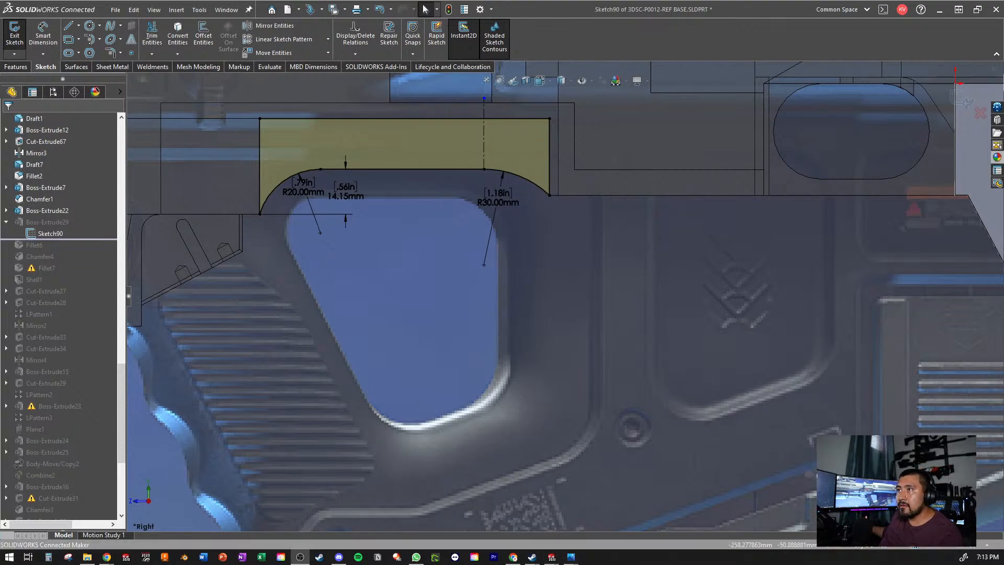
- Delete the R30 mm arc at the rear end of the sketch profile, along with its radius dimension
{"action": "left_click", "coordinate": [535, 190]}
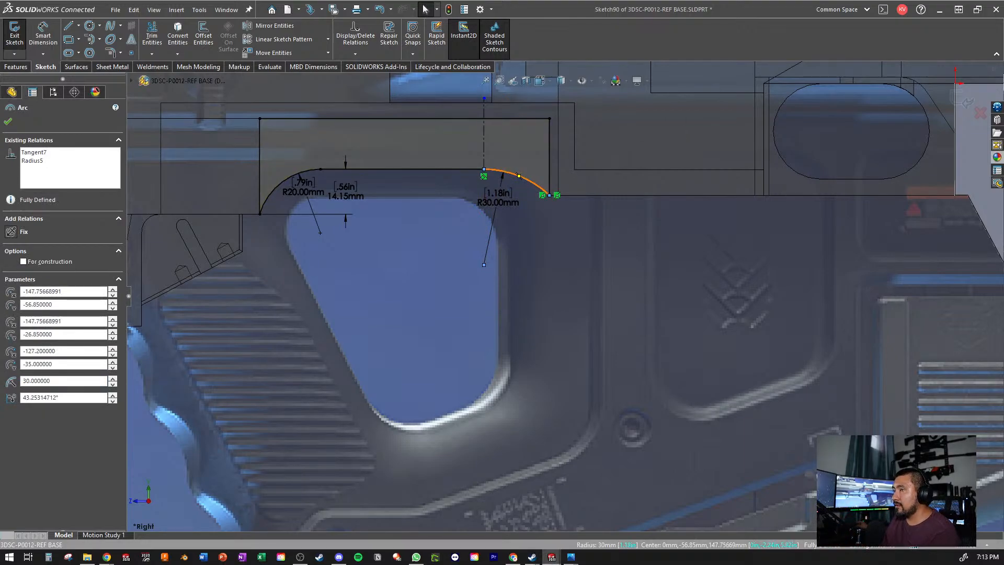
{"action": "key", "text": "Delete"}
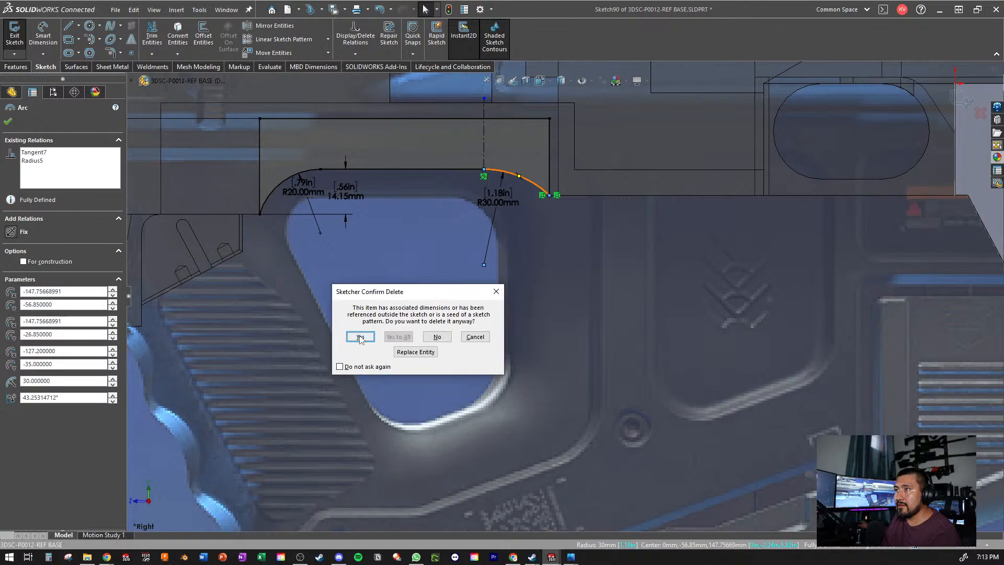
{"action": "left_click", "coordinate": [360, 337]}
{"action": "scroll", "coordinate": [504, 171], "scroll_direction": "up", "scroll_amount": 3}
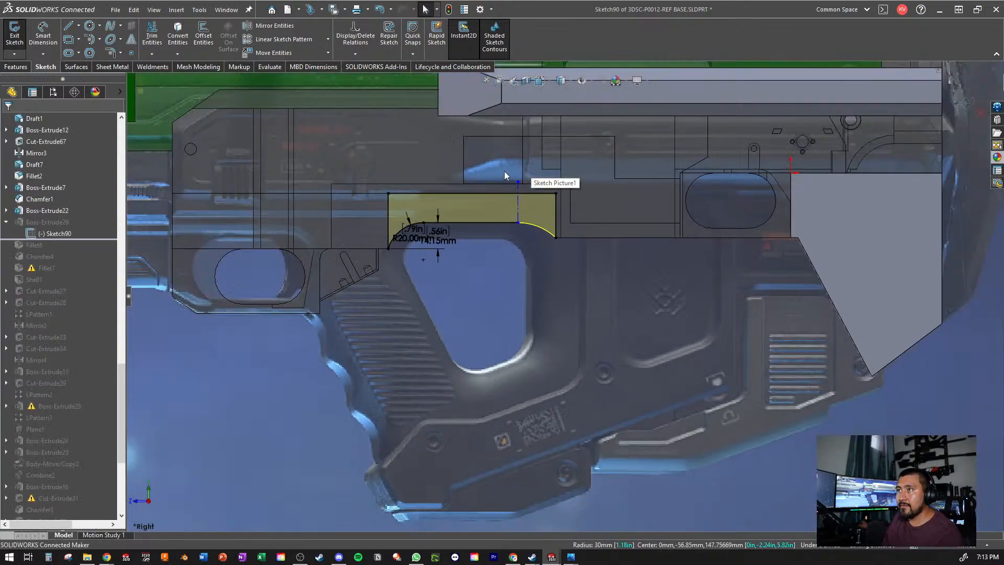
{"action": "scroll", "coordinate": [526, 237], "scroll_direction": "down", "scroll_amount": 5}
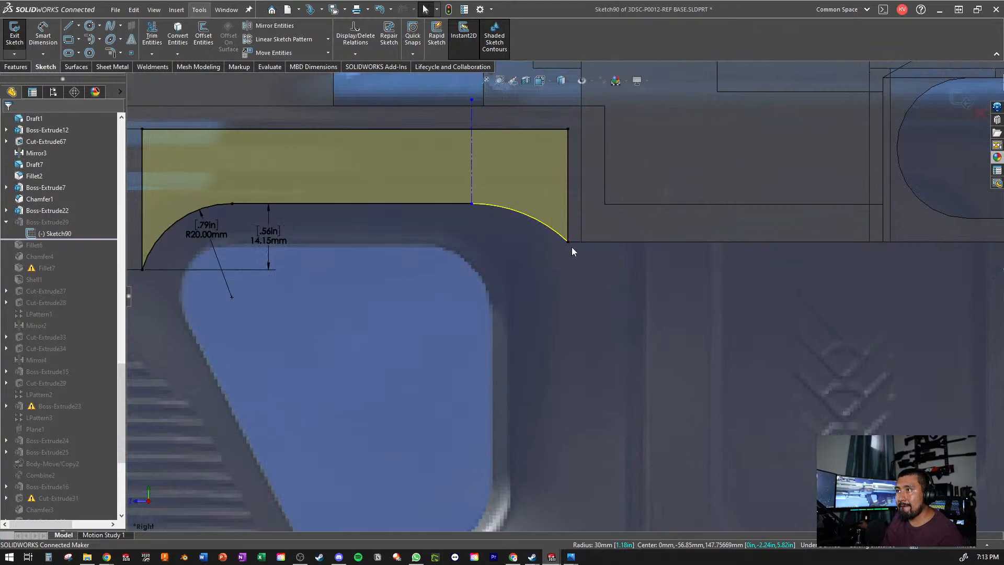
- Remove the Coincident6 relation from the lower endpoint of the profile's rear vertical line
{"action": "mouse_move", "coordinate": [568, 242]}
{"action": "left_mouse_down"}
{"action": "mouse_move", "coordinate": [571, 327]}
{"action": "mouse_move", "coordinate": [548, 421]}
{"action": "left_mouse_up"}
{"action": "left_click", "coordinate": [48, 164]}
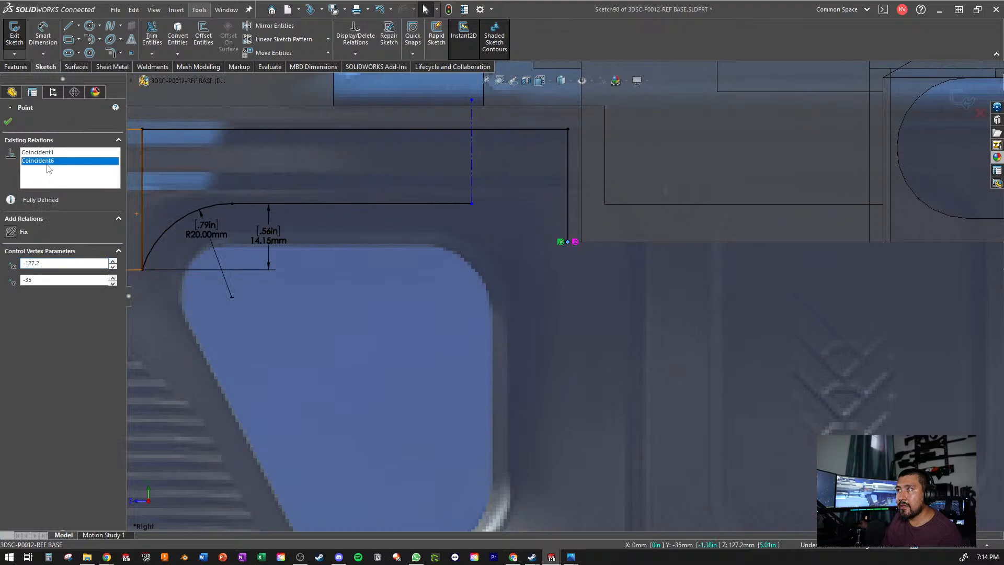
{"action": "right_click", "coordinate": [48, 164]}
{"action": "left_click", "coordinate": [57, 186]}
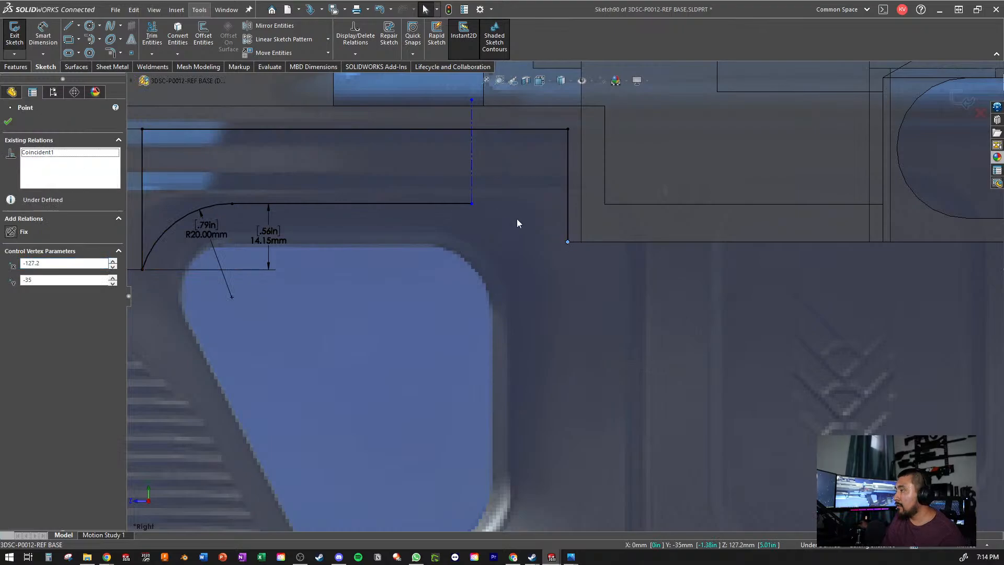
{"action": "left_click", "coordinate": [517, 219]}
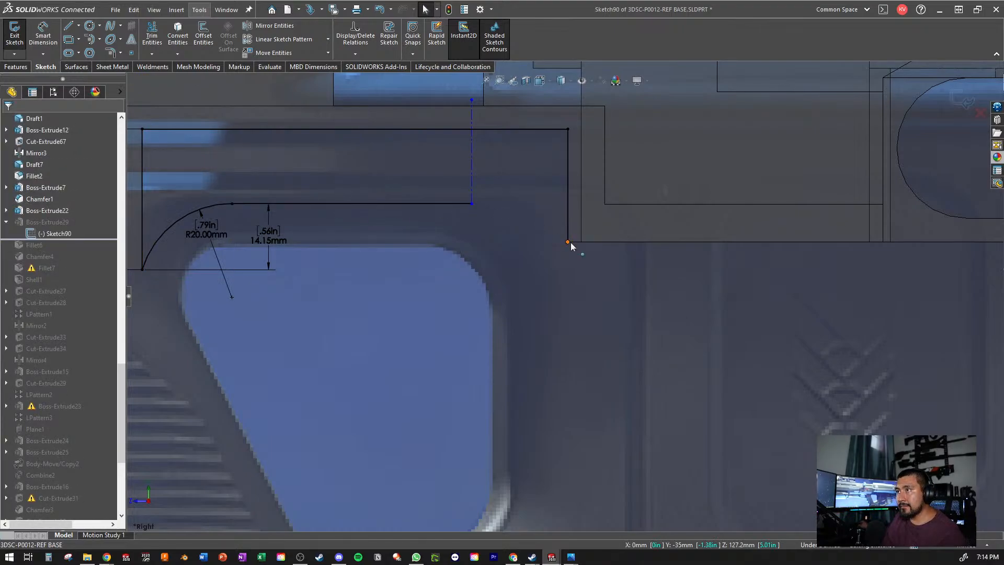
- Extend the rear vertical line down behind the grip opening, placing its lower endpoint at about Y -70.8 mm
{"action": "mouse_move", "coordinate": [570, 242]}
{"action": "left_mouse_down"}
{"action": "mouse_move", "coordinate": [582, 348]}
{"action": "mouse_move", "coordinate": [572, 409]}
{"action": "left_mouse_up"}
{"action": "scroll", "coordinate": [572, 394], "scroll_direction": "up", "scroll_amount": 4}
{"action": "scroll", "coordinate": [573, 395], "scroll_direction": "down", "scroll_amount": 2}
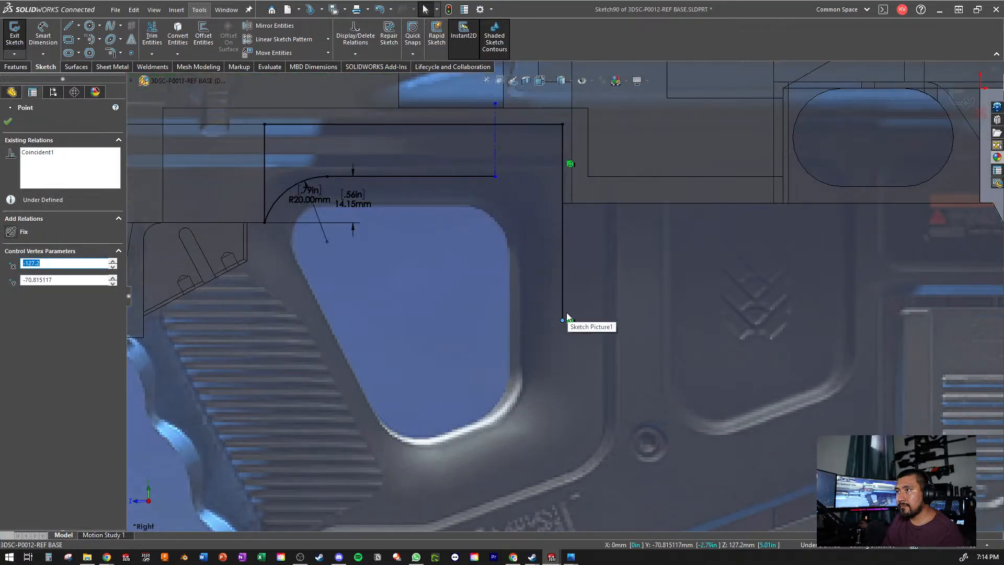
{"action": "scroll", "coordinate": [614, 292], "scroll_direction": "up", "scroll_amount": 4}
{"action": "left_click", "coordinate": [614, 292]}
- Examine the extended line and open profile against the surrounding bodies, and return to a view normal to the sketch
{"action": "scroll", "coordinate": [602, 250], "scroll_direction": "down", "scroll_amount": 5}
{"action": "mouse_move", "coordinate": [586, 241]}
{"action": "middle_mouse_down"}
{"action": "mouse_move", "coordinate": [601, 248]}
{"action": "mouse_move", "coordinate": [617, 52]}
{"action": "mouse_move", "coordinate": [642, 370]}
{"action": "middle_mouse_up"}
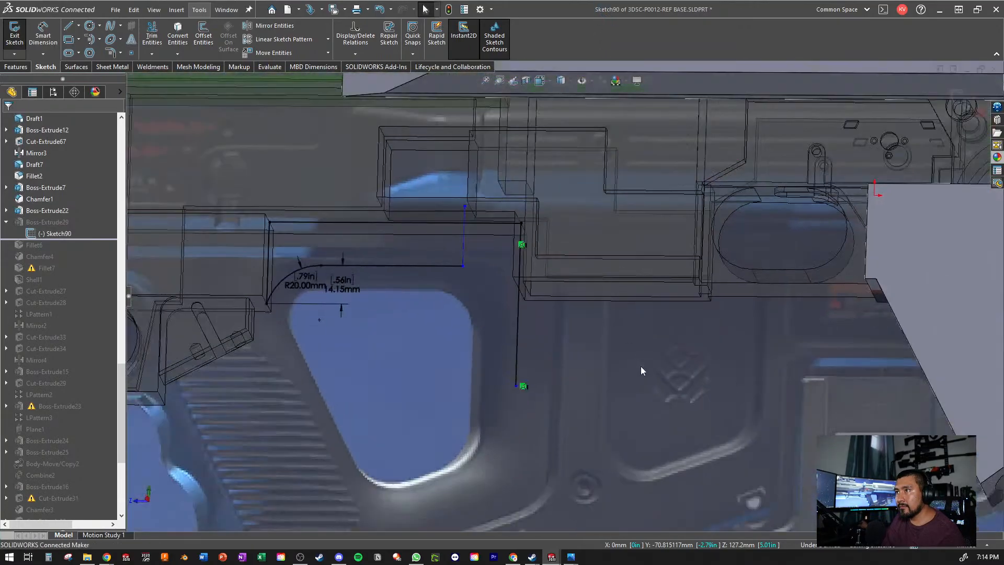
{"action": "scroll", "coordinate": [641, 367], "scroll_direction": "up", "scroll_amount": 2}
{"action": "scroll", "coordinate": [452, 287], "scroll_direction": "up", "scroll_amount": 1}
{"action": "scroll", "coordinate": [452, 287], "scroll_direction": "down", "scroll_amount": 3}
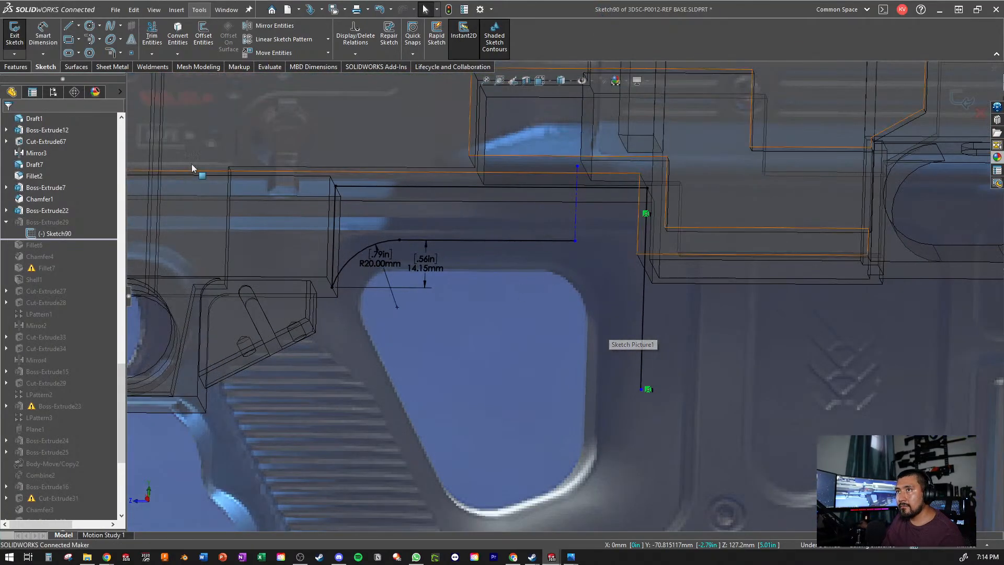
{"action": "key", "text": "ctrl+8"}
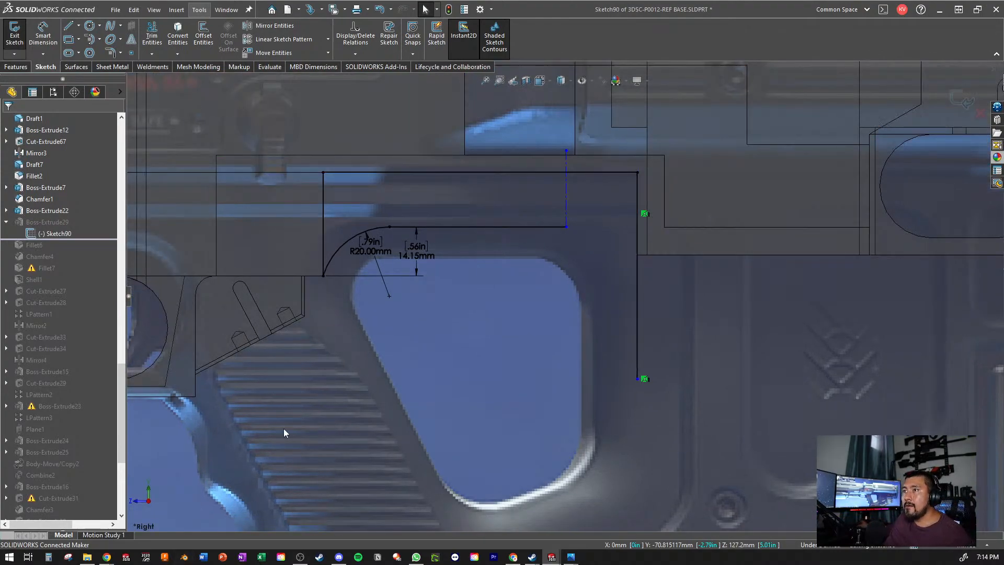
{"action": "scroll", "coordinate": [472, 234], "scroll_direction": "up", "scroll_amount": 2}
{"action": "scroll", "coordinate": [556, 334], "scroll_direction": "down", "scroll_amount": 3}
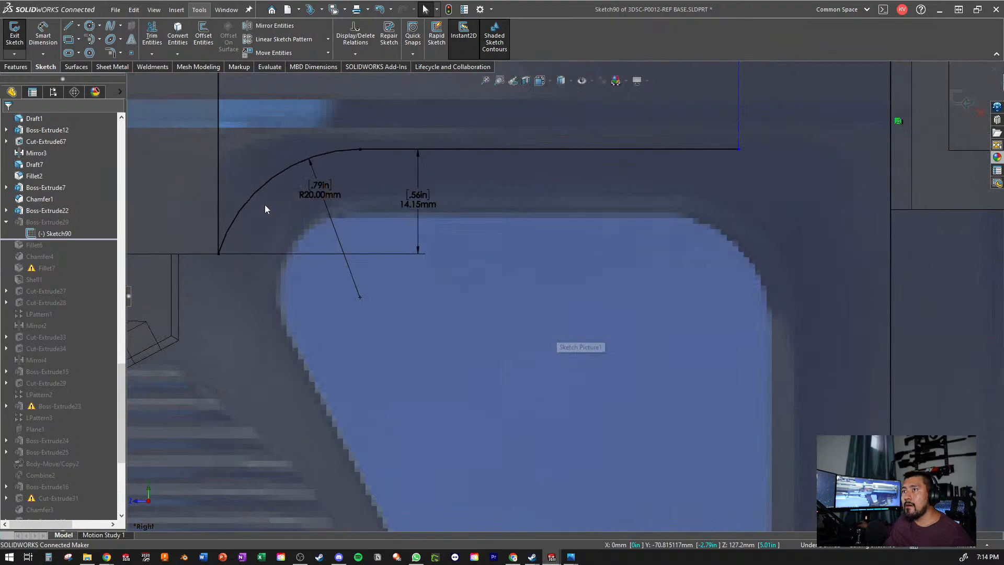
- Delete the 14.15 mm vertical dimension beside the profile's front arc
{"action": "left_click", "coordinate": [248, 205]}
{"action": "scroll", "coordinate": [276, 263], "scroll_direction": "down", "scroll_amount": 2}
{"action": "scroll", "coordinate": [397, 197], "scroll_direction": "up", "scroll_amount": 3}
{"action": "left_click", "coordinate": [501, 221]}
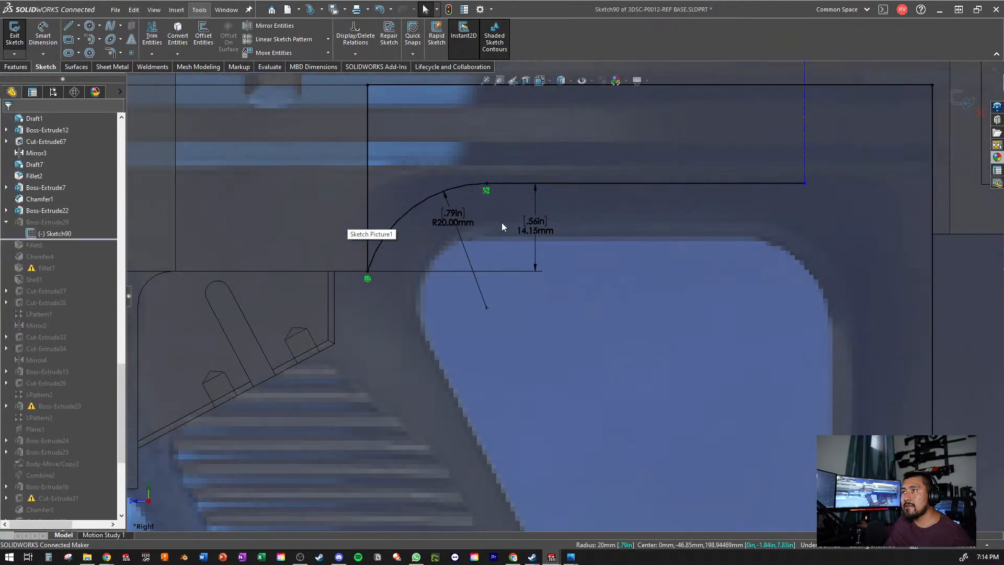
{"action": "mouse_move", "coordinate": [530, 236]}
{"action": "left_mouse_down"}
{"action": "mouse_move", "coordinate": [504, 224]}
{"action": "mouse_move", "coordinate": [525, 235]}
{"action": "left_mouse_up"}
{"action": "left_click", "coordinate": [670, 299]}
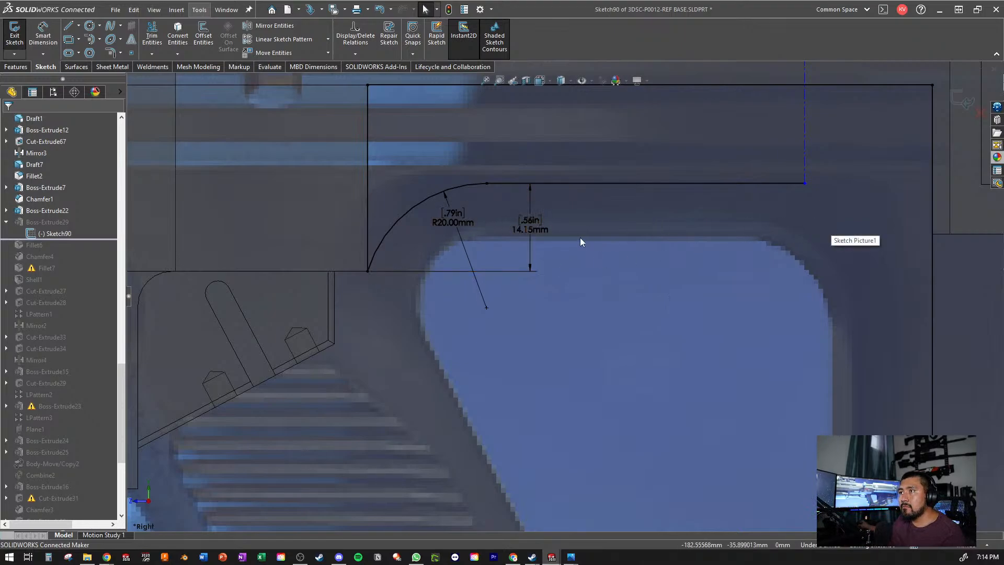
{"action": "left_click", "coordinate": [544, 228]}
{"action": "key", "text": "Delete"}
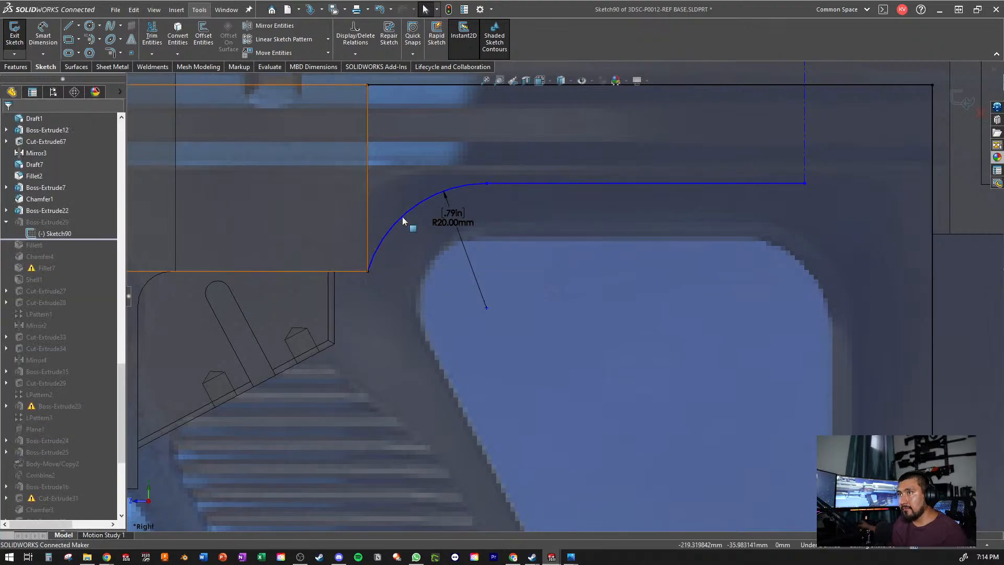
- Make the R20 mm front arc tangent to the profile's front vertical line
{"action": "left_click", "coordinate": [404, 220]}
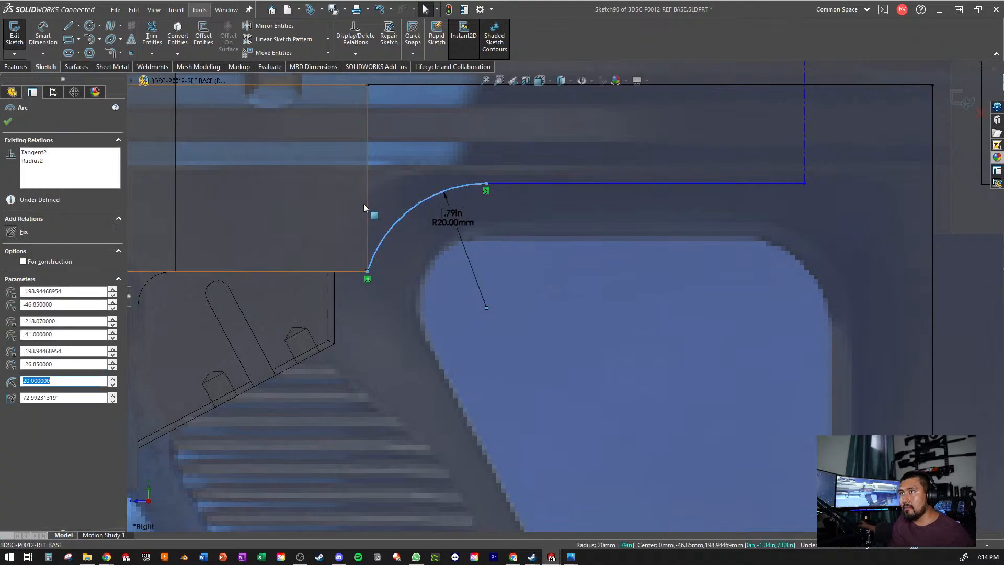
{"action": "left_click", "coordinate": [369, 221], "text": "ctrl"}
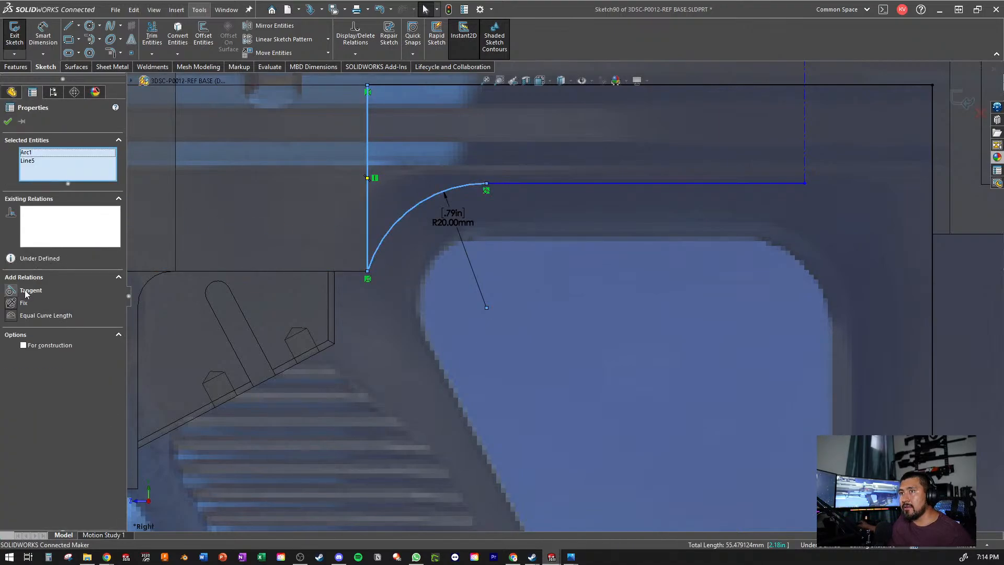
{"action": "left_click", "coordinate": [25, 293]}
{"action": "left_click", "coordinate": [607, 268]}
{"action": "scroll", "coordinate": [607, 268], "scroll_direction": "up", "scroll_amount": 4}
{"action": "scroll", "coordinate": [606, 268], "scroll_direction": "down", "scroll_amount": 2}
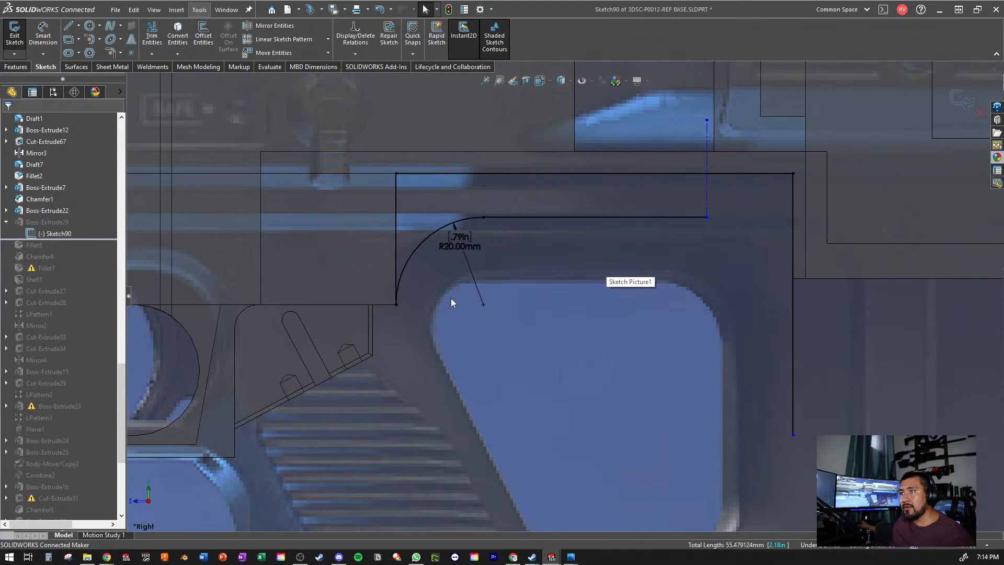
{"action": "scroll", "coordinate": [451, 298], "scroll_direction": "up", "scroll_amount": 3}
{"action": "scroll", "coordinate": [488, 294], "scroll_direction": "down", "scroll_amount": 2}
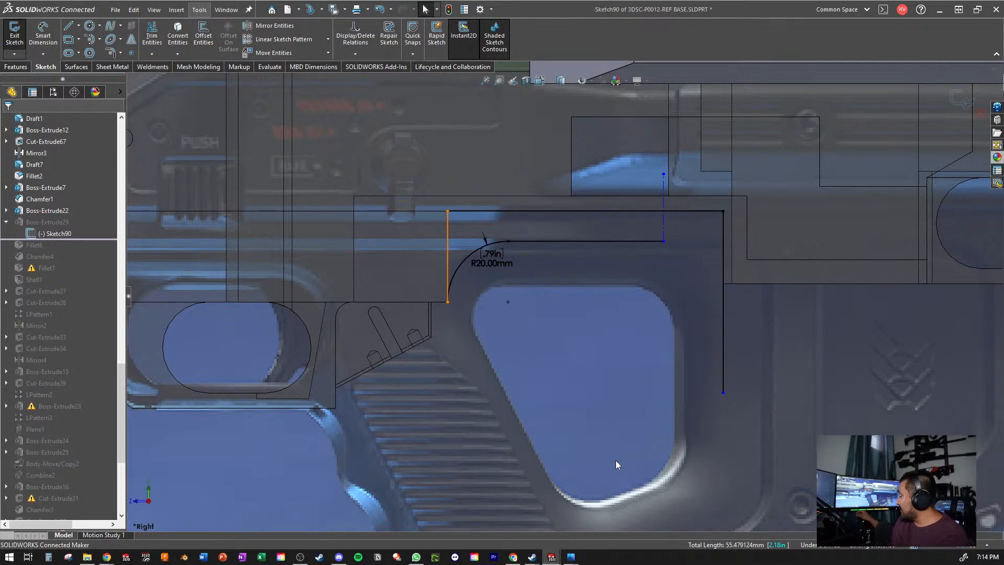
{"action": "scroll", "coordinate": [526, 225], "scroll_direction": "up", "scroll_amount": 3}
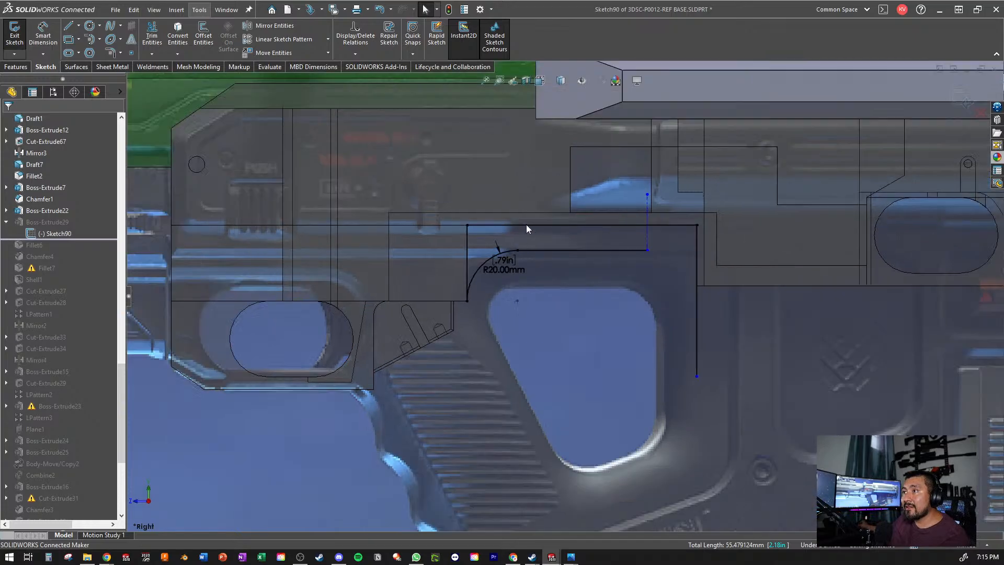
{"action": "scroll", "coordinate": [570, 264], "scroll_direction": "down", "scroll_amount": 3}
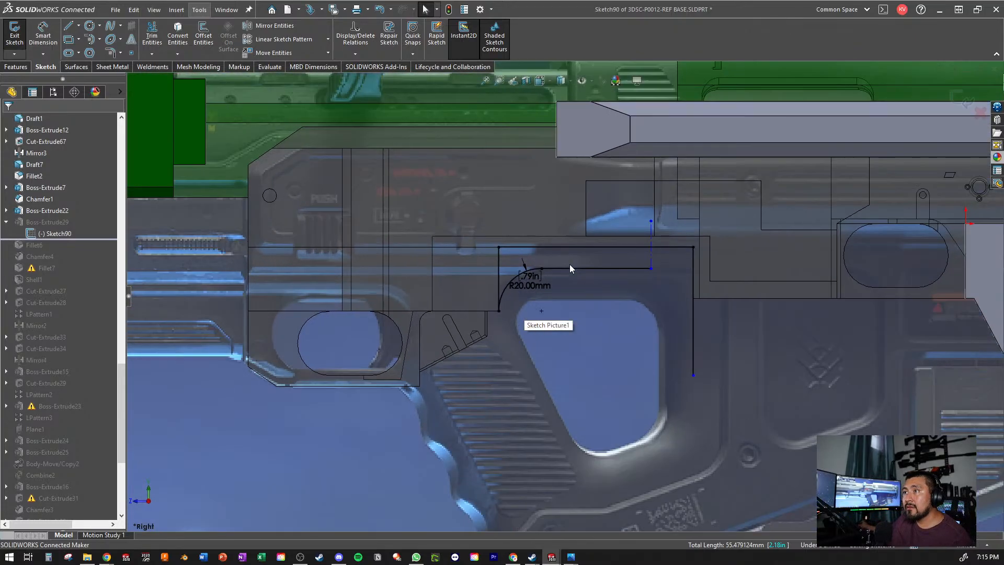
{"action": "middle_click_drag", "start_coordinate": [746, 271], "coordinate": [643, 271]}
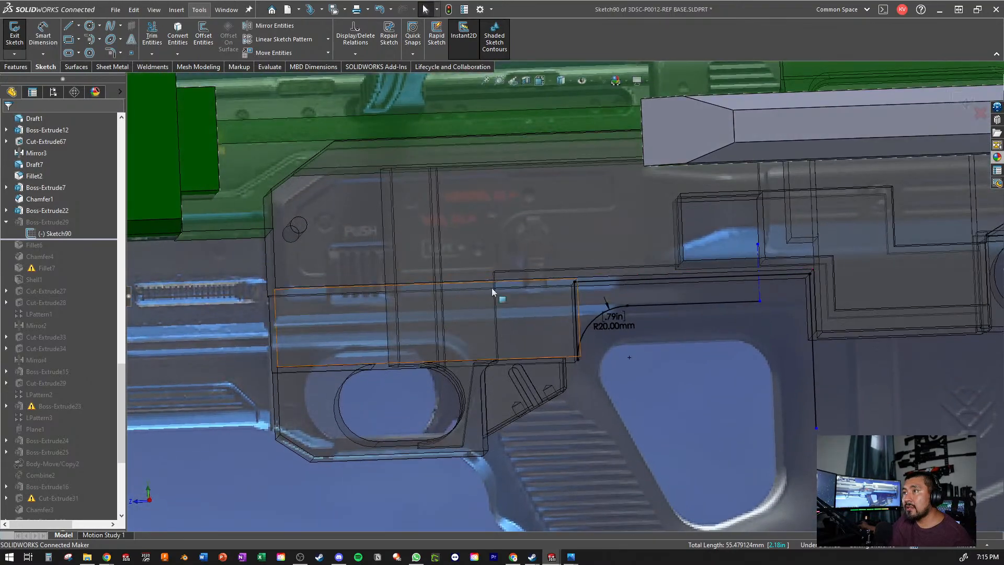
- Draw a vertical line from the inner horizontal line's rear end down along the grip opening's rear edge to about Y -81 mm
{"action": "mouse_move", "coordinate": [749, 259]}
{"action": "middle_mouse_down"}
{"action": "mouse_move", "coordinate": [706, 267]}
{"action": "mouse_move", "coordinate": [742, 273]}
{"action": "mouse_move", "coordinate": [744, 215]}
{"action": "mouse_move", "coordinate": [726, 257]}
{"action": "mouse_move", "coordinate": [742, 296]}
{"action": "mouse_move", "coordinate": [823, 350]}
{"action": "mouse_move", "coordinate": [799, 294]}
{"action": "middle_mouse_up"}
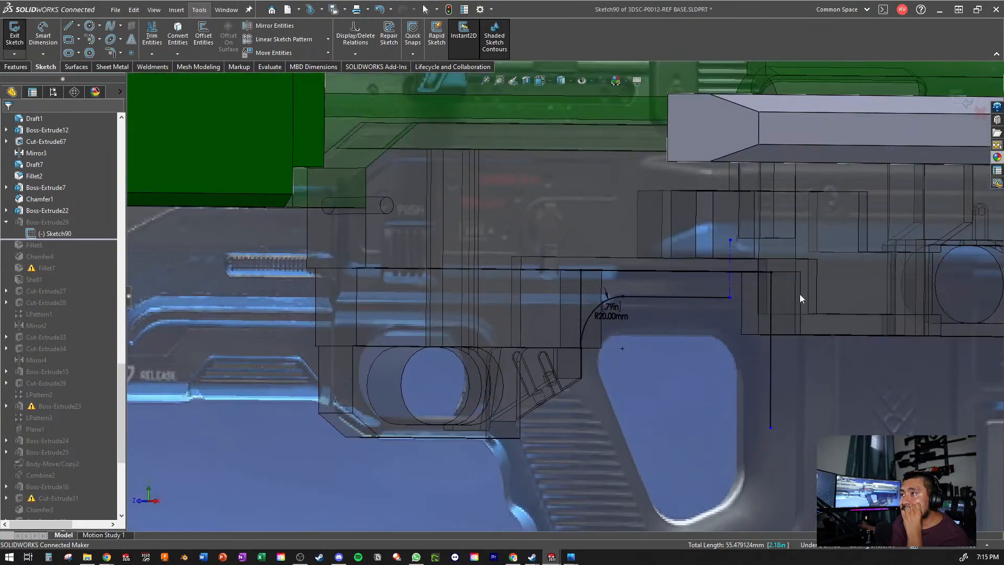
{"action": "scroll", "coordinate": [799, 294], "scroll_direction": "up", "scroll_amount": 4}
{"action": "scroll", "coordinate": [586, 283], "scroll_direction": "down", "scroll_amount": 4}
{"action": "scroll", "coordinate": [607, 306], "scroll_direction": "down", "scroll_amount": 2}
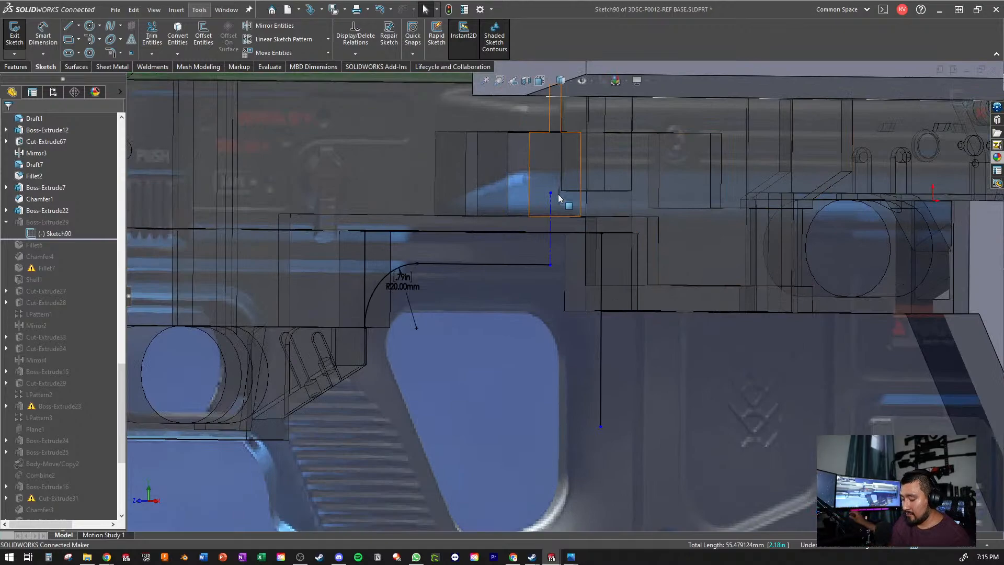
{"action": "key", "text": "ctrl+8"}
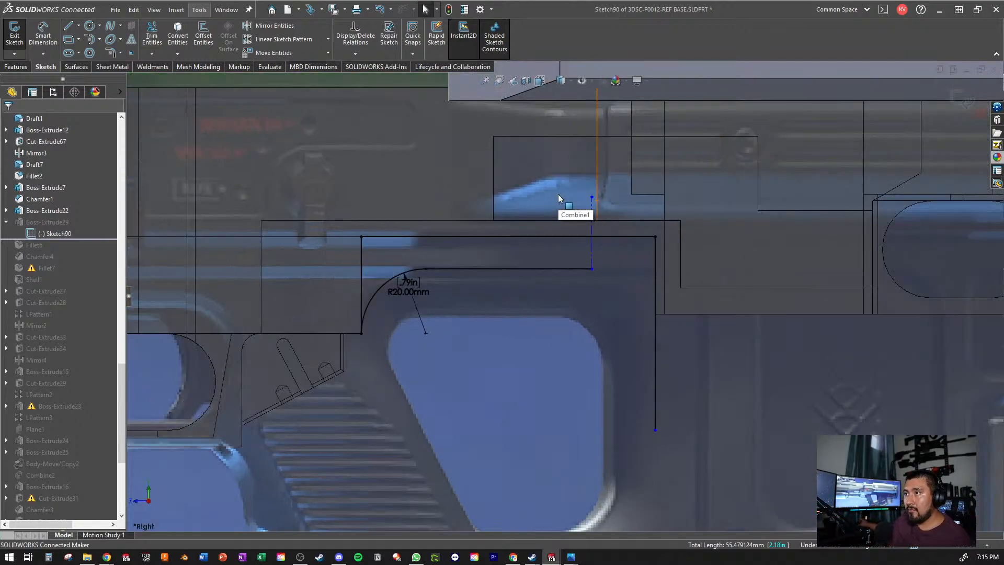
{"action": "left_click", "coordinate": [67, 24]}
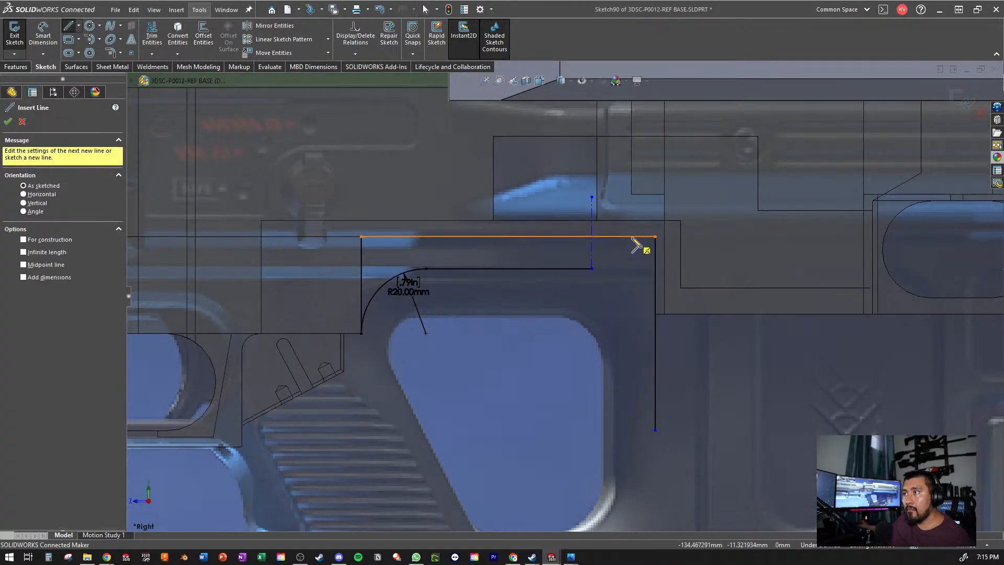
{"action": "scroll", "coordinate": [598, 353], "scroll_direction": "up", "scroll_amount": 3}
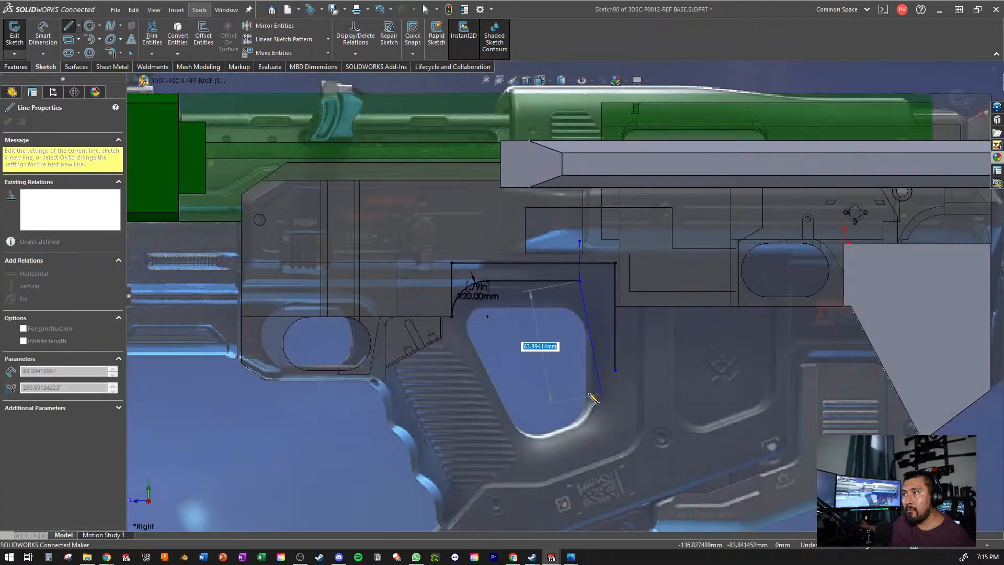
{"action": "left_click", "coordinate": [580, 389]}
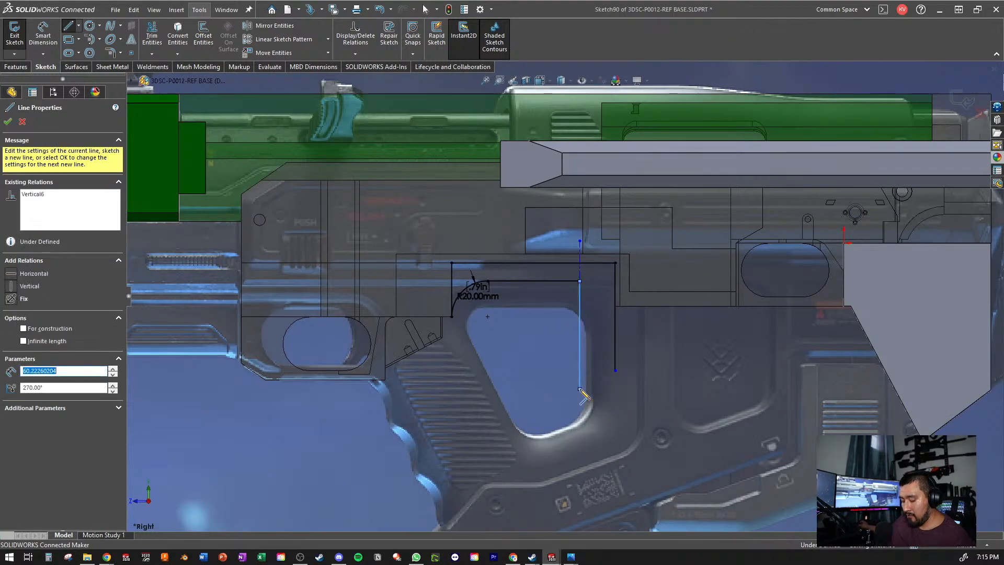
- Try continuing the vertical line with a tangent arc of about 22 mm radius and a straight angled line along the opening's lower edge
{"action": "left_click", "coordinate": [560, 428]}
{"action": "scroll", "coordinate": [560, 428], "scroll_direction": "down", "scroll_amount": 5}
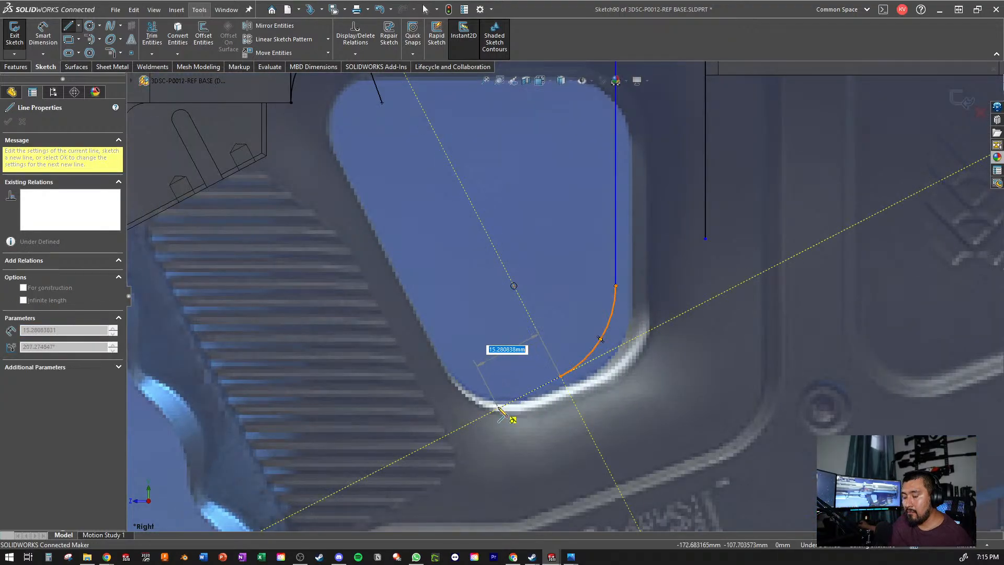
{"action": "double_click", "coordinate": [498, 409]}
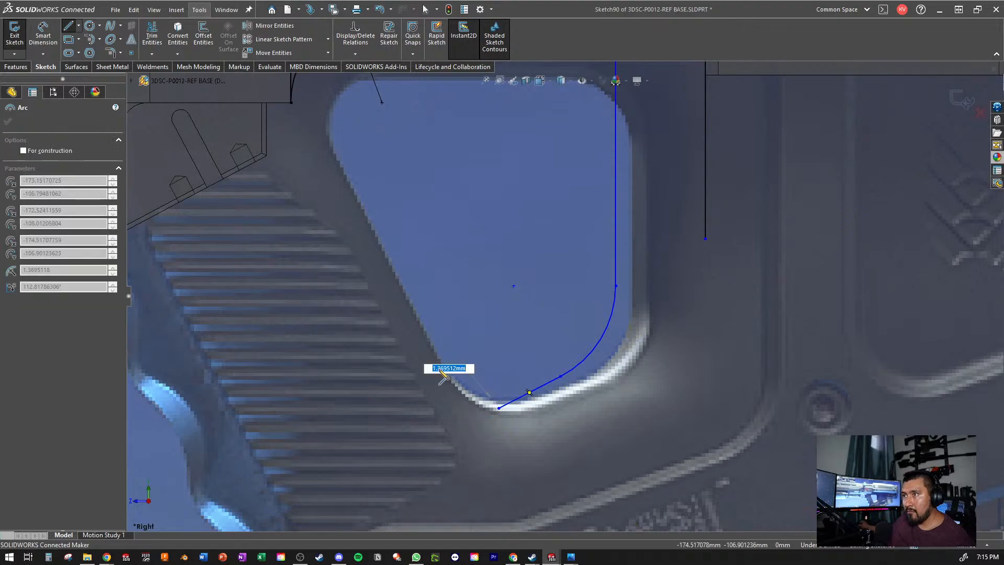
{"action": "key", "text": "Escape"}
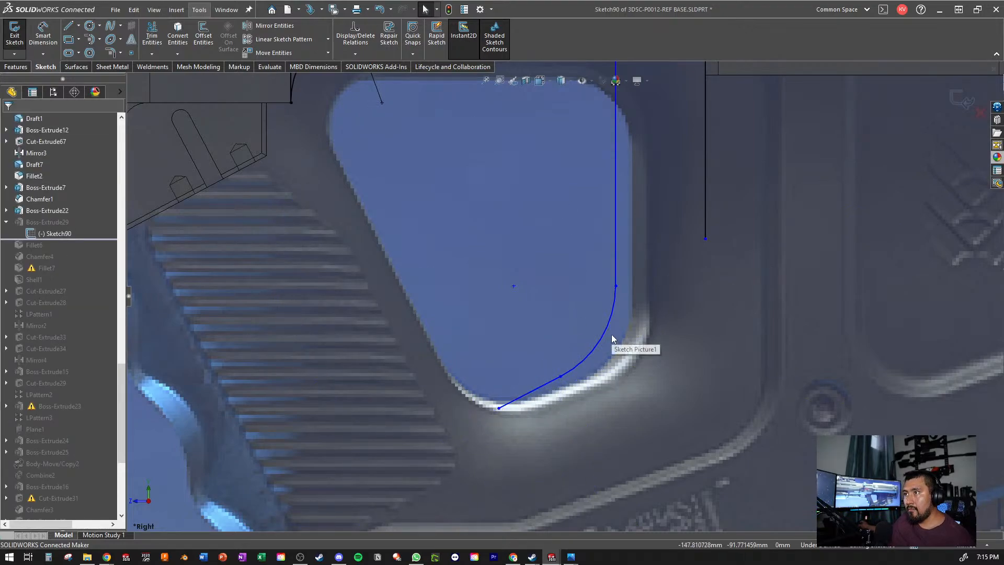
- Pull the corner arc until the vertical line ends at about Y -88.7 mm, and delete the arc and the angled line
{"action": "mouse_move", "coordinate": [610, 335]}
{"action": "left_mouse_down"}
{"action": "mouse_move", "coordinate": [635, 352]}
{"action": "mouse_move", "coordinate": [623, 340]}
{"action": "left_mouse_up"}
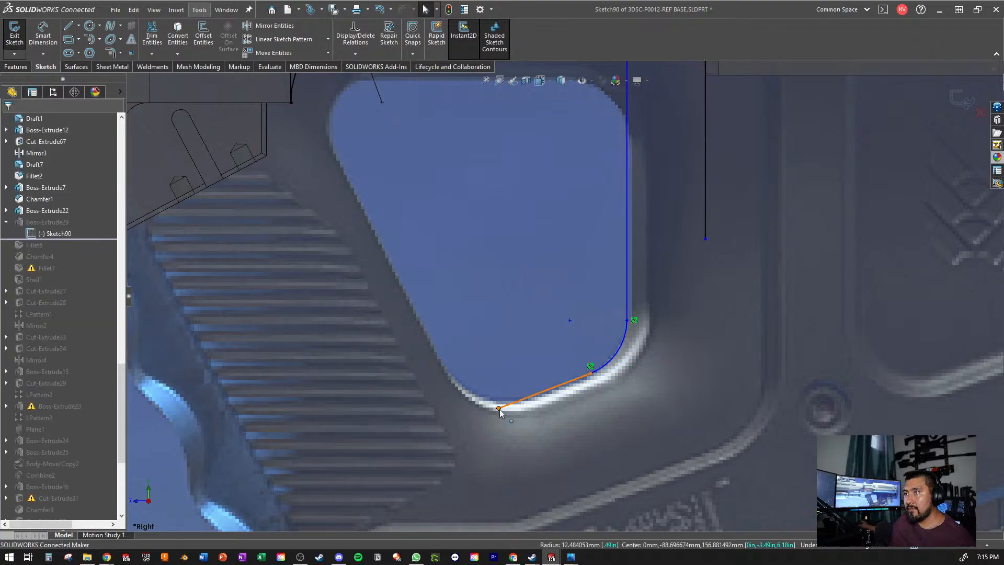
{"action": "left_click_drag", "start_coordinate": [499, 409], "coordinate": [509, 424]}
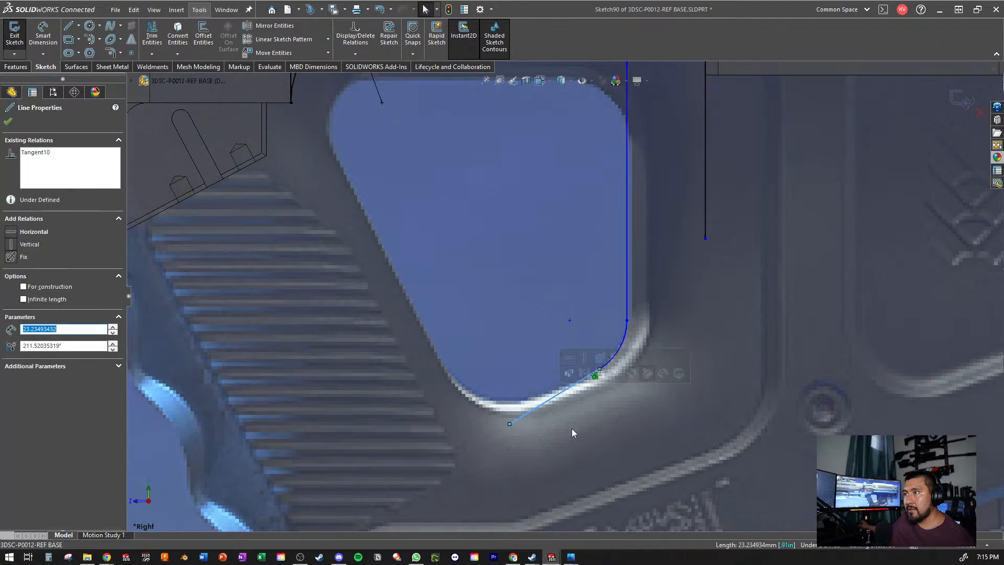
{"action": "left_click", "coordinate": [576, 453]}
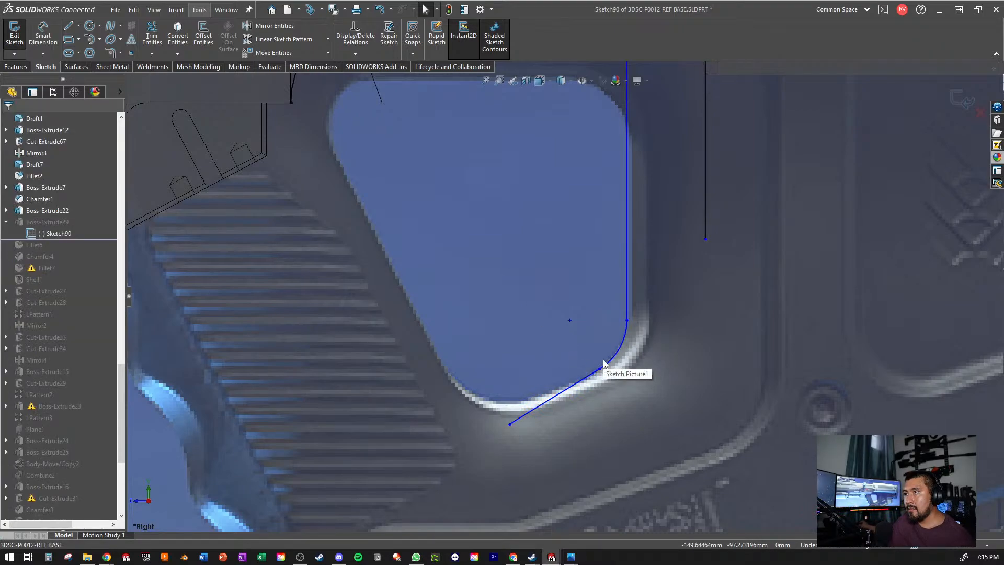
{"action": "left_click", "coordinate": [546, 402]}
{"action": "key", "text": "Delete"}
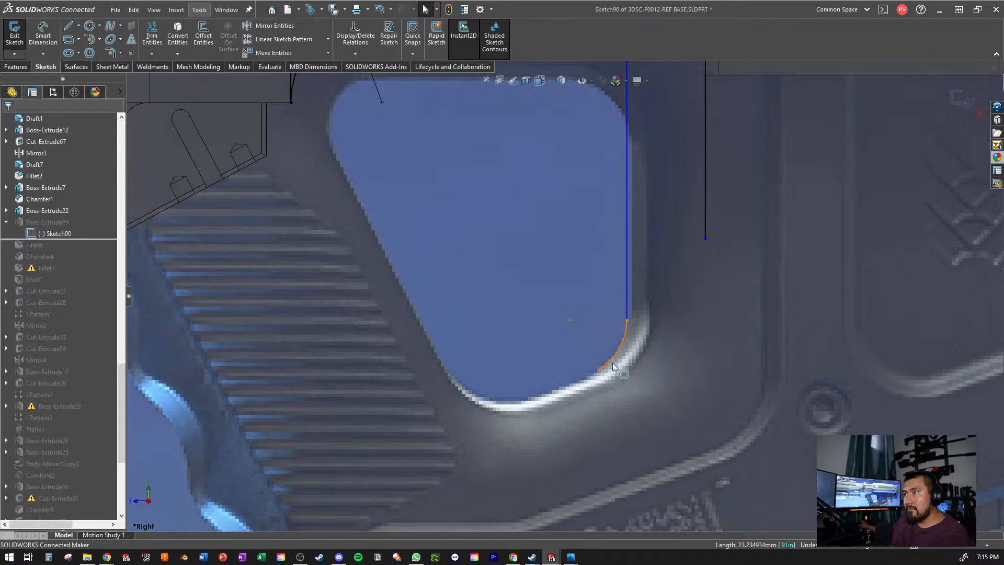
- Draw a horizontal line rearward from the inner vertical line's lower end, reaching past the rear vertical line
{"action": "left_click", "coordinate": [68, 26]}
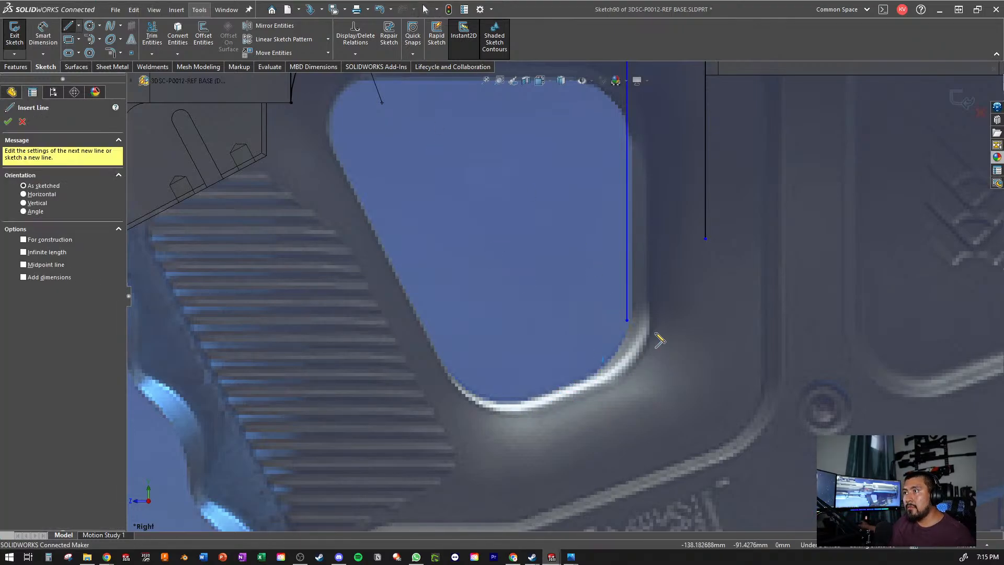
{"action": "left_click", "coordinate": [628, 321]}
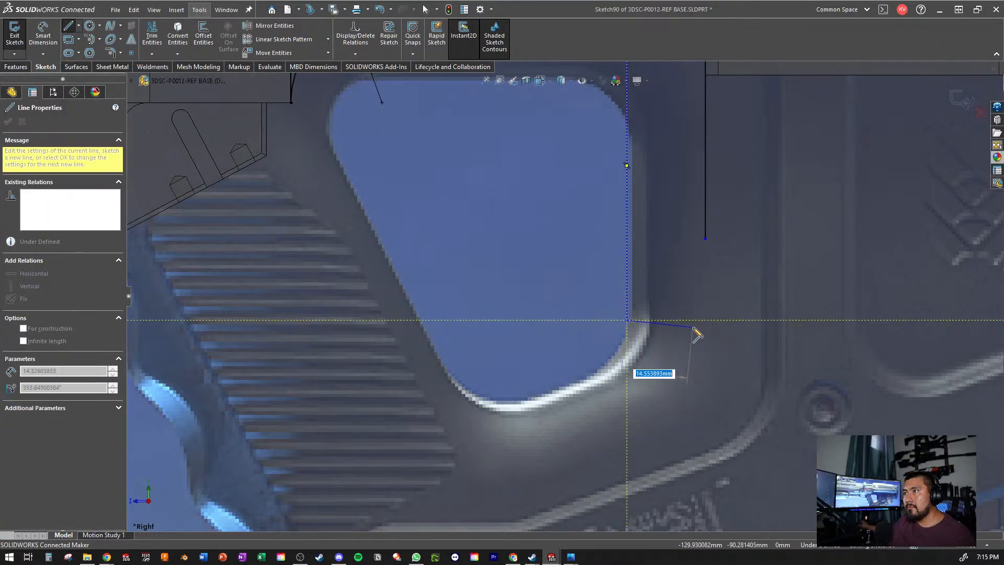
{"action": "left_click", "coordinate": [738, 320]}
{"action": "key", "text": "Escape"}
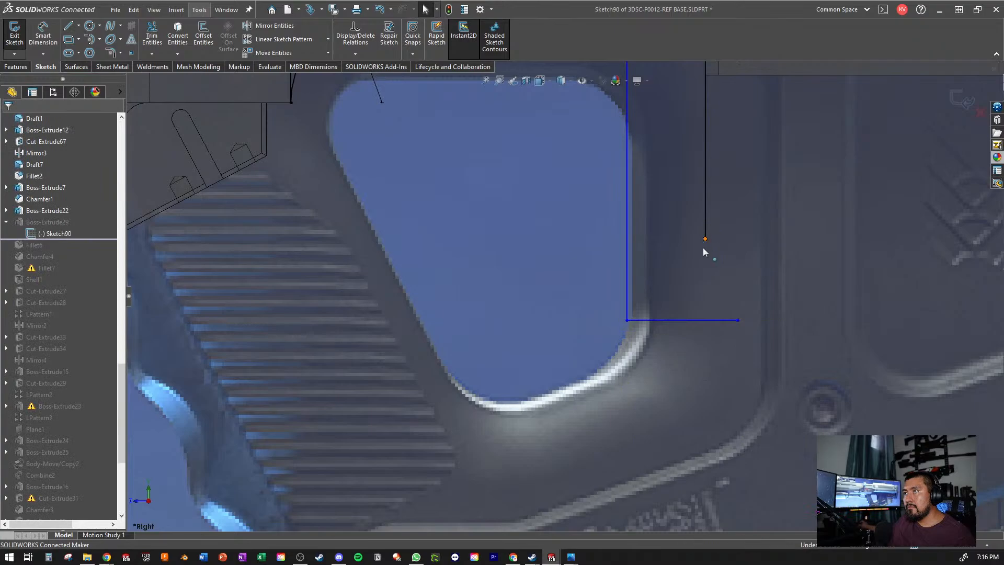
- Lengthen the rear vertical line past the horizontal line and trim both overhanging ends to close the profile
{"action": "left_click_drag", "start_coordinate": [705, 239], "coordinate": [706, 370]}
{"action": "left_click", "coordinate": [152, 36]}
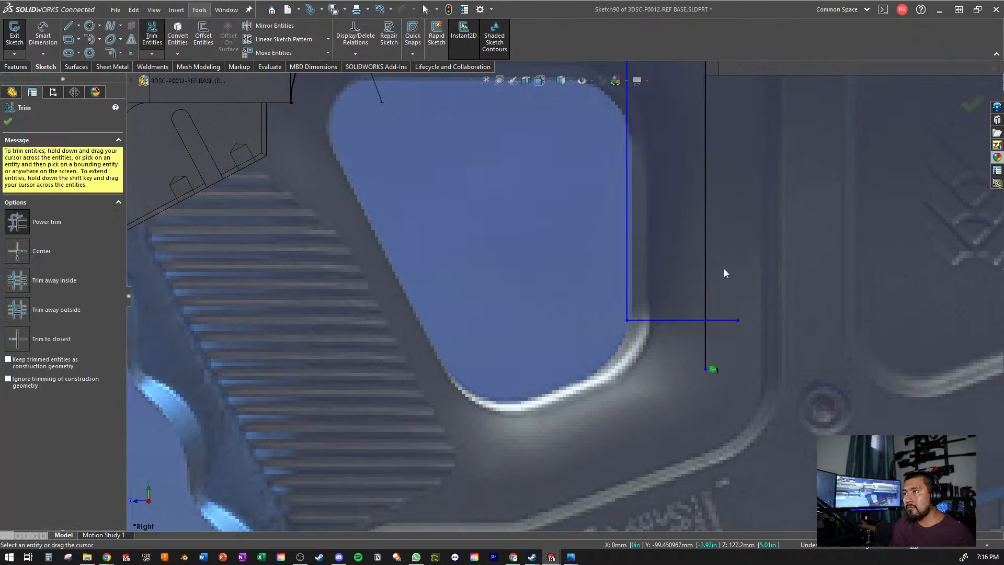
{"action": "mouse_move", "coordinate": [730, 273]}
{"action": "left_mouse_down"}
{"action": "mouse_move", "coordinate": [719, 328]}
{"action": "mouse_move", "coordinate": [666, 369]}
{"action": "left_mouse_up"}
{"action": "key", "text": "Escape"}
- Move the inner vertical line to about Z 143.2 mm so it follows the grip opening's rear edge
{"action": "scroll", "coordinate": [651, 161], "scroll_direction": "up", "scroll_amount": 5}
{"action": "scroll", "coordinate": [447, 337], "scroll_direction": "down", "scroll_amount": 5}
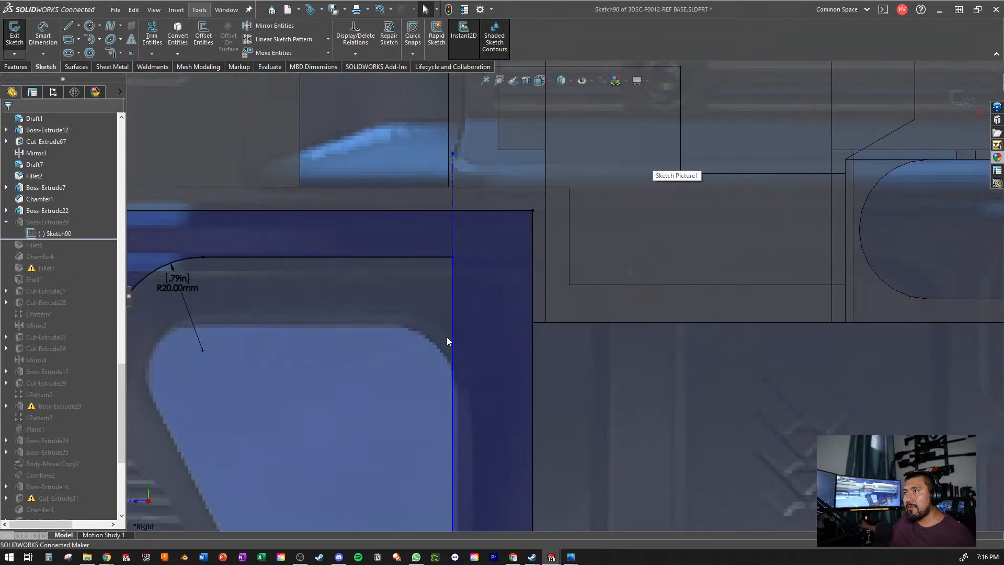
{"action": "left_click", "coordinate": [488, 466]}
{"action": "left_click_drag", "start_coordinate": [487, 466], "coordinate": [458, 471]}
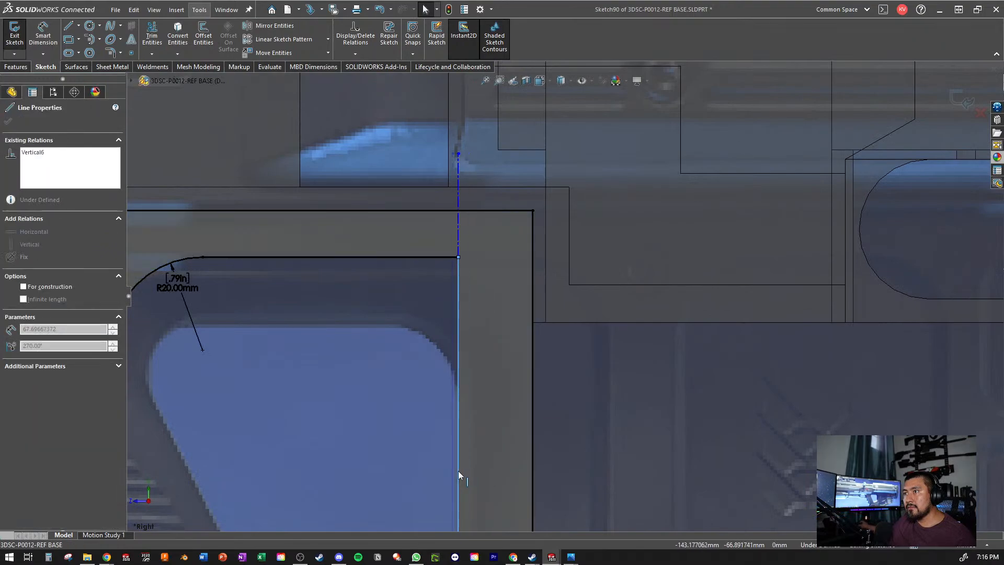
{"action": "key", "text": "Escape"}
{"action": "scroll", "coordinate": [575, 283], "scroll_direction": "up", "scroll_amount": 4}
{"action": "scroll", "coordinate": [552, 274], "scroll_direction": "down", "scroll_amount": 5}
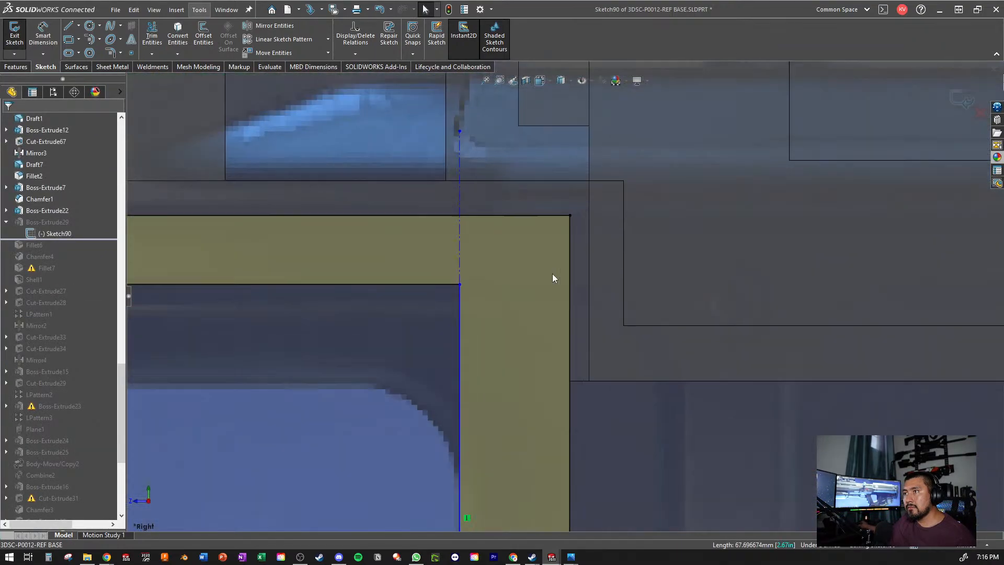
- Add a 20 mm sketch fillet at the corner between the inner horizontal line and the inner vertical line
{"action": "scroll", "coordinate": [382, 381], "scroll_direction": "up", "scroll_amount": 2}
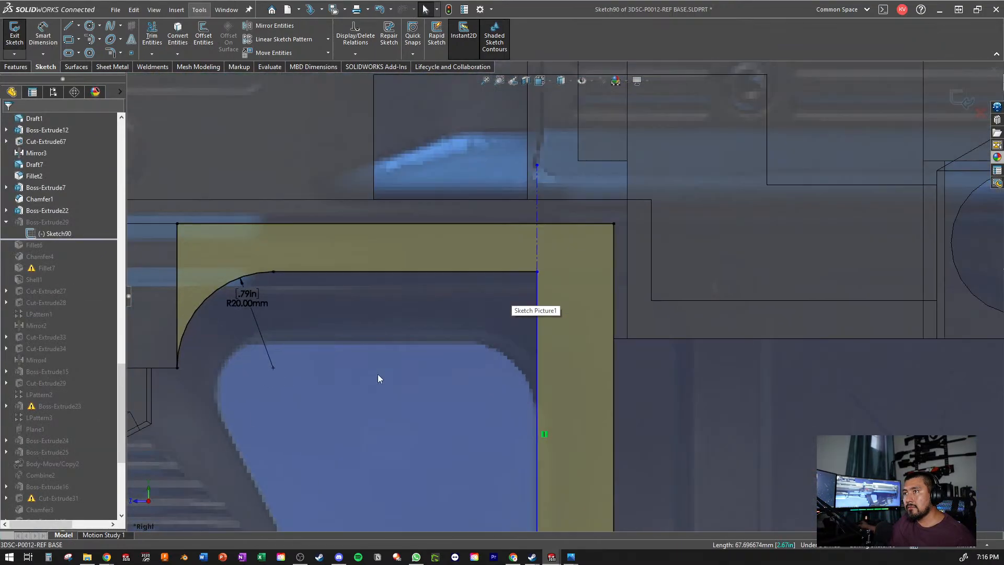
{"action": "left_click", "coordinate": [250, 303]}
{"action": "left_click", "coordinate": [311, 361]}
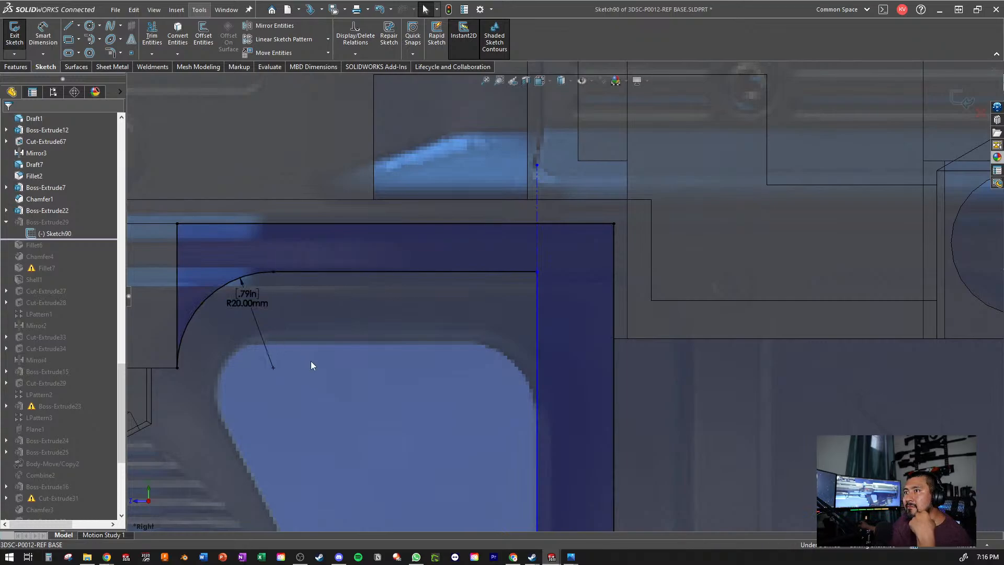
{"action": "scroll", "coordinate": [311, 361], "scroll_direction": "up", "scroll_amount": 5}
{"action": "scroll", "coordinate": [541, 300], "scroll_direction": "down", "scroll_amount": 5}
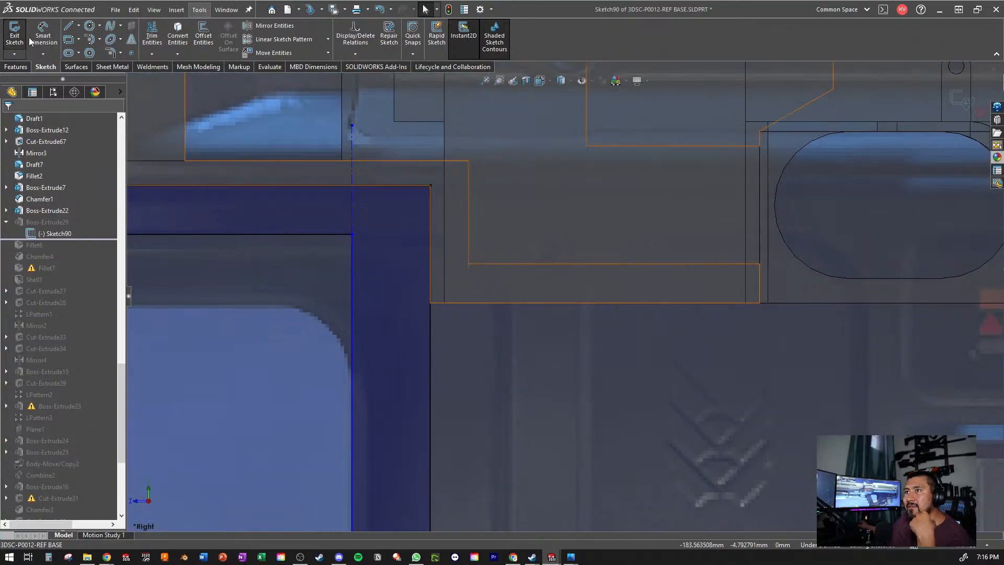
{"action": "left_click", "coordinate": [110, 52]}
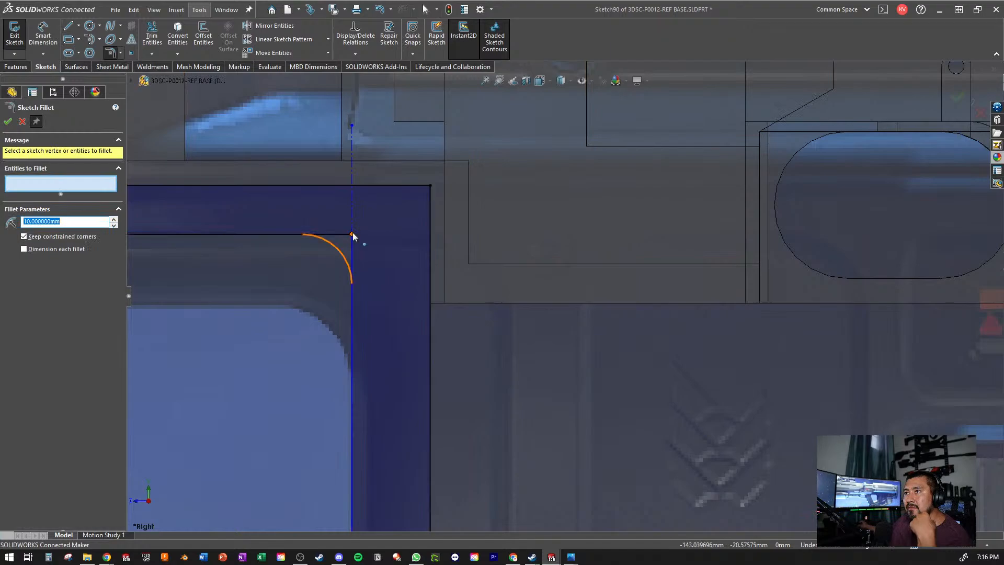
{"action": "left_click", "coordinate": [352, 235]}
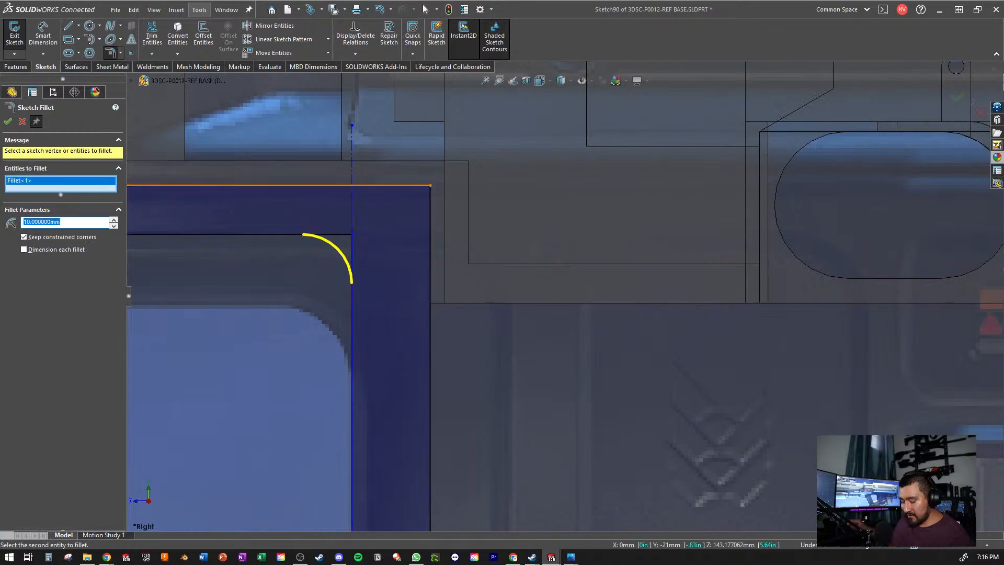
{"action": "key", "text": "Return"}
{"action": "key", "text": "Return"}
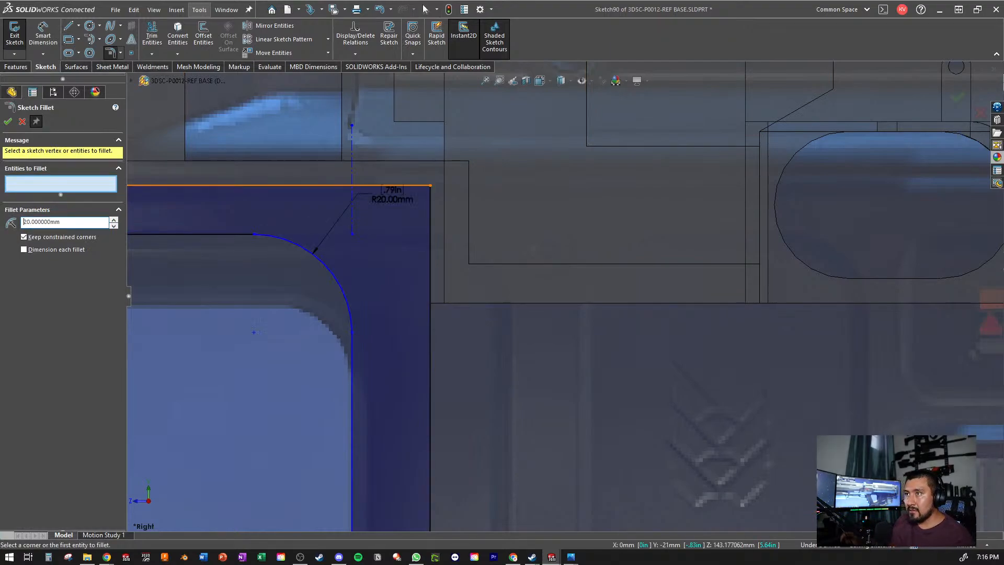
{"action": "left_click", "coordinate": [8, 122]}
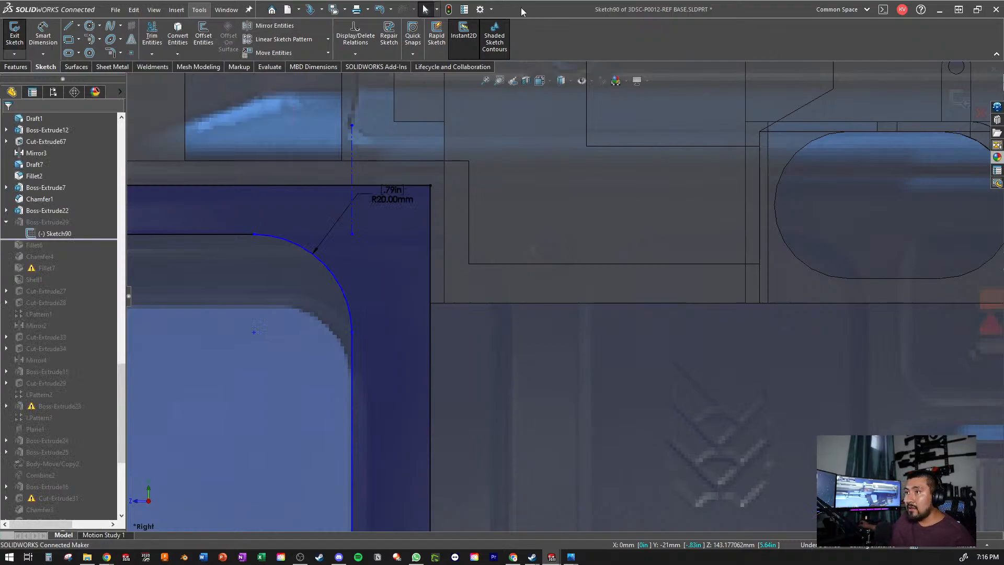
- Exit the sketch to rebuild Boss-Extrude29, and hide Sketch24 with its reference picture
{"action": "scroll", "coordinate": [495, 280], "scroll_direction": "up", "scroll_amount": 5}
{"action": "scroll", "coordinate": [478, 355], "scroll_direction": "down", "scroll_amount": 8}
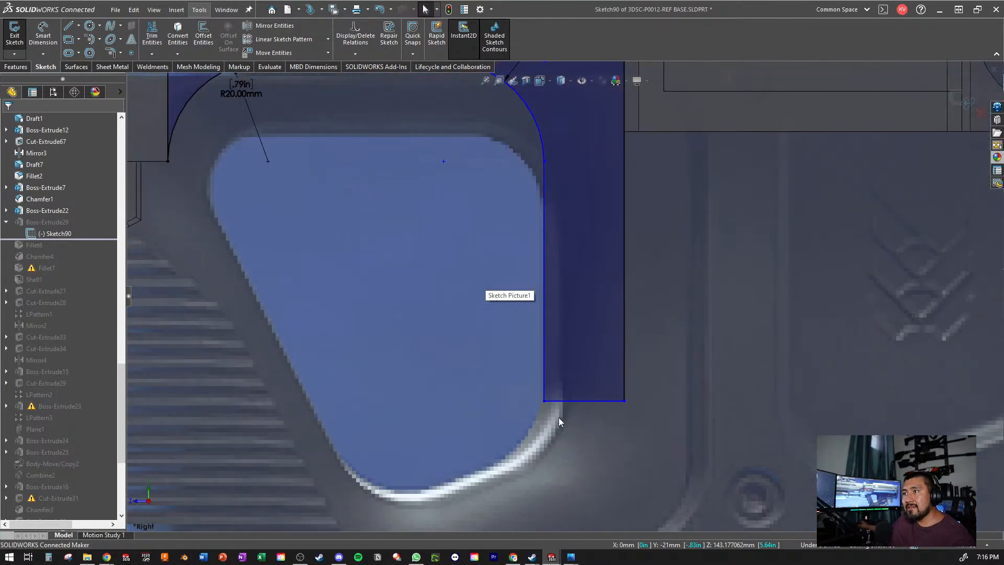
{"action": "left_click", "coordinate": [966, 101]}
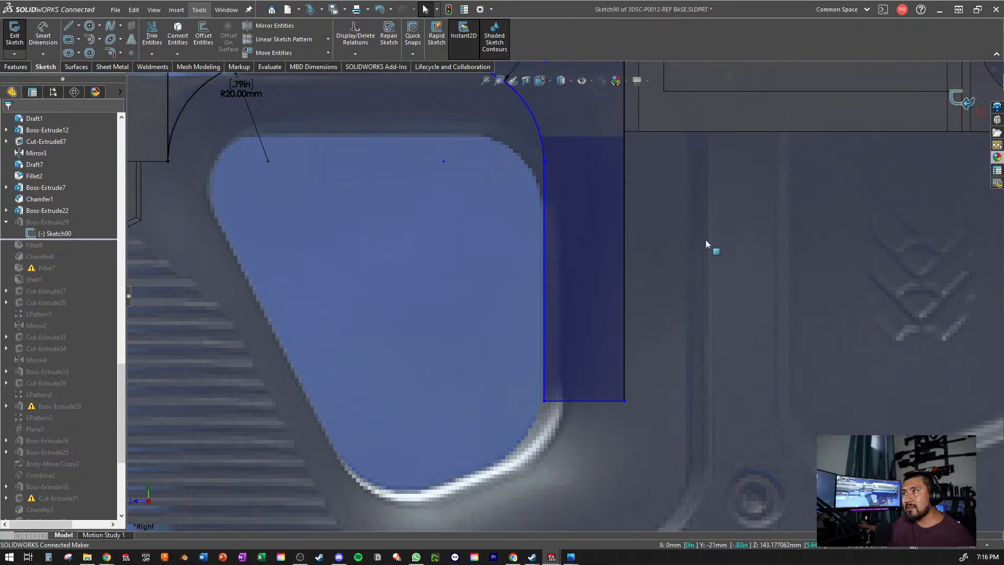
{"action": "scroll", "coordinate": [620, 273], "scroll_direction": "up", "scroll_amount": 10}
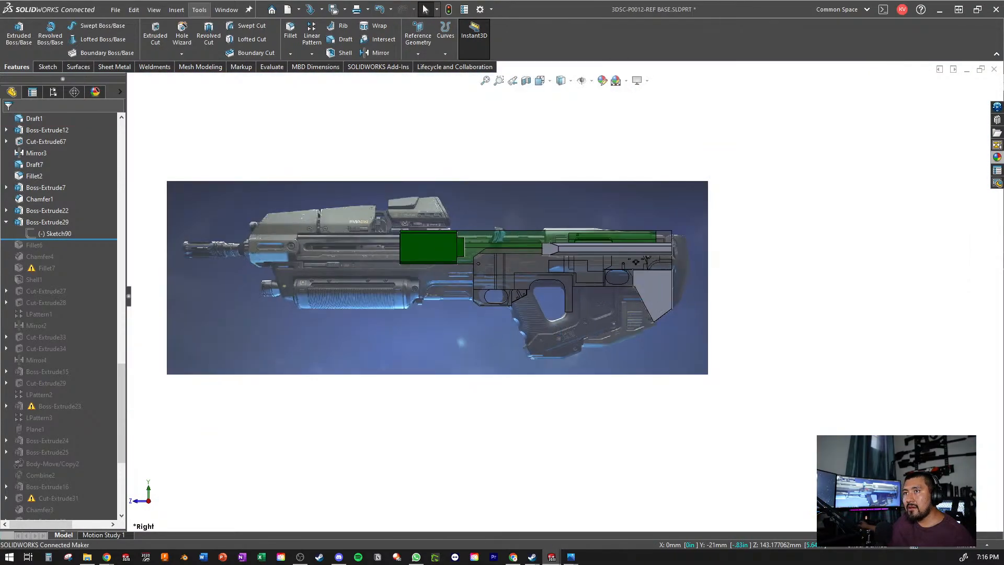
{"action": "scroll", "coordinate": [98, 262], "scroll_direction": "up", "scroll_amount": 15}
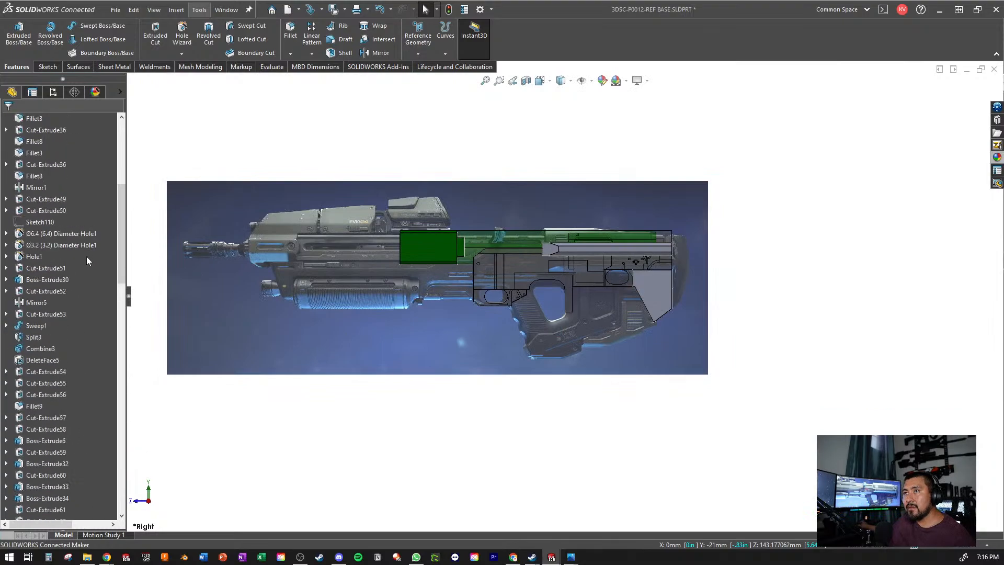
{"action": "right_click", "coordinate": [32, 326]}
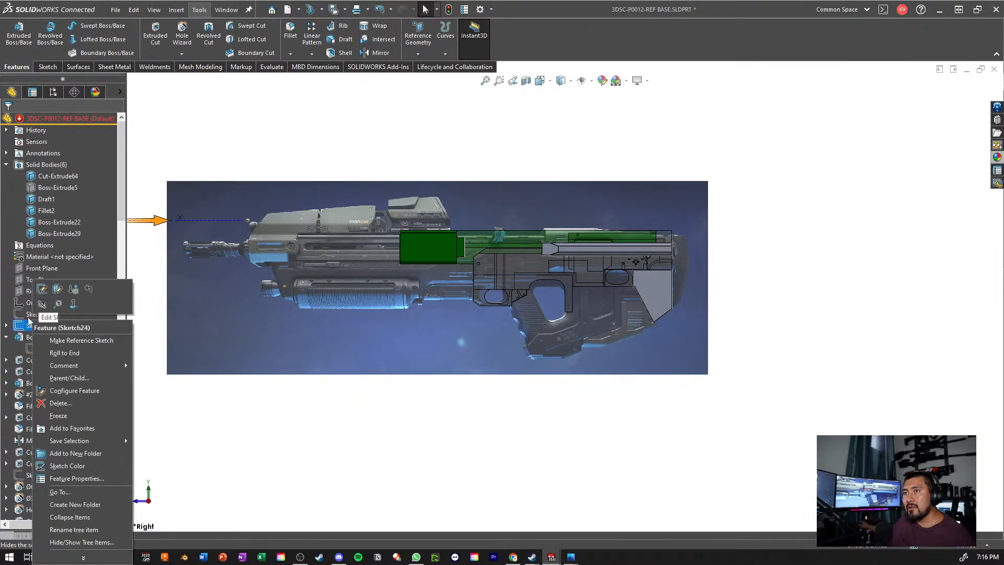
{"action": "left_click", "coordinate": [41, 305]}
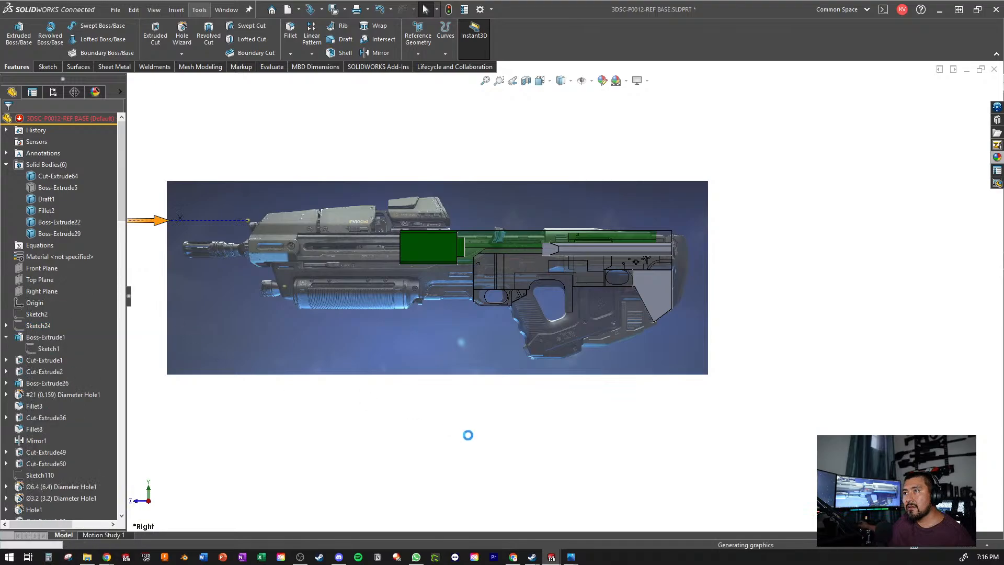
- Examine the rebuilt Boss-Extrude29 body around the grip opening from several angles
{"action": "scroll", "coordinate": [579, 299], "scroll_direction": "down", "scroll_amount": 3}
{"action": "middle_click_drag", "start_coordinate": [579, 298], "coordinate": [593, 242]}
{"action": "scroll", "coordinate": [592, 241], "scroll_direction": "down", "scroll_amount": 4}
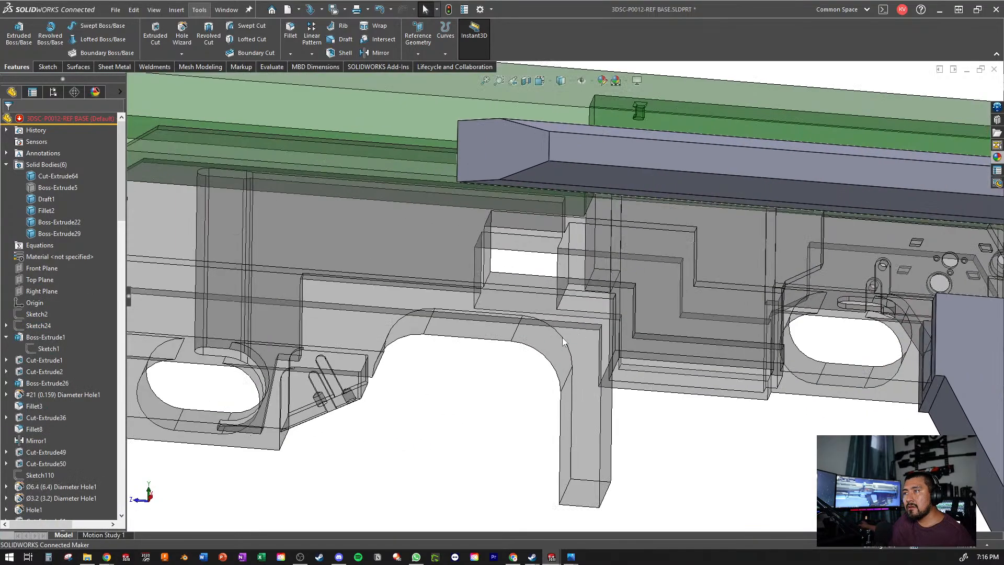
{"action": "mouse_move", "coordinate": [563, 338]}
{"action": "middle_mouse_down"}
{"action": "mouse_move", "coordinate": [556, 438]}
{"action": "mouse_move", "coordinate": [503, 262]}
{"action": "mouse_move", "coordinate": [579, 340]}
{"action": "middle_mouse_up"}
{"action": "middle_click", "coordinate": [563, 438]}
{"action": "scroll", "coordinate": [579, 341], "scroll_direction": "up", "scroll_amount": 2}
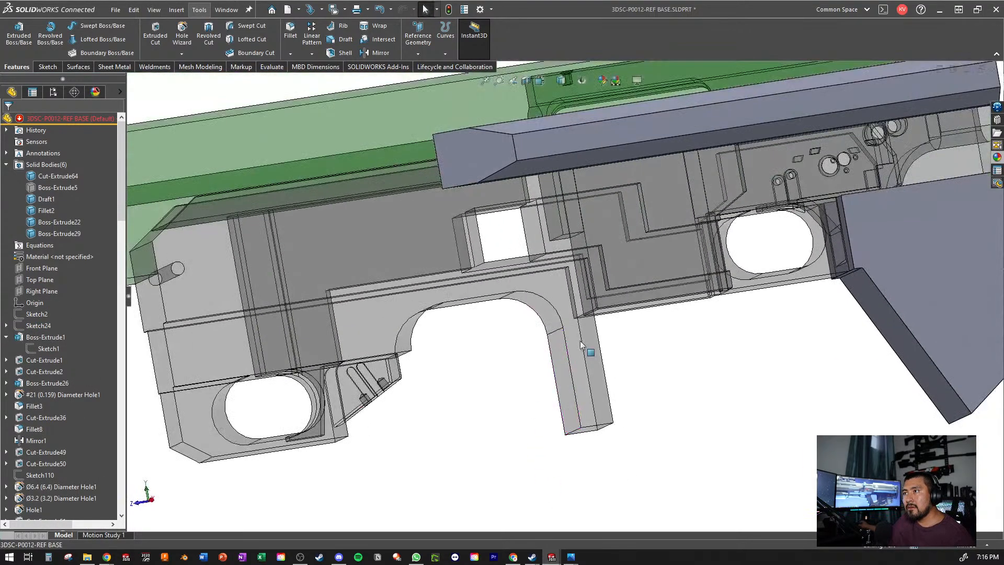
- Turn off the transparency of the Boss-Extrude29 body, check it from several angles and save the part
{"action": "left_click", "coordinate": [583, 341]}
{"action": "left_click", "coordinate": [626, 309]}
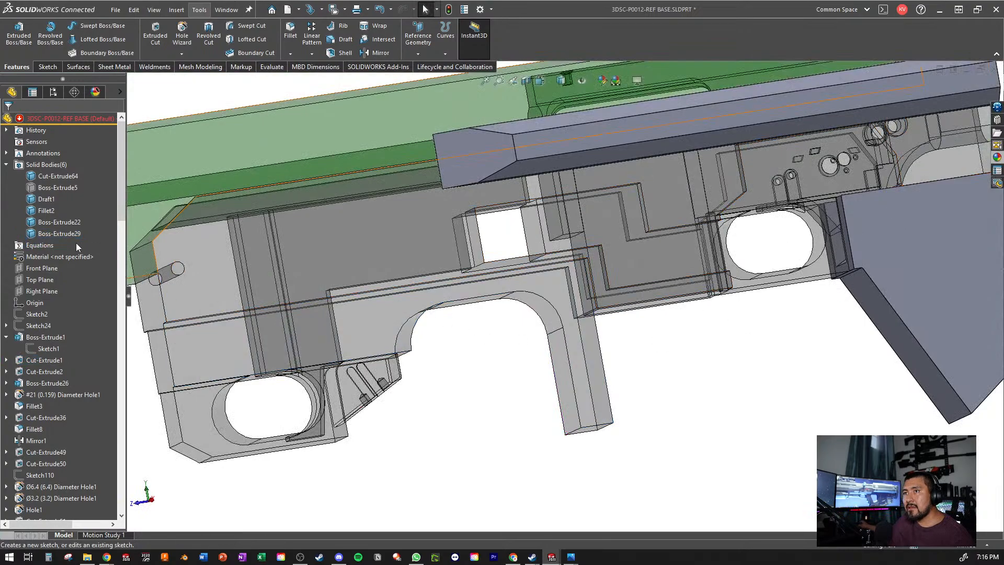
{"action": "right_click", "coordinate": [55, 233]}
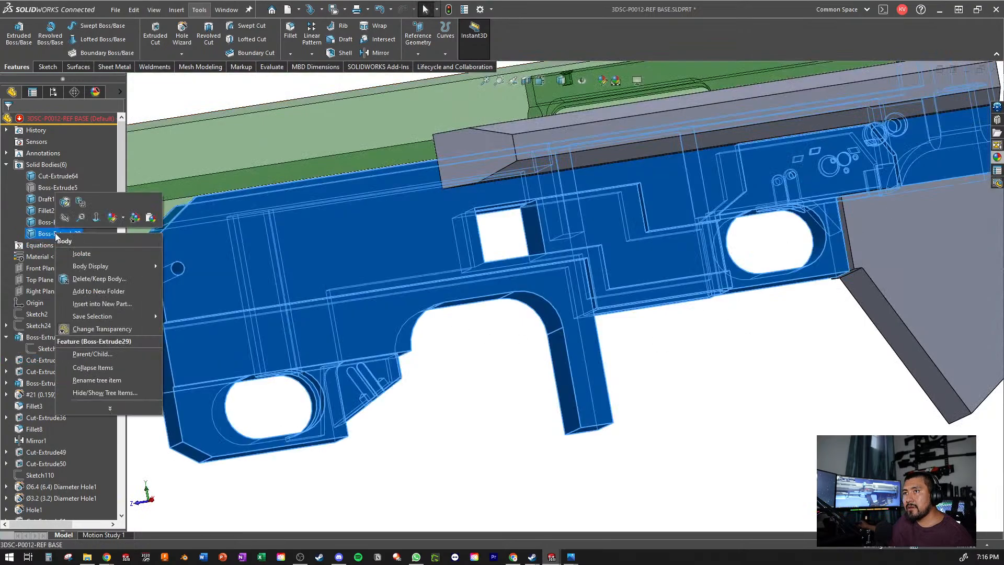
{"action": "left_click", "coordinate": [97, 329]}
{"action": "left_click", "coordinate": [393, 442]}
{"action": "scroll", "coordinate": [490, 419], "scroll_direction": "up", "scroll_amount": 1}
{"action": "middle_click_drag", "start_coordinate": [490, 420], "coordinate": [801, 395]}
{"action": "scroll", "coordinate": [515, 361], "scroll_direction": "down", "scroll_amount": 3}
{"action": "scroll", "coordinate": [676, 364], "scroll_direction": "up", "scroll_amount": 2}
{"action": "middle_click_drag", "start_coordinate": [676, 367], "coordinate": [539, 341]}
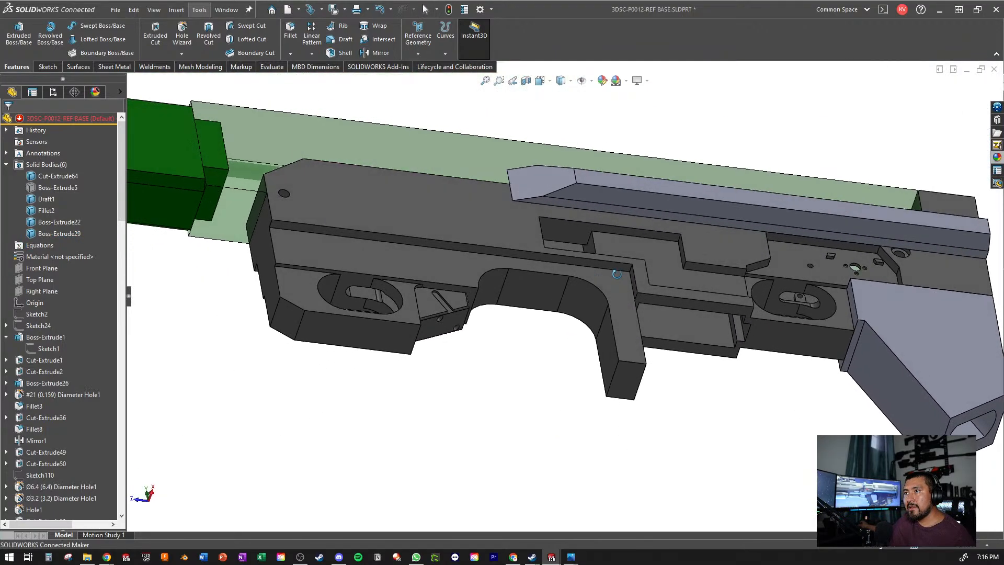
{"action": "key", "text": "ctrl+s"}
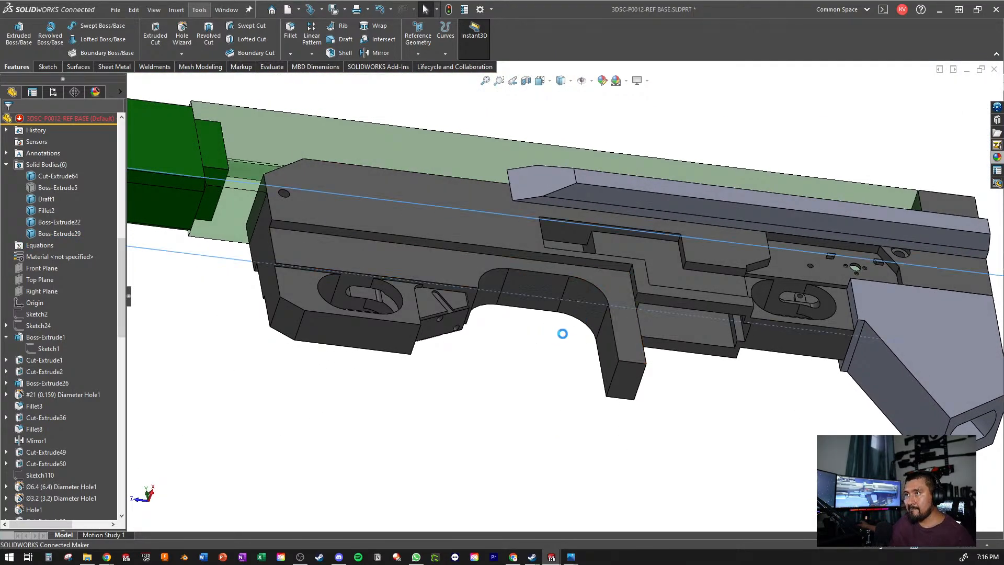
- Roll the feature history forward to include Fillet6 and examine the rounded edges around the grip opening
{"action": "scroll", "coordinate": [66, 315], "scroll_direction": "down", "scroll_amount": 7}
{"action": "scroll", "coordinate": [65, 315], "scroll_direction": "down", "scroll_amount": 20}
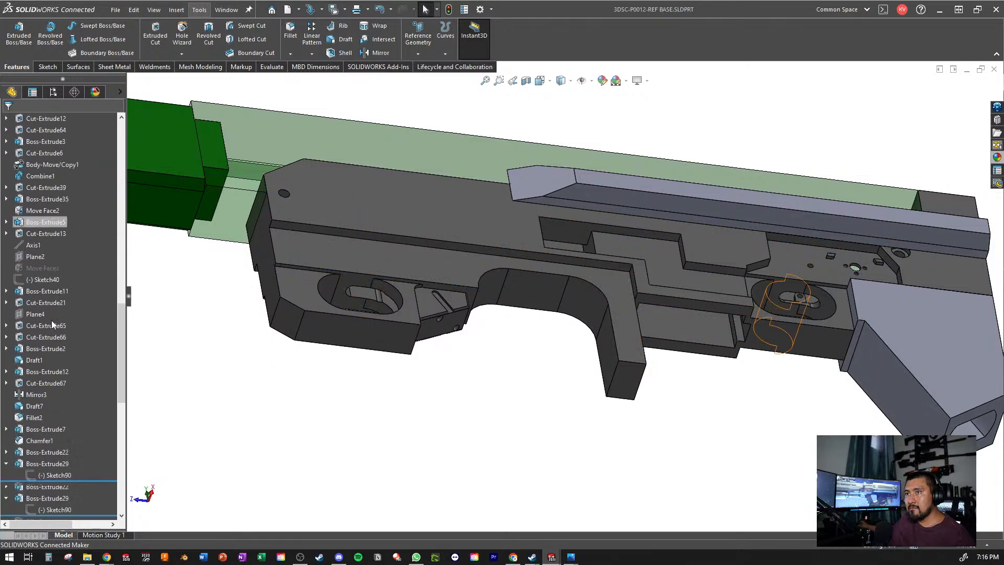
{"action": "scroll", "coordinate": [26, 338], "scroll_direction": "up", "scroll_amount": 2}
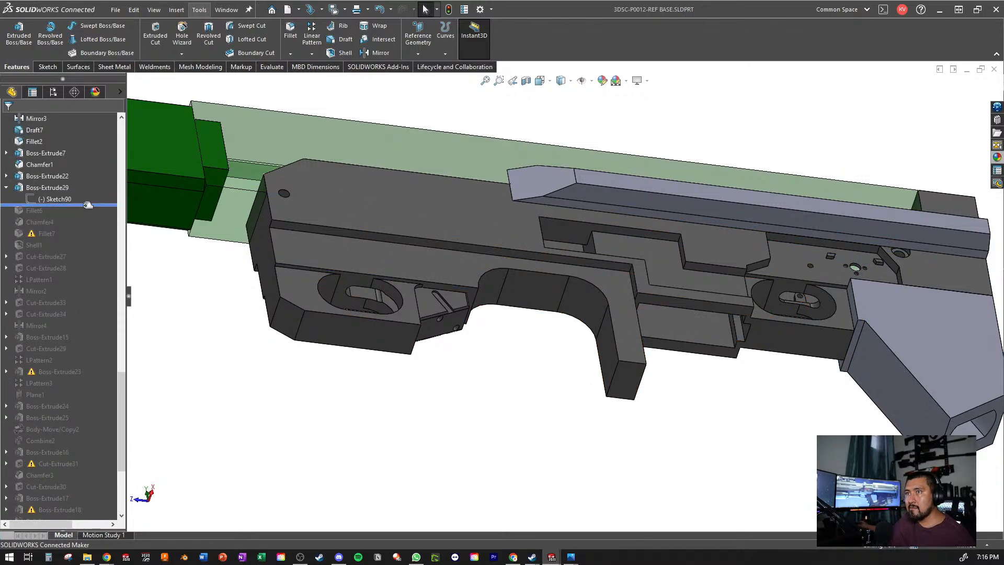
{"action": "left_click_drag", "start_coordinate": [84, 204], "coordinate": [81, 222]}
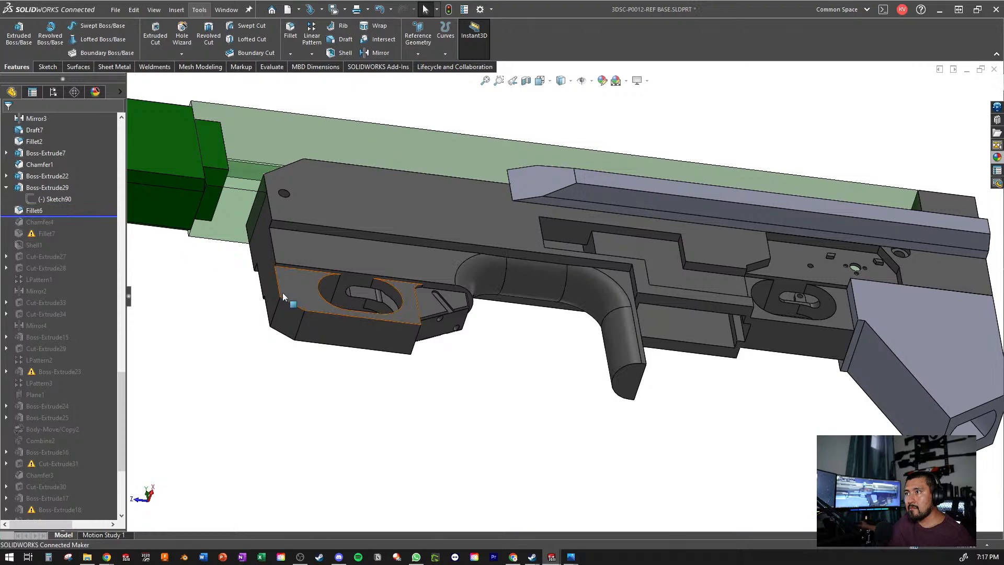
{"action": "scroll", "coordinate": [418, 236], "scroll_direction": "down", "scroll_amount": 3}
{"action": "scroll", "coordinate": [714, 234], "scroll_direction": "down", "scroll_amount": 2}
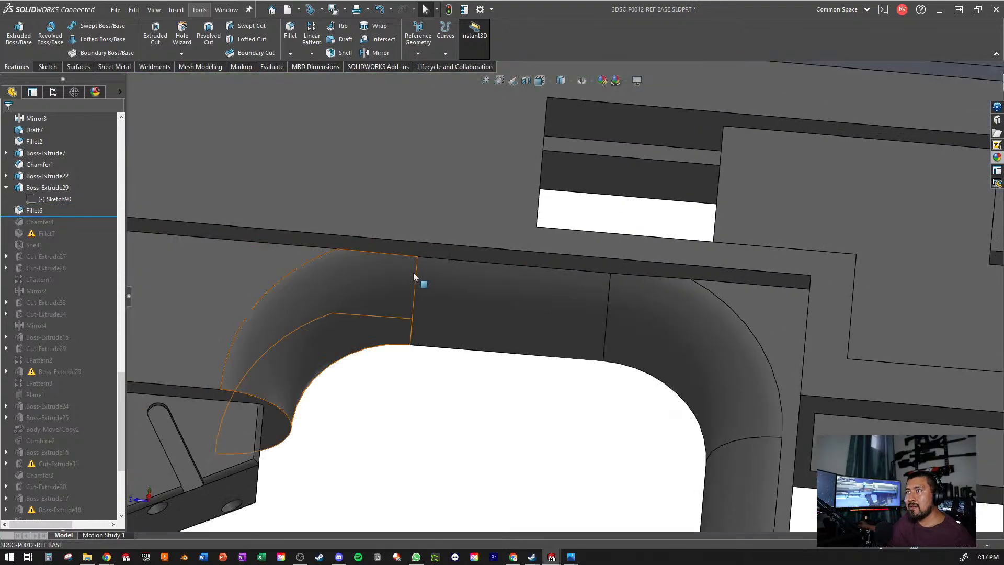
{"action": "scroll", "coordinate": [553, 294], "scroll_direction": "up", "scroll_amount": 6}
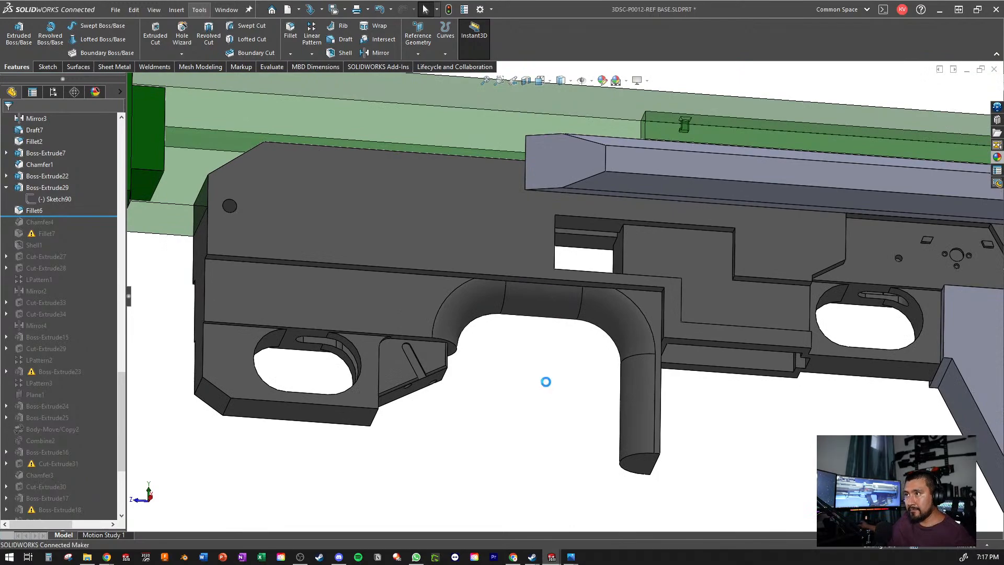
{"action": "scroll", "coordinate": [406, 271], "scroll_direction": "up", "scroll_amount": 2}
{"action": "middle_click_drag", "start_coordinate": [349, 241], "coordinate": [342, 278]}
{"action": "scroll", "coordinate": [388, 279], "scroll_direction": "down", "scroll_amount": 1}
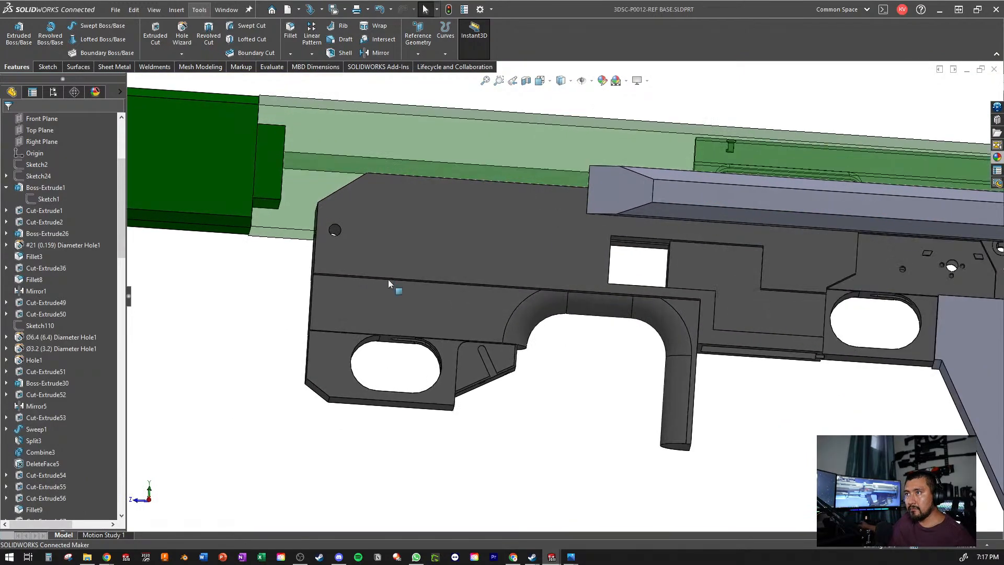
- Open Cut-Extrude1's sketch for checking, exit it without edits and save the part
{"action": "left_click", "coordinate": [394, 299]}
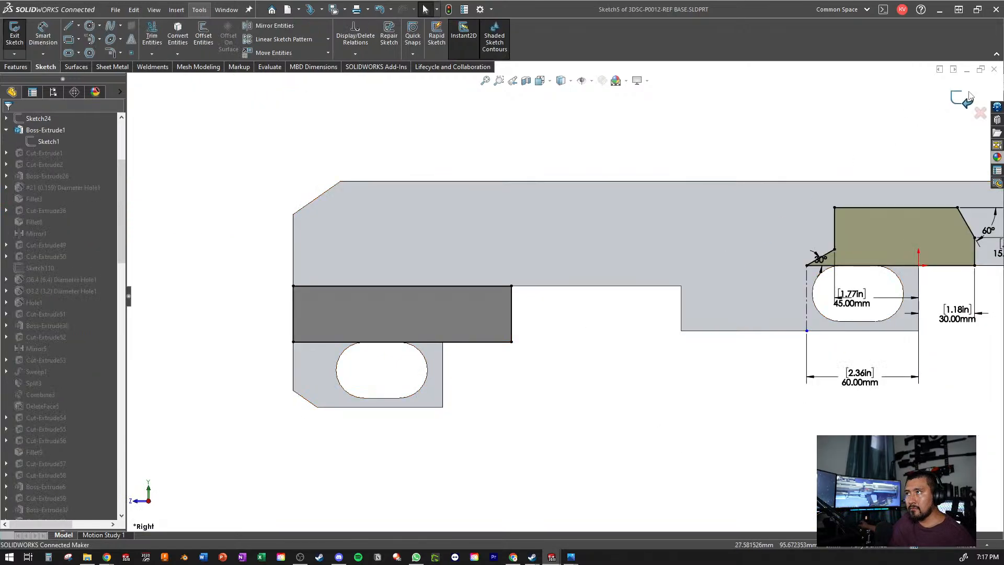
{"action": "left_click", "coordinate": [963, 101]}
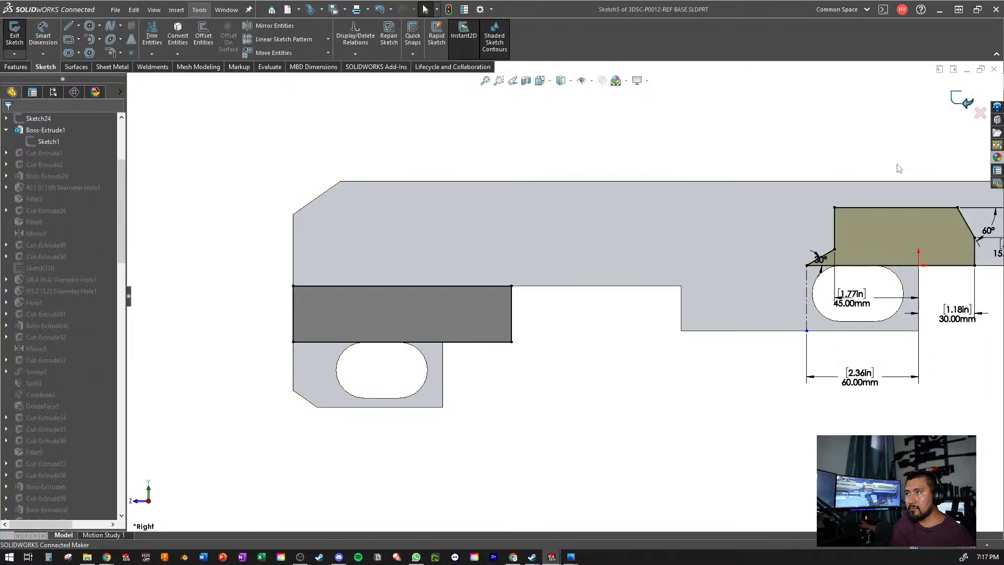
{"action": "scroll", "coordinate": [658, 272], "scroll_direction": "down", "scroll_amount": 4}
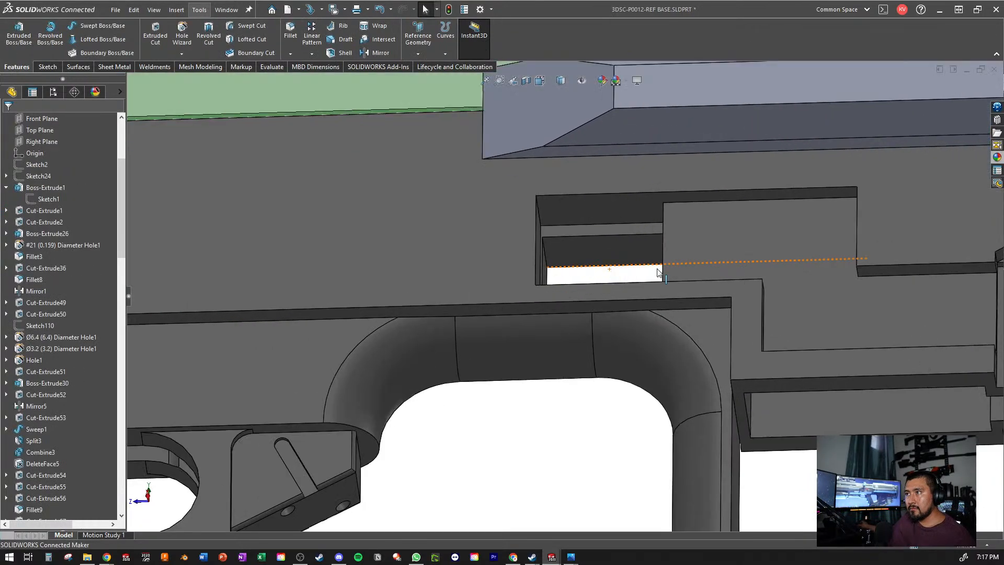
{"action": "scroll", "coordinate": [658, 272], "scroll_direction": "up", "scroll_amount": 6}
{"action": "key", "text": "ctrl+s"}
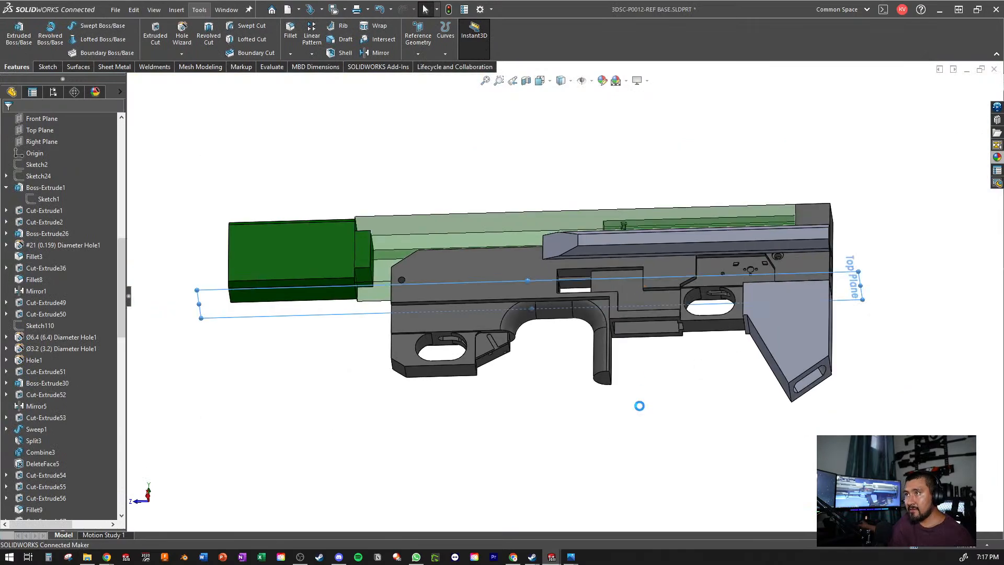
- In Boss-Extrude1's Sketch1, set the height dimension of the grip opening to 70 mm and exit the sketch to rebuild
{"action": "scroll", "coordinate": [634, 255], "scroll_direction": "down", "scroll_amount": 2}
{"action": "scroll", "coordinate": [610, 376], "scroll_direction": "down", "scroll_amount": 3}
{"action": "scroll", "coordinate": [601, 331], "scroll_direction": "up", "scroll_amount": 3}
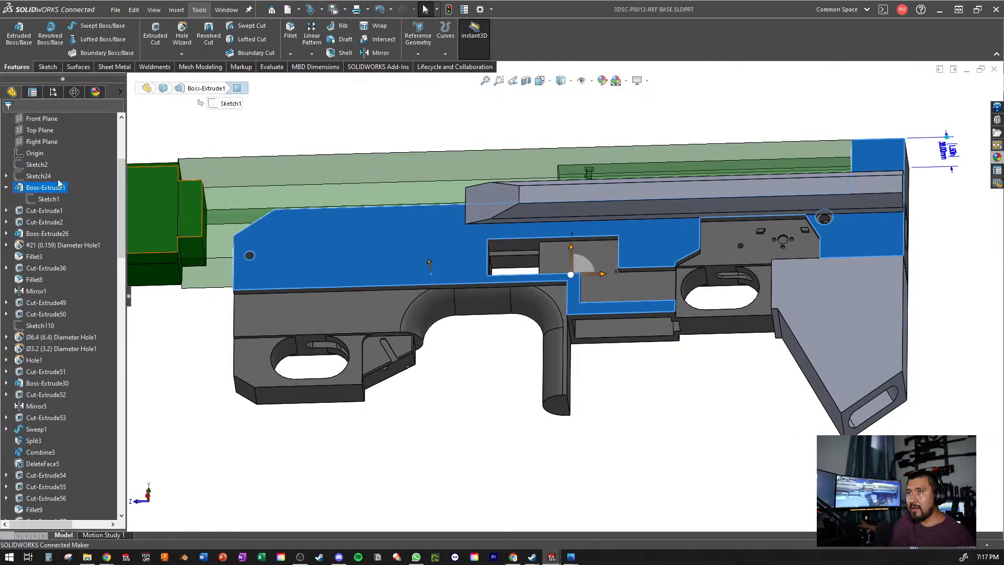
{"action": "left_click", "coordinate": [54, 198]}
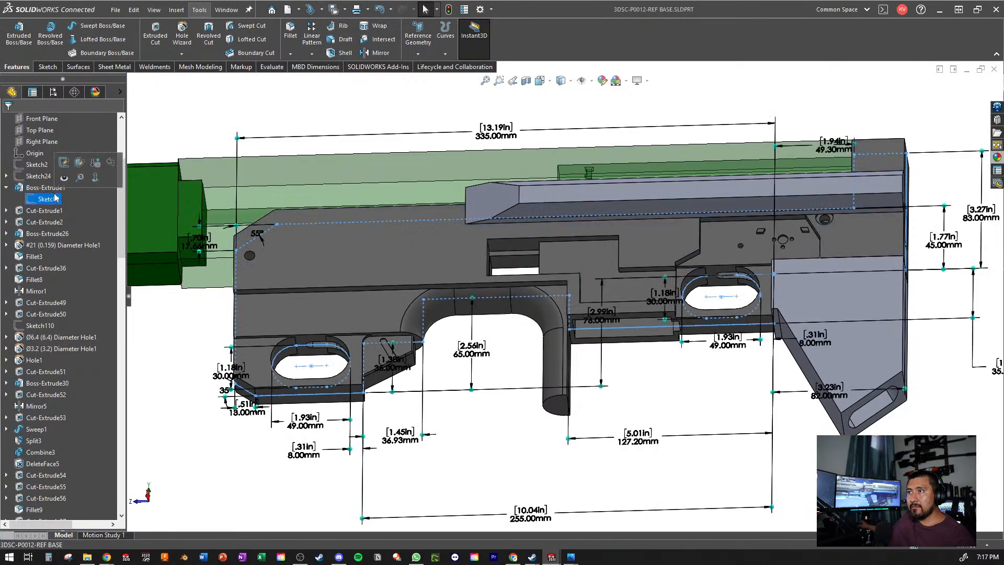
{"action": "left_click", "coordinate": [64, 162]}
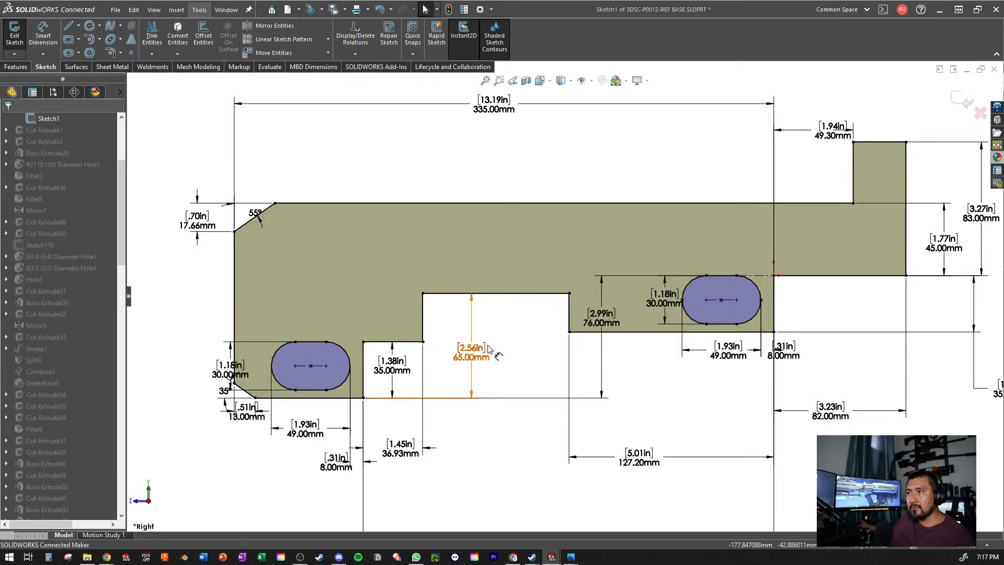
{"action": "double_click", "coordinate": [503, 348]}
{"action": "type", "text": "70"}
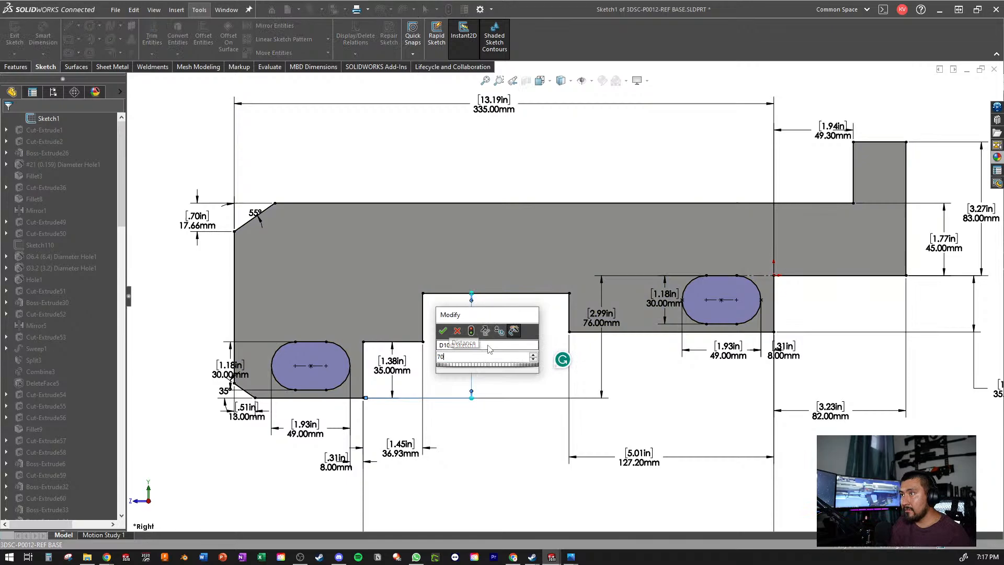
{"action": "key", "text": "Return"}
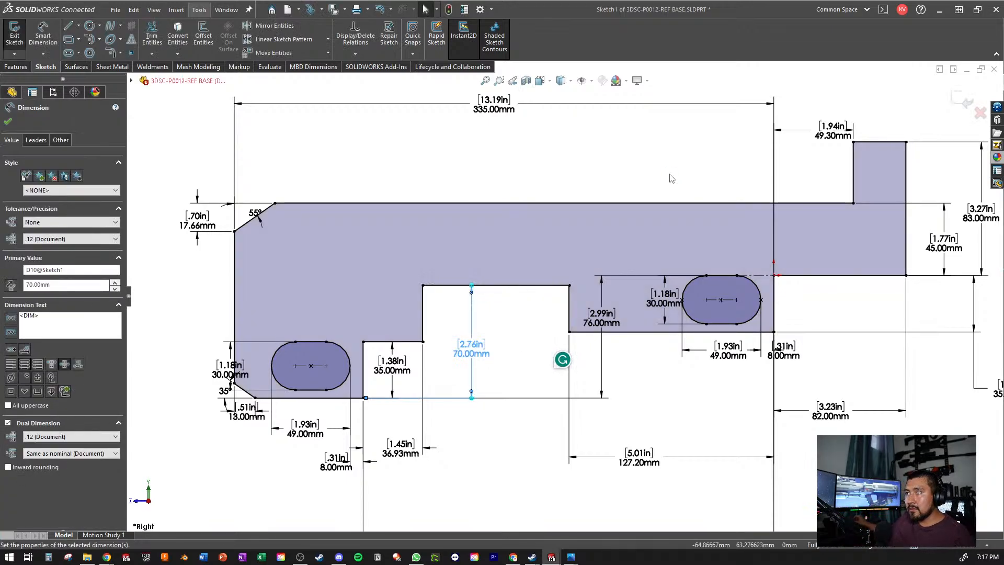
{"action": "left_click", "coordinate": [638, 139]}
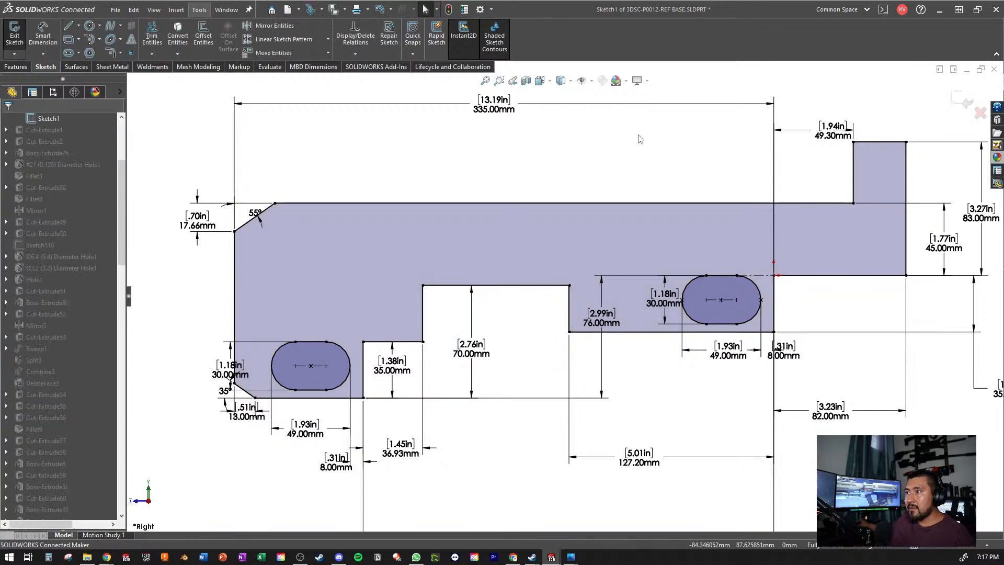
{"action": "left_click", "coordinate": [953, 99]}
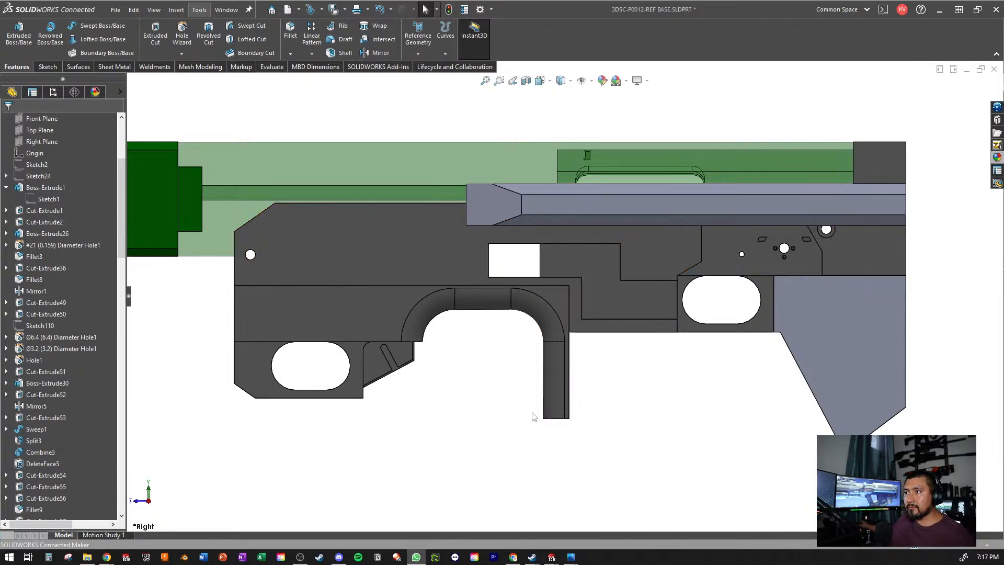
- Examine the rebuilt grip opening and front guard area, and locate the Boss-Extrude5 body in the receiver
{"action": "scroll", "coordinate": [527, 330], "scroll_direction": "down", "scroll_amount": 3}
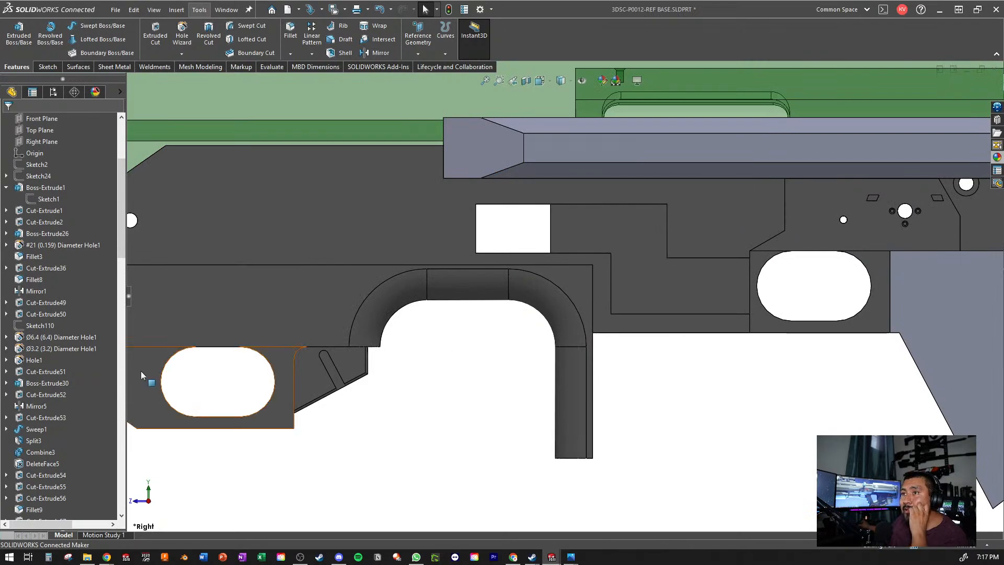
{"action": "scroll", "coordinate": [72, 333], "scroll_direction": "up", "scroll_amount": 5}
{"action": "scroll", "coordinate": [71, 328], "scroll_direction": "down", "scroll_amount": 15}
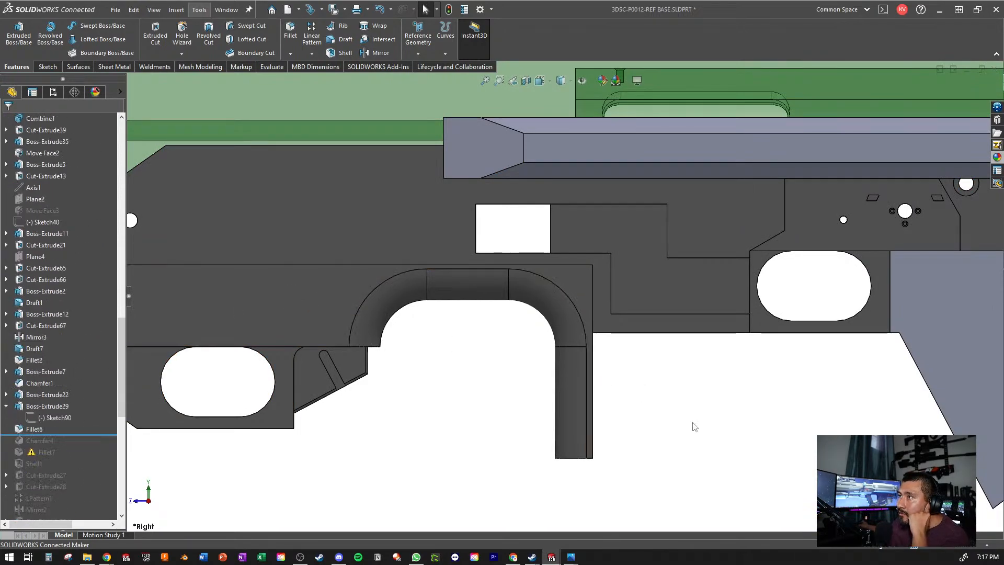
{"action": "scroll", "coordinate": [694, 427], "scroll_direction": "up", "scroll_amount": 3}
{"action": "scroll", "coordinate": [547, 382], "scroll_direction": "down", "scroll_amount": 3}
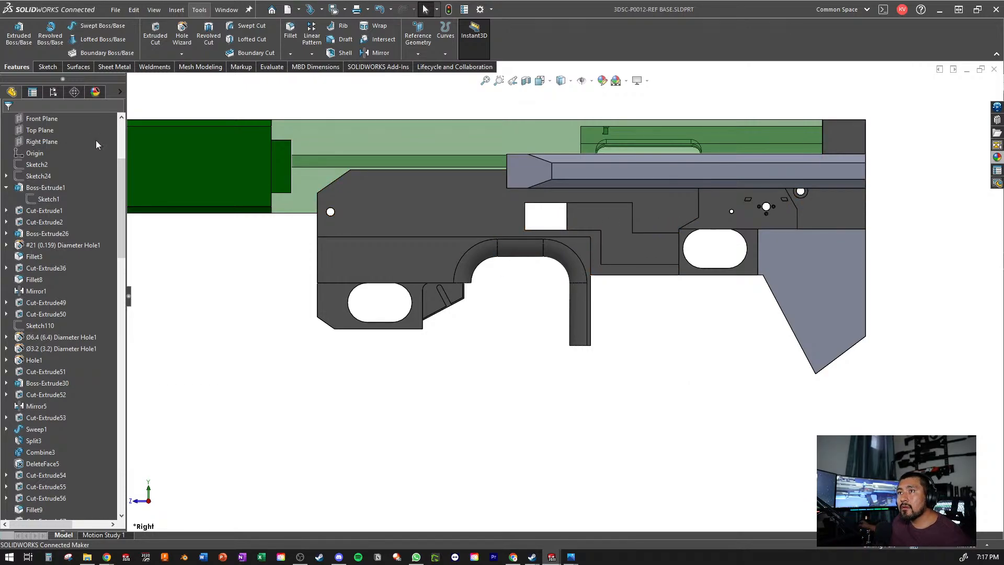
{"action": "scroll", "coordinate": [96, 145], "scroll_direction": "up", "scroll_amount": 5}
{"action": "left_click", "coordinate": [57, 187]}
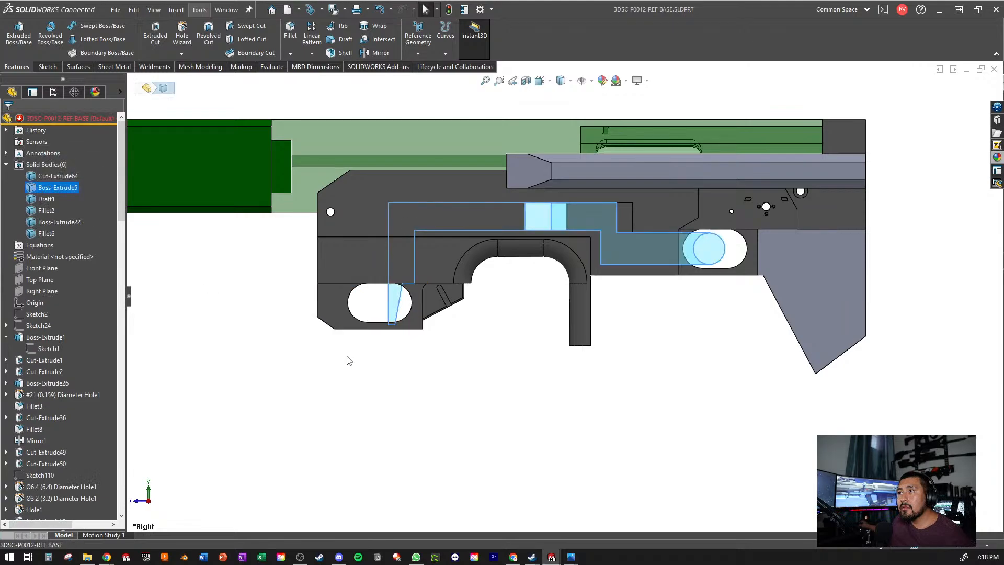
{"action": "left_click", "coordinate": [349, 360]}
{"action": "scroll", "coordinate": [459, 295], "scroll_direction": "down", "scroll_amount": 5}
{"action": "scroll", "coordinate": [52, 250], "scroll_direction": "down", "scroll_amount": 15}
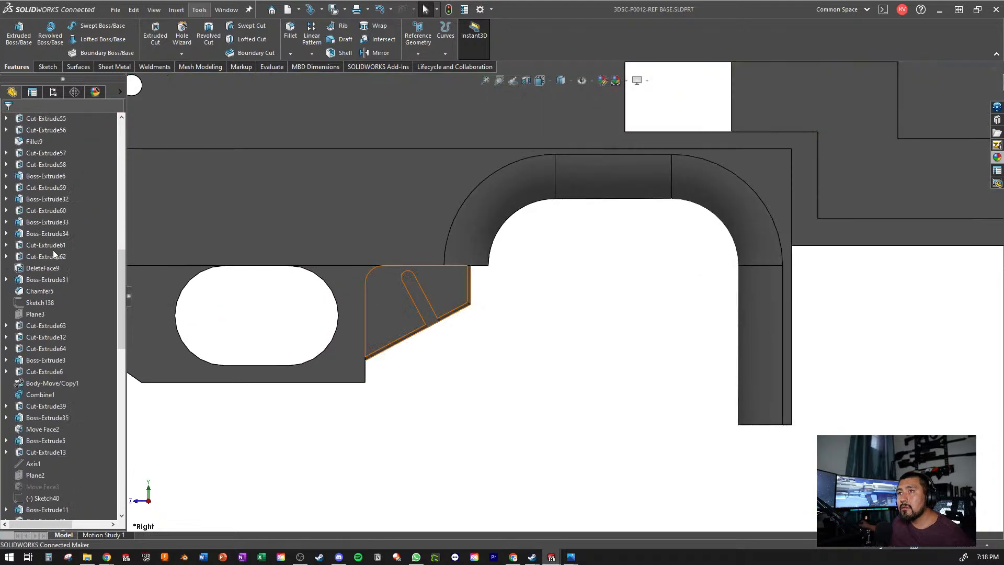
{"action": "scroll", "coordinate": [52, 250], "scroll_direction": "down", "scroll_amount": 10}
- Open Boss-Extrude29's Sketch90 for checking, exit it without edits and save the part
{"action": "left_click", "coordinate": [59, 249]}
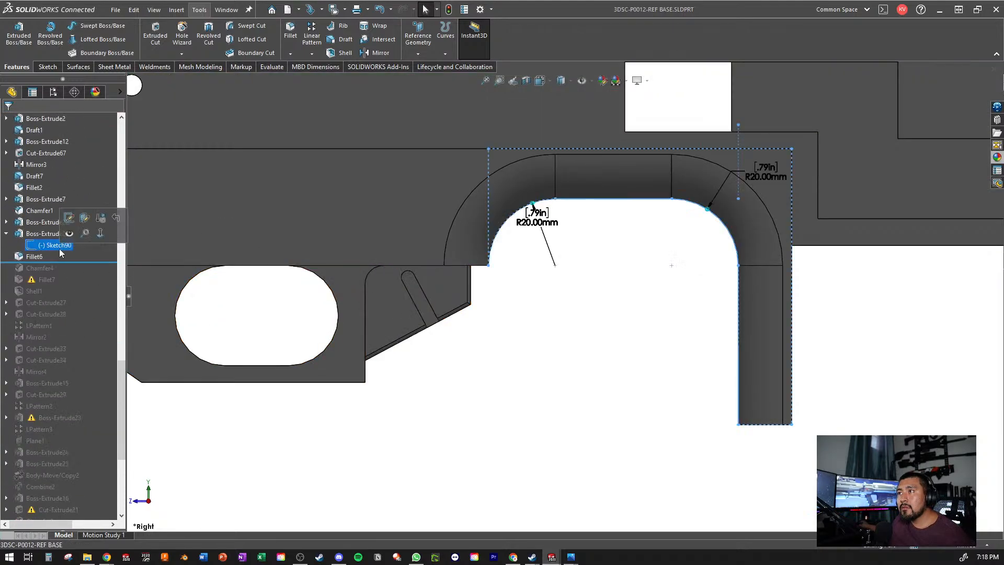
{"action": "left_click", "coordinate": [69, 217]}
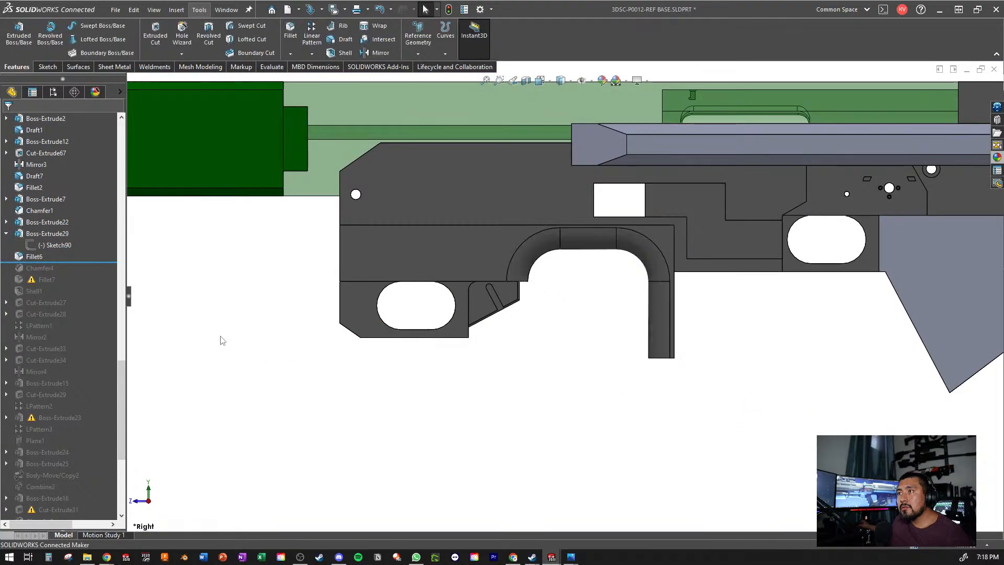
{"action": "key", "text": "ctrl+s"}
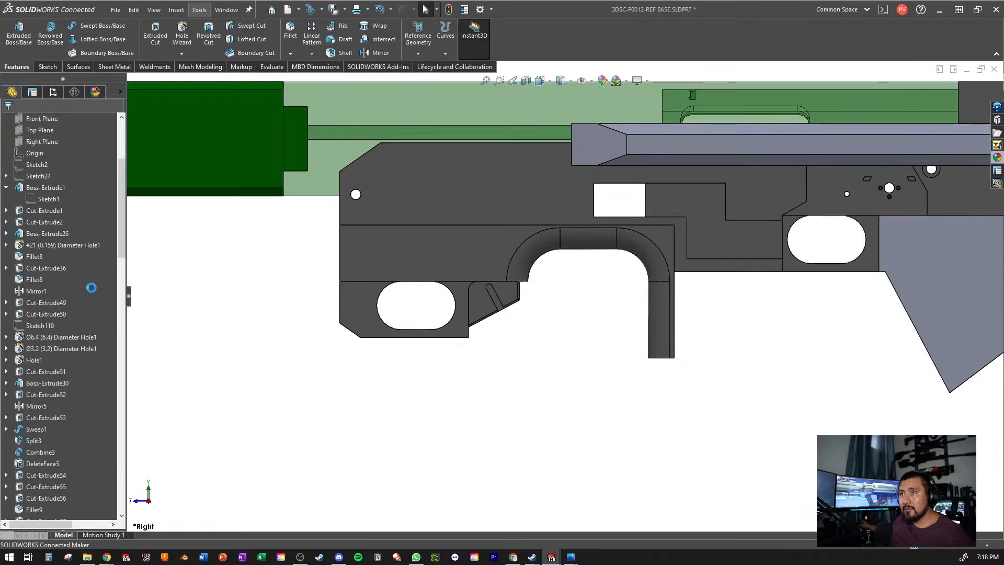
- Roll the feature history back to just before Boss-Extrude29
{"action": "scroll", "coordinate": [91, 289], "scroll_direction": "down", "scroll_amount": 12}
{"action": "scroll", "coordinate": [26, 379], "scroll_direction": "down", "scroll_amount": 10}
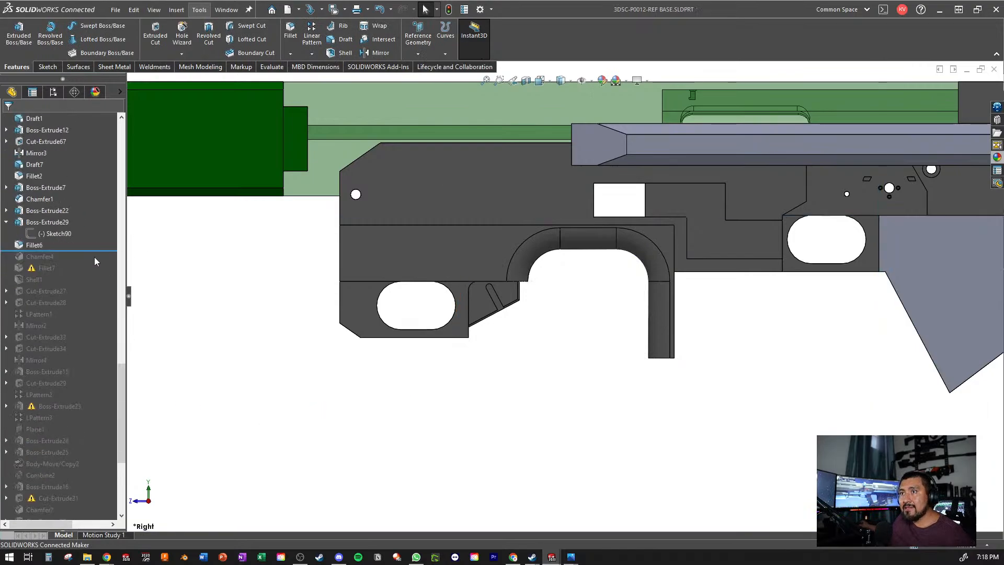
{"action": "left_click_drag", "start_coordinate": [80, 251], "coordinate": [73, 216]}
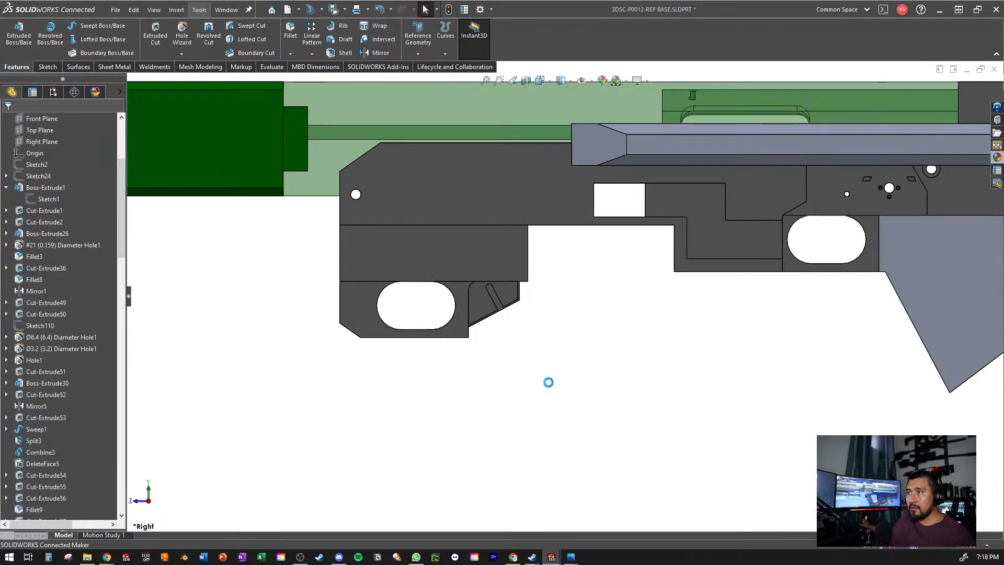
{"action": "scroll", "coordinate": [87, 260], "scroll_direction": "up", "scroll_amount": 5}
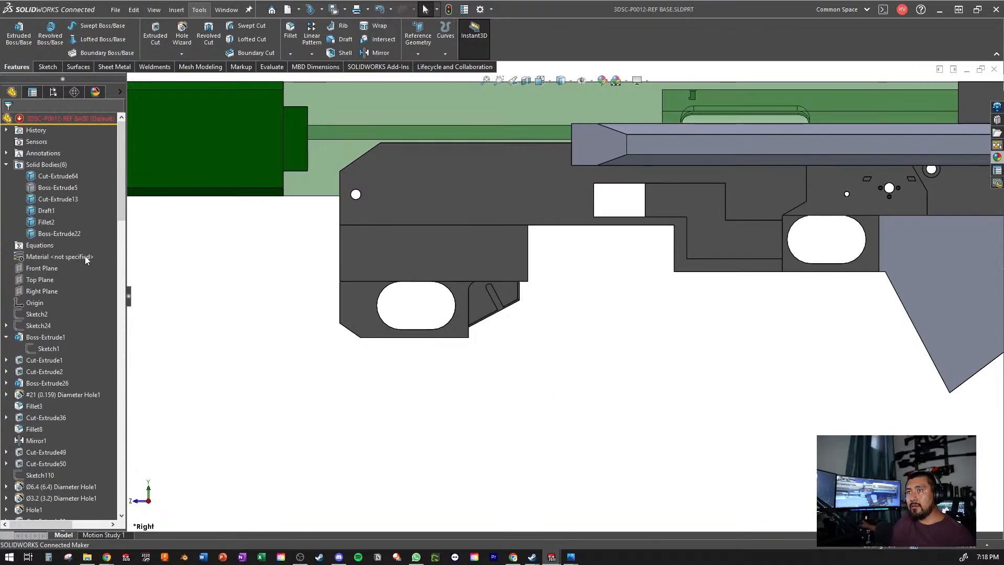
- Tile the 3DSC-P0012-REF BASE window to half the workspace and bring up the 3DSC-P0010-ASSY AS R-99 SMG assembly
{"action": "left_click", "coordinate": [954, 68]}
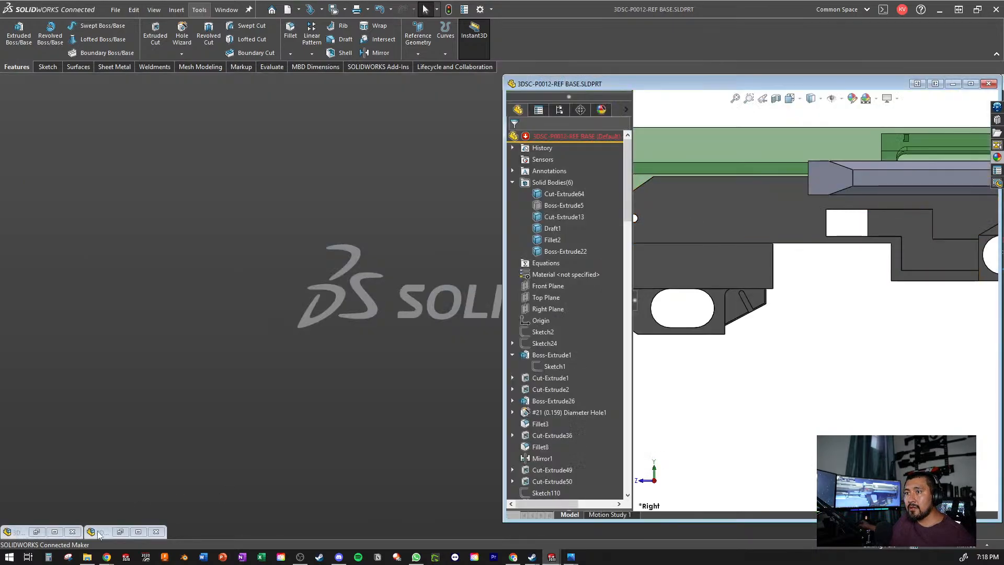
{"action": "left_click", "coordinate": [50, 532]}
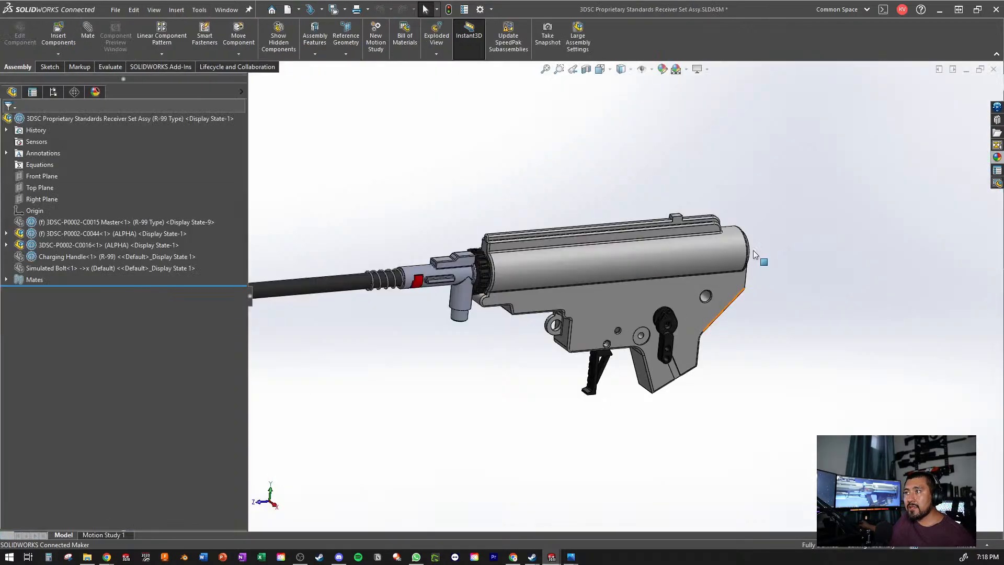
{"action": "left_click", "coordinate": [967, 70]}
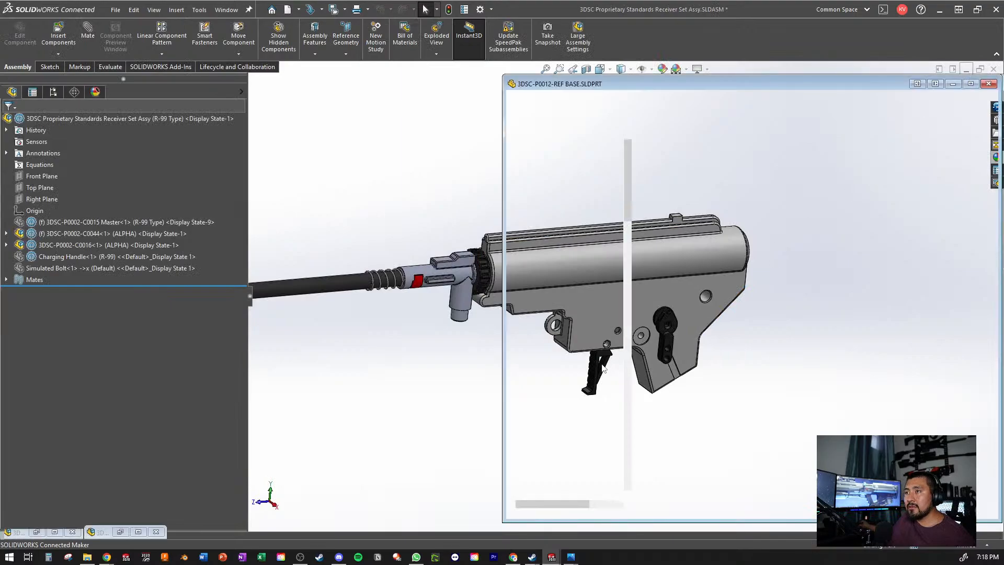
{"action": "left_click", "coordinate": [138, 532]}
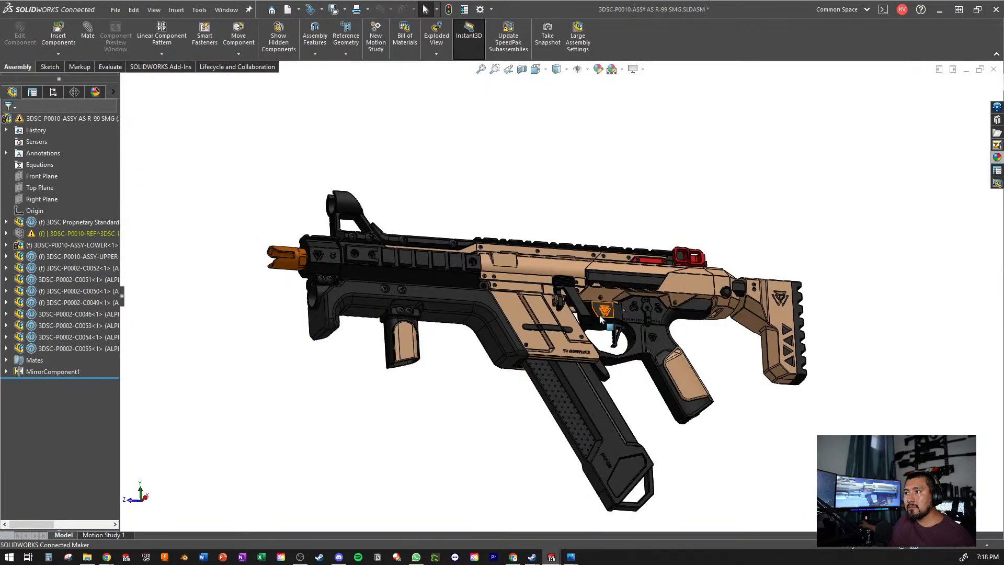
- From the R-99 SMG assembly, open the pistol grip part 3DSC-P0002-C0046-001 in its own window
{"action": "scroll", "coordinate": [678, 343], "scroll_direction": "down", "scroll_amount": 5}
{"action": "scroll", "coordinate": [679, 343], "scroll_direction": "down", "scroll_amount": 5}
{"action": "left_click", "coordinate": [559, 292]}
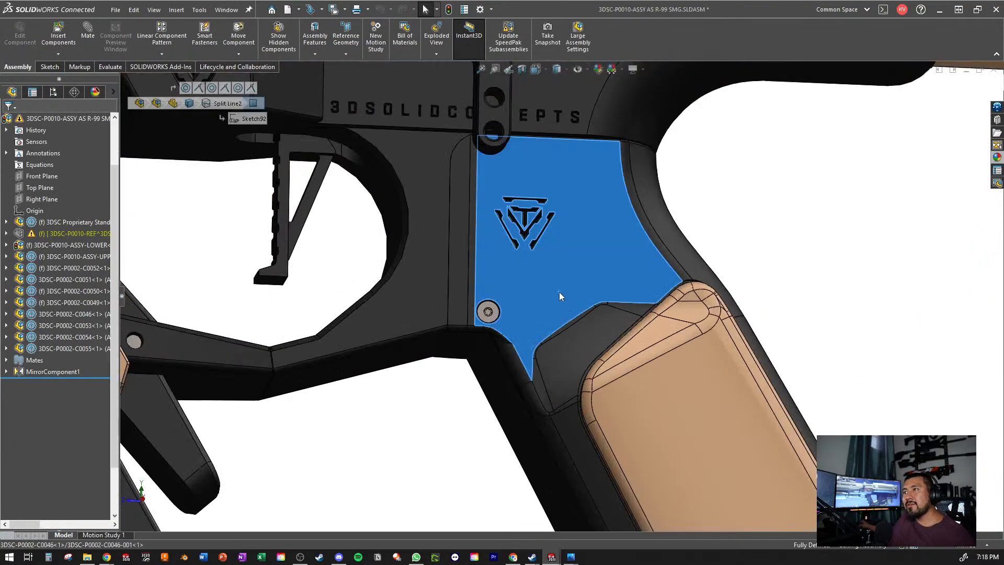
{"action": "left_click", "coordinate": [911, 110]}
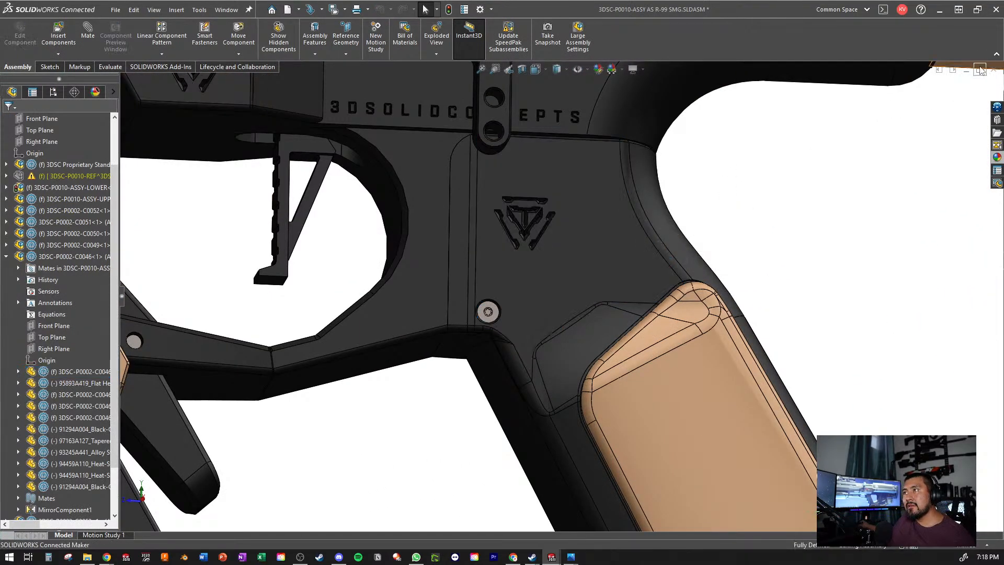
{"action": "left_click", "coordinate": [567, 290]}
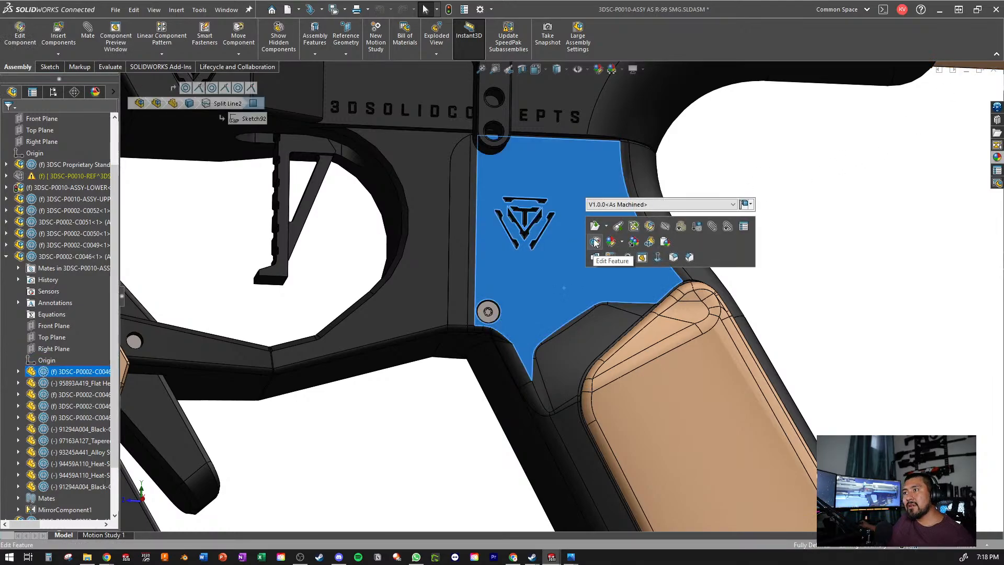
{"action": "scroll", "coordinate": [695, 336], "scroll_direction": "up", "scroll_amount": 3}
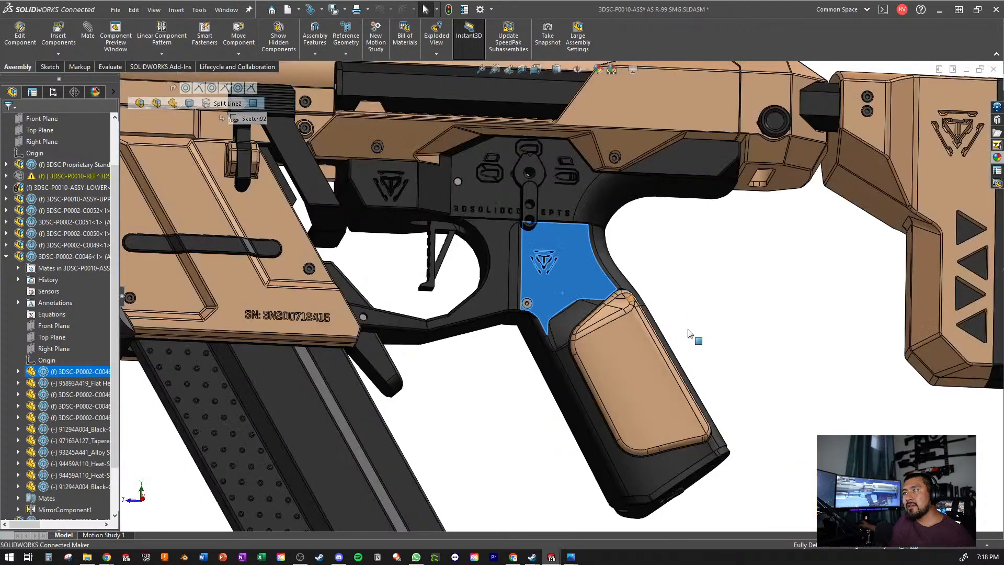
{"action": "scroll", "coordinate": [578, 292], "scroll_direction": "down", "scroll_amount": 2}
{"action": "left_click", "coordinate": [650, 204]}
{"action": "left_click", "coordinate": [449, 199]}
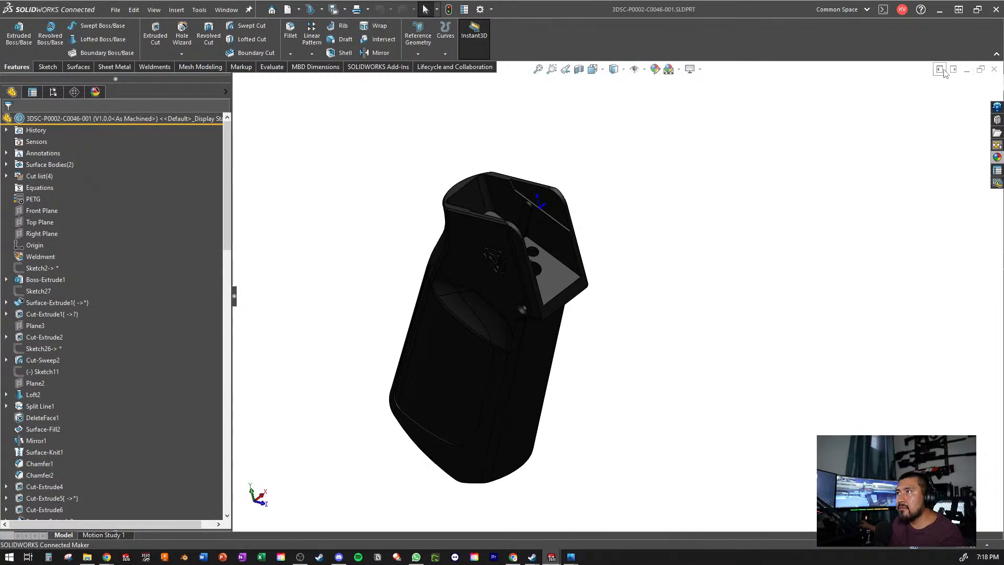
- Tile the pistol grip part beside the REF BASE part and select the grip's side face to inspect its feature and sketch
{"action": "left_click", "coordinate": [944, 70]}
{"action": "scroll", "coordinate": [372, 318], "scroll_direction": "up", "scroll_amount": 2}
{"action": "middle_click_drag", "start_coordinate": [372, 318], "coordinate": [300, 244]}
{"action": "scroll", "coordinate": [331, 342], "scroll_direction": "down", "scroll_amount": 5}
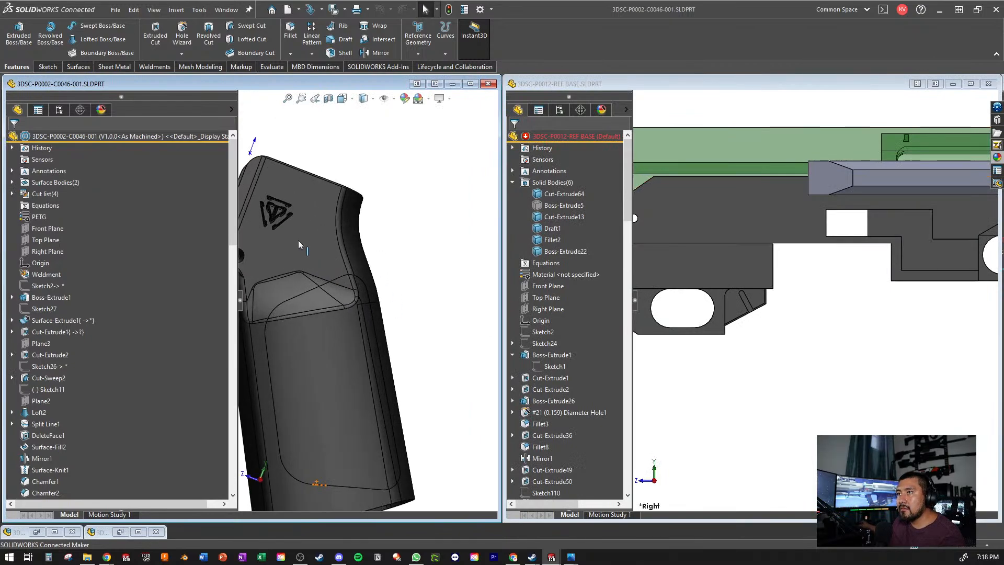
{"action": "left_click", "coordinate": [300, 244]}
{"action": "scroll", "coordinate": [162, 259], "scroll_direction": "up", "scroll_amount": 15}
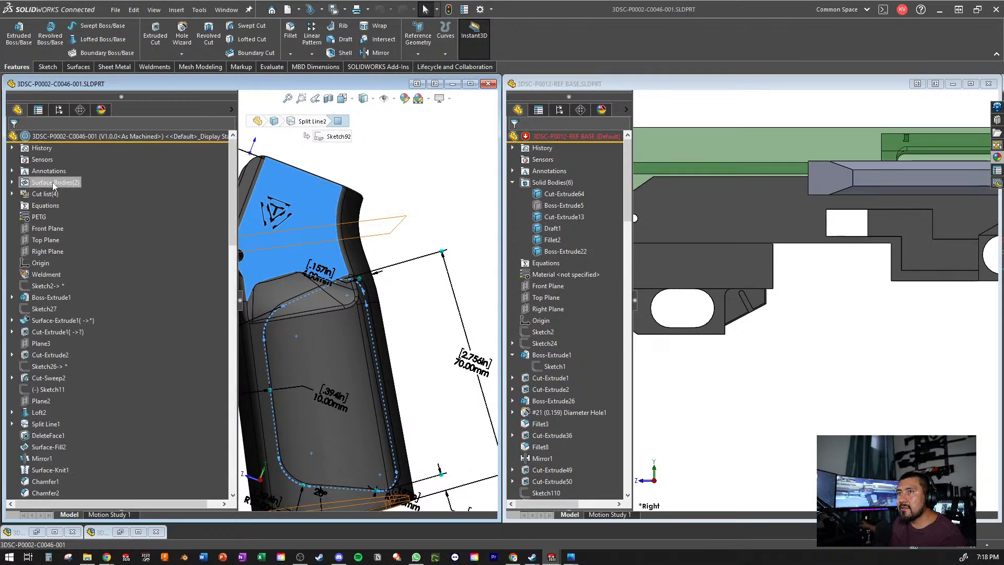
- Open Sketch3 of the pistol grip part's Boss-Extrude1 for editing
{"action": "left_click", "coordinate": [12, 298]}
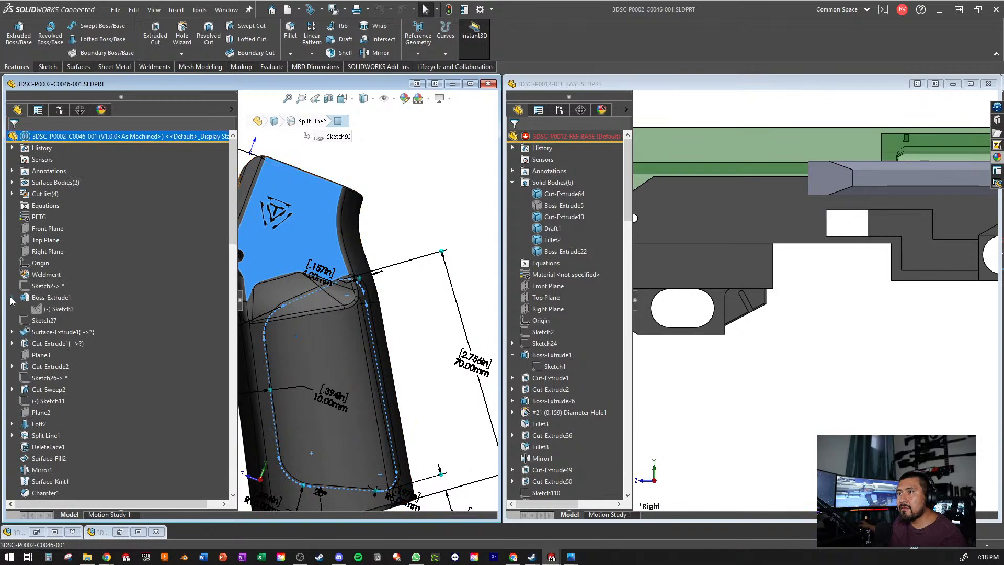
{"action": "left_click", "coordinate": [55, 310]}
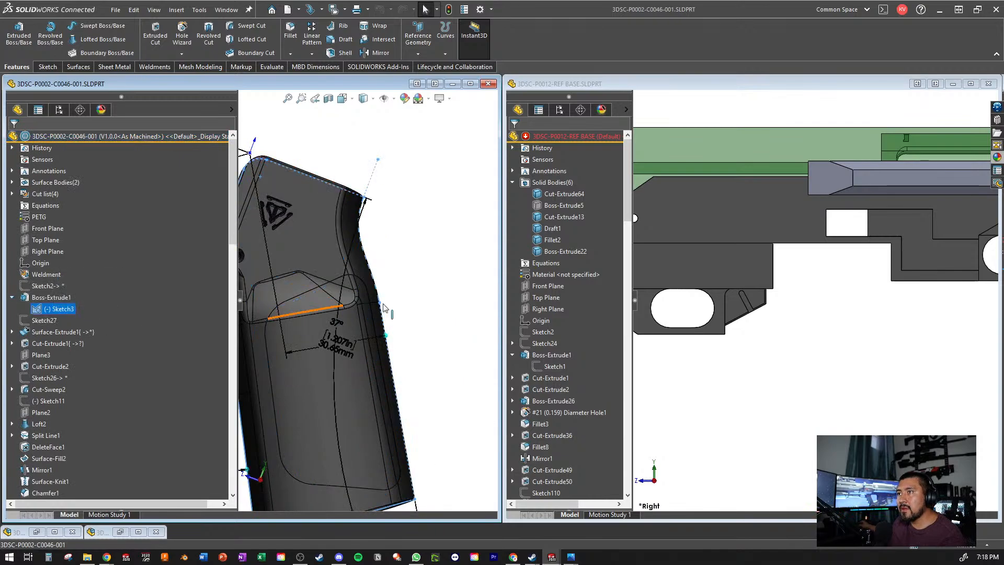
{"action": "right_click", "coordinate": [55, 308]}
{"action": "left_click", "coordinate": [63, 273]}
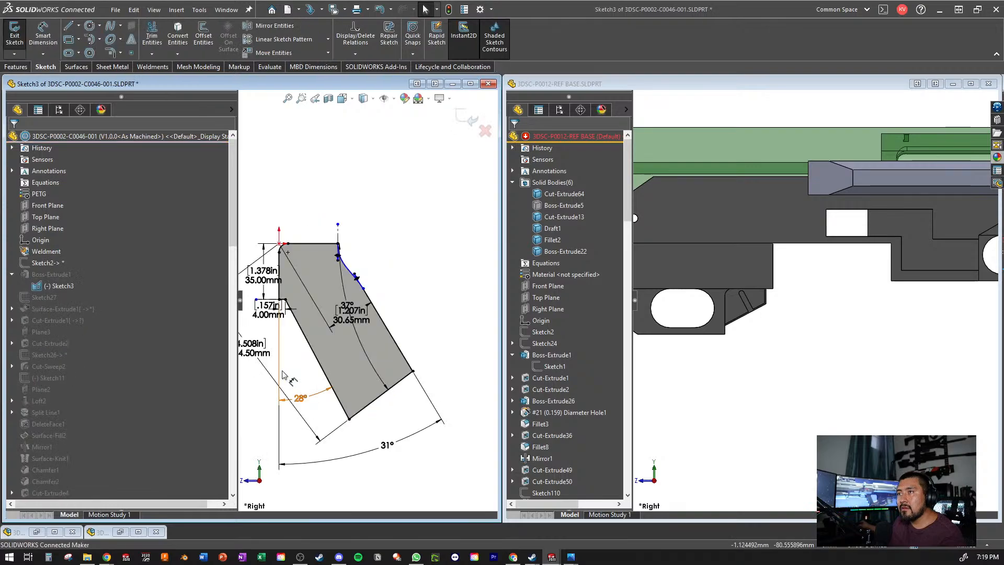
- Copy the complete dimensioned grip profile from Sketch3 into a new sketch on the REF BASE part's Right Plane, placed below the guard
{"action": "scroll", "coordinate": [338, 351], "scroll_direction": "up", "scroll_amount": 3}
{"action": "mouse_move", "coordinate": [453, 205]}
{"action": "left_mouse_down"}
{"action": "mouse_move", "coordinate": [262, 459]}
{"action": "mouse_move", "coordinate": [272, 468]}
{"action": "left_mouse_up"}
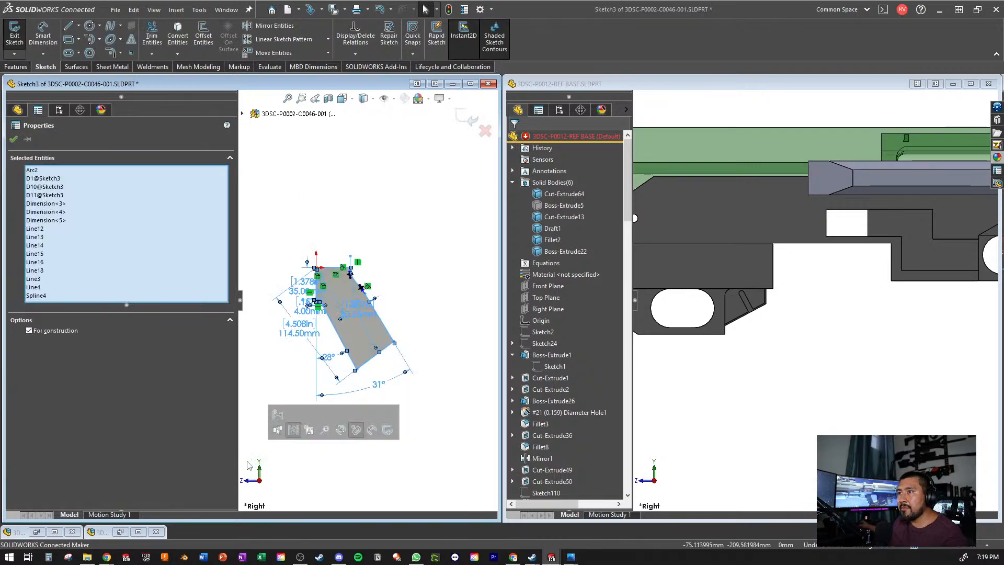
{"action": "left_click", "coordinate": [779, 386]}
{"action": "left_click", "coordinate": [547, 309]}
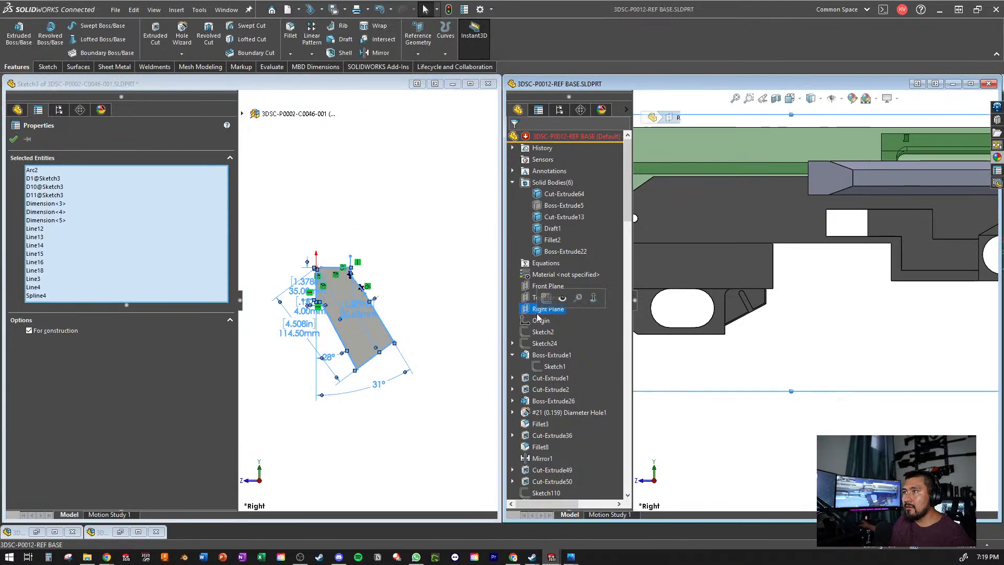
{"action": "left_click", "coordinate": [543, 301]}
{"action": "left_click", "coordinate": [749, 389]}
{"action": "scroll", "coordinate": [750, 388], "scroll_direction": "down", "scroll_amount": 1}
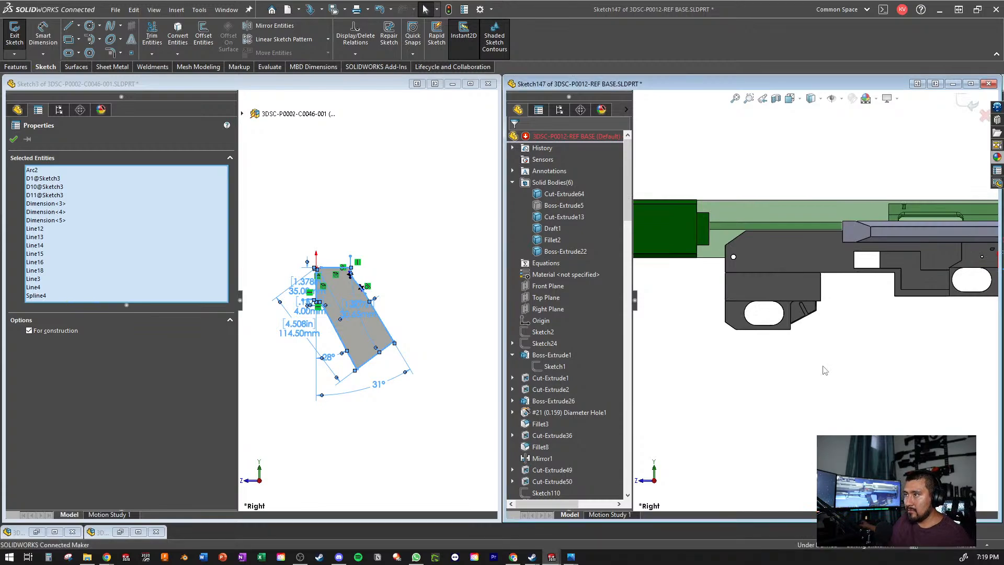
{"action": "scroll", "coordinate": [844, 325], "scroll_direction": "down", "scroll_amount": 5}
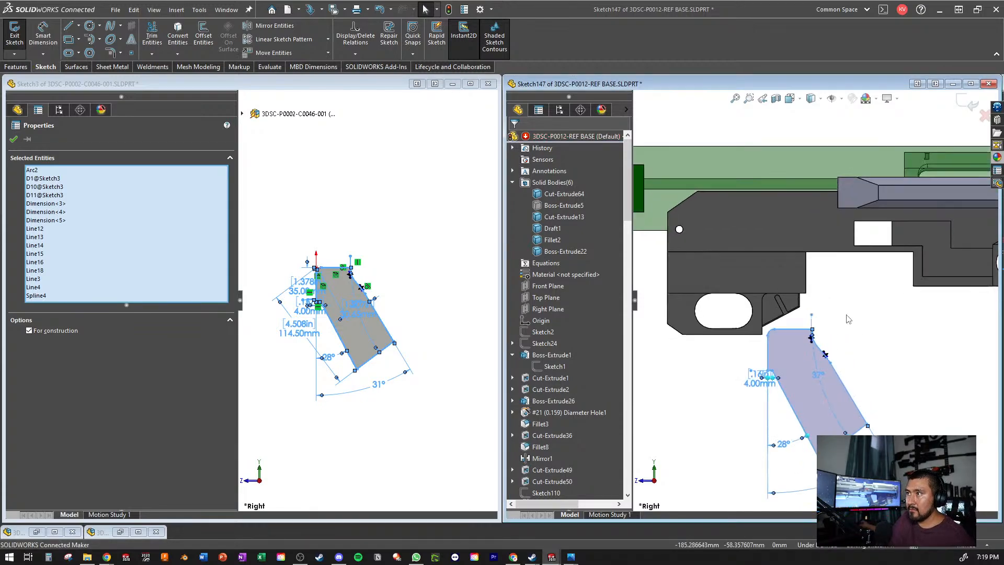
- Try moving the pasted grip profile's top line up to the guard by its arc endpoint and undo the move
{"action": "scroll", "coordinate": [719, 338], "scroll_direction": "up", "scroll_amount": 4}
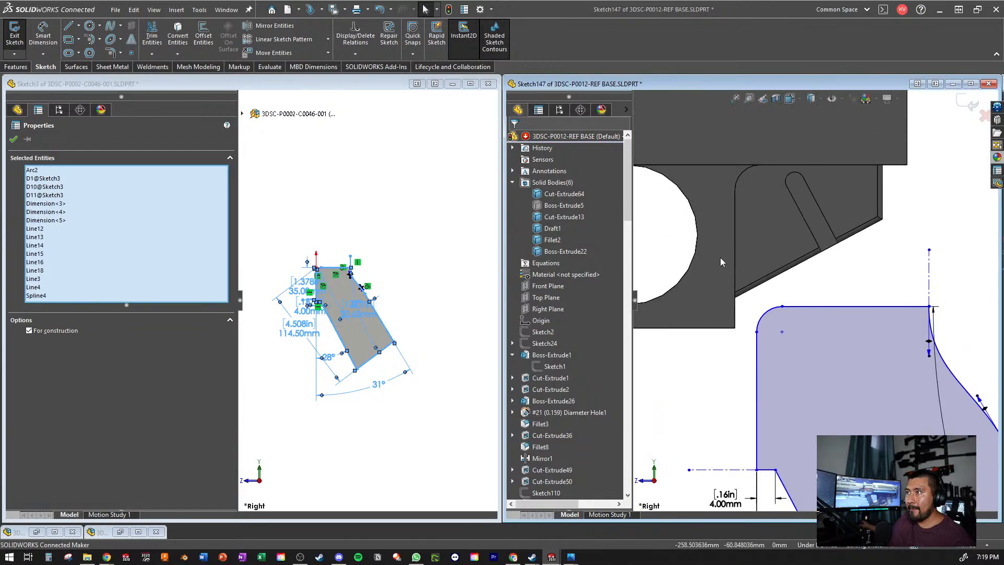
{"action": "scroll", "coordinate": [715, 349], "scroll_direction": "up", "scroll_amount": 2}
{"action": "scroll", "coordinate": [837, 238], "scroll_direction": "down", "scroll_amount": 5}
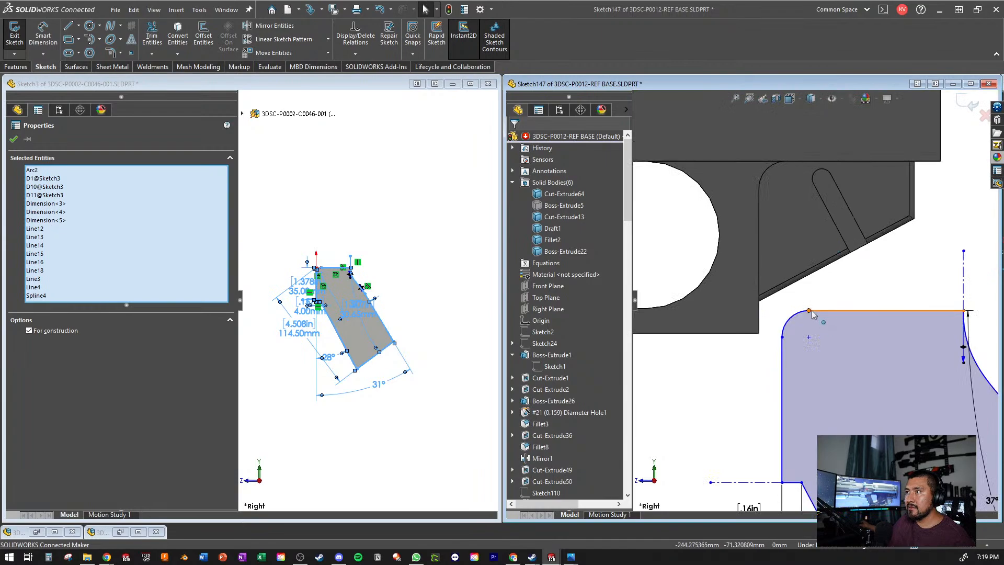
{"action": "left_click_drag", "start_coordinate": [809, 311], "coordinate": [783, 169]}
{"action": "key", "text": "ctrl+z"}
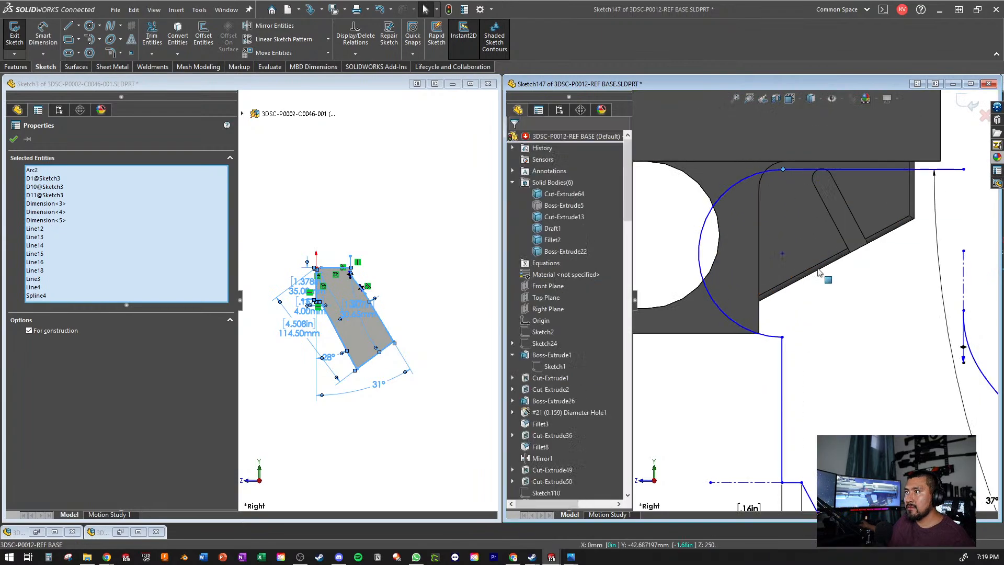
{"action": "left_click", "coordinate": [793, 314]}
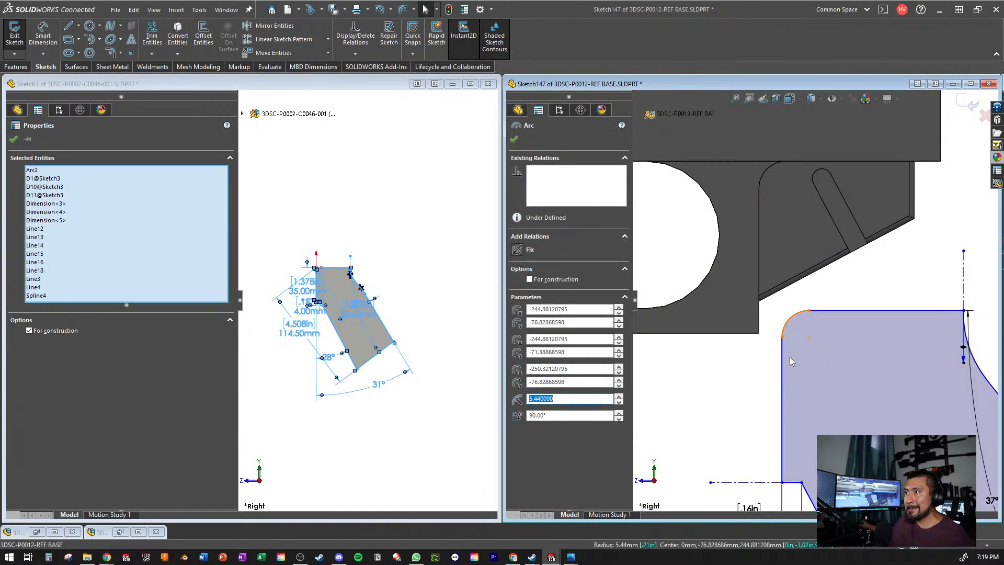
{"action": "key", "text": "Escape"}
- Pull the rear spline's upper endpoint off the pasted profile's top line and merge it with that line's end point
{"action": "scroll", "coordinate": [916, 369], "scroll_direction": "up", "scroll_amount": 7}
{"action": "scroll", "coordinate": [924, 369], "scroll_direction": "down", "scroll_amount": 4}
{"action": "scroll", "coordinate": [777, 237], "scroll_direction": "down", "scroll_amount": 5}
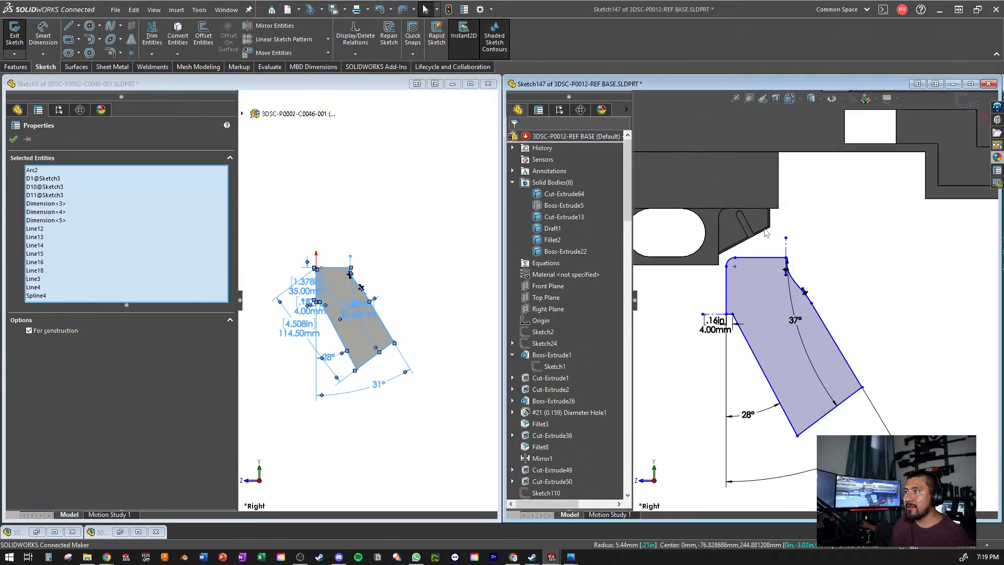
{"action": "scroll", "coordinate": [895, 398], "scroll_direction": "down", "scroll_amount": 2}
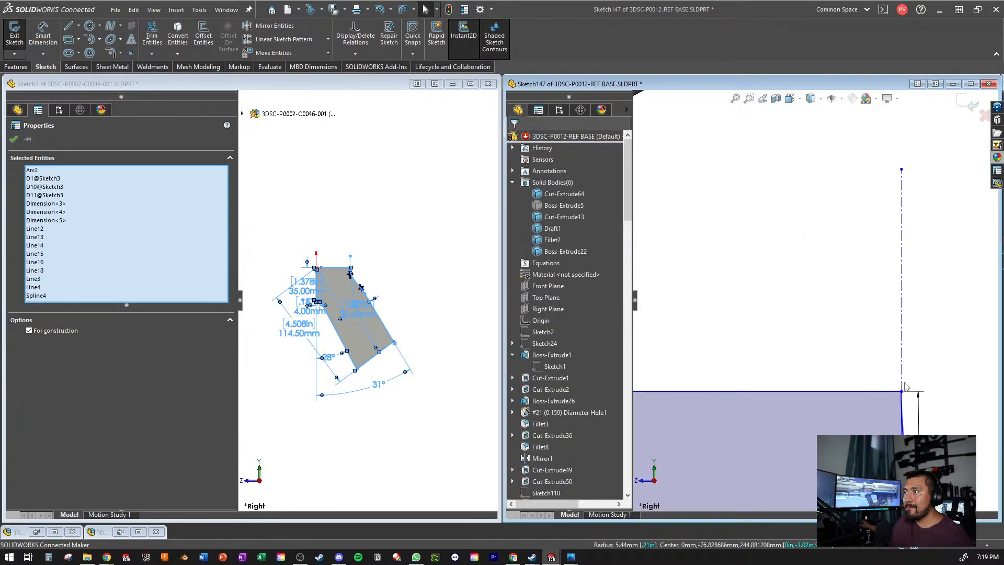
{"action": "mouse_move", "coordinate": [902, 391]}
{"action": "left_mouse_down"}
{"action": "mouse_move", "coordinate": [887, 357]}
{"action": "mouse_move", "coordinate": [813, 288]}
{"action": "mouse_move", "coordinate": [823, 304]}
{"action": "left_mouse_up"}
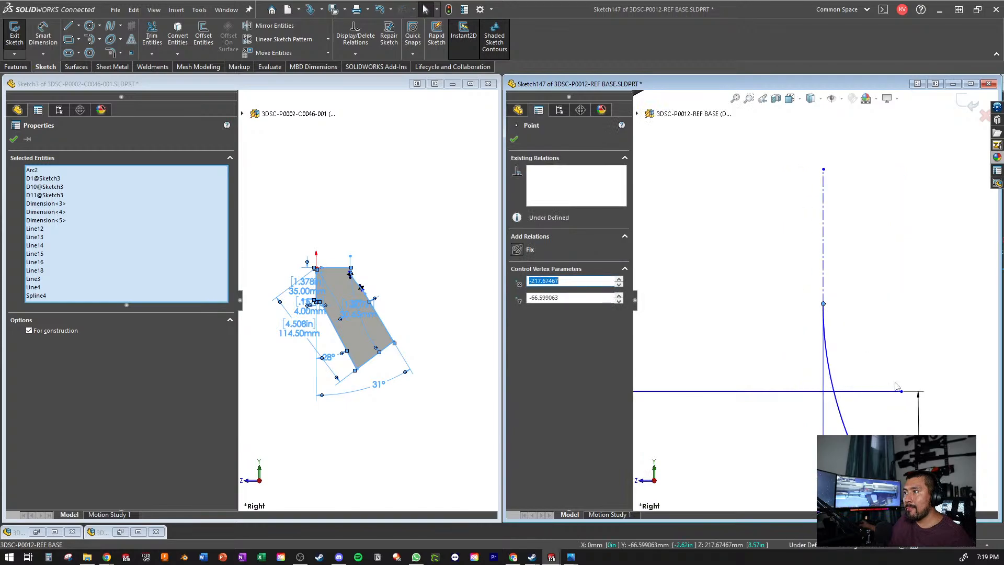
{"action": "left_click", "coordinate": [902, 392], "text": "ctrl"}
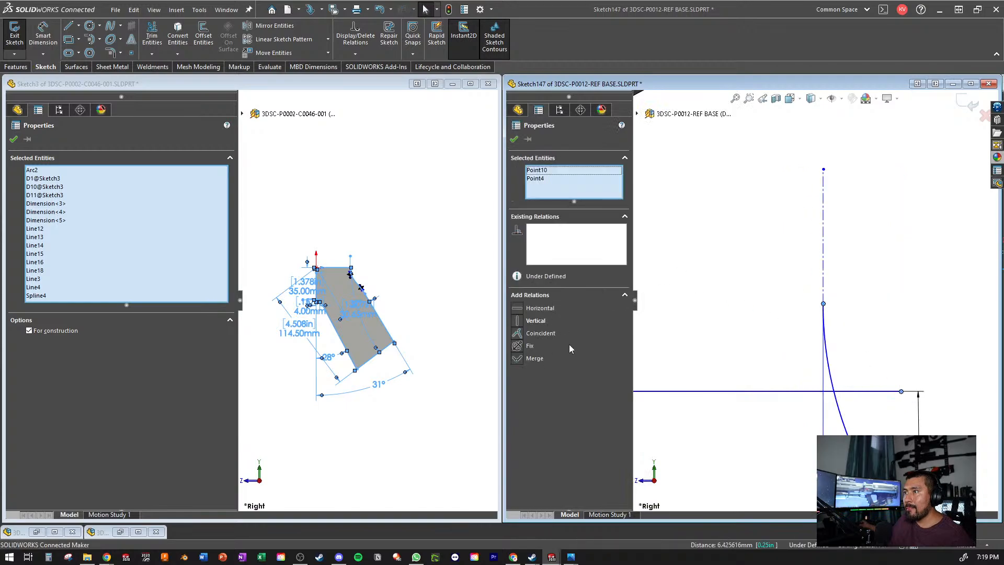
{"action": "left_click", "coordinate": [519, 360]}
{"action": "scroll", "coordinate": [644, 365], "scroll_direction": "up", "scroll_amount": 3}
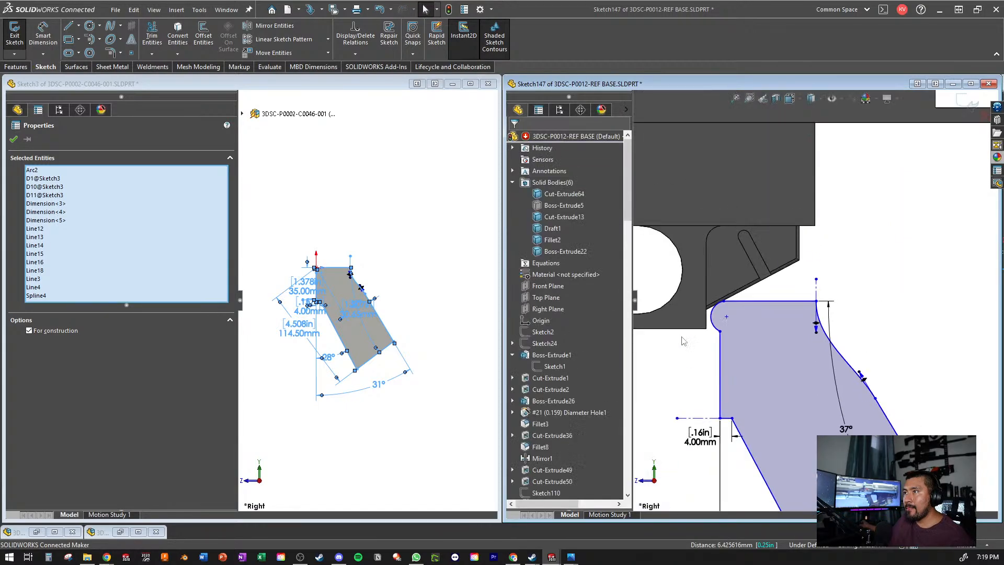
- Make the grip profile's top line collinear with the lower edge of the block above the guard
{"action": "left_click", "coordinate": [761, 302]}
{"action": "middle_click_drag", "start_coordinate": [759, 237], "coordinate": [763, 221]}
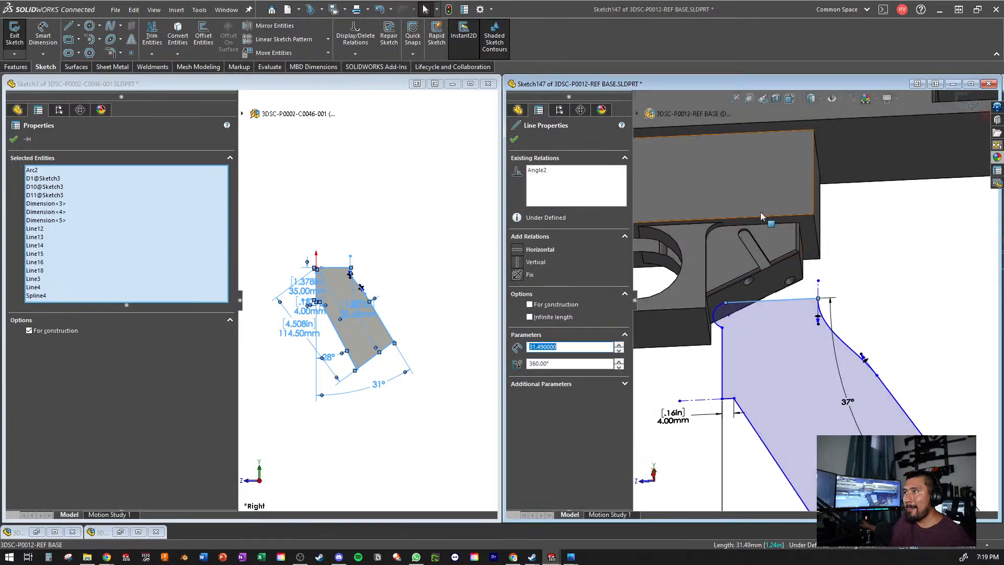
{"action": "left_click", "coordinate": [739, 221], "text": "ctrl"}
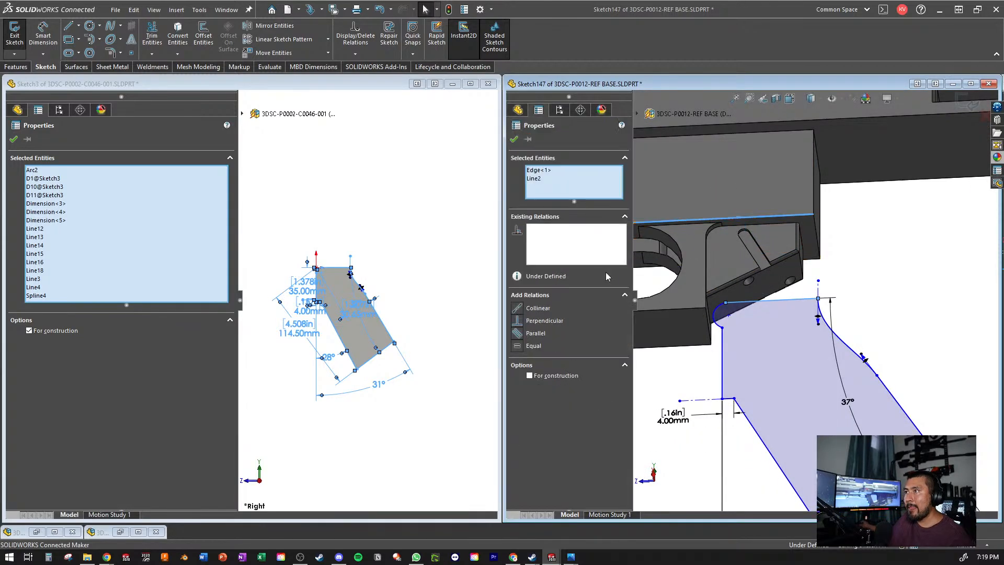
{"action": "left_click", "coordinate": [530, 312]}
{"action": "key", "text": "Escape"}
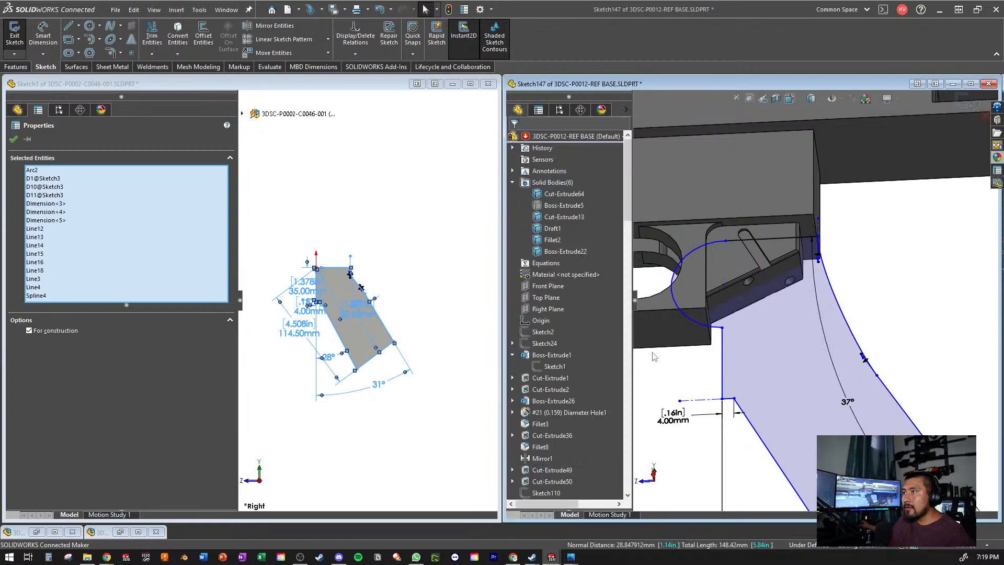
- Make the grip profile's front vertical line collinear with the vertical edge between the finger opening plate and the slotted guard section
{"action": "left_click", "coordinate": [723, 366]}
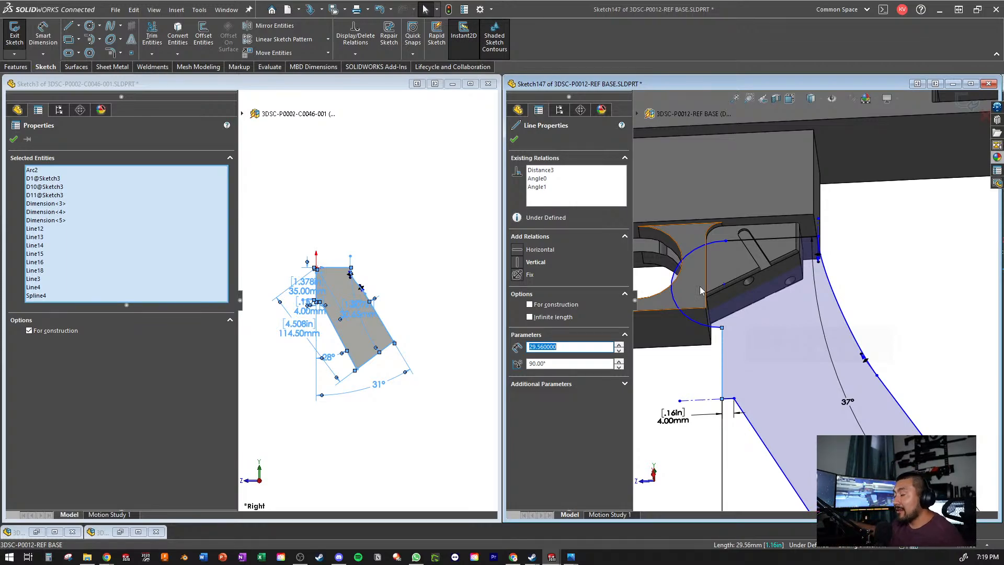
{"action": "middle_click_drag", "start_coordinate": [793, 287], "coordinate": [721, 351]}
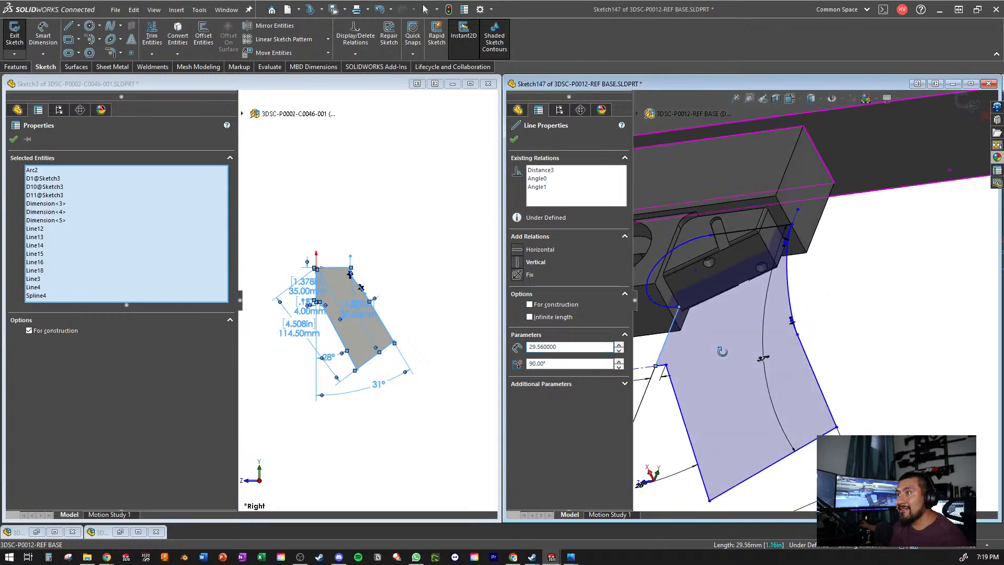
{"action": "left_click", "coordinate": [674, 246], "text": "ctrl"}
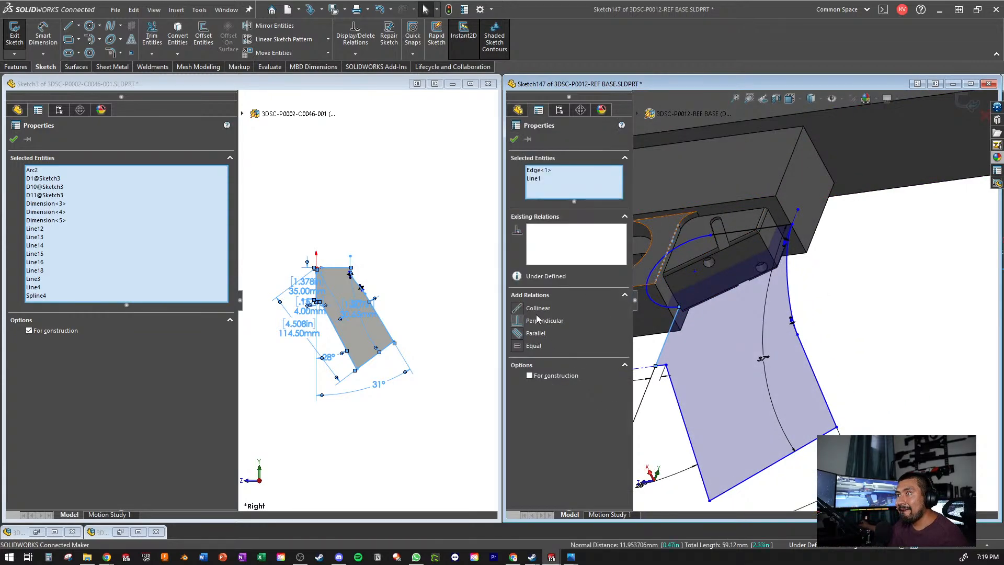
{"action": "left_click", "coordinate": [519, 310]}
{"action": "key", "text": "Escape"}
- Make the grip profile's large front corner arc tangent to its top line
{"action": "scroll", "coordinate": [673, 311], "scroll_direction": "down", "scroll_amount": 3}
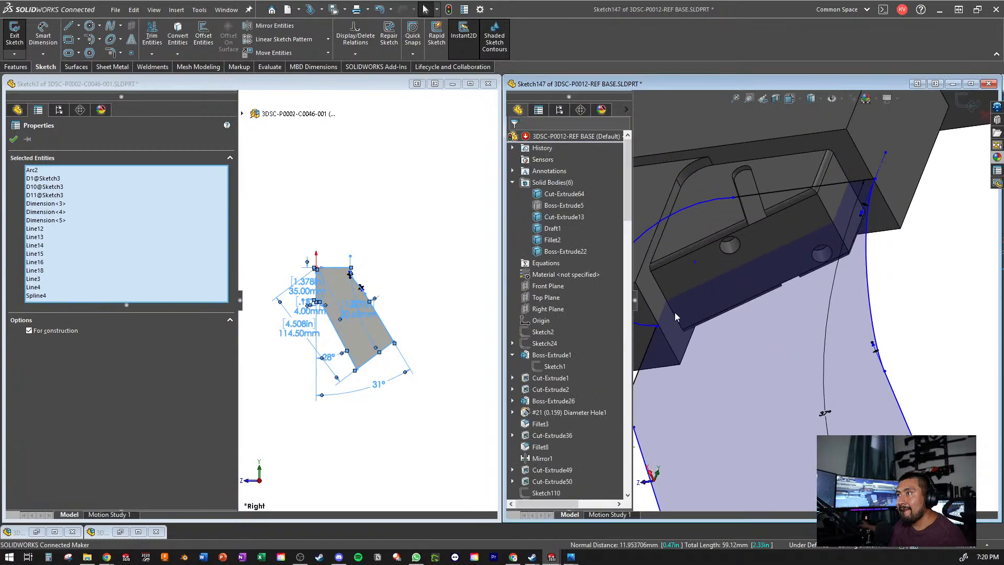
{"action": "mouse_move", "coordinate": [675, 313]}
{"action": "middle_mouse_down"}
{"action": "mouse_move", "coordinate": [713, 338]}
{"action": "mouse_move", "coordinate": [732, 240]}
{"action": "middle_mouse_up"}
{"action": "left_click", "coordinate": [719, 224]}
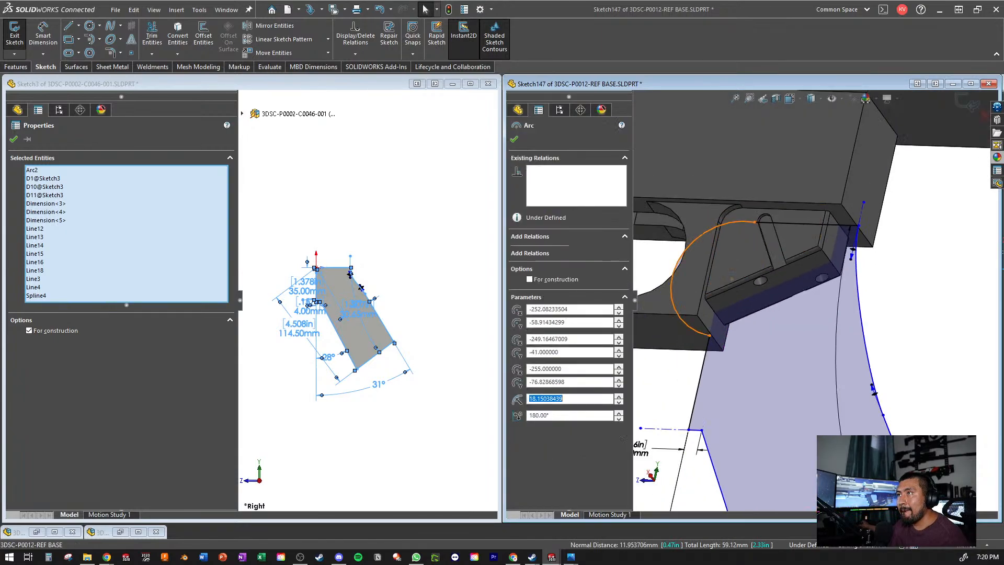
{"action": "left_click", "coordinate": [788, 226], "text": "ctrl"}
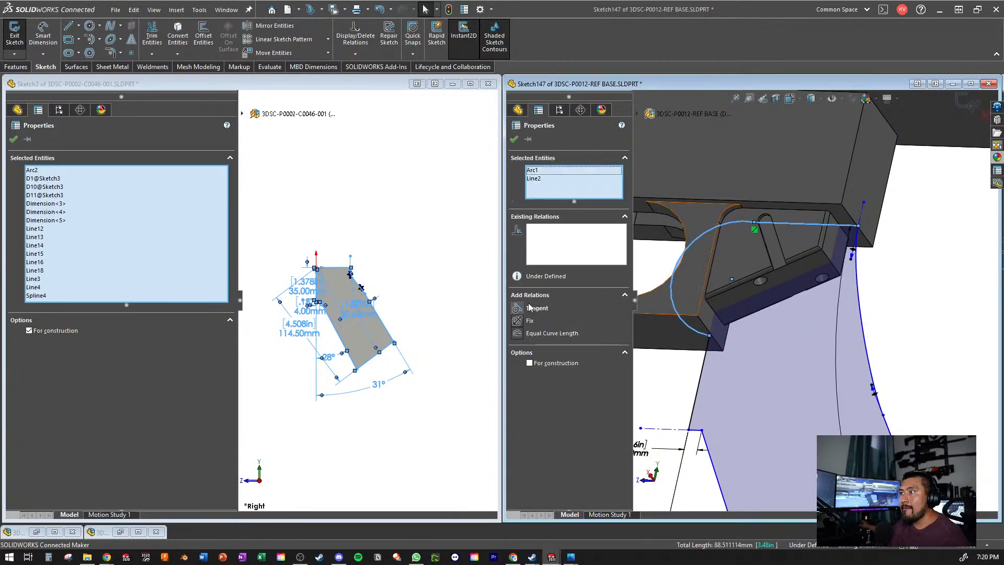
{"action": "left_click", "coordinate": [530, 307]}
{"action": "key", "text": "Escape"}
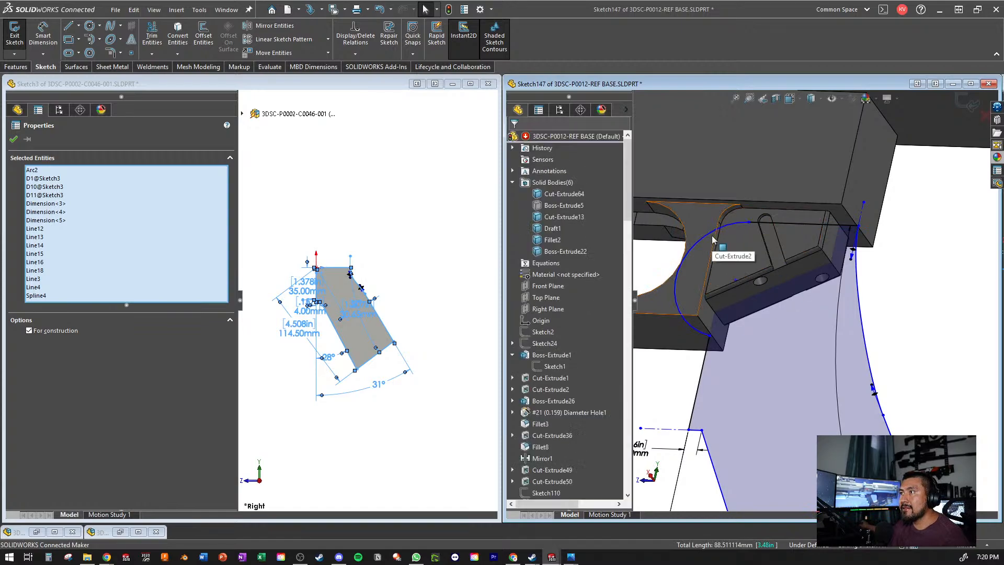
- Make the grip profile's front corner arc tangent to its front line
{"action": "left_click", "coordinate": [680, 267]}
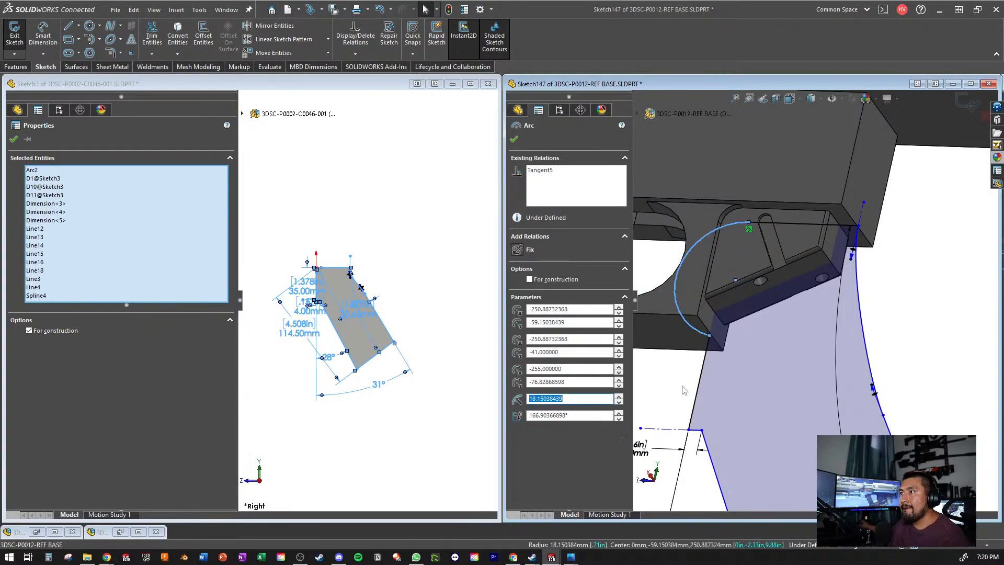
{"action": "left_click", "coordinate": [693, 416], "text": "ctrl"}
{"action": "left_click", "coordinate": [531, 309]}
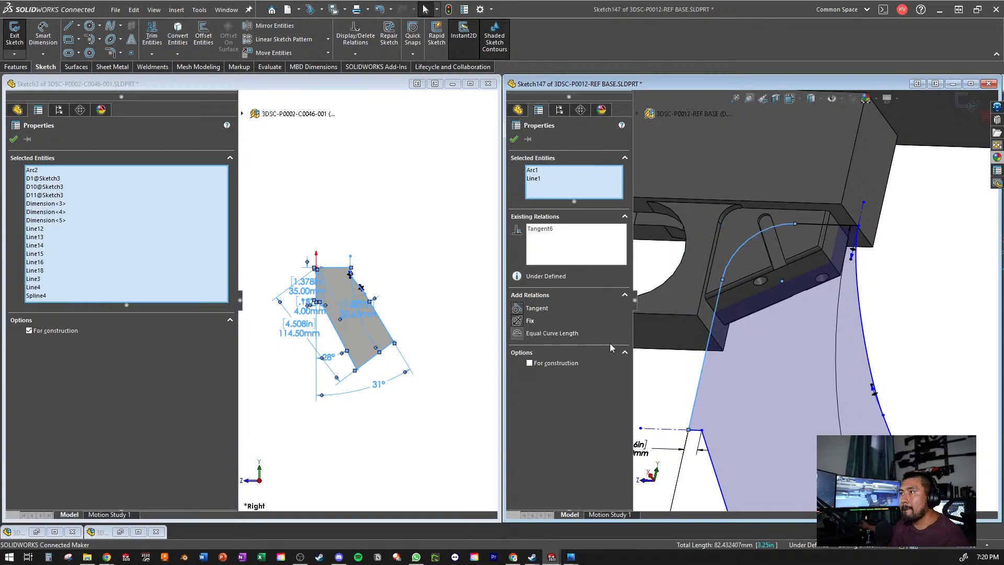
{"action": "key", "text": "Escape"}
- Make the profile's horizontal construction line collinear with the lower edge of the finger opening plate
{"action": "left_click", "coordinate": [675, 429]}
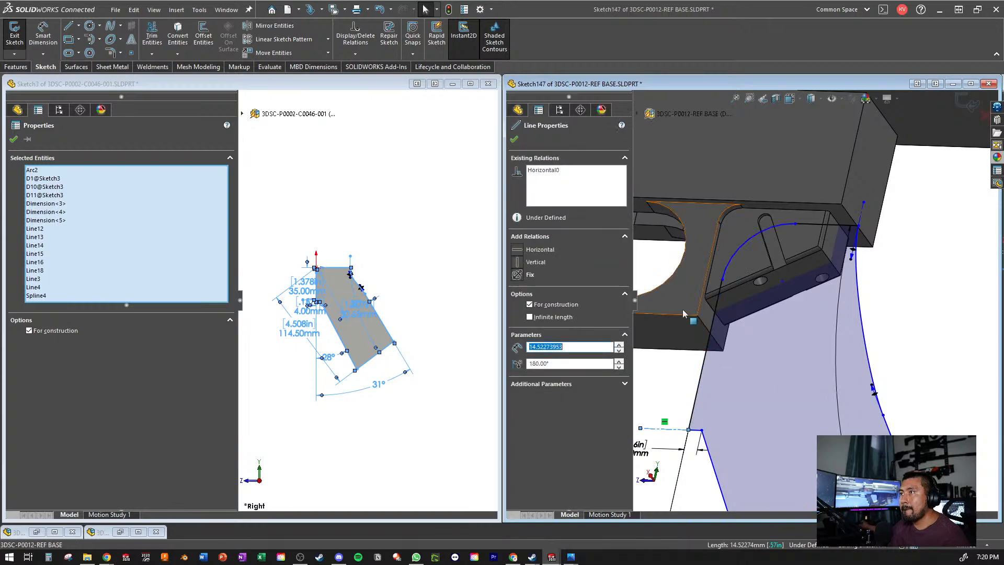
{"action": "left_click", "coordinate": [667, 324], "text": "ctrl"}
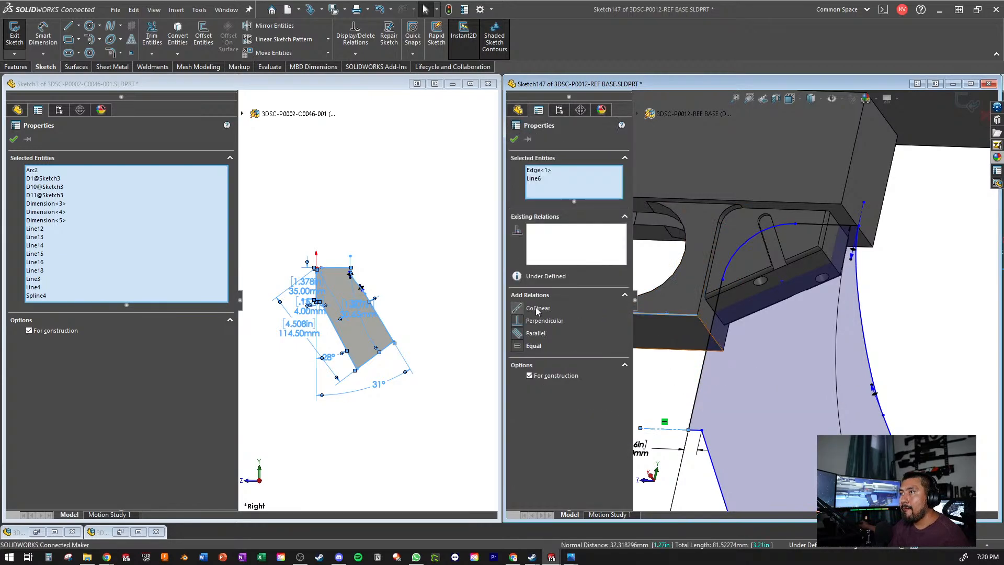
{"action": "left_click", "coordinate": [547, 309]}
{"action": "key", "text": "Escape"}
- Compare the constrained grip profile and its front corner arc, viewed square-on, with the original sketch in the 3DSC-P0002-C0046-001 part
{"action": "scroll", "coordinate": [816, 325], "scroll_direction": "up", "scroll_amount": 3}
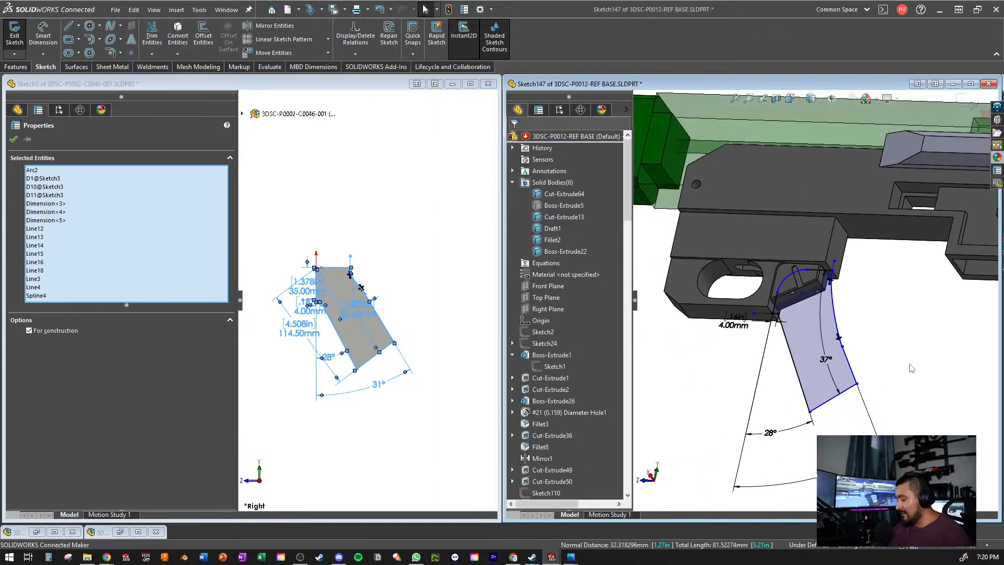
{"action": "key", "text": "ctrl+8"}
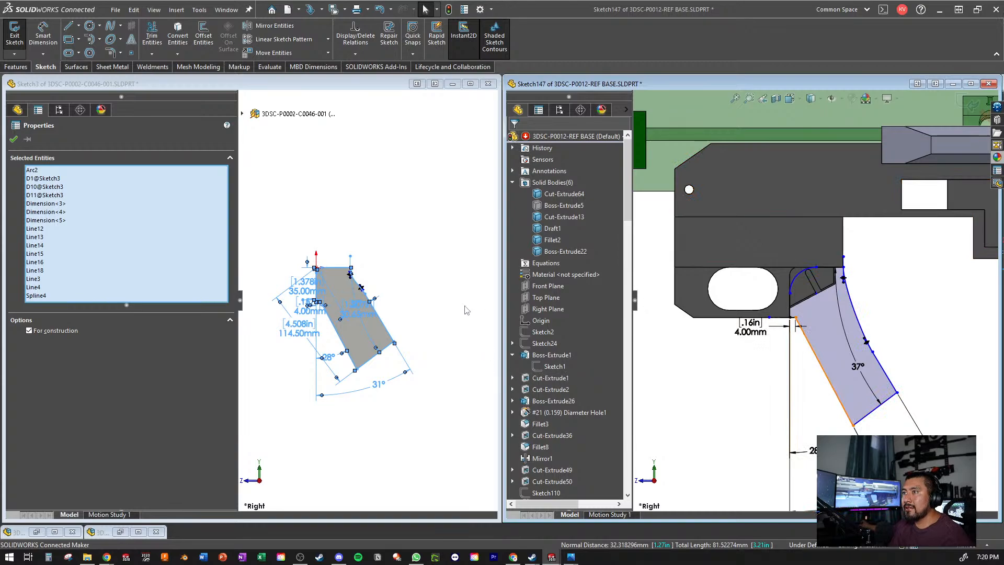
{"action": "left_click", "coordinate": [409, 277]}
{"action": "scroll", "coordinate": [316, 306], "scroll_direction": "down", "scroll_amount": 8}
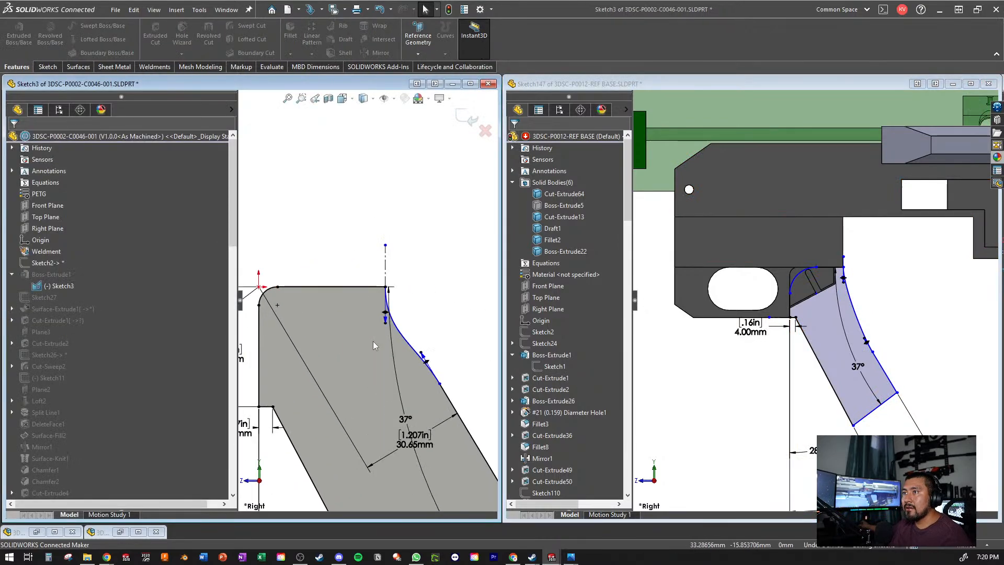
{"action": "scroll", "coordinate": [316, 306], "scroll_direction": "up", "scroll_amount": 8}
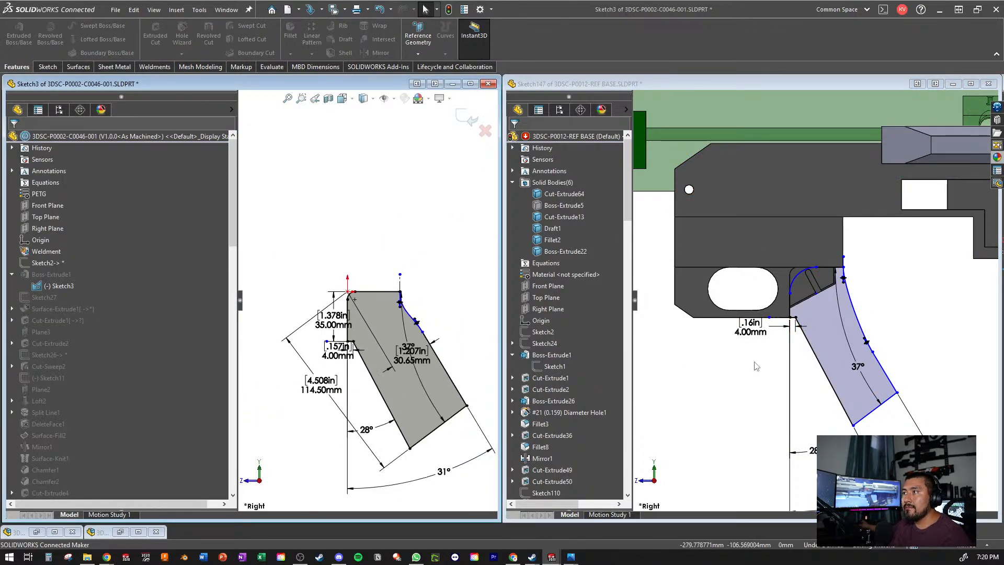
{"action": "left_click", "coordinate": [792, 262]}
{"action": "scroll", "coordinate": [792, 262], "scroll_direction": "down", "scroll_amount": 10}
{"action": "scroll", "coordinate": [792, 262], "scroll_direction": "up", "scroll_amount": 4}
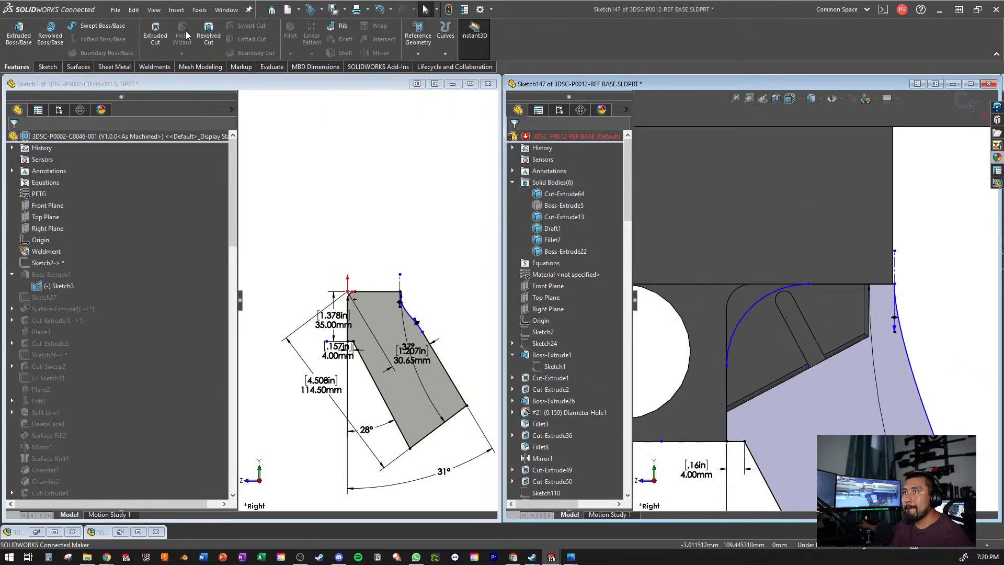
- Place a sketch point beside the slotted guard section's rounded upper front corner
{"action": "left_click", "coordinate": [47, 67]}
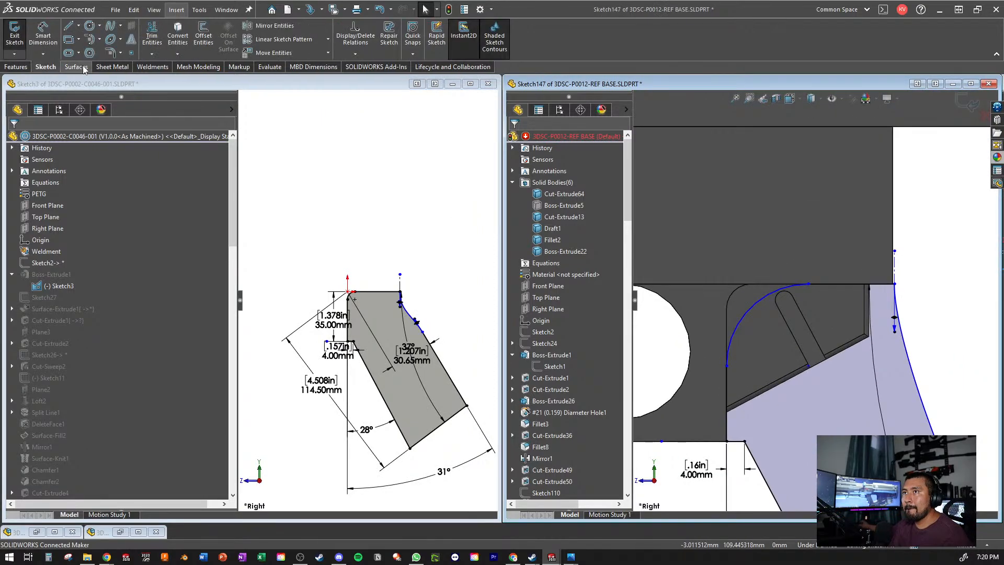
{"action": "left_click", "coordinate": [131, 53]}
{"action": "scroll", "coordinate": [762, 276], "scroll_direction": "down", "scroll_amount": 3}
{"action": "left_click", "coordinate": [795, 270]}
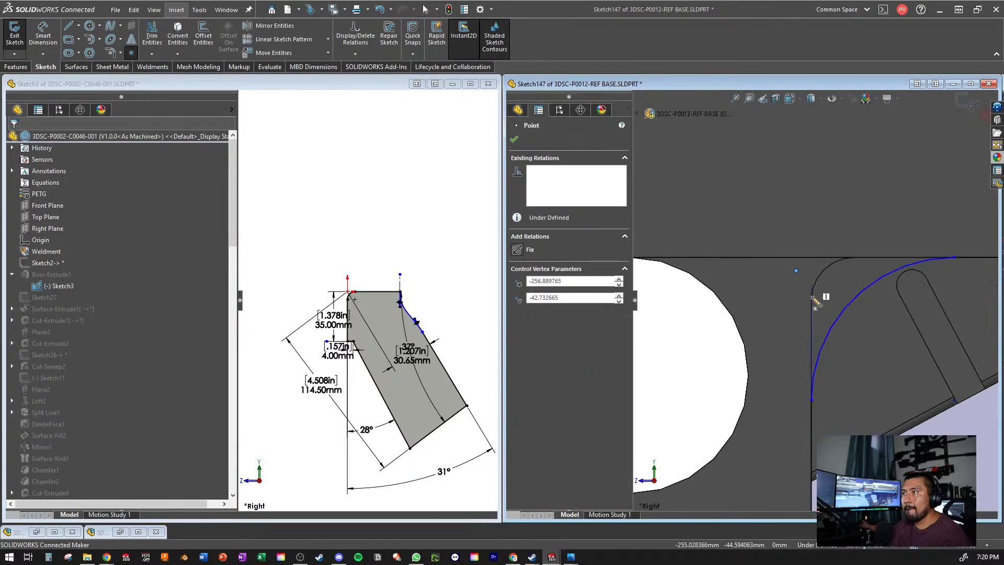
{"action": "key", "text": "Escape"}
- Delete the whole pasted grip profile, including its dimensions and the added sketch point
{"action": "scroll", "coordinate": [808, 311], "scroll_direction": "up", "scroll_amount": 8}
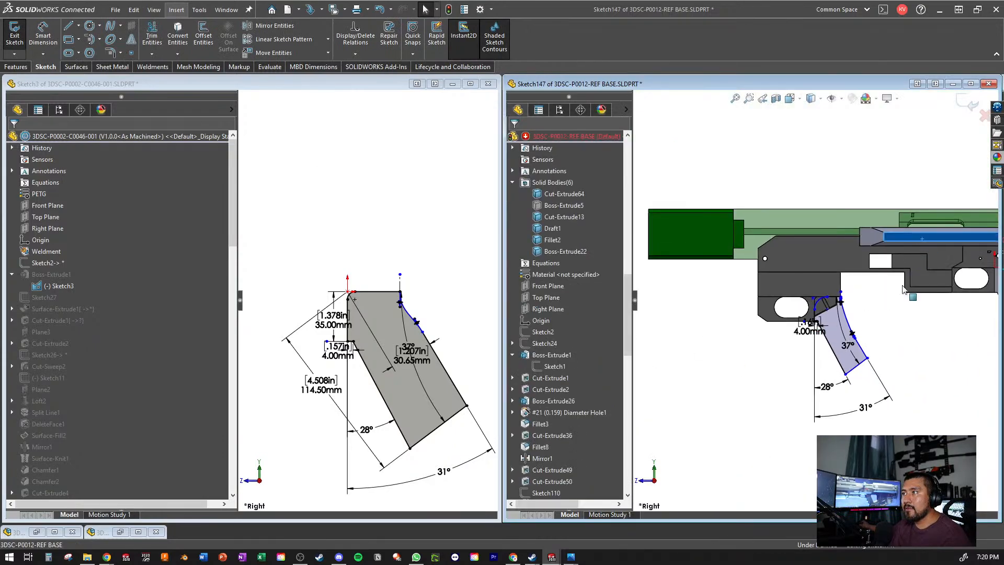
{"action": "left_click_drag", "start_coordinate": [922, 239], "coordinate": [727, 477]}
{"action": "left_click", "coordinate": [719, 456]}
- Place a new sketch point in front of the slotted guard section's rounded upper corner, just below the block's lower edge
{"action": "scroll", "coordinate": [817, 312], "scroll_direction": "down", "scroll_amount": 6}
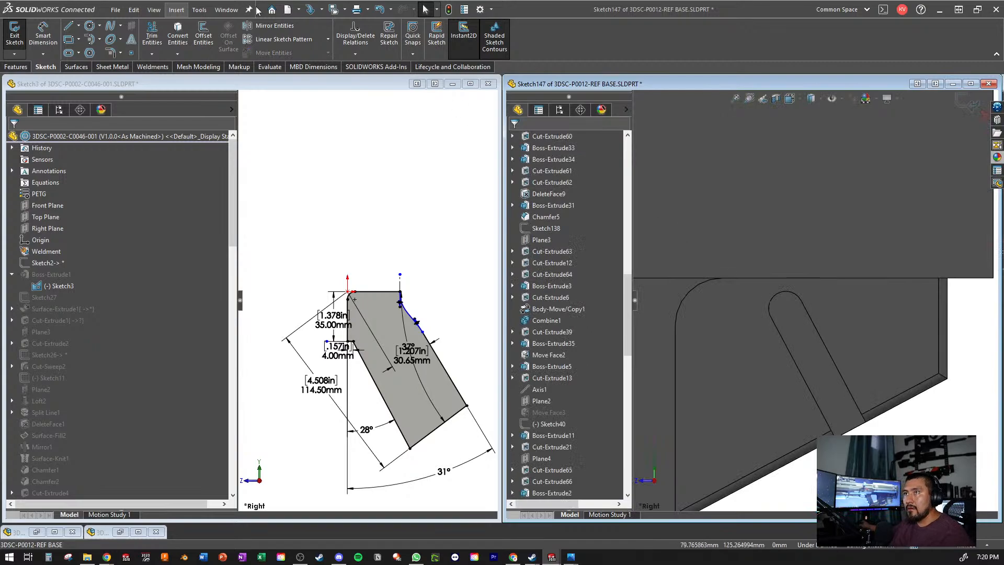
{"action": "left_click", "coordinate": [131, 53]}
{"action": "left_click", "coordinate": [648, 297]}
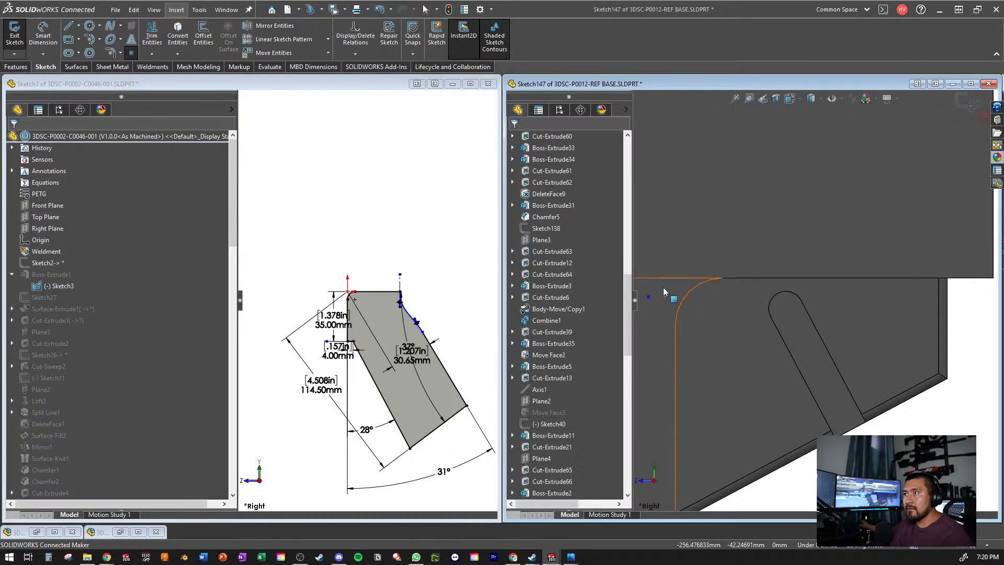
{"action": "key", "text": "Escape"}
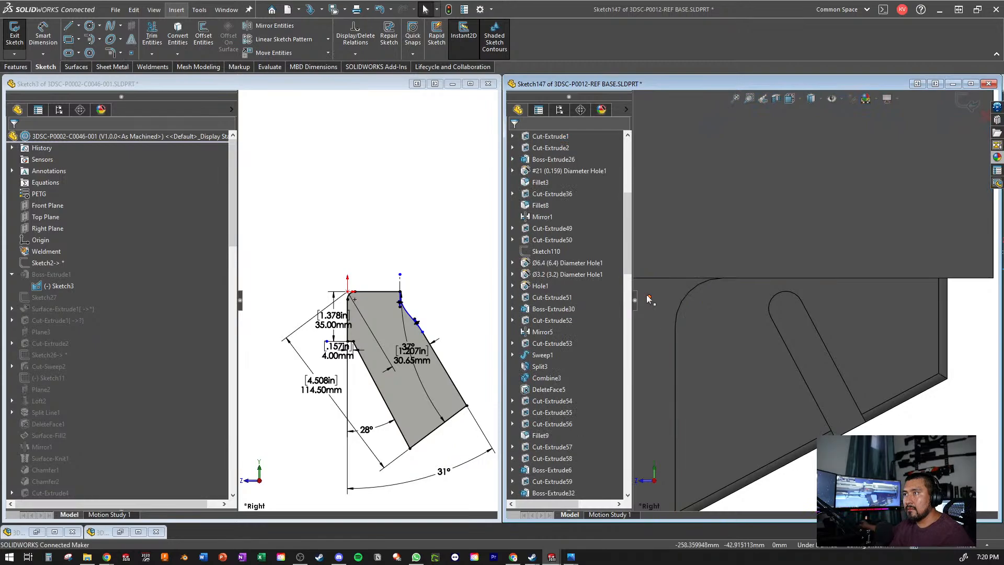
- Make the new sketch point coincident with the lower edge of the block above the guard and reselect the point
{"action": "left_click", "coordinate": [649, 297]}
{"action": "left_click", "coordinate": [778, 278], "text": "ctrl"}
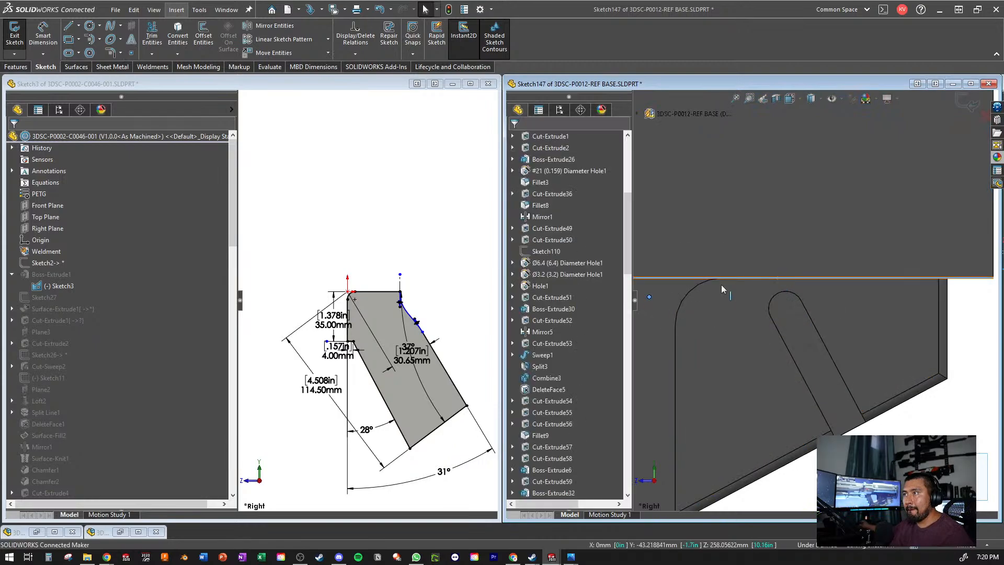
{"action": "left_click", "coordinate": [536, 321]}
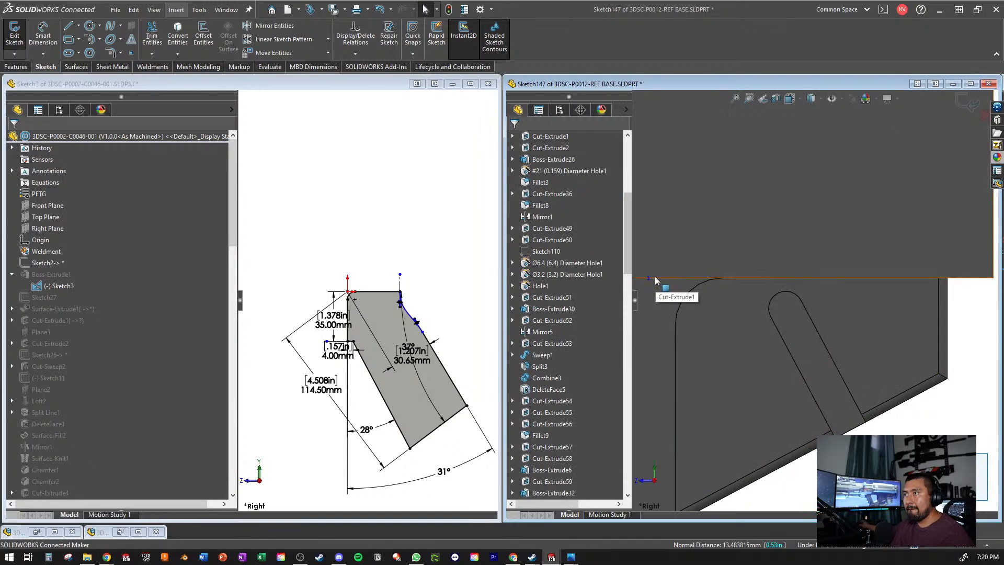
{"action": "left_click_drag", "start_coordinate": [704, 246], "coordinate": [637, 334]}
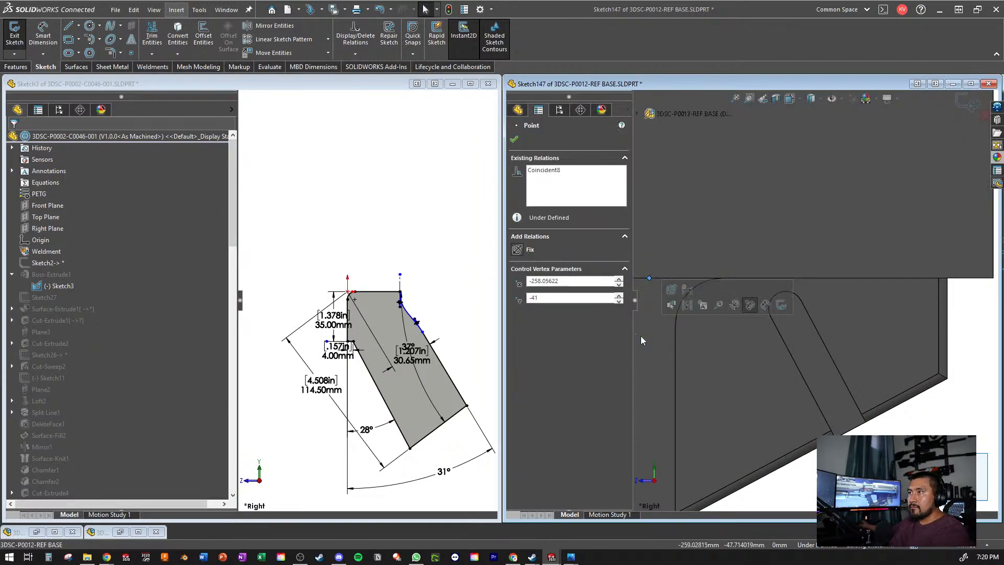
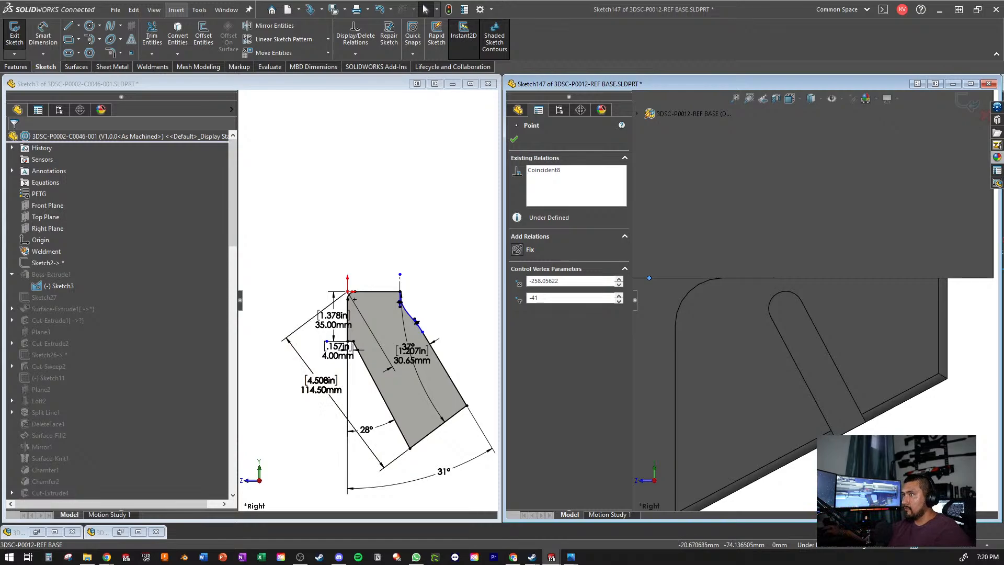
- Make the sketch point also coincident with the vertical front edge of the slotted guard section
{"action": "scroll", "coordinate": [795, 290], "scroll_direction": "up", "scroll_amount": 5}
{"action": "scroll", "coordinate": [699, 323], "scroll_direction": "down", "scroll_amount": 4}
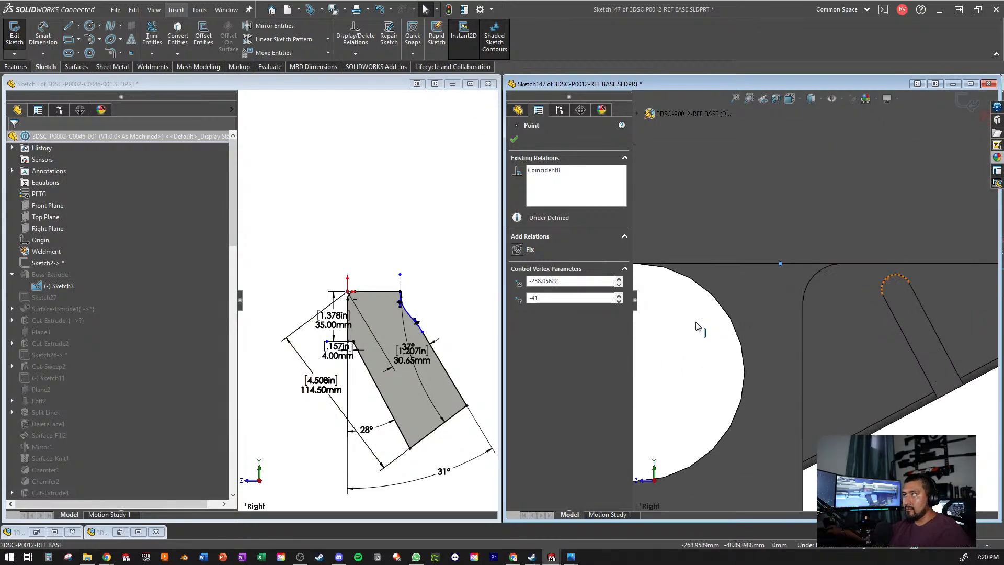
{"action": "left_click", "coordinate": [804, 405], "text": "ctrl"}
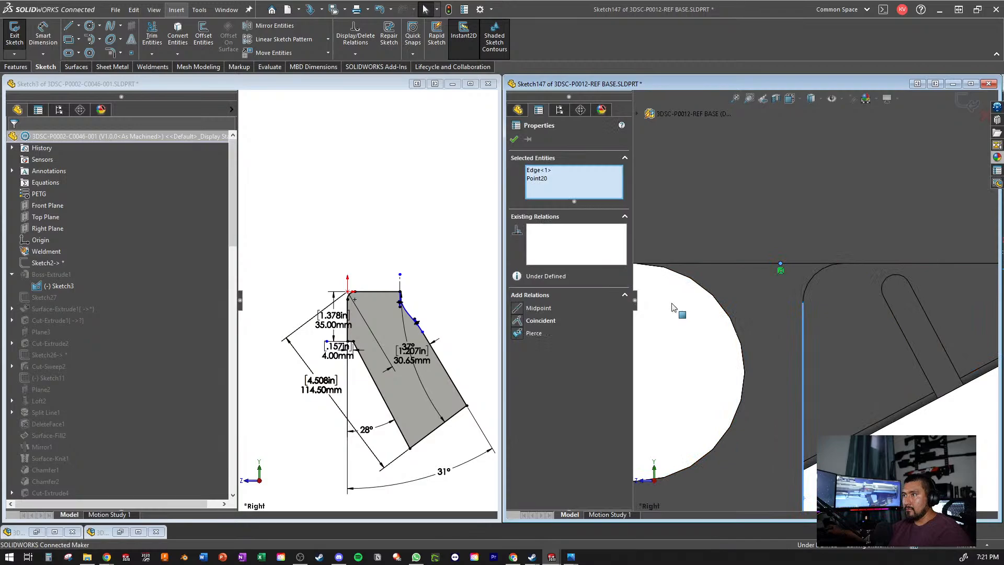
{"action": "left_click", "coordinate": [535, 322]}
{"action": "key", "text": "Escape"}
{"action": "scroll", "coordinate": [812, 301], "scroll_direction": "up", "scroll_amount": 1}
{"action": "scroll", "coordinate": [367, 298], "scroll_direction": "up", "scroll_amount": 1}
- In the 3DSC-P0002-C0046-001 part's grip sketch, place a sketch point at the profile's sharp upper front corner, on the origin
{"action": "left_click", "coordinate": [328, 210]}
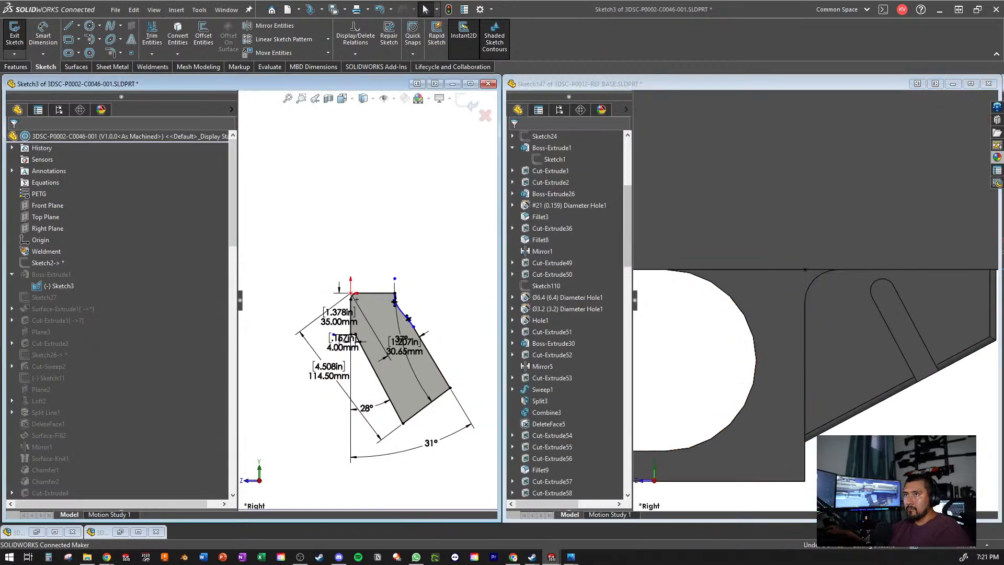
{"action": "left_click", "coordinate": [130, 55]}
{"action": "scroll", "coordinate": [315, 274], "scroll_direction": "down", "scroll_amount": 4}
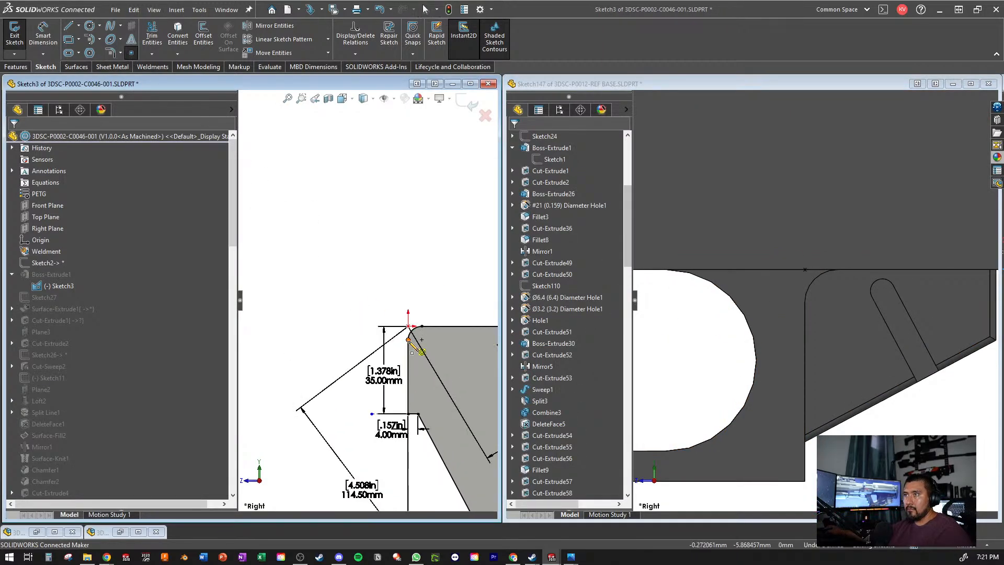
{"action": "left_click", "coordinate": [411, 327]}
{"action": "scroll", "coordinate": [415, 361], "scroll_direction": "up", "scroll_amount": 3}
{"action": "scroll", "coordinate": [417, 362], "scroll_direction": "up", "scroll_amount": 4}
{"action": "key", "text": "Escape"}
- Copy the whole grip profile with its dimensions and corner point, and paste it into the 3DSC-P0012-REF BASE sketch
{"action": "left_click_drag", "start_coordinate": [455, 232], "coordinate": [267, 511]}
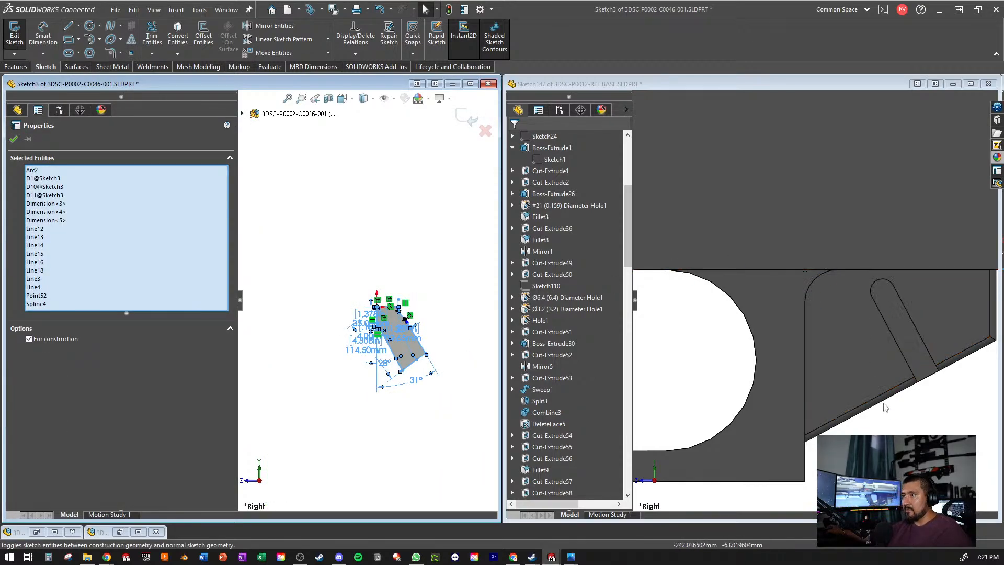
{"action": "left_click", "coordinate": [914, 419]}
{"action": "scroll", "coordinate": [914, 404], "scroll_direction": "up", "scroll_amount": 3}
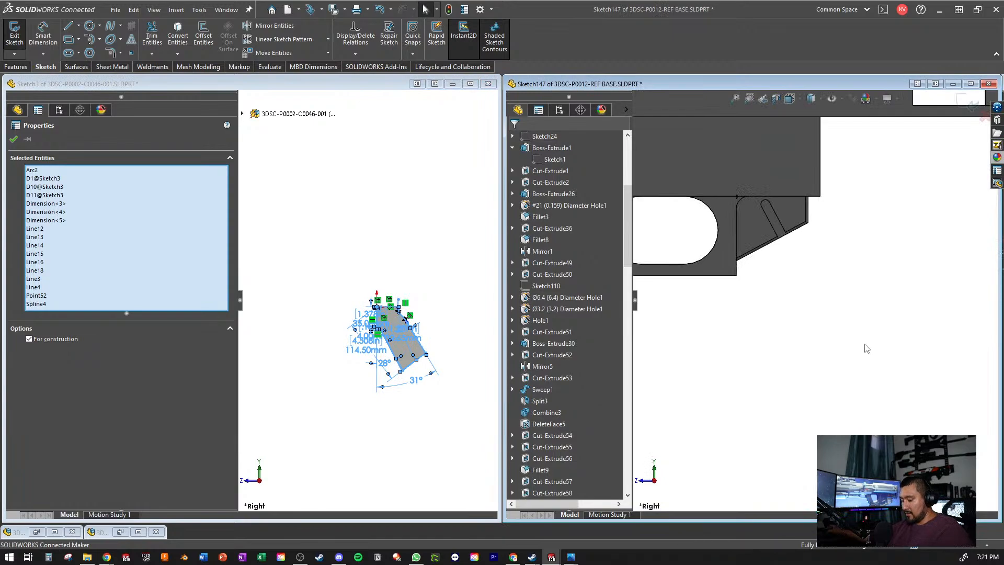
{"action": "key", "text": "ctrl+v"}
- Make a block from all the pasted grip profile entities
{"action": "right_click", "coordinate": [864, 343]}
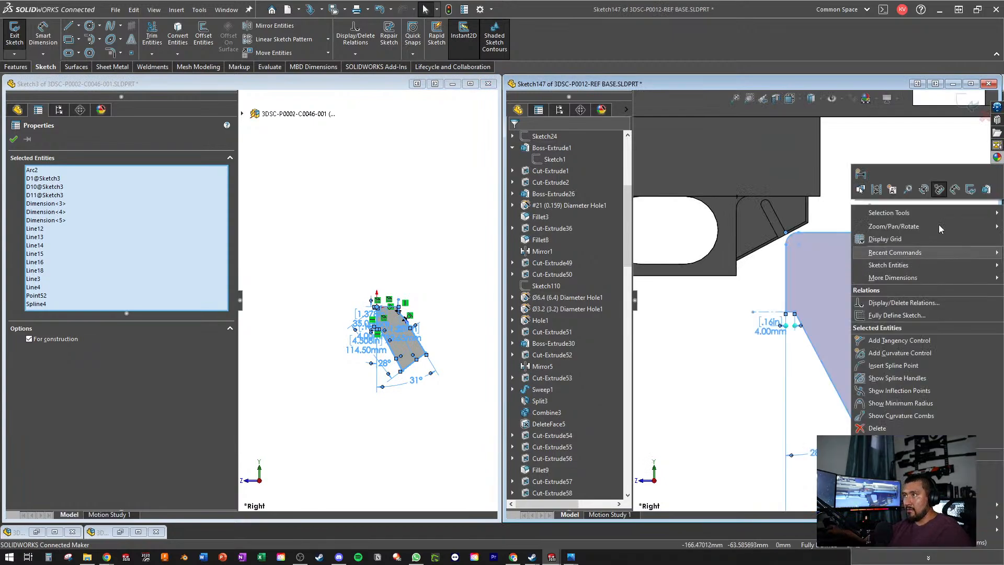
{"action": "left_click", "coordinate": [892, 189]}
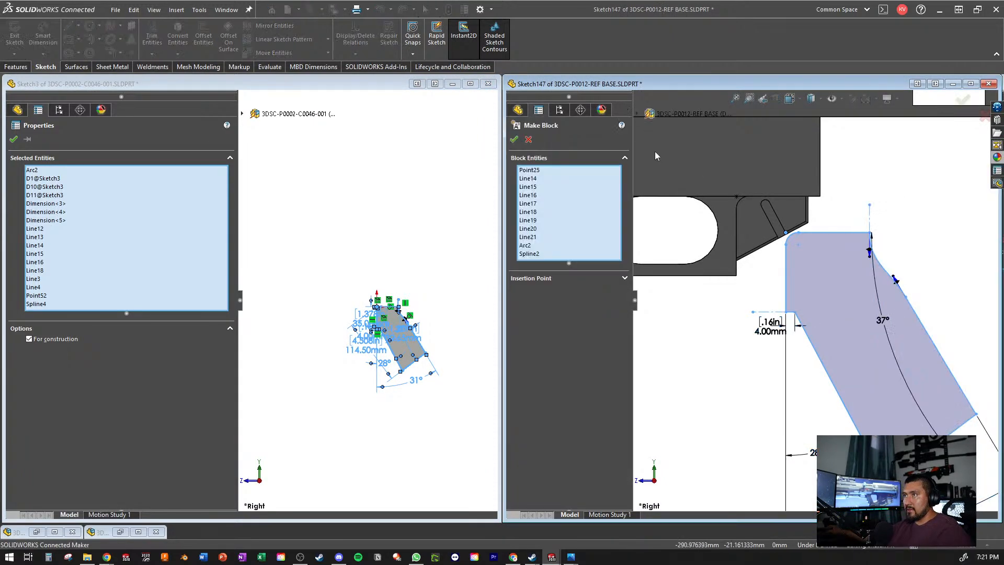
{"action": "left_click", "coordinate": [514, 140]}
- Move the grip block so its upper front corner point snaps onto the constrained sketch point at the guard's corner
{"action": "scroll", "coordinate": [739, 195], "scroll_direction": "down", "scroll_amount": 3}
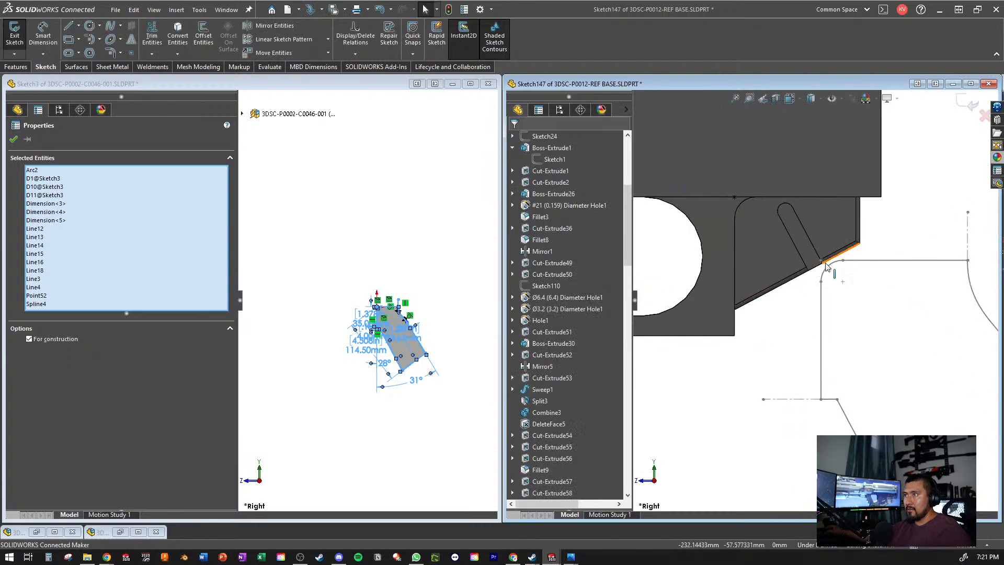
{"action": "left_click_drag", "start_coordinate": [827, 267], "coordinate": [734, 199]}
{"action": "key", "text": "Escape"}
{"action": "scroll", "coordinate": [770, 280], "scroll_direction": "up", "scroll_amount": 5}
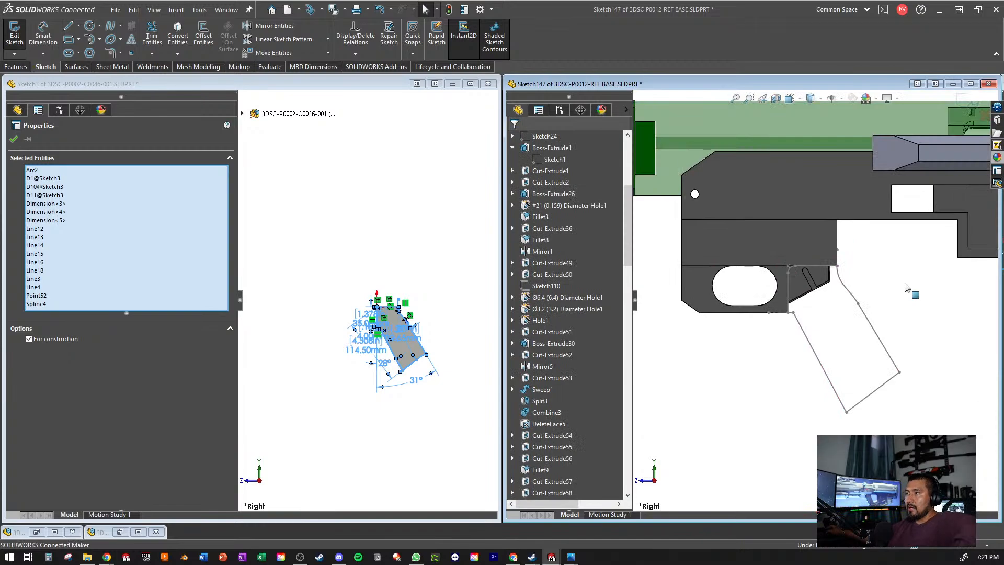
{"action": "scroll", "coordinate": [906, 287], "scroll_direction": "up", "scroll_amount": 3}
{"action": "scroll", "coordinate": [862, 304], "scroll_direction": "down", "scroll_amount": 2}
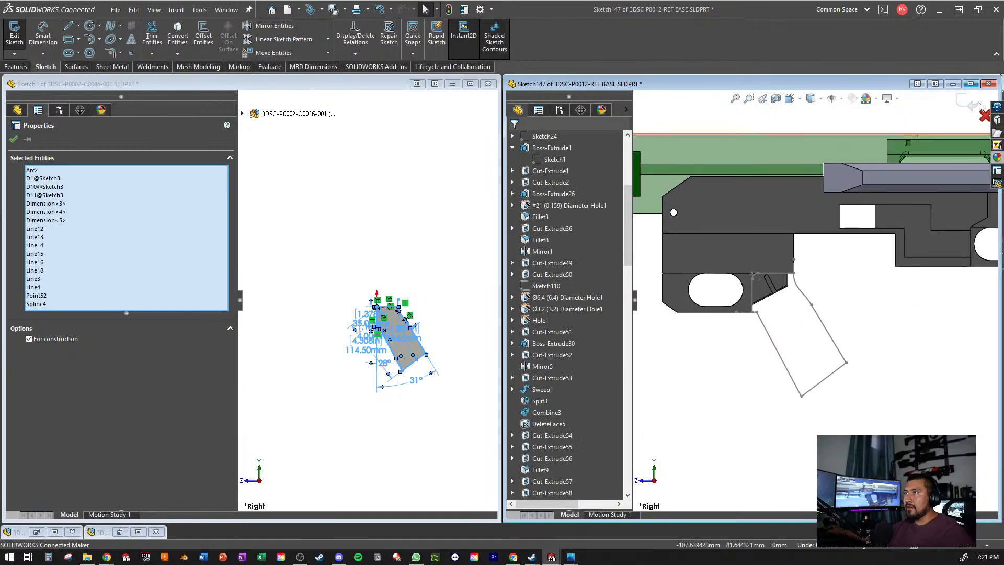
- Maximize the 3DSC-P0012-REF BASE window and explode the grip profile block in the sketch
{"action": "left_click", "coordinate": [970, 84]}
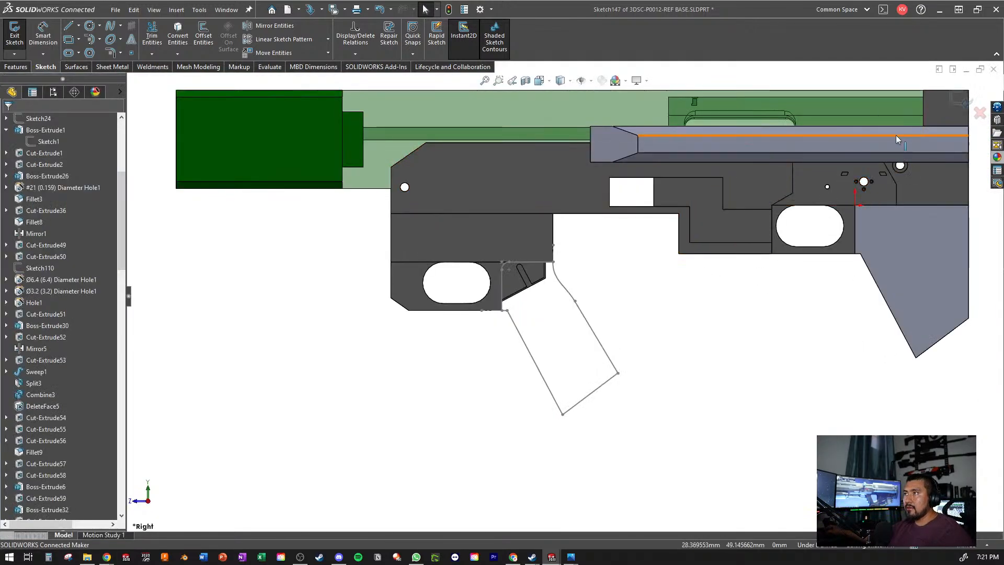
{"action": "left_click", "coordinate": [597, 337]}
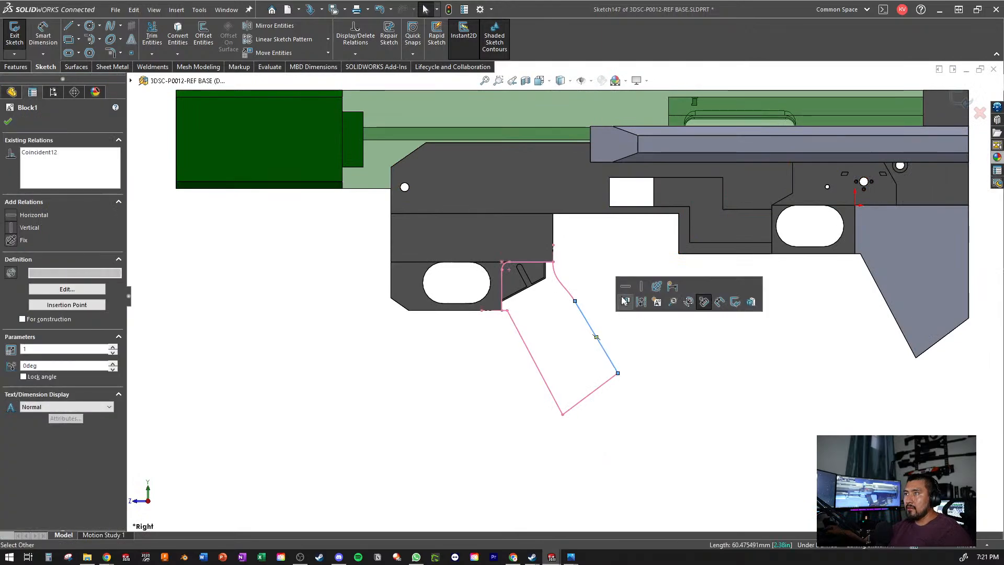
{"action": "left_click", "coordinate": [438, 354]}
{"action": "scroll", "coordinate": [52, 340], "scroll_direction": "down", "scroll_amount": 1}
{"action": "scroll", "coordinate": [51, 340], "scroll_direction": "down", "scroll_amount": 15}
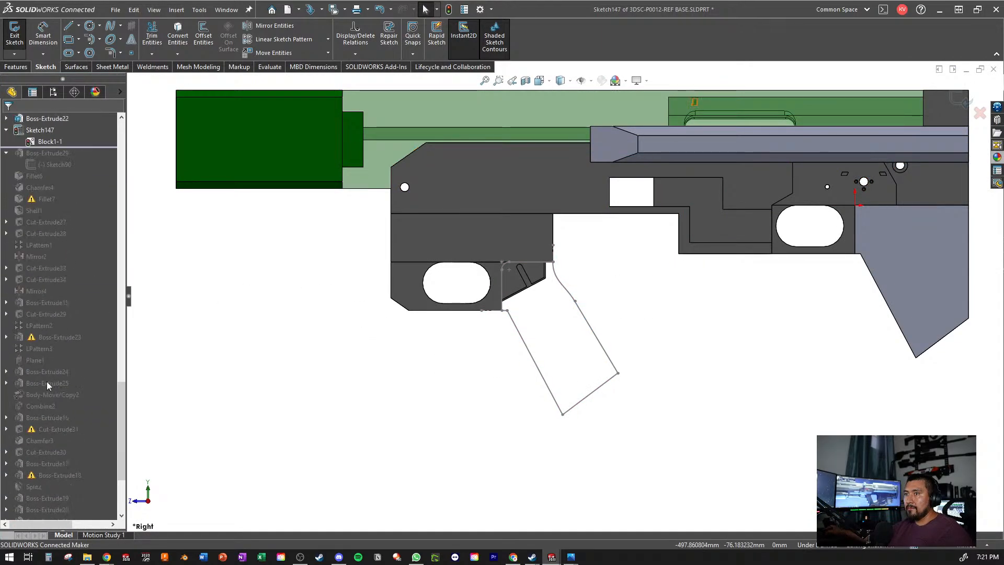
{"action": "left_click", "coordinate": [50, 212]}
{"action": "right_click", "coordinate": [51, 210]}
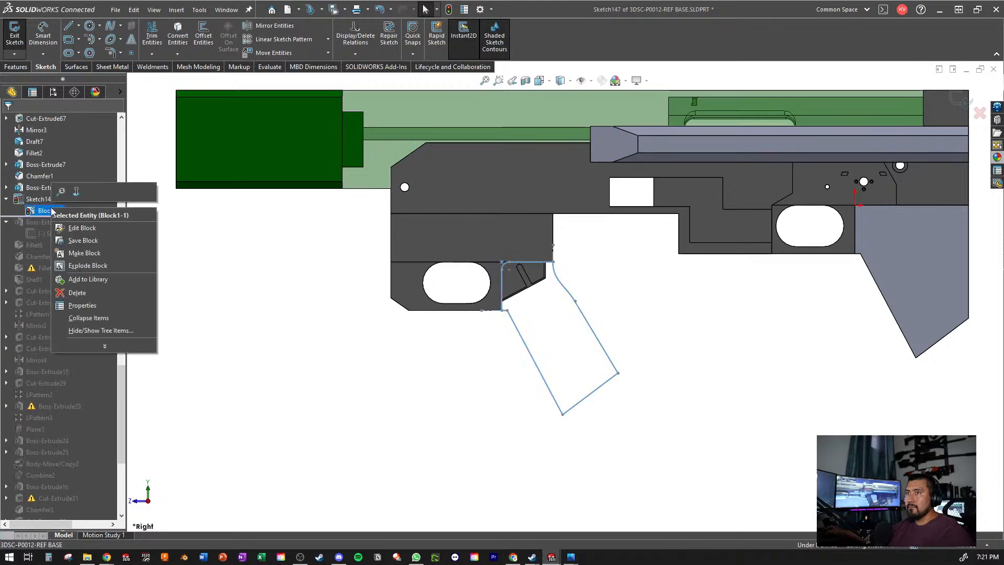
{"action": "left_click", "coordinate": [100, 266]}
- Make the grip profile's upper front corner arc concentric with and equal to the guard section's rounded corner edge
{"action": "scroll", "coordinate": [489, 290], "scroll_direction": "down", "scroll_amount": 11}
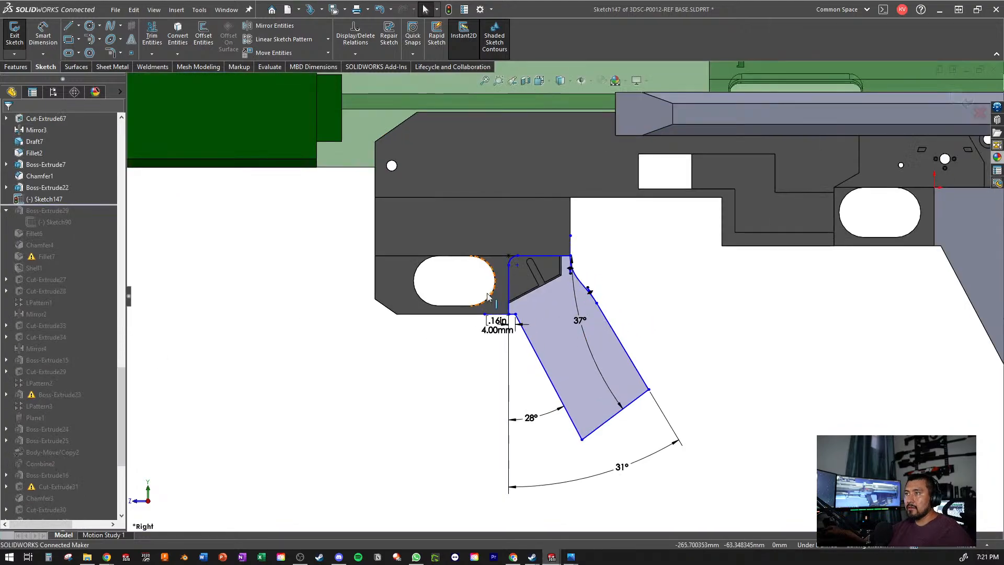
{"action": "middle_click_drag", "start_coordinate": [581, 234], "coordinate": [539, 160]}
{"action": "left_click", "coordinate": [545, 185]}
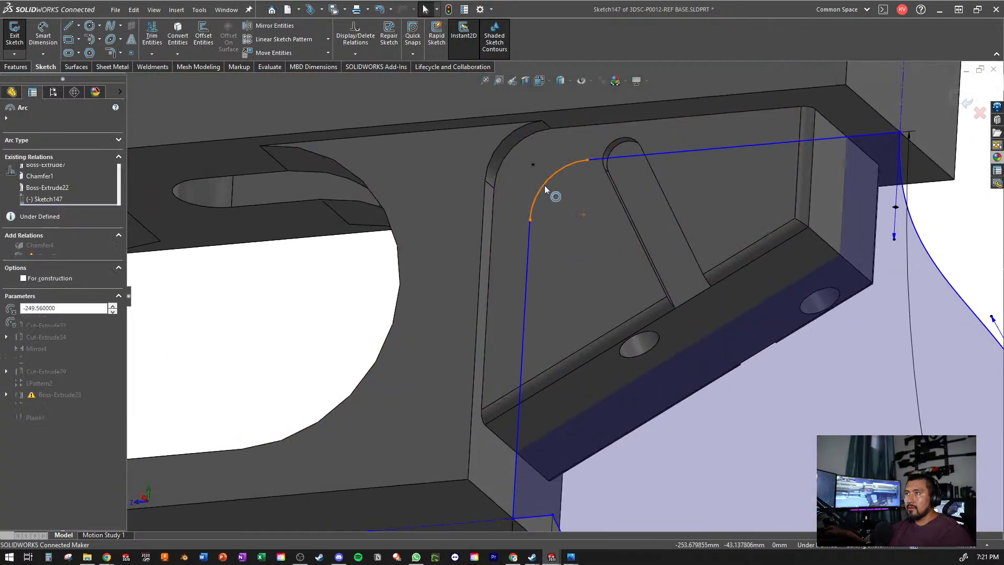
{"action": "left_click", "coordinate": [501, 172], "text": "ctrl"}
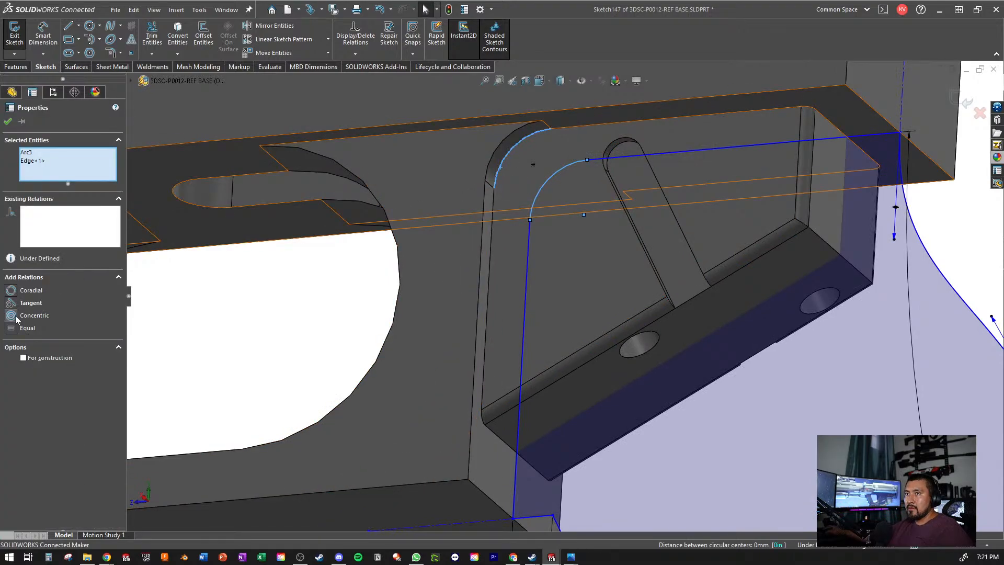
{"action": "key", "text": "Escape"}
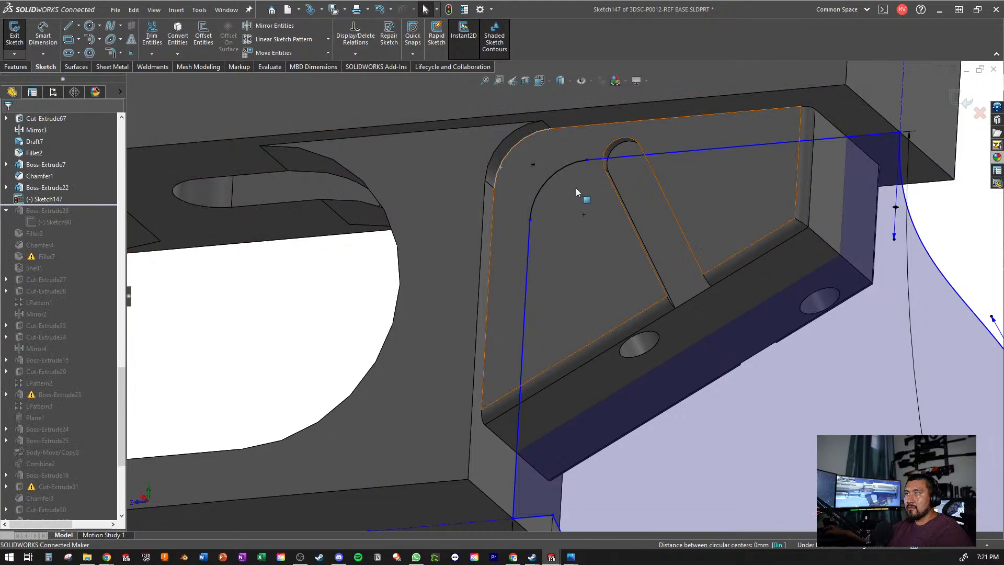
- Make the grip profile's front line and top line tangent to the corner arc between them
{"action": "left_click", "coordinate": [529, 234]}
{"action": "left_click", "coordinate": [538, 206], "text": "ctrl"}
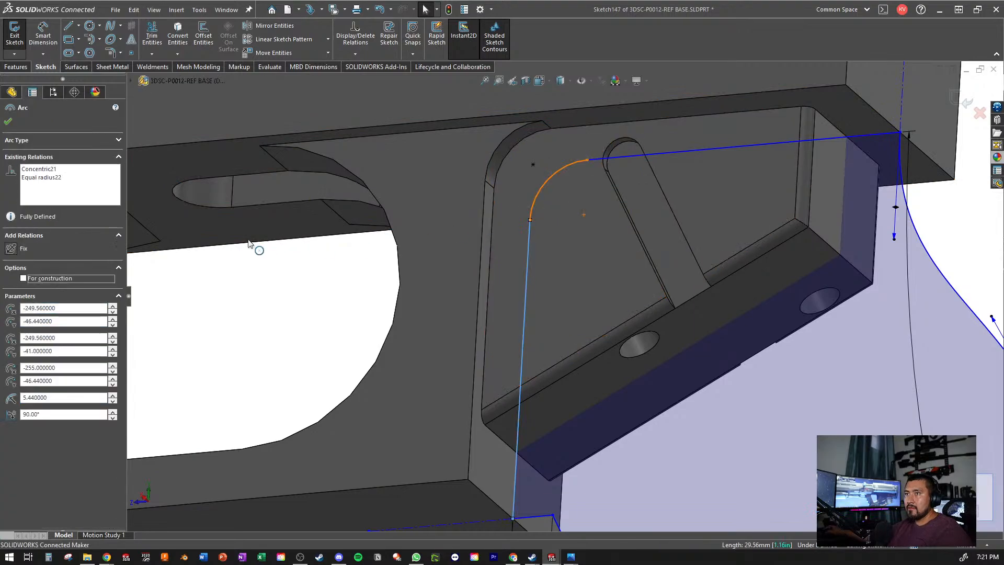
{"action": "key", "text": "Escape"}
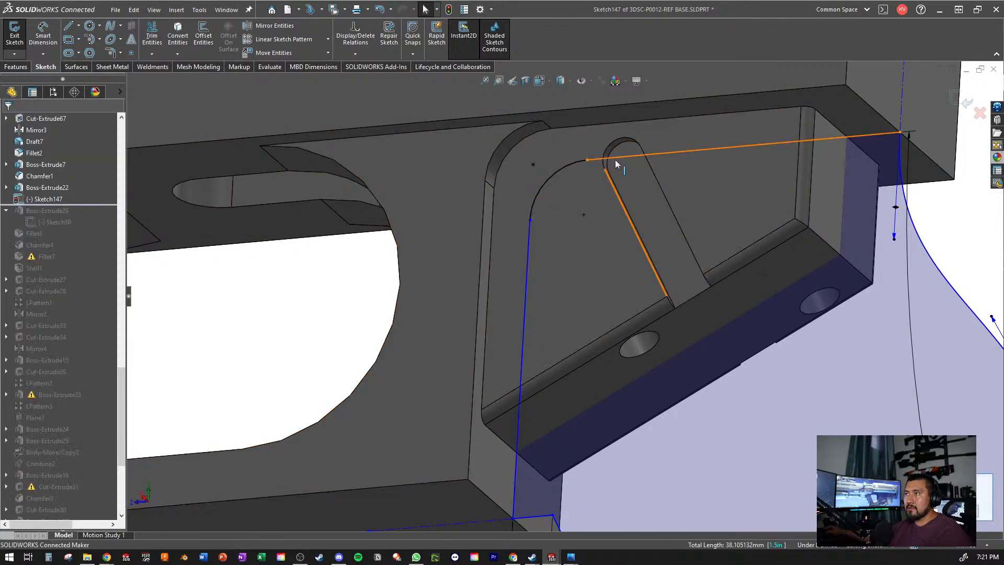
{"action": "left_click", "coordinate": [613, 158]}
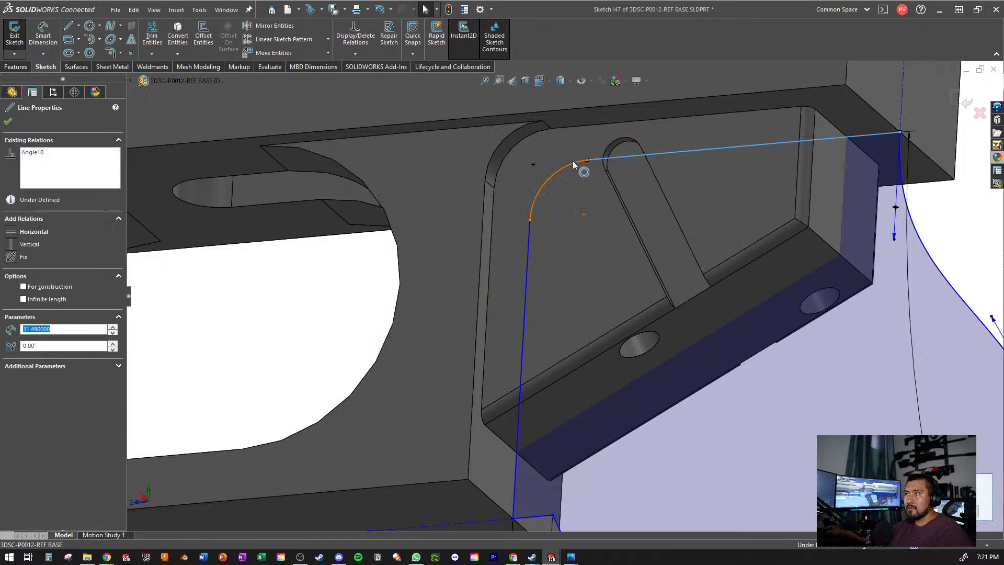
{"action": "left_click", "coordinate": [544, 186], "text": "ctrl"}
{"action": "left_click", "coordinate": [23, 297]}
{"action": "key", "text": "Escape"}
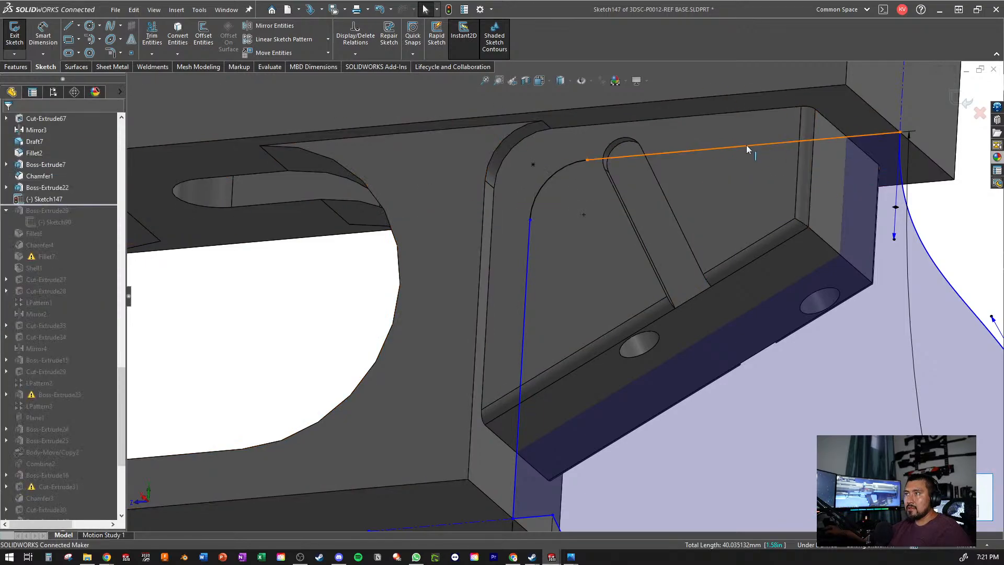
- Make the grip profile's top line and front line coincident with the reference sketch point at the corner
{"action": "left_click", "coordinate": [746, 145]}
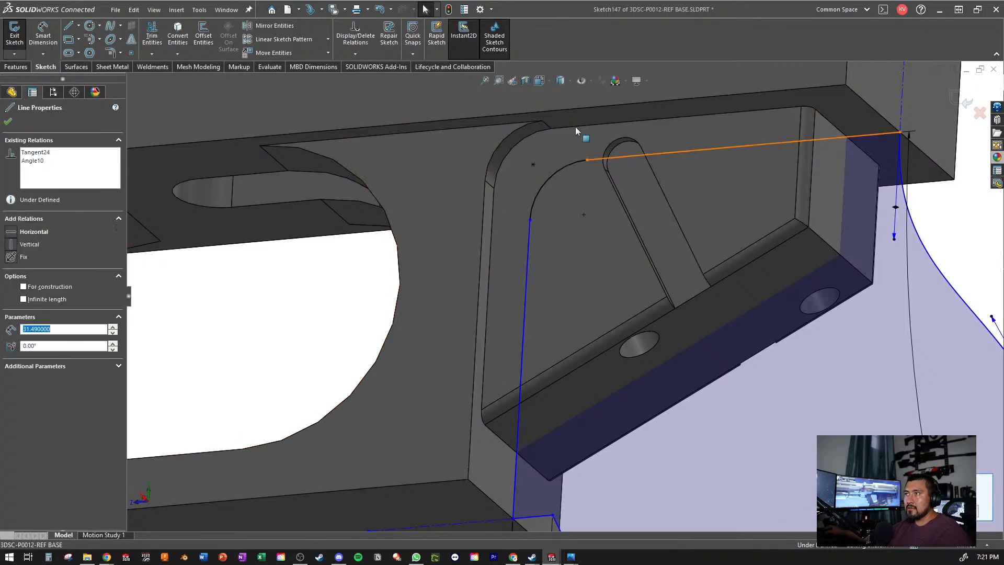
{"action": "left_click", "coordinate": [534, 165], "text": "ctrl"}
{"action": "left_click", "coordinate": [30, 302]}
{"action": "key", "text": "Escape"}
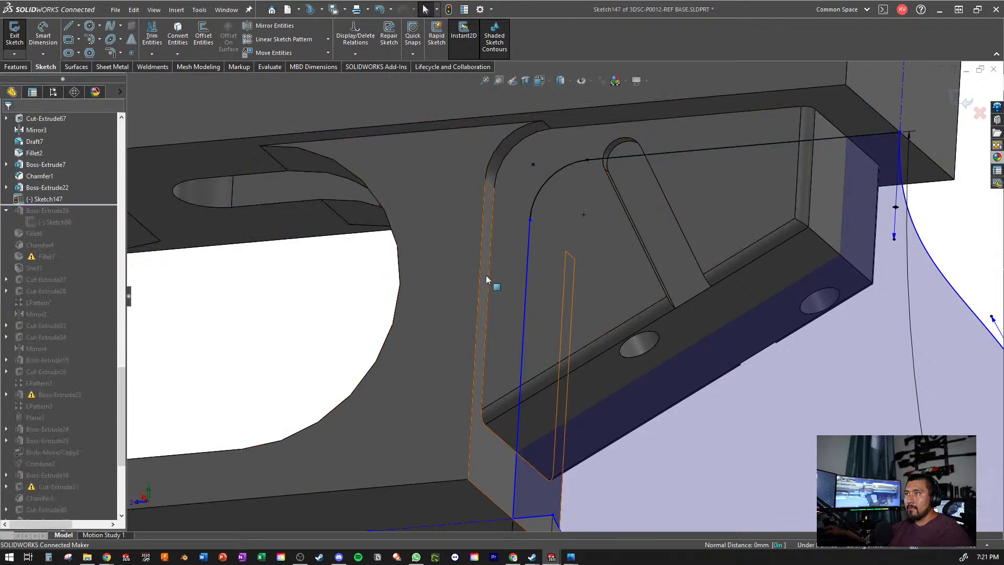
{"action": "left_click", "coordinate": [528, 253]}
{"action": "left_click", "coordinate": [534, 165], "text": "ctrl"}
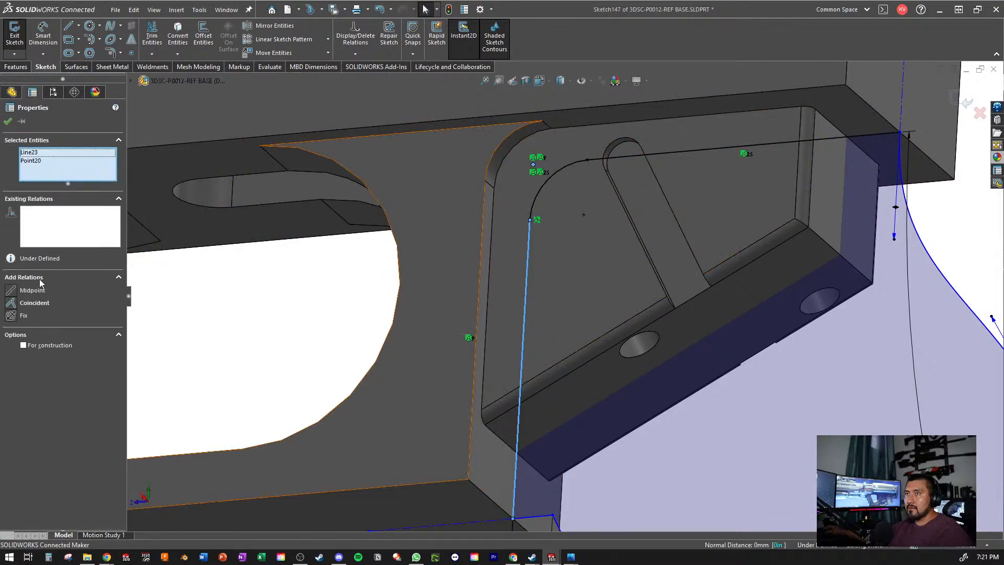
{"action": "left_click", "coordinate": [34, 303]}
{"action": "key", "text": "Escape"}
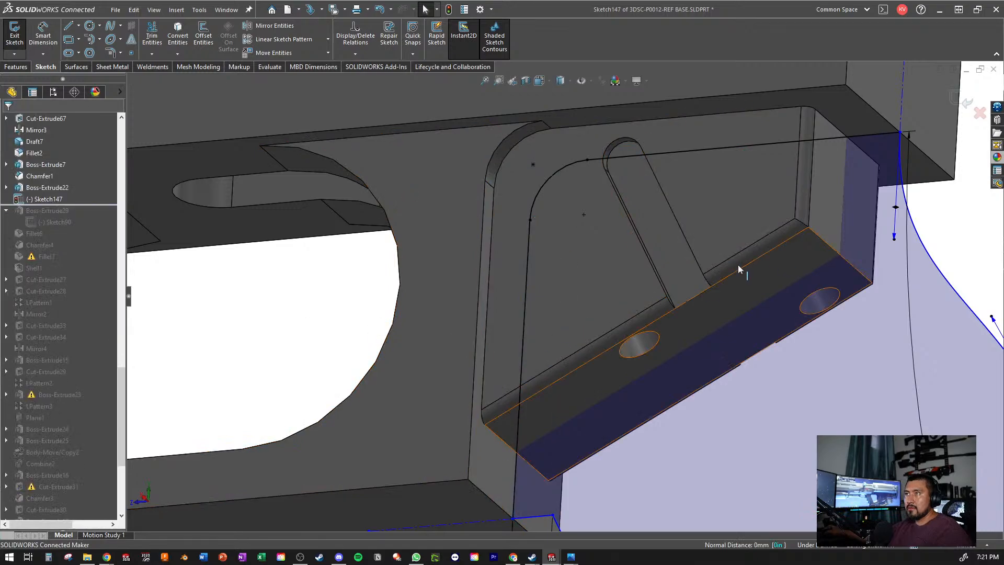
- Make the horizontal construction line at the grip's front notch collinear with the bottom edge of the guard block
{"action": "middle_click_drag", "start_coordinate": [739, 265], "coordinate": [588, 397]}
{"action": "scroll", "coordinate": [562, 388], "scroll_direction": "down", "scroll_amount": 5}
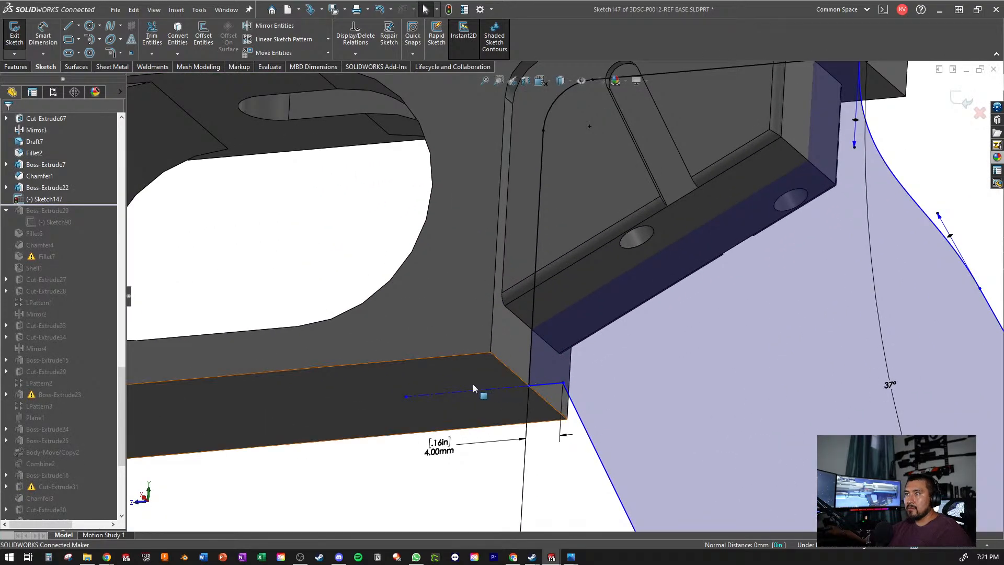
{"action": "left_click", "coordinate": [440, 394]}
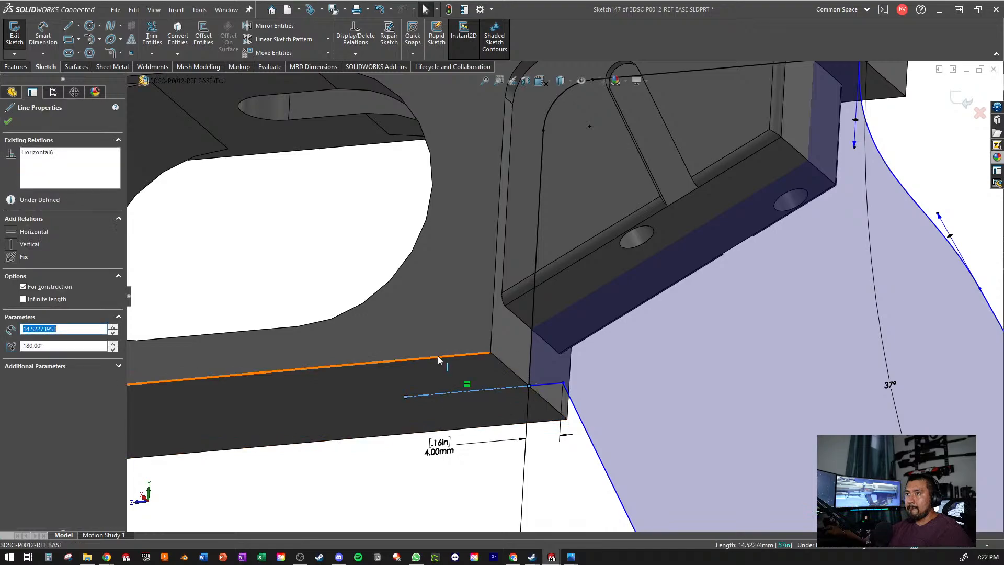
{"action": "left_click", "coordinate": [196, 377], "text": "ctrl"}
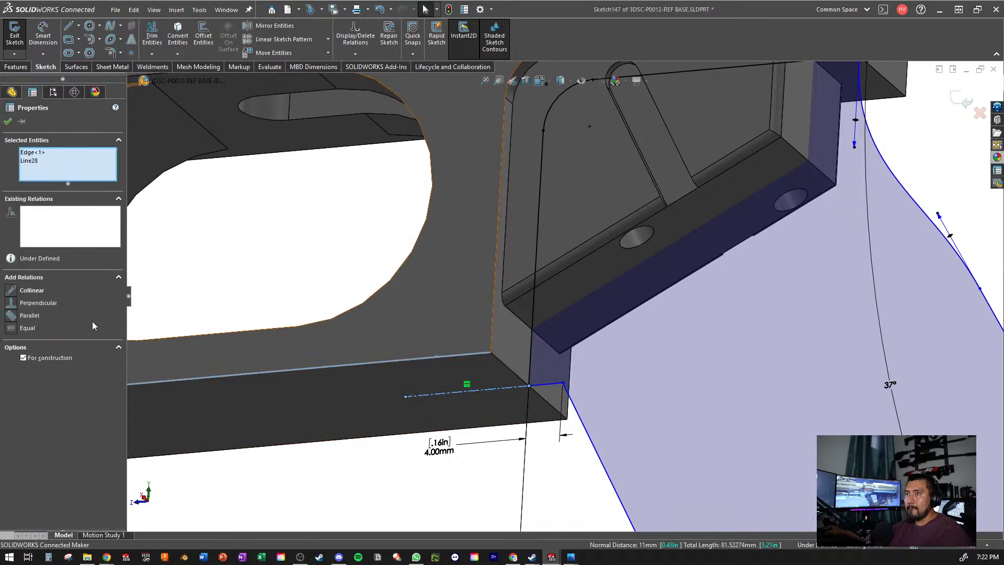
{"action": "left_click", "coordinate": [14, 291]}
{"action": "key", "text": "Escape"}
- Dimension the distance from the grip profile's bottom line to the reference sketch point at the upper front corner as 114.50 mm
{"action": "scroll", "coordinate": [645, 322], "scroll_direction": "up", "scroll_amount": 6}
{"action": "scroll", "coordinate": [645, 334], "scroll_direction": "down", "scroll_amount": 4}
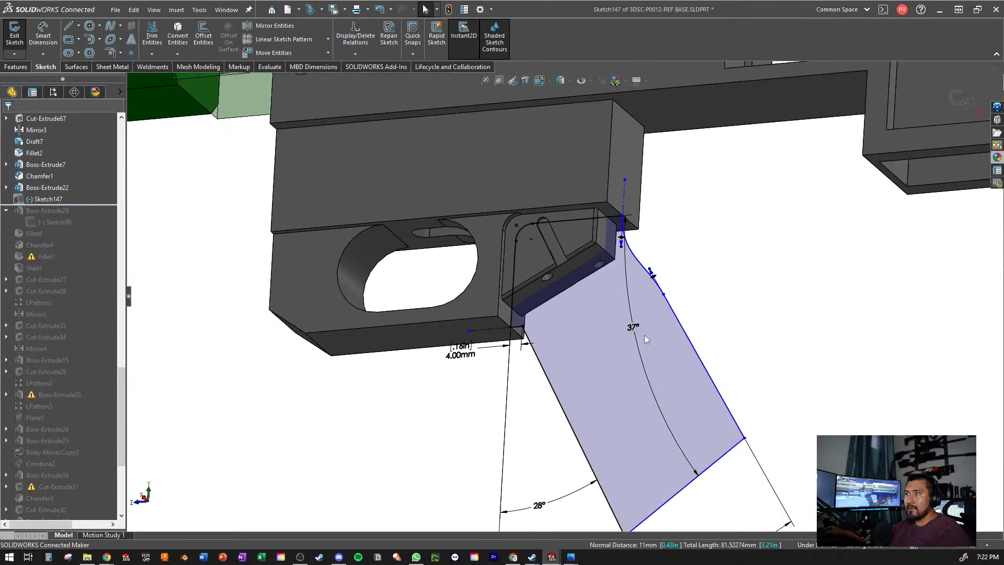
{"action": "scroll", "coordinate": [644, 339], "scroll_direction": "up", "scroll_amount": 5}
{"action": "scroll", "coordinate": [491, 314], "scroll_direction": "down", "scroll_amount": 5}
{"action": "left_click", "coordinate": [43, 32]}
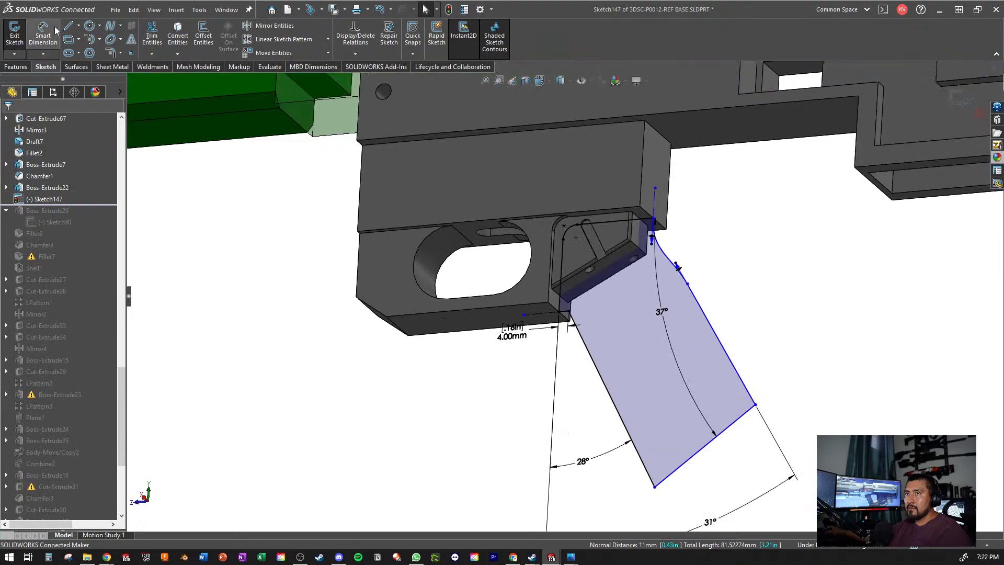
{"action": "left_click", "coordinate": [670, 478]}
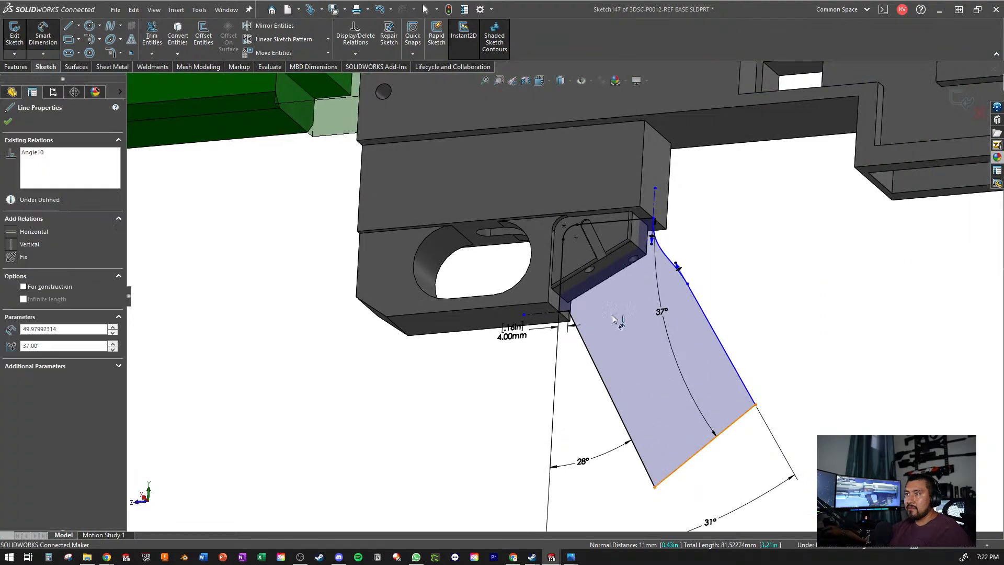
{"action": "left_click", "coordinate": [564, 227]}
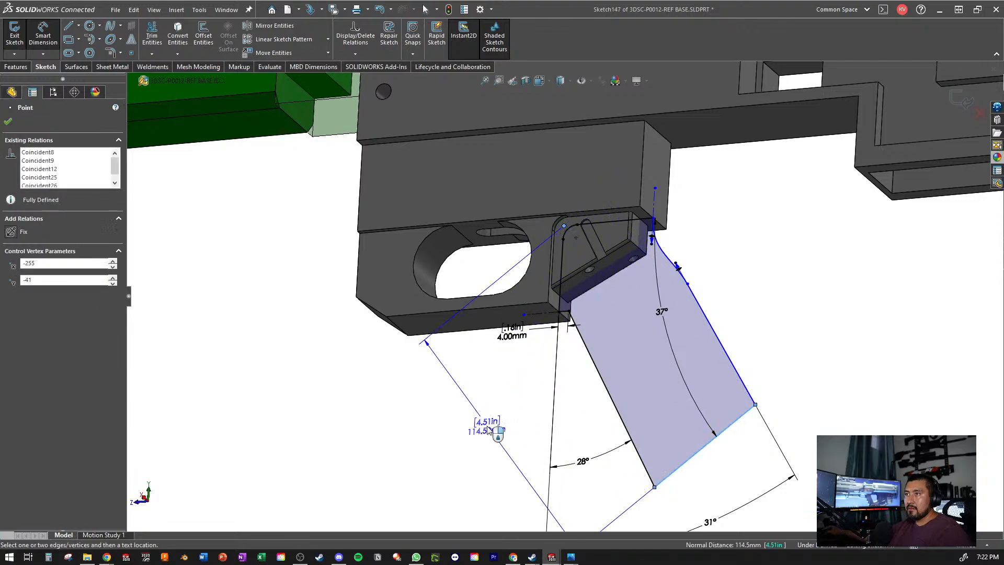
{"action": "left_click", "coordinate": [479, 441]}
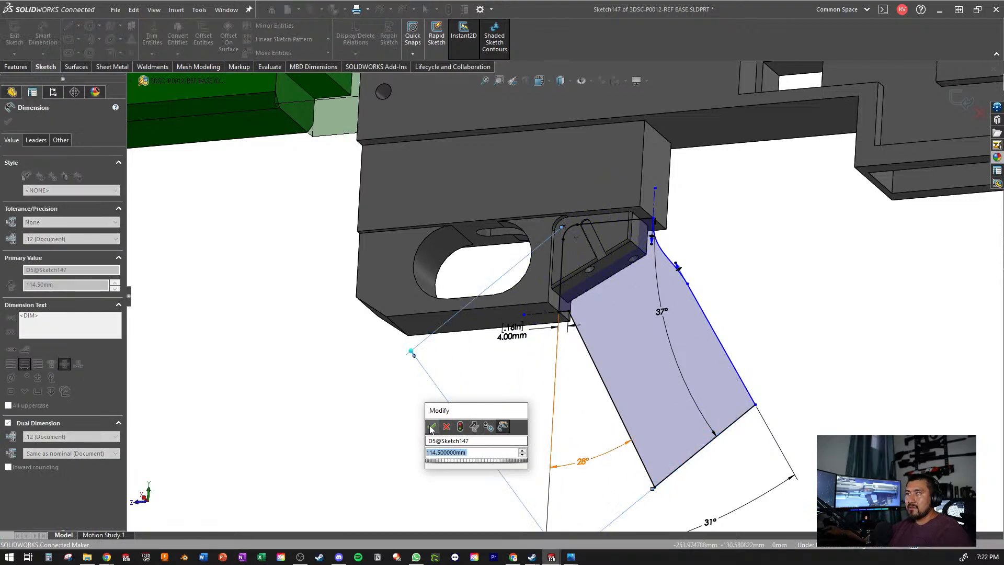
{"action": "left_click", "coordinate": [432, 426]}
{"action": "key", "text": "Escape"}
- Make the vertical construction line above the grip's rear curve collinear with the rear vertical edge of the guard block
{"action": "scroll", "coordinate": [649, 199], "scroll_direction": "down", "scroll_amount": 5}
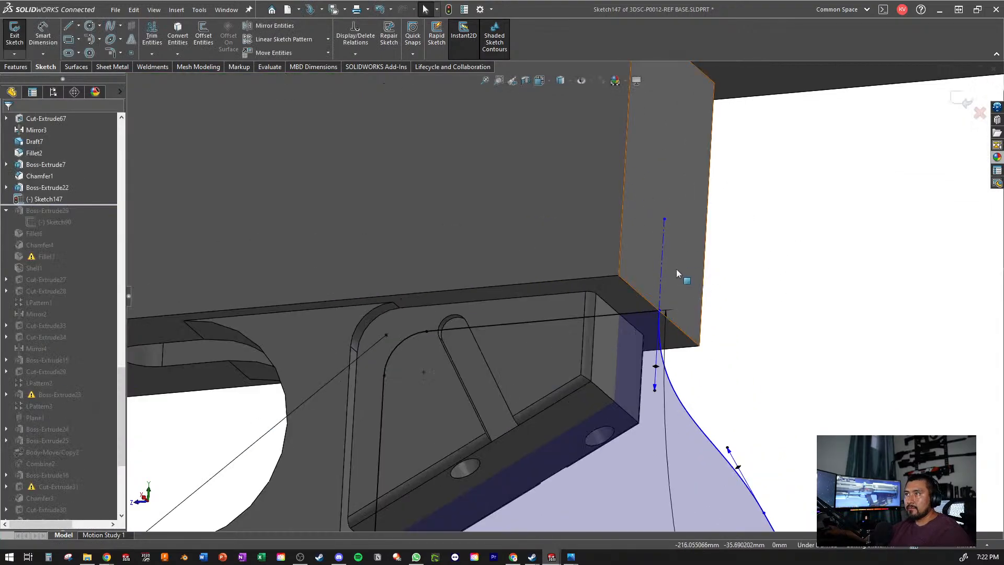
{"action": "left_click", "coordinate": [663, 263]}
{"action": "left_click", "coordinate": [621, 225], "text": "ctrl"}
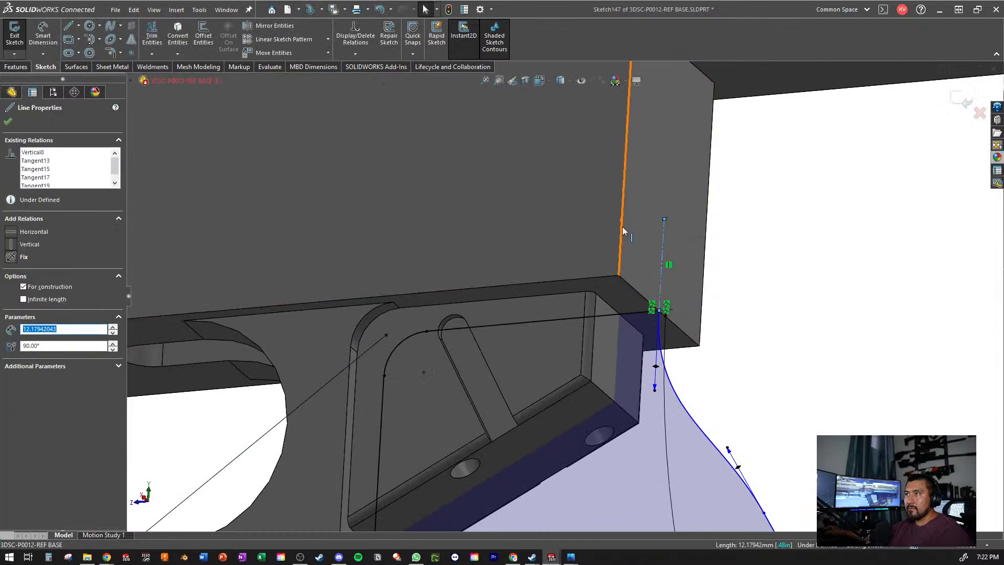
{"action": "left_click", "coordinate": [38, 291]}
{"action": "key", "text": "Escape"}
{"action": "scroll", "coordinate": [649, 178], "scroll_direction": "down", "scroll_amount": 4}
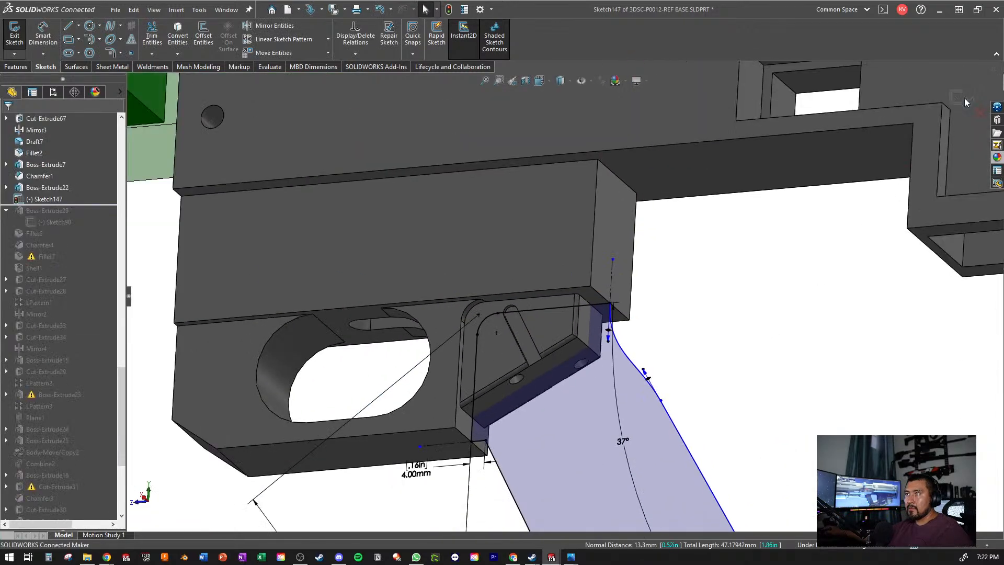
- Exit the grip sketch and move the 30.65 mm dimension text clear below the profile in the 3DSC-P0002-C0046-001 grip sketch
{"action": "scroll", "coordinate": [688, 280], "scroll_direction": "up", "scroll_amount": 4}
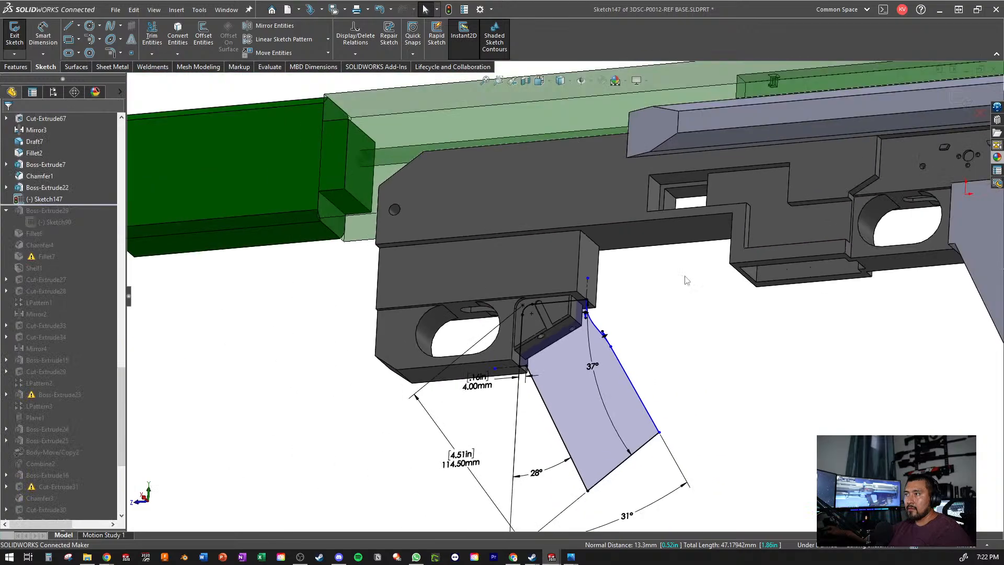
{"action": "scroll", "coordinate": [647, 294], "scroll_direction": "down", "scroll_amount": 2}
{"action": "scroll", "coordinate": [647, 375], "scroll_direction": "up", "scroll_amount": 3}
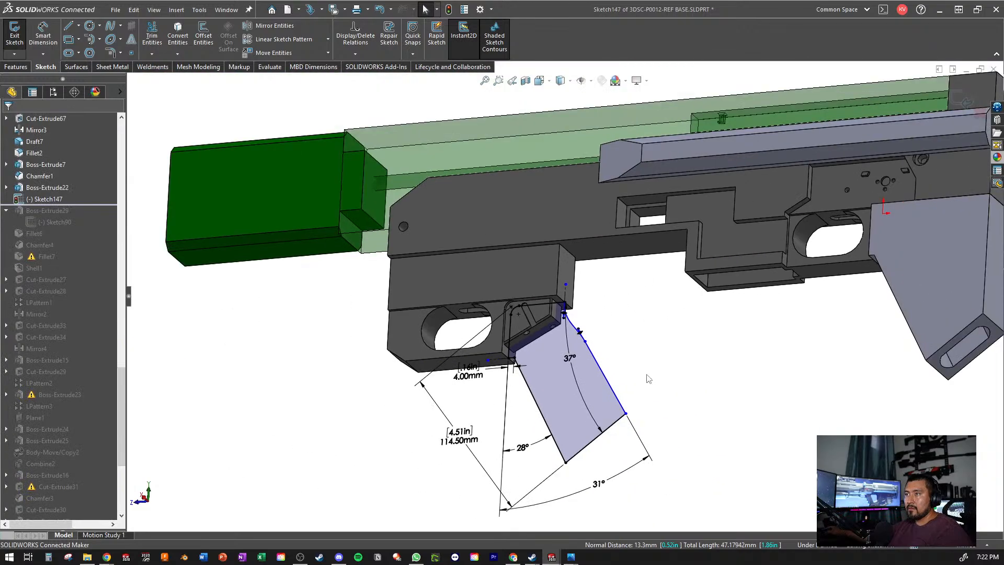
{"action": "left_click", "coordinate": [964, 100]}
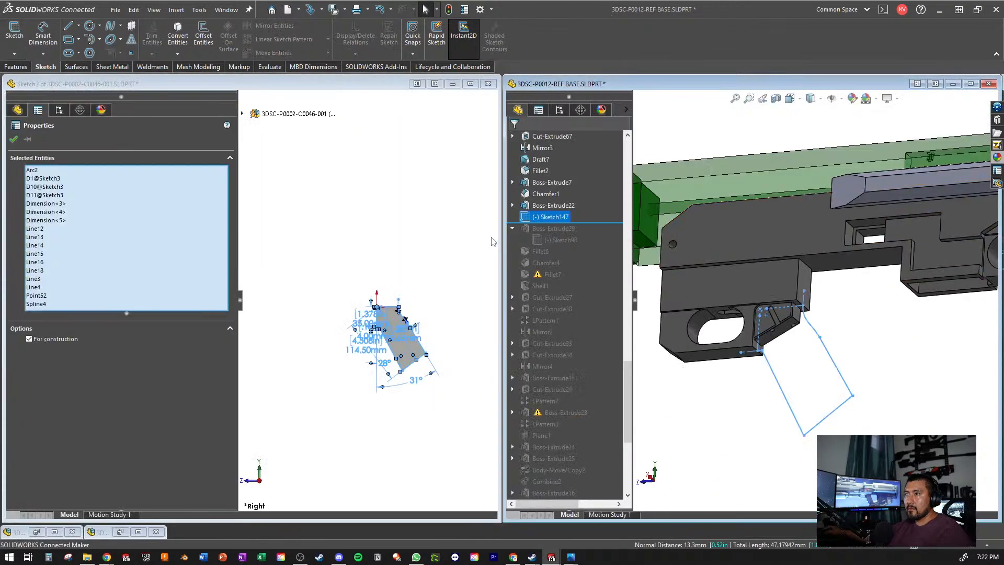
{"action": "left_click", "coordinate": [376, 366]}
{"action": "scroll", "coordinate": [366, 372], "scroll_direction": "down", "scroll_amount": 2}
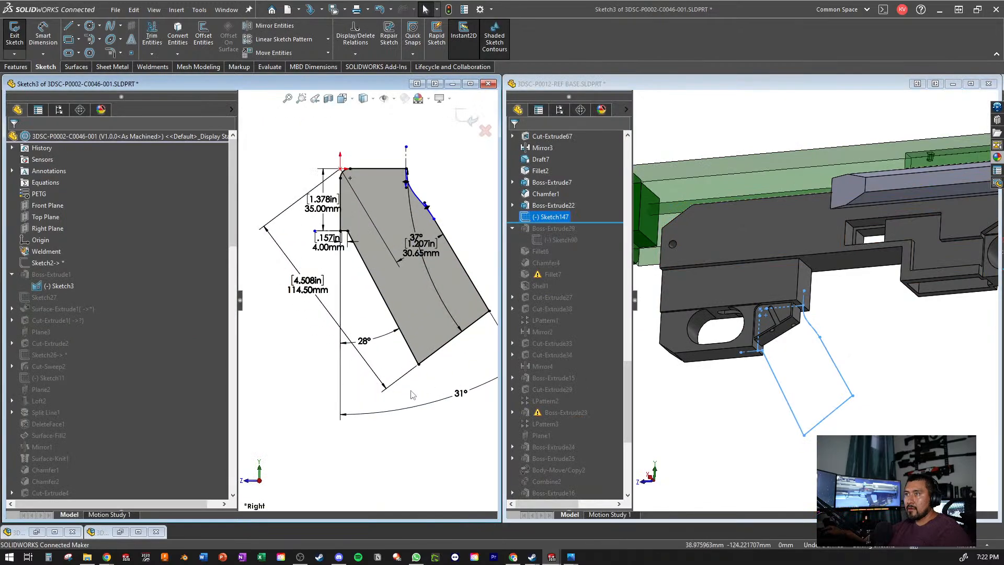
{"action": "mouse_move", "coordinate": [419, 250]}
{"action": "left_mouse_down"}
{"action": "mouse_move", "coordinate": [426, 286]}
{"action": "mouse_move", "coordinate": [369, 464]}
{"action": "left_mouse_up"}
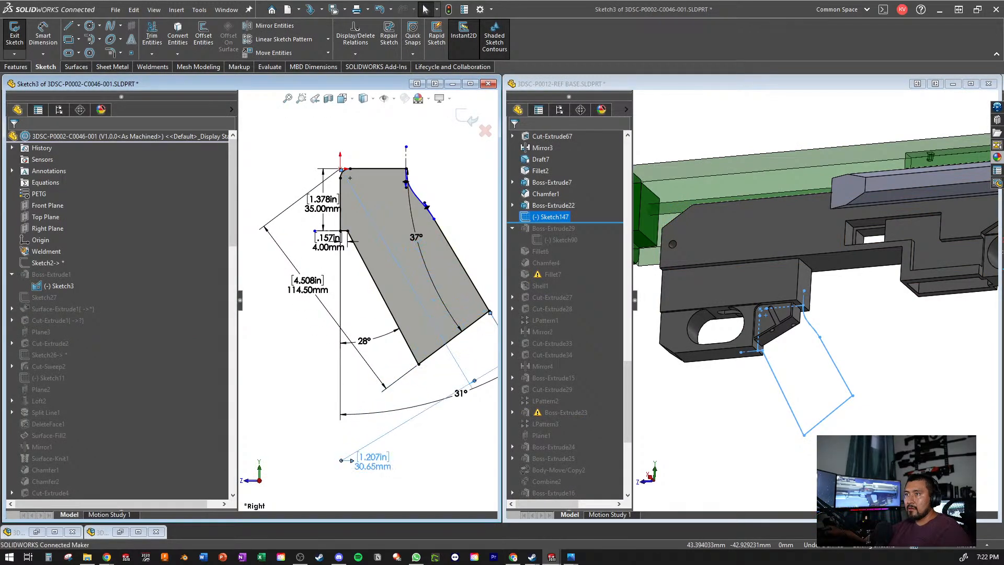
- Reopen the grip sketch in 3DSC-P0012-REF BASE and dimension its rear slanted line 30.65 mm from the corner reference point
{"action": "left_click", "coordinate": [791, 411]}
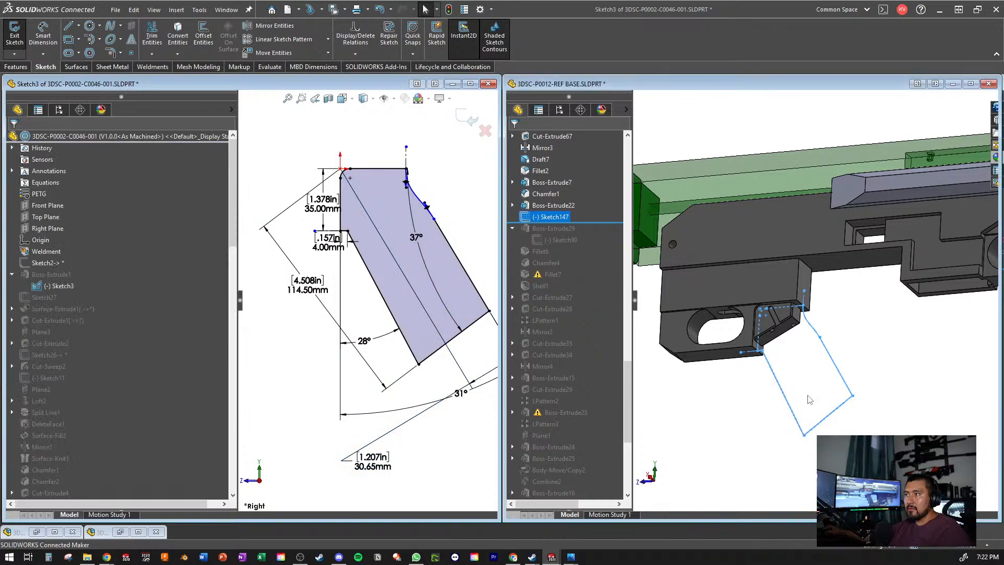
{"action": "left_click", "coordinate": [833, 363]}
{"action": "left_click", "coordinate": [862, 312]}
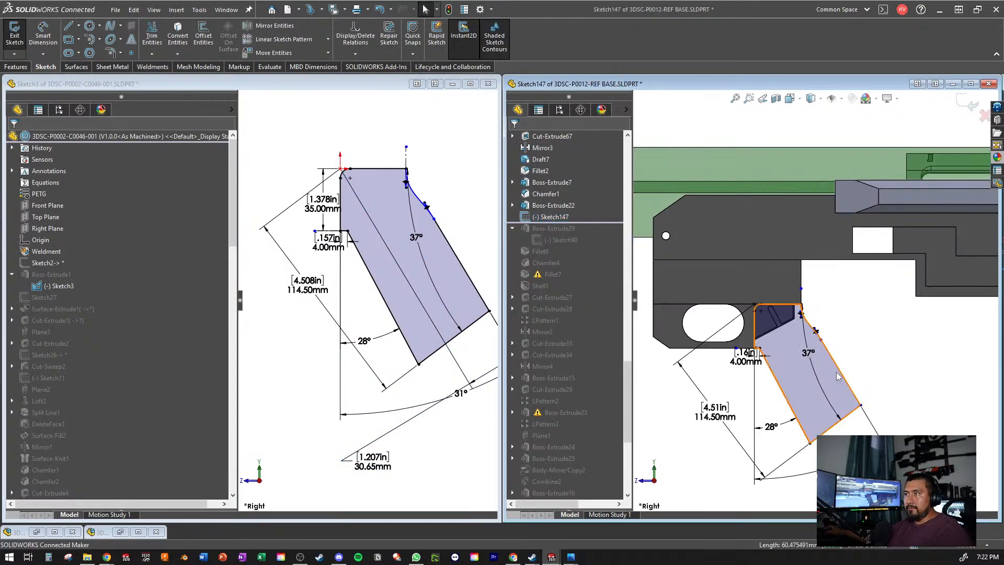
{"action": "left_click", "coordinate": [55, 31]}
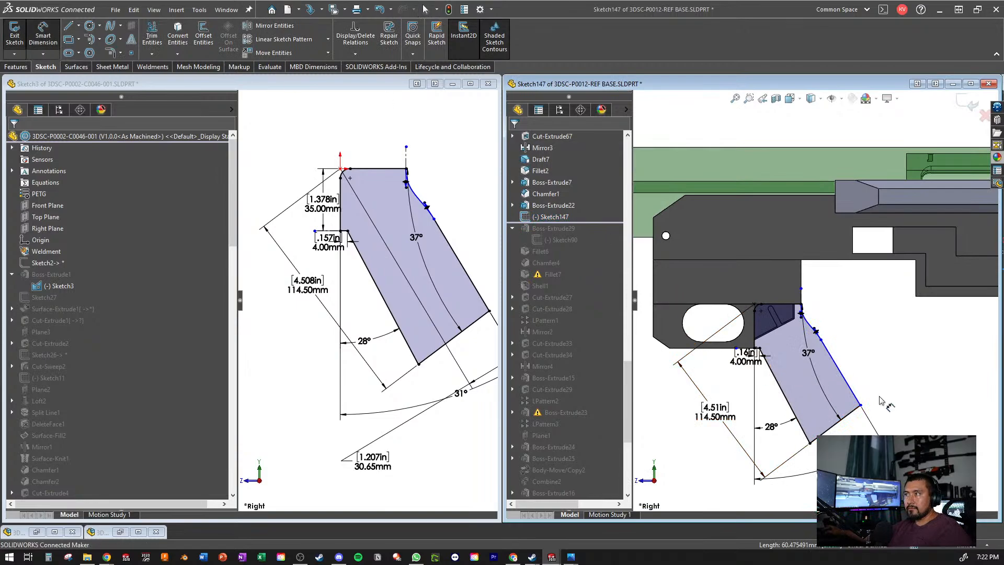
{"action": "left_click", "coordinate": [852, 388]}
{"action": "scroll", "coordinate": [789, 337], "scroll_direction": "up", "scroll_amount": 5}
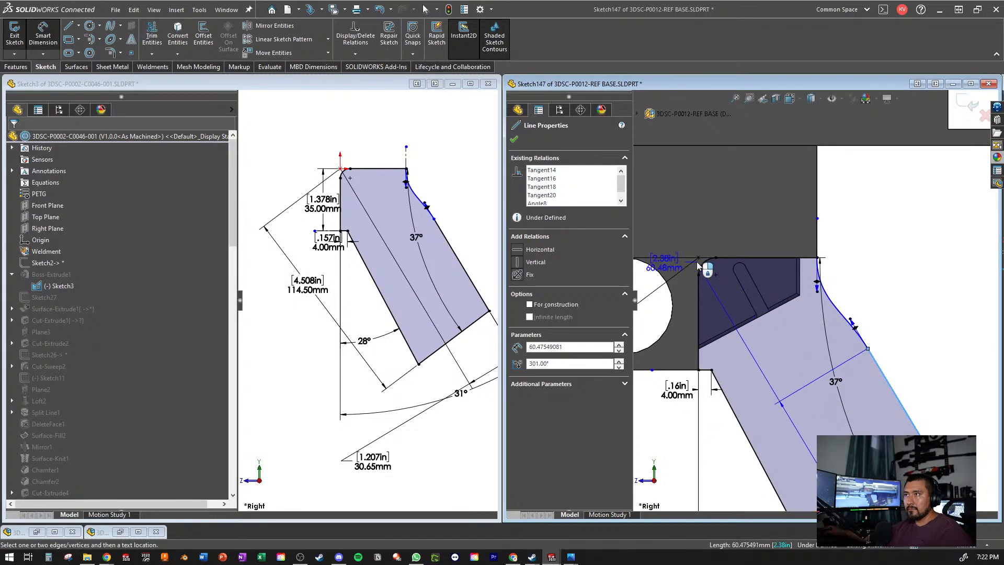
{"action": "left_click", "coordinate": [699, 257]}
{"action": "scroll", "coordinate": [815, 351], "scroll_direction": "down", "scroll_amount": 4}
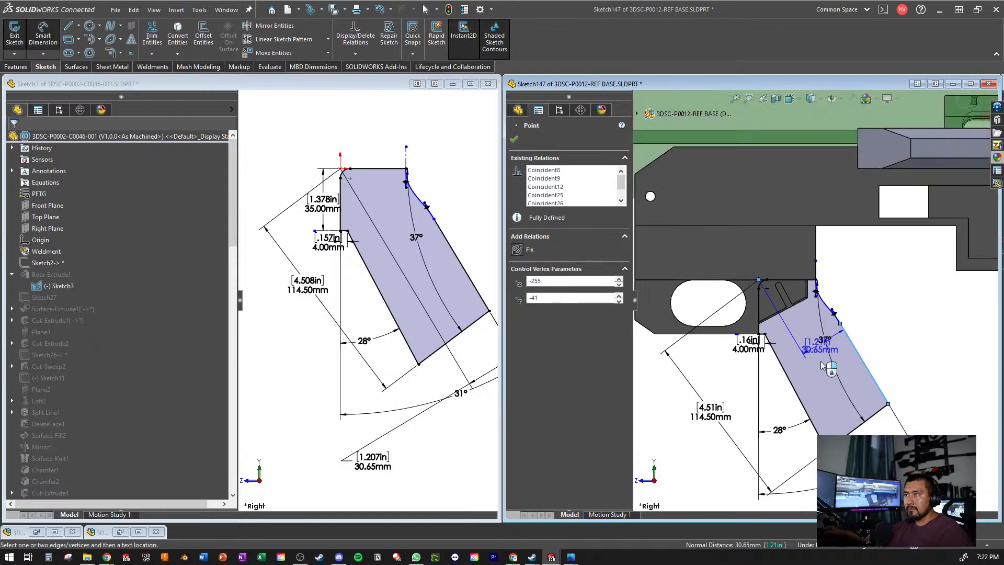
{"action": "scroll", "coordinate": [877, 412], "scroll_direction": "up", "scroll_amount": 3}
{"action": "left_click", "coordinate": [879, 417]}
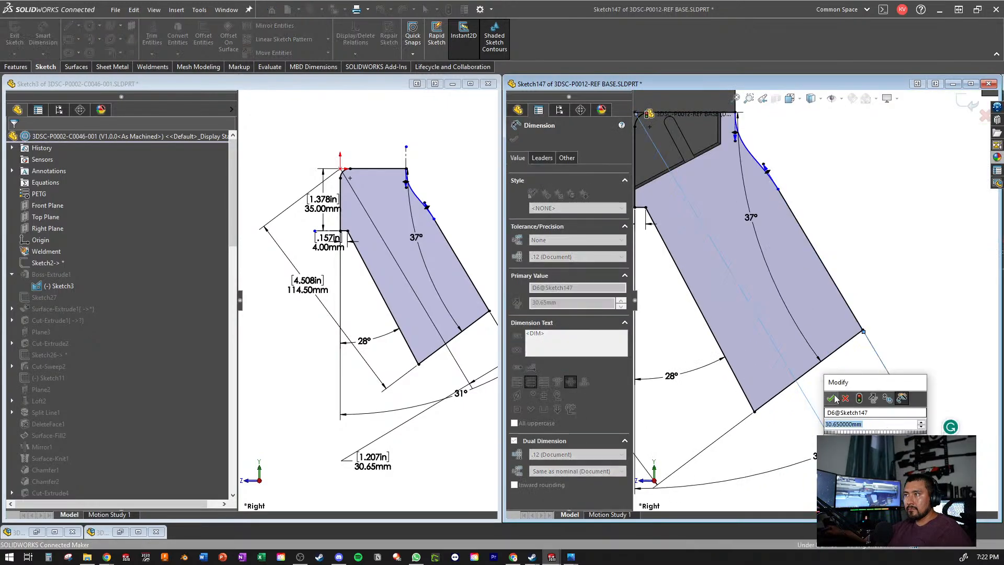
{"action": "key", "text": "Return"}
{"action": "key", "text": "Escape"}
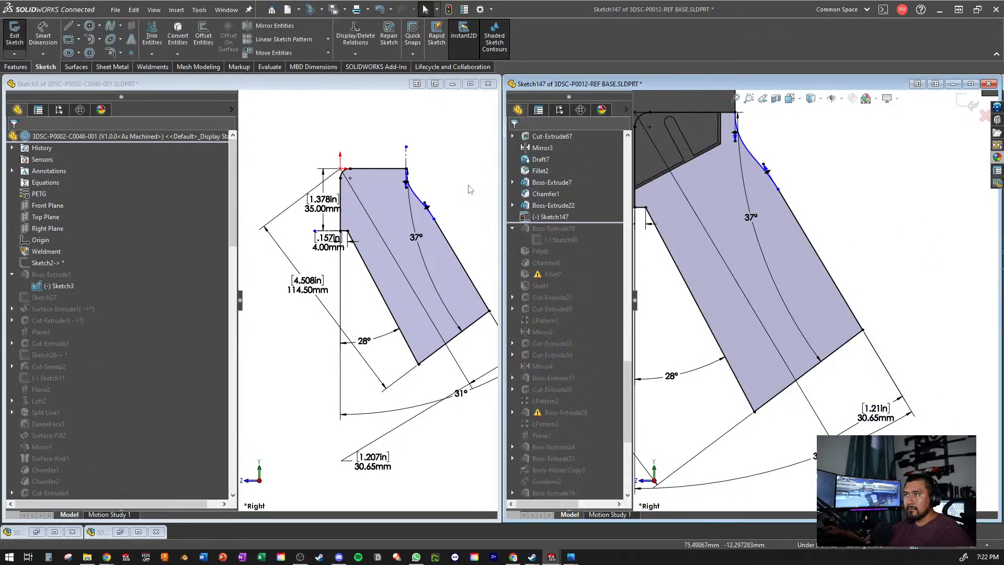
- Exit the 3DSC-P0002-C0046-001 grip sketch and check the extrusion settings of its Boss-Extrude1
{"action": "left_click", "coordinate": [471, 190]}
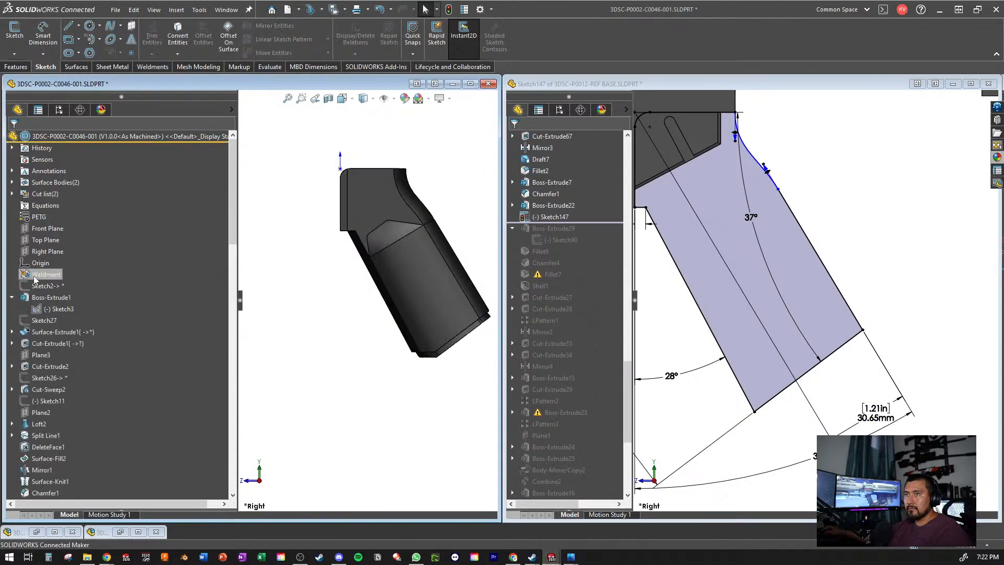
{"action": "left_click", "coordinate": [44, 297]}
{"action": "left_click", "coordinate": [47, 265]}
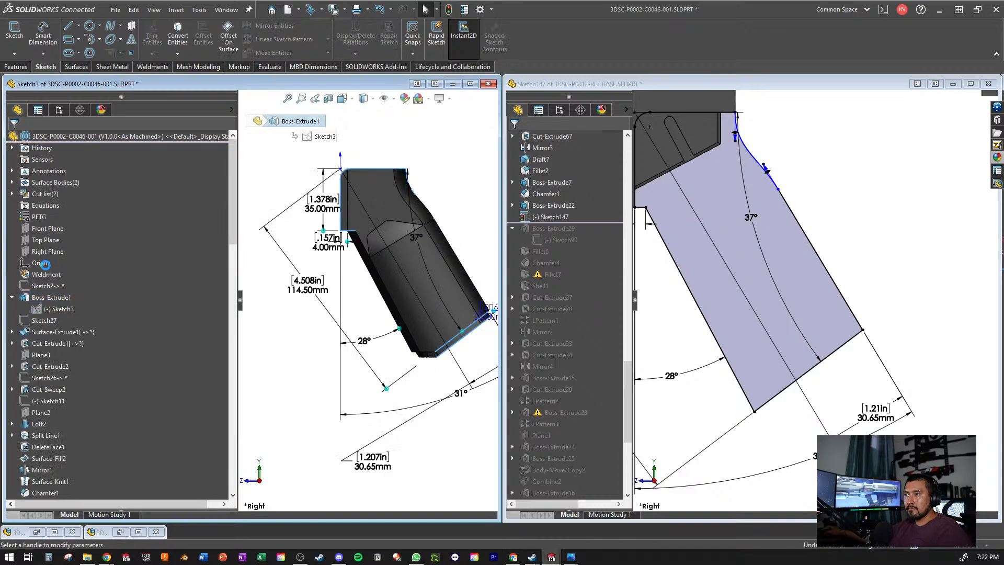
- Extrude the grip profile in 3DSC-P0012-REF BASE 23 mm with a Mid Plane end condition and without merging the result
{"action": "left_click", "coordinate": [837, 204]}
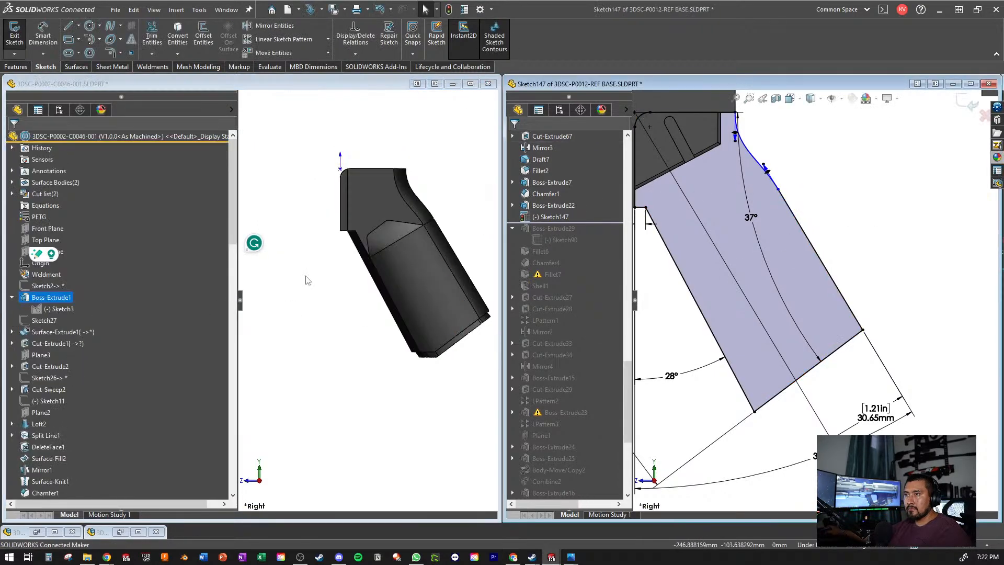
{"action": "scroll", "coordinate": [872, 225], "scroll_direction": "up", "scroll_amount": 3}
{"action": "middle_click_drag", "start_coordinate": [872, 225], "coordinate": [832, 244]}
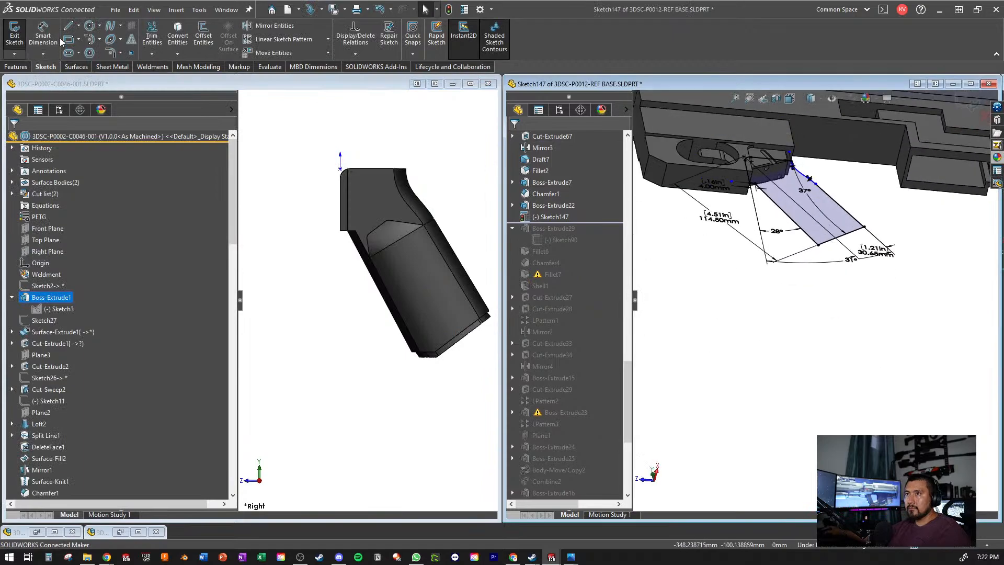
{"action": "left_click", "coordinate": [18, 66]}
{"action": "left_click", "coordinate": [19, 36]}
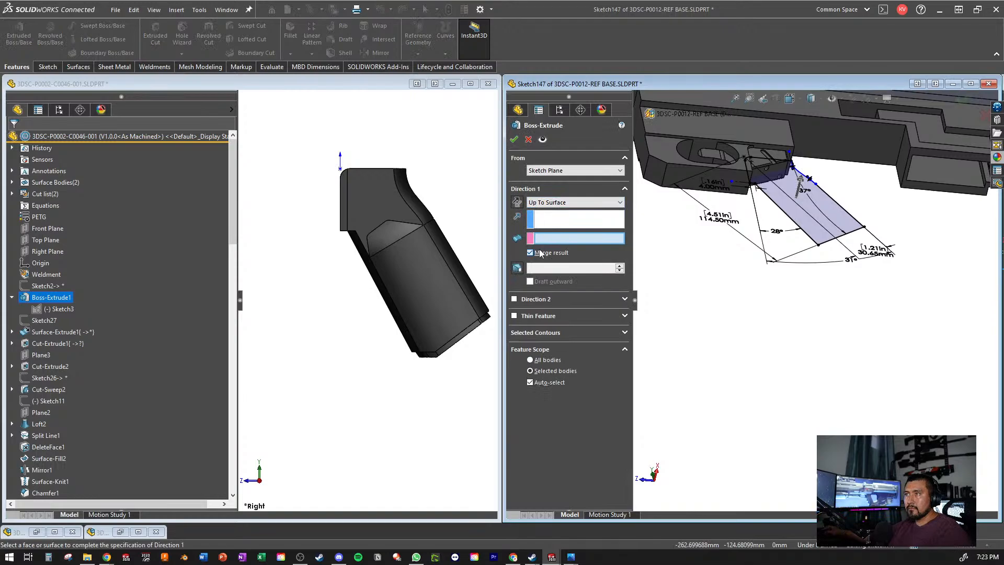
{"action": "left_click", "coordinate": [564, 203]}
{"action": "left_click", "coordinate": [557, 249]}
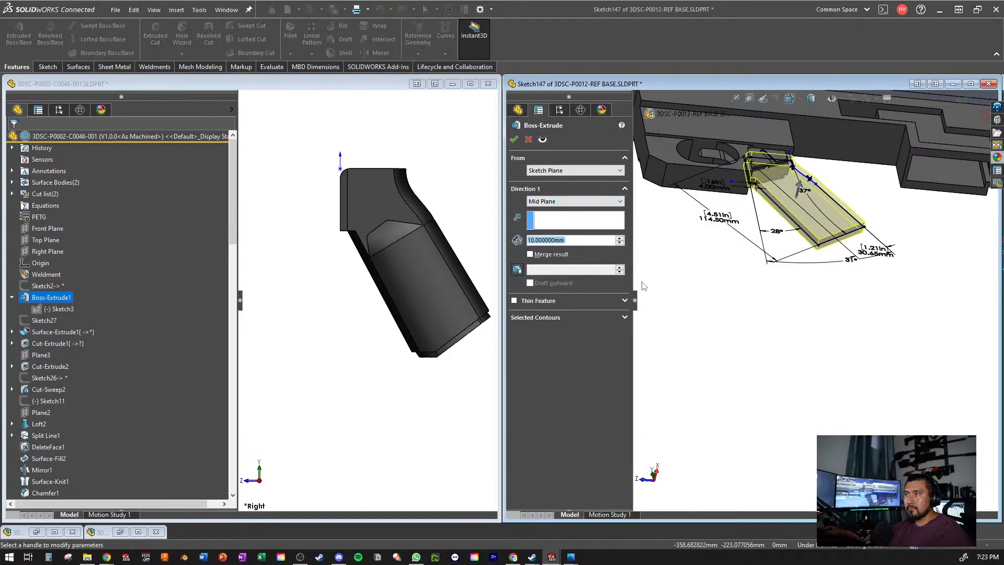
{"action": "type", "text": "23"}
{"action": "key", "text": "Return"}
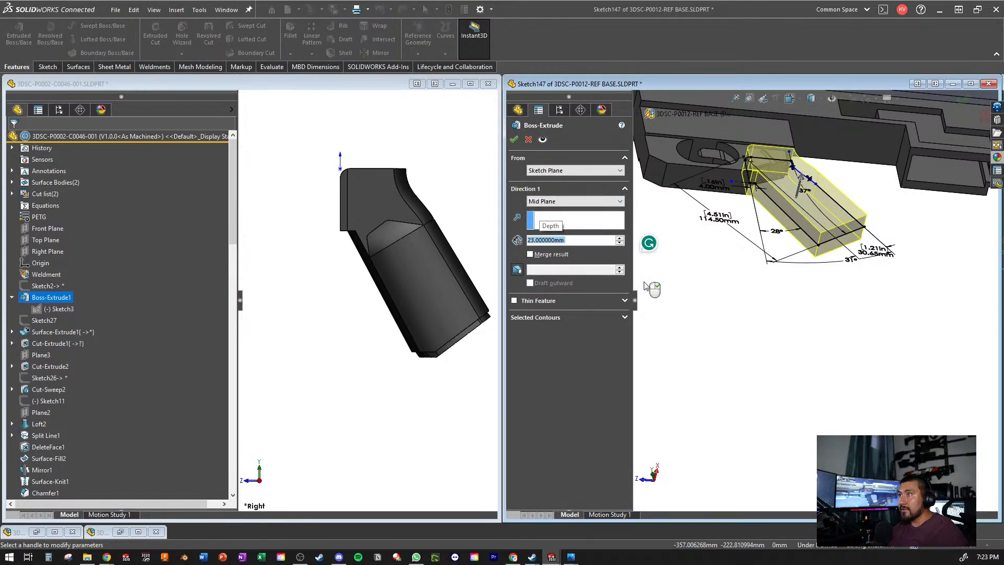
{"action": "right_click", "coordinate": [645, 286]}
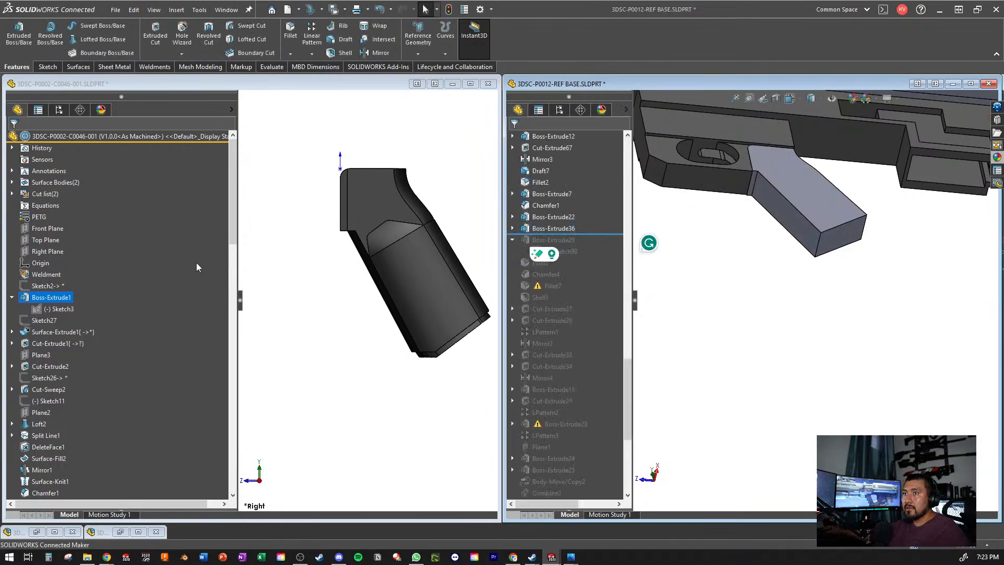
- Review the depth and end condition of Boss-Extrude1 in 3DSC-P0002-C0046-001, leaving the feature as it is
{"action": "right_click", "coordinate": [41, 298]}
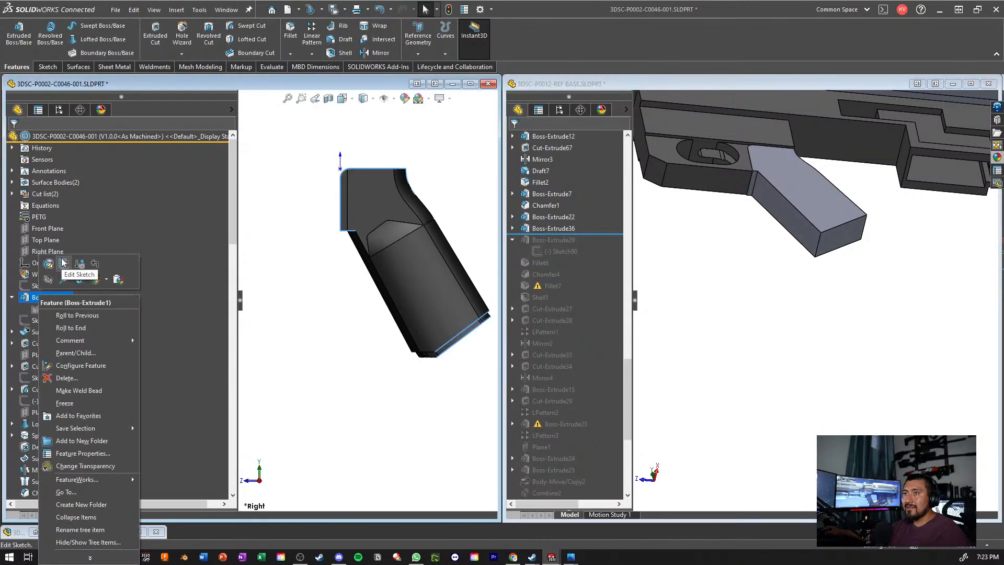
{"action": "left_click", "coordinate": [56, 260]}
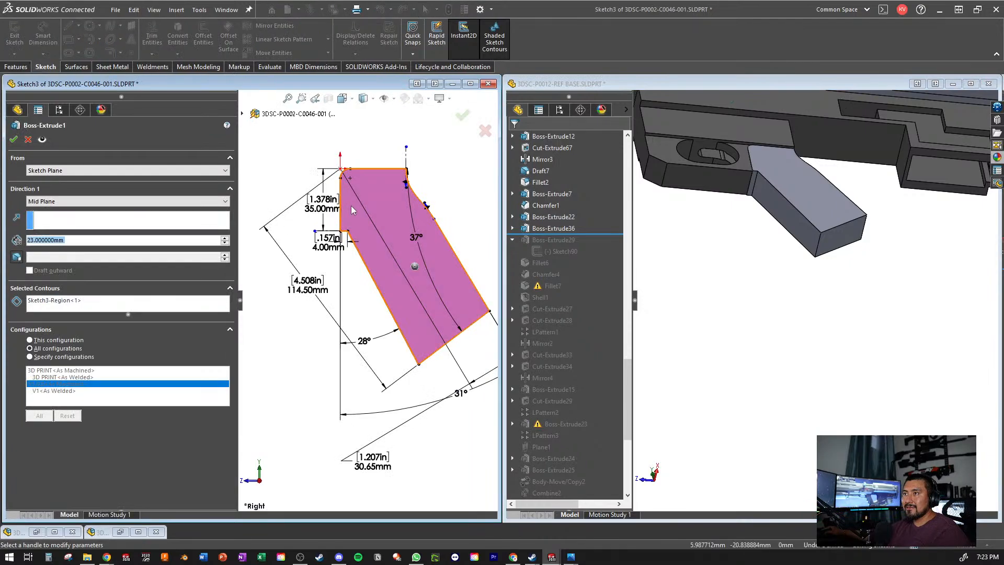
{"action": "middle_click_drag", "start_coordinate": [404, 226], "coordinate": [430, 234]}
{"action": "key", "text": "Escape"}
- Measure the width between the two opposite side faces at the top of the 3DSC-P0002-C0046-001 grip
{"action": "left_click", "coordinate": [400, 221]}
{"action": "left_click", "coordinate": [434, 220], "text": "ctrl"}
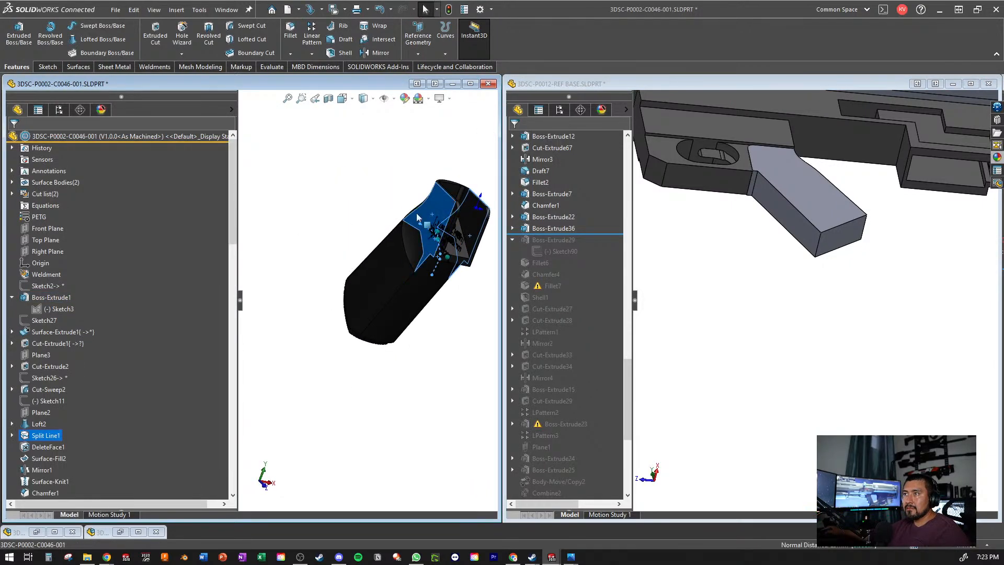
{"action": "left_click", "coordinate": [272, 67]}
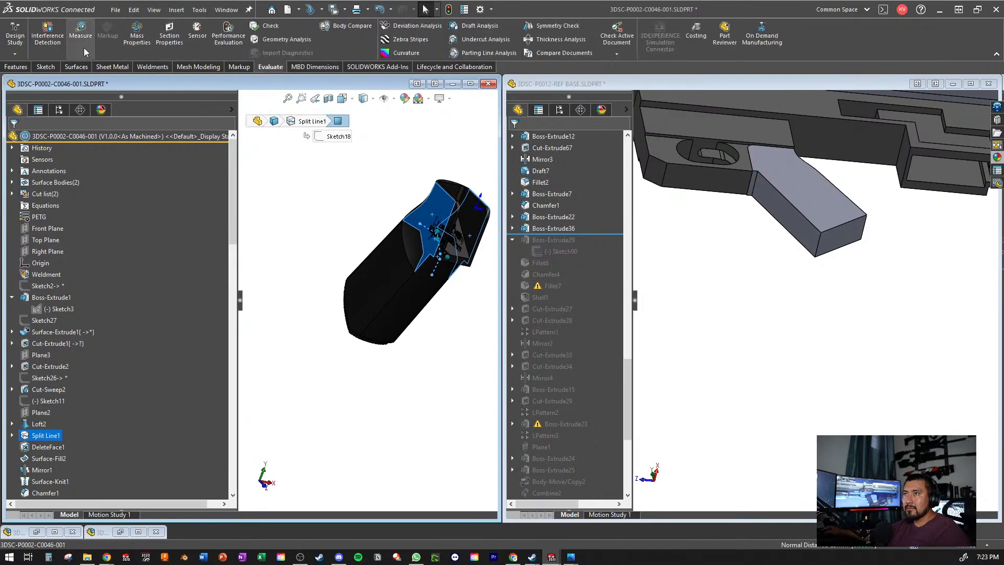
{"action": "left_click", "coordinate": [80, 31]}
{"action": "scroll", "coordinate": [439, 342], "scroll_direction": "down", "scroll_amount": 5}
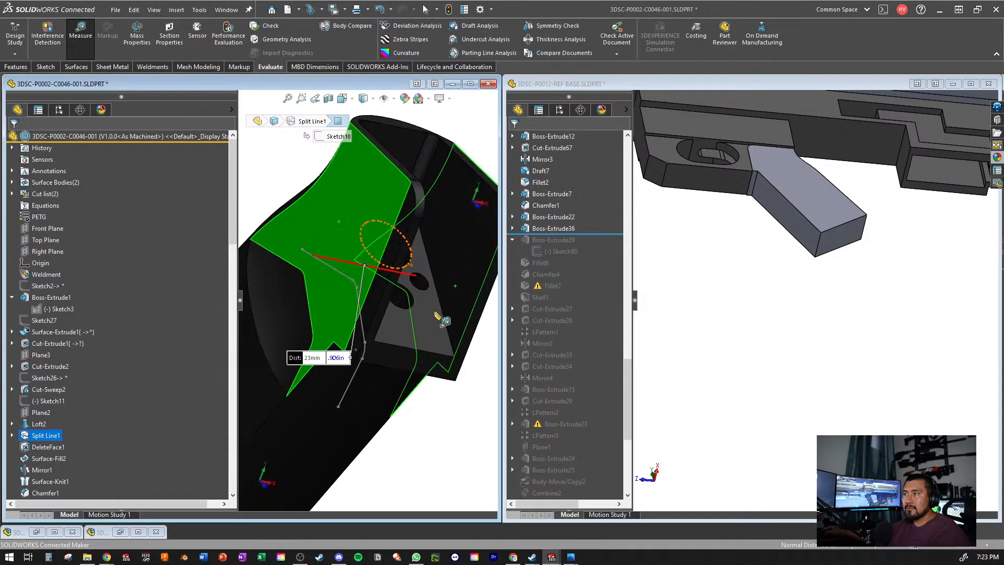
{"action": "scroll", "coordinate": [408, 212], "scroll_direction": "up", "scroll_amount": 5}
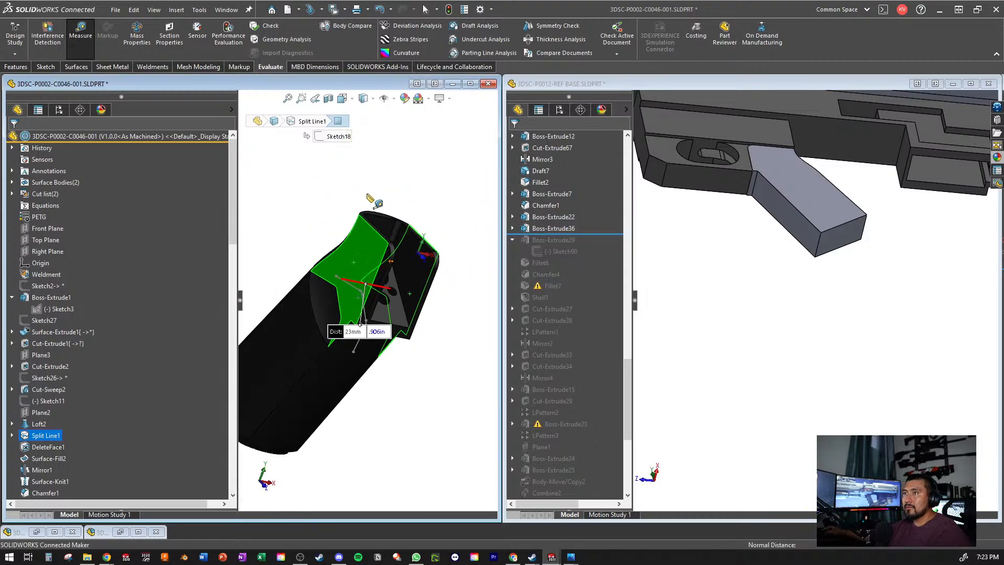
{"action": "left_click", "coordinate": [368, 197]}
{"action": "left_click", "coordinate": [81, 36]}
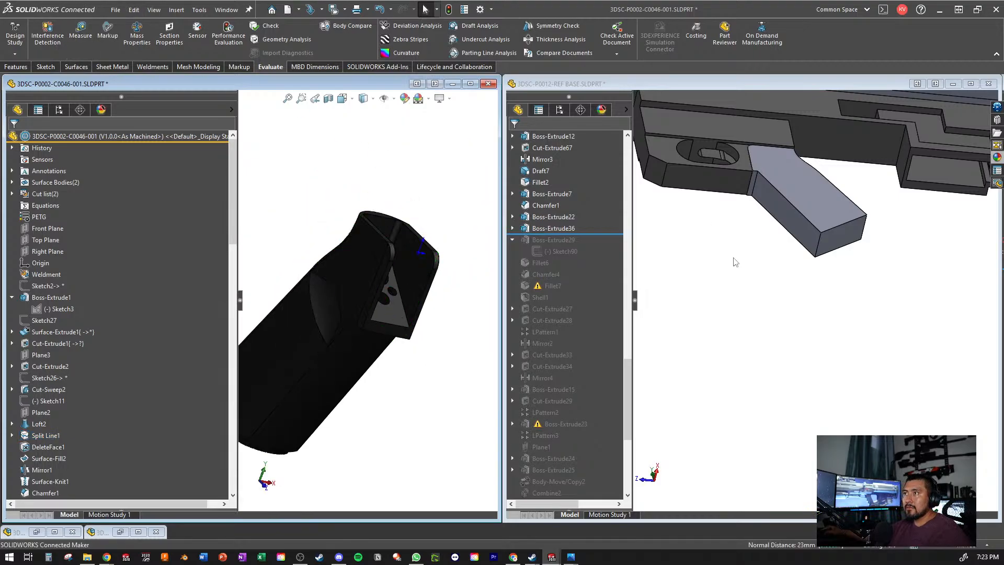
- Maximize 3DSC-P0012-REF BASE and examine the extruded grip against the receiver from the side and from below
{"action": "left_click", "coordinate": [734, 252]}
{"action": "left_click", "coordinate": [970, 85]}
{"action": "key", "text": "ctrl+4"}
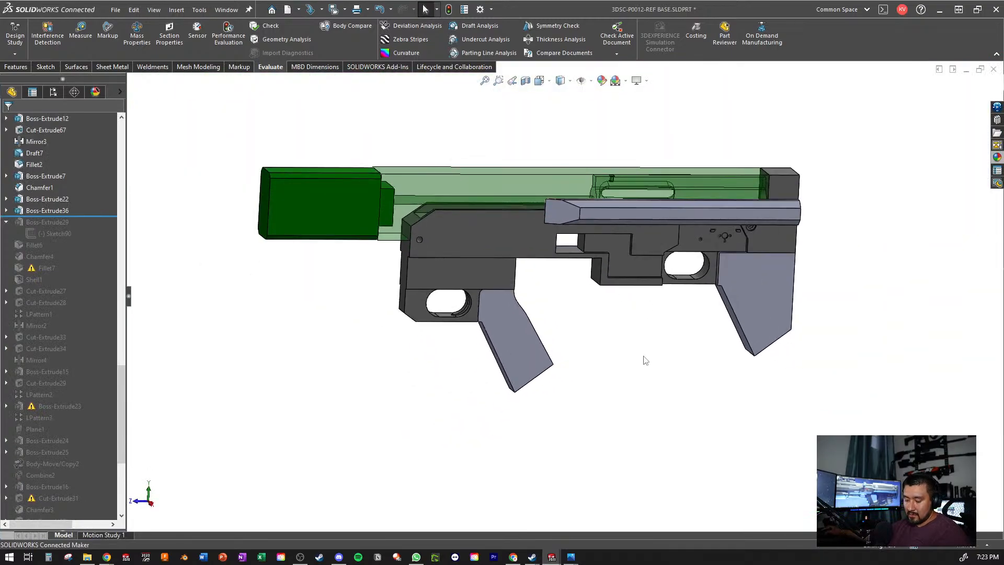
{"action": "key", "text": "ctrl+s"}
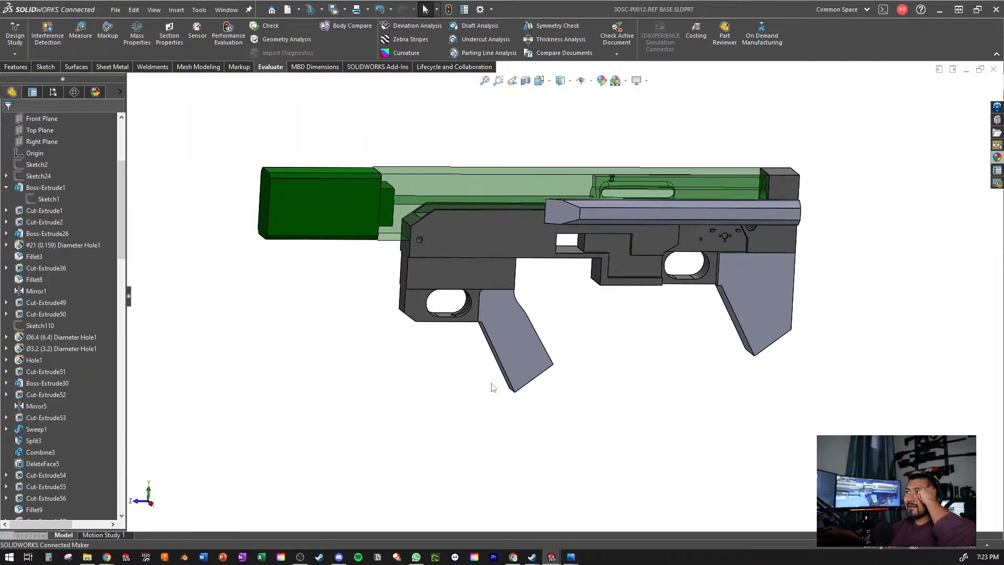
{"action": "middle_click_drag", "start_coordinate": [646, 319], "coordinate": [432, 259]}
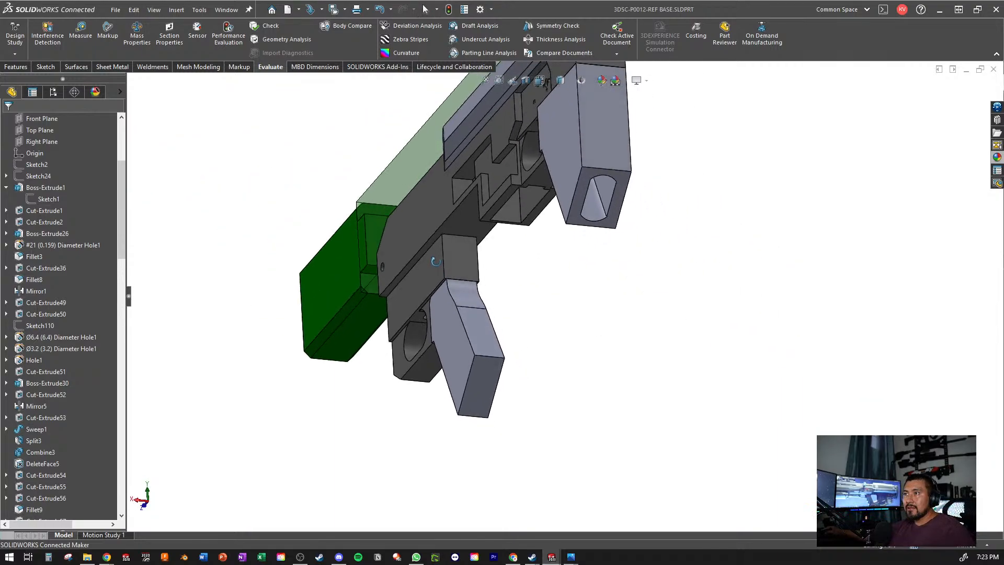
{"action": "scroll", "coordinate": [501, 298], "scroll_direction": "down", "scroll_amount": 8}
{"action": "scroll", "coordinate": [485, 314], "scroll_direction": "up", "scroll_amount": 2}
{"action": "scroll", "coordinate": [485, 315], "scroll_direction": "up", "scroll_amount": 3}
{"action": "middle_click_drag", "start_coordinate": [484, 315], "coordinate": [505, 340]}
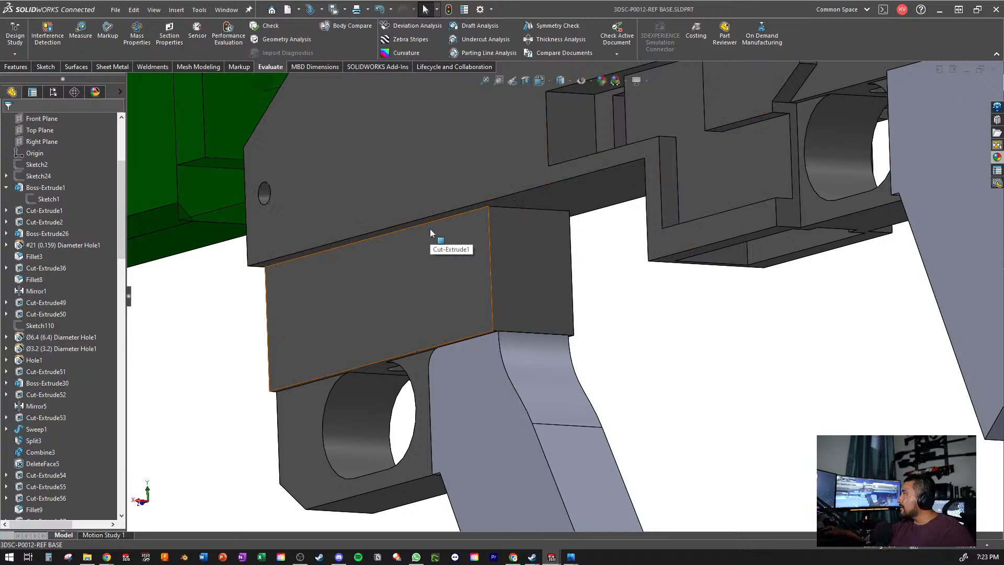
{"action": "scroll", "coordinate": [497, 237], "scroll_direction": "up", "scroll_amount": 6}
{"action": "middle_click_drag", "start_coordinate": [499, 238], "coordinate": [578, 228]}
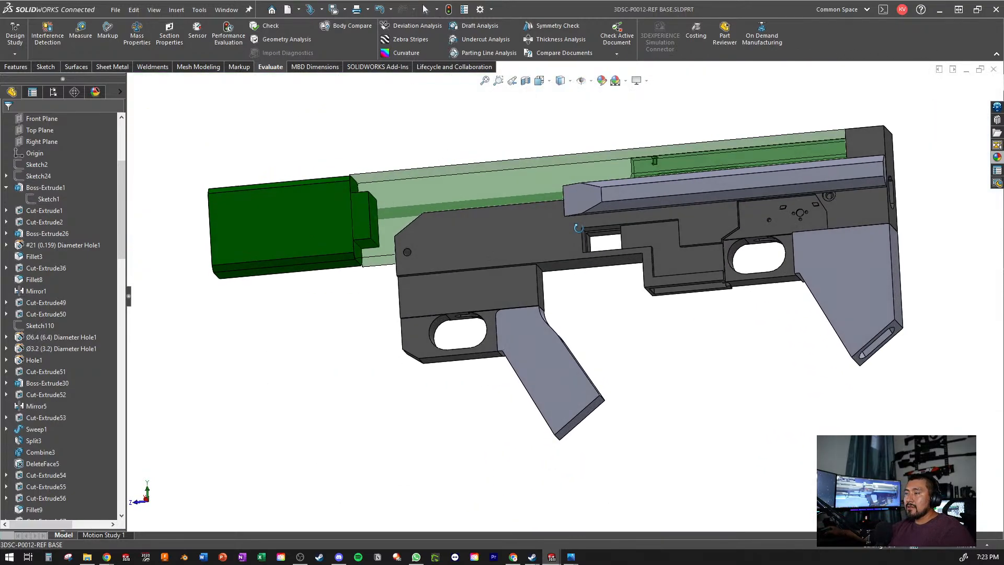
- Roll the feature history of 3DSC-P0012-REF BASE forward to include Boss-Extrude29
{"action": "scroll", "coordinate": [599, 294], "scroll_direction": "down", "scroll_amount": 3}
{"action": "scroll", "coordinate": [83, 393], "scroll_direction": "down", "scroll_amount": 15}
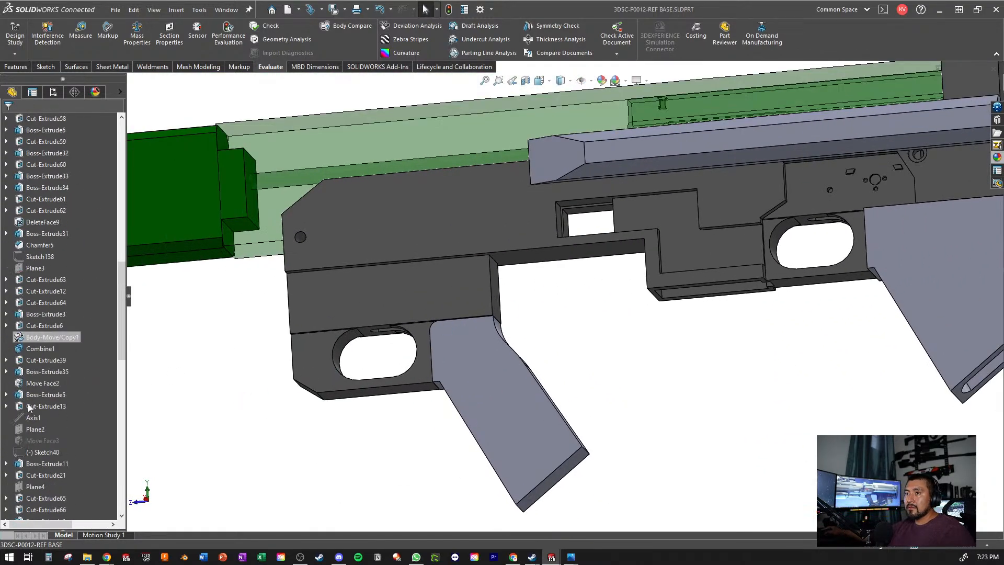
{"action": "left_click_drag", "start_coordinate": [90, 226], "coordinate": [86, 252]}
{"action": "scroll", "coordinate": [588, 341], "scroll_direction": "up", "scroll_amount": 3}
{"action": "middle_click_drag", "start_coordinate": [589, 341], "coordinate": [615, 340]}
{"action": "scroll", "coordinate": [615, 340], "scroll_direction": "down", "scroll_amount": 3}
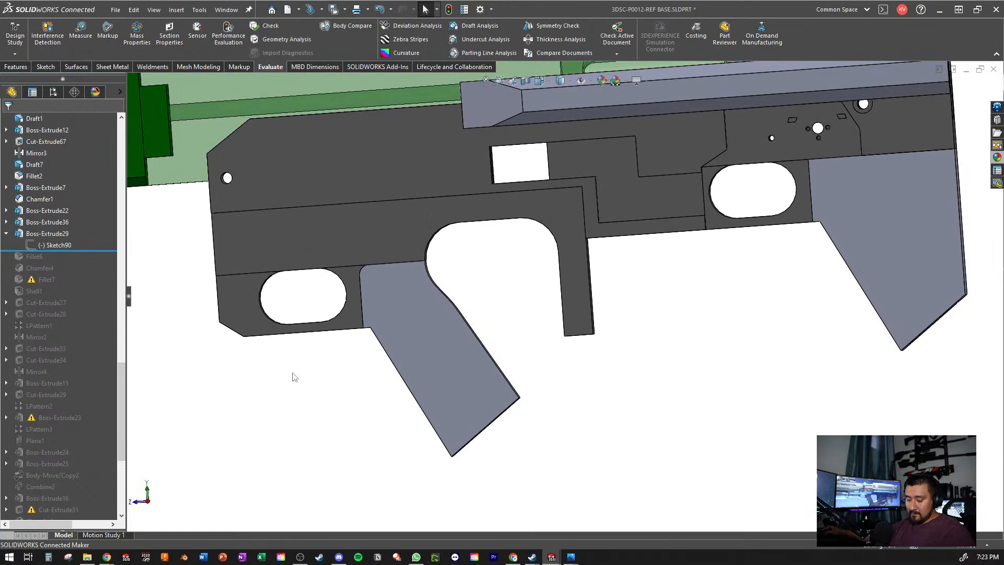
- Show Sketch24 with its reference picture behind the gun model
{"action": "key", "text": "ctrl+s"}
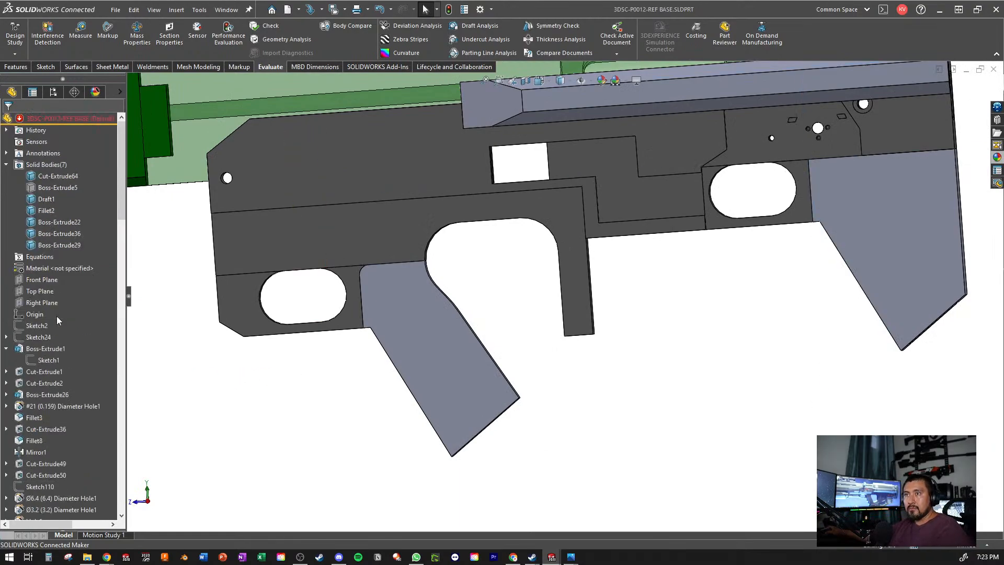
{"action": "right_click", "coordinate": [40, 337]}
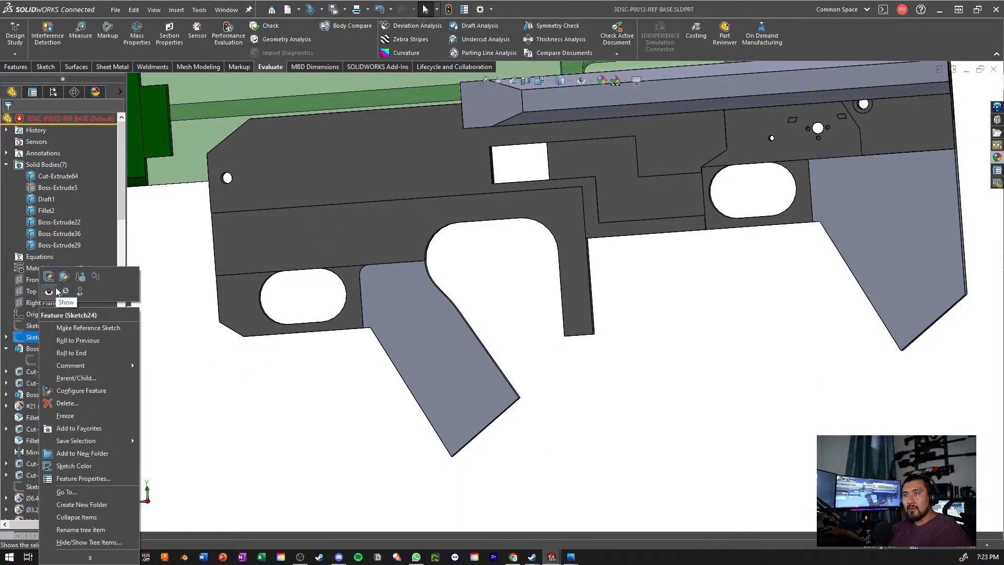
{"action": "left_click", "coordinate": [49, 292]}
{"action": "scroll", "coordinate": [538, 334], "scroll_direction": "down", "scroll_amount": 5}
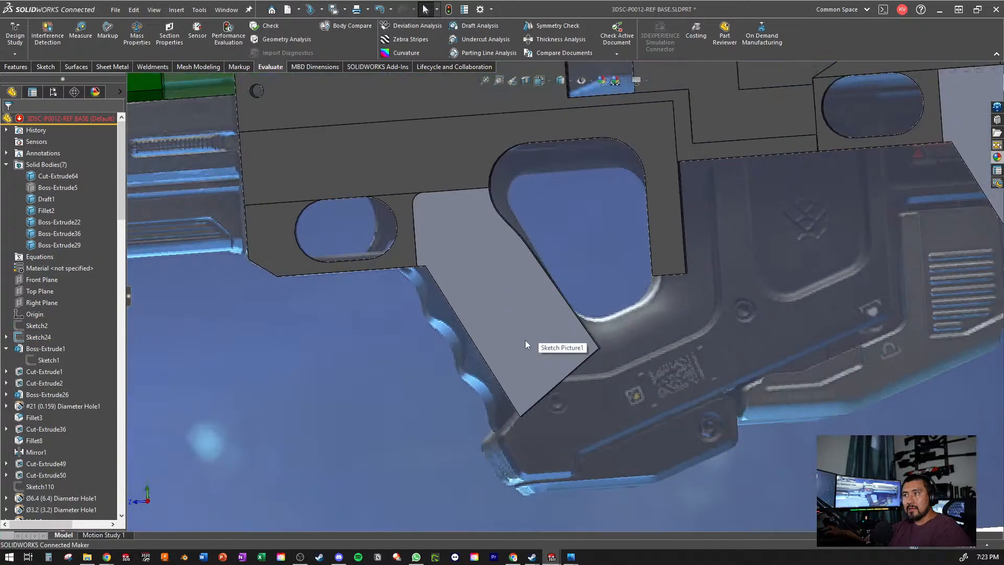
- Open the Boss-Extrude36 grip sketch, examine how its profile lines up with the grip in the reference picture, and exit the sketch
{"action": "left_click", "coordinate": [526, 340]}
{"action": "left_click", "coordinate": [570, 292]}
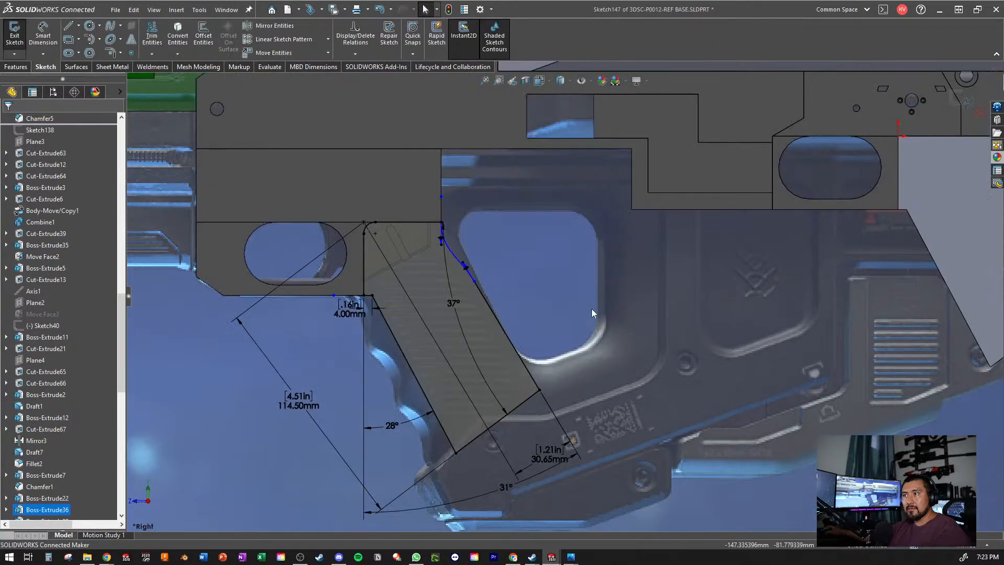
{"action": "scroll", "coordinate": [600, 375], "scroll_direction": "up", "scroll_amount": 4}
{"action": "scroll", "coordinate": [498, 375], "scroll_direction": "down", "scroll_amount": 8}
{"action": "scroll", "coordinate": [520, 364], "scroll_direction": "up", "scroll_amount": 3}
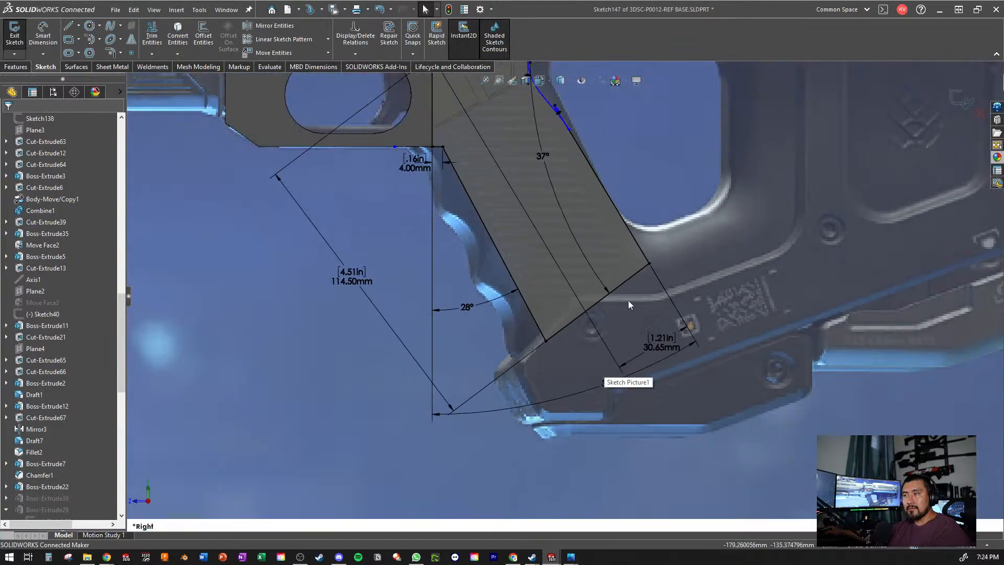
{"action": "scroll", "coordinate": [628, 300], "scroll_direction": "down", "scroll_amount": 1}
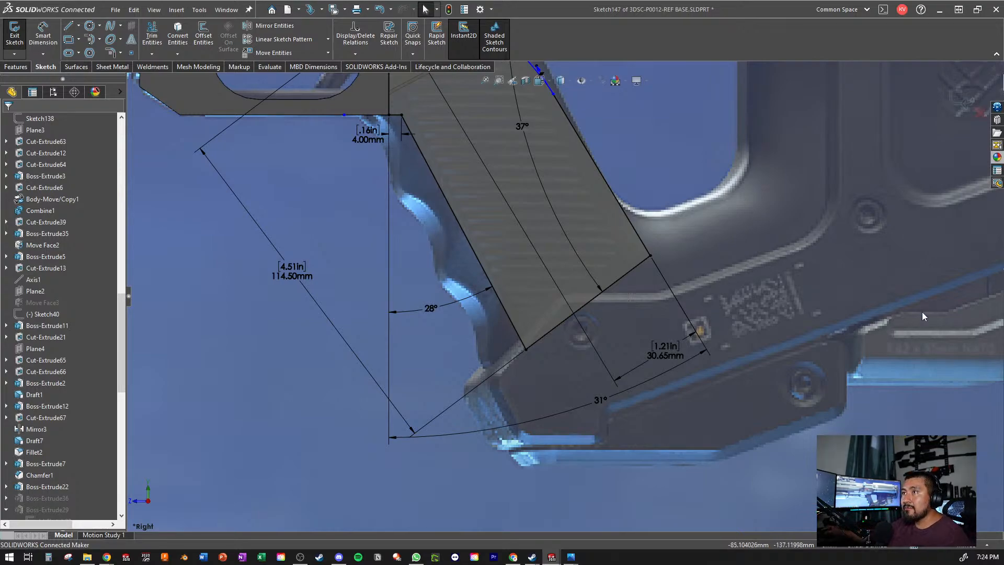
{"action": "scroll", "coordinate": [531, 232], "scroll_direction": "up", "scroll_amount": 2}
{"action": "scroll", "coordinate": [669, 187], "scroll_direction": "down", "scroll_amount": 5}
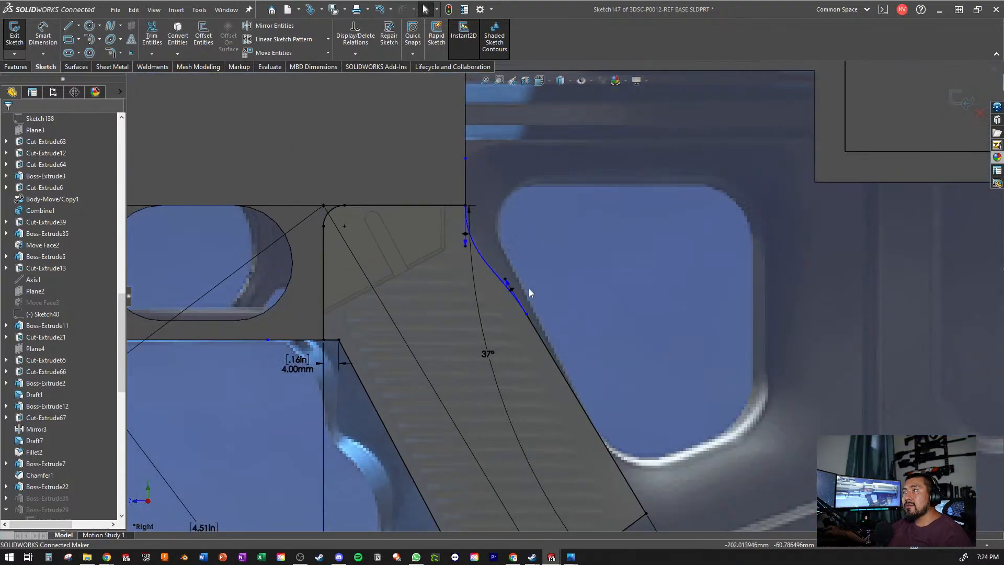
{"action": "scroll", "coordinate": [592, 405], "scroll_direction": "up", "scroll_amount": 2}
{"action": "scroll", "coordinate": [595, 409], "scroll_direction": "down", "scroll_amount": 2}
{"action": "scroll", "coordinate": [599, 415], "scroll_direction": "up", "scroll_amount": 2}
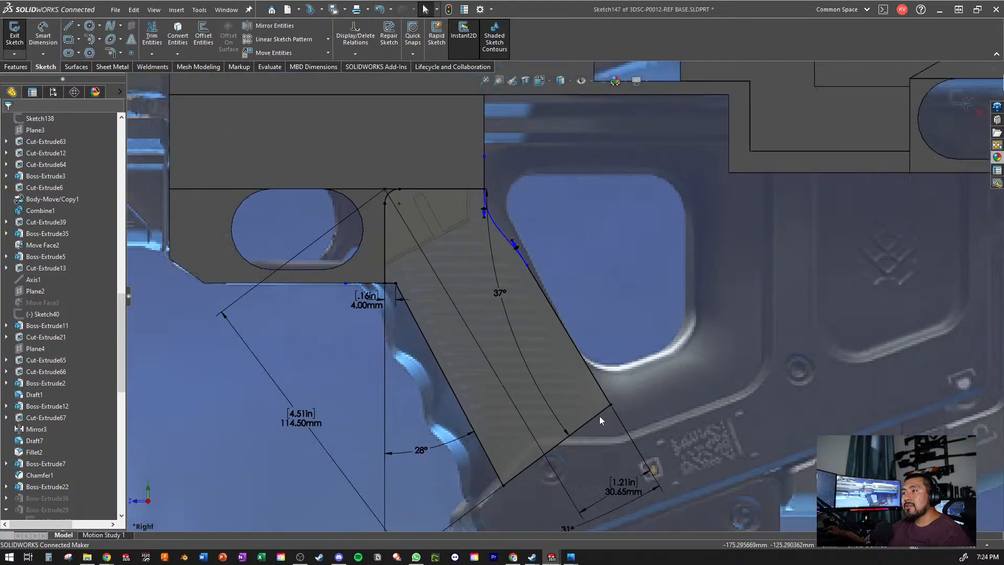
{"action": "scroll", "coordinate": [599, 416], "scroll_direction": "down", "scroll_amount": 2}
{"action": "scroll", "coordinate": [617, 345], "scroll_direction": "up", "scroll_amount": 3}
{"action": "scroll", "coordinate": [632, 327], "scroll_direction": "down", "scroll_amount": 3}
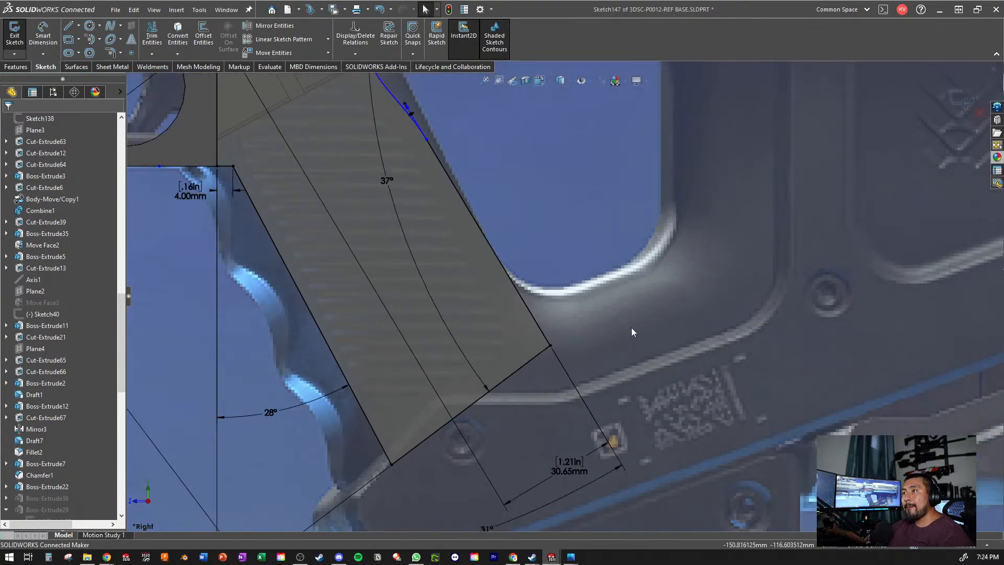
{"action": "scroll", "coordinate": [523, 214], "scroll_direction": "up", "scroll_amount": 3}
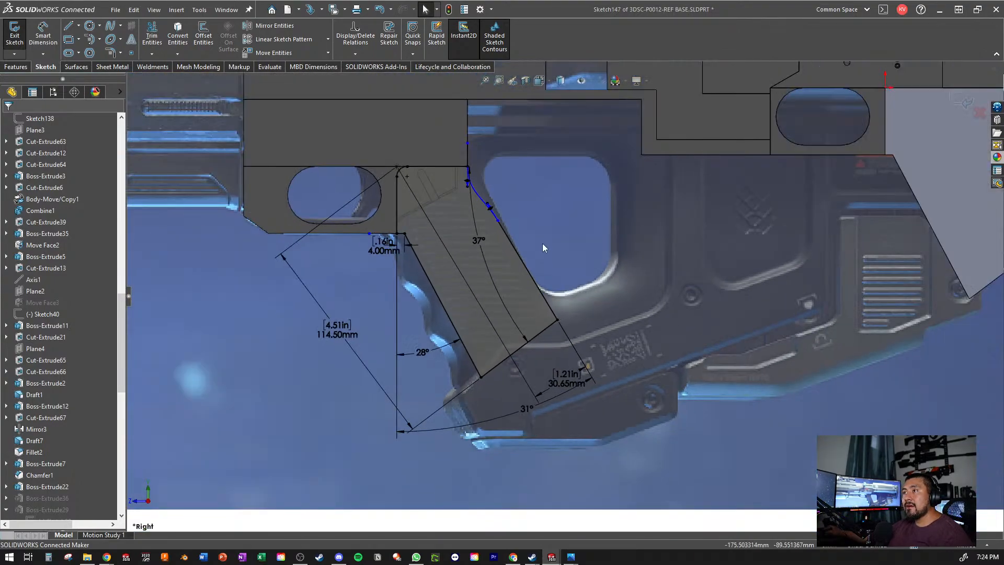
{"action": "scroll", "coordinate": [544, 251], "scroll_direction": "down", "scroll_amount": 4}
{"action": "scroll", "coordinate": [537, 346], "scroll_direction": "up", "scroll_amount": 4}
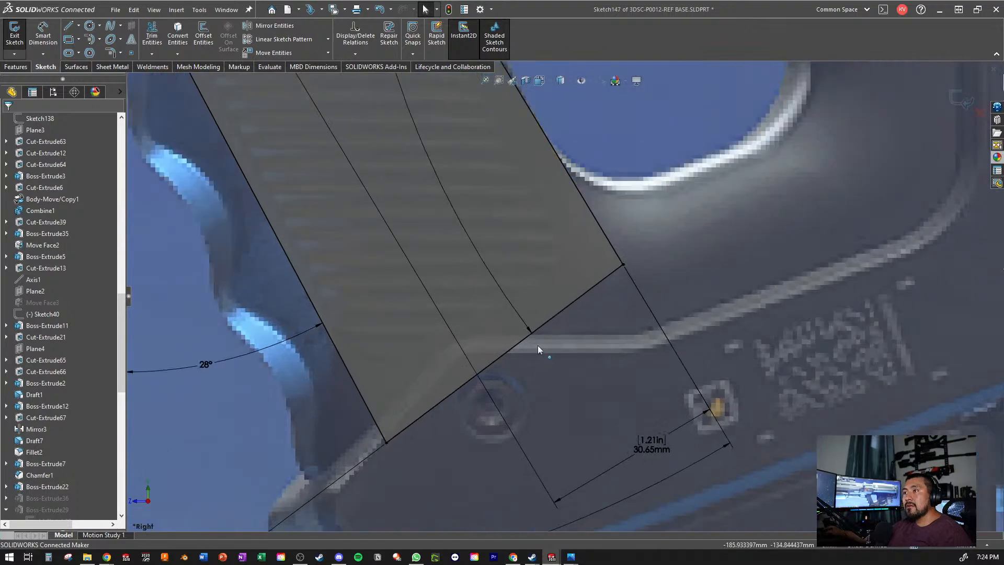
{"action": "scroll", "coordinate": [565, 314], "scroll_direction": "down", "scroll_amount": 2}
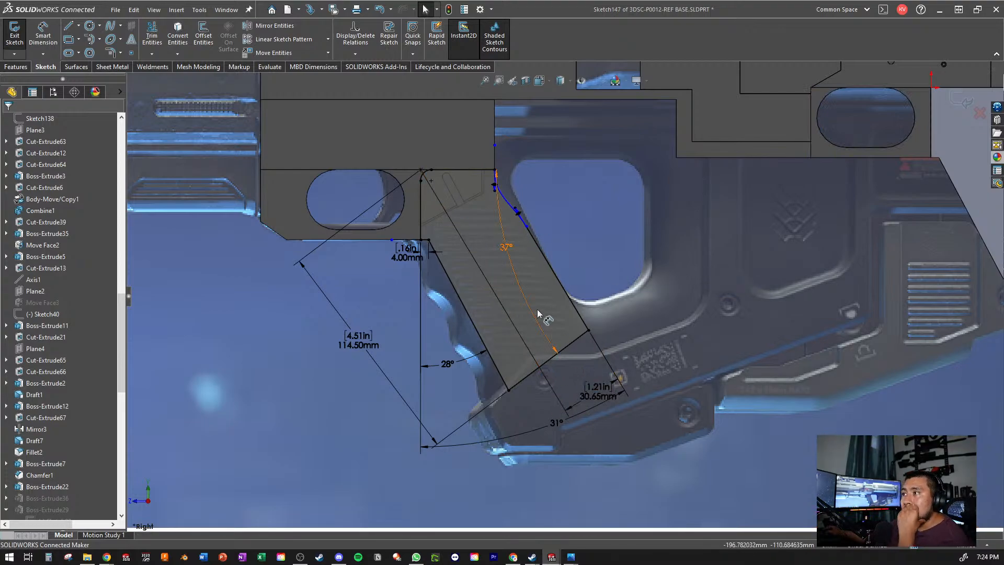
{"action": "left_click", "coordinate": [966, 101]}
- Bring up 3DSC-P0002-C0046-001, look over the grip and its feature list, and close the part without saving
{"action": "middle_click_drag", "start_coordinate": [635, 241], "coordinate": [503, 235]}
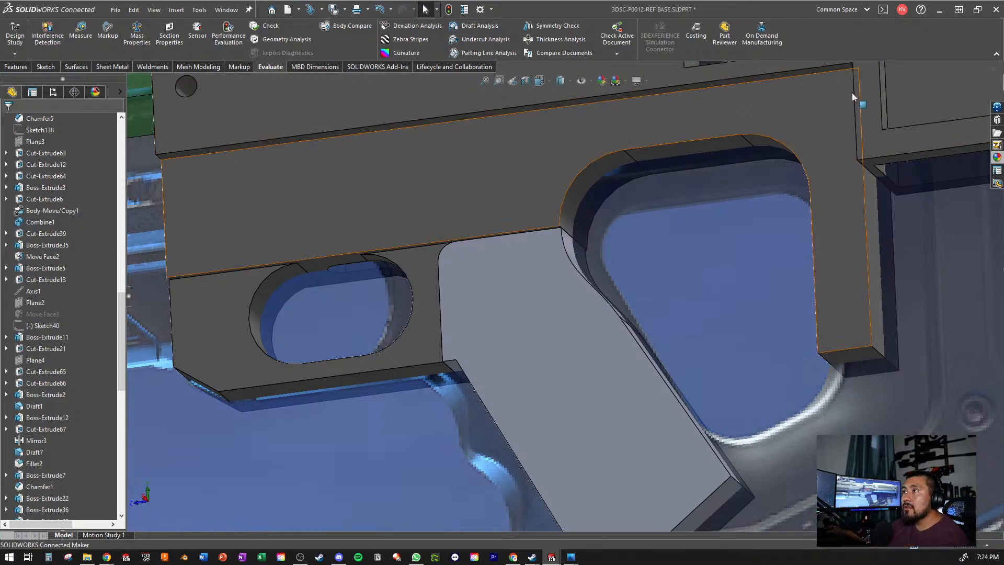
{"action": "left_click", "coordinate": [963, 69]}
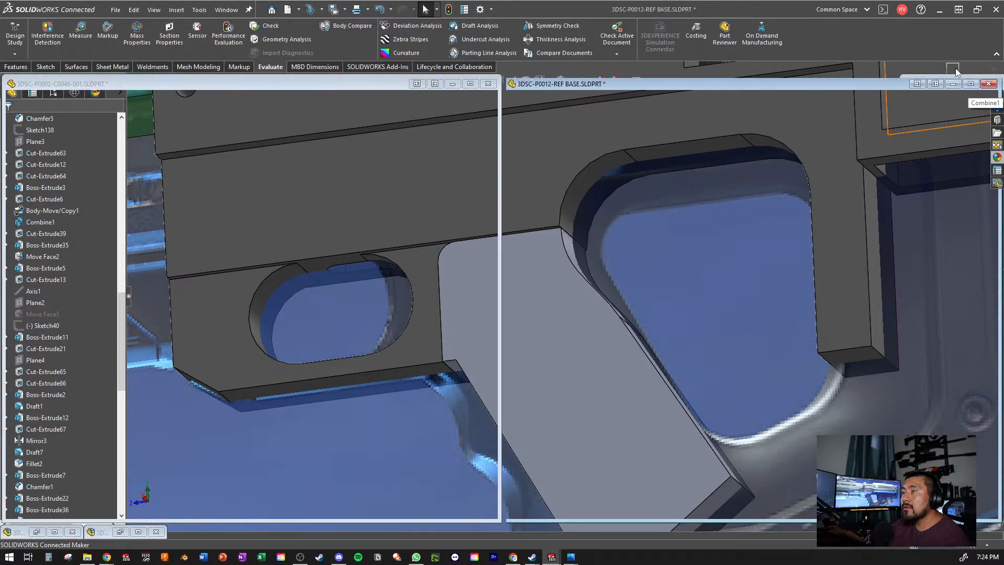
{"action": "left_click", "coordinate": [453, 84]}
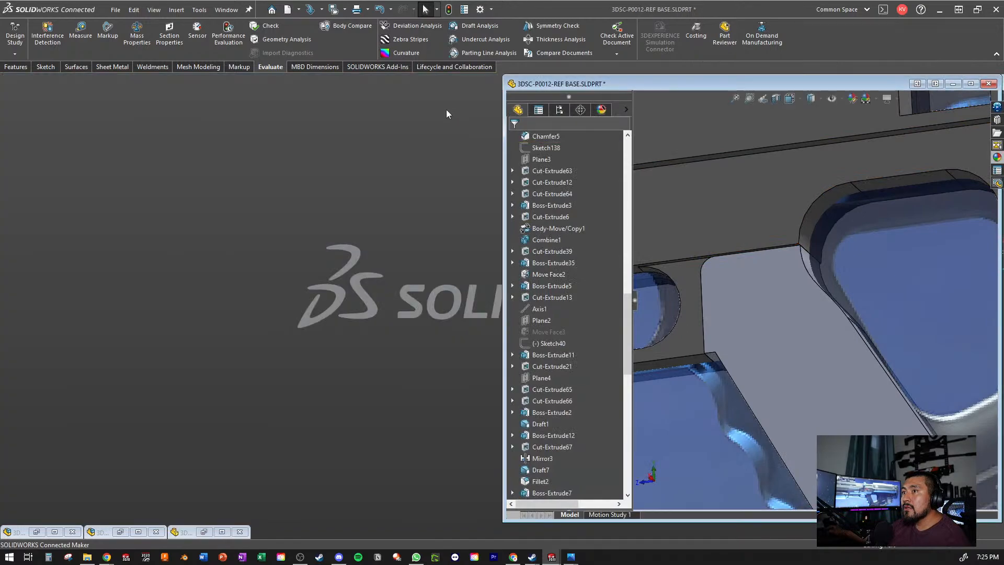
{"action": "left_click", "coordinate": [222, 533]}
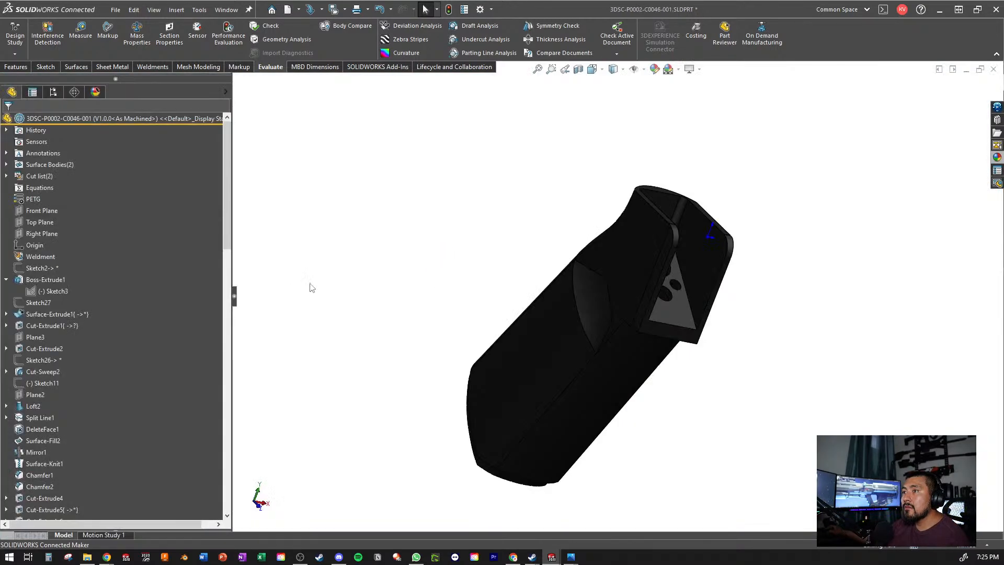
{"action": "middle_click_drag", "start_coordinate": [312, 288], "coordinate": [446, 104]}
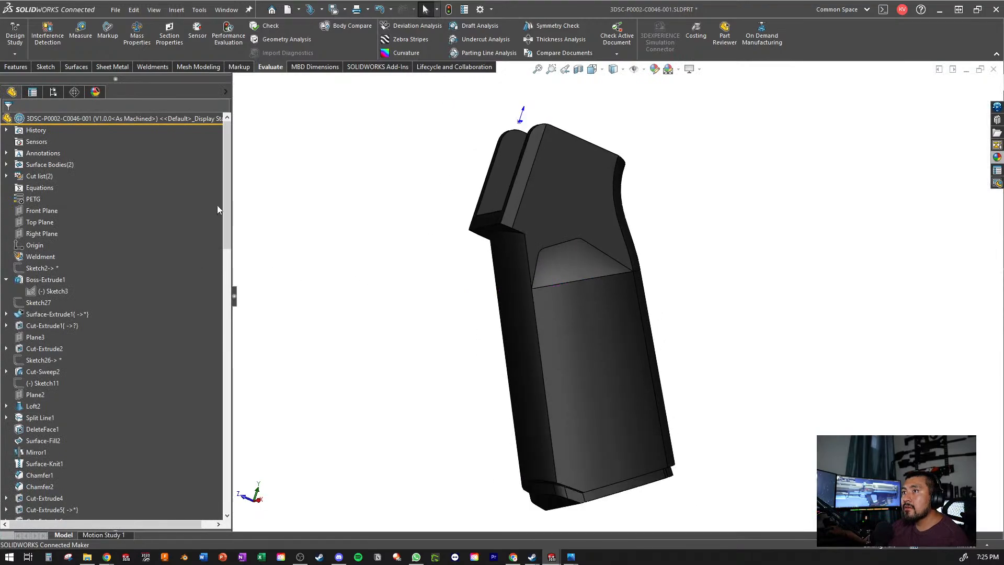
{"action": "left_click_drag", "start_coordinate": [226, 183], "coordinate": [226, 471]}
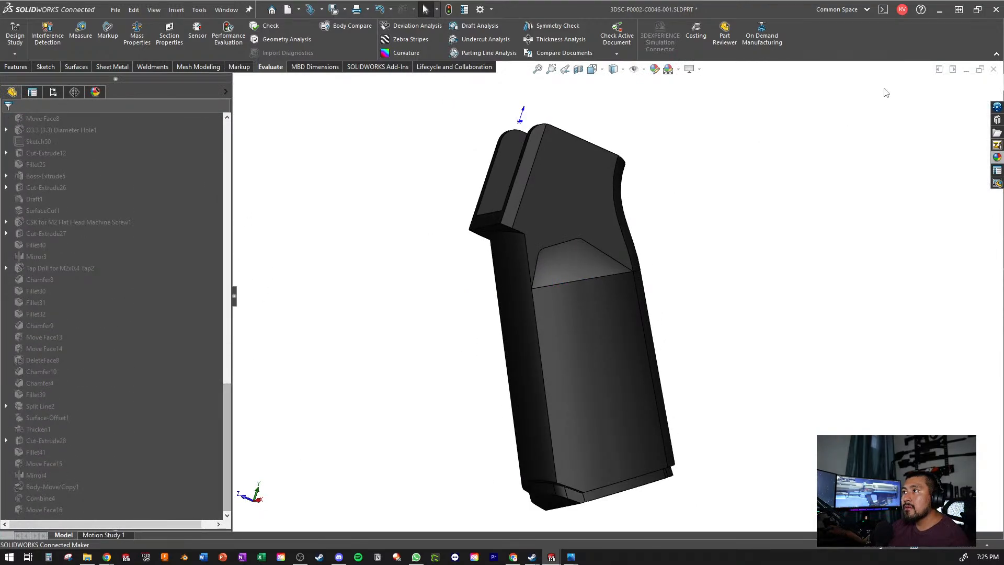
{"action": "left_click", "coordinate": [994, 69]}
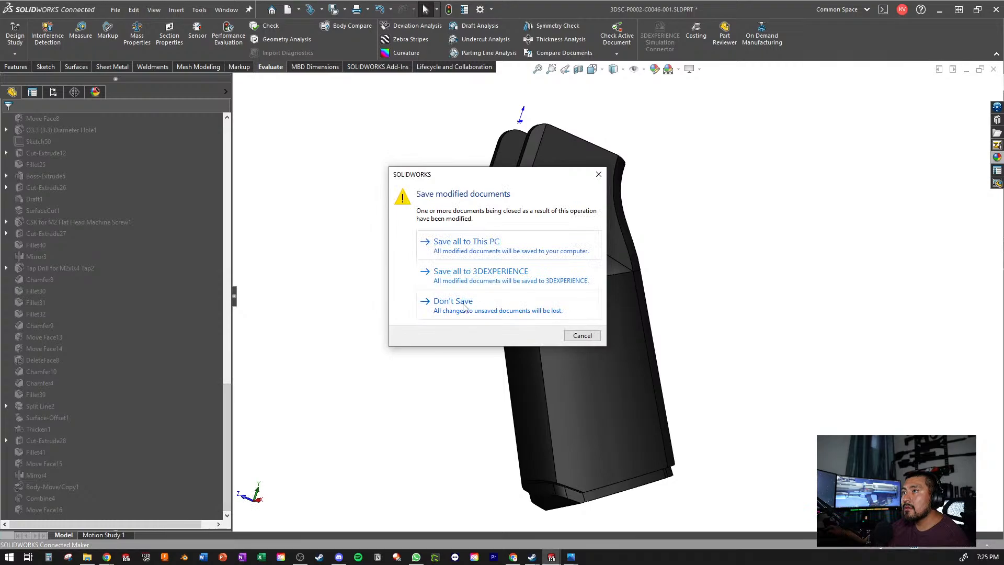
{"action": "left_click", "coordinate": [462, 305]}
{"action": "left_click", "coordinate": [463, 304]}
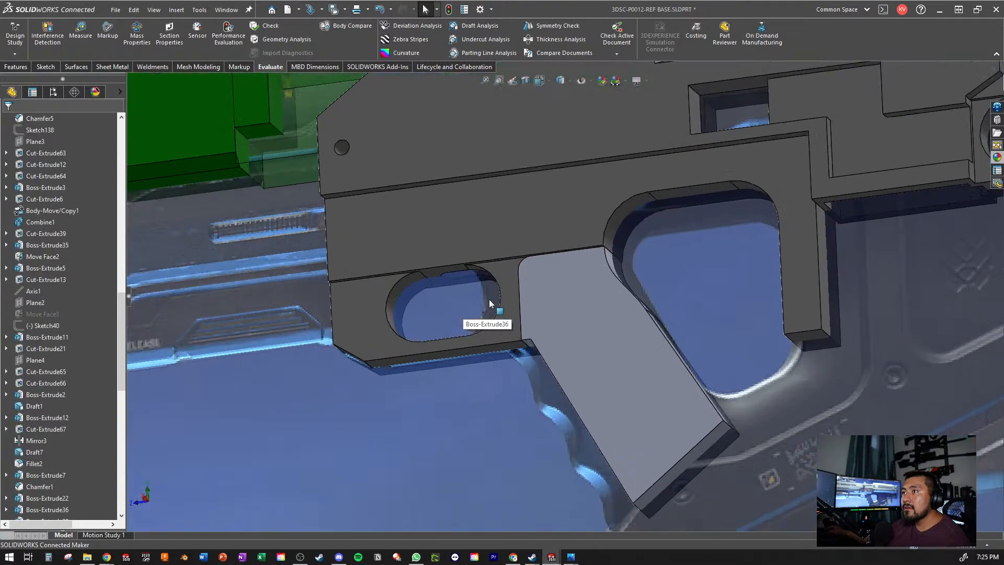
- Check the 3DSC Proprietary Standards Receiver Set Assy assembly and restore its window down
{"action": "left_click", "coordinate": [953, 69]}
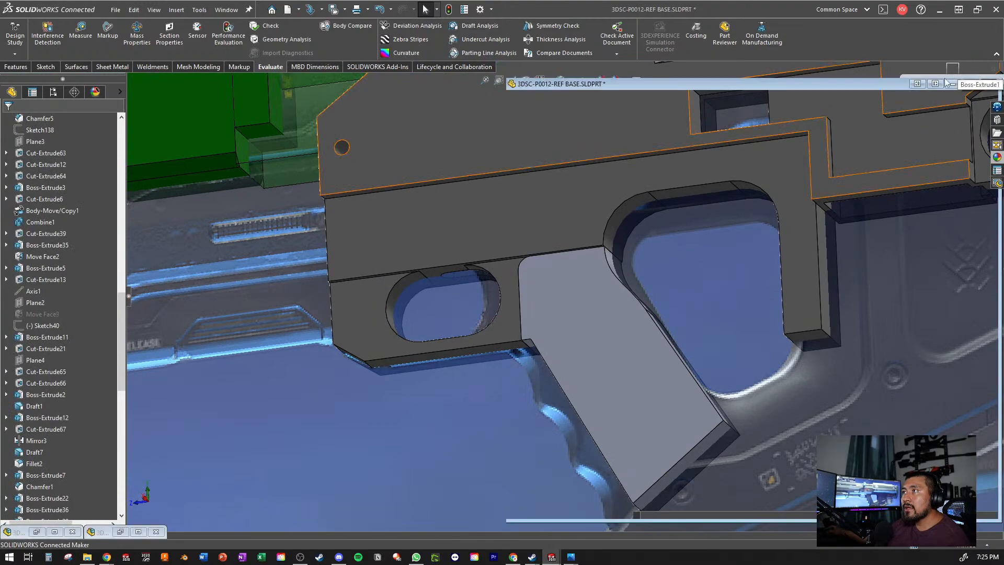
{"action": "left_click", "coordinate": [54, 532]}
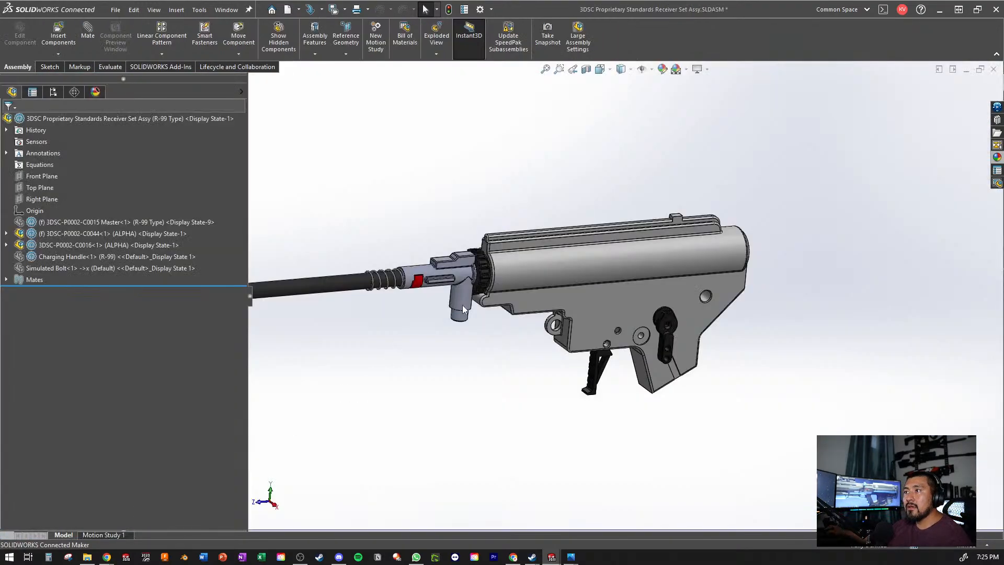
{"action": "left_click", "coordinate": [975, 71]}
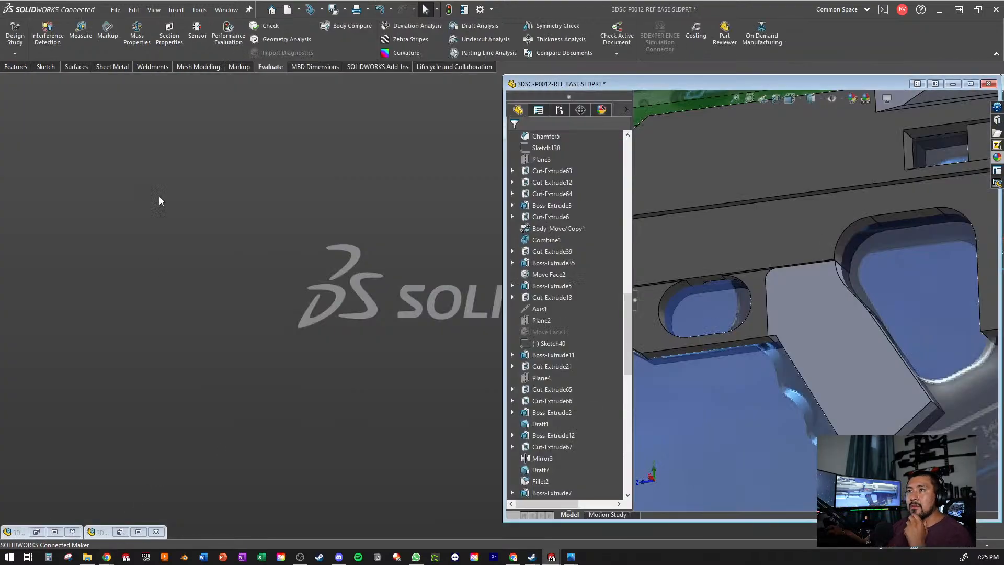
- Open the recent 3DSC-P0010-ASSY AS R-99 SMG assembly and maximize its window
{"action": "left_click", "coordinate": [114, 10]}
{"action": "mouse_move", "coordinate": [152, 59]}
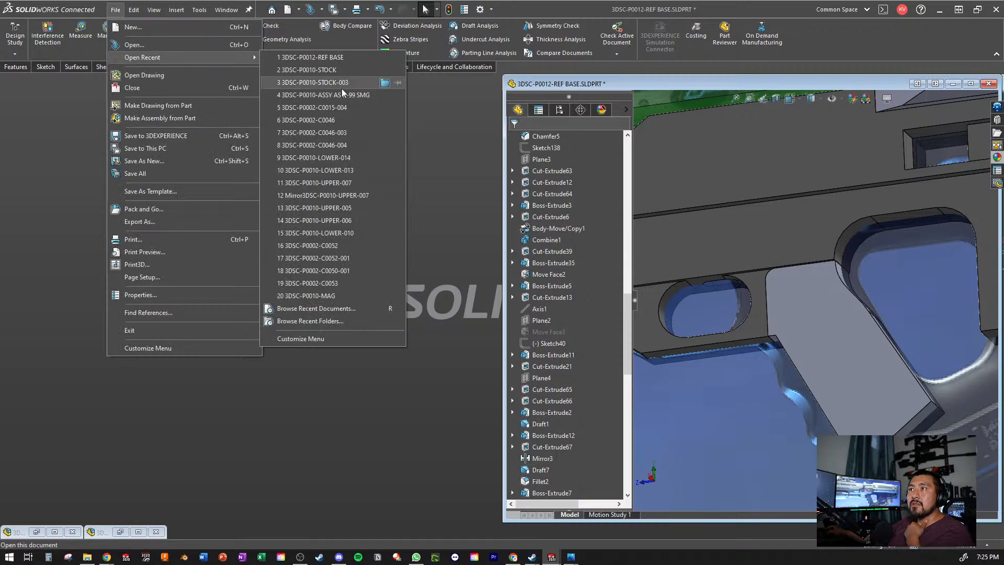
{"action": "left_click", "coordinate": [324, 95]}
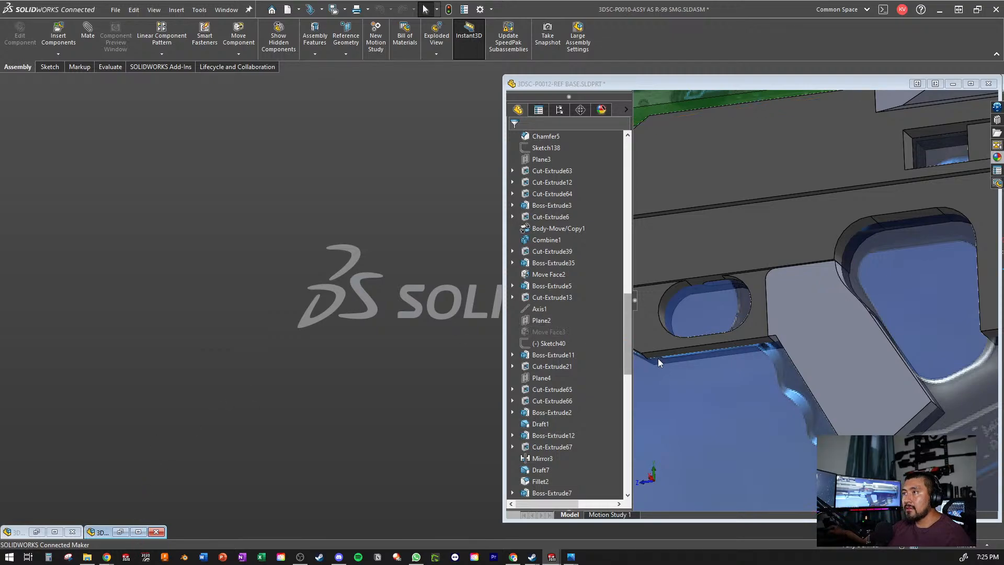
{"action": "left_click", "coordinate": [139, 533]}
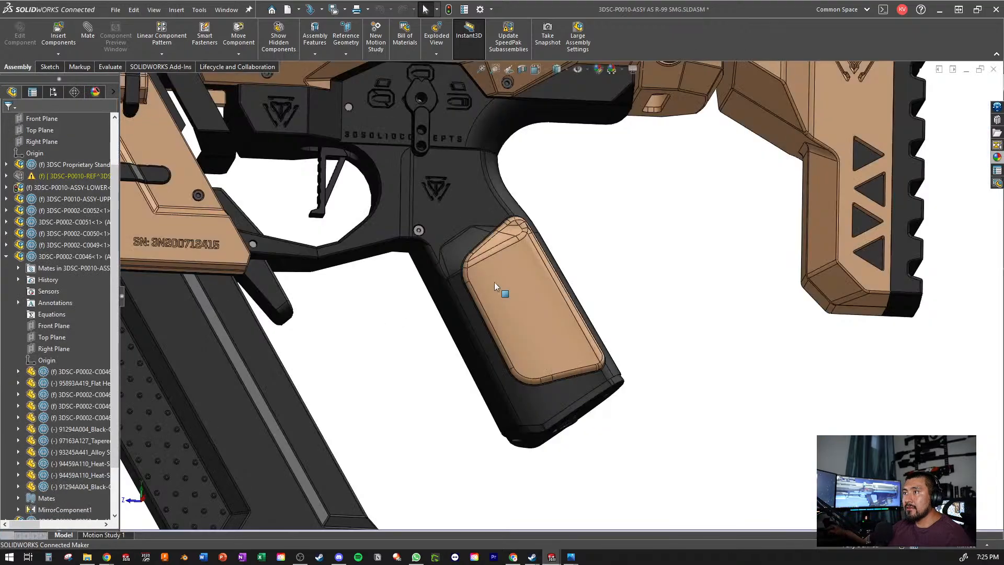
- Examine the pistol grip and its transition into the lower receiver in the R-99 SMG assembly
{"action": "scroll", "coordinate": [488, 282], "scroll_direction": "up", "scroll_amount": 4}
{"action": "middle_click_drag", "start_coordinate": [488, 283], "coordinate": [473, 218]}
{"action": "scroll", "coordinate": [473, 217], "scroll_direction": "down", "scroll_amount": 10}
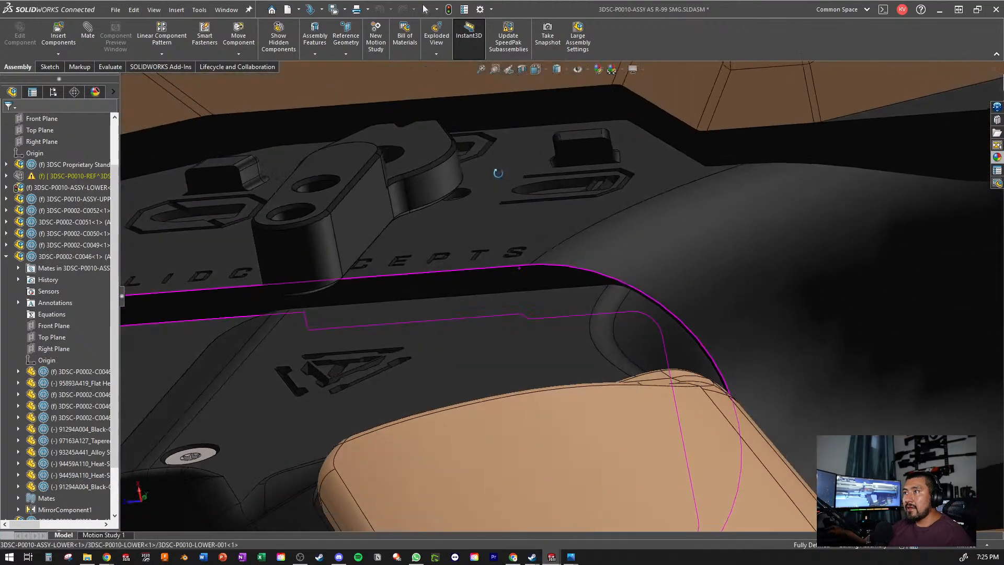
{"action": "middle_click_drag", "start_coordinate": [498, 173], "coordinate": [453, 209]}
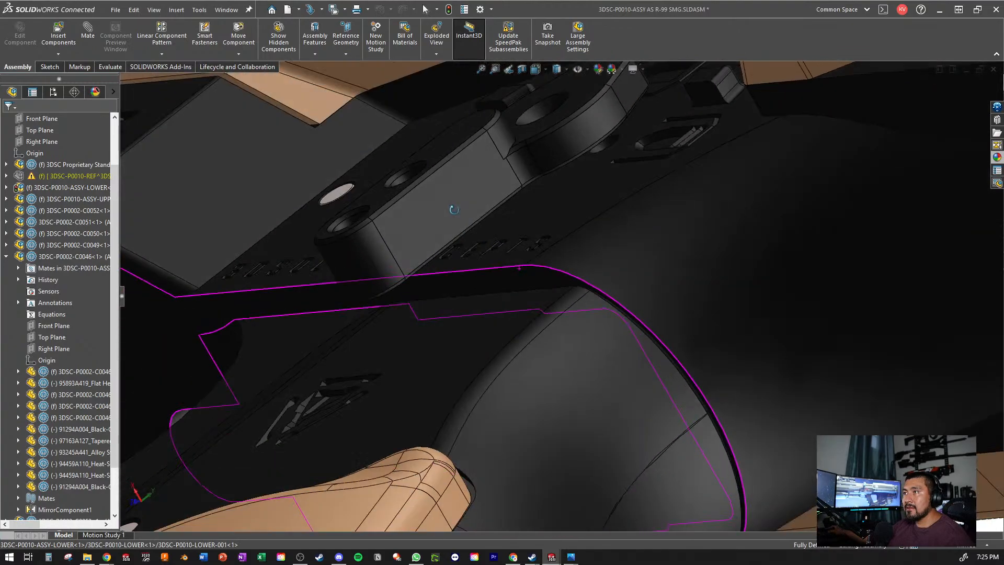
{"action": "scroll", "coordinate": [612, 463], "scroll_direction": "up", "scroll_amount": 5}
{"action": "scroll", "coordinate": [550, 432], "scroll_direction": "up", "scroll_amount": 5}
{"action": "scroll", "coordinate": [528, 406], "scroll_direction": "down", "scroll_amount": 4}
{"action": "middle_click_drag", "start_coordinate": [529, 405], "coordinate": [457, 340]}
{"action": "scroll", "coordinate": [550, 293], "scroll_direction": "up", "scroll_amount": 2}
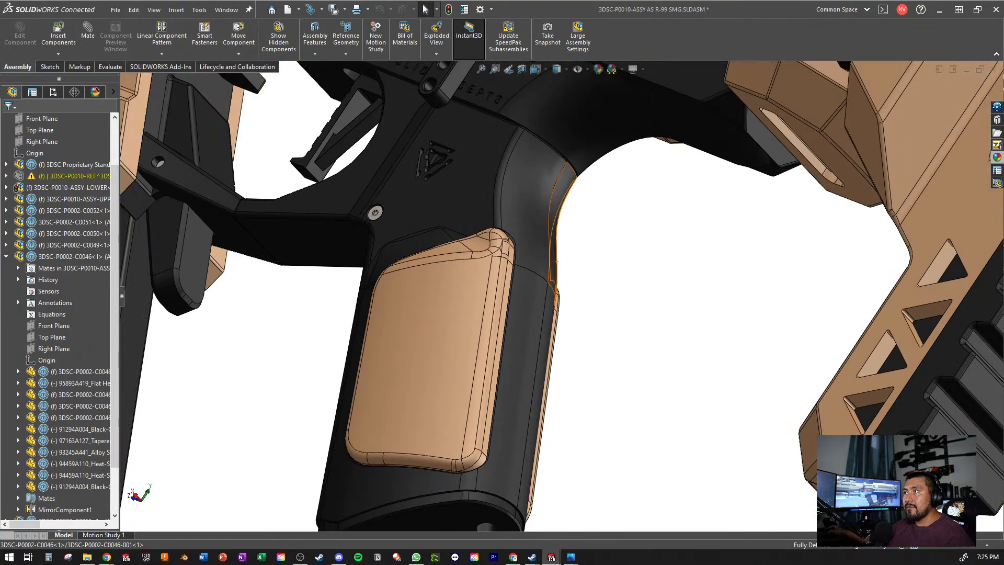
- Put the R-99 assembly away, maximize the 3DSC-P0012-REF BASE part window and look over its extruded grip
{"action": "left_click", "coordinate": [965, 69]}
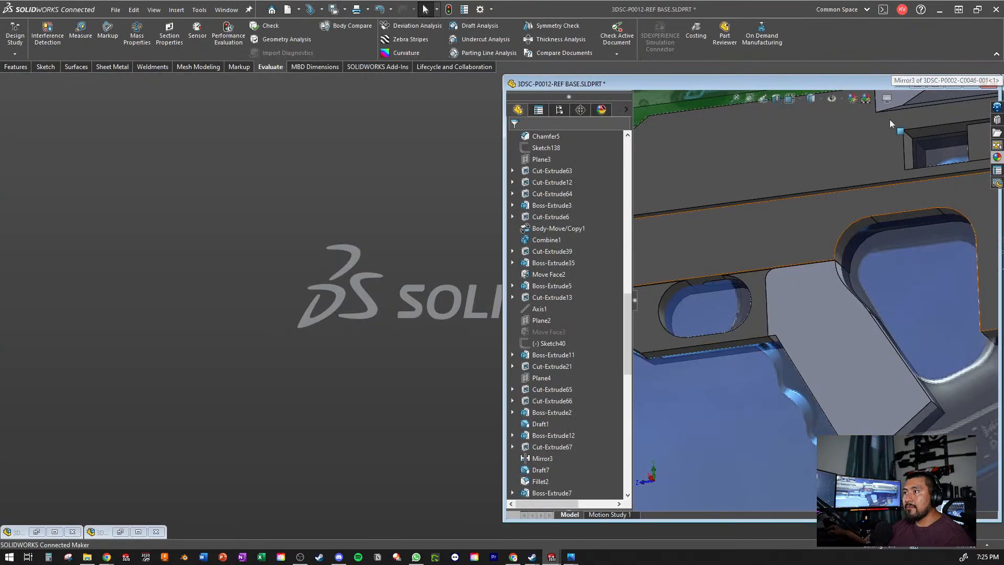
{"action": "left_click", "coordinate": [971, 84]}
{"action": "scroll", "coordinate": [623, 356], "scroll_direction": "down", "scroll_amount": 3}
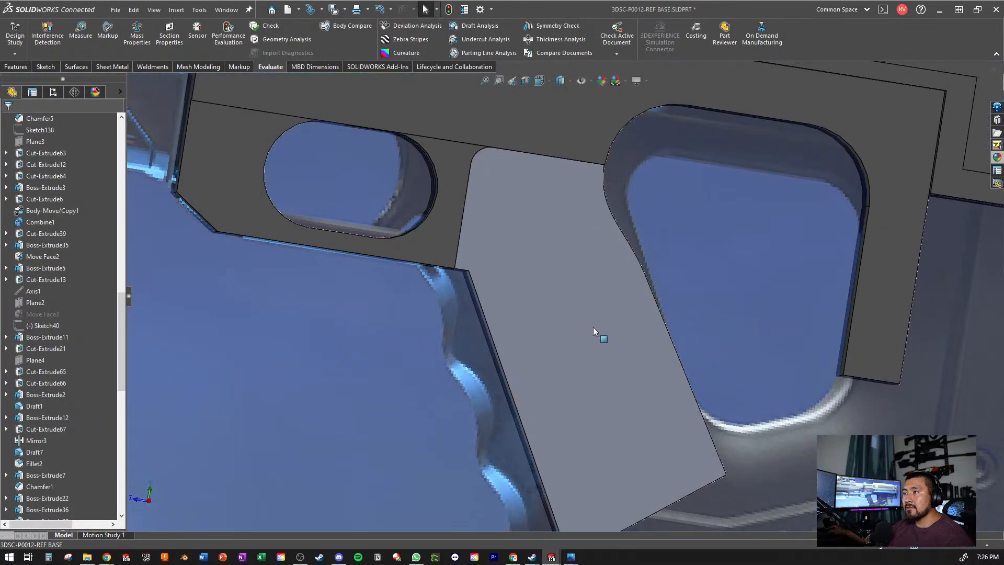
{"action": "middle_click_drag", "start_coordinate": [593, 328], "coordinate": [576, 285]}
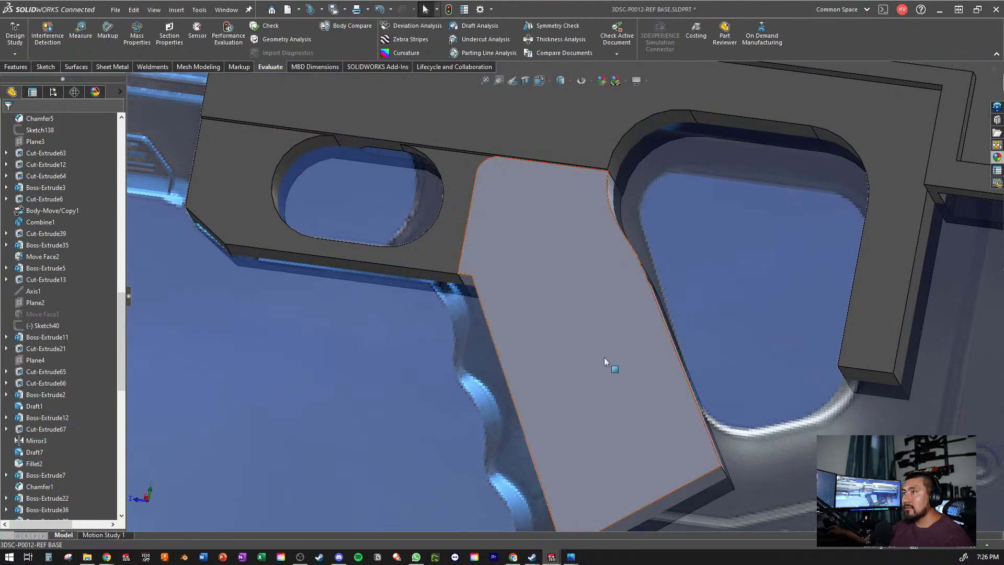
{"action": "mouse_move", "coordinate": [604, 358]}
{"action": "middle_mouse_down"}
{"action": "mouse_move", "coordinate": [632, 369]}
{"action": "mouse_move", "coordinate": [592, 346]}
{"action": "middle_mouse_up"}
{"action": "left_click", "coordinate": [592, 346]}
{"action": "scroll", "coordinate": [412, 385], "scroll_direction": "up", "scroll_amount": 3}
- Look through the feature list and check Sketch90 of Boss-Extrude29 against the opening behind the grip in the reference picture
{"action": "left_click", "coordinate": [412, 384]}
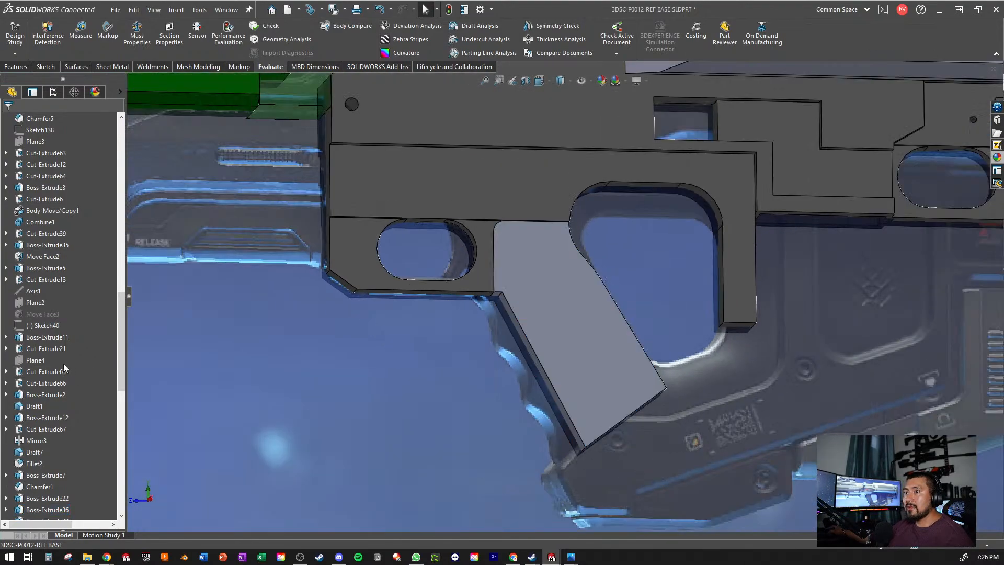
{"action": "scroll", "coordinate": [63, 324], "scroll_direction": "up", "scroll_amount": 18}
{"action": "scroll", "coordinate": [63, 324], "scroll_direction": "up", "scroll_amount": 4}
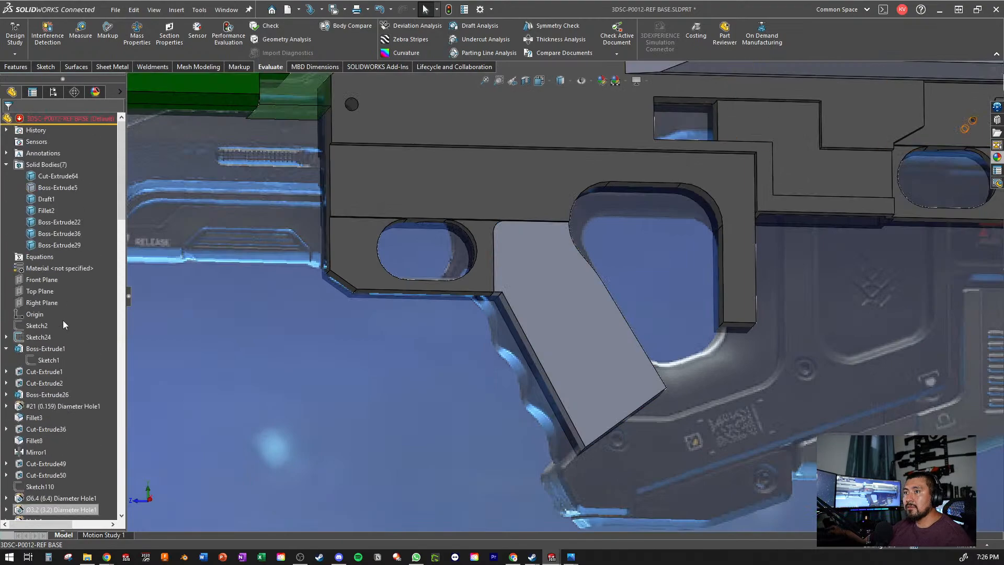
{"action": "scroll", "coordinate": [63, 324], "scroll_direction": "down", "scroll_amount": 20}
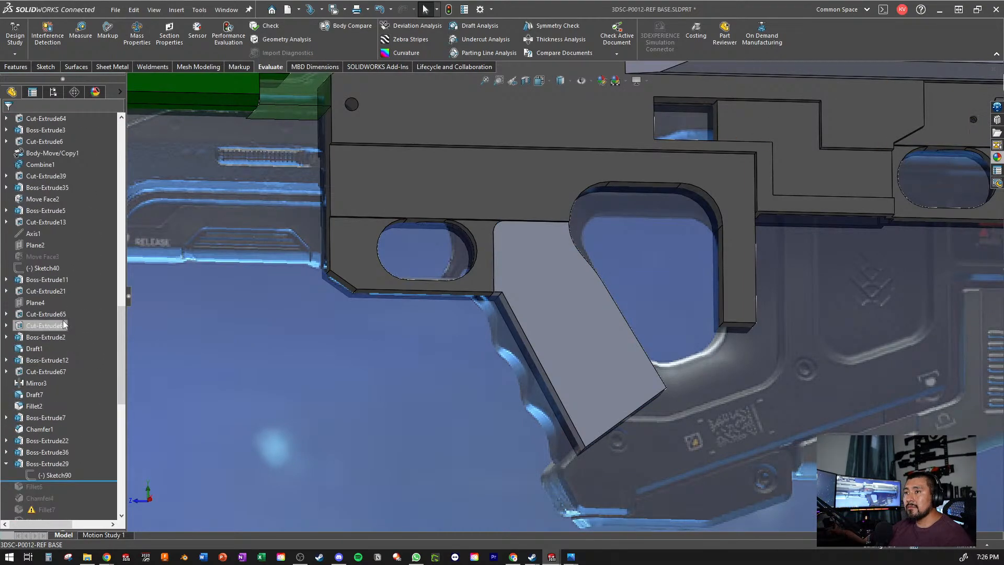
{"action": "scroll", "coordinate": [63, 321], "scroll_direction": "up", "scroll_amount": 1}
{"action": "left_click", "coordinate": [46, 508]}
{"action": "scroll", "coordinate": [561, 315], "scroll_direction": "up", "scroll_amount": 2}
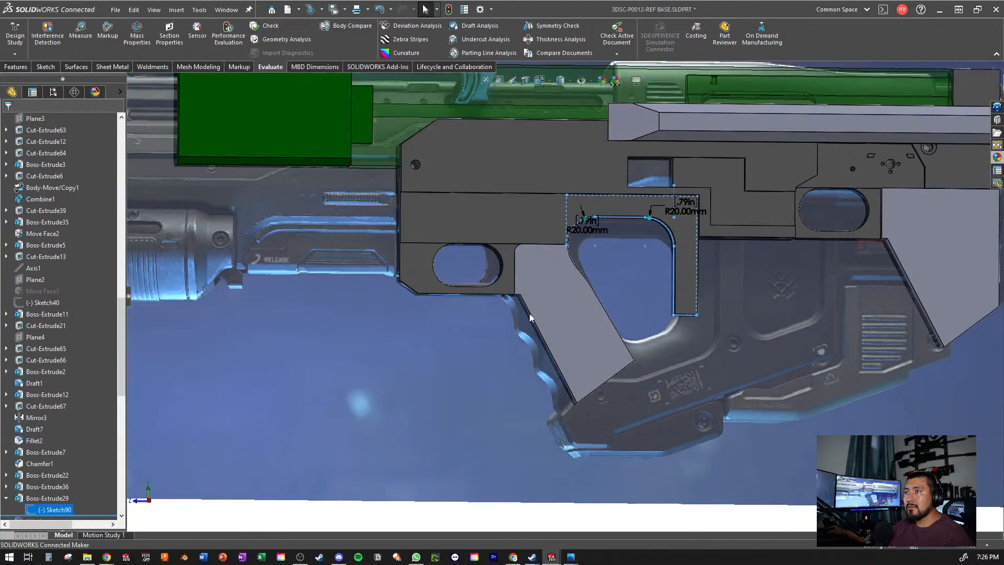
{"action": "scroll", "coordinate": [530, 313], "scroll_direction": "down", "scroll_amount": 1}
{"action": "right_click", "coordinate": [57, 511]}
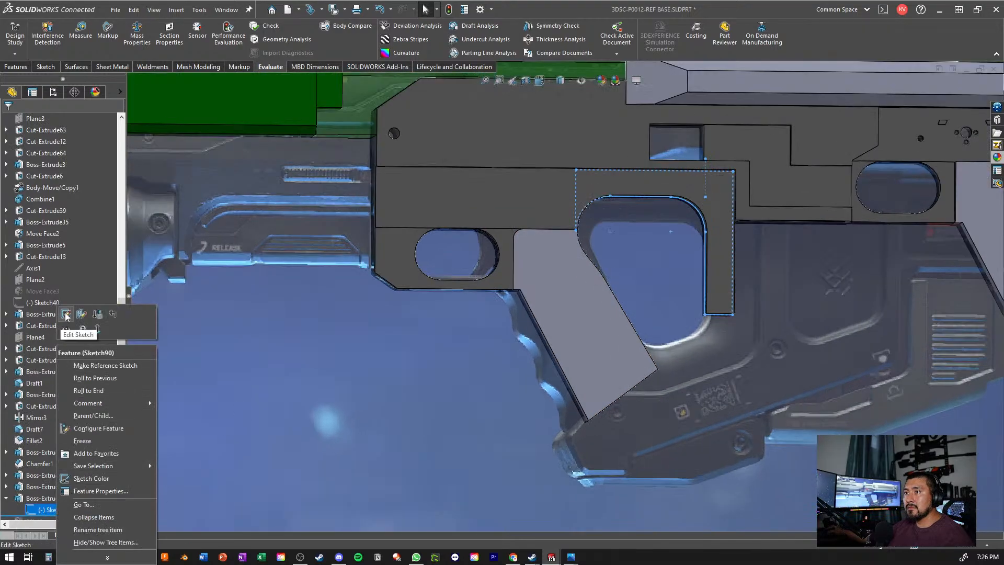
{"action": "left_click", "coordinate": [889, 340]}
{"action": "scroll", "coordinate": [894, 340], "scroll_direction": "down", "scroll_amount": 1}
{"action": "scroll", "coordinate": [819, 332], "scroll_direction": "down", "scroll_amount": 1}
{"action": "scroll", "coordinate": [648, 314], "scroll_direction": "up", "scroll_amount": 1}
{"action": "scroll", "coordinate": [507, 306], "scroll_direction": "down", "scroll_amount": 1}
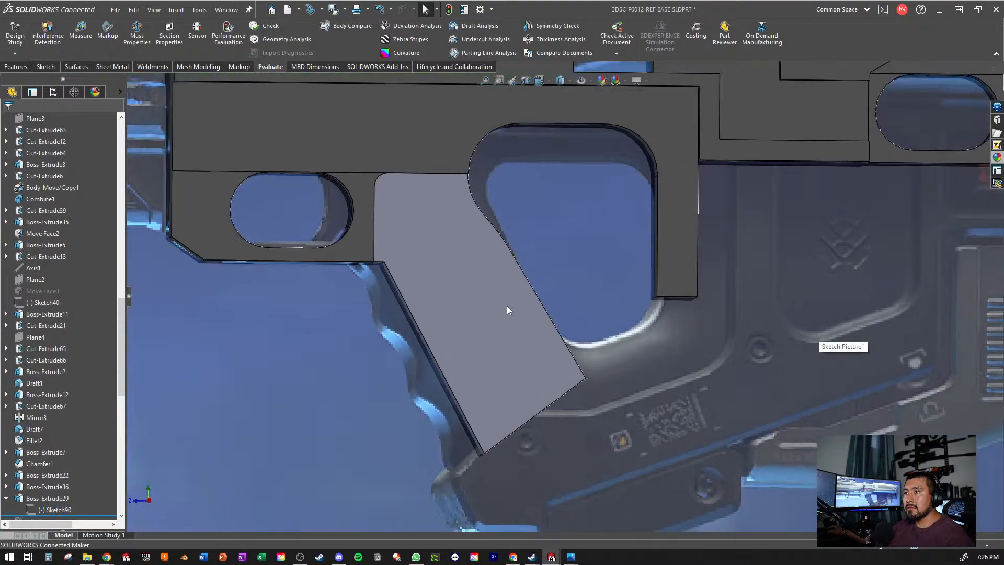
{"action": "scroll", "coordinate": [67, 273], "scroll_direction": "up", "scroll_amount": 5}
{"action": "scroll", "coordinate": [55, 307], "scroll_direction": "up", "scroll_amount": 2}
{"action": "scroll", "coordinate": [54, 306], "scroll_direction": "down", "scroll_amount": 15}
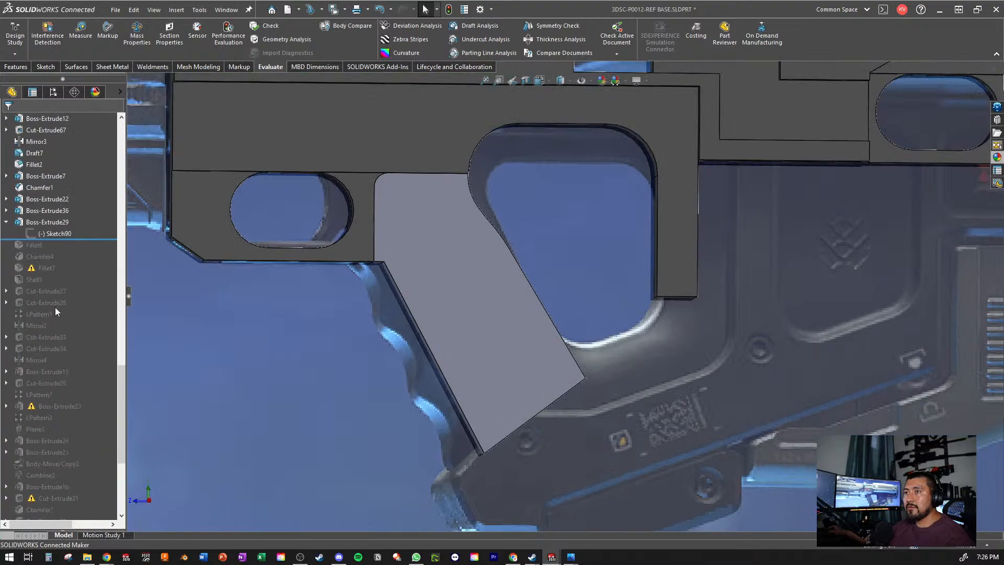
- Roll the model back to directly before Boss-Extrude29 and start a new sketch on the Right Plane
{"action": "left_click_drag", "start_coordinate": [93, 240], "coordinate": [83, 217]}
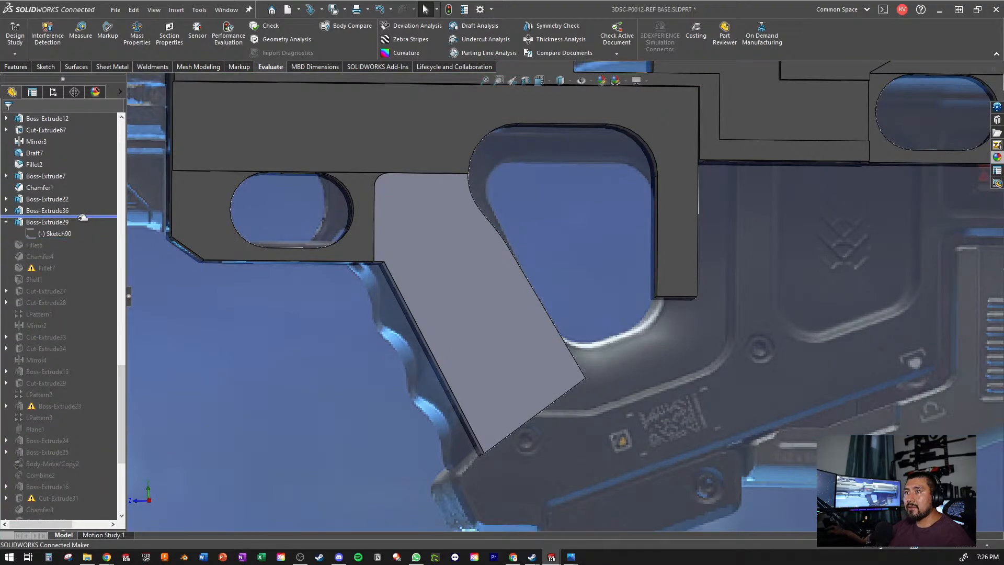
{"action": "scroll", "coordinate": [49, 249], "scroll_direction": "up", "scroll_amount": 15}
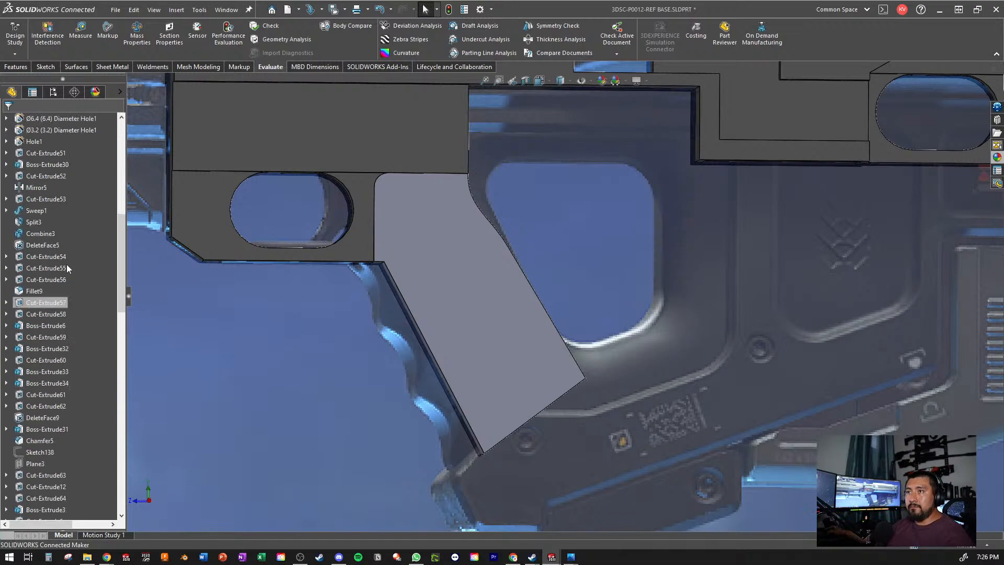
{"action": "scroll", "coordinate": [66, 265], "scroll_direction": "up", "scroll_amount": 2}
{"action": "left_click", "coordinate": [42, 302]}
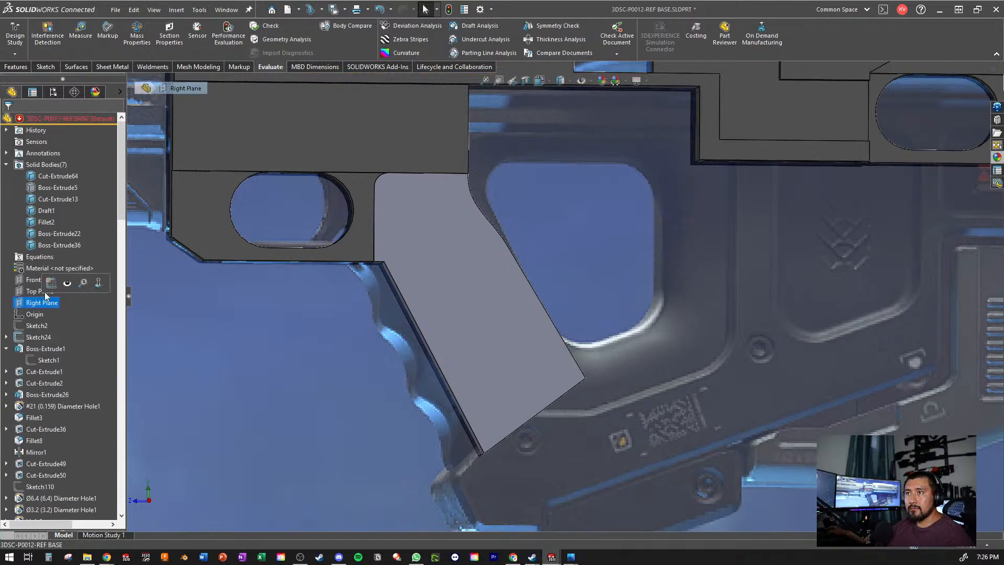
{"action": "left_click", "coordinate": [54, 283]}
- Convert the Boss-Extrude36 grip profile, Sketch147, into entities of the new sketch
{"action": "scroll", "coordinate": [746, 257], "scroll_direction": "down", "scroll_amount": 10}
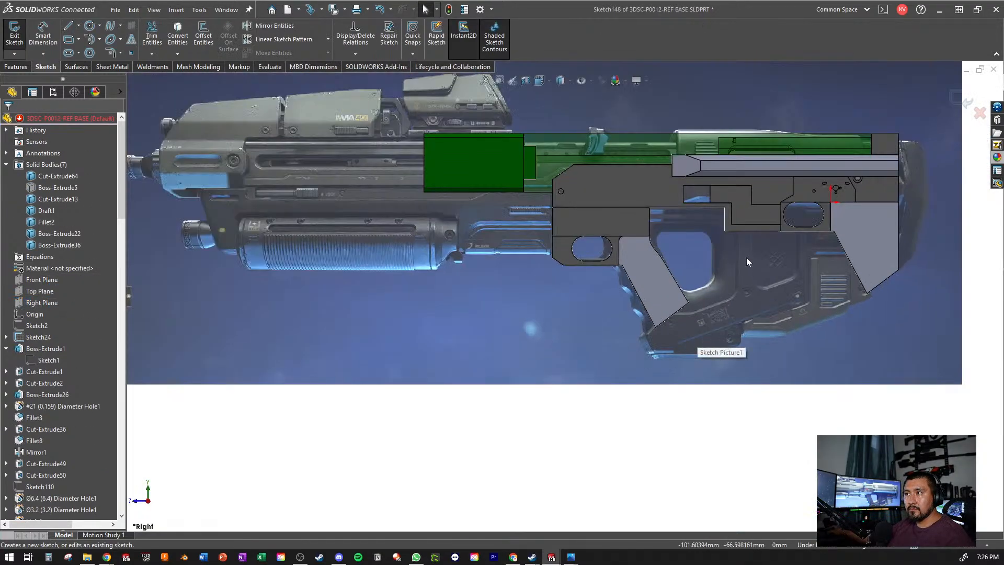
{"action": "scroll", "coordinate": [485, 356], "scroll_direction": "up", "scroll_amount": 1}
{"action": "scroll", "coordinate": [485, 356], "scroll_direction": "down", "scroll_amount": 3}
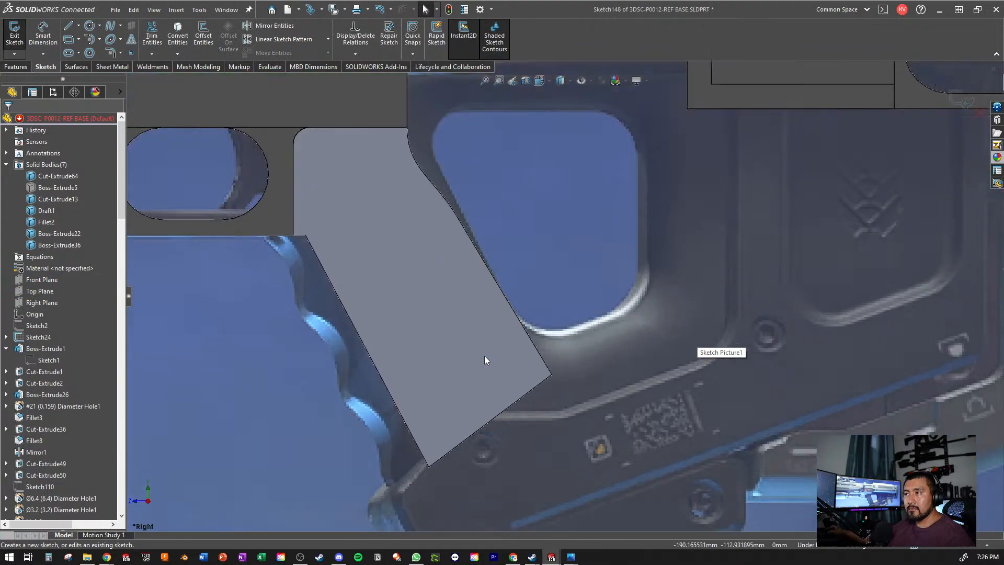
{"action": "scroll", "coordinate": [523, 247], "scroll_direction": "up", "scroll_amount": 2}
{"action": "scroll", "coordinate": [617, 236], "scroll_direction": "up", "scroll_amount": 3}
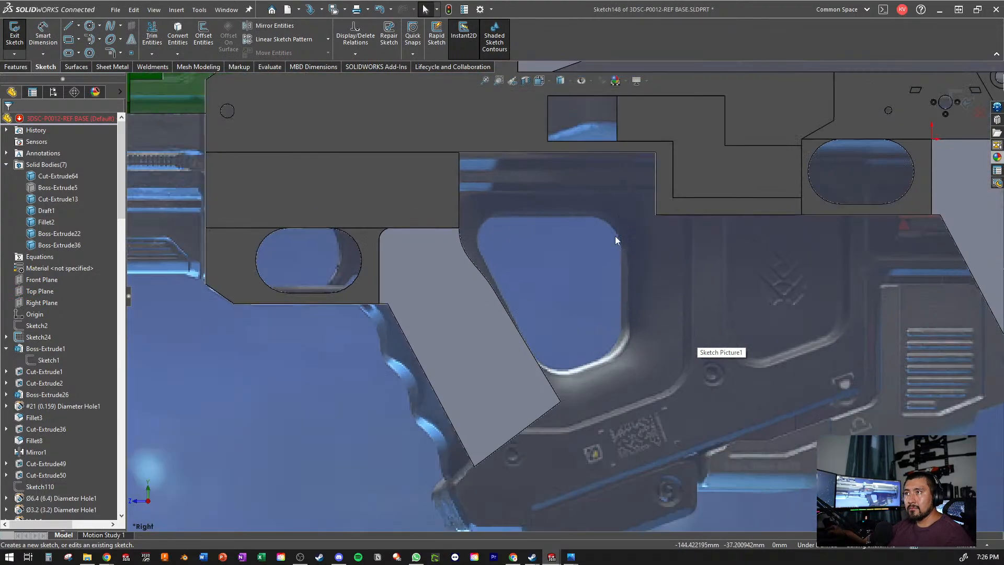
{"action": "scroll", "coordinate": [595, 270], "scroll_direction": "down", "scroll_amount": 2}
{"action": "left_click", "coordinate": [428, 373]}
{"action": "scroll", "coordinate": [432, 387], "scroll_direction": "up", "scroll_amount": 2}
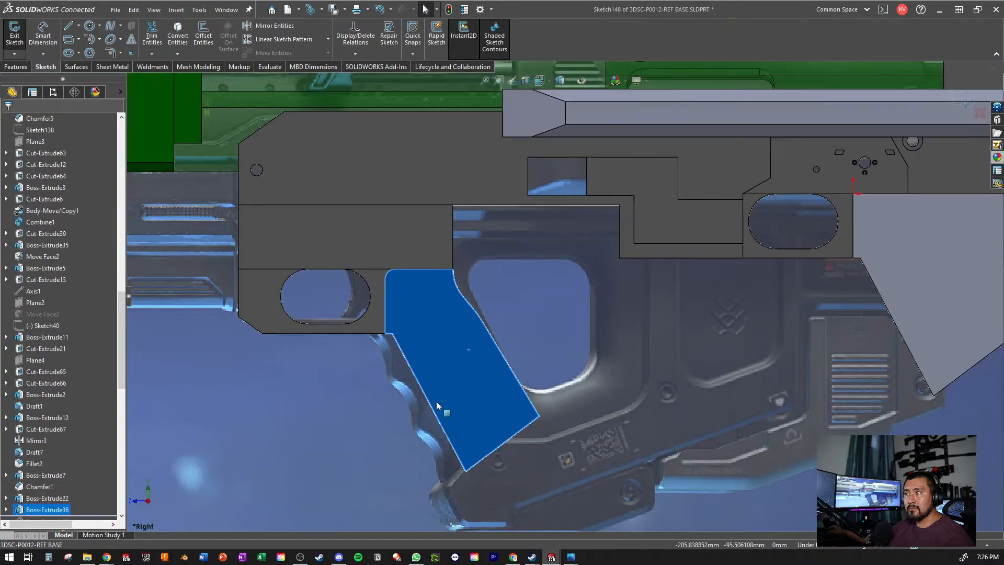
{"action": "scroll", "coordinate": [436, 401], "scroll_direction": "down", "scroll_amount": 4}
{"action": "left_click", "coordinate": [140, 404]}
{"action": "scroll", "coordinate": [33, 484], "scroll_direction": "down", "scroll_amount": 2}
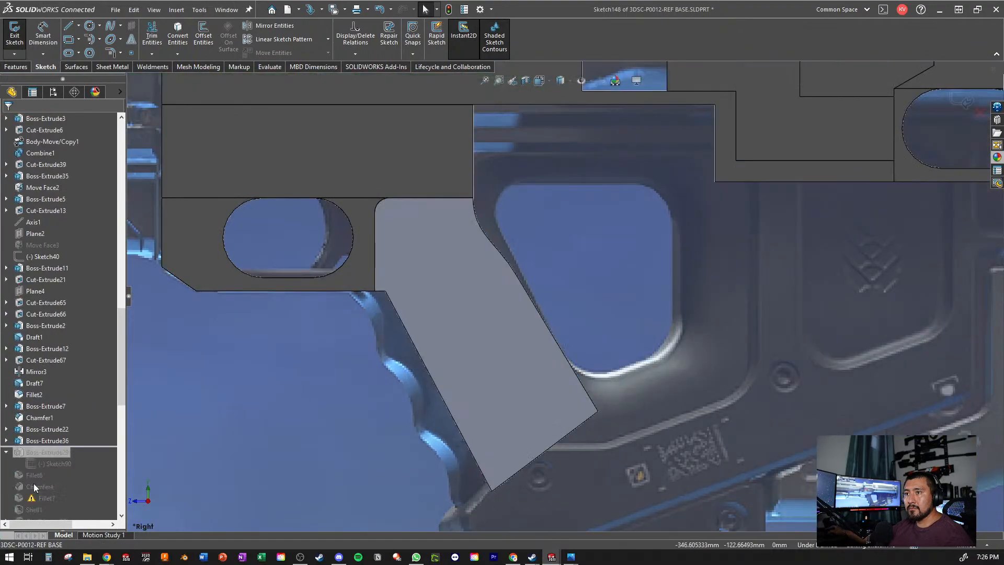
{"action": "left_click", "coordinate": [7, 442]}
{"action": "left_click", "coordinate": [42, 453]}
{"action": "left_click", "coordinate": [178, 33]}
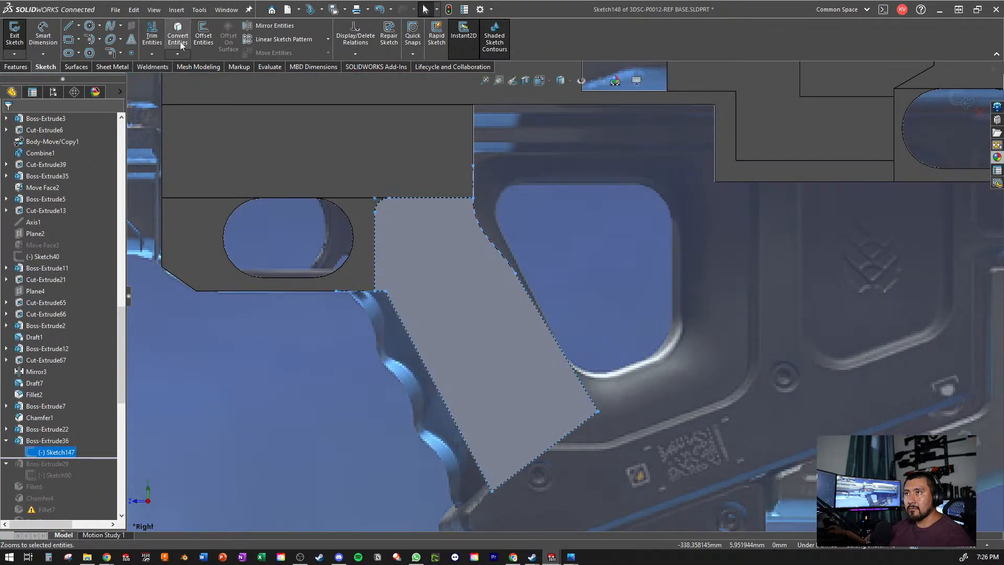
{"action": "scroll", "coordinate": [482, 303], "scroll_direction": "down", "scroll_amount": 3}
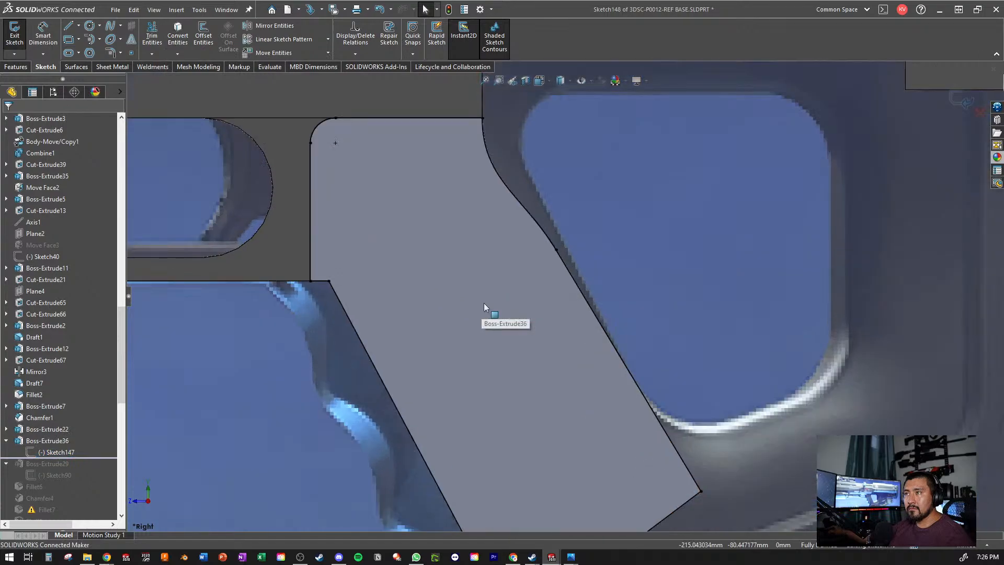
{"action": "left_click", "coordinate": [73, 30]}
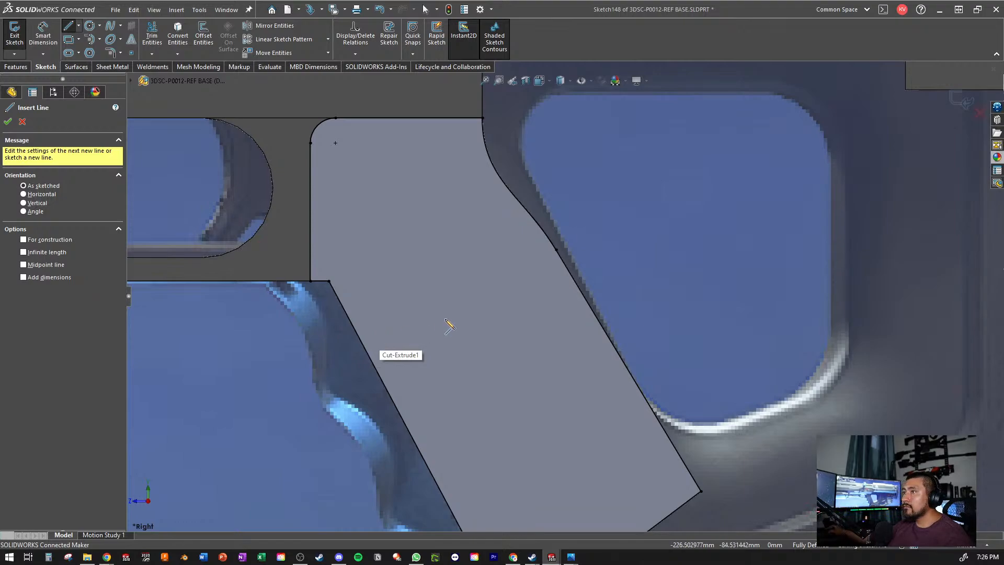
{"action": "key", "text": "Escape"}
- Make the Boss-Extrude36 grip body and the Cut-Extrude13 receiver body transparent
{"action": "scroll", "coordinate": [383, 340], "scroll_direction": "up", "scroll_amount": 5}
{"action": "scroll", "coordinate": [51, 212], "scroll_direction": "up", "scroll_amount": 10}
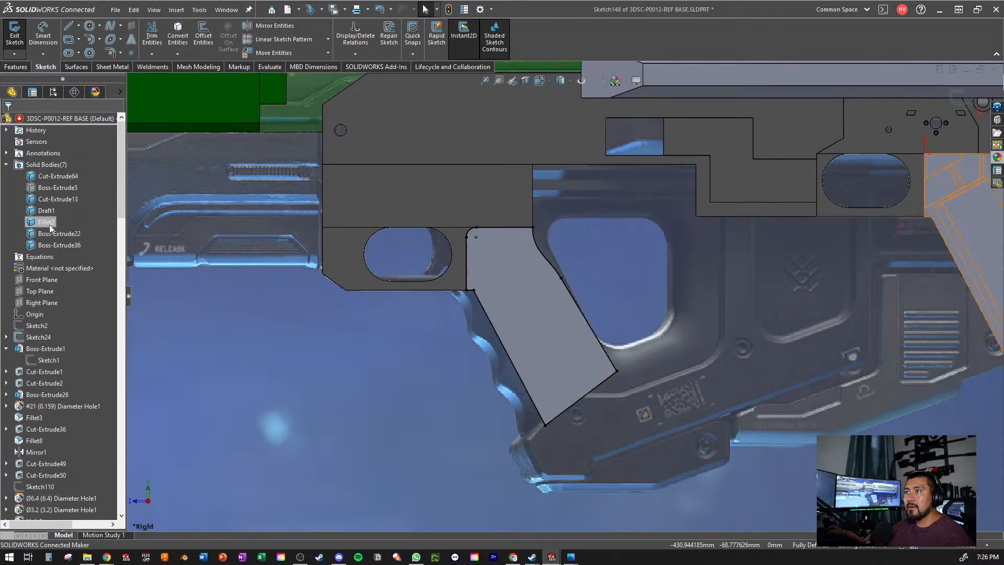
{"action": "right_click", "coordinate": [55, 245]}
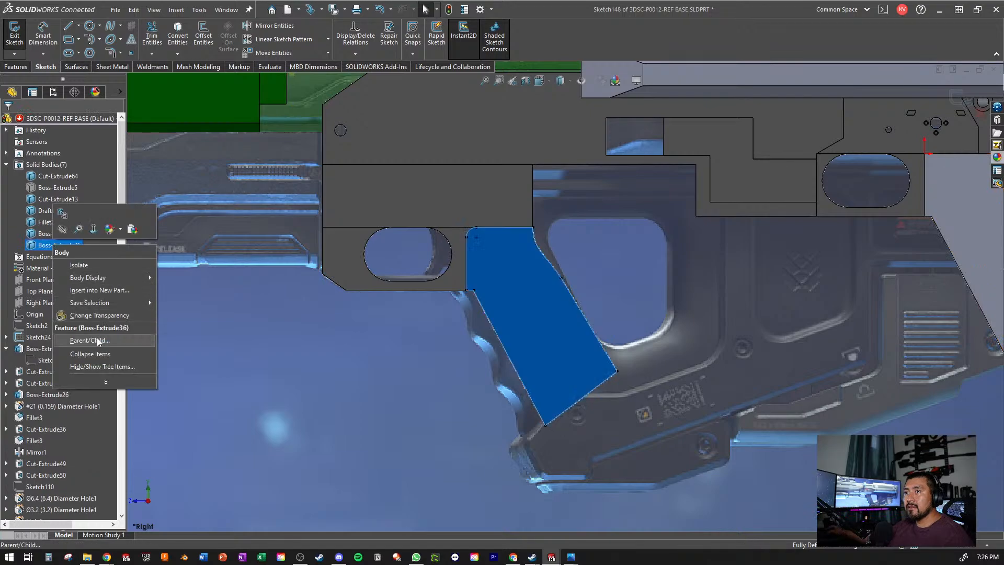
{"action": "left_click", "coordinate": [99, 315]}
{"action": "scroll", "coordinate": [602, 253], "scroll_direction": "down", "scroll_amount": 3}
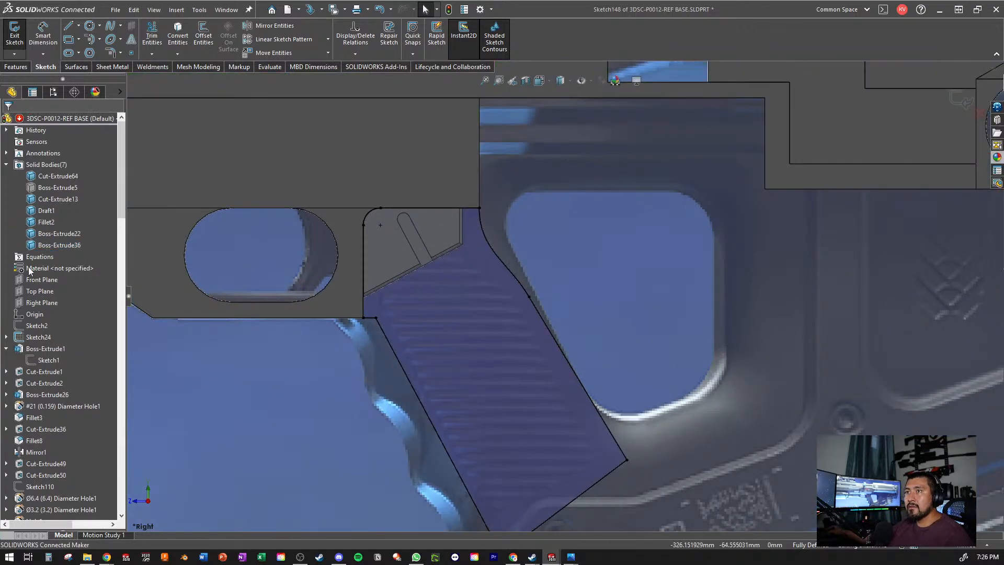
{"action": "right_click", "coordinate": [36, 202]}
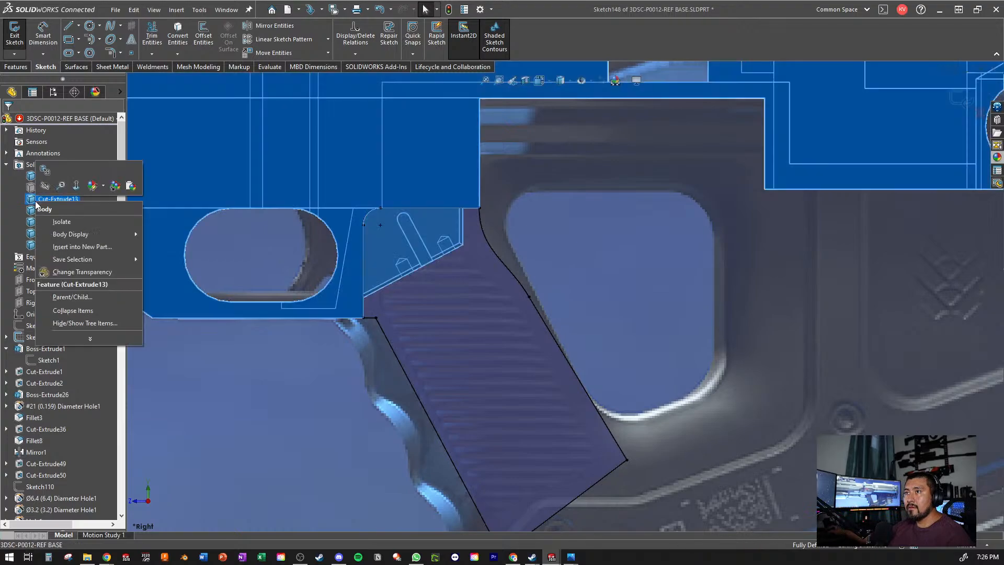
{"action": "left_click", "coordinate": [79, 271]}
{"action": "scroll", "coordinate": [538, 261], "scroll_direction": "down", "scroll_amount": 2}
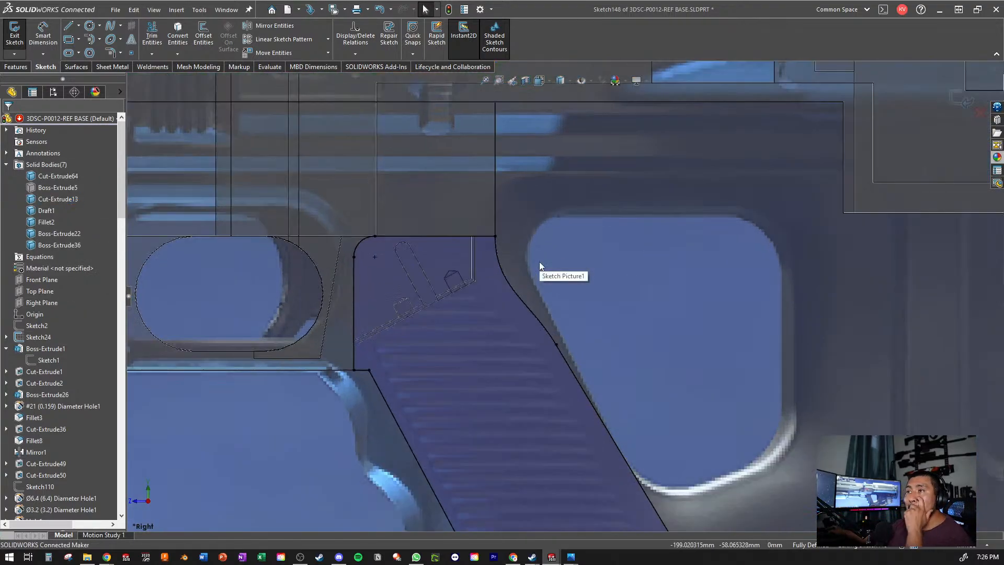
- Check the converted grip profile against the reference picture through the transparent bodies and exit the sketch
{"action": "scroll", "coordinate": [533, 345], "scroll_direction": "up", "scroll_amount": 2}
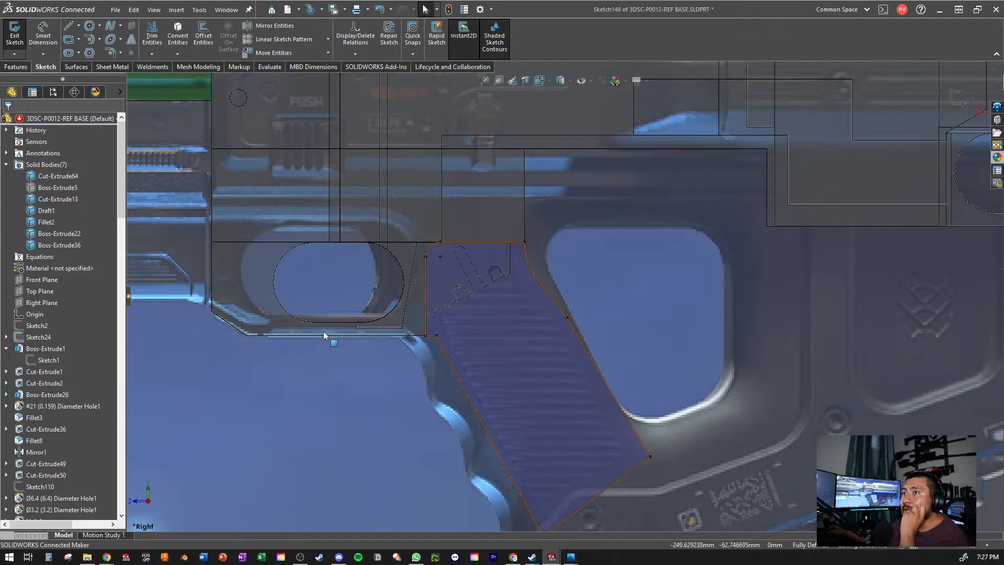
{"action": "scroll", "coordinate": [40, 283], "scroll_direction": "down", "scroll_amount": 10}
{"action": "scroll", "coordinate": [53, 286], "scroll_direction": "down", "scroll_amount": 12}
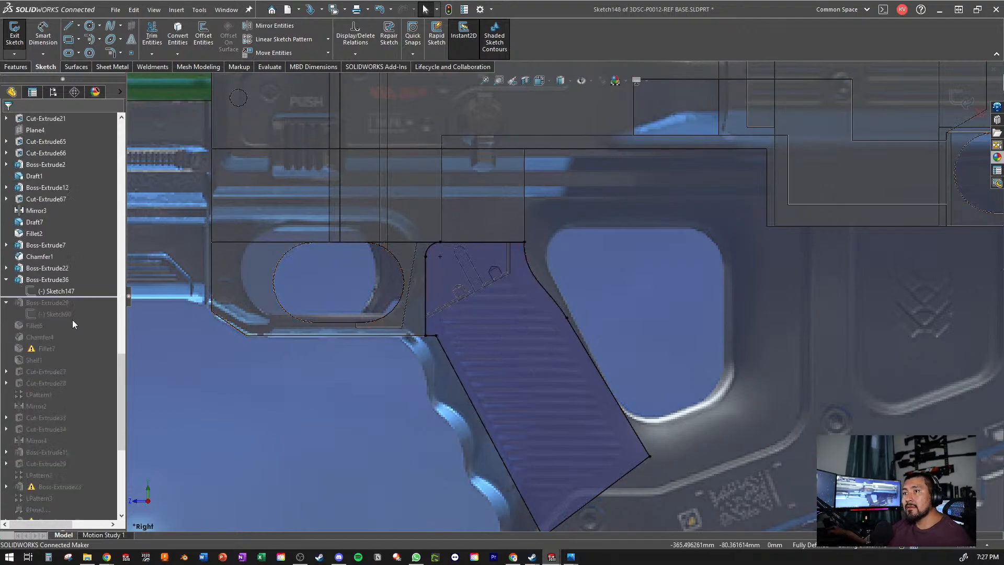
{"action": "left_click", "coordinate": [15, 37]}
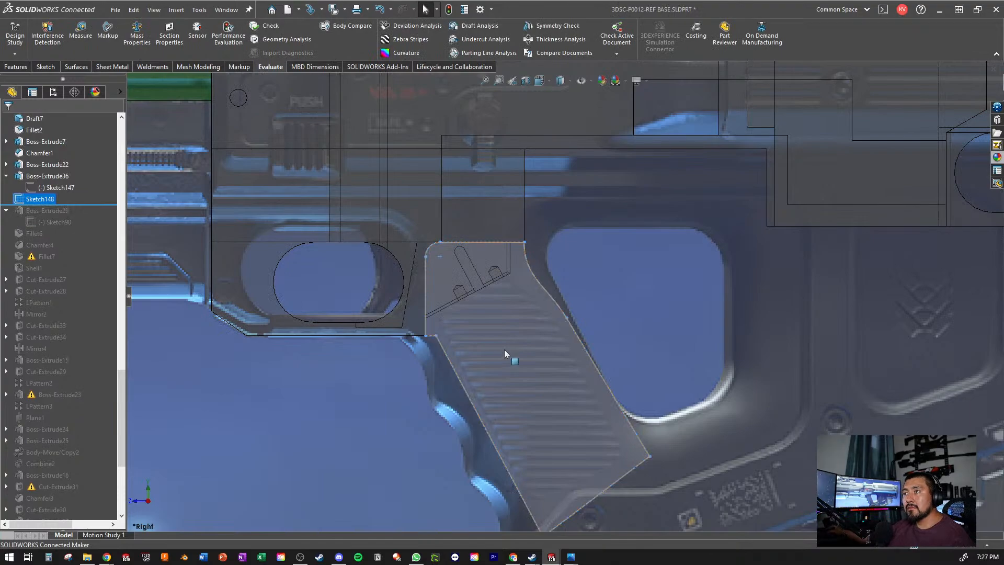
{"action": "key", "text": "Escape"}
- Reopen Sketch148, the converted grip profile, for editing with the area where the grip meets the receiver in view
{"action": "scroll", "coordinate": [99, 387], "scroll_direction": "down", "scroll_amount": 6}
{"action": "scroll", "coordinate": [59, 397], "scroll_direction": "up", "scroll_amount": 10}
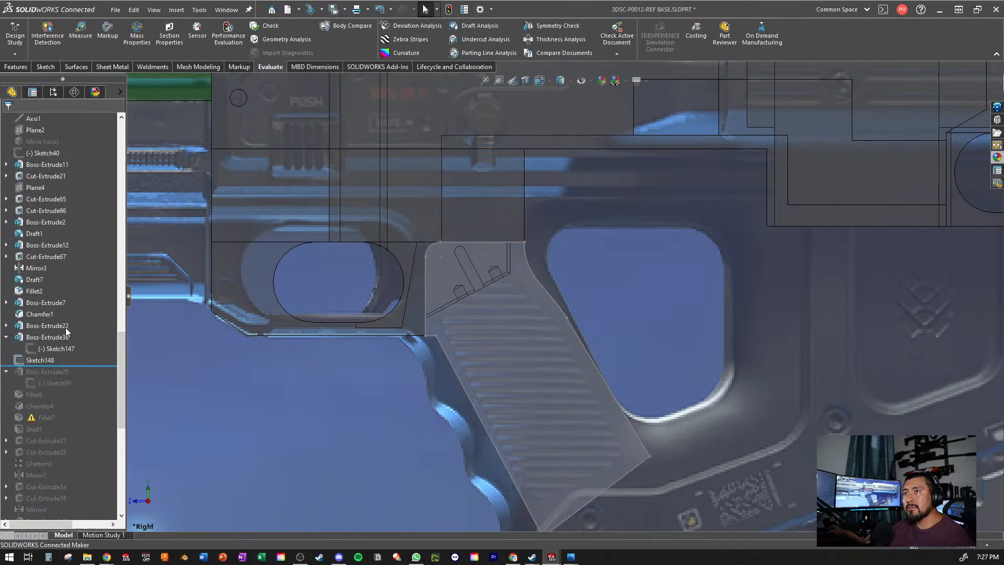
{"action": "scroll", "coordinate": [64, 345], "scroll_direction": "up", "scroll_amount": 3}
{"action": "left_click", "coordinate": [35, 399]}
{"action": "left_click", "coordinate": [47, 373]}
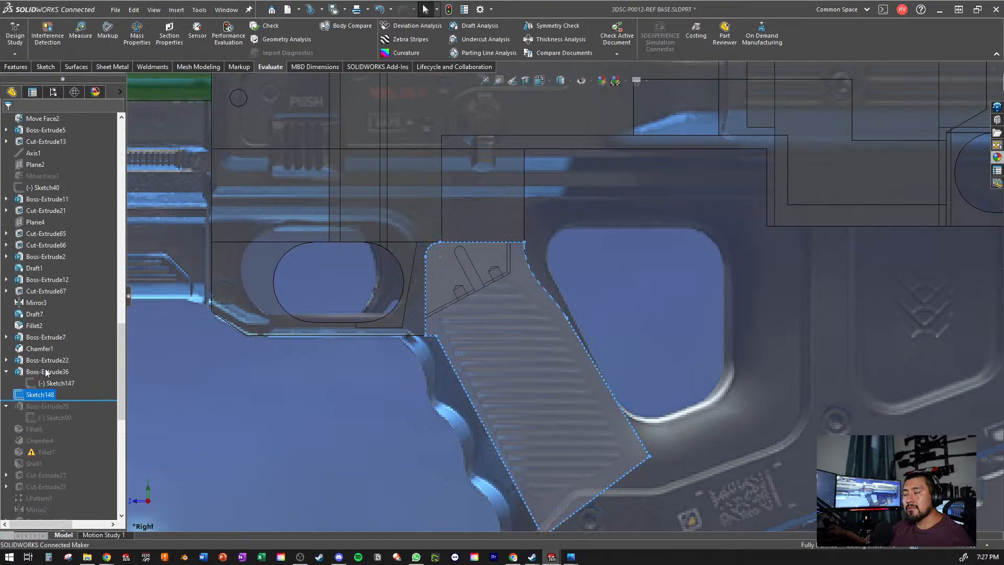
{"action": "scroll", "coordinate": [479, 308], "scroll_direction": "down", "scroll_amount": 5}
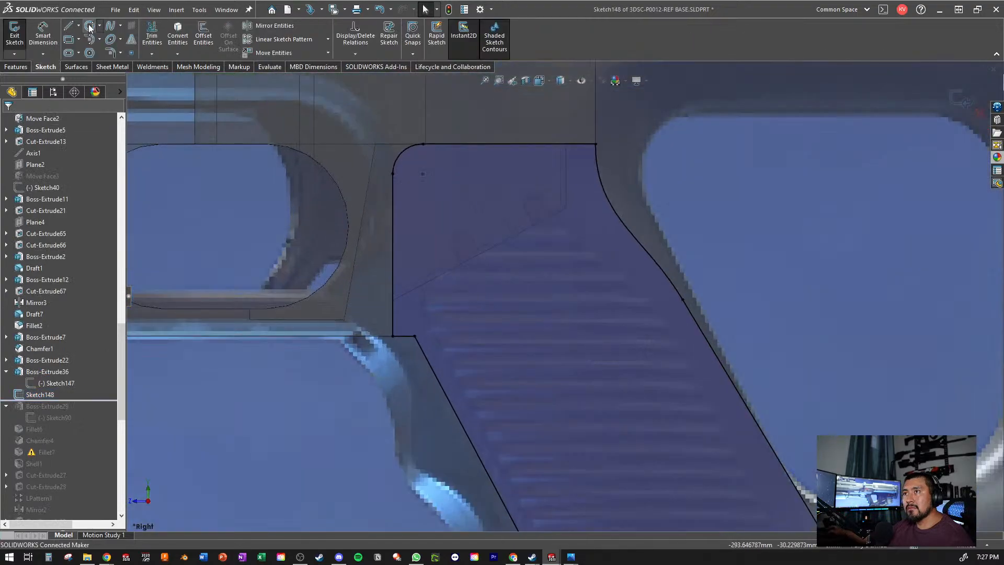
- Sketch a horizontal line about 22 mm long from the grip's front corner, continuing with a slanted line about 30 mm long across the rear curve
{"action": "left_click", "coordinate": [69, 25]}
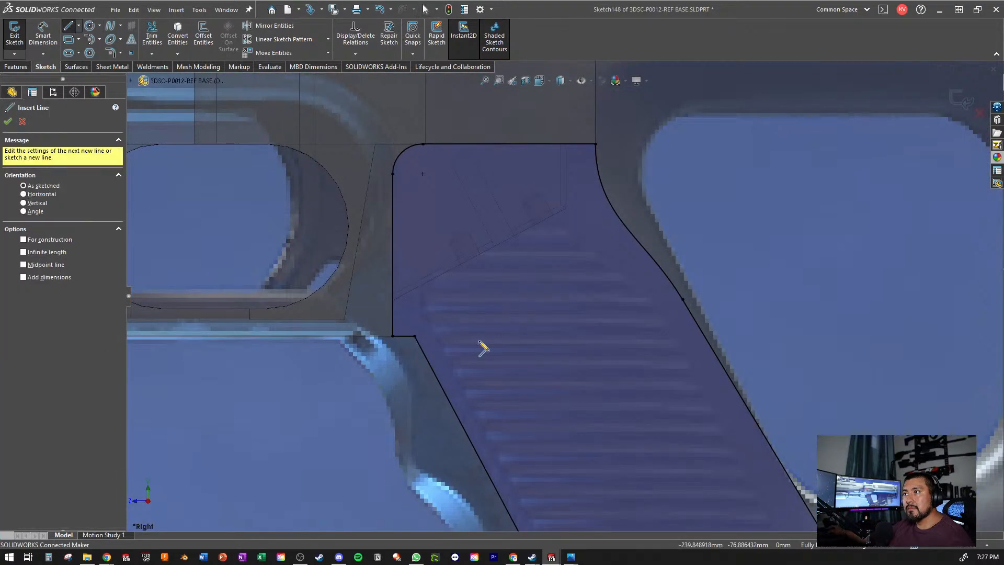
{"action": "left_click", "coordinate": [415, 336]}
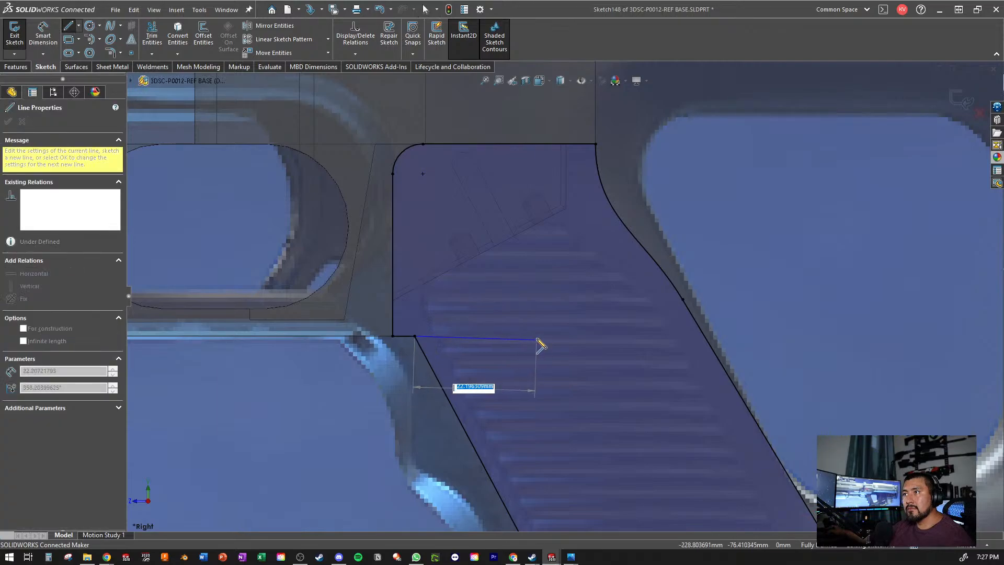
{"action": "left_click", "coordinate": [537, 335]}
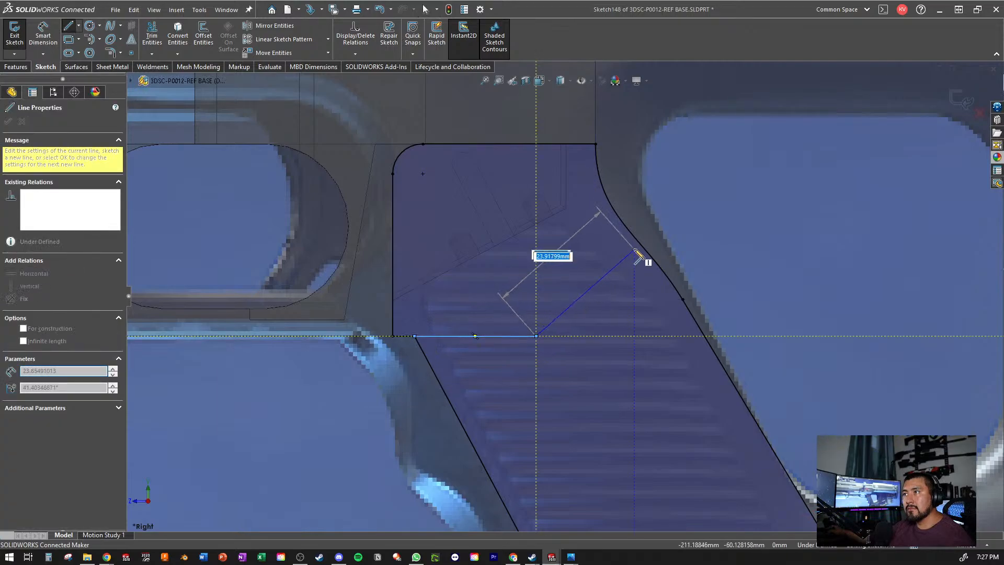
{"action": "double_click", "coordinate": [665, 232]}
{"action": "key", "text": "Escape"}
- Power-trim the converted profile's front, top and rear edges above the two new lines
{"action": "left_click", "coordinate": [152, 34]}
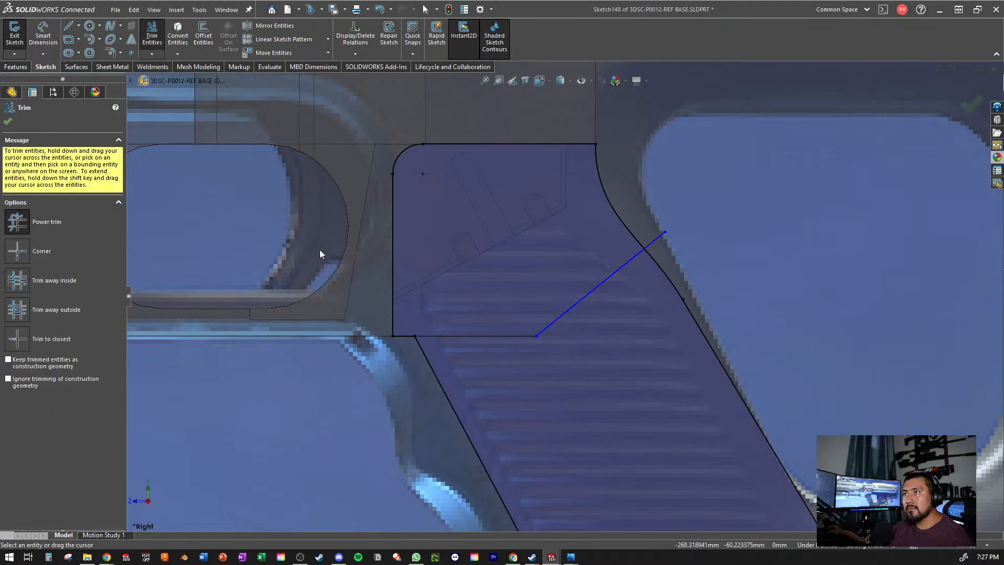
{"action": "mouse_move", "coordinate": [320, 249]}
{"action": "left_mouse_down"}
{"action": "mouse_move", "coordinate": [465, 142]}
{"action": "mouse_move", "coordinate": [407, 162]}
{"action": "left_mouse_up"}
{"action": "left_click_drag", "start_coordinate": [570, 190], "coordinate": [688, 179]}
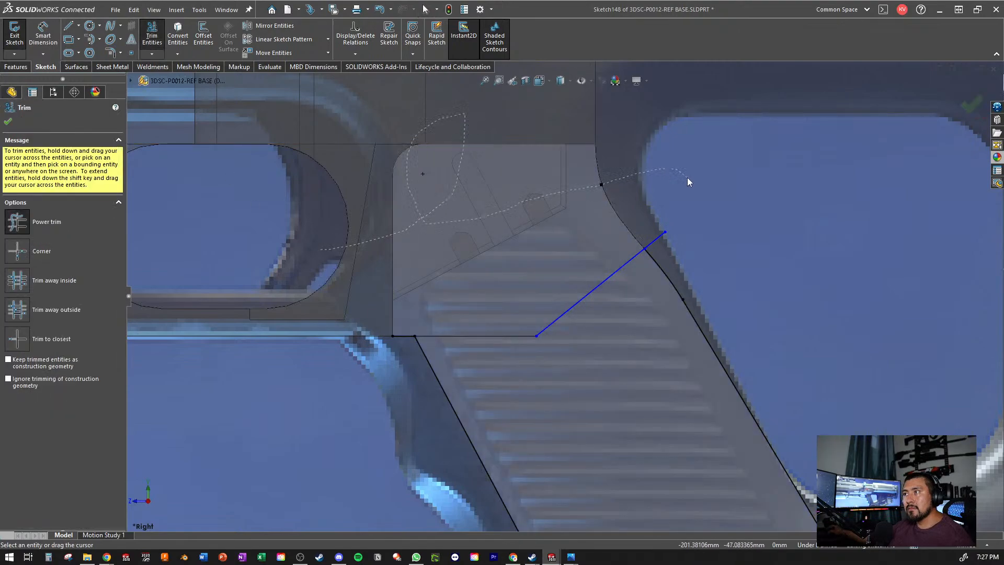
{"action": "key", "text": "Escape"}
- Dimension the angle between the horizontal line and the slanted line as 45 degrees
{"action": "left_click", "coordinate": [48, 44]}
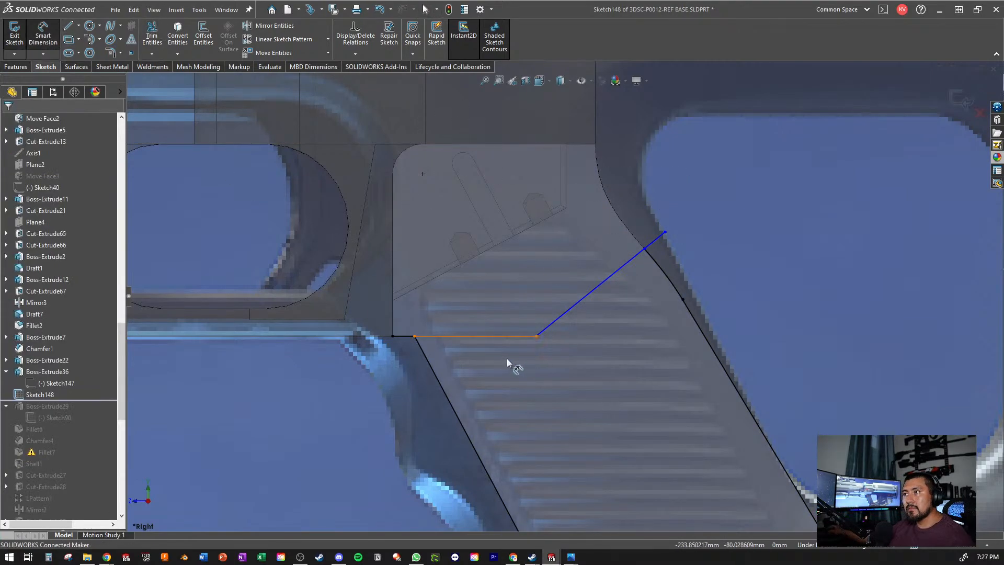
{"action": "left_click", "coordinate": [488, 334]}
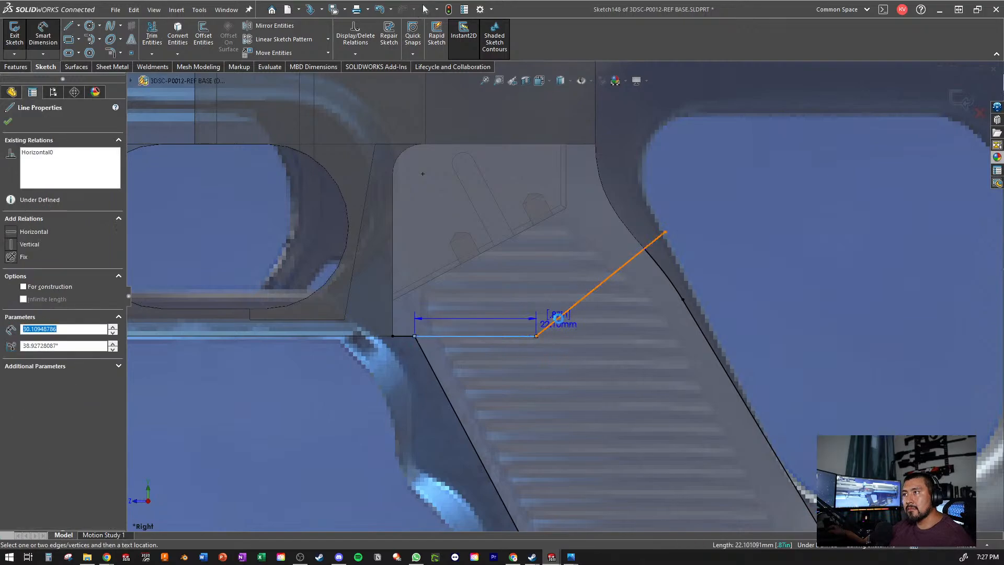
{"action": "left_click", "coordinate": [562, 316]}
{"action": "left_click", "coordinate": [622, 307]}
{"action": "type", "text": "45"}
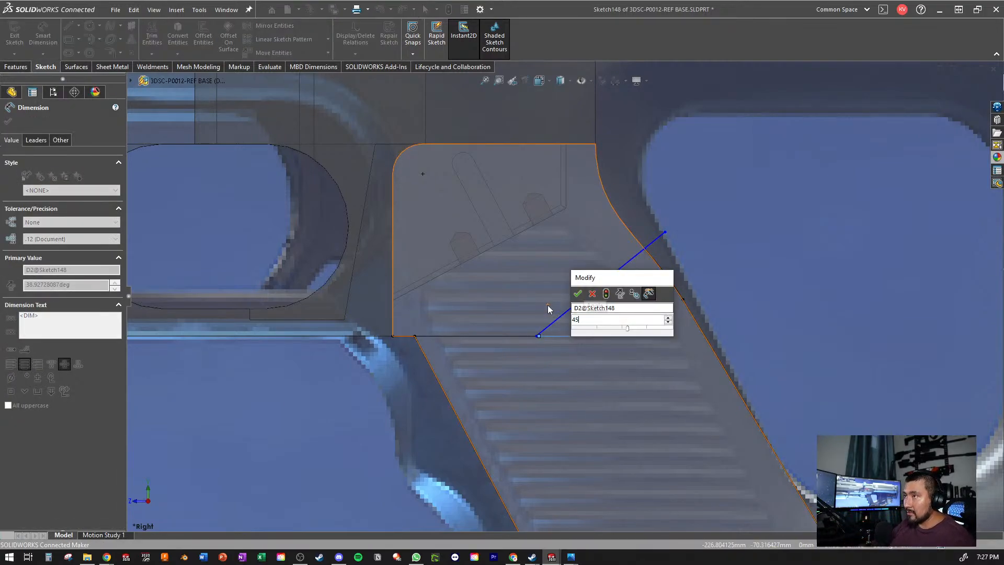
{"action": "key", "text": "Return"}
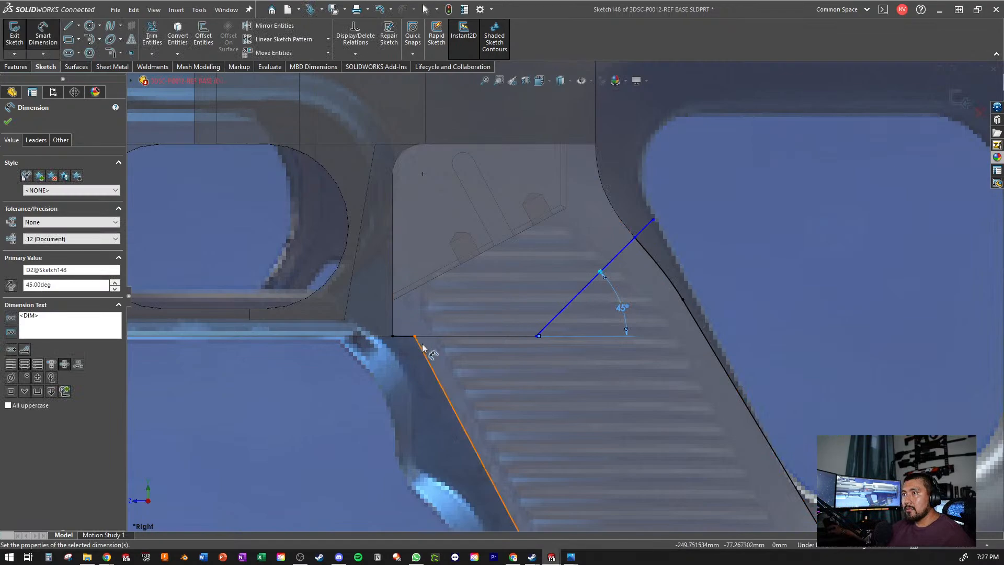
- Dimension the horizontal distance from the grip's vertical front edge to the corner between the two lines as 26 mm
{"action": "left_click", "coordinate": [393, 306]}
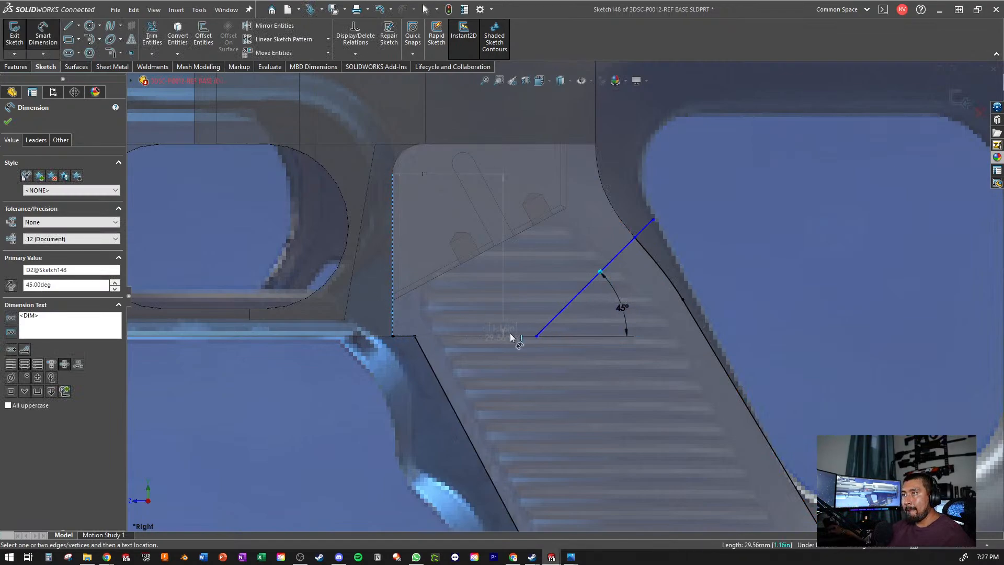
{"action": "left_click", "coordinate": [539, 336]}
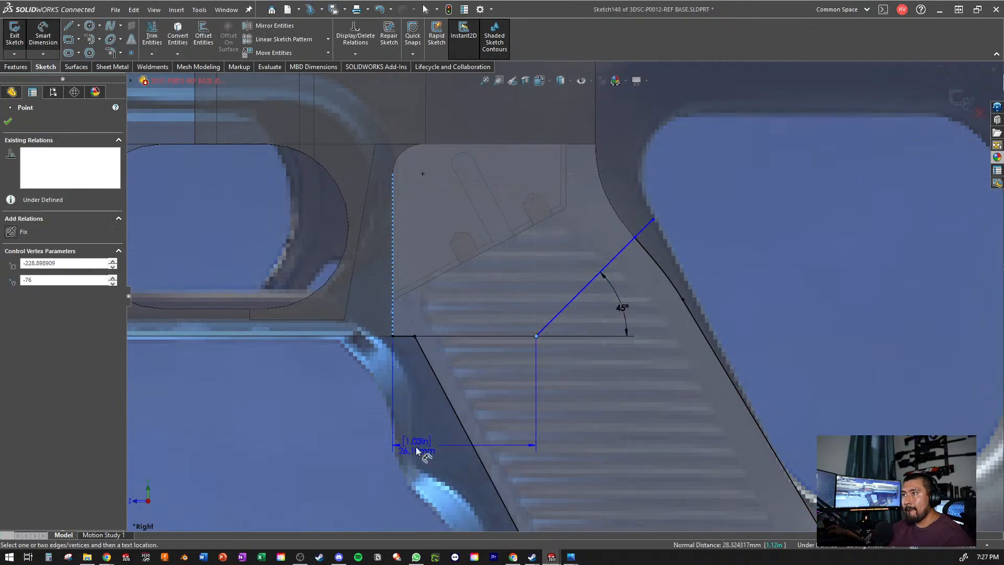
{"action": "left_click", "coordinate": [355, 463]}
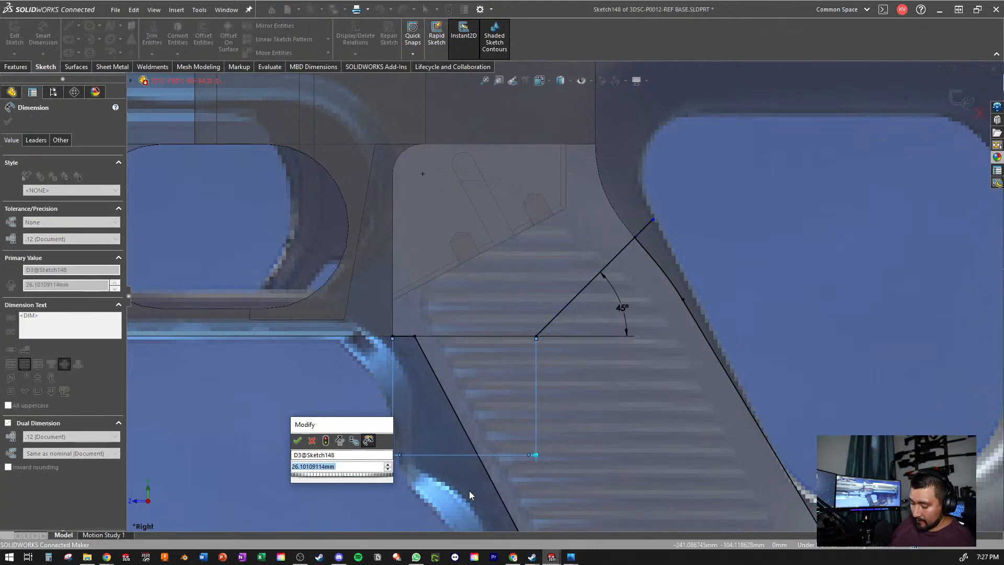
{"action": "type", "text": "26"}
{"action": "key", "text": "Return"}
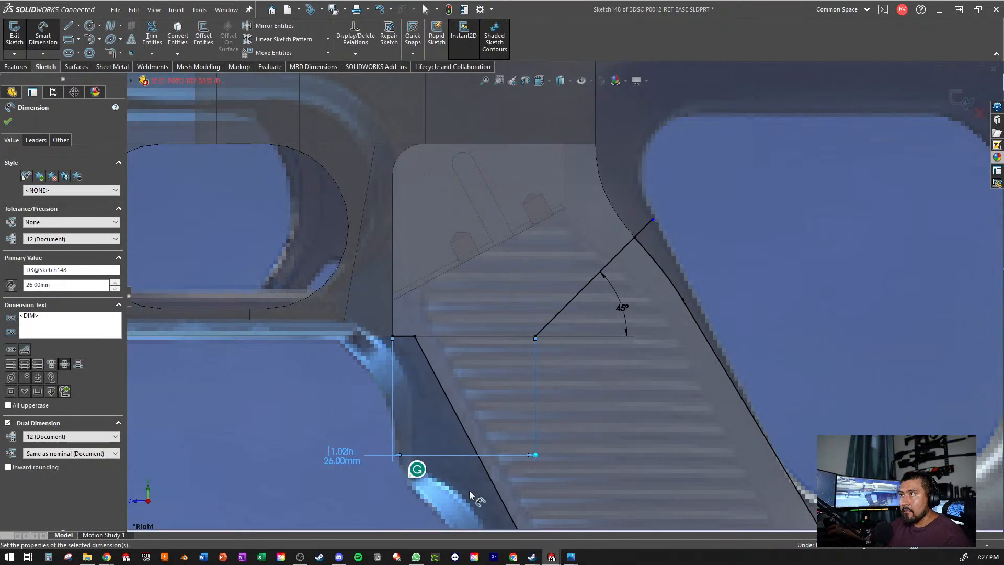
{"action": "key", "text": "Escape"}
- Trim the slanted line's overhang beyond the rear curve and check the closed lower grip profile against the reference picture
{"action": "left_click", "coordinate": [152, 34]}
{"action": "scroll", "coordinate": [639, 230], "scroll_direction": "down", "scroll_amount": 3}
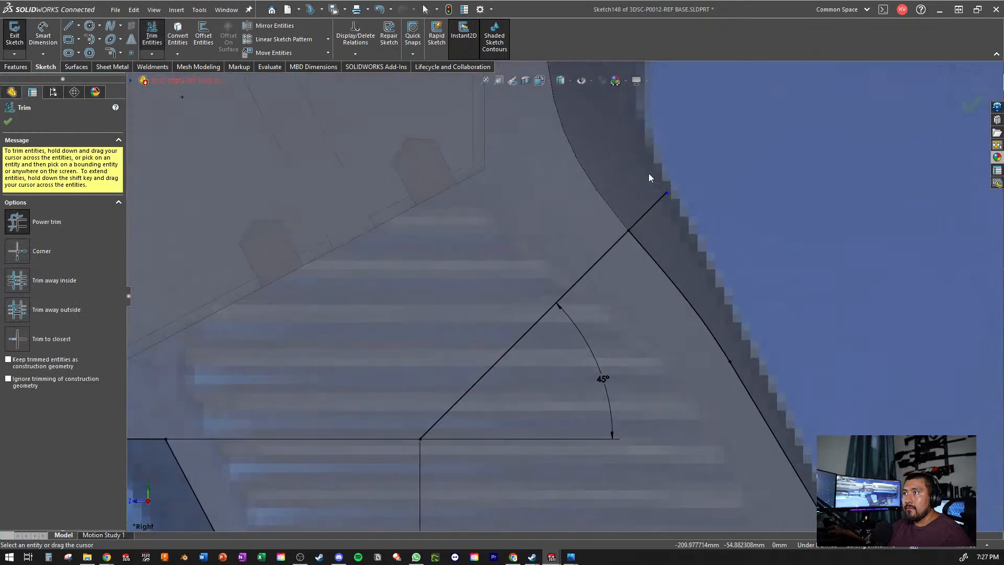
{"action": "left_click", "coordinate": [661, 210]}
{"action": "scroll", "coordinate": [597, 324], "scroll_direction": "up", "scroll_amount": 10}
{"action": "middle_click_drag", "start_coordinate": [575, 381], "coordinate": [529, 382]}
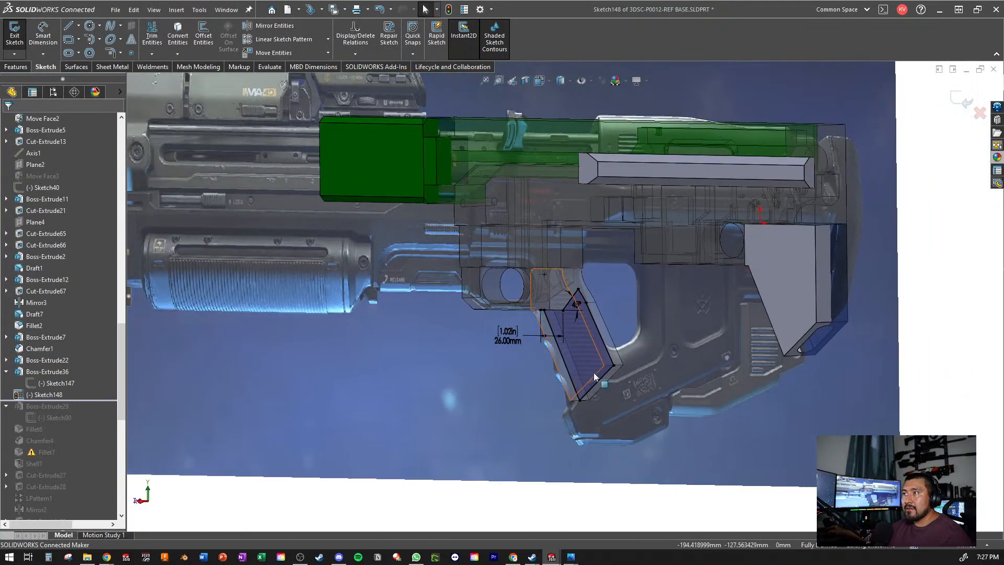
{"action": "scroll", "coordinate": [601, 384], "scroll_direction": "down", "scroll_amount": 4}
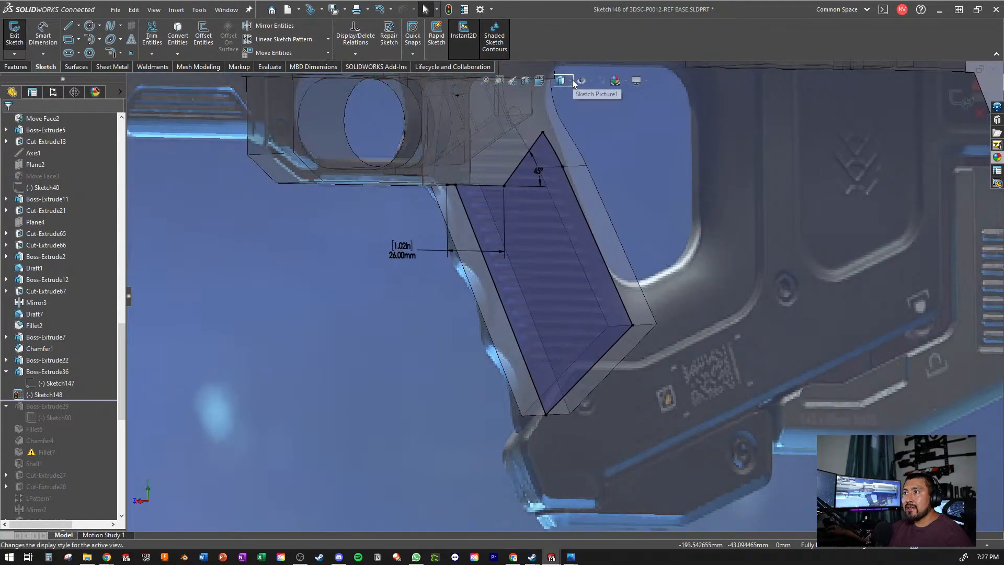
{"action": "scroll", "coordinate": [534, 166], "scroll_direction": "up", "scroll_amount": 3}
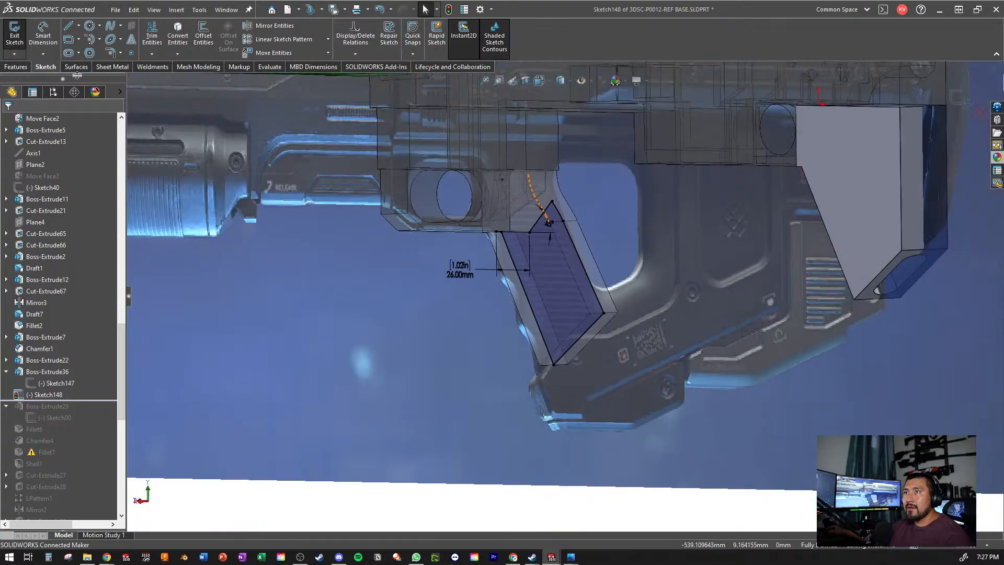
- Extrude the lower grip region of the sketch 26 mm from the mid plane with the result merged
{"action": "left_click", "coordinate": [20, 68]}
{"action": "left_click", "coordinate": [19, 35]}
{"action": "scroll", "coordinate": [457, 252], "scroll_direction": "down", "scroll_amount": 2}
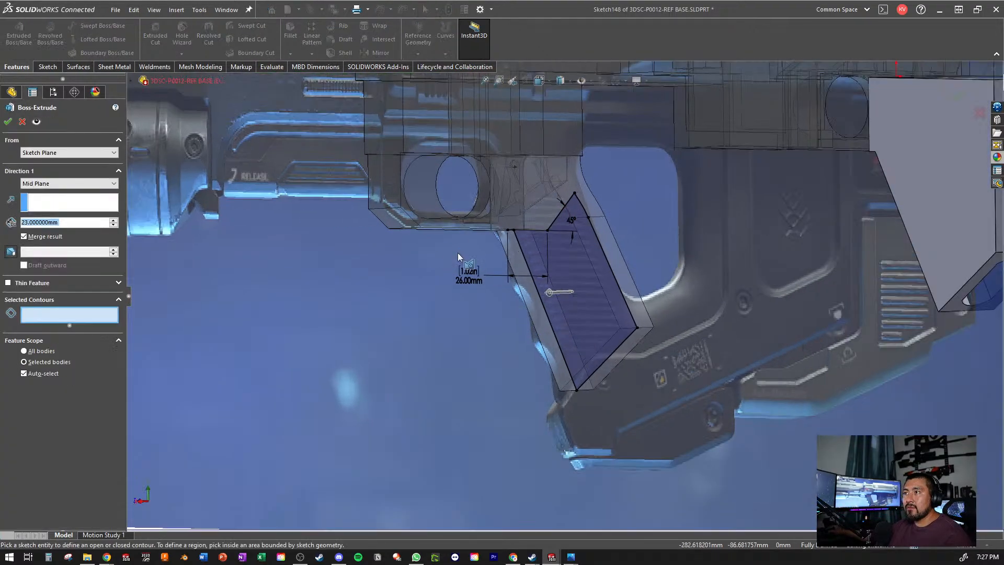
{"action": "left_click", "coordinate": [589, 311]}
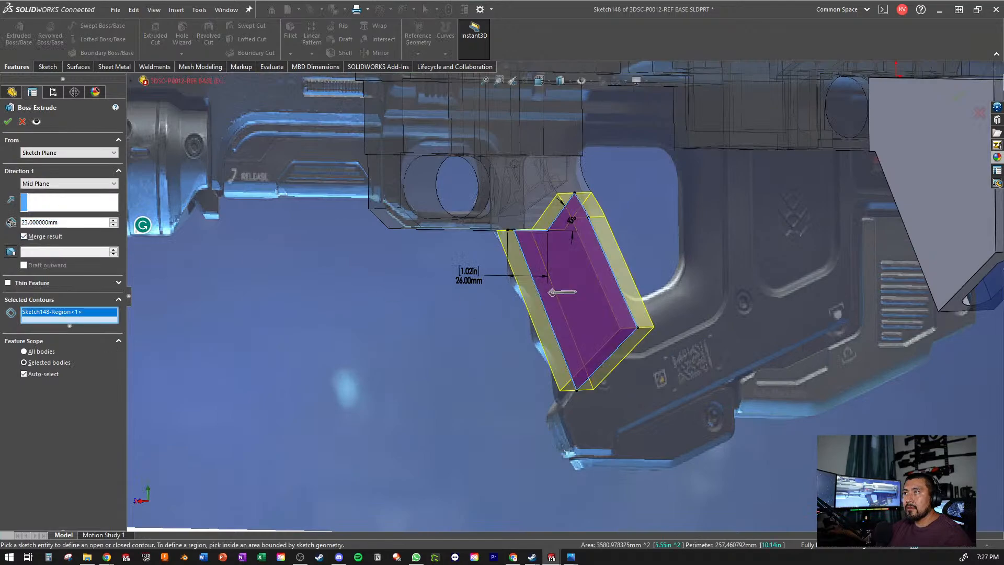
{"action": "double_click", "coordinate": [64, 224]}
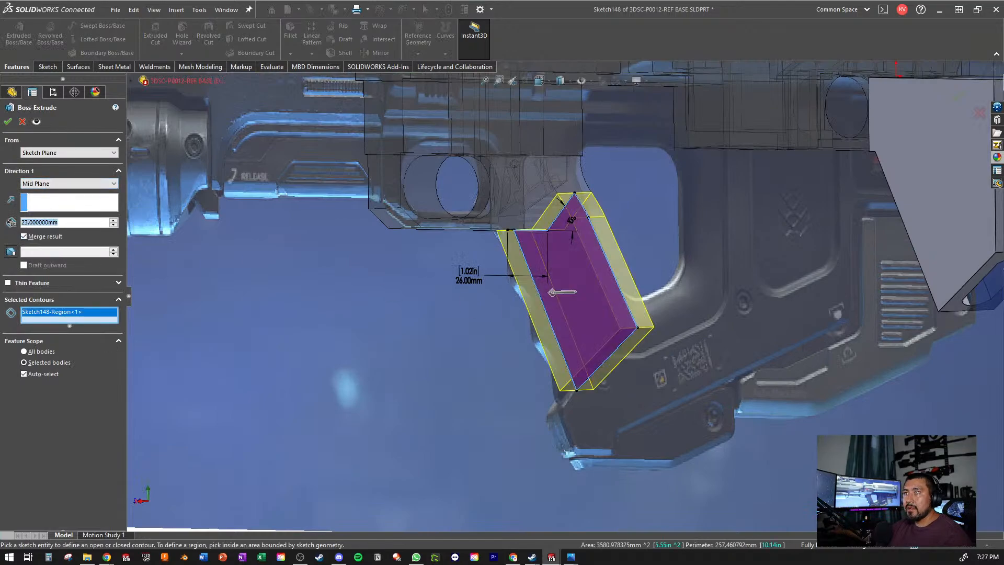
{"action": "type", "text": "26"}
{"action": "key", "text": "Return"}
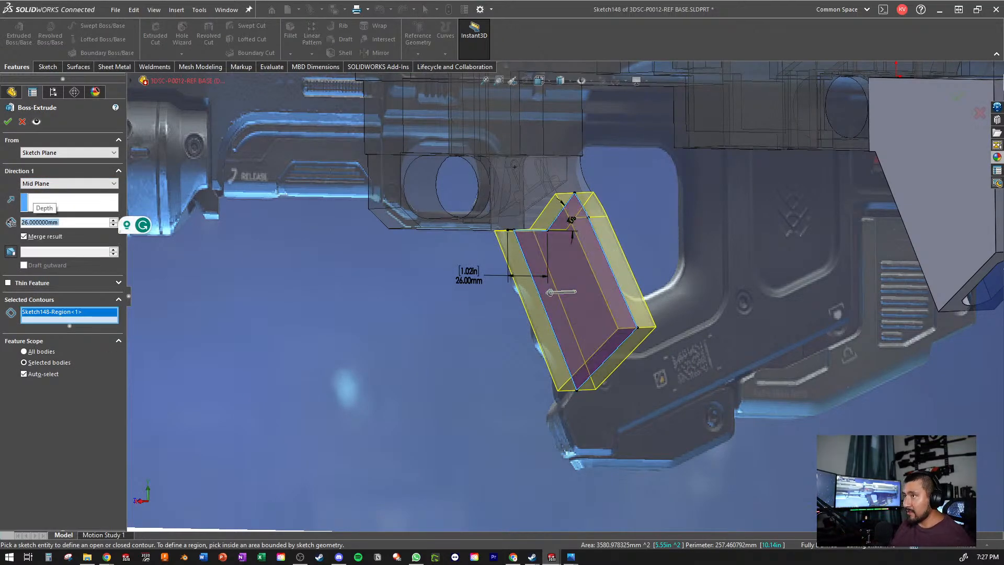
{"action": "key", "text": "Return"}
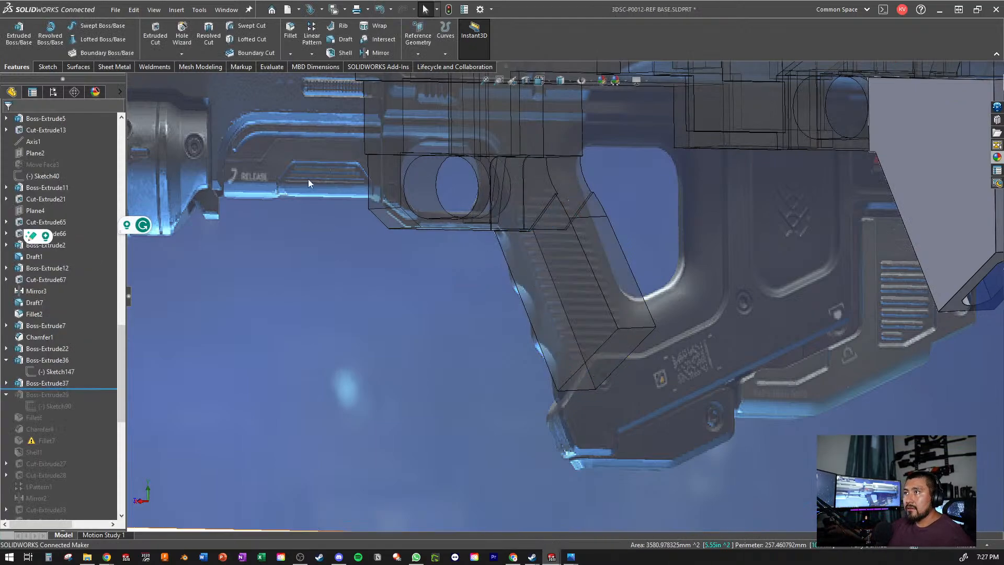
- Try to switch off the transparency of the merged Boss-Extrude37 body and inspect the extruded grip
{"action": "scroll", "coordinate": [99, 274], "scroll_direction": "up", "scroll_amount": 15}
{"action": "scroll", "coordinate": [88, 234], "scroll_direction": "up", "scroll_amount": 4}
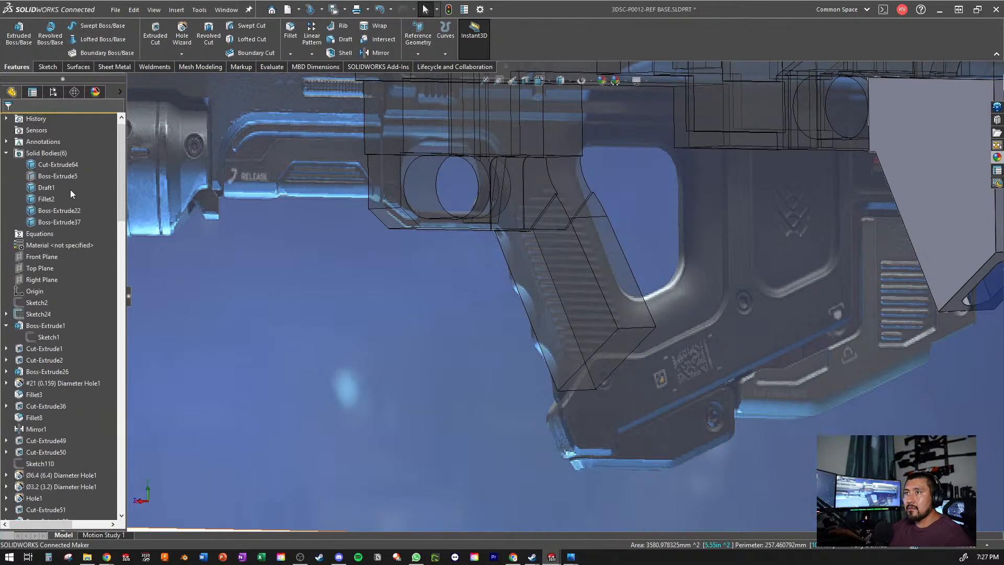
{"action": "right_click", "coordinate": [65, 223]}
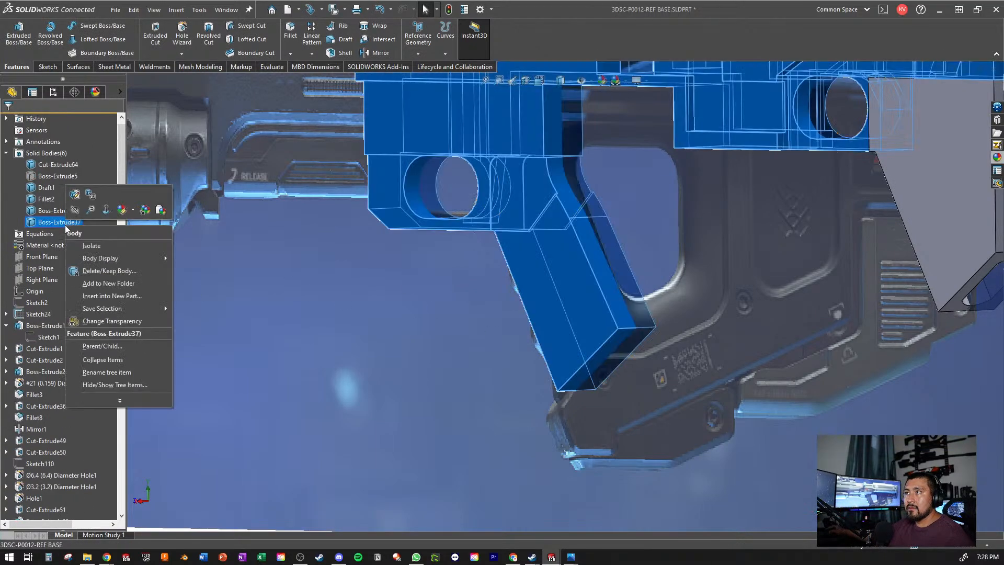
{"action": "left_click", "coordinate": [112, 320]}
{"action": "scroll", "coordinate": [253, 196], "scroll_direction": "up", "scroll_amount": 3}
{"action": "middle_click_drag", "start_coordinate": [408, 195], "coordinate": [444, 251]}
{"action": "scroll", "coordinate": [592, 178], "scroll_direction": "down", "scroll_amount": 4}
{"action": "middle_click_drag", "start_coordinate": [586, 324], "coordinate": [668, 449]}
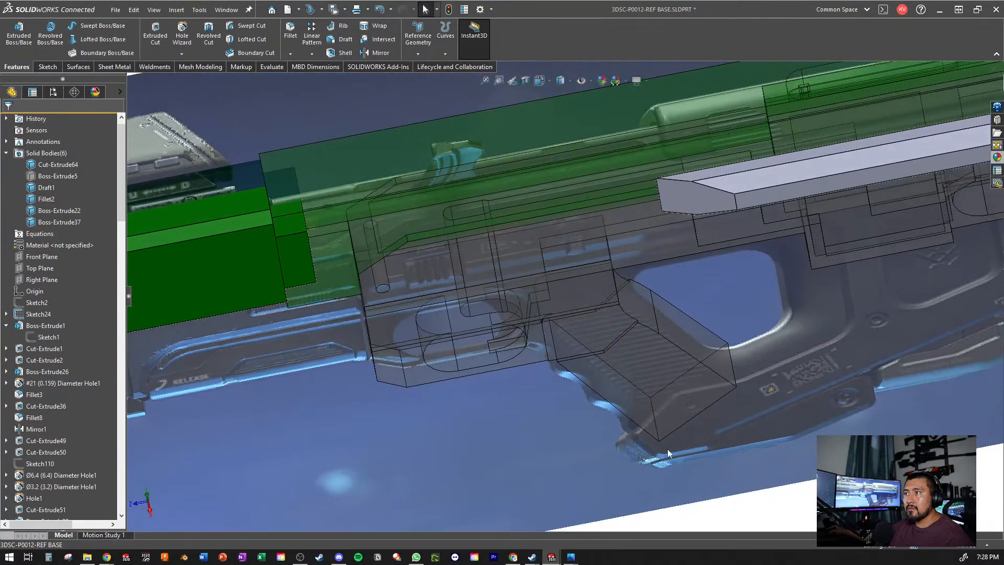
{"action": "left_click", "coordinate": [680, 390]}
{"action": "scroll", "coordinate": [63, 318], "scroll_direction": "up", "scroll_amount": 10}
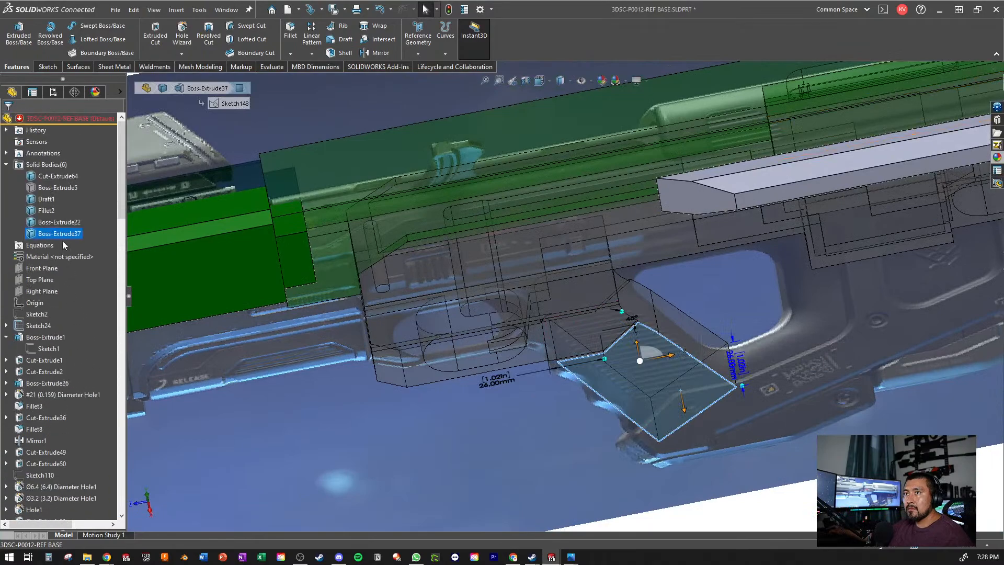
- Make the merged Boss-Extrude37 body opaque and review the whole model
{"action": "right_click", "coordinate": [42, 233]}
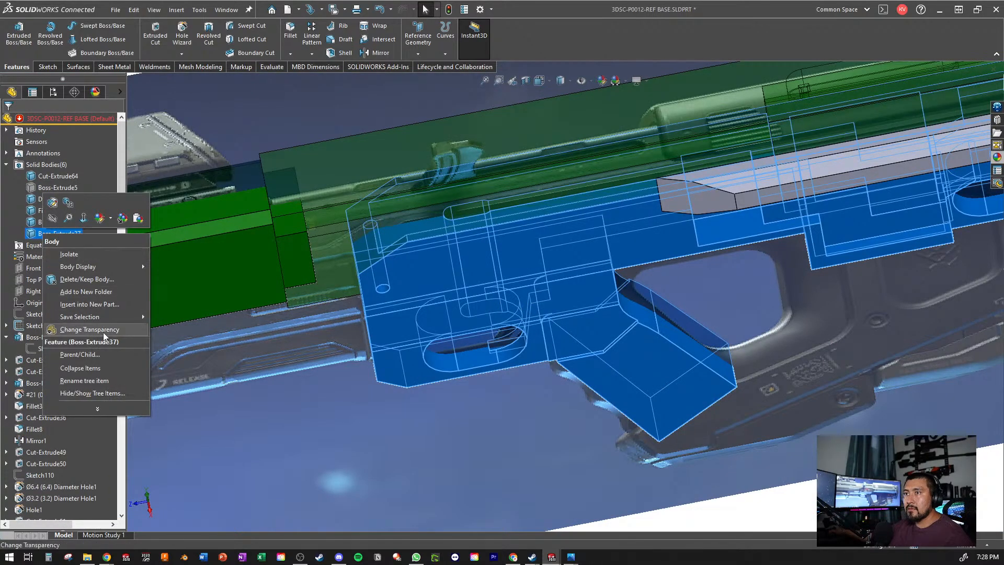
{"action": "left_click", "coordinate": [103, 332]}
{"action": "right_click", "coordinate": [37, 233]}
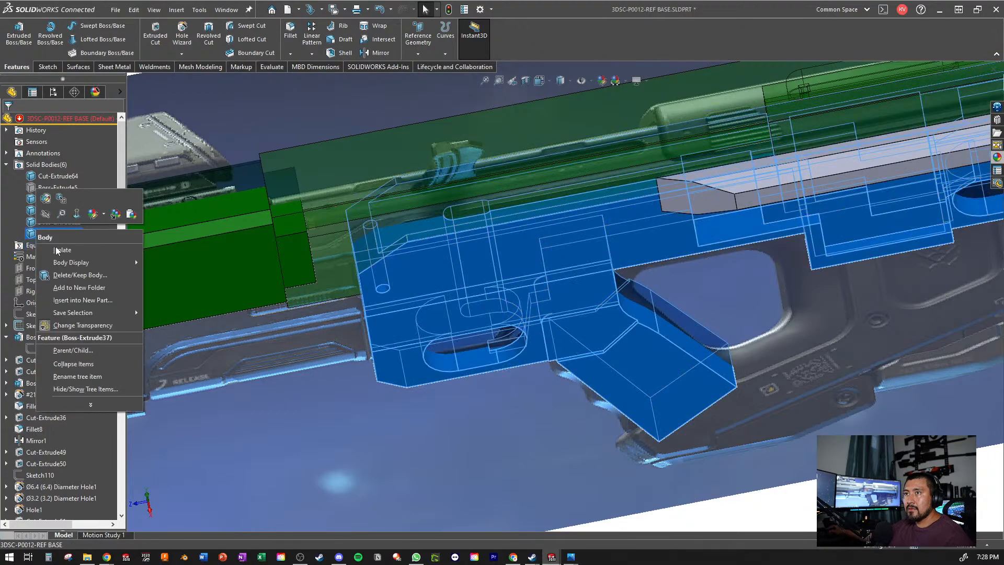
{"action": "left_click", "coordinate": [61, 328]}
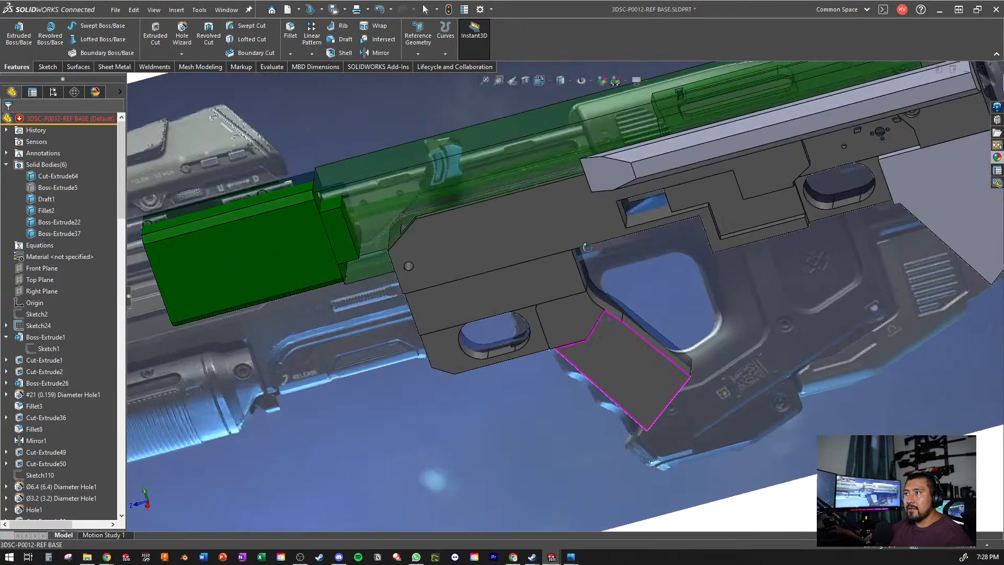
{"action": "scroll", "coordinate": [586, 246], "scroll_direction": "up", "scroll_amount": 4}
{"action": "scroll", "coordinate": [97, 221], "scroll_direction": "down", "scroll_amount": 5}
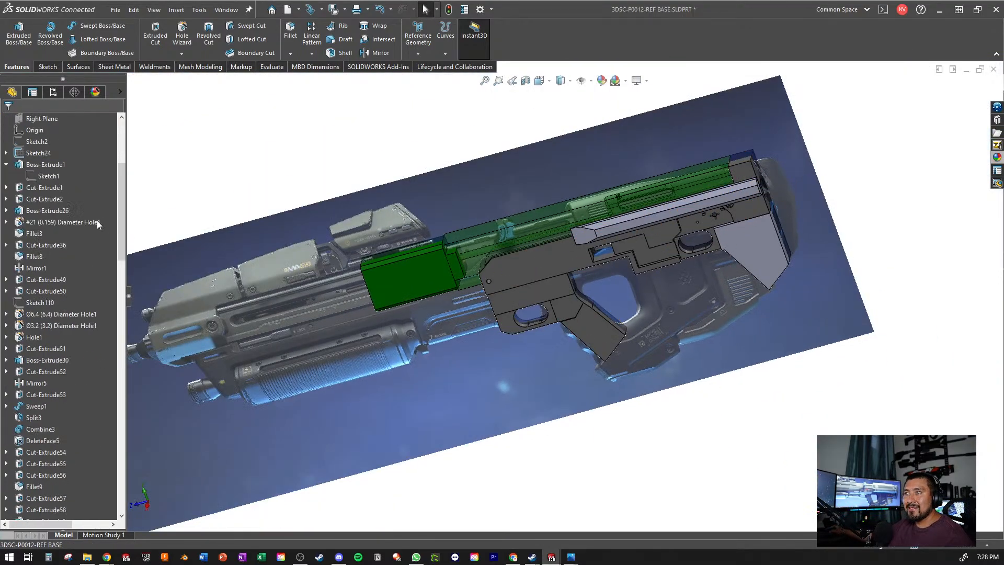
- Edit Boss-Extrude37's feature scope so the lower grip merges only with the Boss-Extrude36 body, removing Cut-Extrude13 from the scope
{"action": "scroll", "coordinate": [97, 224], "scroll_direction": "down", "scroll_amount": 10}
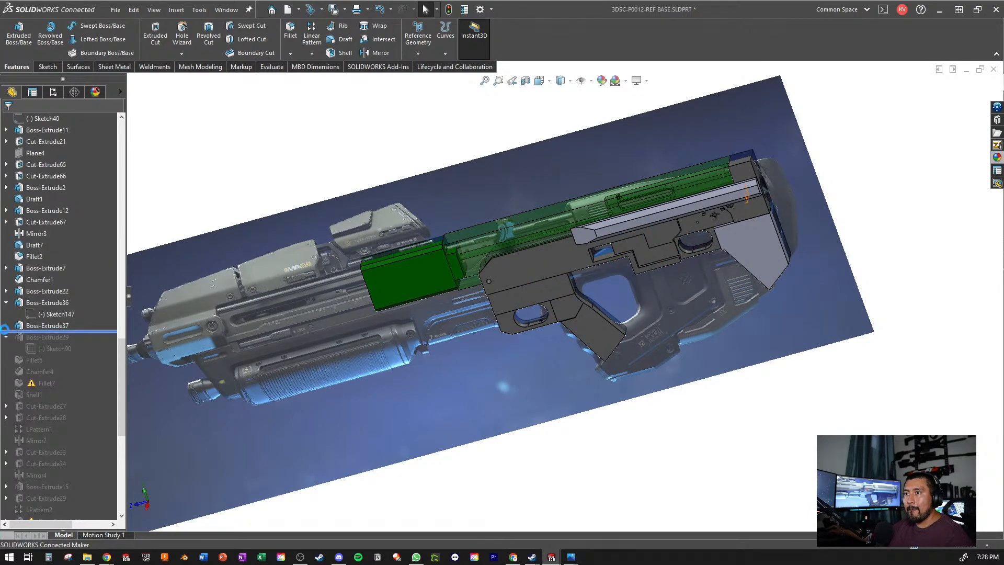
{"action": "left_click", "coordinate": [6, 325]}
{"action": "left_click", "coordinate": [48, 337]}
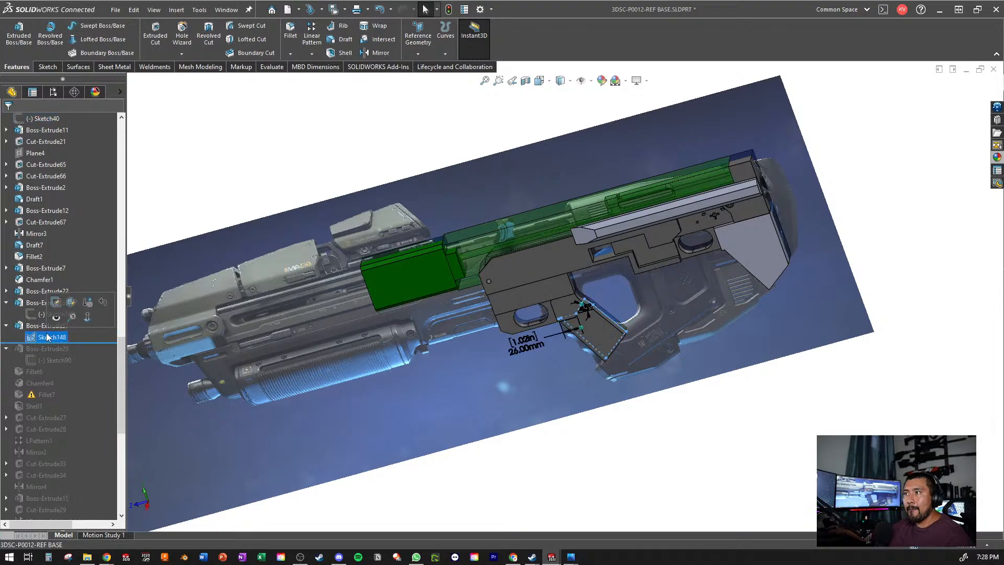
{"action": "left_click", "coordinate": [46, 326]}
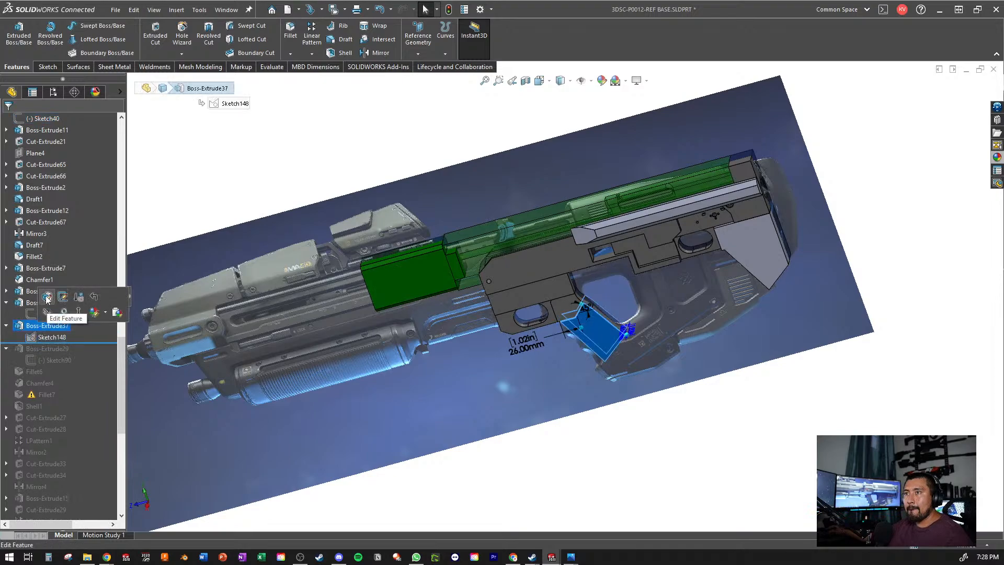
{"action": "left_click", "coordinate": [46, 297]}
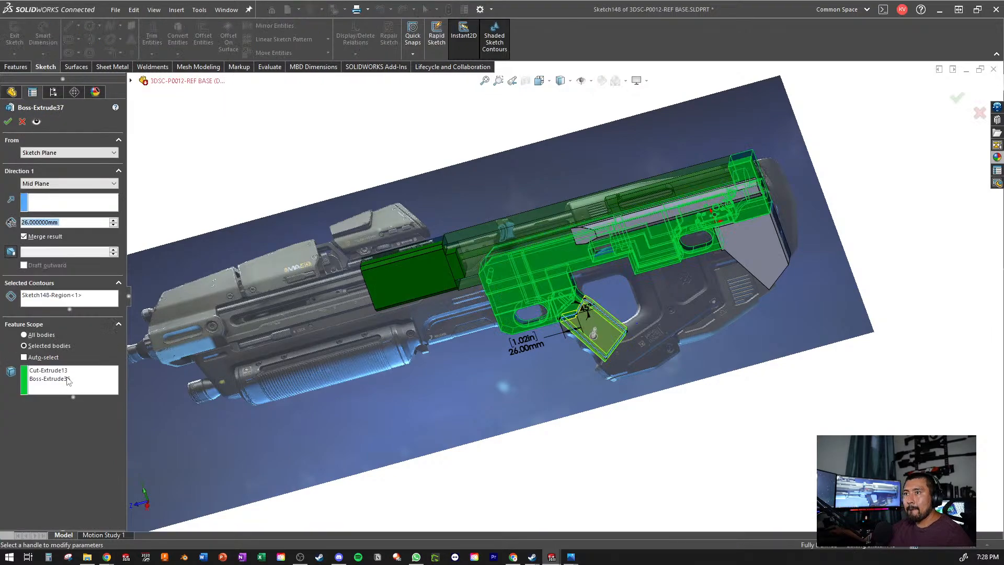
{"action": "right_click", "coordinate": [67, 378]}
{"action": "left_click", "coordinate": [94, 386]}
{"action": "scroll", "coordinate": [455, 348], "scroll_direction": "down", "scroll_amount": 3}
{"action": "left_click", "coordinate": [663, 274]}
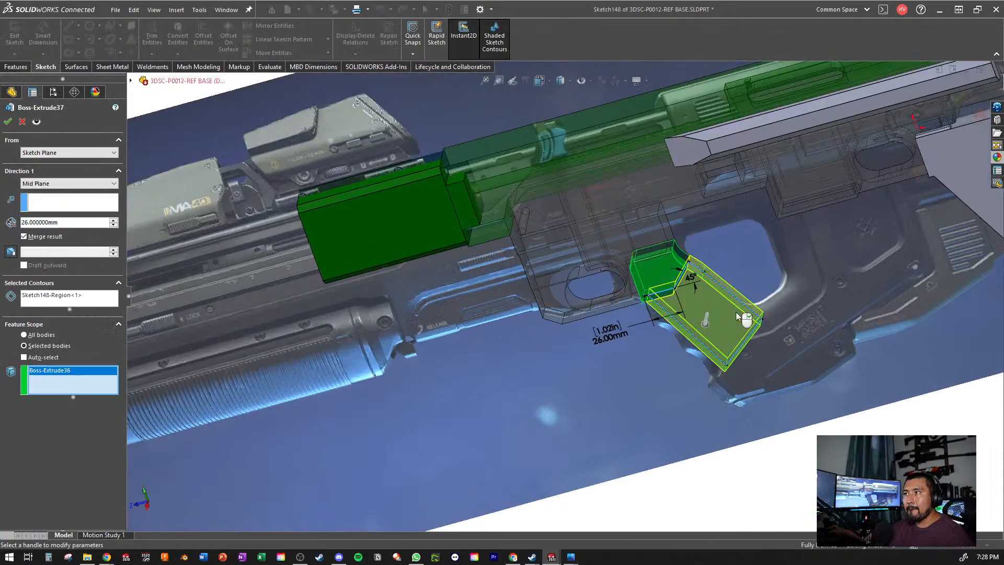
{"action": "left_click", "coordinate": [7, 122]}
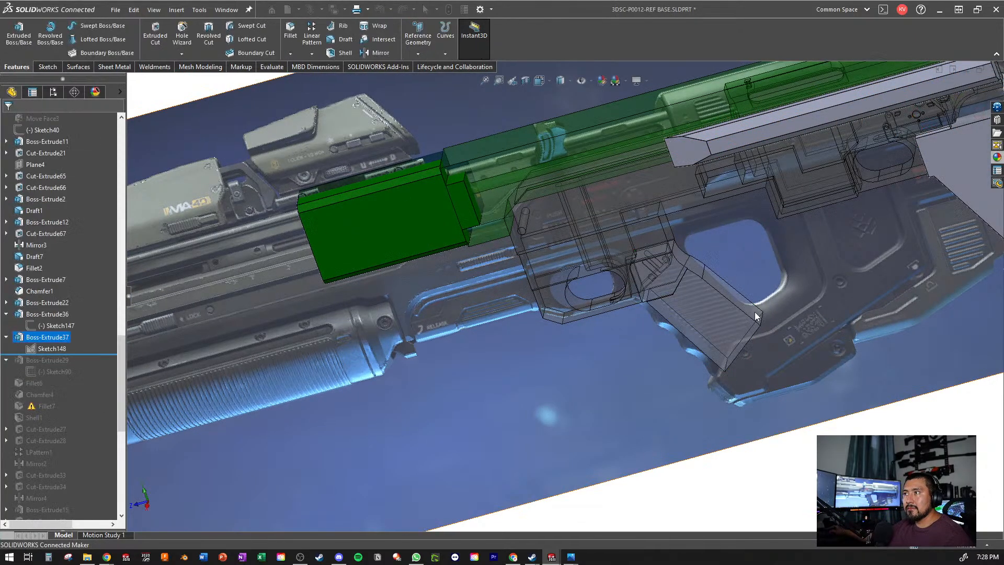
- Examine how the lower grip and trigger area line up with the reference picture
{"action": "scroll", "coordinate": [754, 312], "scroll_direction": "down", "scroll_amount": 3}
{"action": "scroll", "coordinate": [747, 313], "scroll_direction": "up", "scroll_amount": 3}
{"action": "middle_click_drag", "start_coordinate": [747, 313], "coordinate": [775, 285]}
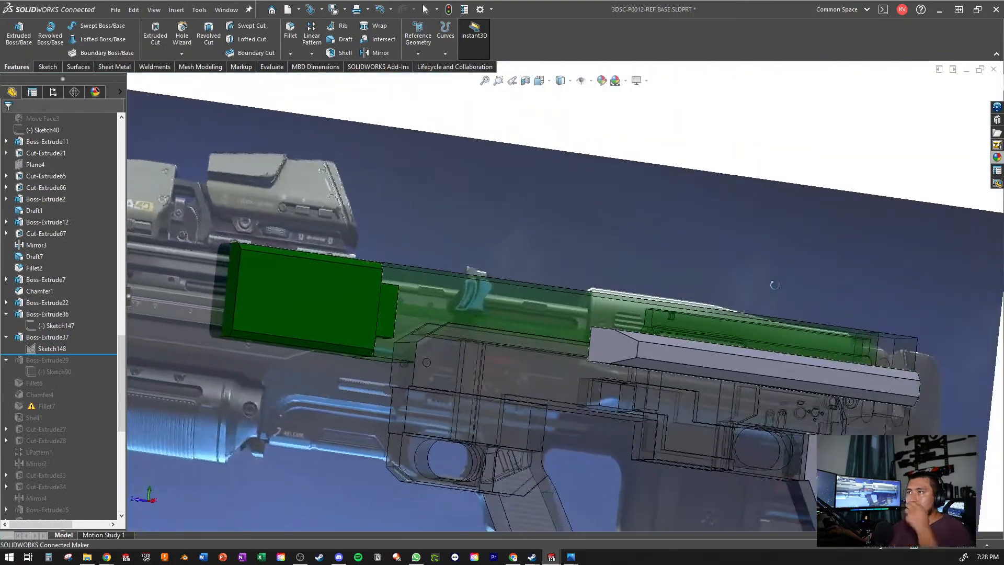
{"action": "scroll", "coordinate": [643, 385], "scroll_direction": "up", "scroll_amount": 3}
{"action": "scroll", "coordinate": [475, 369], "scroll_direction": "down", "scroll_amount": 6}
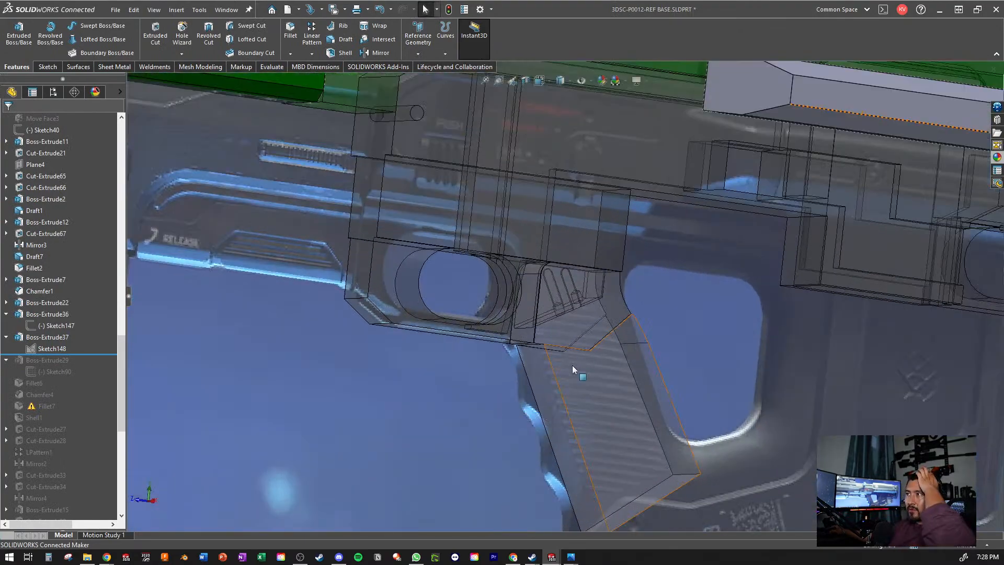
{"action": "scroll", "coordinate": [572, 365], "scroll_direction": "up", "scroll_amount": 3}
{"action": "scroll", "coordinate": [572, 365], "scroll_direction": "down", "scroll_amount": 2}
{"action": "scroll", "coordinate": [106, 274], "scroll_direction": "up", "scroll_amount": 10}
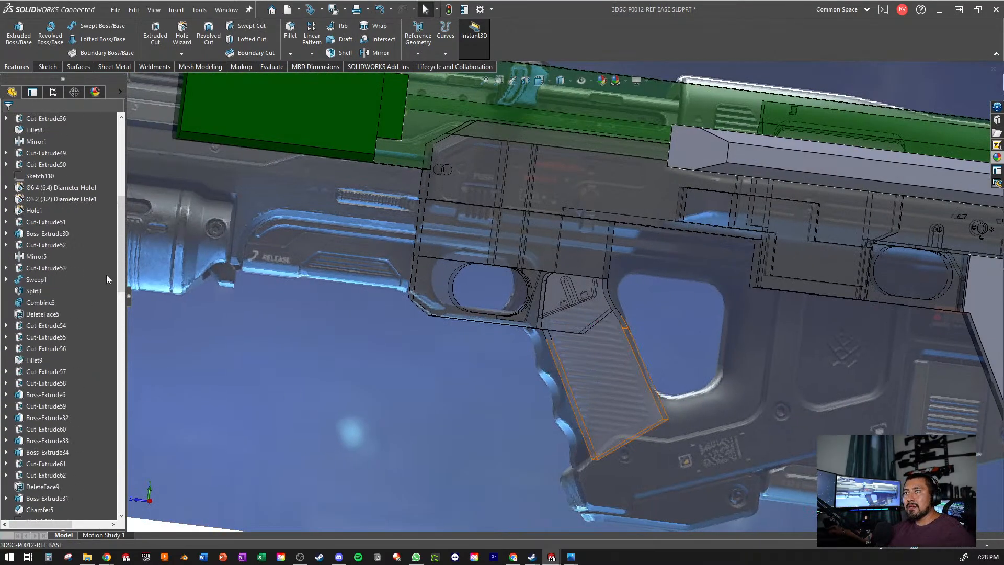
- Hide Sketch24, which holds the reference picture
{"action": "scroll", "coordinate": [106, 275], "scroll_direction": "up", "scroll_amount": 9}
{"action": "scroll", "coordinate": [496, 389], "scroll_direction": "up", "scroll_amount": 5}
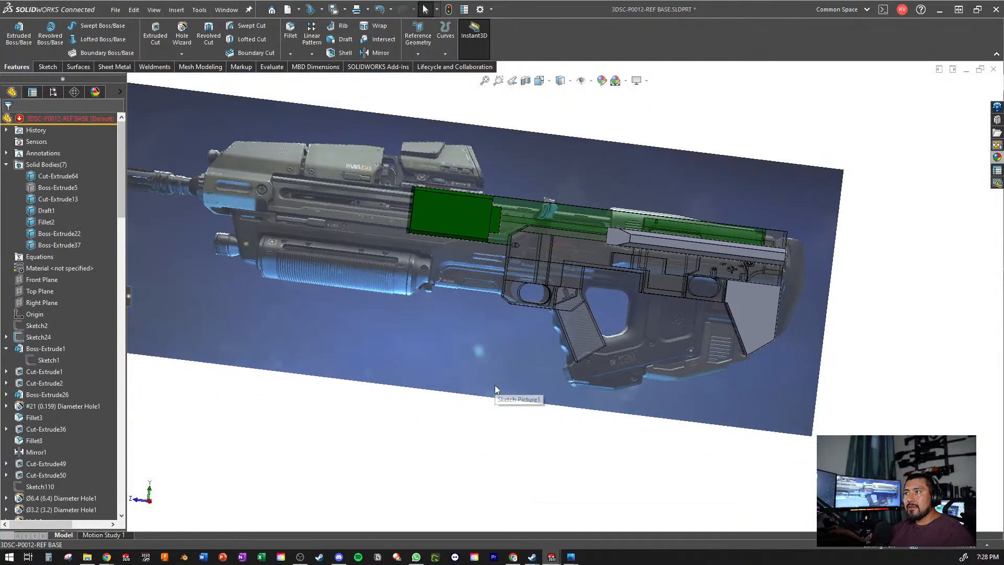
{"action": "right_click", "coordinate": [52, 337]}
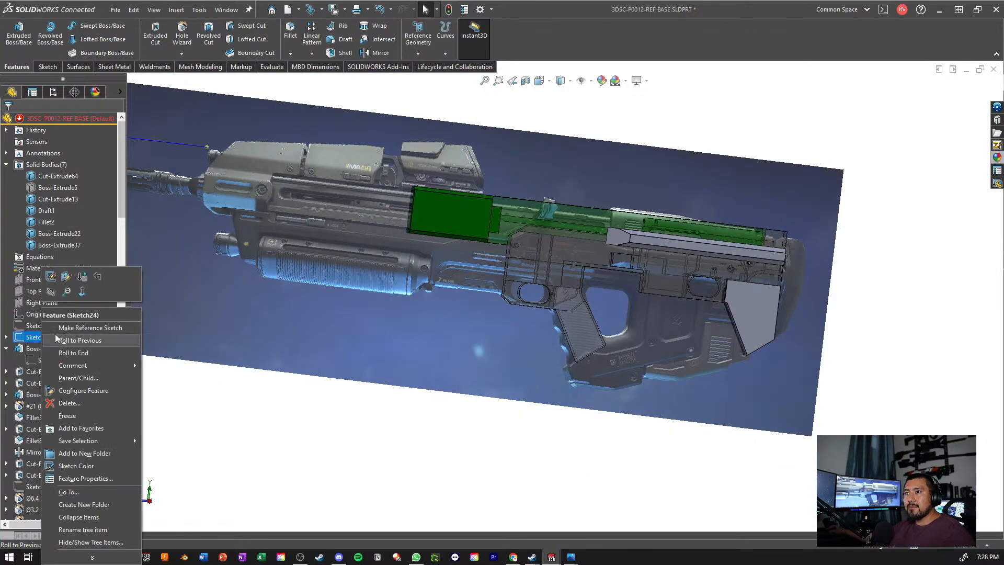
{"action": "left_click", "coordinate": [73, 340]}
{"action": "scroll", "coordinate": [504, 328], "scroll_direction": "down", "scroll_amount": 3}
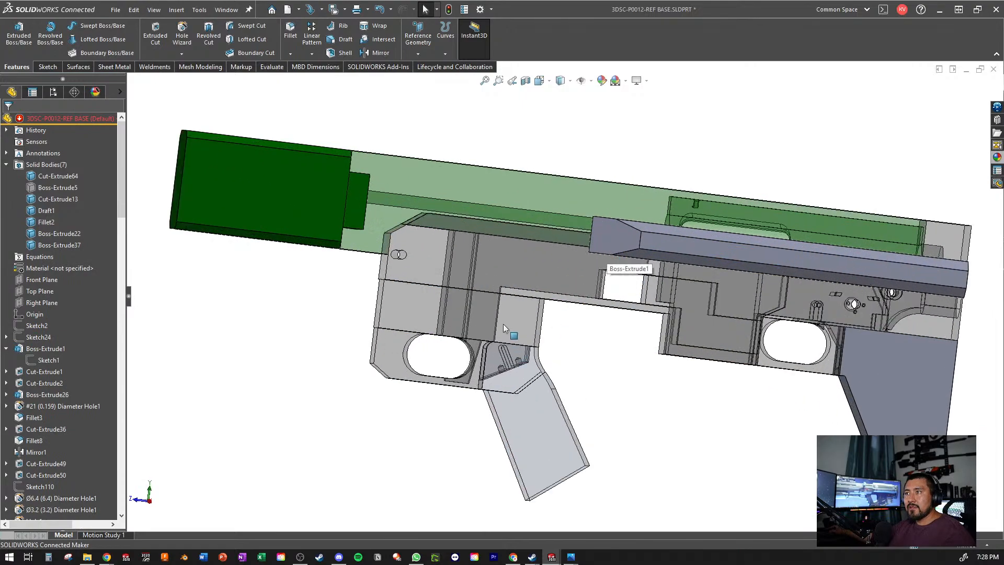
- Switch off the transparency of the Boss-Extrude37 grip body
{"action": "left_click", "coordinate": [71, 235]}
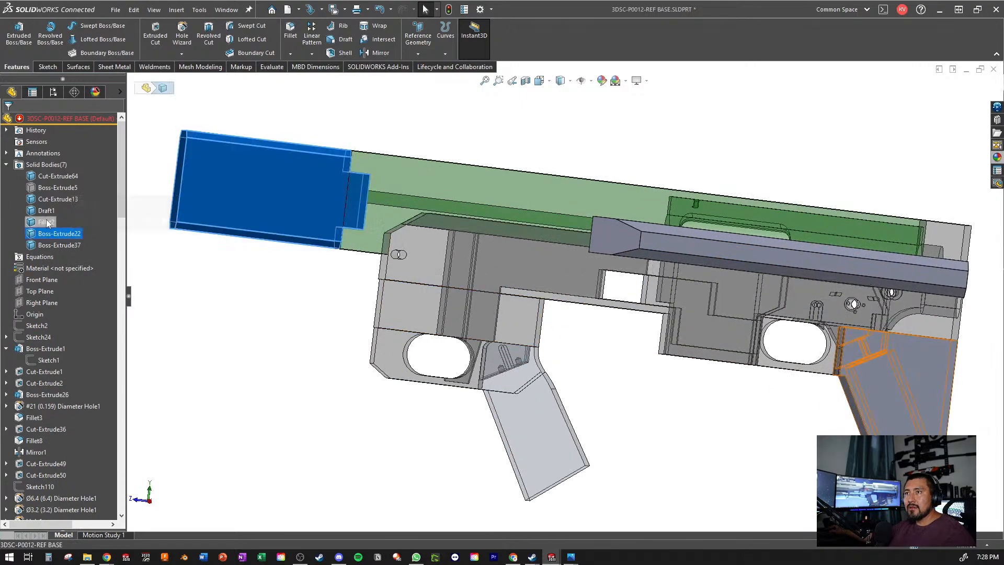
{"action": "left_click", "coordinate": [49, 246]}
{"action": "right_click", "coordinate": [49, 246]}
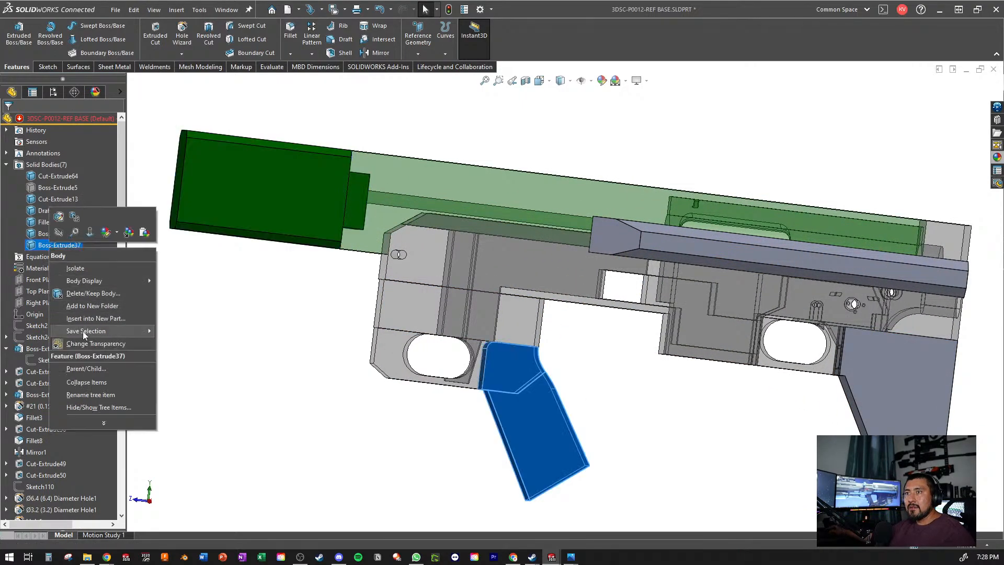
{"action": "key", "text": "Escape"}
{"action": "key", "text": "Escape"}
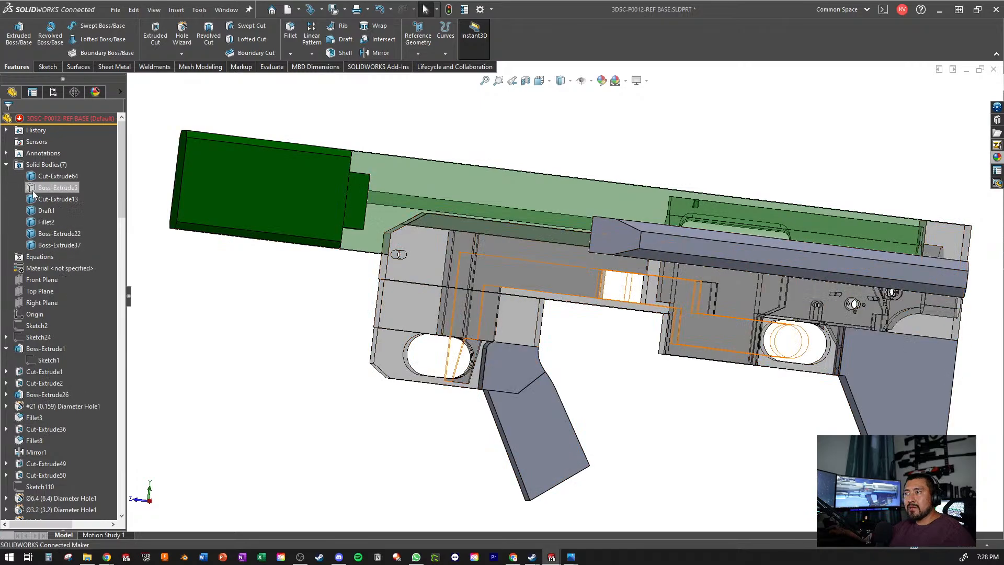
- Switch off the transparency of the Cut-Extrude13 receiver body and save the part
{"action": "right_click", "coordinate": [34, 198]}
{"action": "mouse_move", "coordinate": [76, 281]}
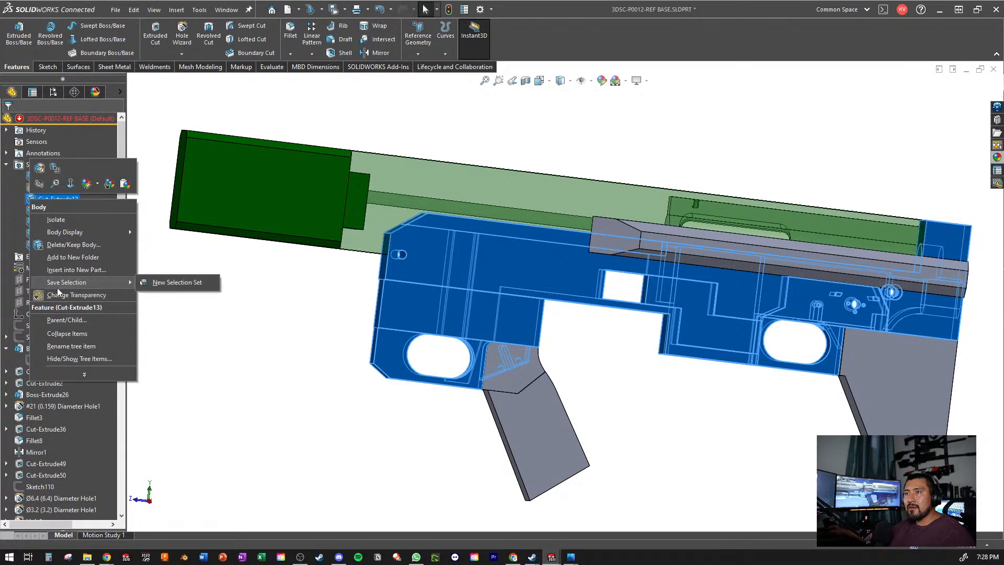
{"action": "left_click", "coordinate": [54, 296]}
{"action": "key", "text": "ctrl+s"}
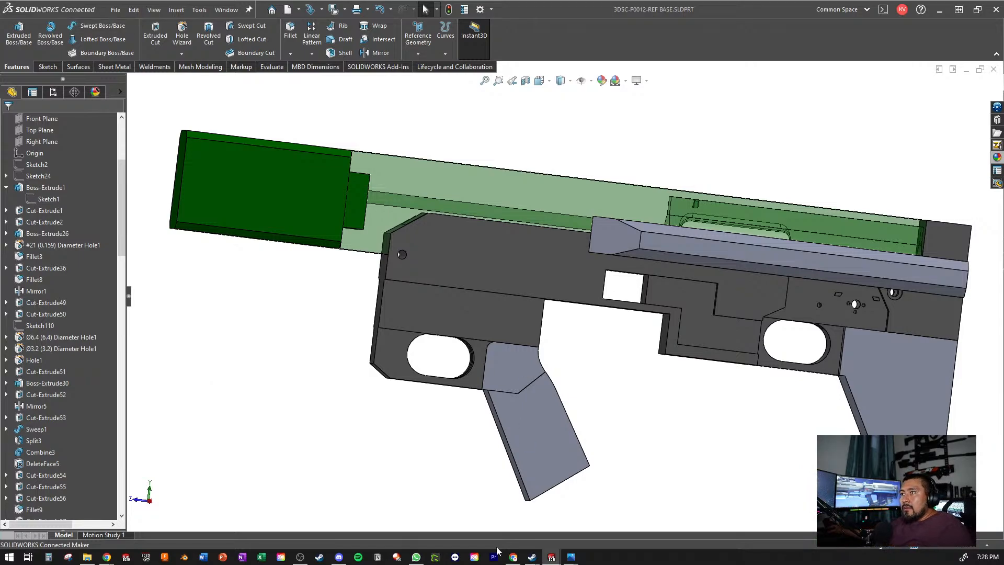
- Measure the distance between the two opposite side faces of the receiver block above the grip
{"action": "scroll", "coordinate": [562, 297], "scroll_direction": "up", "scroll_amount": 1}
{"action": "middle_click_drag", "start_coordinate": [670, 237], "coordinate": [576, 270]}
{"action": "scroll", "coordinate": [576, 270], "scroll_direction": "down", "scroll_amount": 5}
{"action": "scroll", "coordinate": [500, 444], "scroll_direction": "down", "scroll_amount": 3}
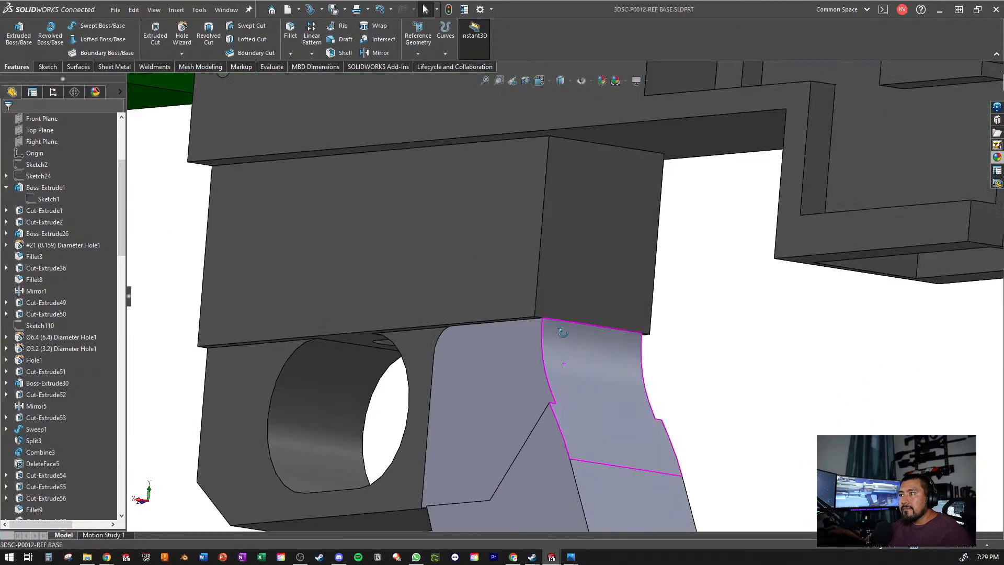
{"action": "left_click", "coordinate": [485, 295]}
{"action": "scroll", "coordinate": [662, 311], "scroll_direction": "down", "scroll_amount": 3}
{"action": "left_click", "coordinate": [662, 311]}
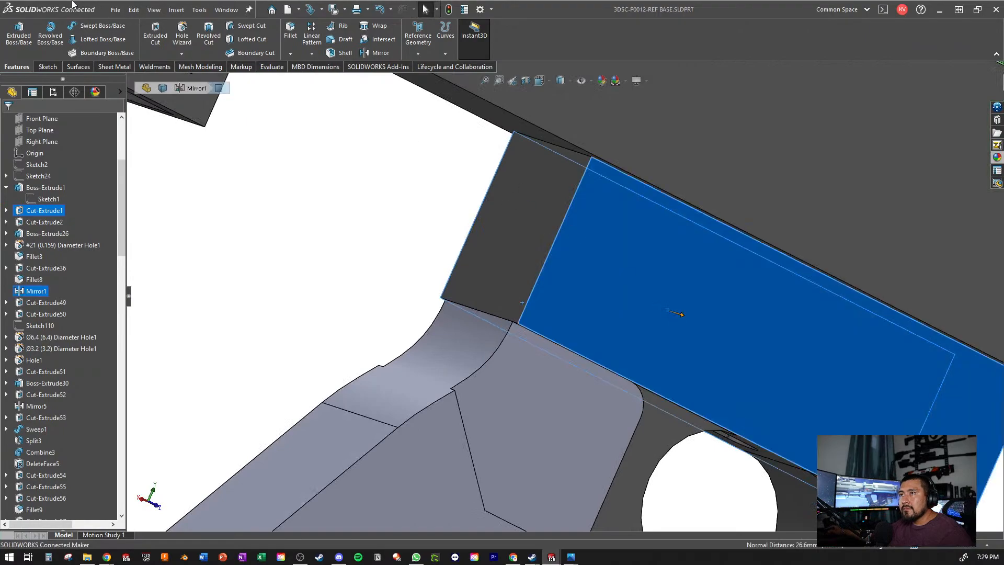
{"action": "left_click", "coordinate": [270, 67]}
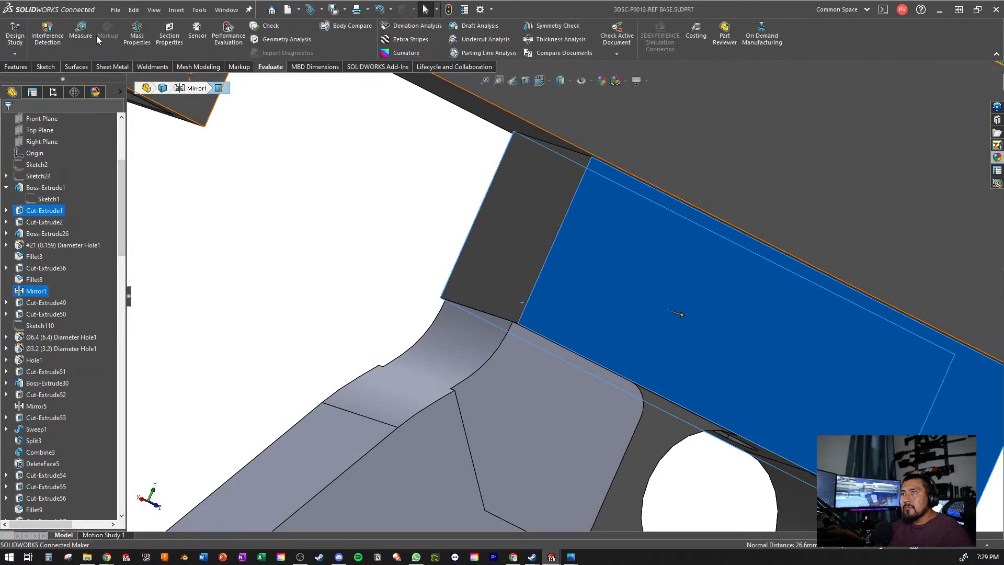
{"action": "left_click", "coordinate": [82, 33]}
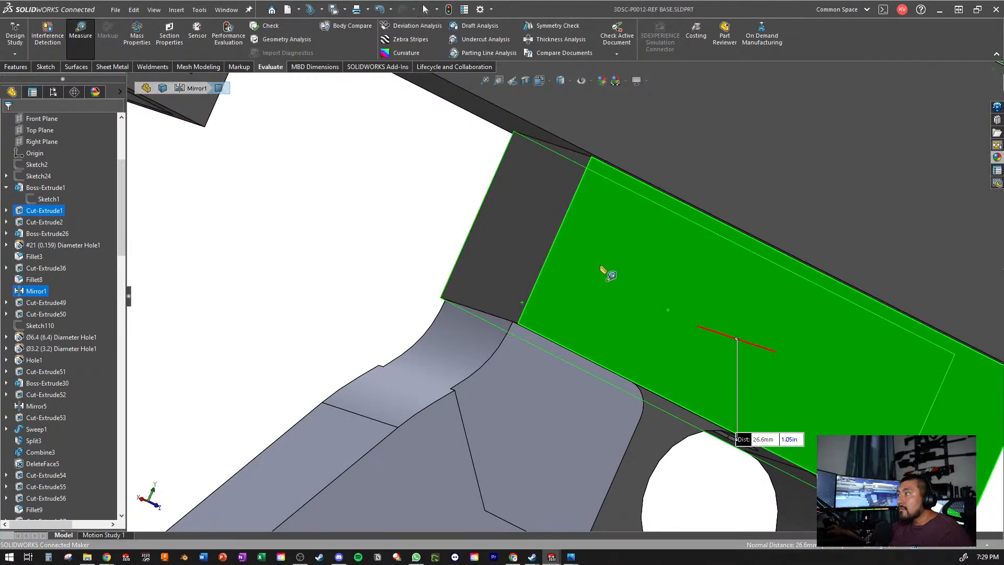
{"action": "scroll", "coordinate": [605, 269], "scroll_direction": "up", "scroll_amount": 5}
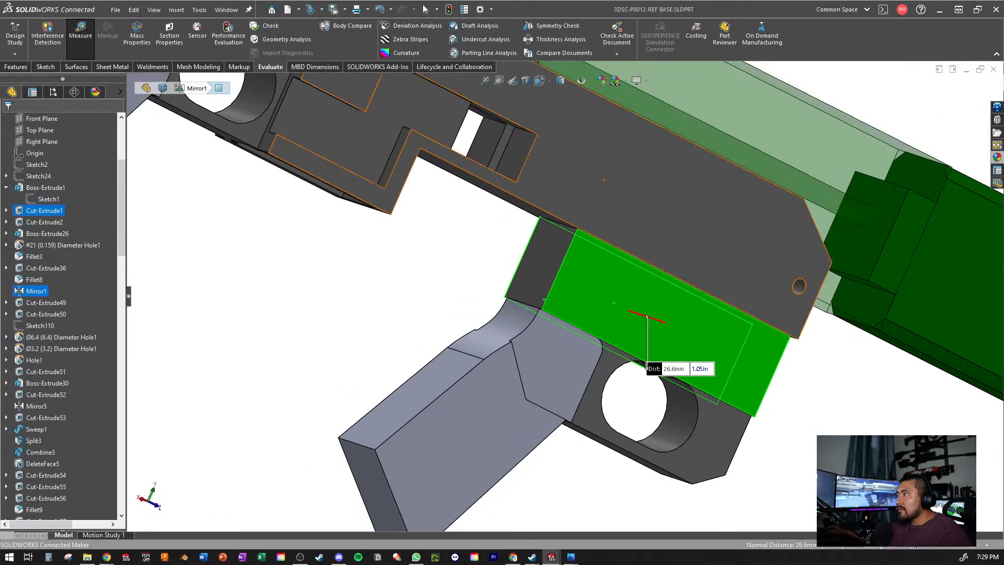
{"action": "key", "text": "Escape"}
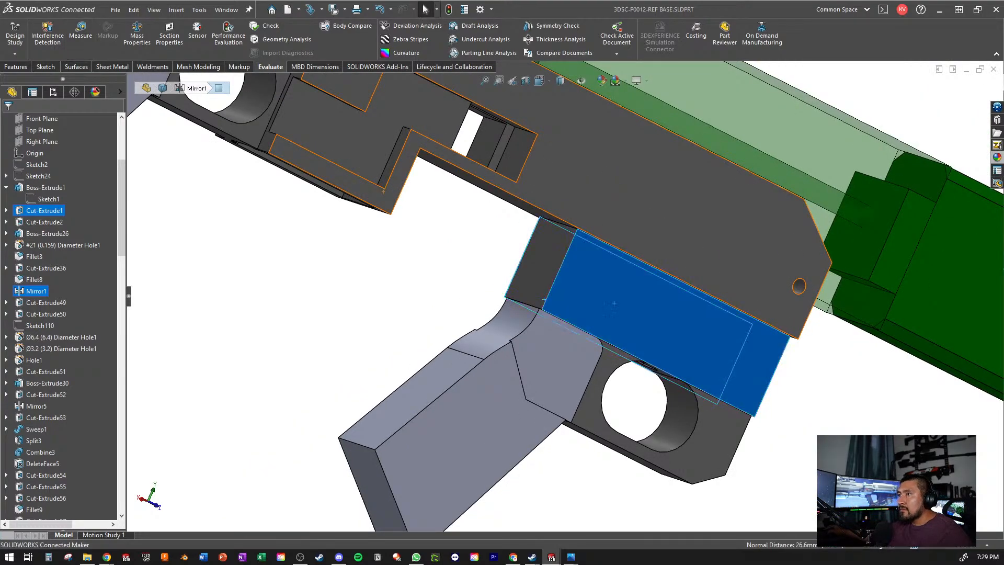
- Set the mid-plane depth of the lower grip extrusion Boss-Extrude37 to 26.6 mm
{"action": "left_click", "coordinate": [426, 407]}
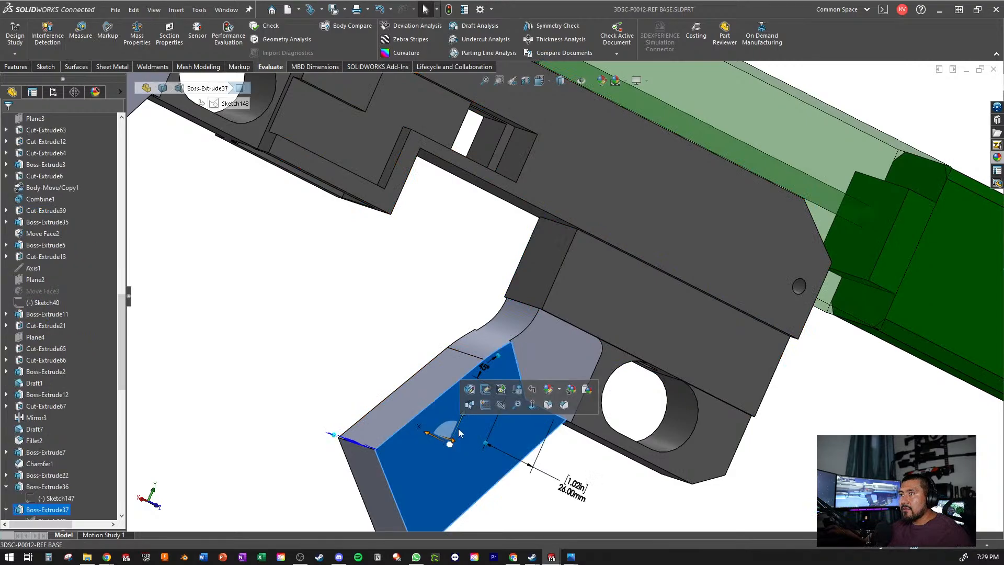
{"action": "left_click", "coordinate": [469, 389]}
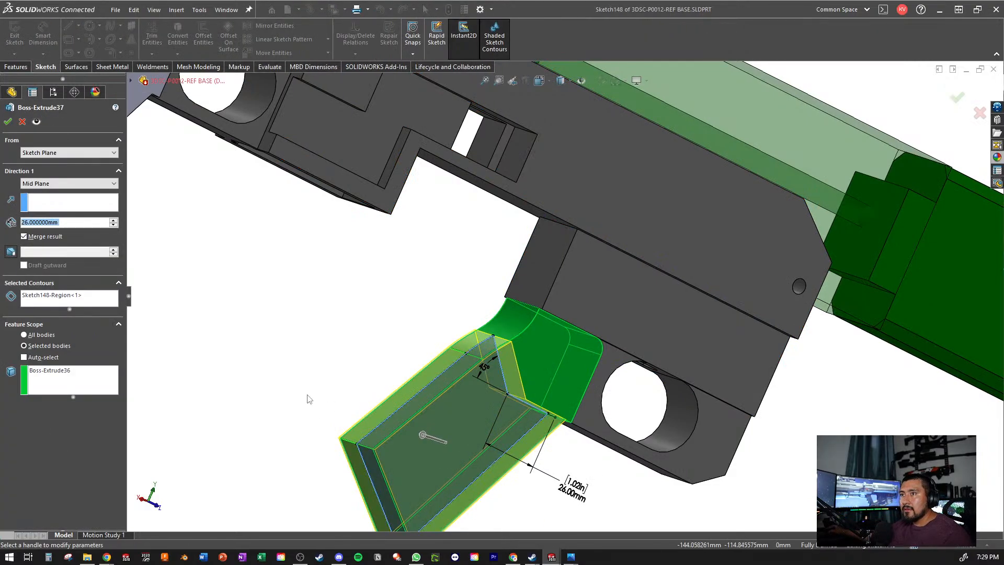
{"action": "type", "text": "26"}
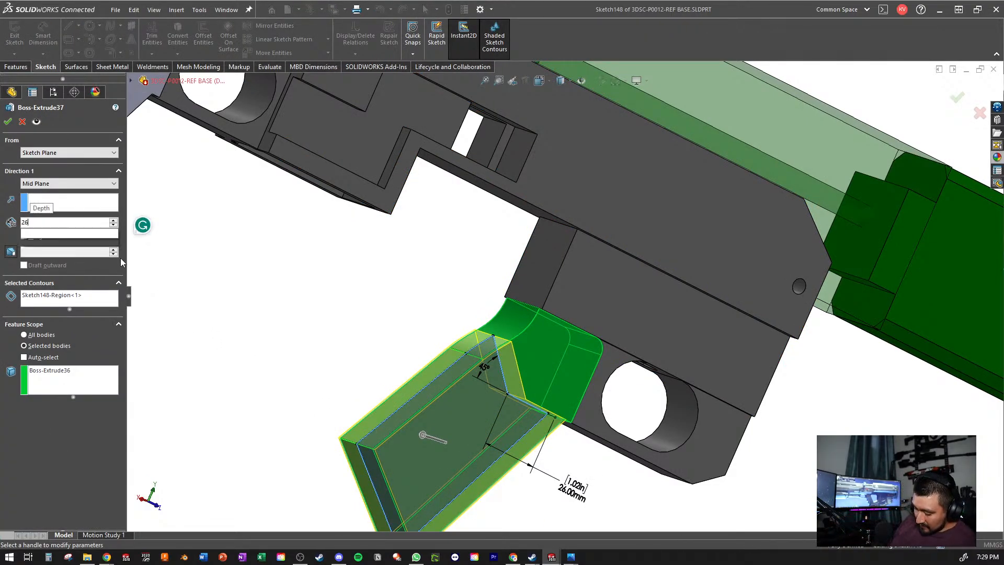
{"action": "type", "text": "."}
{"action": "type", "text": "6"}
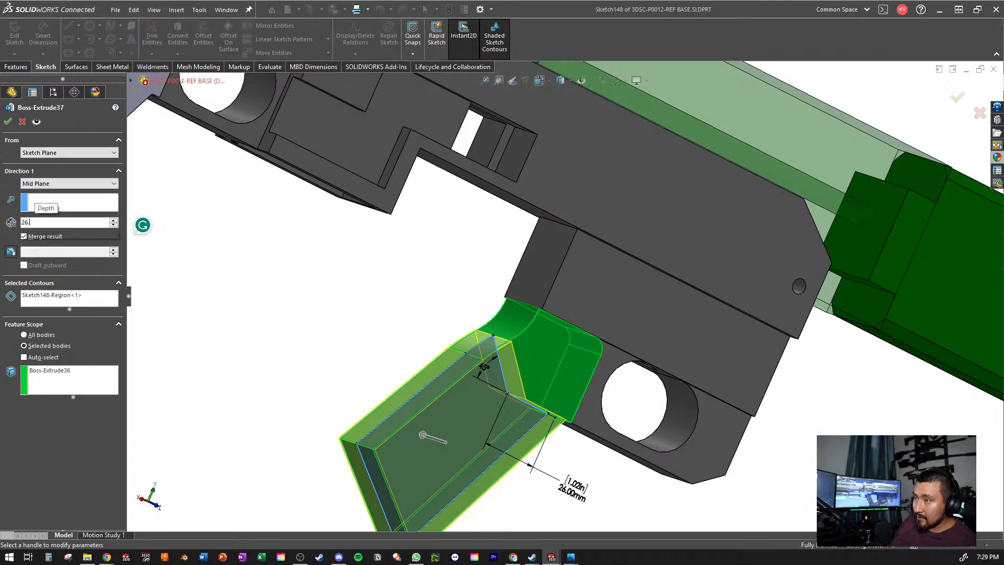
{"action": "key", "text": "Return"}
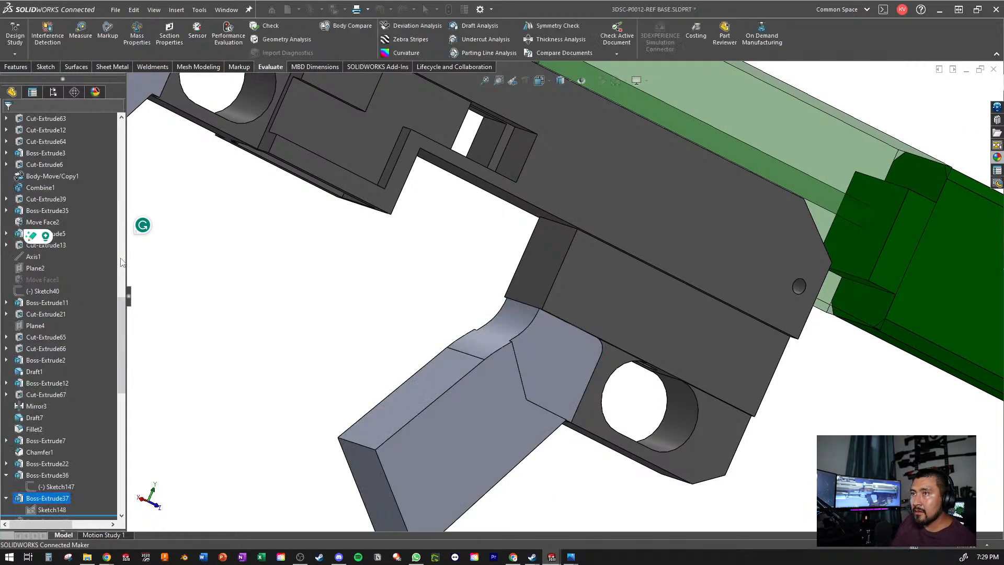
{"action": "middle_click_drag", "start_coordinate": [785, 285], "coordinate": [607, 372]}
{"action": "scroll", "coordinate": [605, 368], "scroll_direction": "down", "scroll_amount": 2}
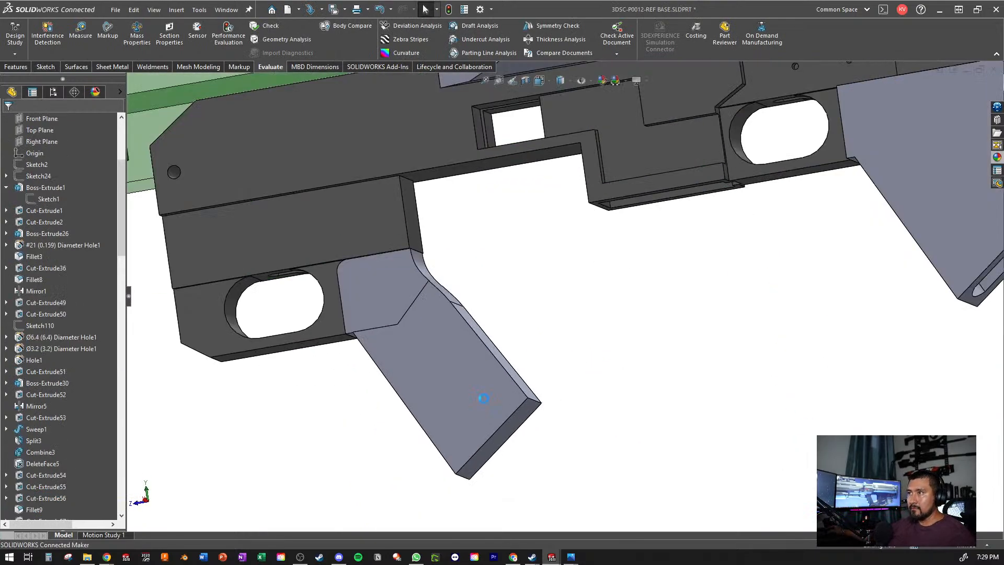
- Show Sketch24 to bring back the reference picture behind the model
{"action": "scroll", "coordinate": [111, 313], "scroll_direction": "down", "scroll_amount": 15}
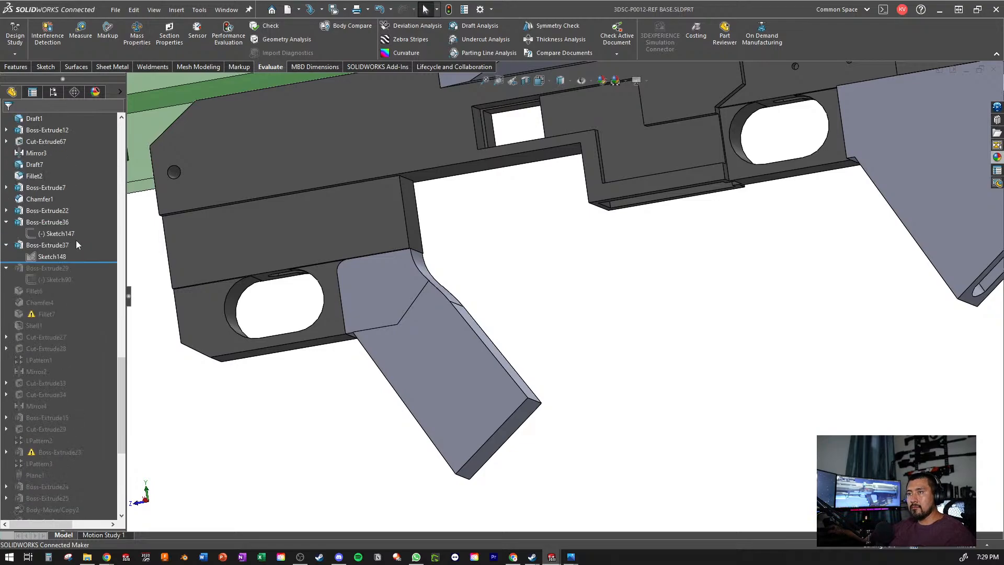
{"action": "scroll", "coordinate": [77, 240], "scroll_direction": "up", "scroll_amount": 10}
{"action": "scroll", "coordinate": [76, 244], "scroll_direction": "up", "scroll_amount": 4}
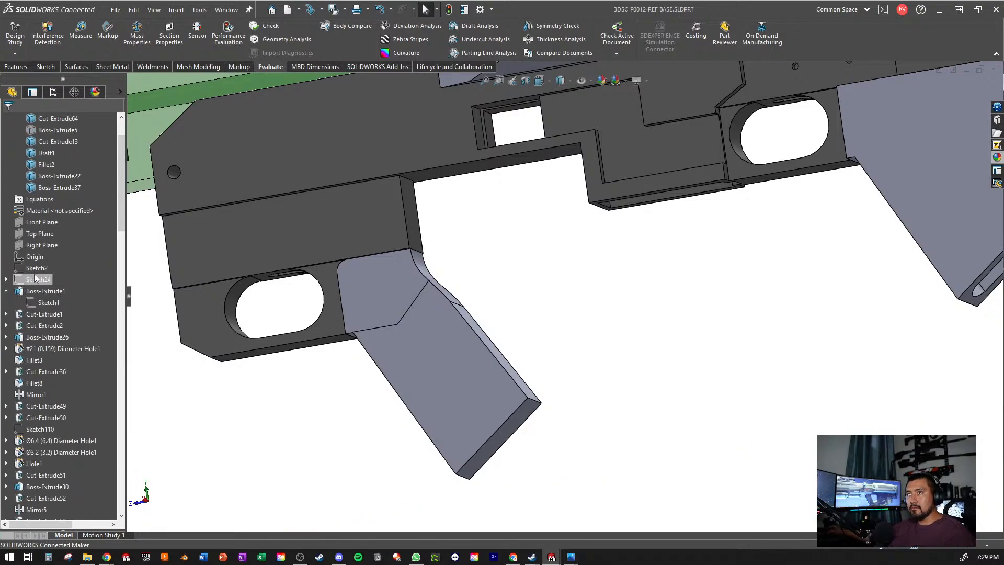
{"action": "right_click", "coordinate": [34, 278]}
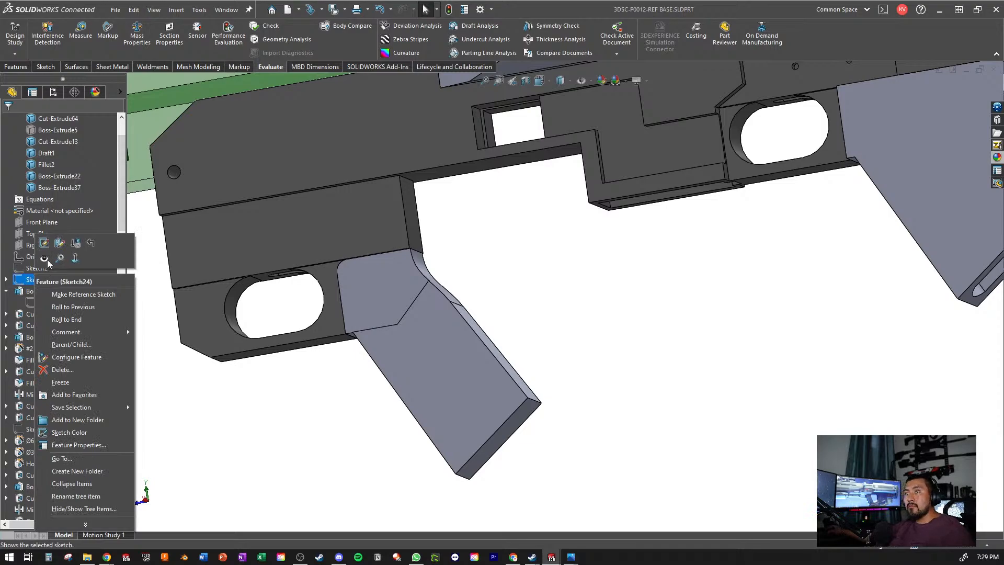
{"action": "left_click", "coordinate": [44, 257]}
- Examine the grip, trigger opening and whole model against the reference picture from several angles
{"action": "mouse_move", "coordinate": [393, 313]}
{"action": "middle_mouse_down"}
{"action": "mouse_move", "coordinate": [475, 355]}
{"action": "mouse_move", "coordinate": [551, 295]}
{"action": "mouse_move", "coordinate": [445, 333]}
{"action": "middle_mouse_up"}
{"action": "scroll", "coordinate": [550, 295], "scroll_direction": "up", "scroll_amount": 3}
{"action": "scroll", "coordinate": [444, 332], "scroll_direction": "down", "scroll_amount": 1}
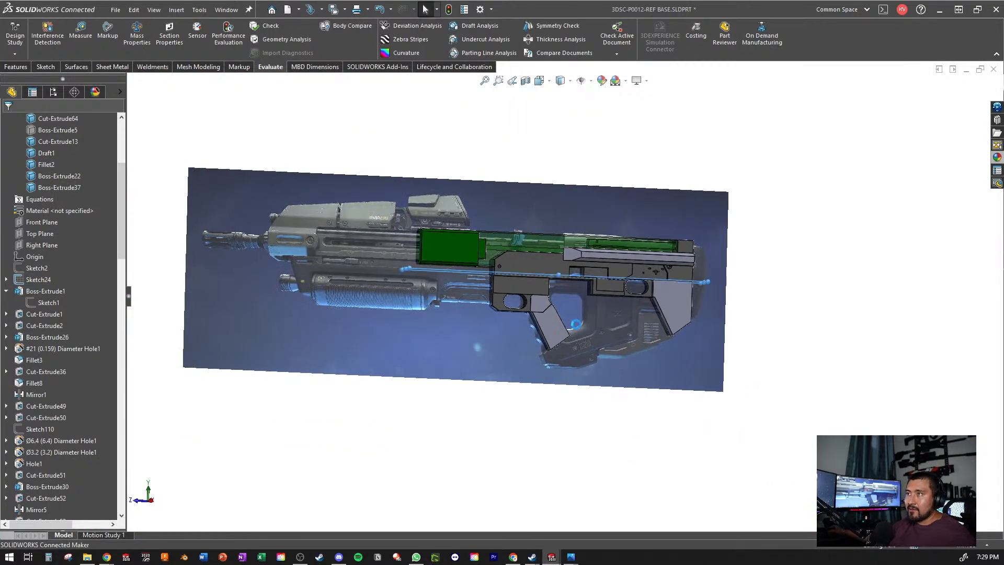
{"action": "scroll", "coordinate": [576, 337], "scroll_direction": "down", "scroll_amount": 6}
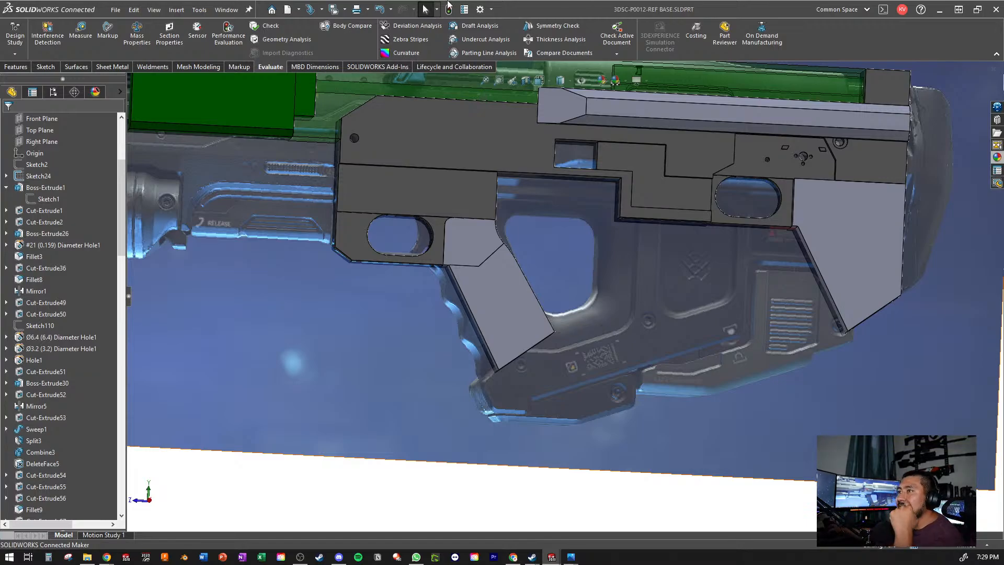
{"action": "scroll", "coordinate": [542, 106], "scroll_direction": "up", "scroll_amount": 3}
{"action": "middle_click_drag", "start_coordinate": [507, 245], "coordinate": [485, 233]}
{"action": "scroll", "coordinate": [485, 233], "scroll_direction": "down", "scroll_amount": 8}
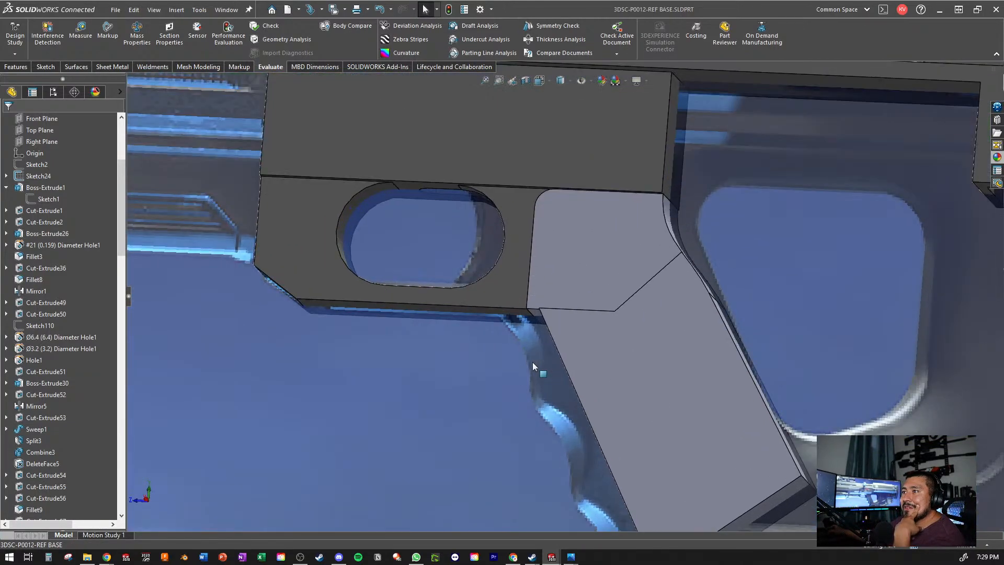
{"action": "scroll", "coordinate": [574, 353], "scroll_direction": "up", "scroll_amount": 4}
{"action": "scroll", "coordinate": [575, 349], "scroll_direction": "up", "scroll_amount": 5}
{"action": "scroll", "coordinate": [612, 266], "scroll_direction": "down", "scroll_amount": 3}
{"action": "scroll", "coordinate": [548, 290], "scroll_direction": "up", "scroll_amount": 1}
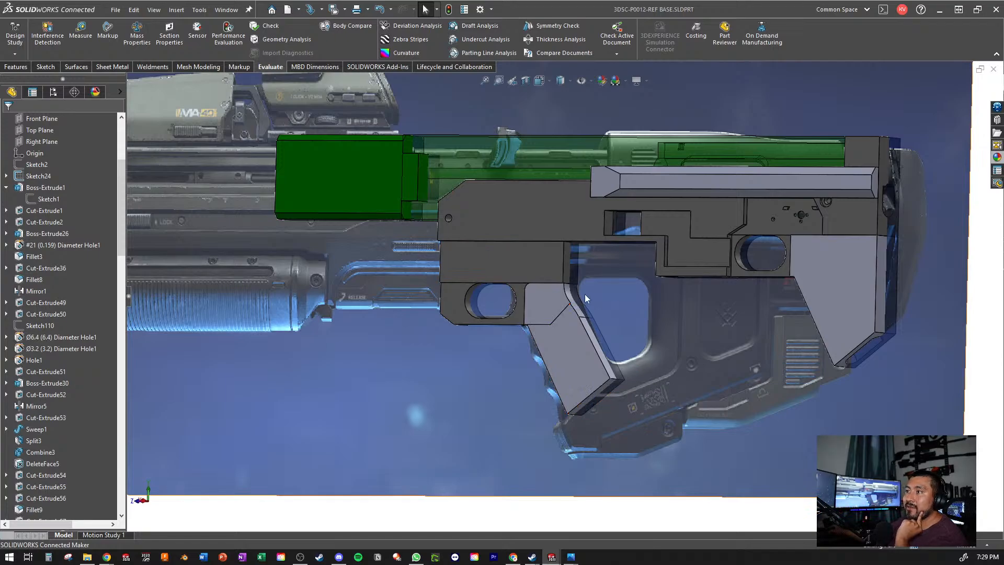
{"action": "scroll", "coordinate": [679, 460], "scroll_direction": "up", "scroll_amount": 4}
{"action": "middle_click_drag", "start_coordinate": [667, 352], "coordinate": [632, 310]}
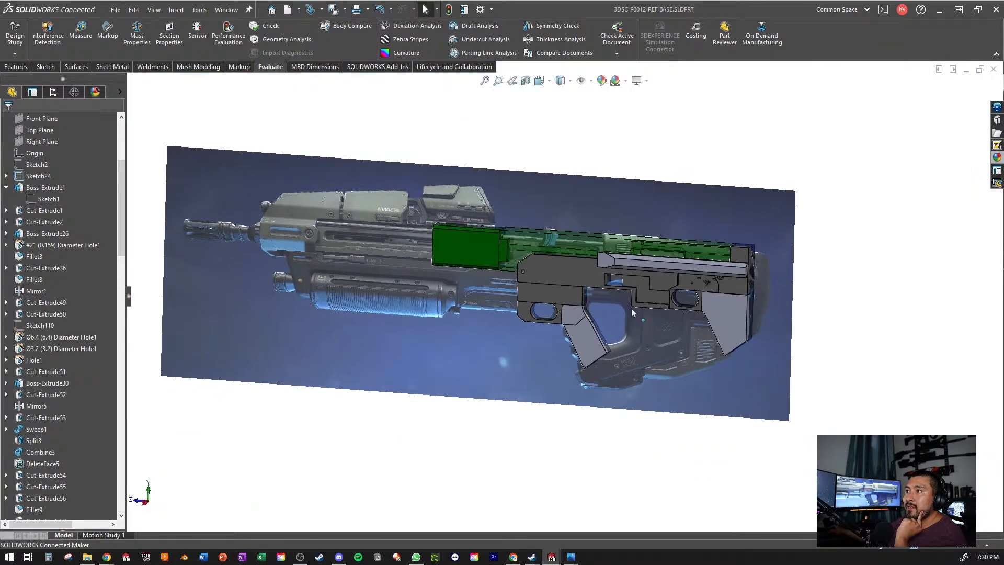
{"action": "scroll", "coordinate": [538, 290], "scroll_direction": "down", "scroll_amount": 3}
{"action": "scroll", "coordinate": [551, 317], "scroll_direction": "up", "scroll_amount": 2}
{"action": "scroll", "coordinate": [551, 316], "scroll_direction": "up", "scroll_amount": 3}
{"action": "scroll", "coordinate": [561, 339], "scroll_direction": "down", "scroll_amount": 3}
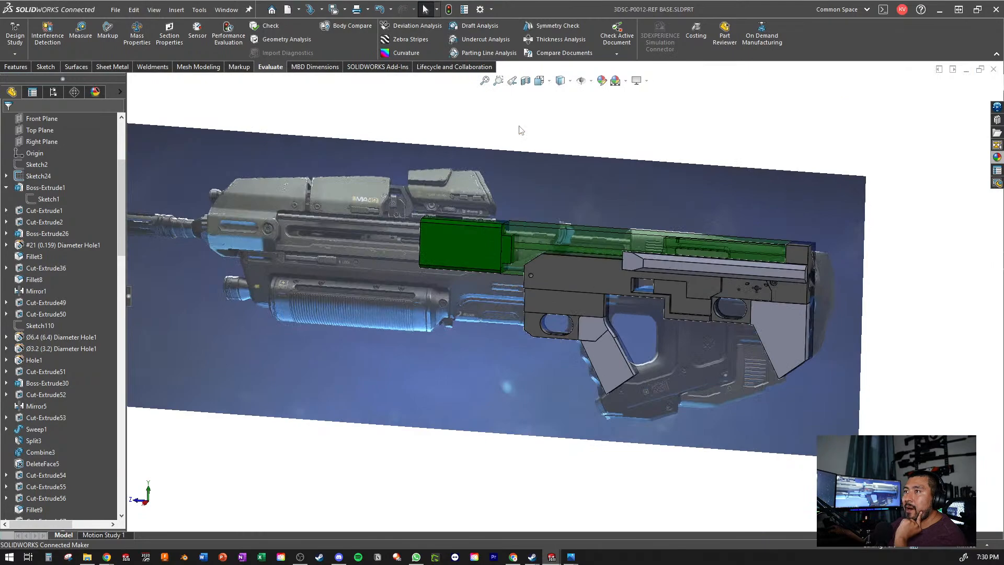